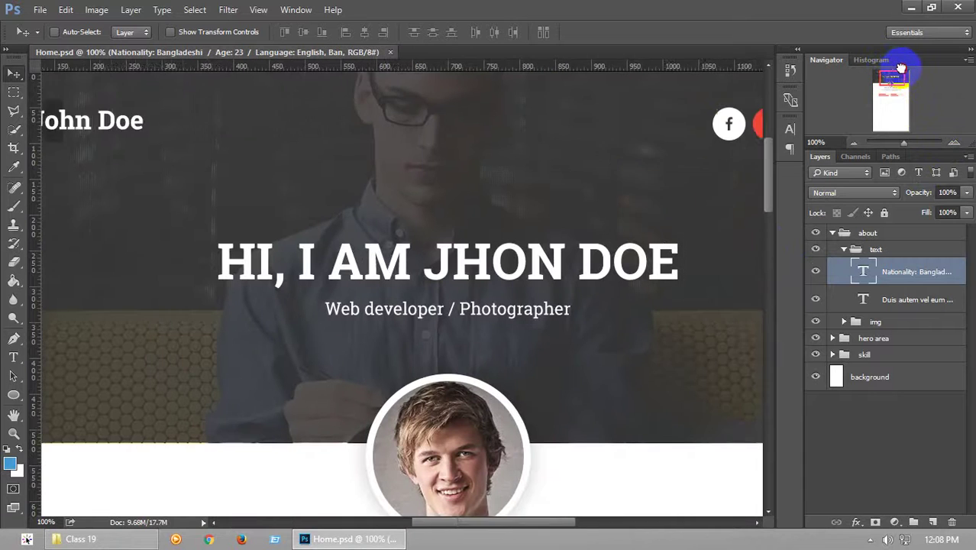
Nudge the title group in the hero area up by about 10 px and save the document
left_click(841, 250)
left_click(833, 233)
left_click(832, 249)
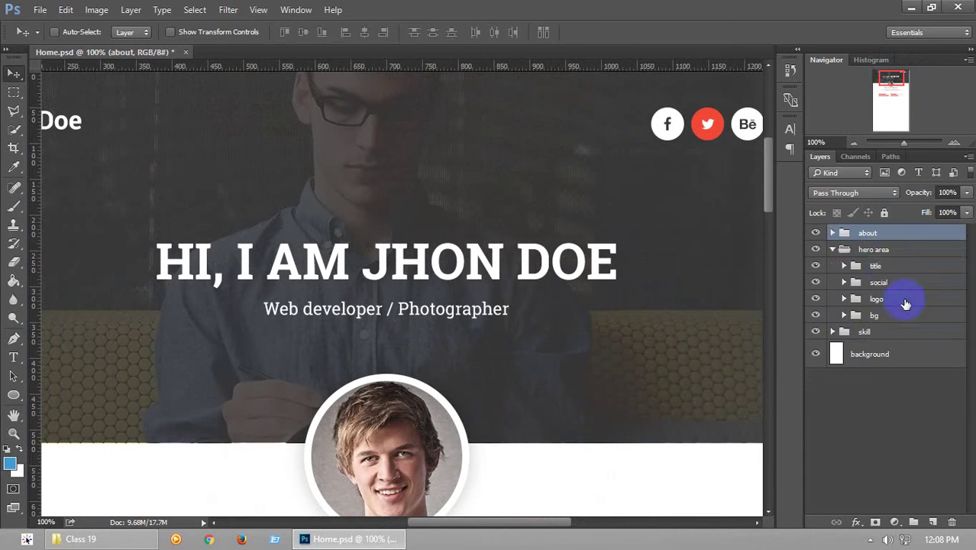
left_click(884, 267)
key("Up")
key("Up")
key("Up")
key("Up")
key("Up")
key("Up")
key("Up")
key("Up")
key("Up")
key("Up")
key("Up")
key("Up")
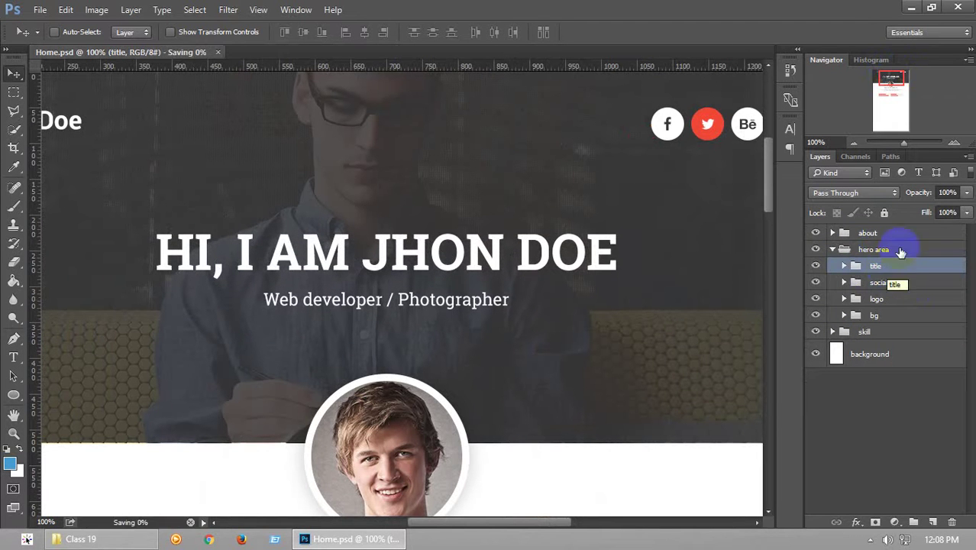
Align the title group to the horizontal centre of the background layer
left_click(854, 144)
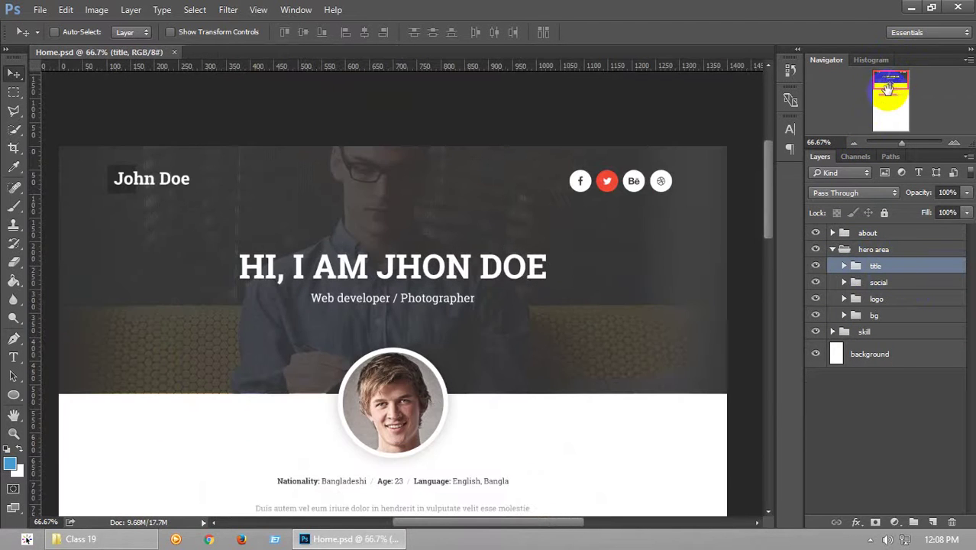
mouse_move(887, 86)
left_mouse_down()
mouse_move(877, 107)
mouse_move(873, 91)
left_mouse_up()
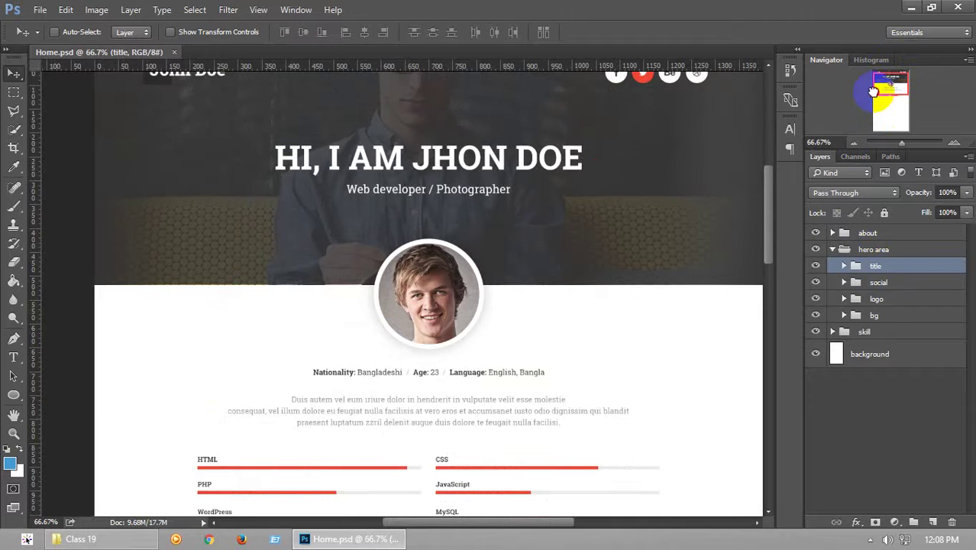
left_click(878, 355, "ctrl")
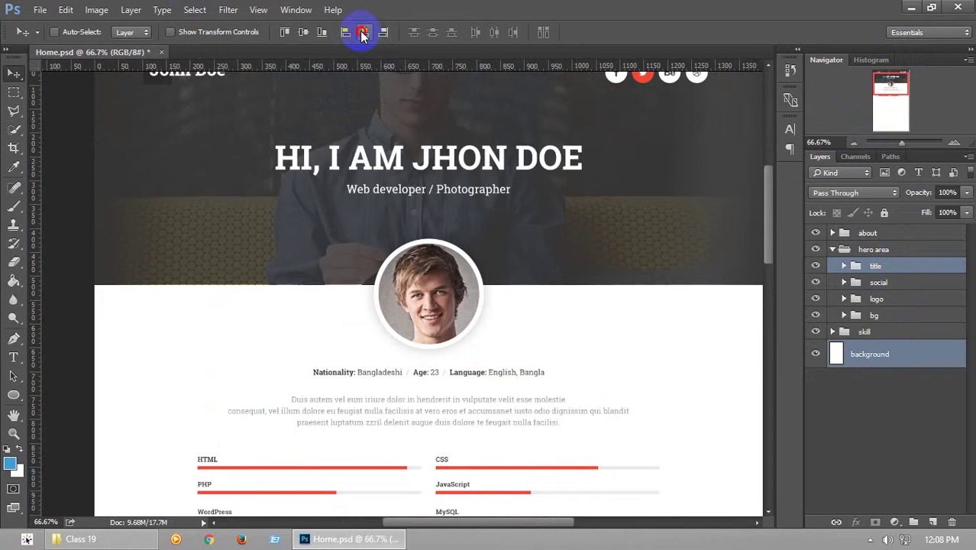
left_click(363, 33)
left_click(877, 315)
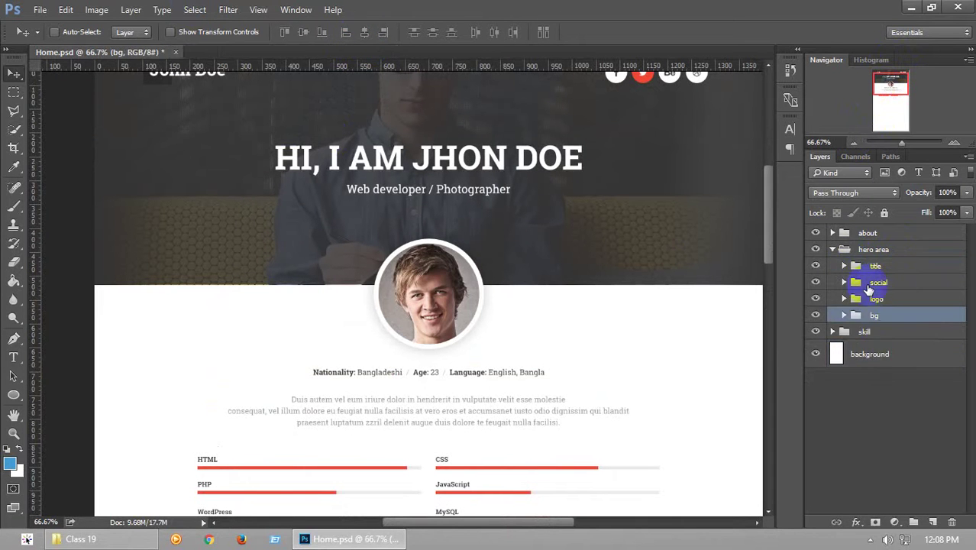
Align the img group inside the about group to the horizontal centre of the background layer
left_click(833, 249)
left_click(832, 232)
left_click(844, 249)
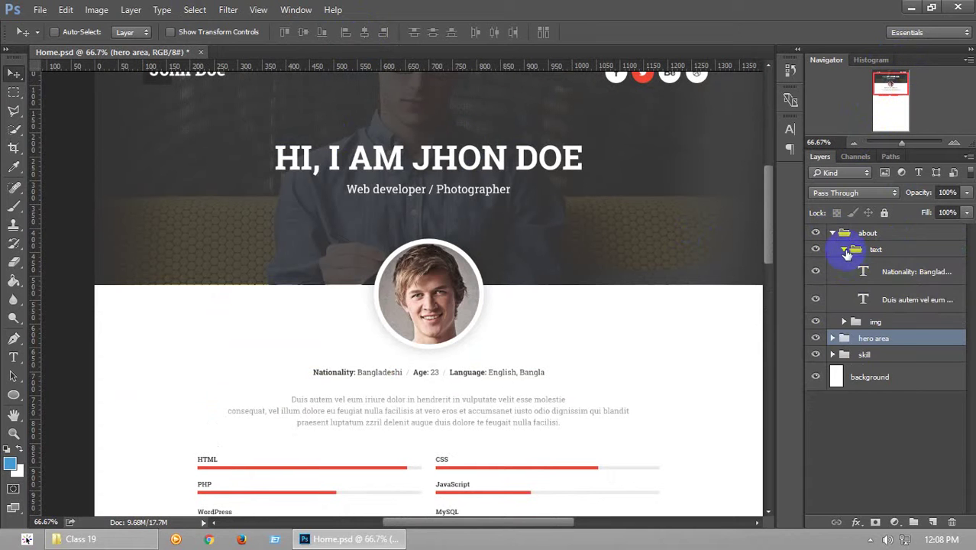
left_click(887, 266)
left_click(889, 321, "ctrl")
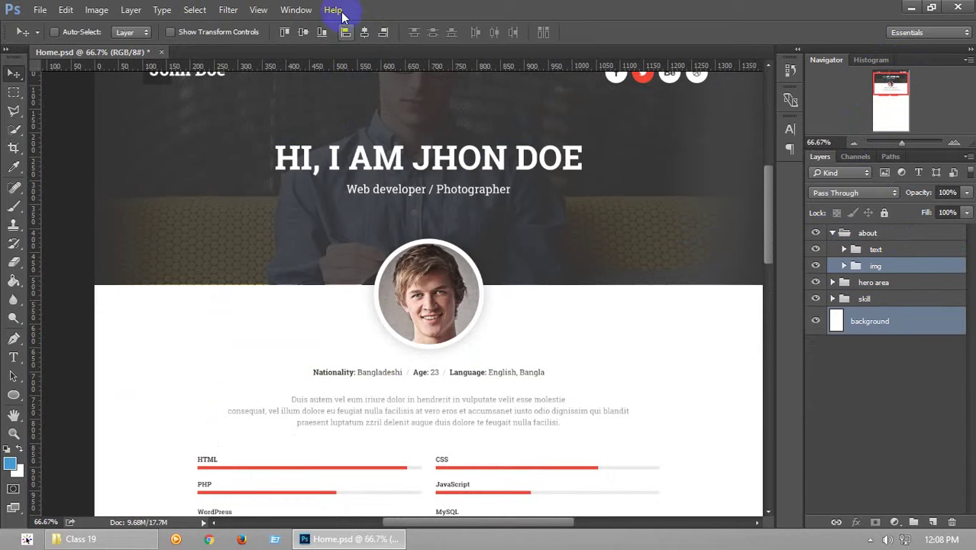
left_click(365, 32)
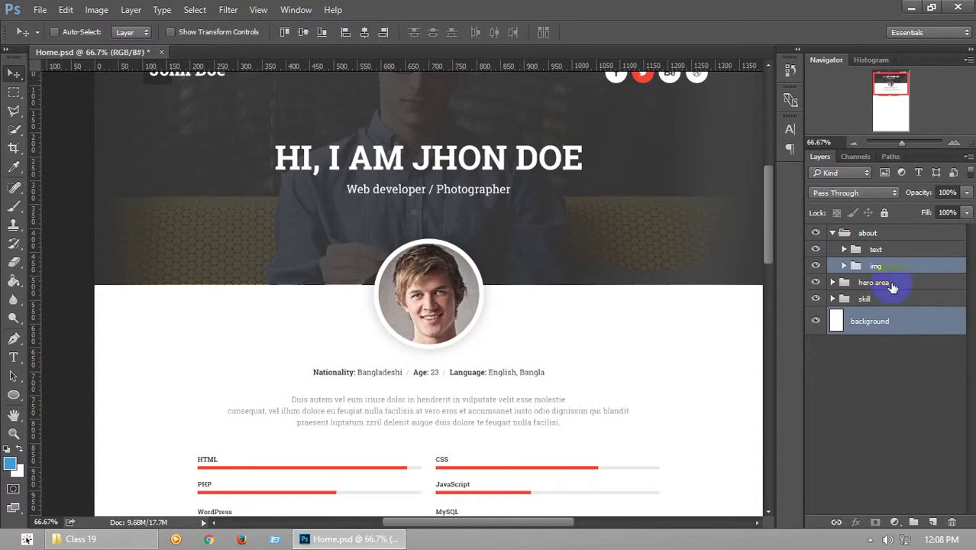
left_click(842, 233)
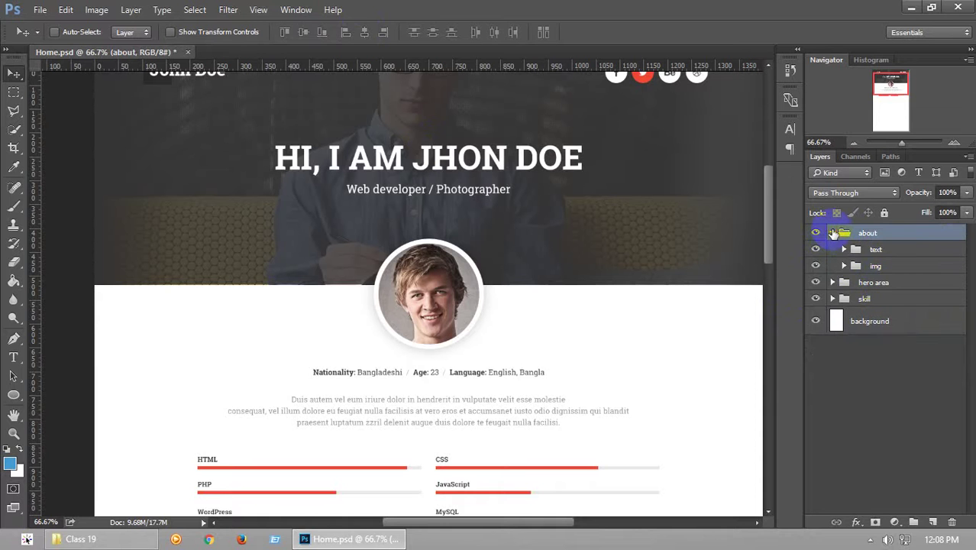
left_click(833, 233)
Review the skill group's contents and the page layout from the header down to the empty area below the skill bars
left_click(832, 266)
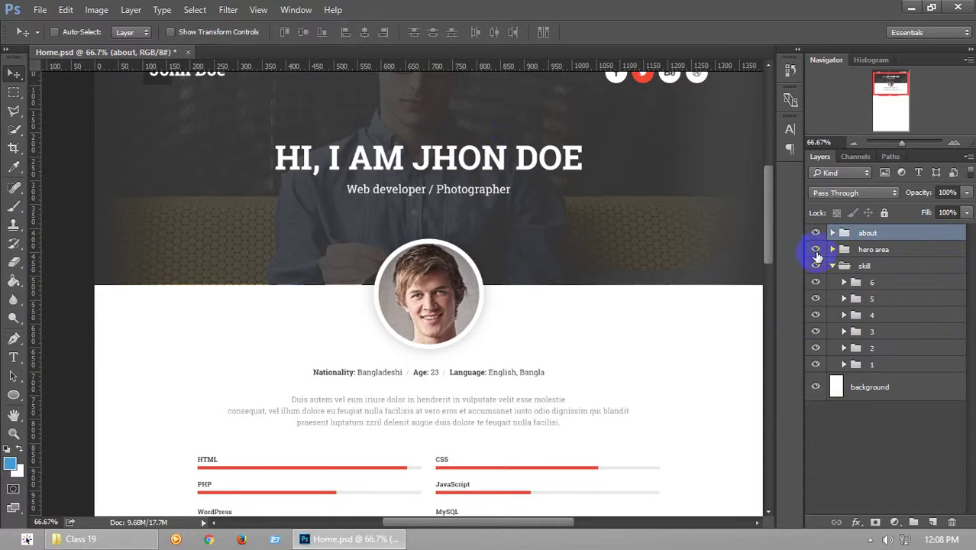
left_click(833, 266)
left_click_drag(772, 252, 767, 235)
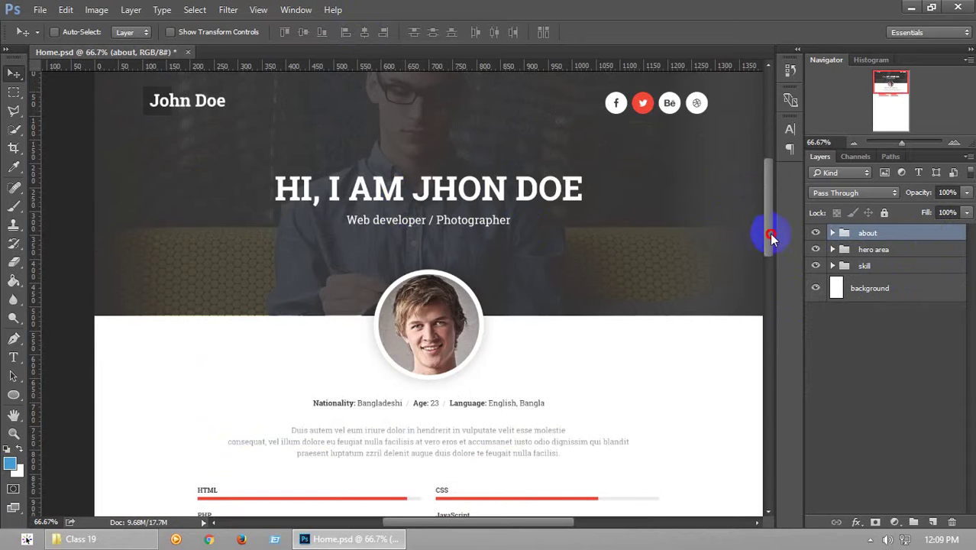
scroll(767, 299, "down", 5)
scroll(754, 253, "up", 5)
scroll(752, 247, "down", 4)
scroll(750, 221, "up", 3)
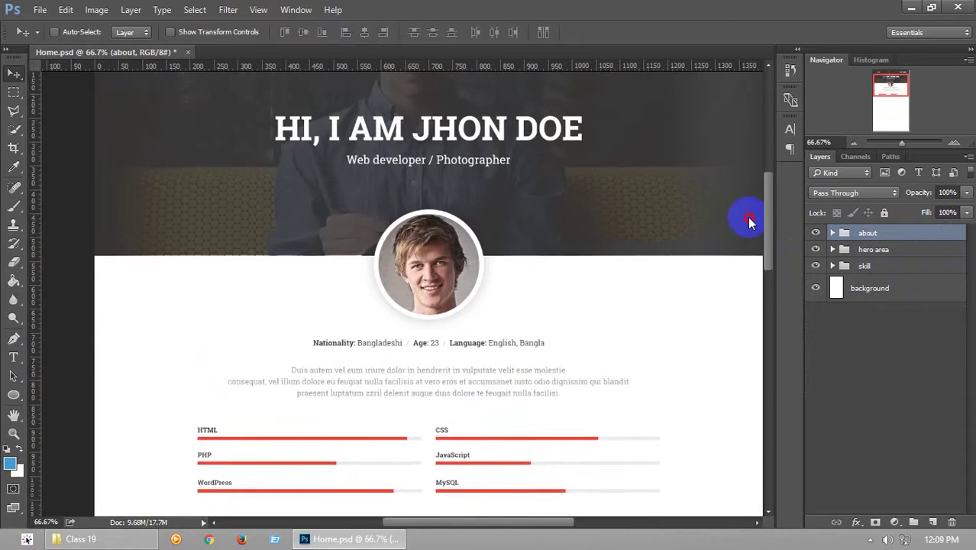
scroll(750, 229, "down", 5)
scroll(749, 267, "up", 2)
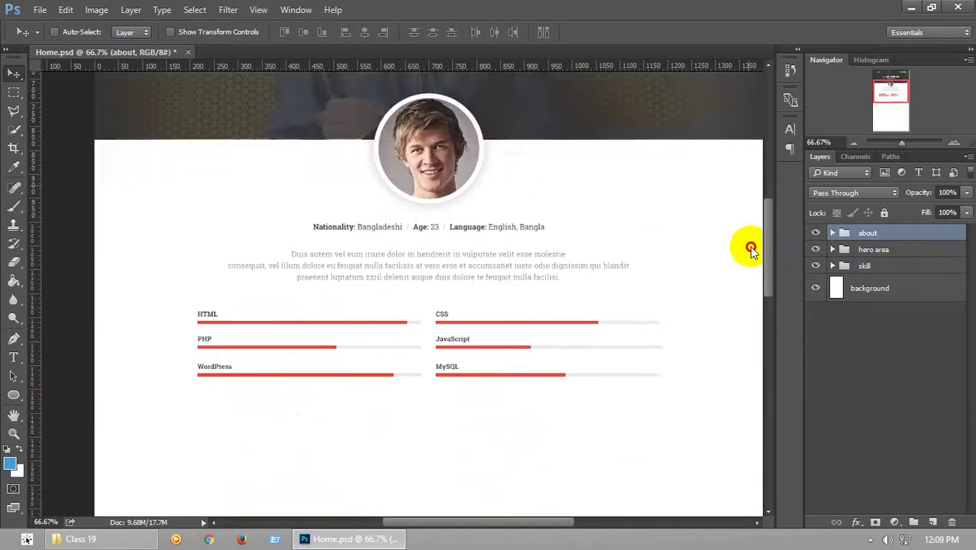
scroll(750, 250, "down", 3)
scroll(752, 284, "up", 4)
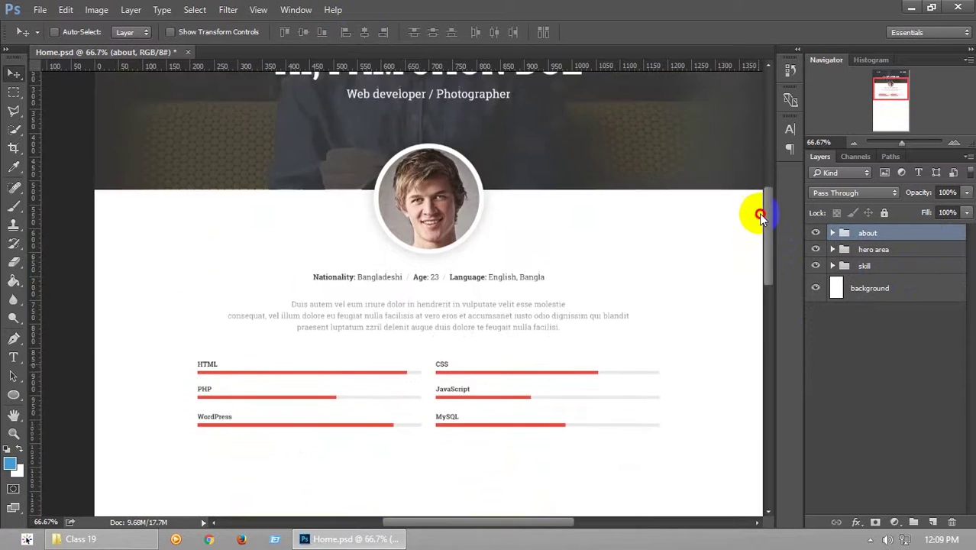
scroll(760, 191, "up", 4)
scroll(758, 199, "down", 3)
scroll(760, 214, "up", 2)
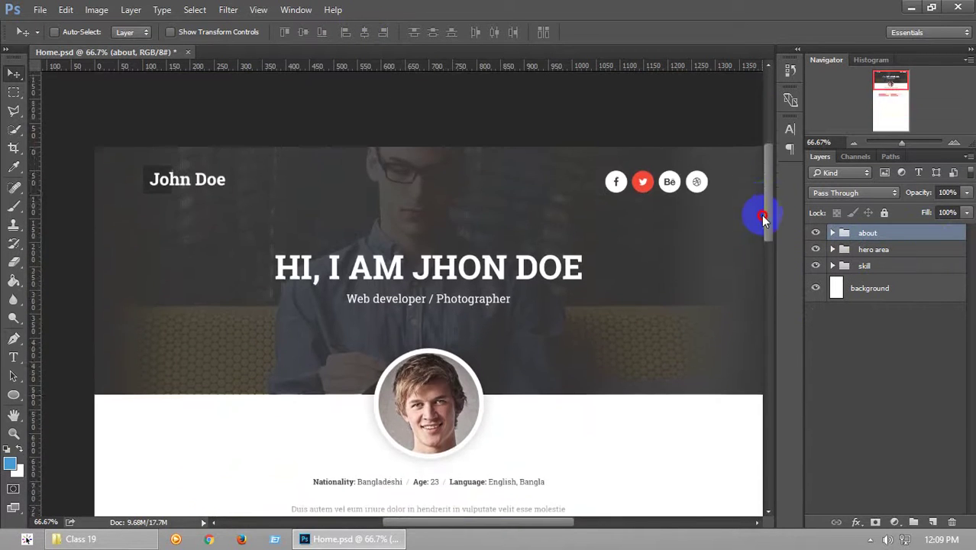
scroll(760, 252, "down", 4)
scroll(767, 229, "up", 3)
scroll(763, 262, "down", 2)
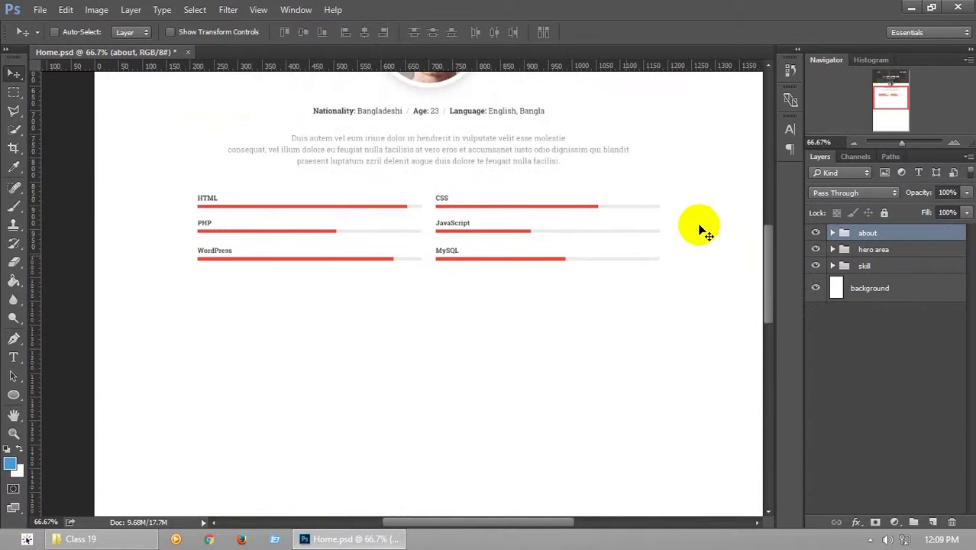
mouse_move(767, 257)
left_mouse_down()
mouse_move(773, 273)
mouse_move(785, 216)
mouse_move(787, 275)
mouse_move(788, 235)
mouse_move(779, 261)
left_mouse_up()
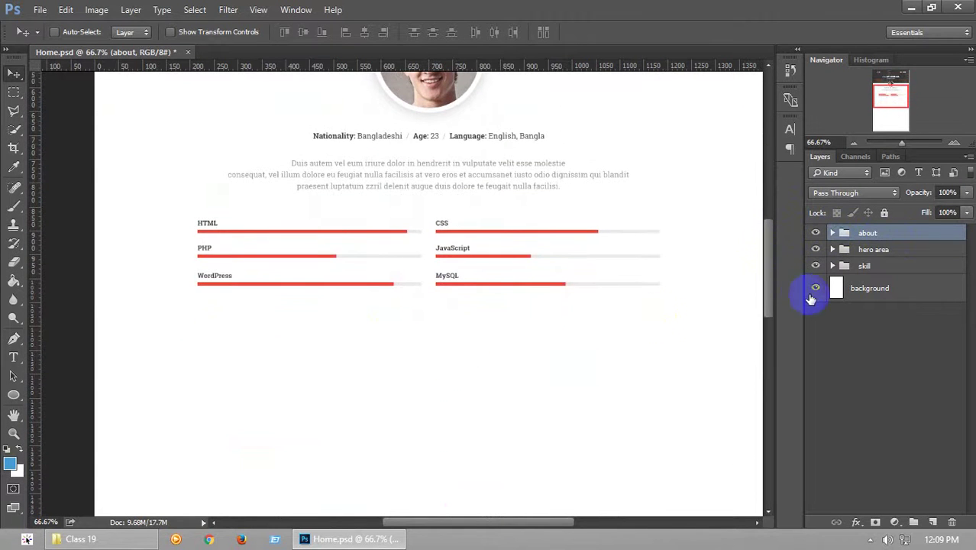
scroll(767, 280, "down", 1)
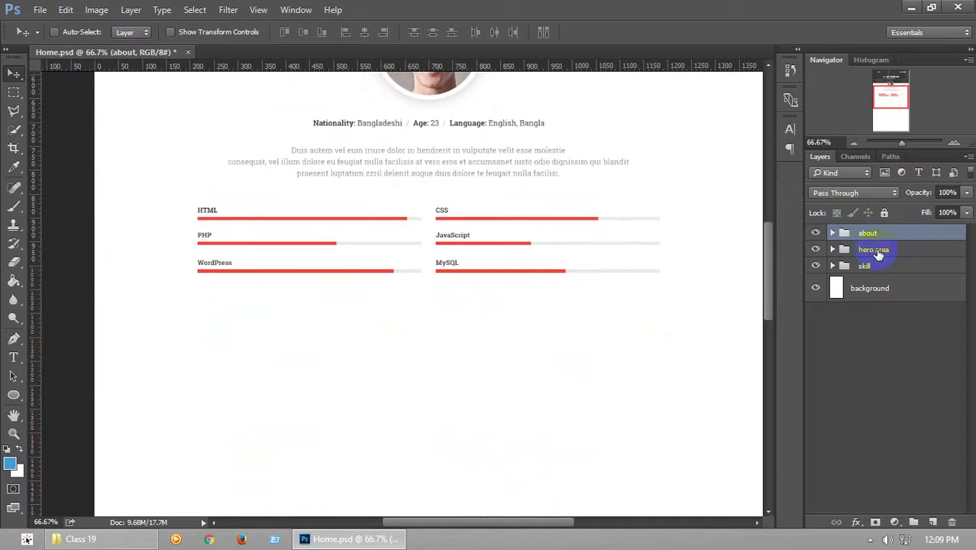
Create a layer group named services directly above the background layer
left_click(878, 252)
left_click(870, 265)
left_click(886, 288)
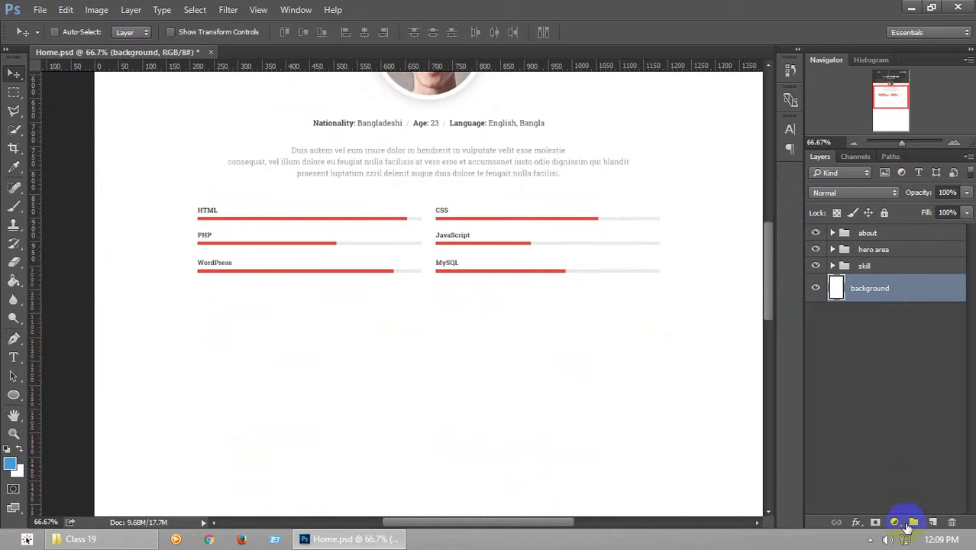
left_click(914, 522)
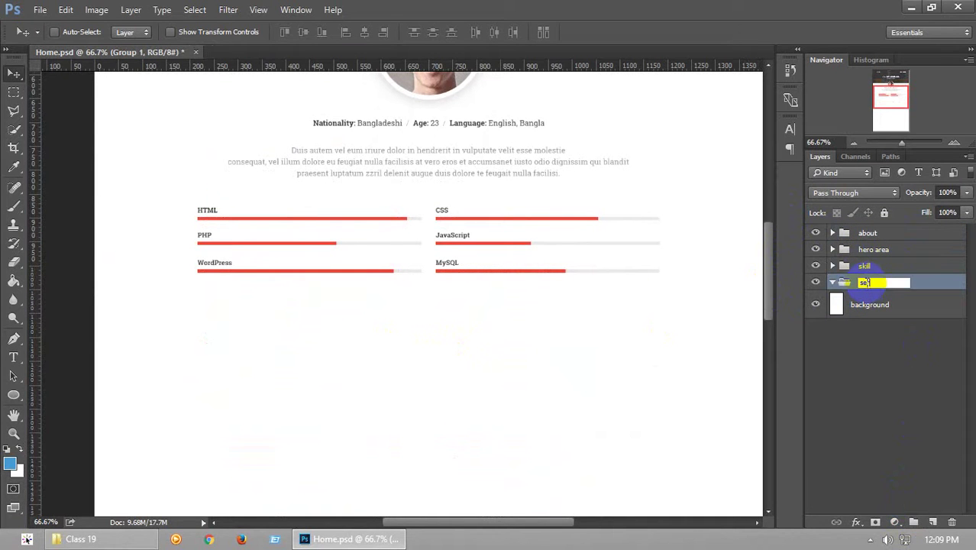
type("s")
key("Return")
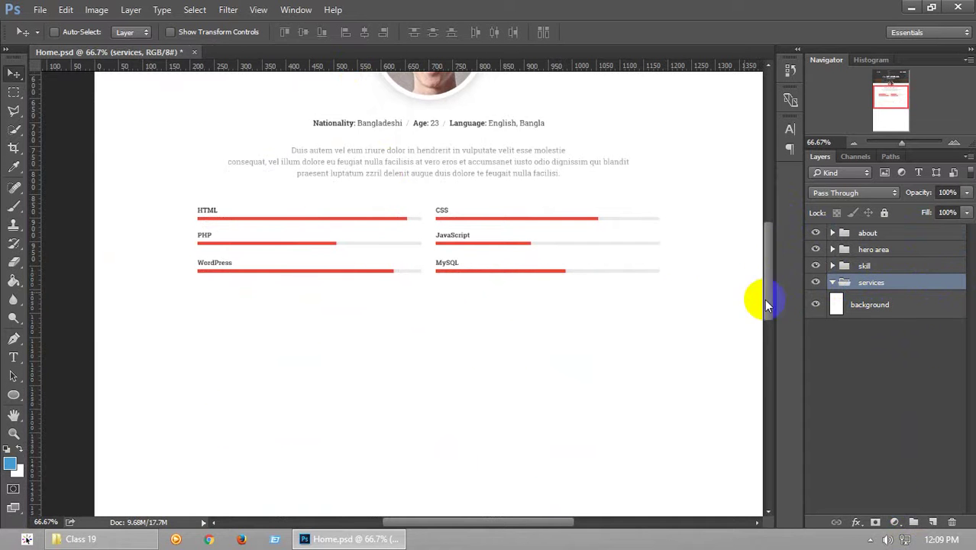
Set the Type tool's text color to #383838
left_click(13, 356)
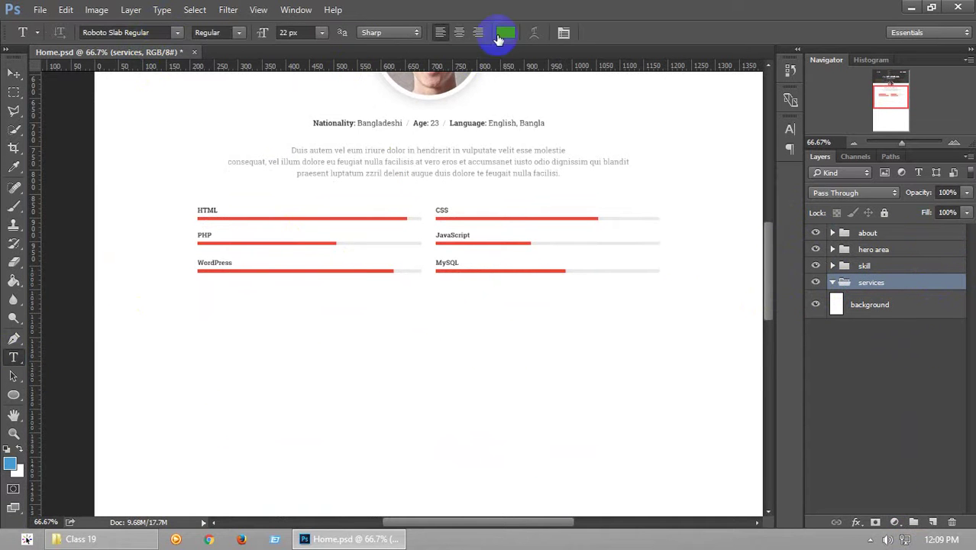
left_click(500, 34)
left_click(283, 375)
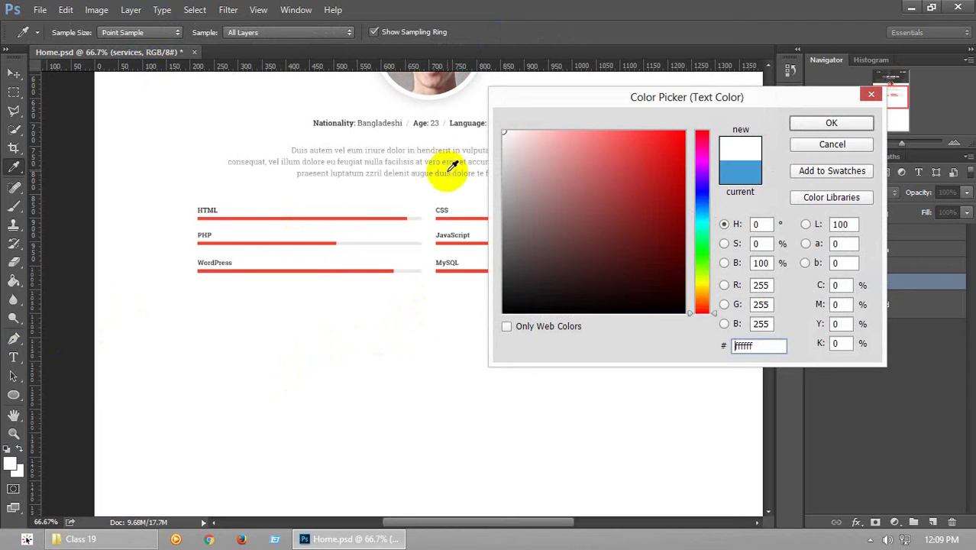
left_click(754, 346)
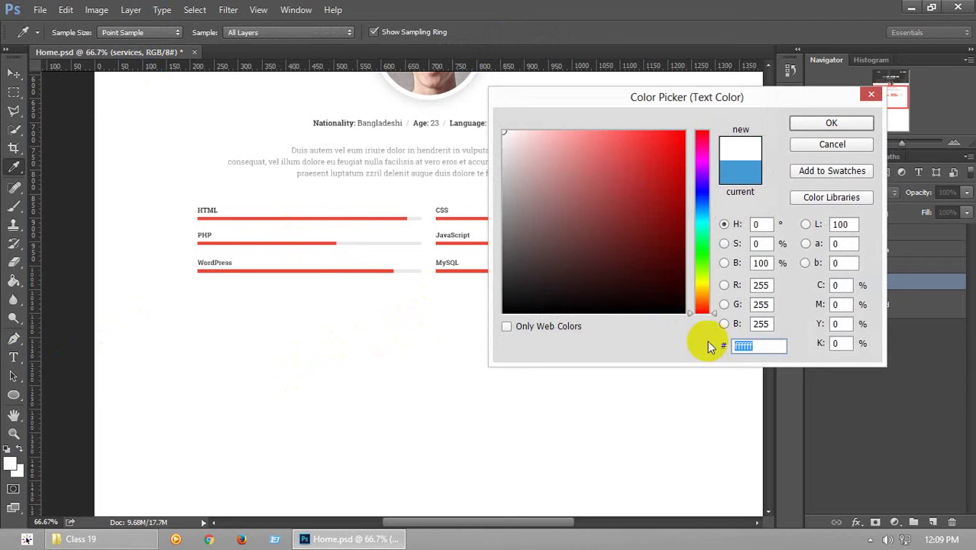
type("3838")
type("38")
key("BackSpace")
key("BackSpace")
type("23")
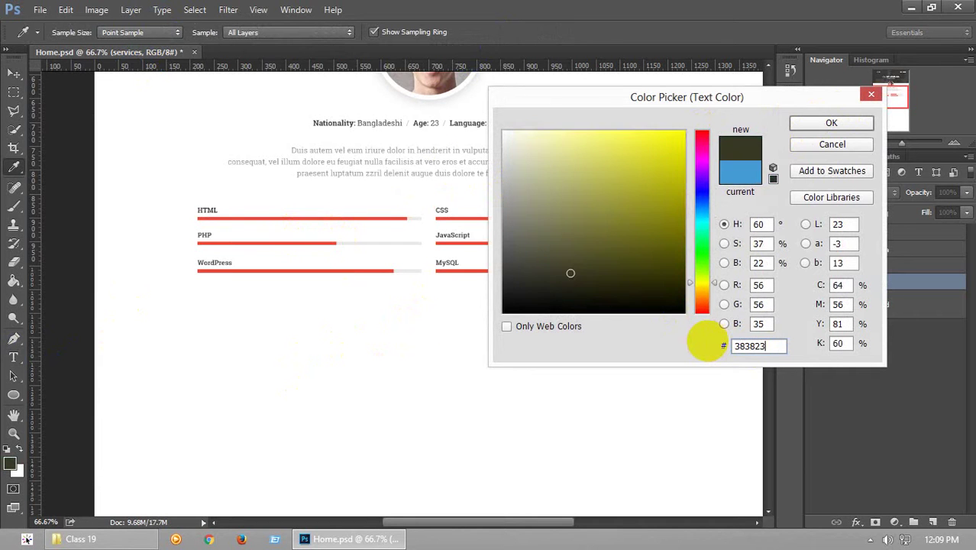
key("BackSpace")
key("BackSpace")
type("8")
key("BackSpace")
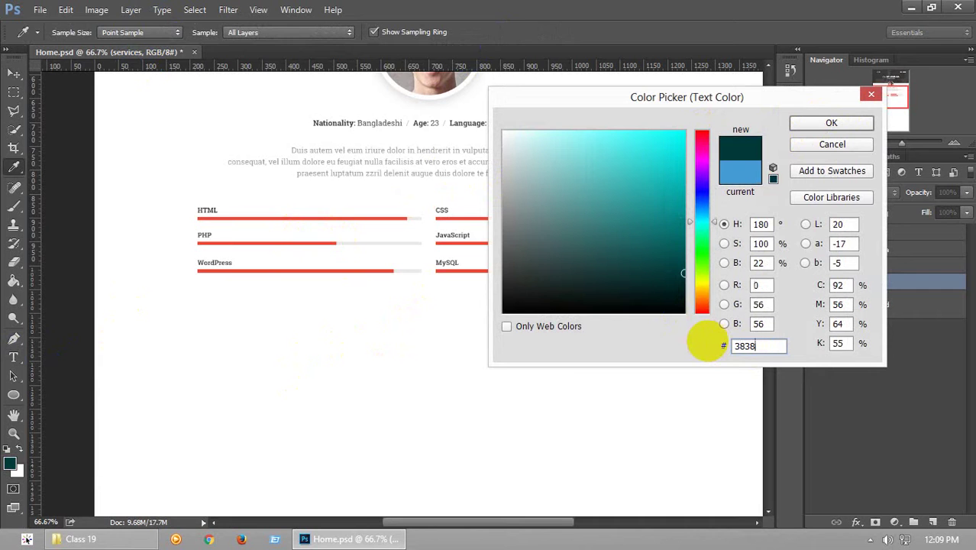
type("8")
key("BackSpace")
type("38")
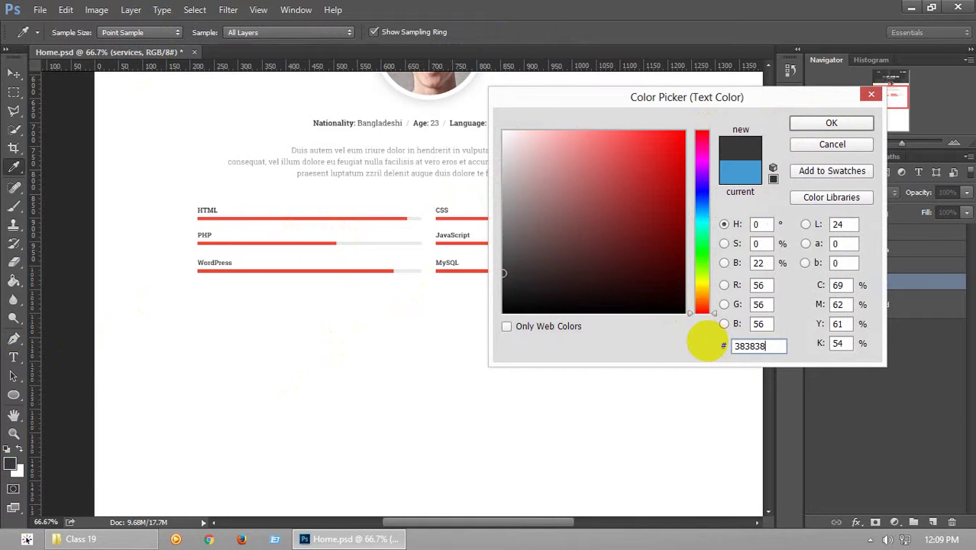
left_click(847, 121)
Create a 1400 × 600 px rectangle shape in the services group, placed below the skill bars
left_click_drag(774, 260, 875, 289)
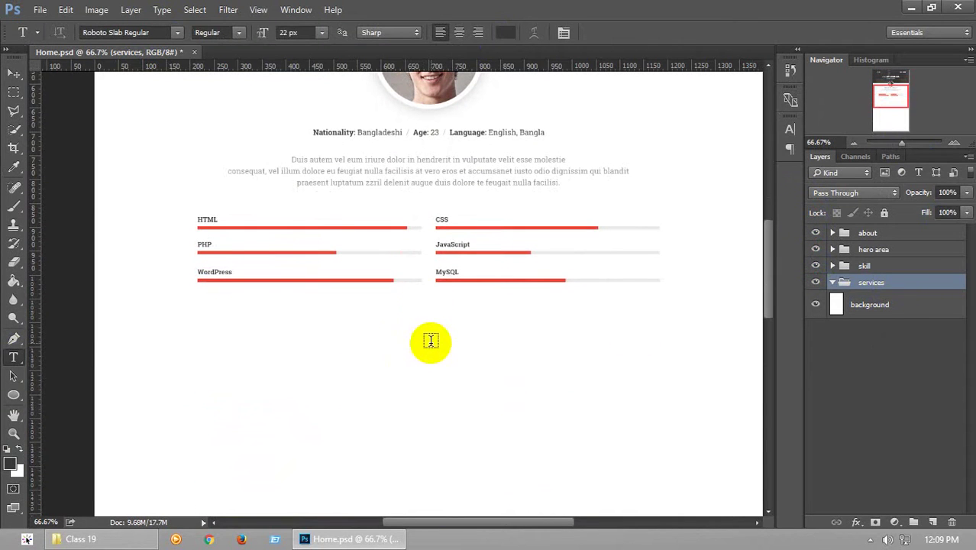
mouse_move(773, 305)
left_mouse_down()
mouse_move(771, 284)
mouse_move(772, 323)
left_mouse_up()
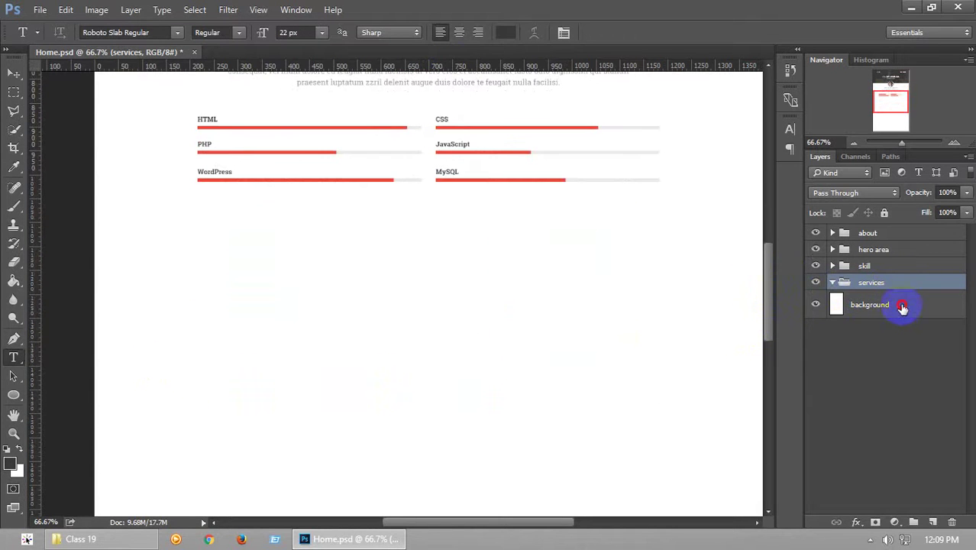
left_click(886, 304)
left_click(871, 282)
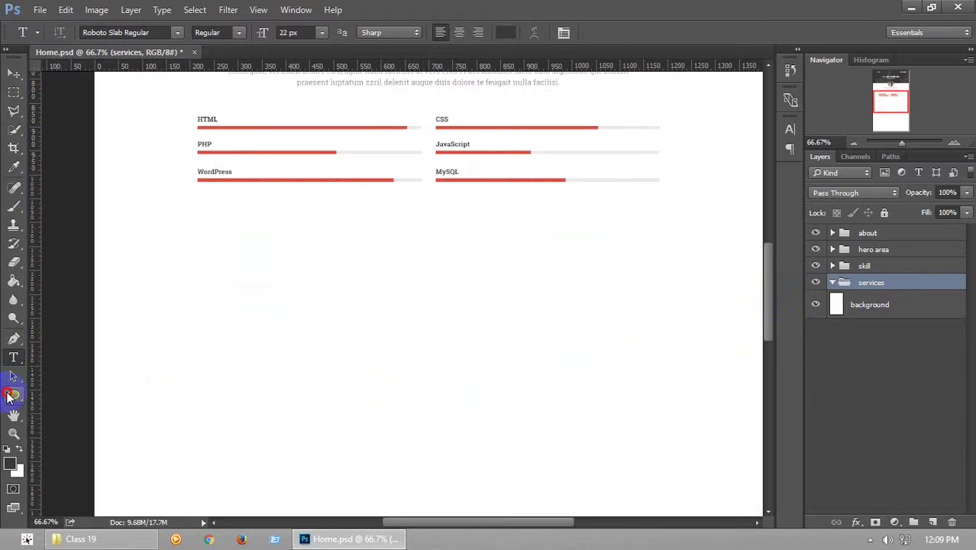
left_click_drag(13, 395, 79, 394)
left_click(416, 286)
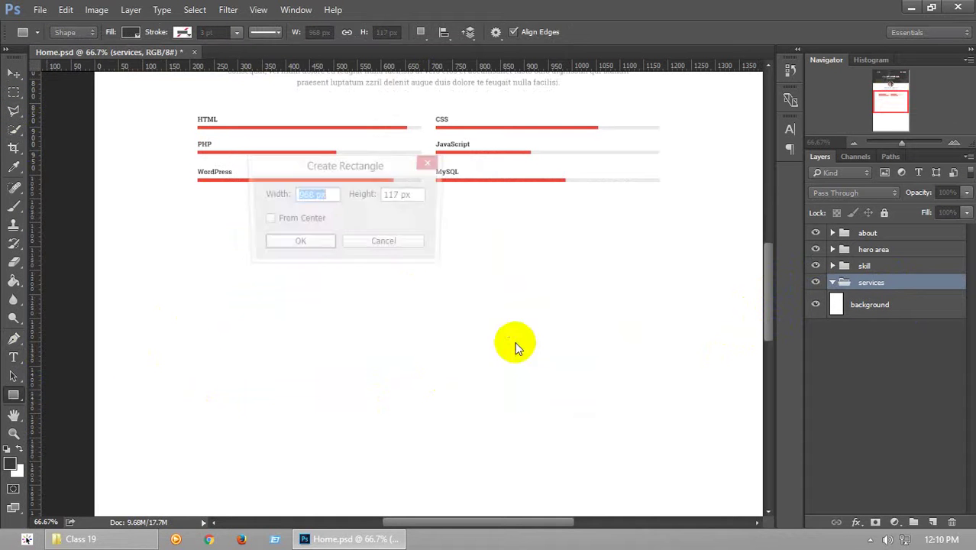
left_click_drag(355, 164, 423, 184)
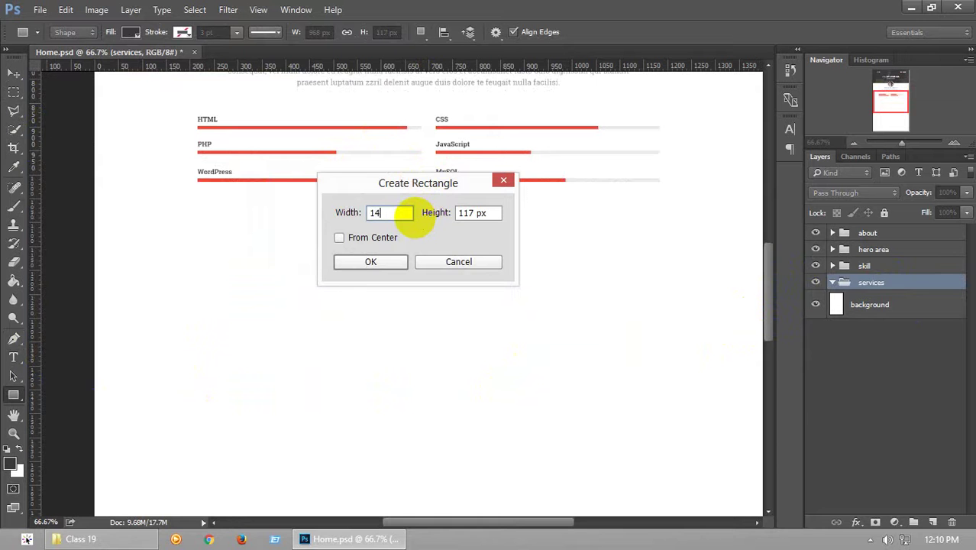
left_click_drag(486, 213, 459, 213)
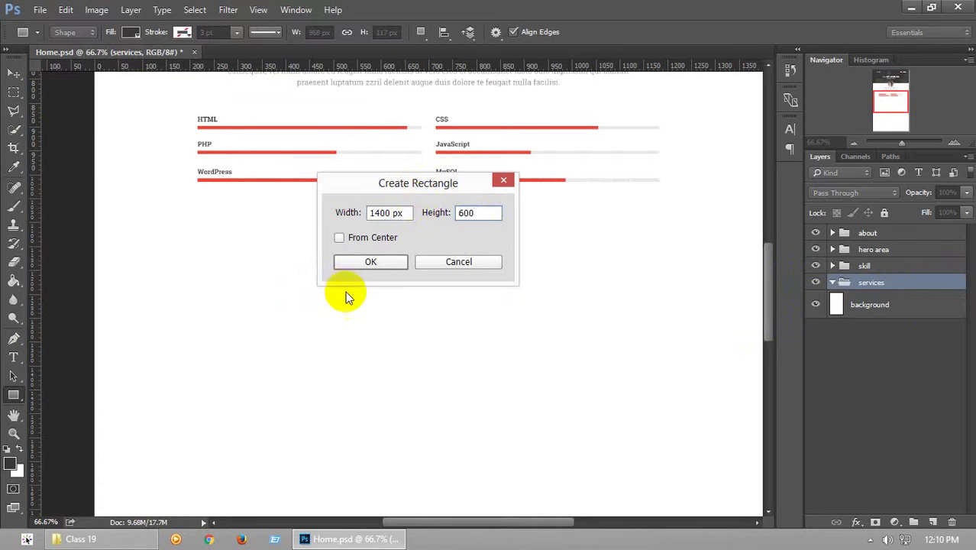
left_click(371, 262)
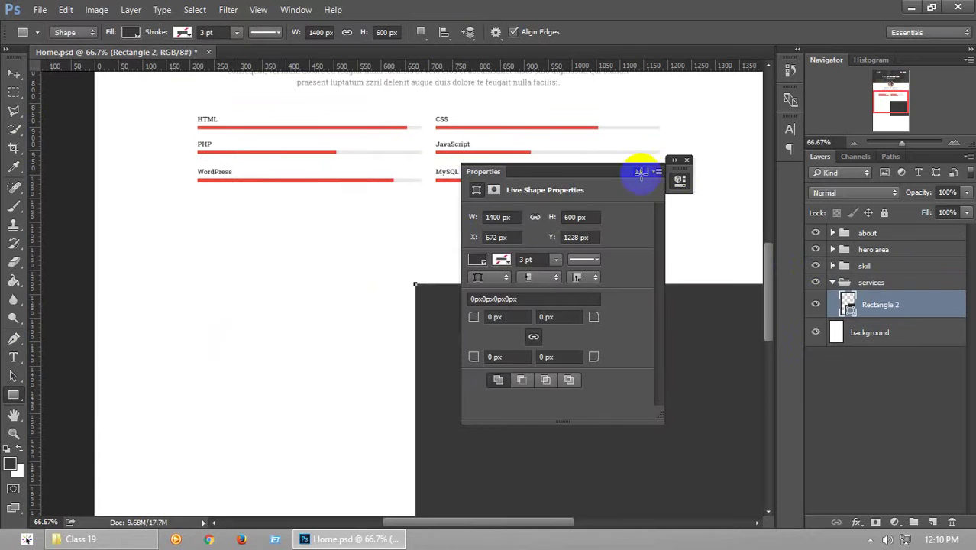
Move the dark services rectangle to the page's left edge so that it spans the full page width below the skill bars
left_click(640, 165)
left_click(14, 73)
left_click_drag(551, 375, 261, 368)
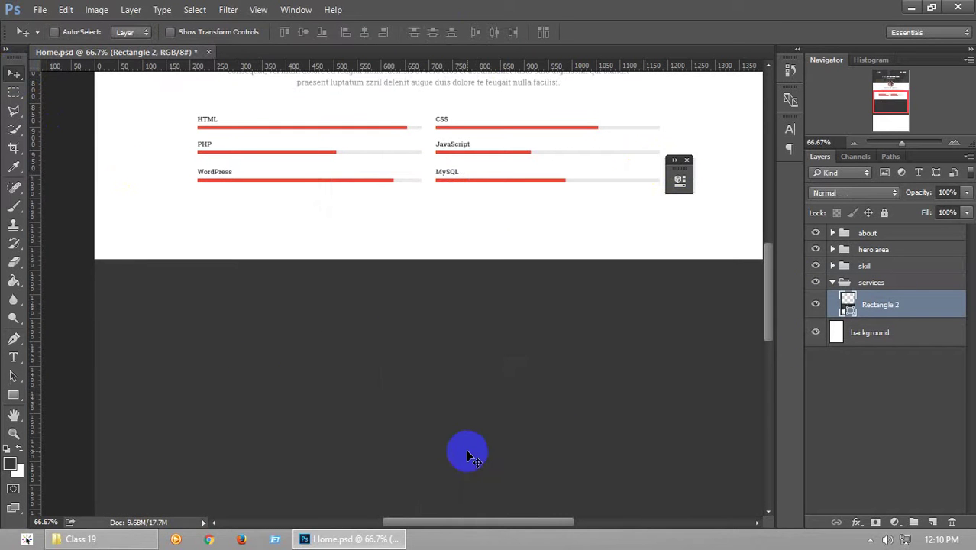
Nudge the services rectangle up so that its upper edge sits about 120 px below the last row of skill bars
mouse_move(540, 523)
left_mouse_down()
mouse_move(526, 518)
mouse_move(535, 521)
left_mouse_up()
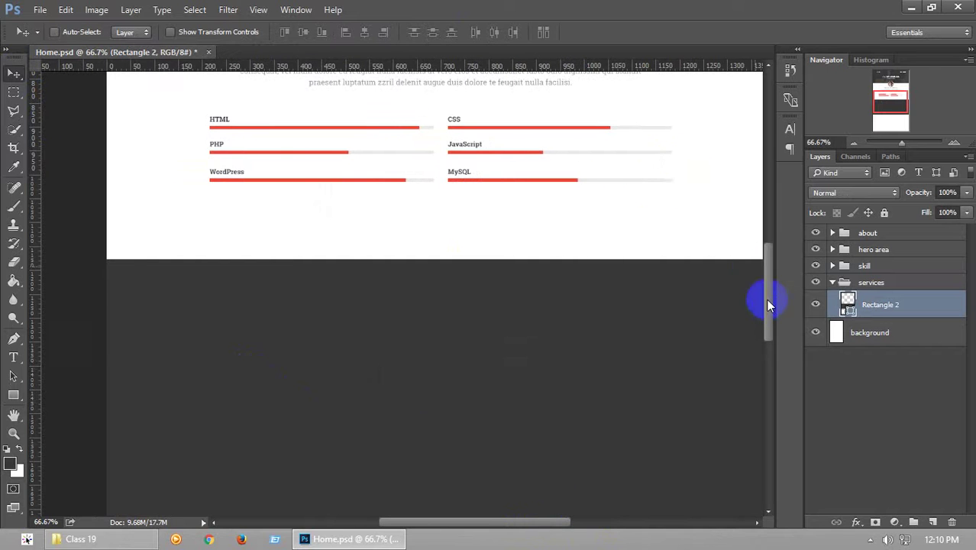
left_click_drag(766, 298, 782, 256)
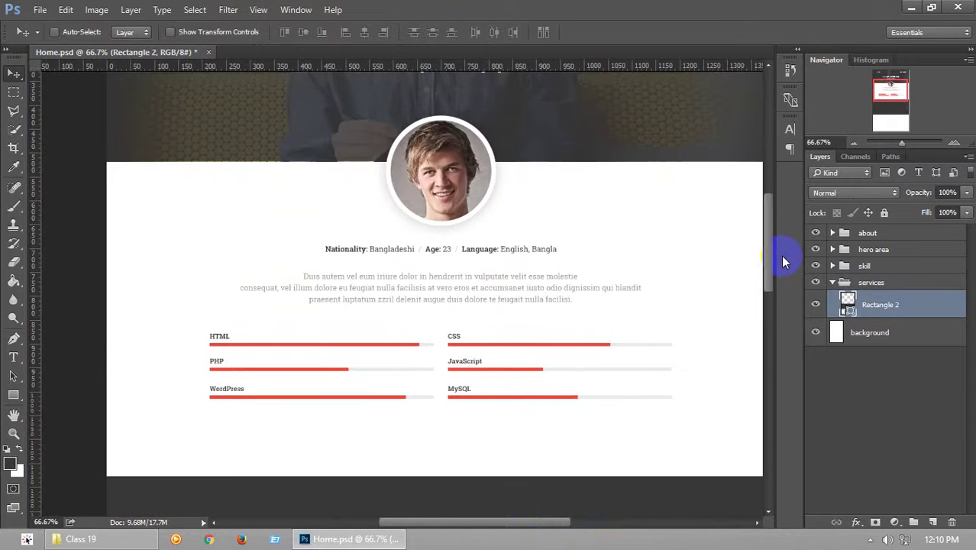
key("shift+Up")
key("shift+Up")
key("shift+Up")
key("shift+Up")
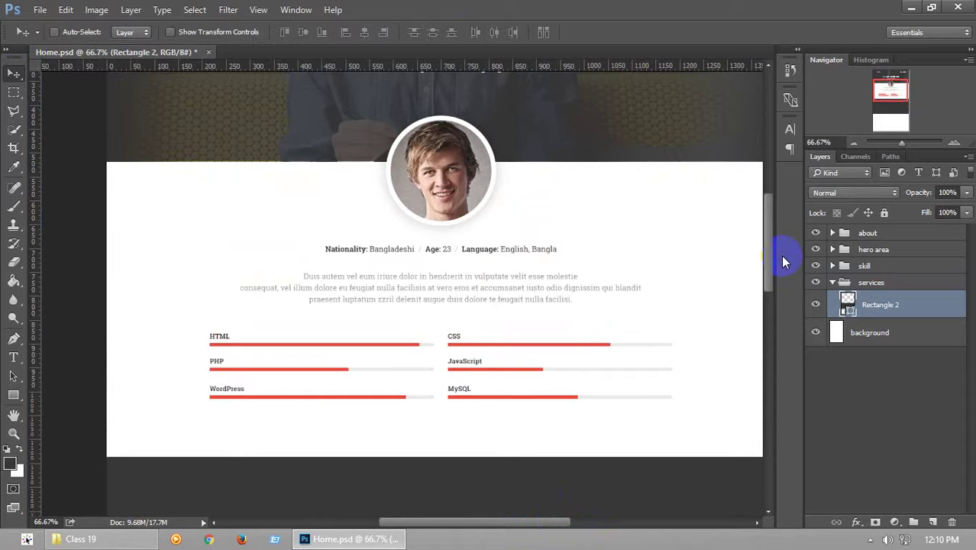
key("Up")
key("Down")
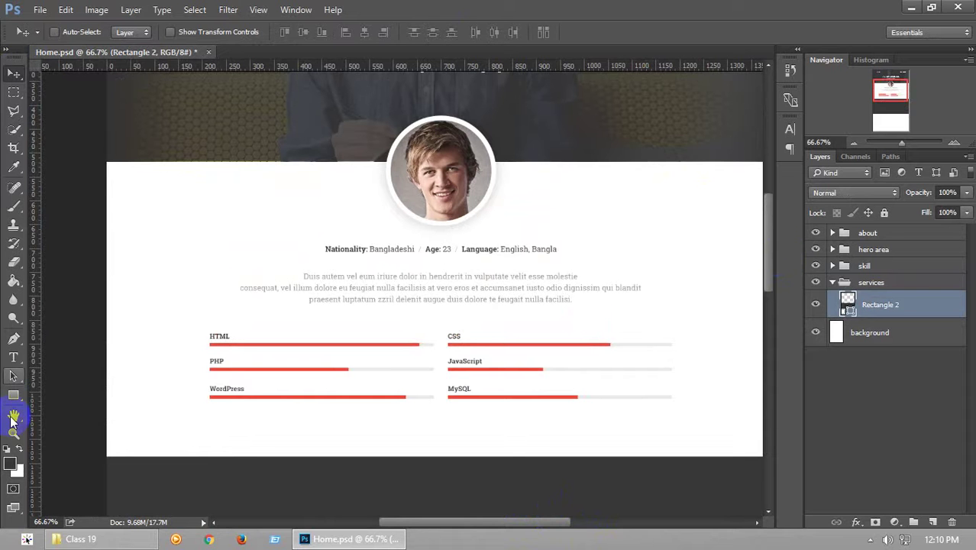
Measure the vertical gap between the WordPress skill bar and the upper edge of the services rectangle
left_click_drag(12, 165, 72, 196)
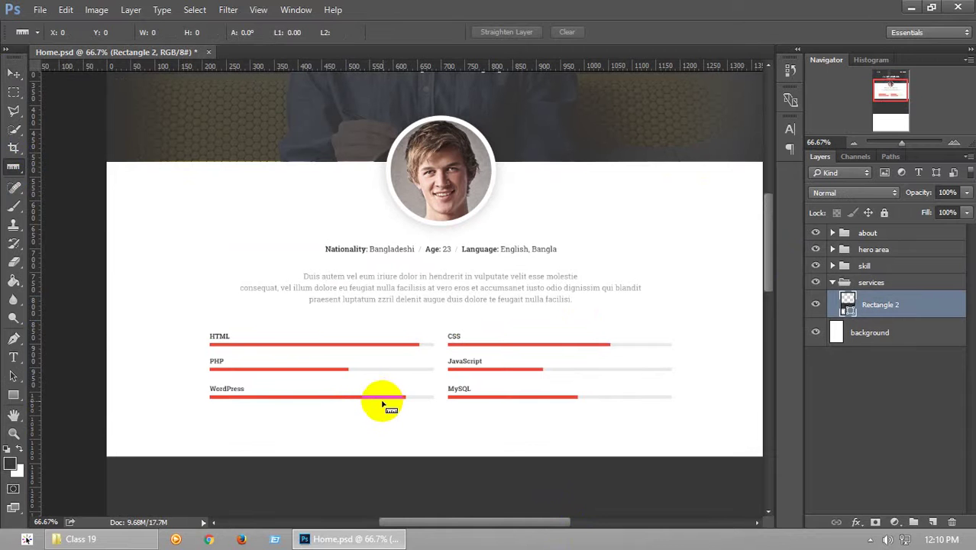
left_click_drag(380, 399, 382, 451)
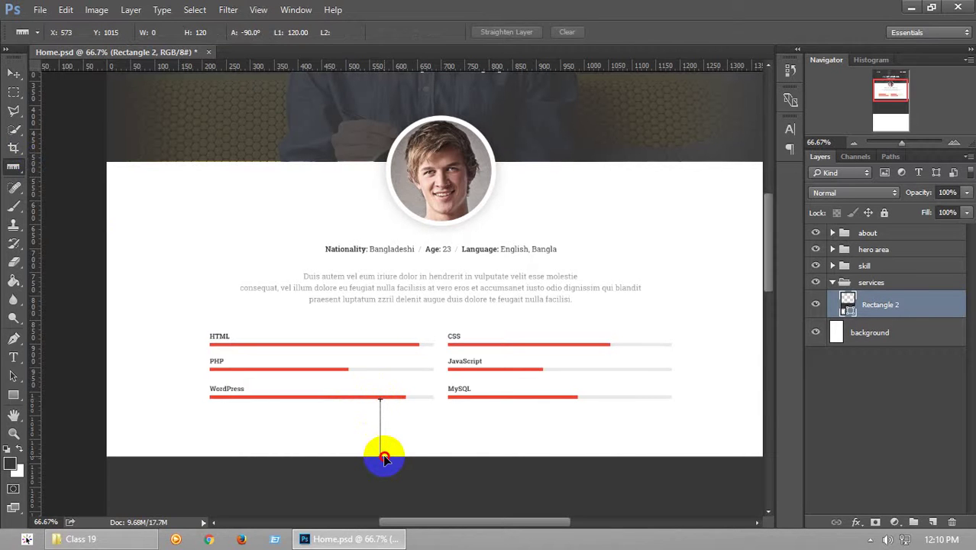
left_click_drag(385, 458, 384, 458)
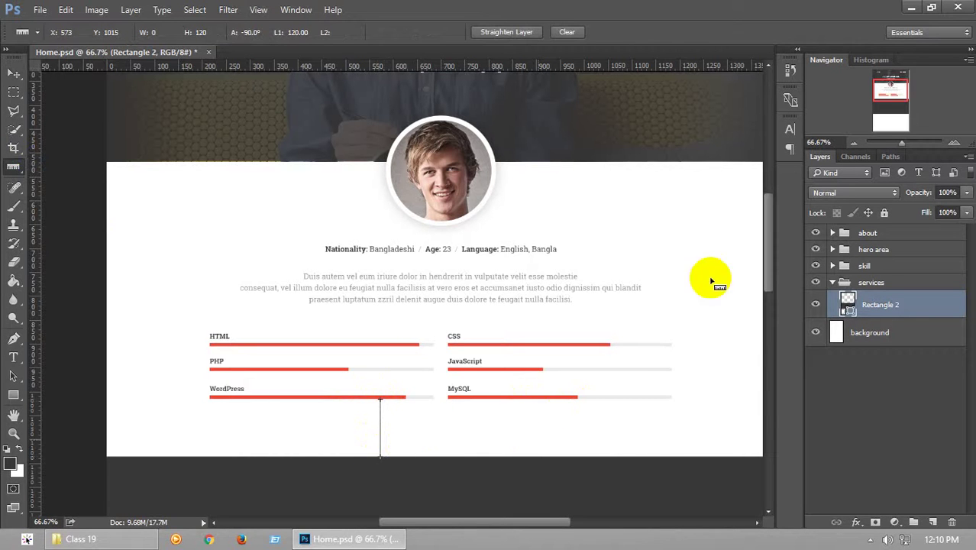
left_click(13, 74)
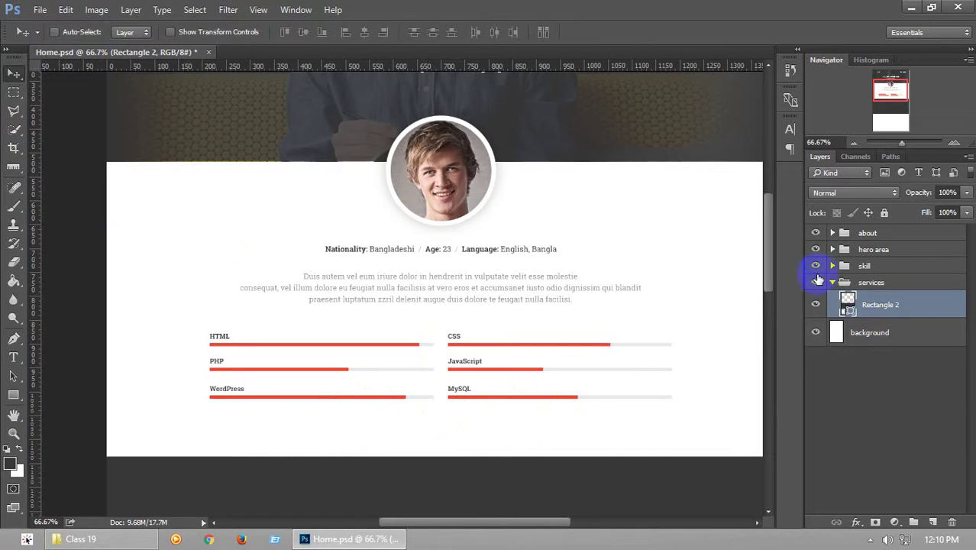
Check the full extent of the services rectangle and its fill color
scroll(769, 231, "down", 3)
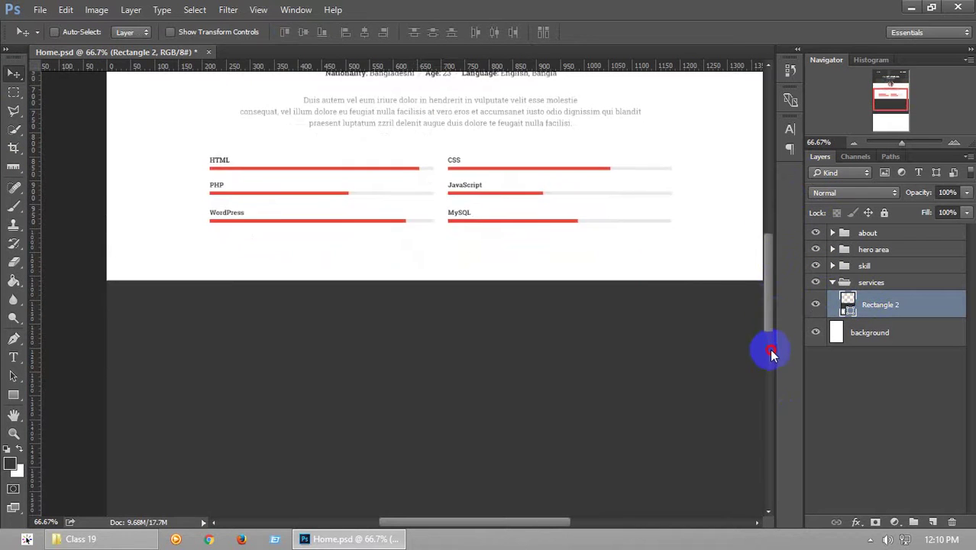
scroll(780, 298, "up", 5)
scroll(778, 338, "down", 7)
left_click(870, 309)
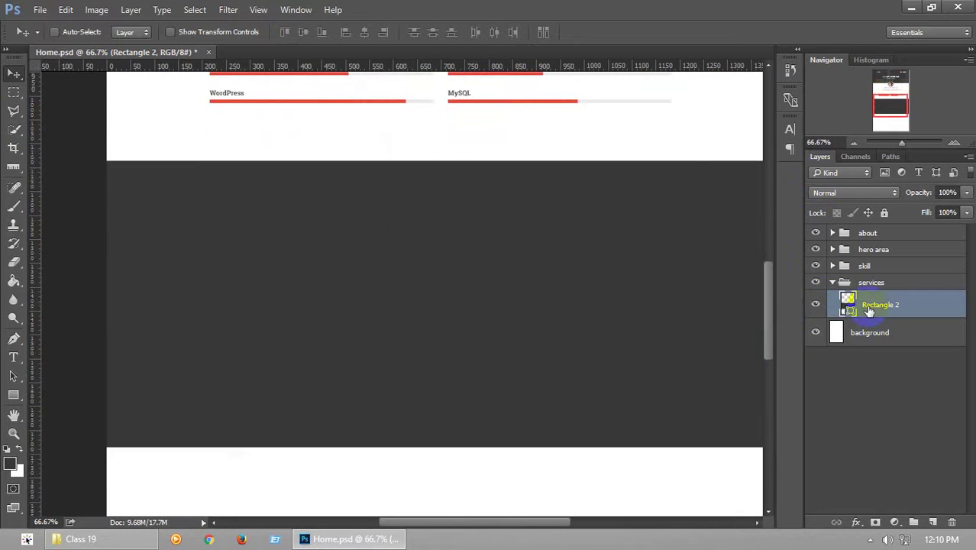
double_click(851, 309)
left_click(828, 125)
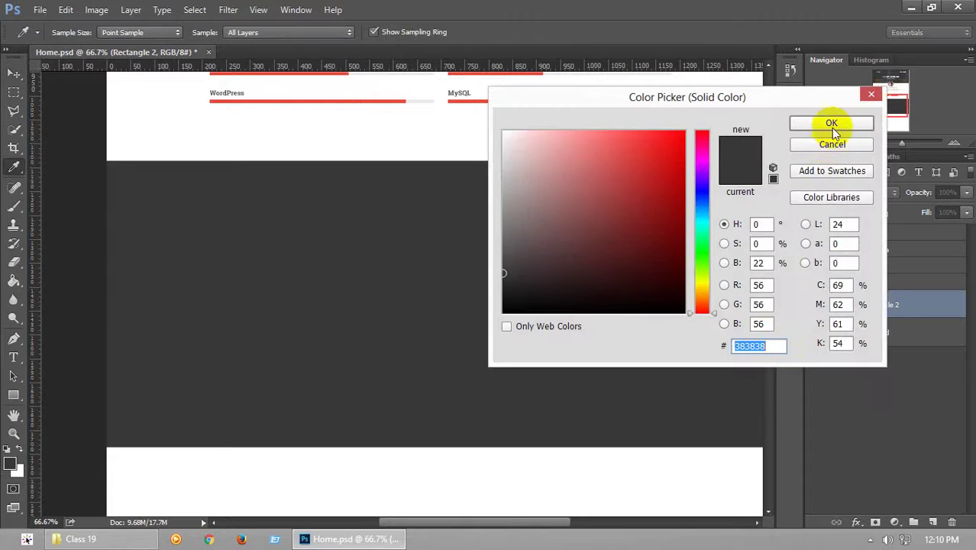
Add a new layer above the rectangle in the services group and rename the rectangle layer bg
left_click_drag(767, 334, 786, 309)
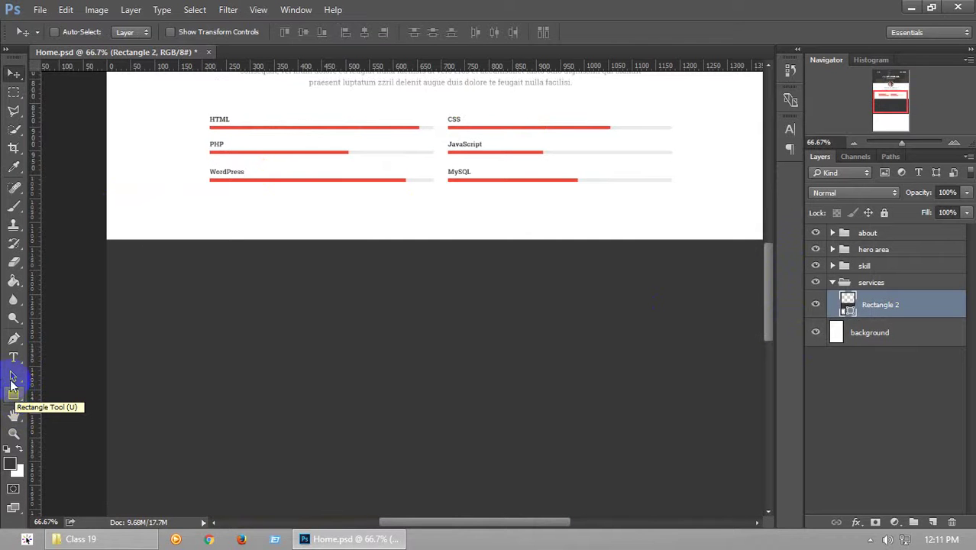
left_click(13, 357)
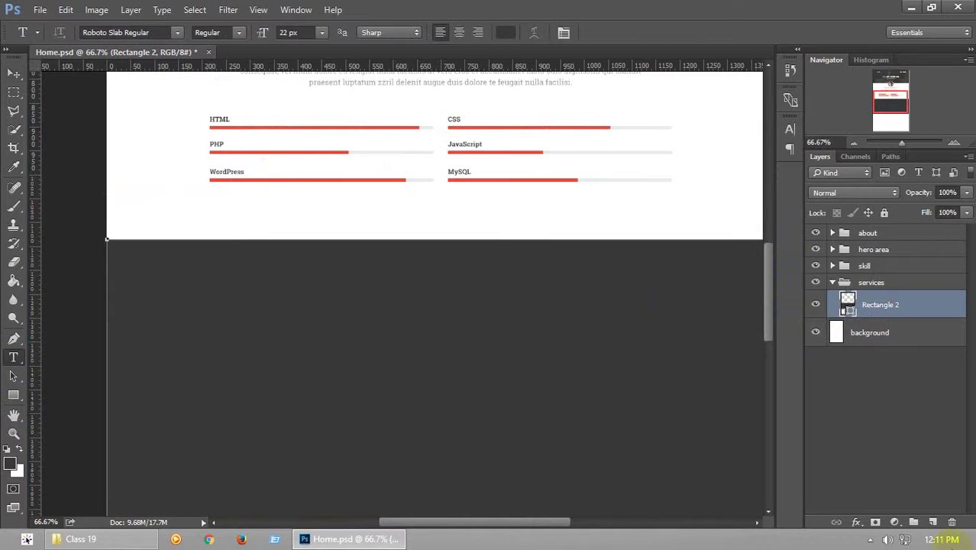
left_click(933, 521)
double_click(881, 333)
type("bg")
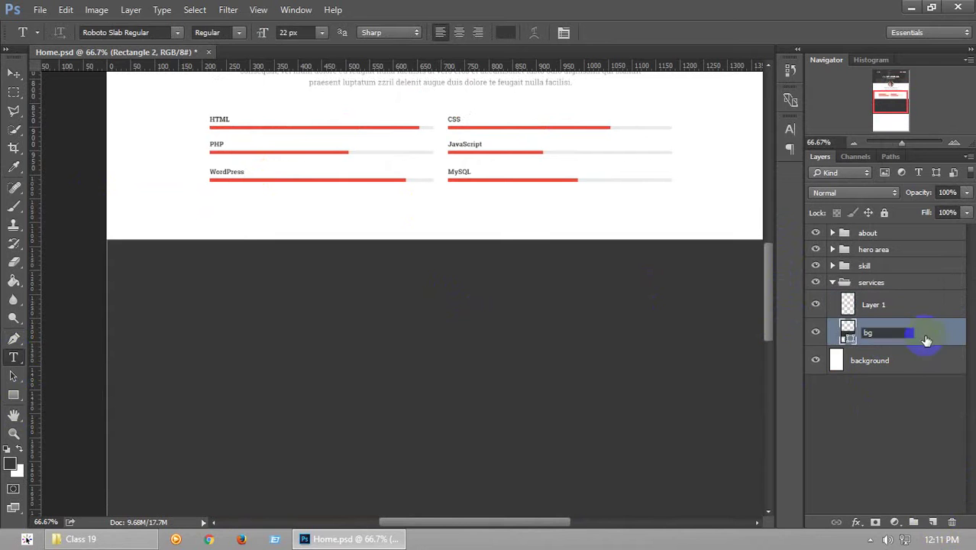
left_click(441, 305)
left_click(909, 305)
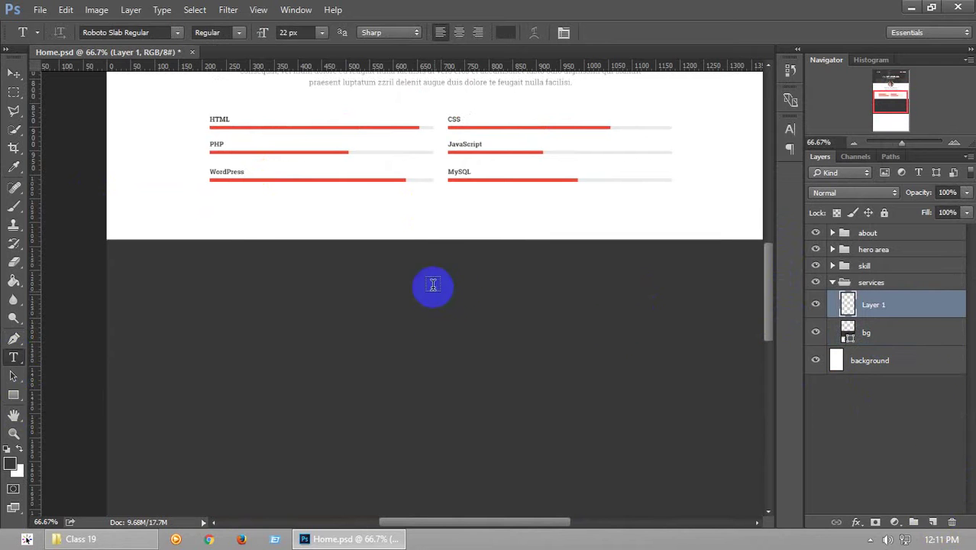
Add the center-aligned heading "My Services" in white (#ffffff) near the upper edge of the dark services background
left_click(441, 291)
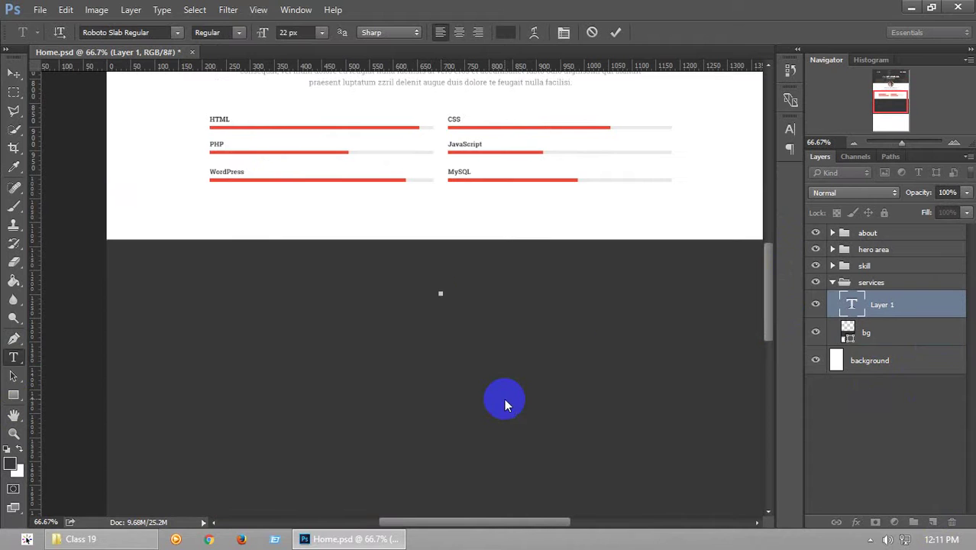
type("SerService")
left_click(459, 32)
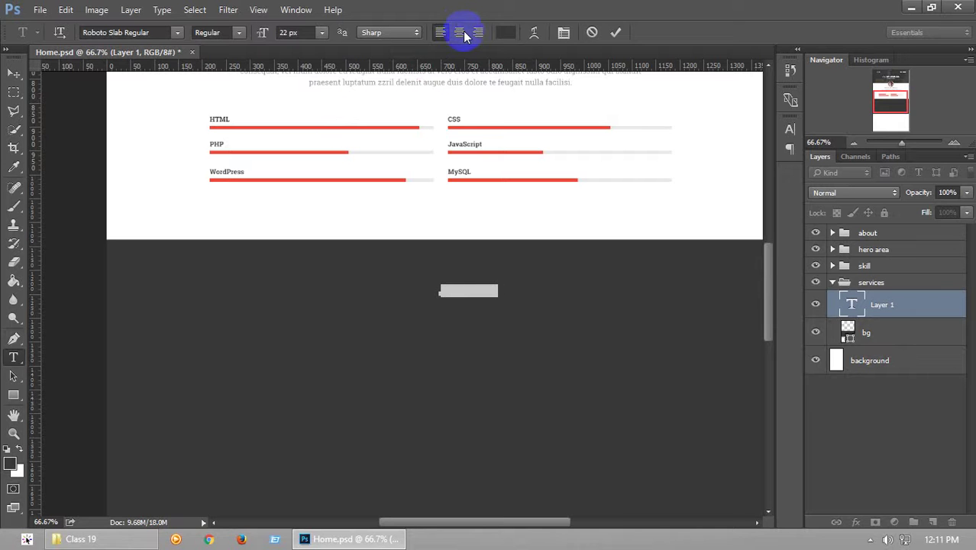
left_click(506, 32)
left_click(342, 219)
left_click(830, 122)
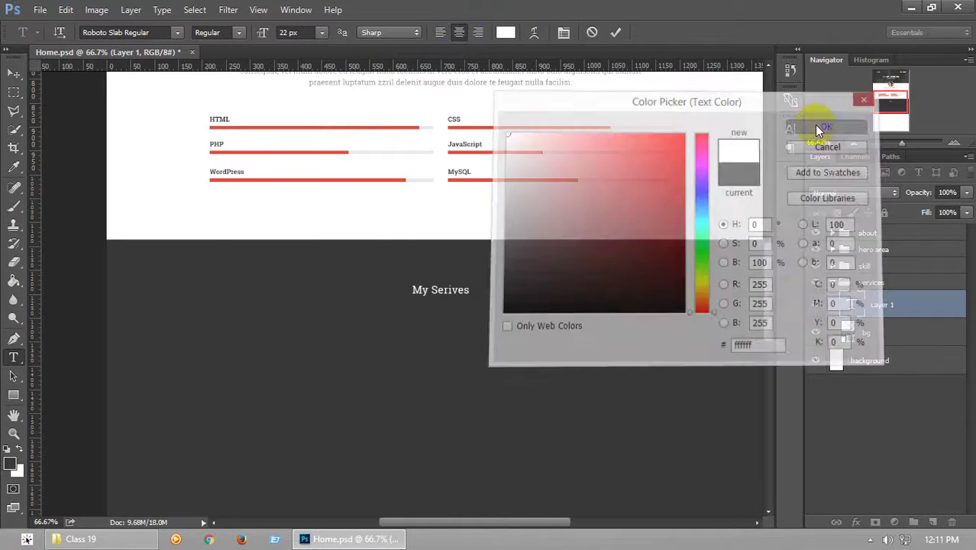
left_click_drag(421, 270, 459, 291)
left_click(455, 292)
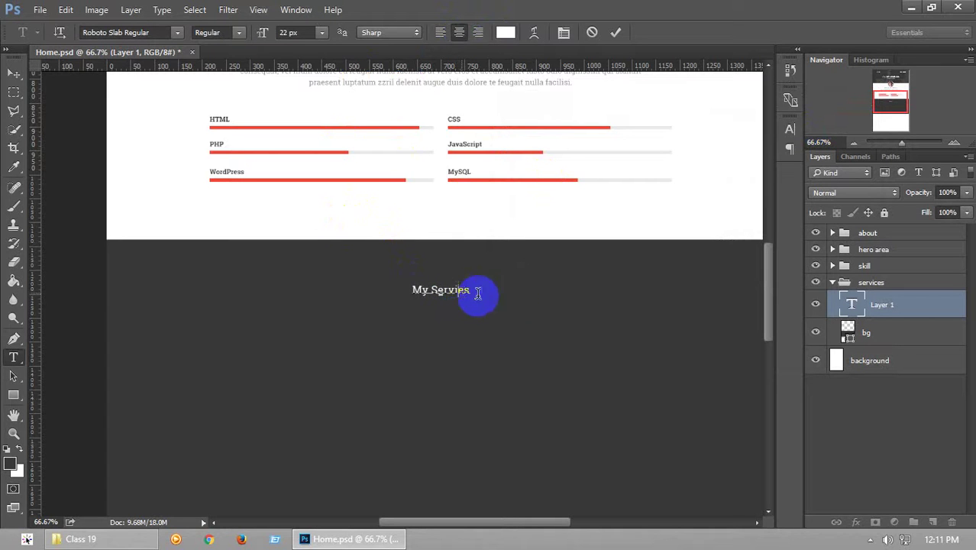
type("c")
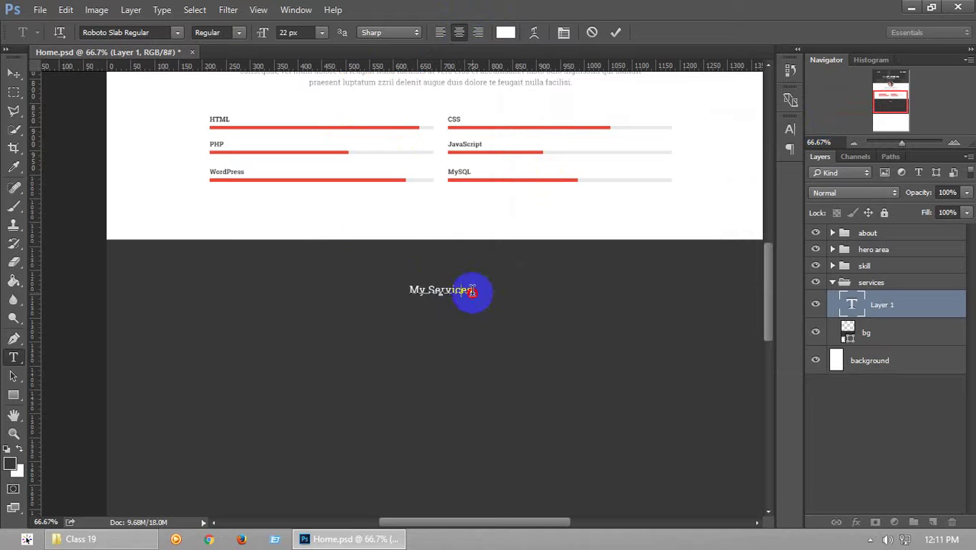
Format the whole My Services heading as Roboto Slab Bold at 30 px
left_click(473, 292)
left_click_drag(475, 290, 388, 290)
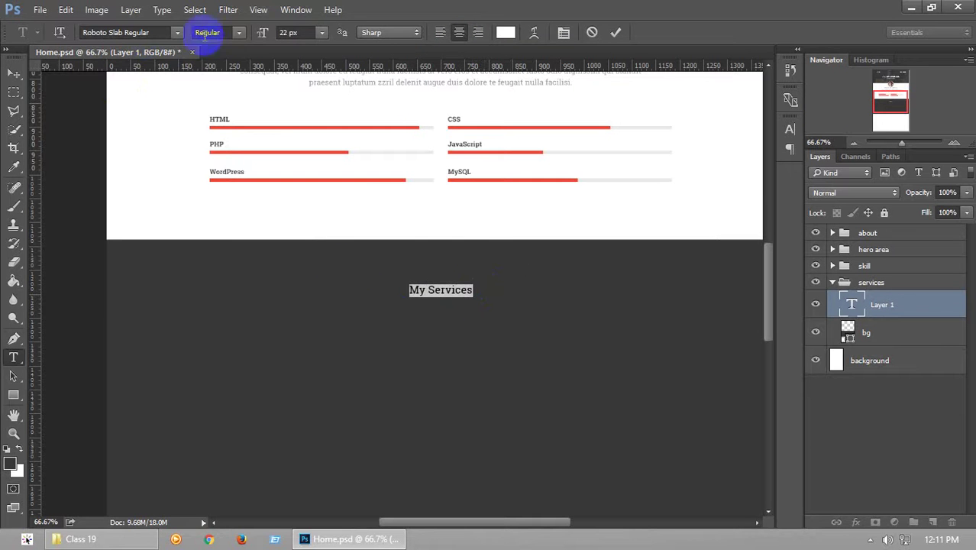
left_click(236, 32)
left_click(225, 83)
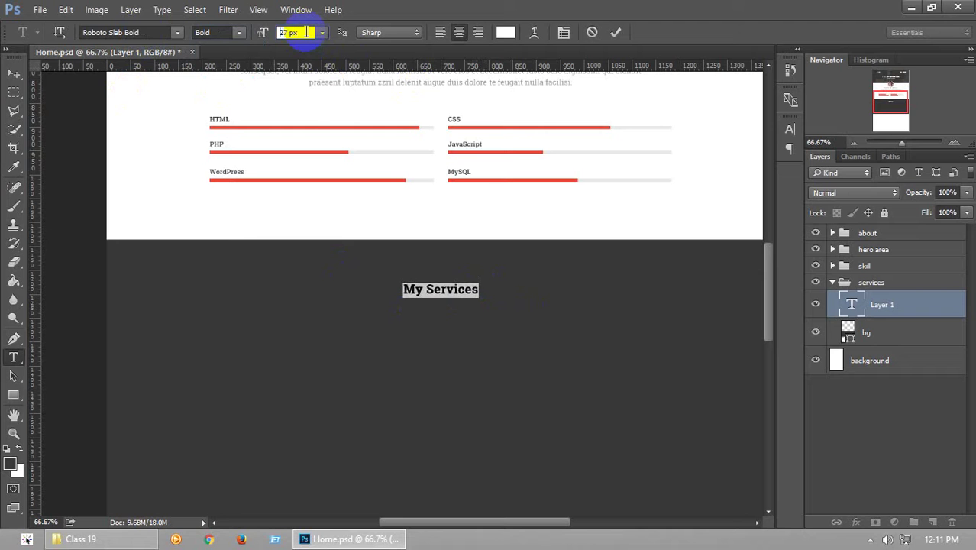
key("Up")
key("Up")
key("Up")
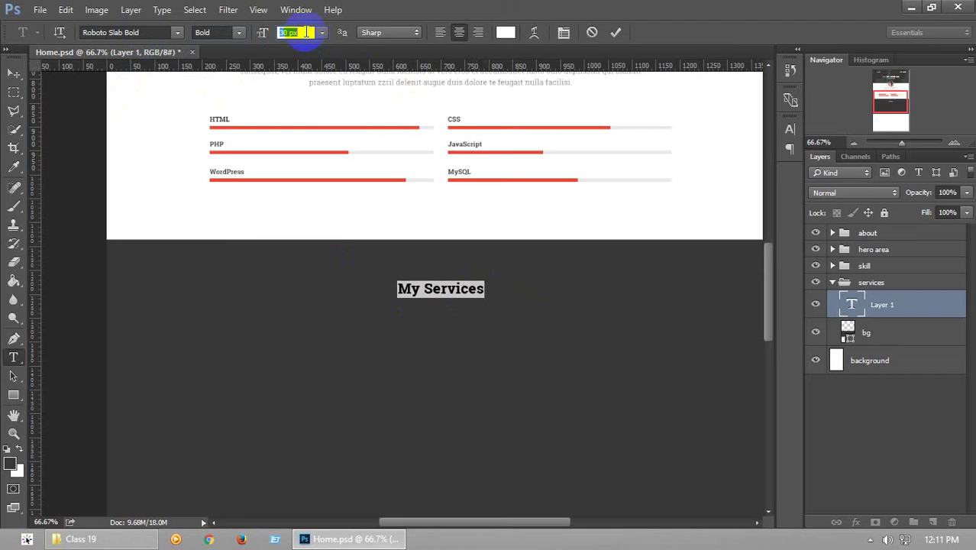
left_click(468, 290)
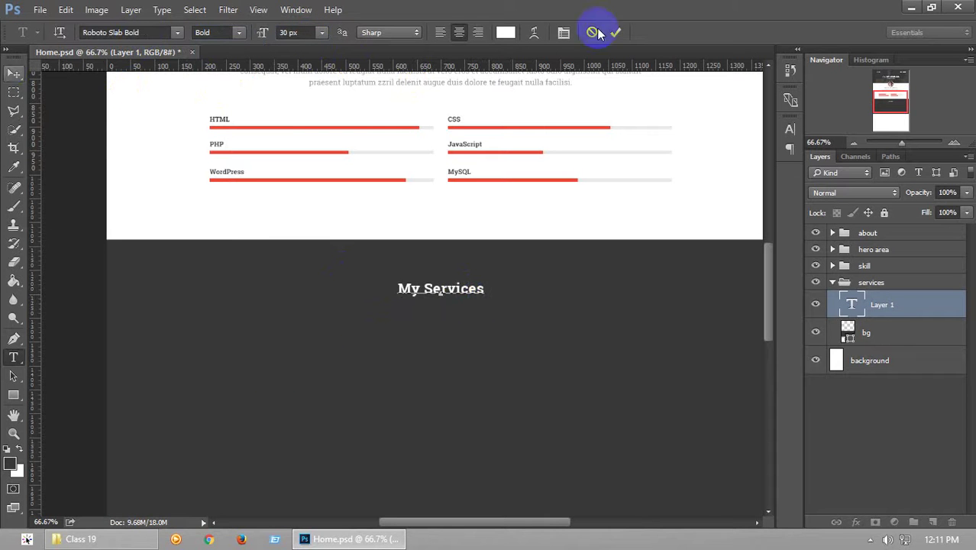
Tighten the tracking of the My Services heading and save the document
left_click(564, 32)
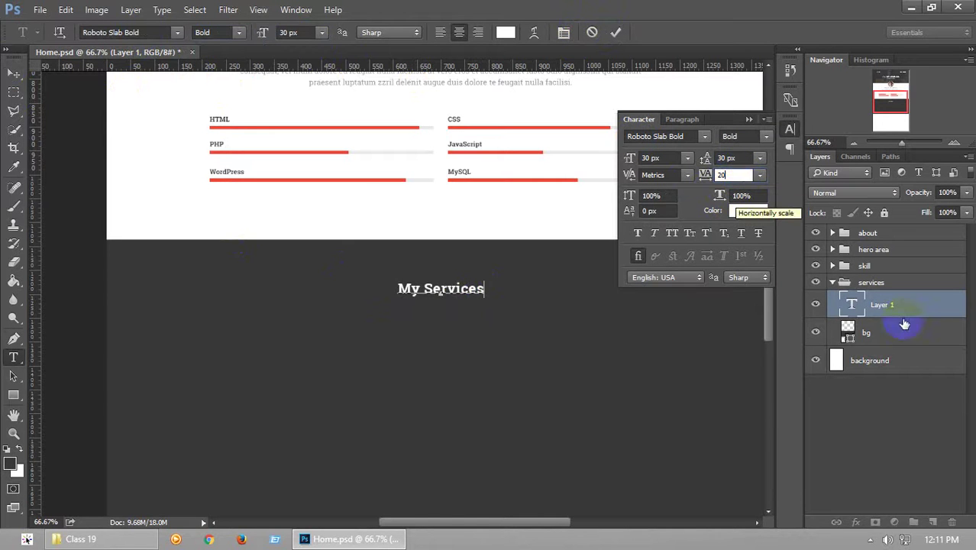
double_click(851, 304)
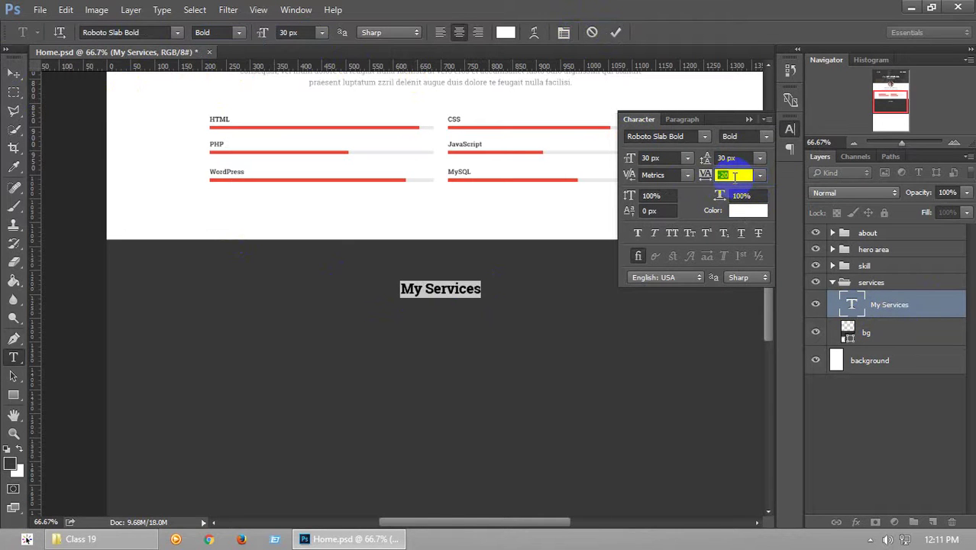
left_click(477, 284)
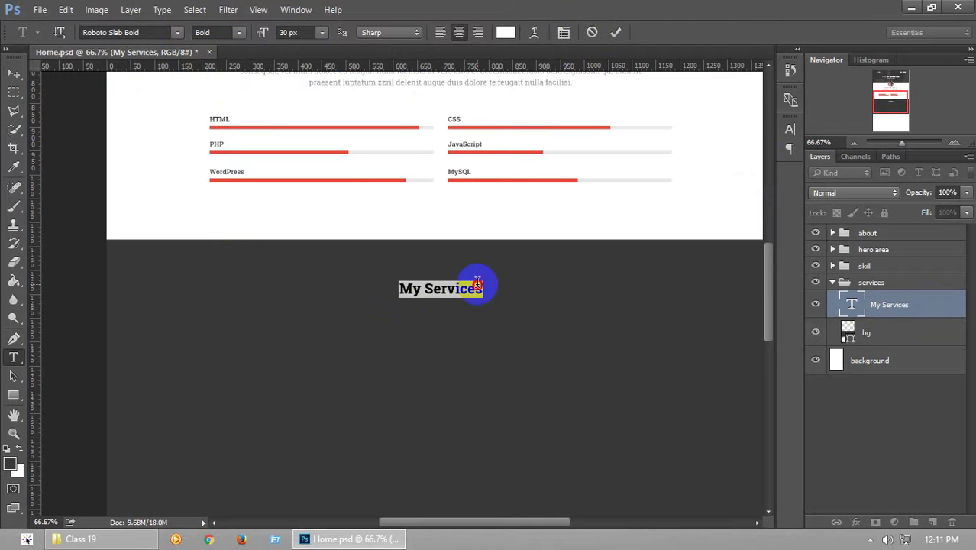
left_click(13, 73)
key("ctrl+s")
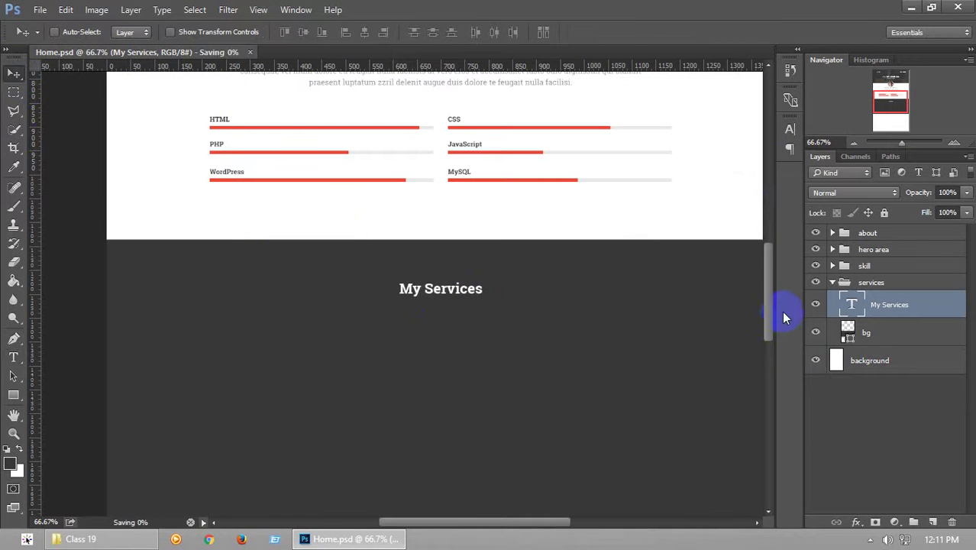
Examine the My Services heading and its spacing below the skill bars at 100% and 66.67% zoom
scroll(774, 321, "up", 2)
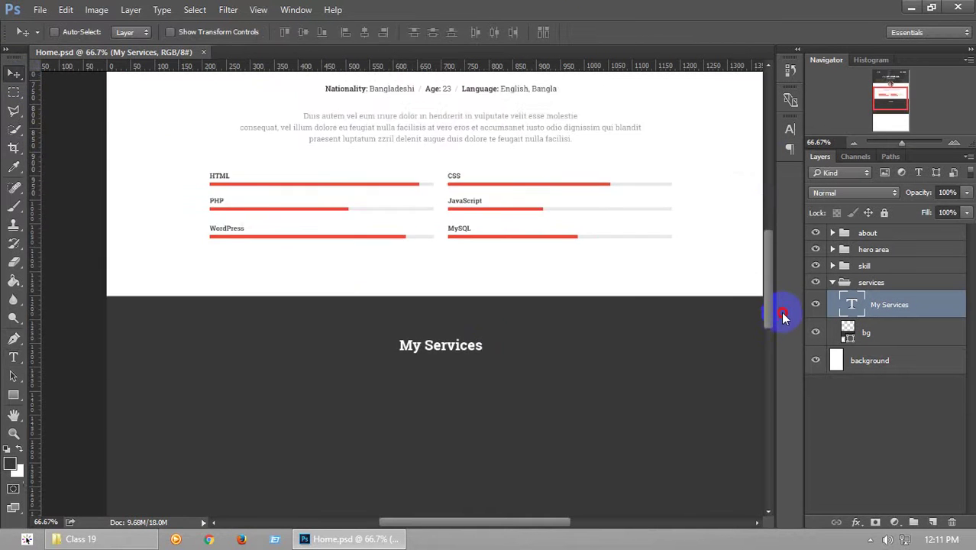
scroll(782, 316, "down", 1)
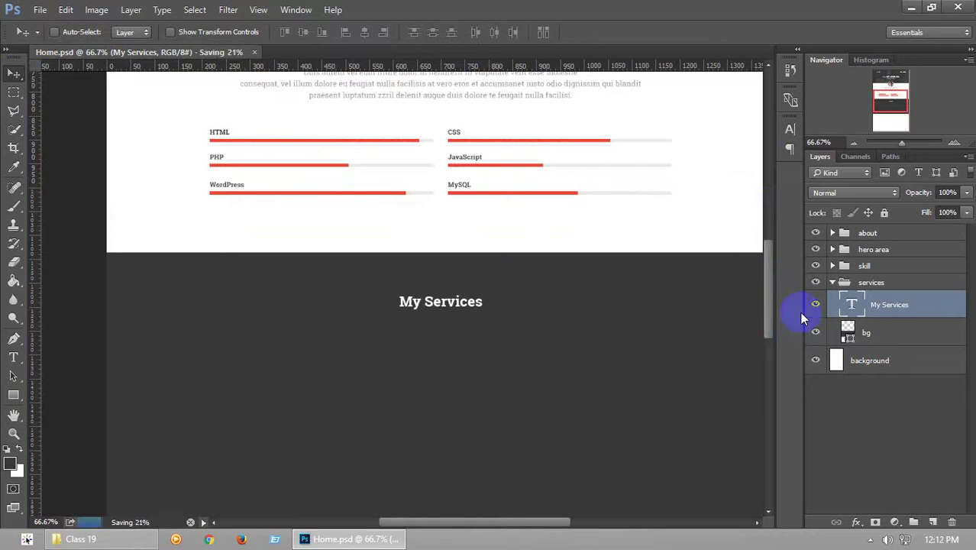
scroll(766, 303, "up", 1)
left_click(954, 143)
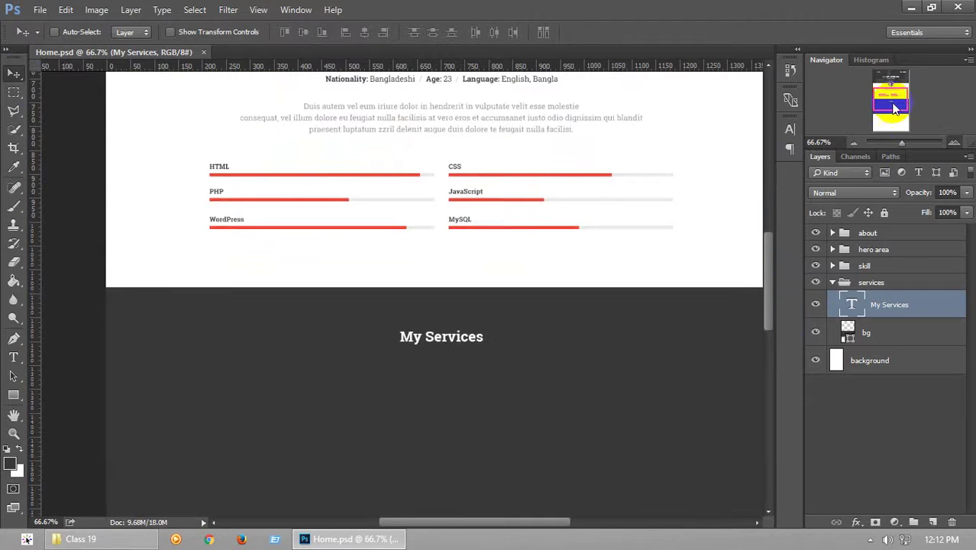
left_click_drag(883, 100, 886, 103)
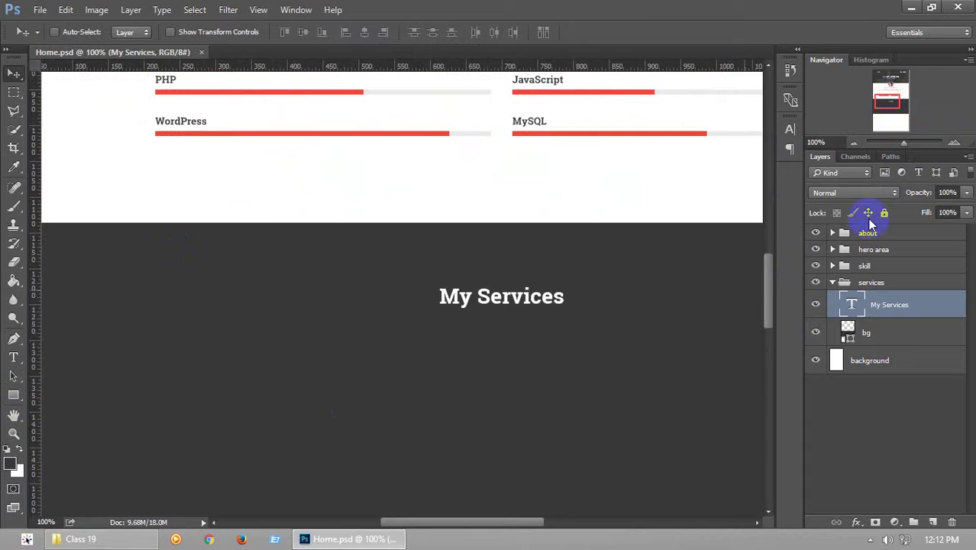
left_click(854, 143)
left_click_drag(893, 105, 894, 105)
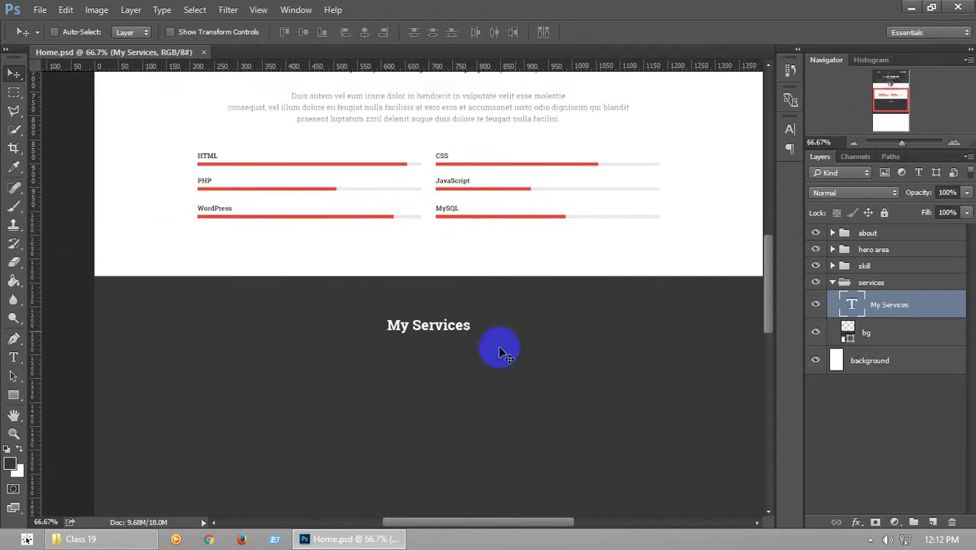
left_click(435, 346)
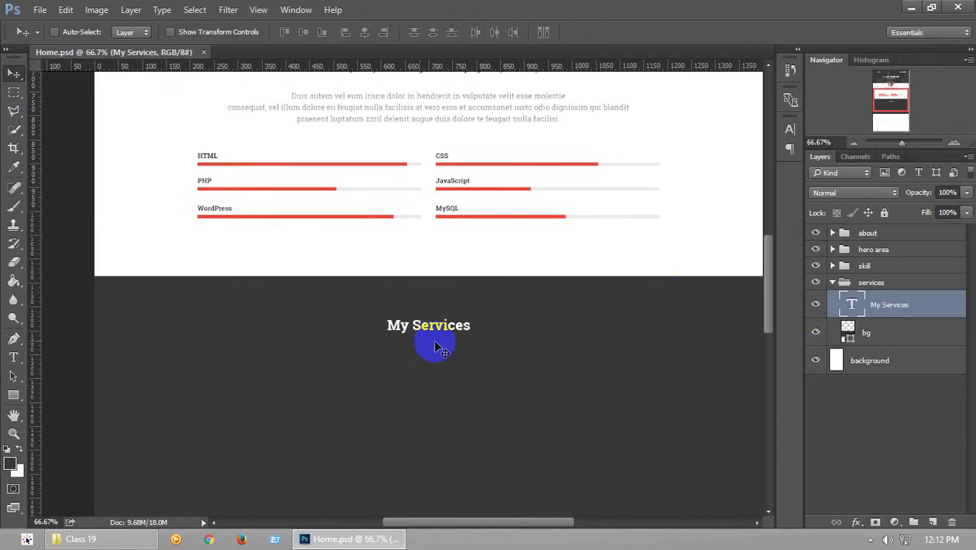
Add the center-aligned text line "Know more about my services" directly below the My Services heading
left_click_drag(891, 98, 891, 100)
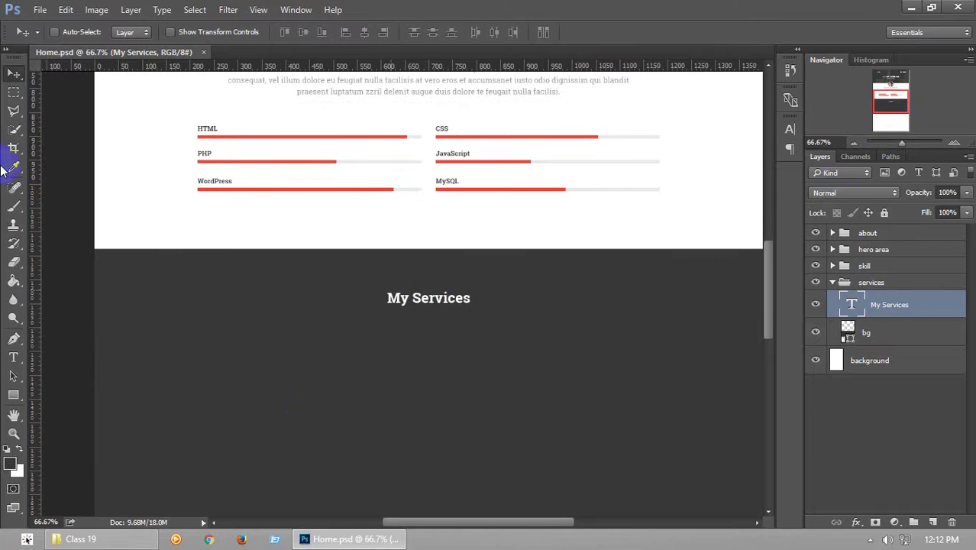
left_click(13, 356)
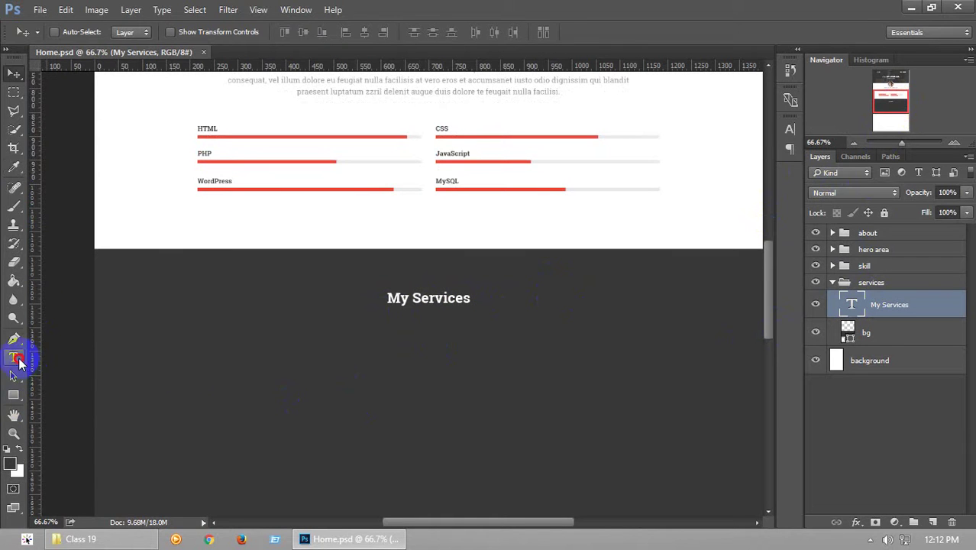
left_click(429, 324)
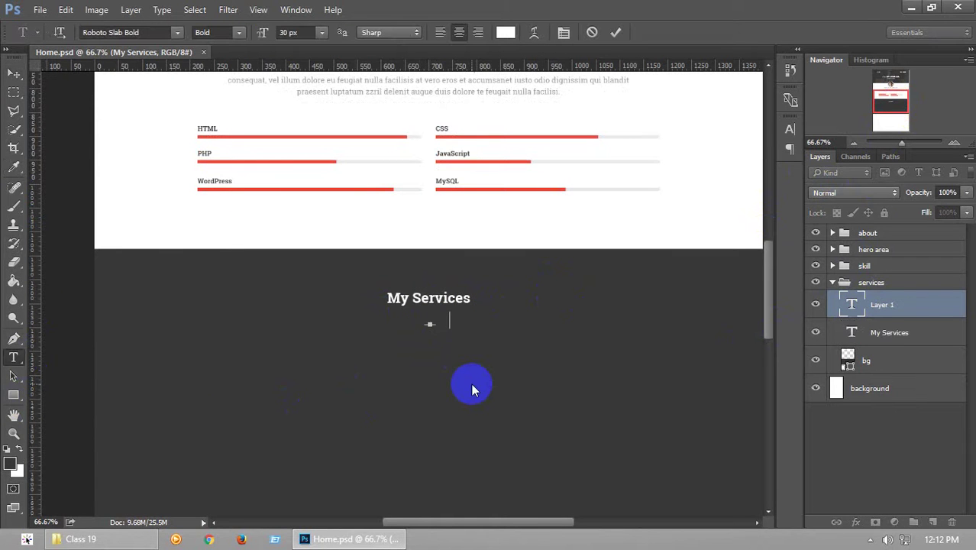
type("Know more")
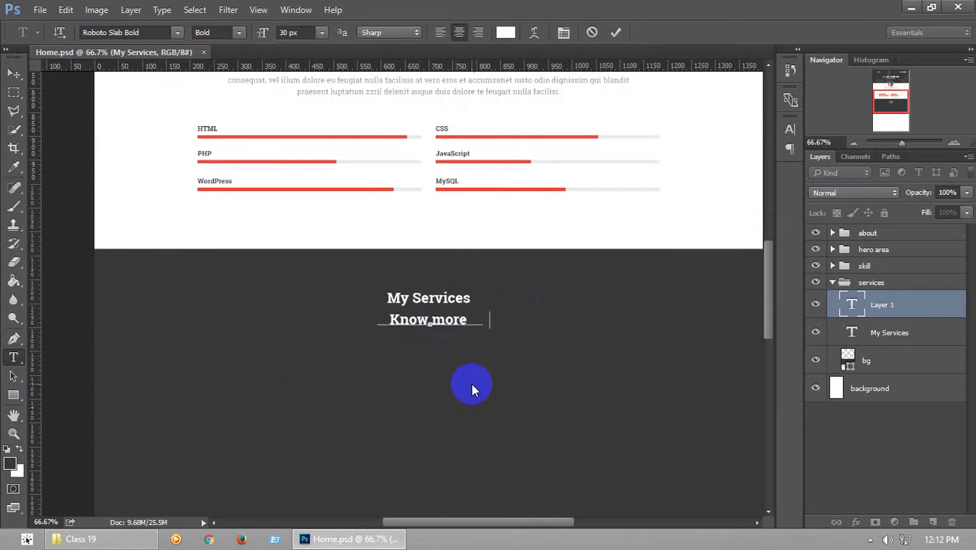
type(" about my ser")
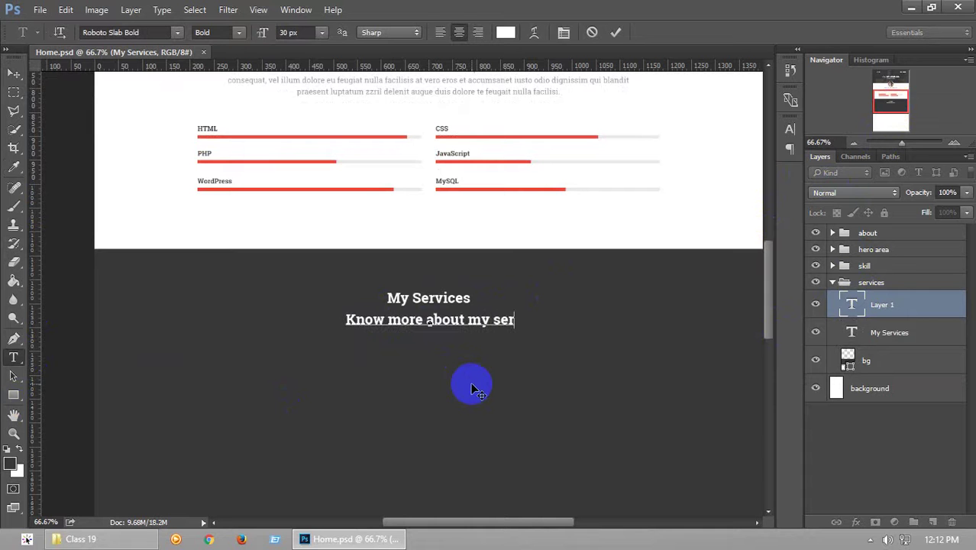
type("vices")
Format the whole subtitle below the heading as Roboto Slab Light at 14 px
key("ctrl+a")
left_click(239, 33)
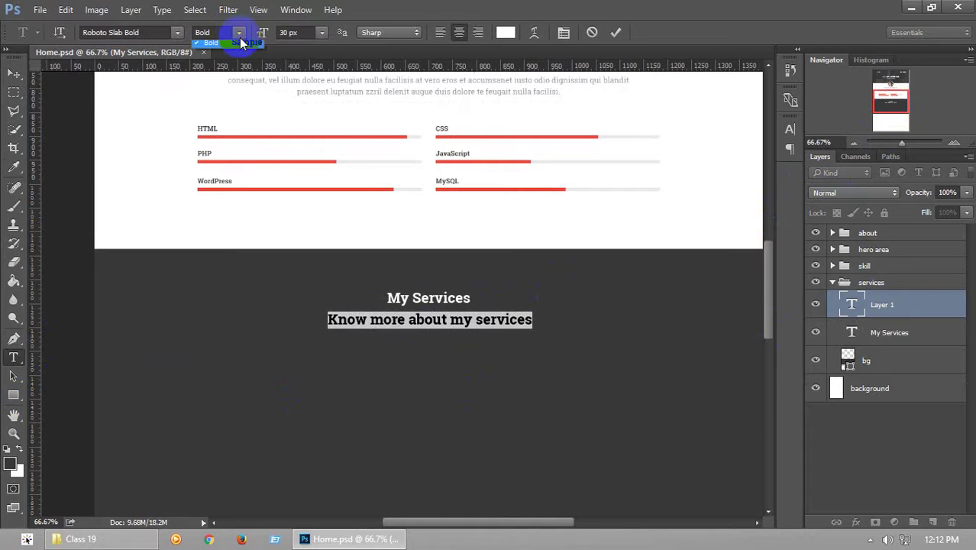
left_click(218, 39)
type("17")
key("Return")
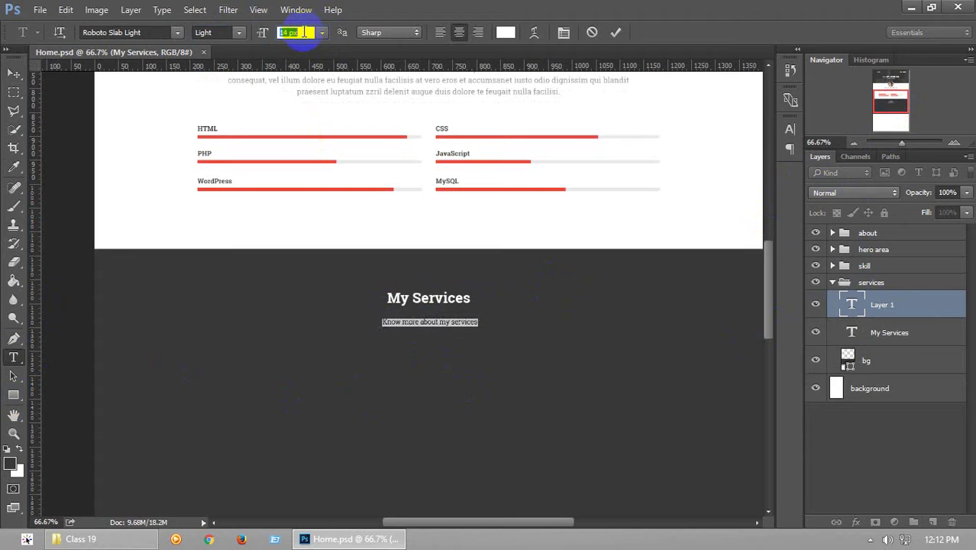
left_click(10, 76)
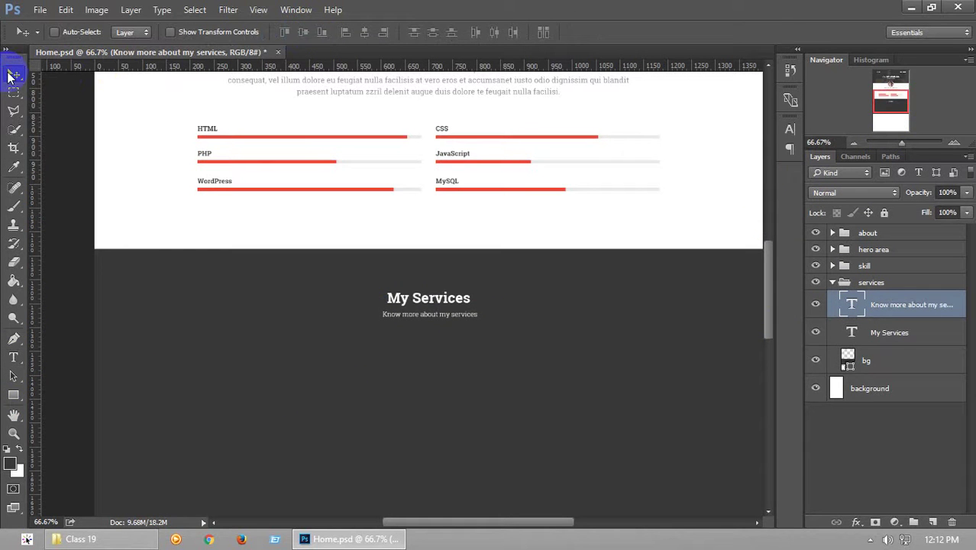
Center the My Services heading and its subtitle horizontally on the page's background layer
left_click(890, 332, "ctrl")
left_click(892, 387)
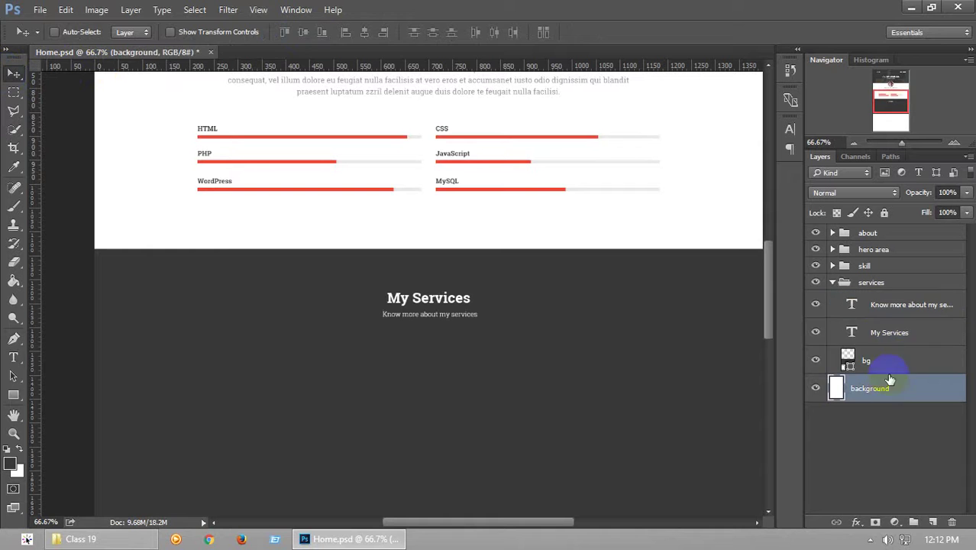
left_click(892, 329, "ctrl")
left_click(876, 305, "ctrl")
left_click(361, 33)
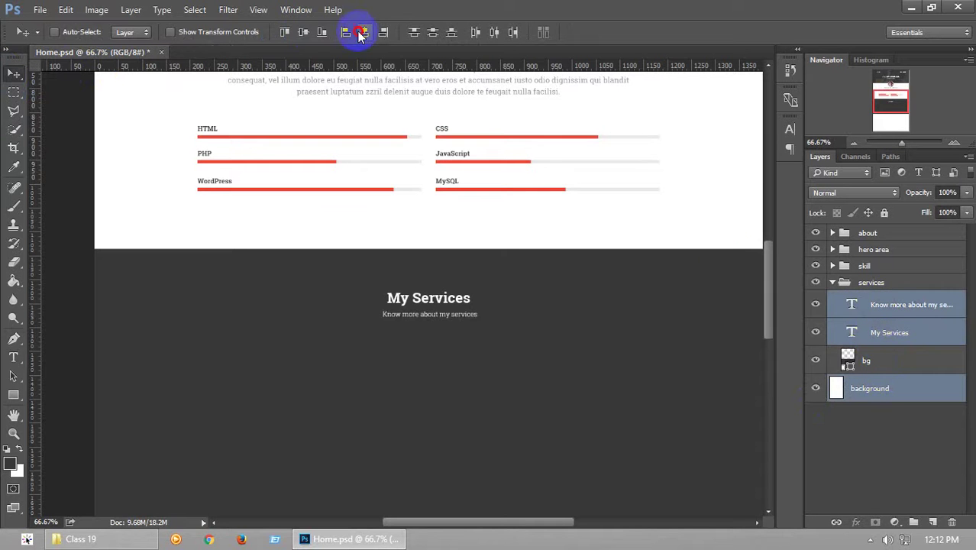
left_click(890, 330)
left_click(886, 306)
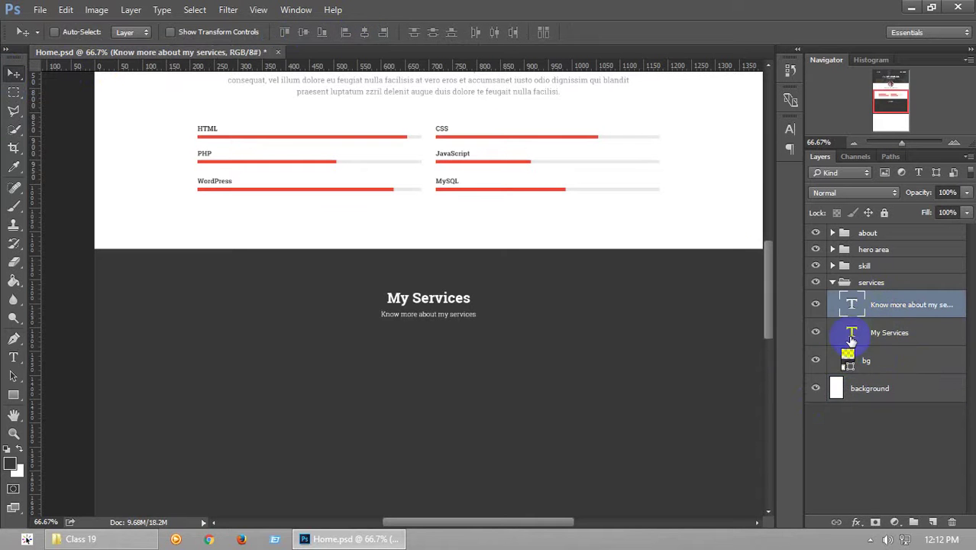
Change the subtitle's initial K to lowercase so it reads "know more about my services", and save the document
left_click(954, 143)
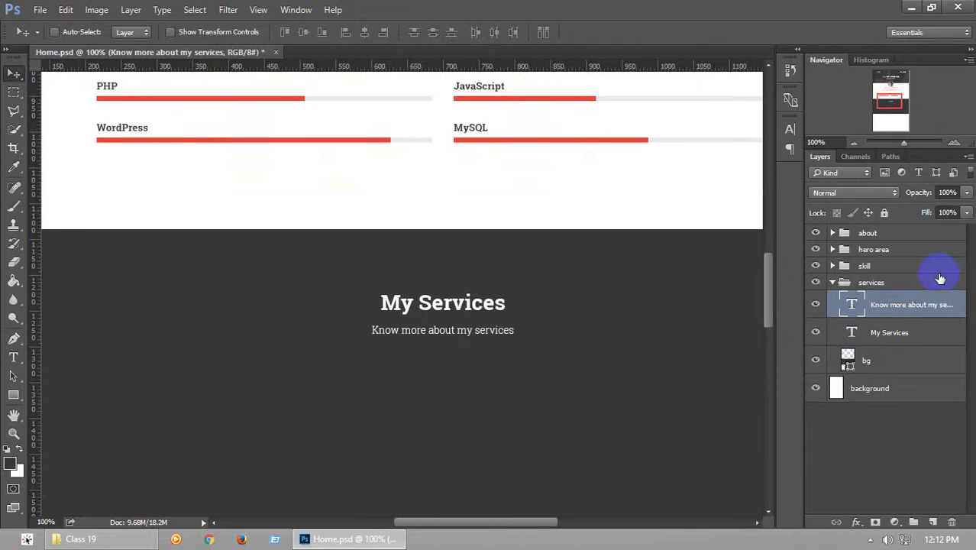
double_click(850, 306)
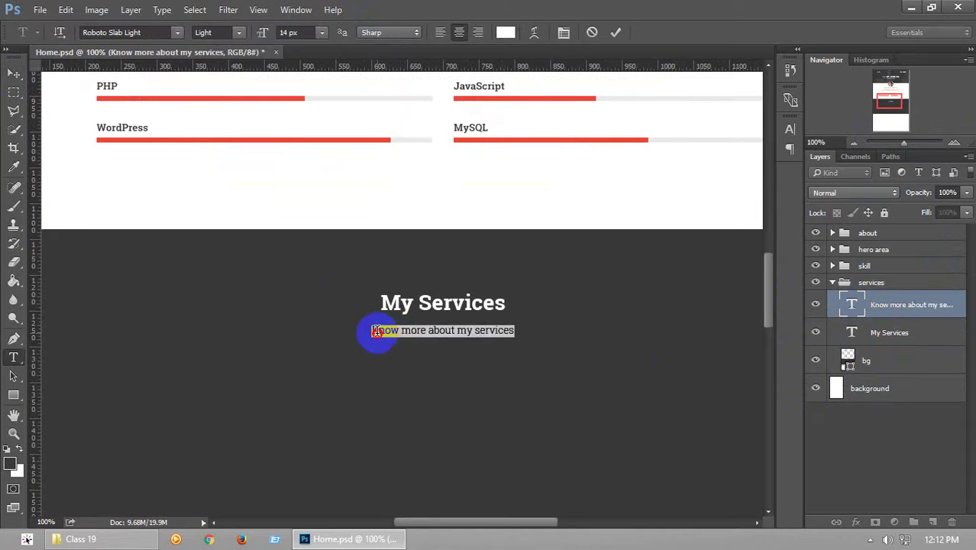
left_click(375, 331)
key("Delete")
type("k")
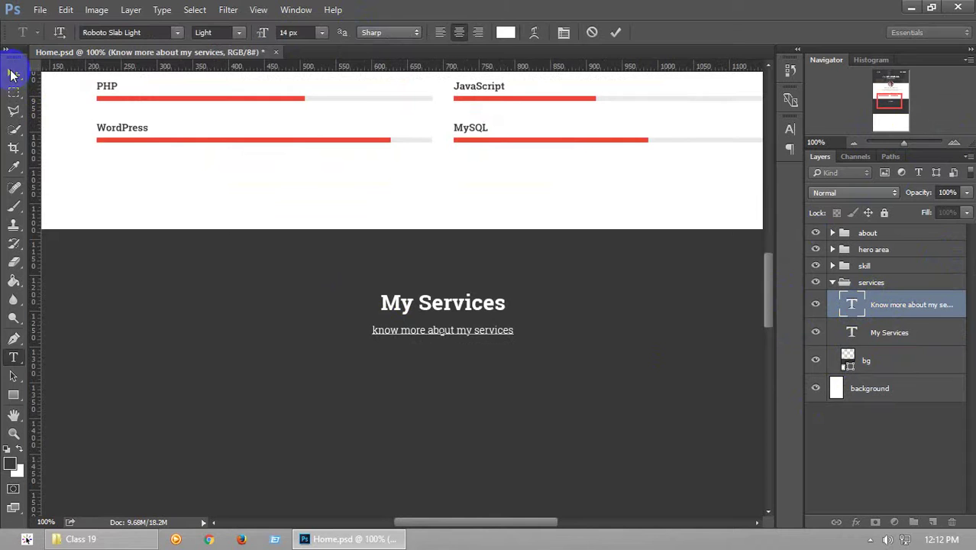
left_click(13, 74)
key("ctrl+s")
Group the heading and subtitle layers inside the services group, name the group "title", and save the document
scroll(774, 270, "up", 2)
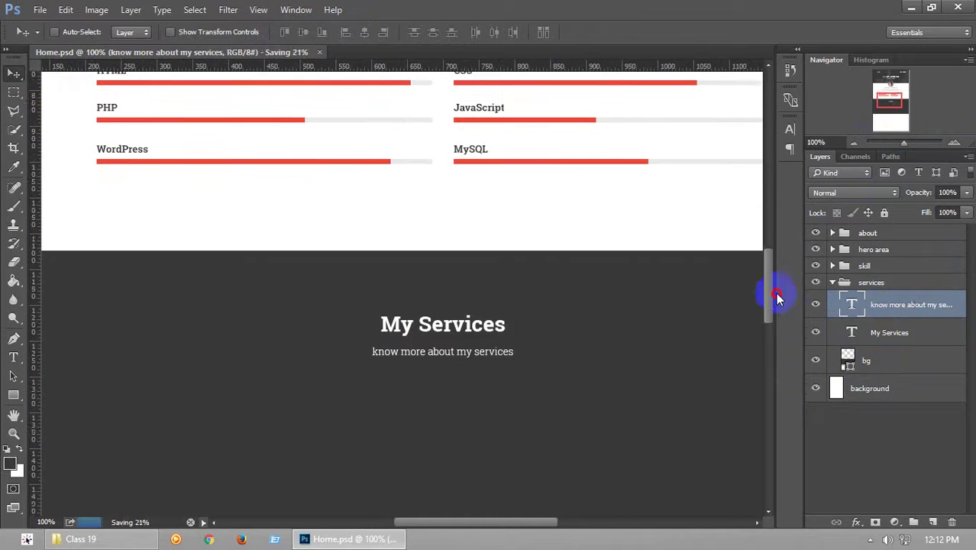
scroll(773, 295, "down", 1)
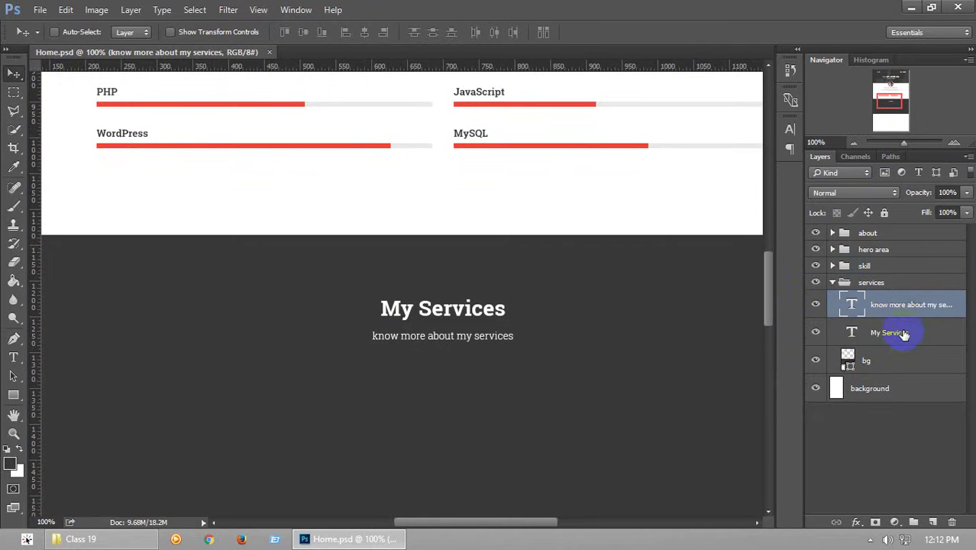
left_click(889, 333, "shift")
key("ctrl+g")
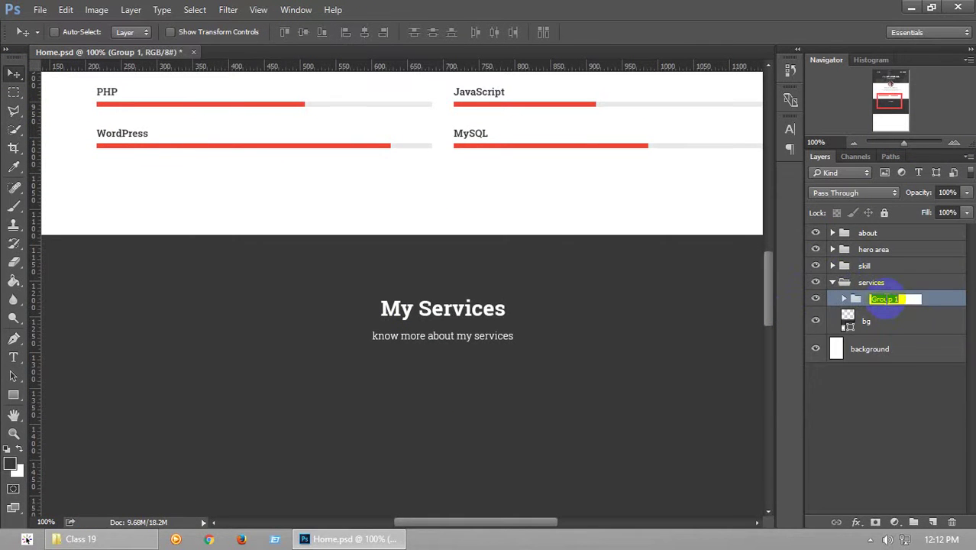
left_click(865, 301)
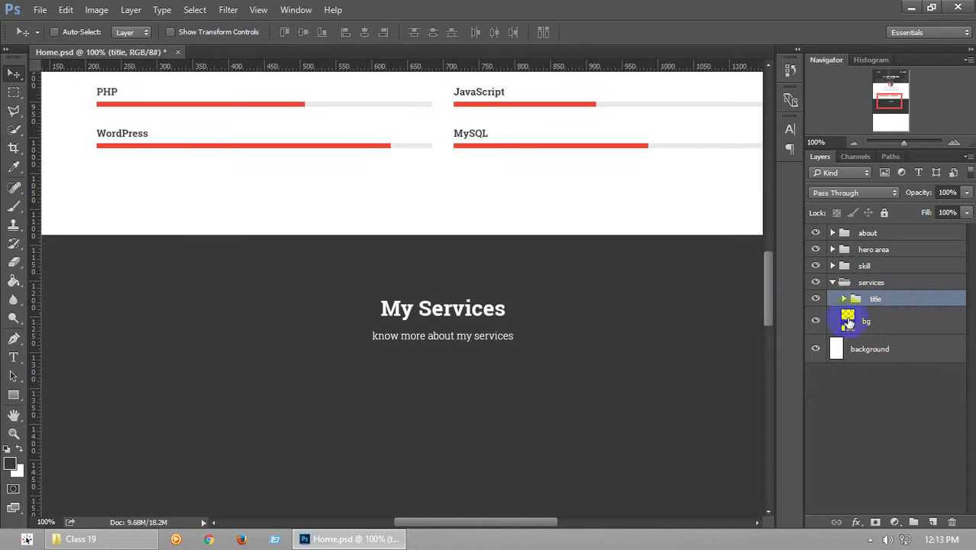
left_click(853, 144)
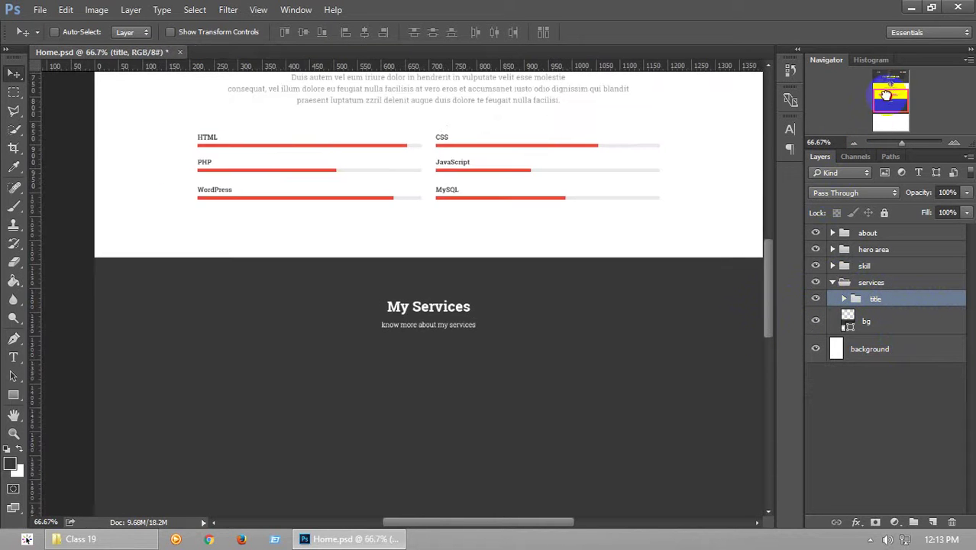
mouse_move(886, 103)
left_mouse_down()
mouse_move(884, 90)
mouse_move(884, 108)
left_mouse_up()
key("ctrl+s")
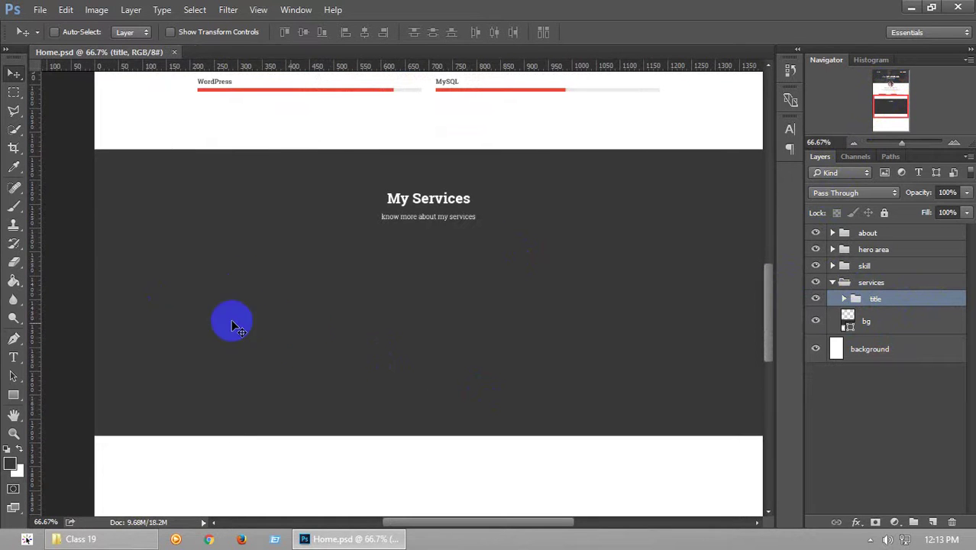
Extend the dark services background downward to a height of about 654 px
left_click(889, 336)
key("ctrl+t")
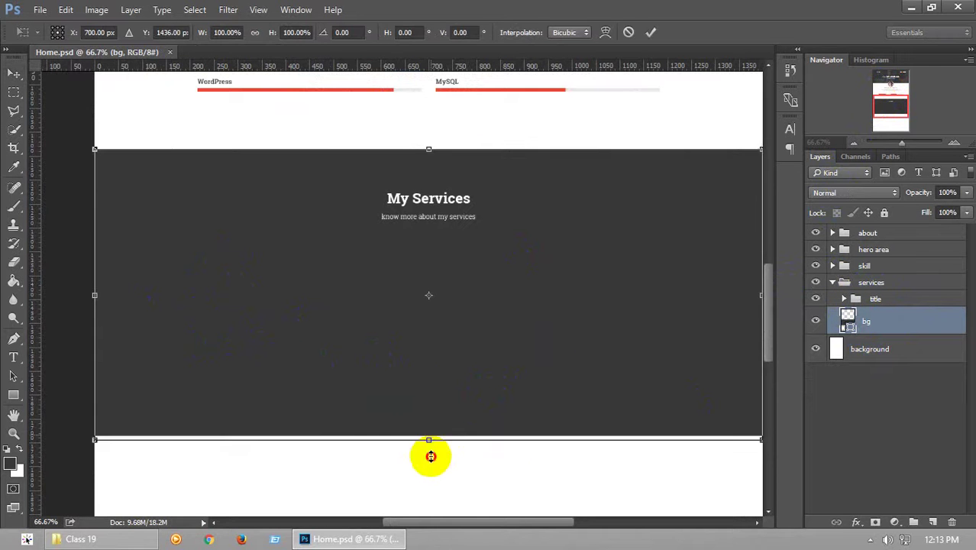
left_click_drag(431, 456, 430, 460)
key("Return")
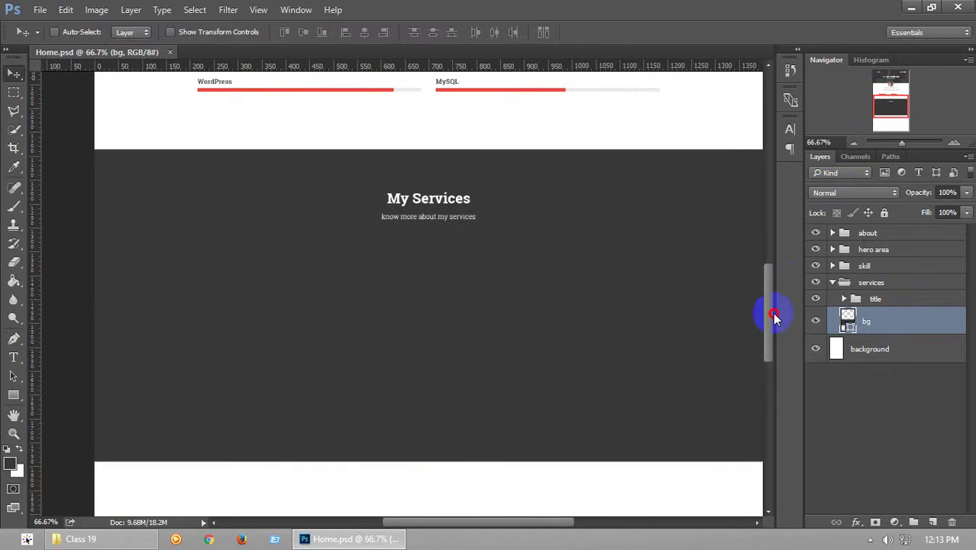
Show the column guides and draw a rectangle about 370 by 338 px below the title, starting at the leftmost column guide
left_click_drag(774, 317, 797, 351)
left_click_drag(13, 398, 87, 425)
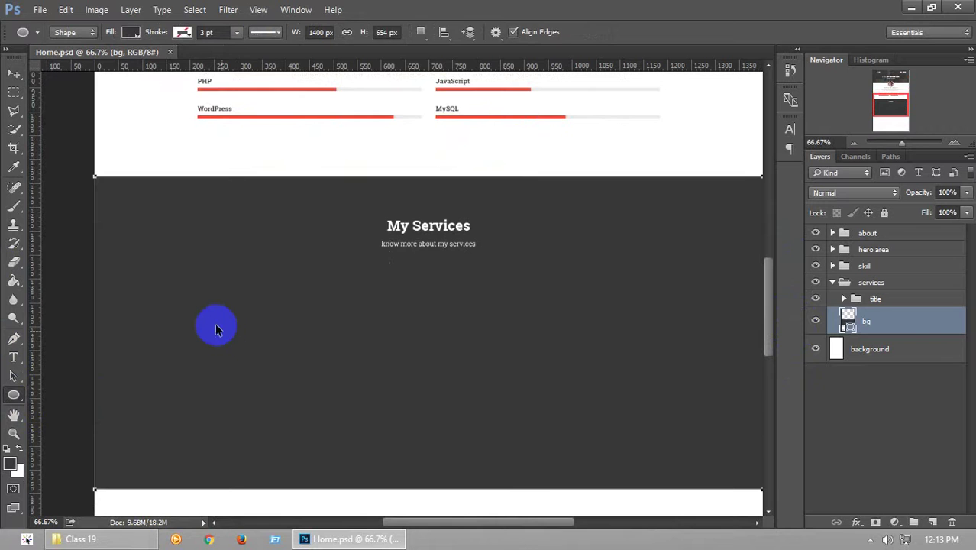
key("ctrl+;")
key("ctrl+h")
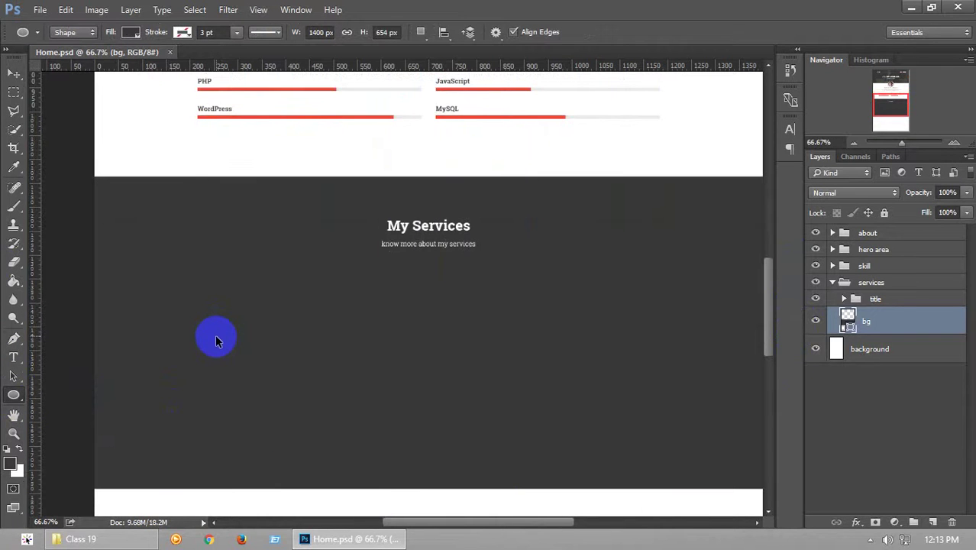
right_click(30, 395)
left_click(61, 389)
key("ctrl+h")
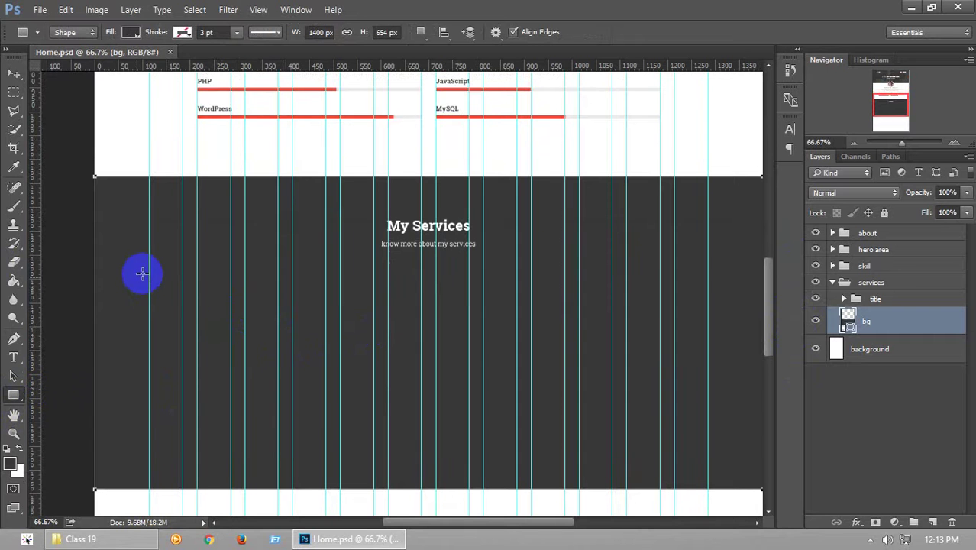
left_click_drag(150, 283, 327, 443)
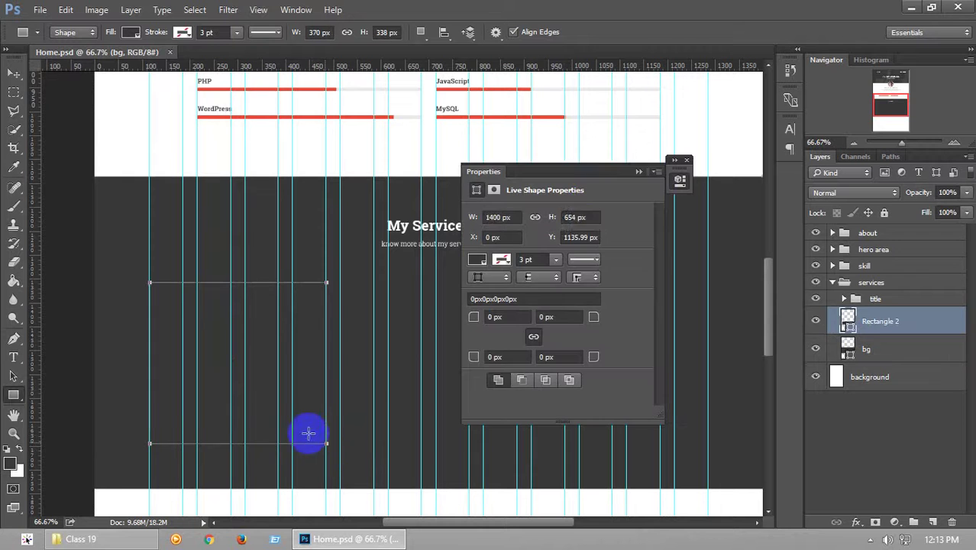
left_click(642, 171)
Rename the new rectangle layer "bg" and place it in a group named "1"
left_click(881, 322)
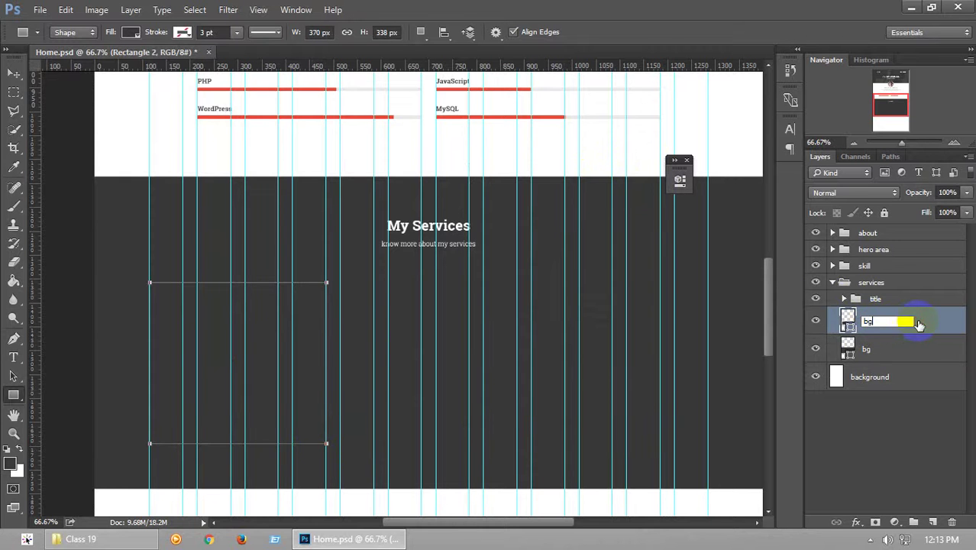
key("ctrl+g")
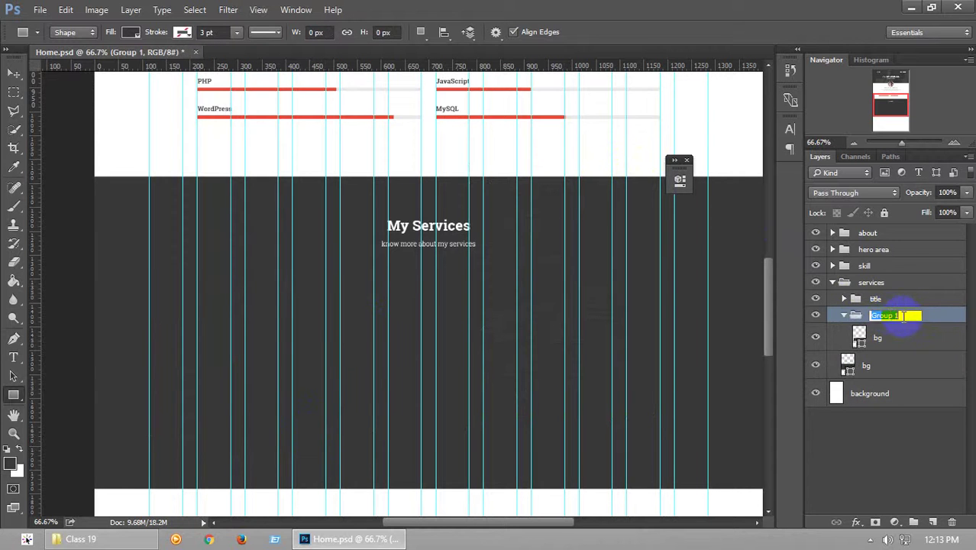
type("1")
key("Return")
left_click(687, 159)
left_click(860, 330)
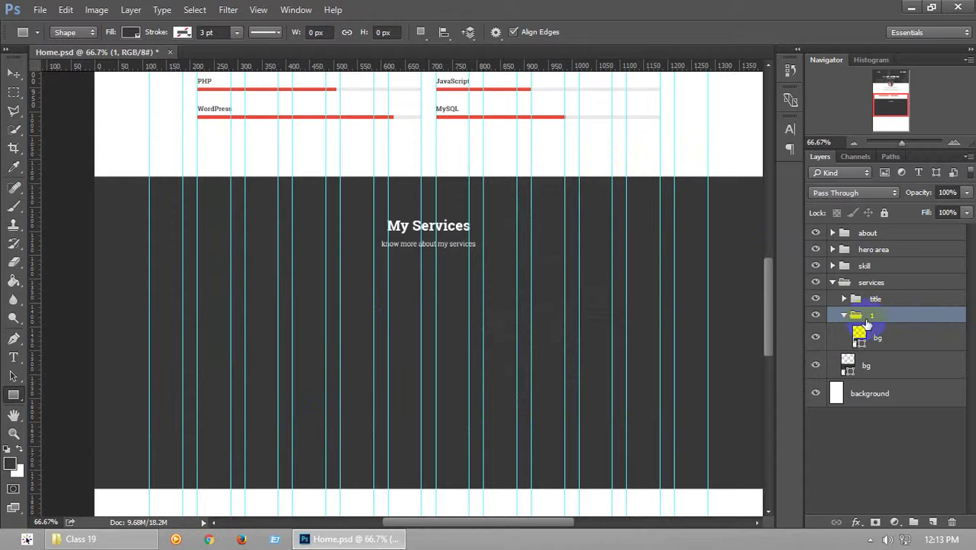
Hide the guides and fill the service box rectangle in group 1 with the slightly lighter gray #3f3f3f
key("ctrl+semicolon")
left_click(868, 344)
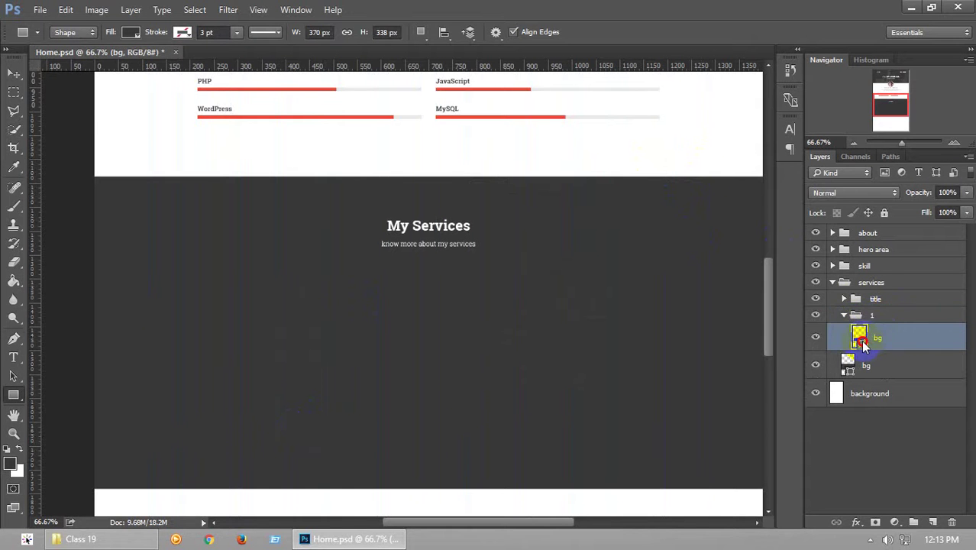
double_click(860, 340)
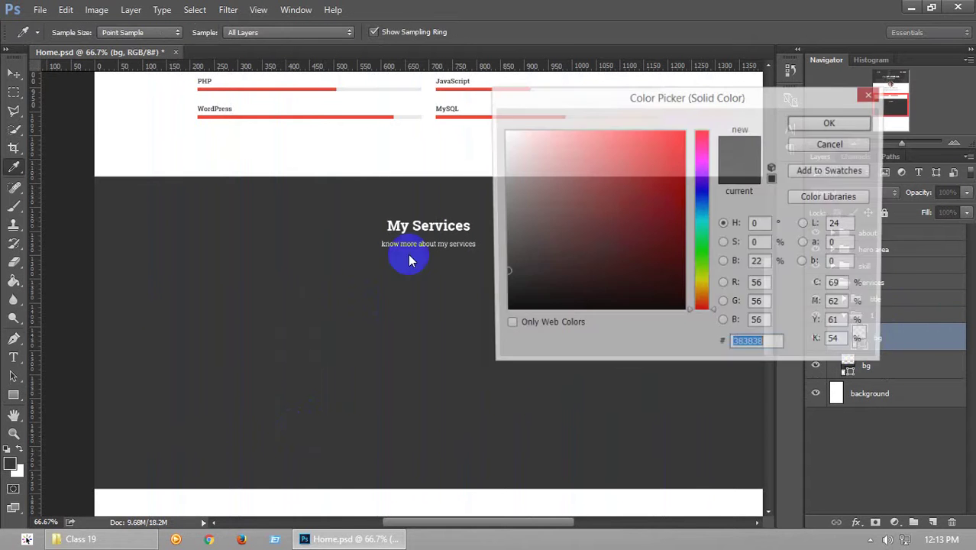
left_click(498, 268)
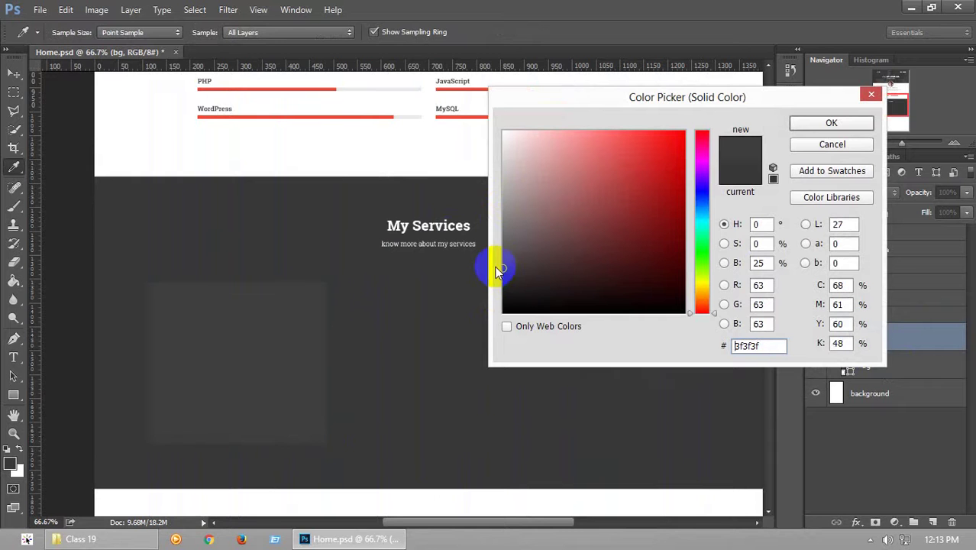
left_click(832, 123)
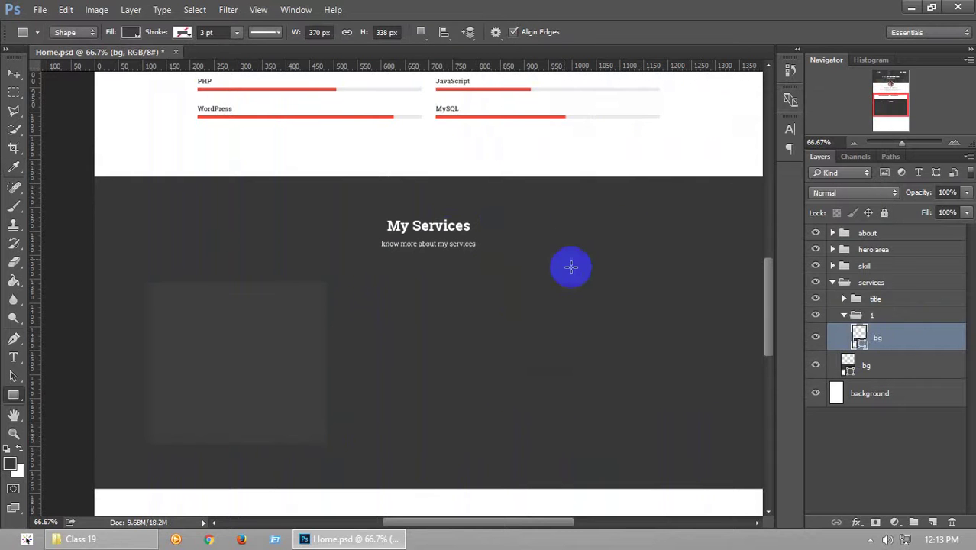
Switch from the Photoshop document to Google Chrome and open a new browser window
scroll(767, 309, "up", 2)
scroll(766, 310, "down", 3)
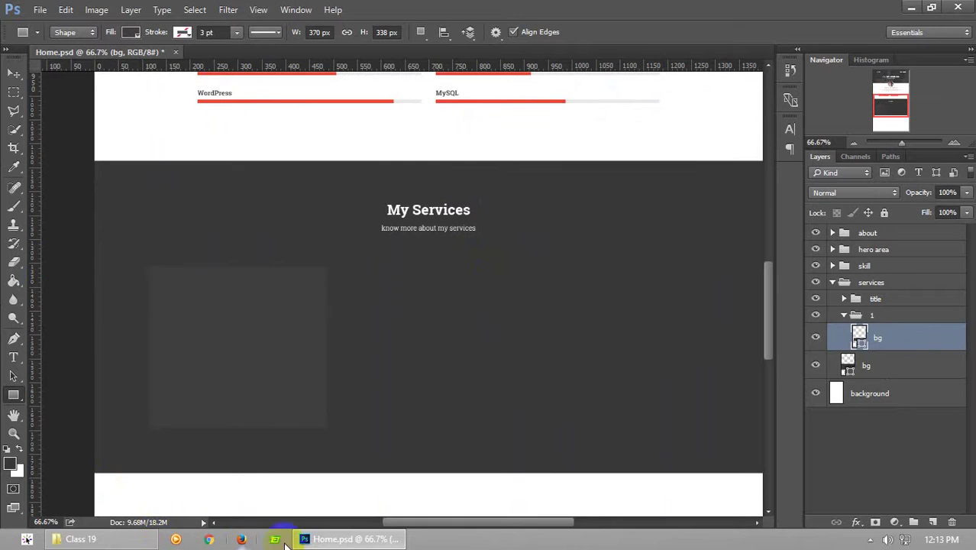
left_click(118, 537)
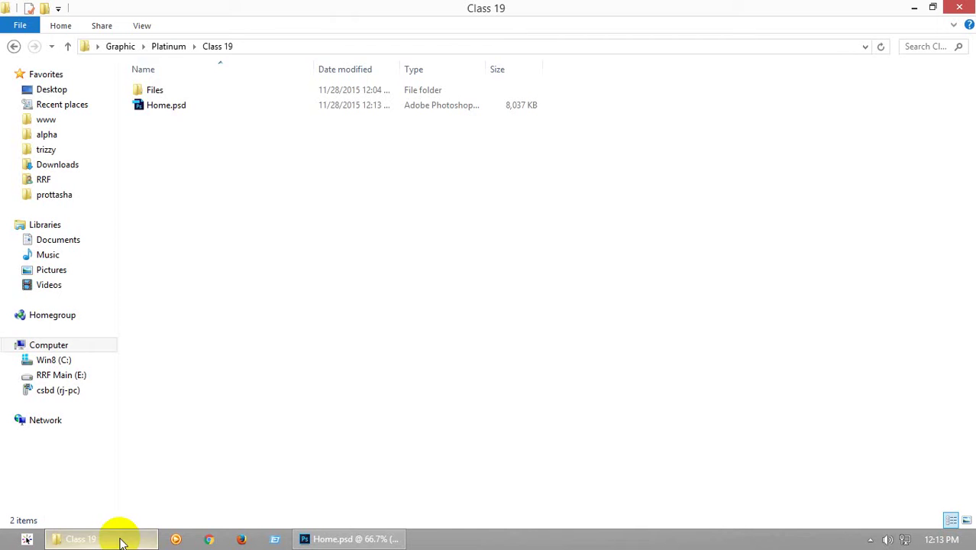
left_click(122, 437)
left_click(209, 540)
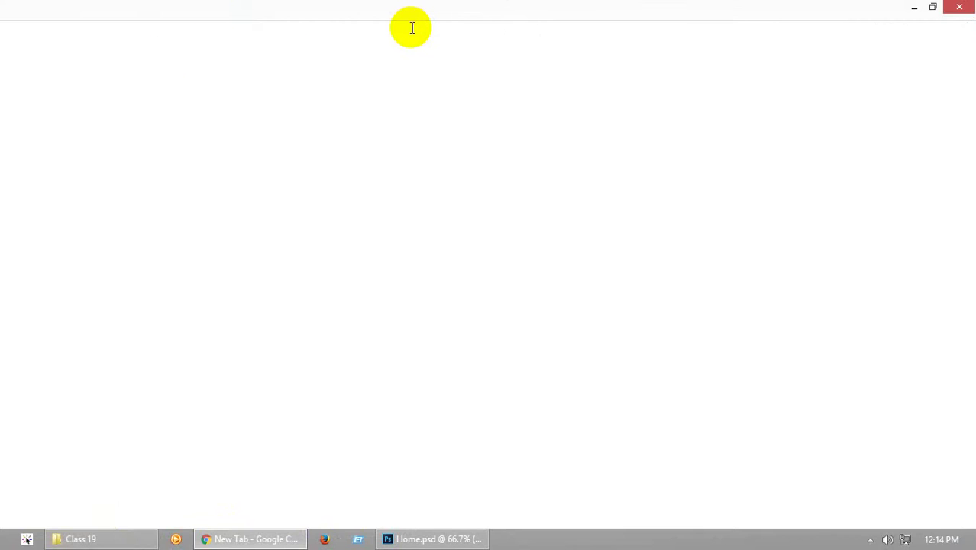
type("ele")
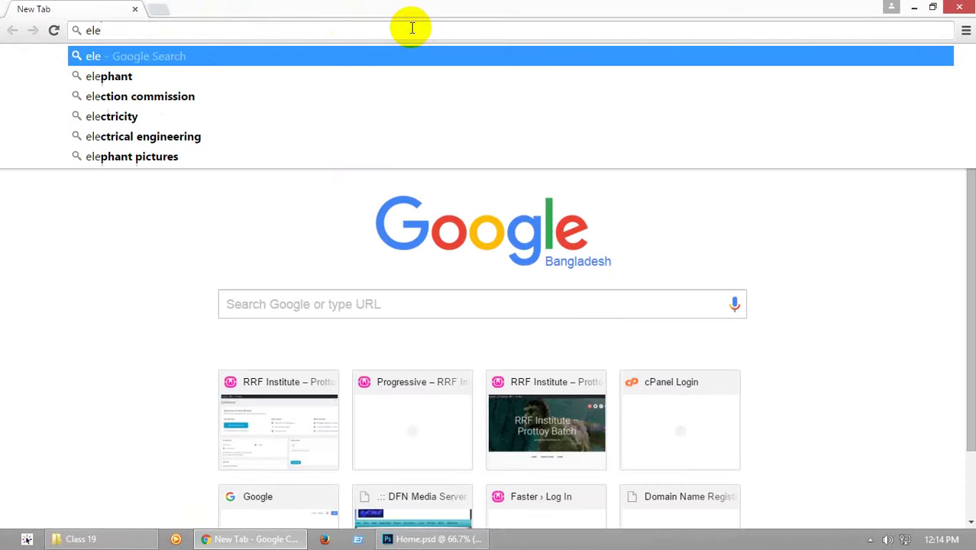
type("ge")
key("BackSpace")
key("BackSpace")
key("BackSpace")
key("BackSpace")
key("BackSpace")
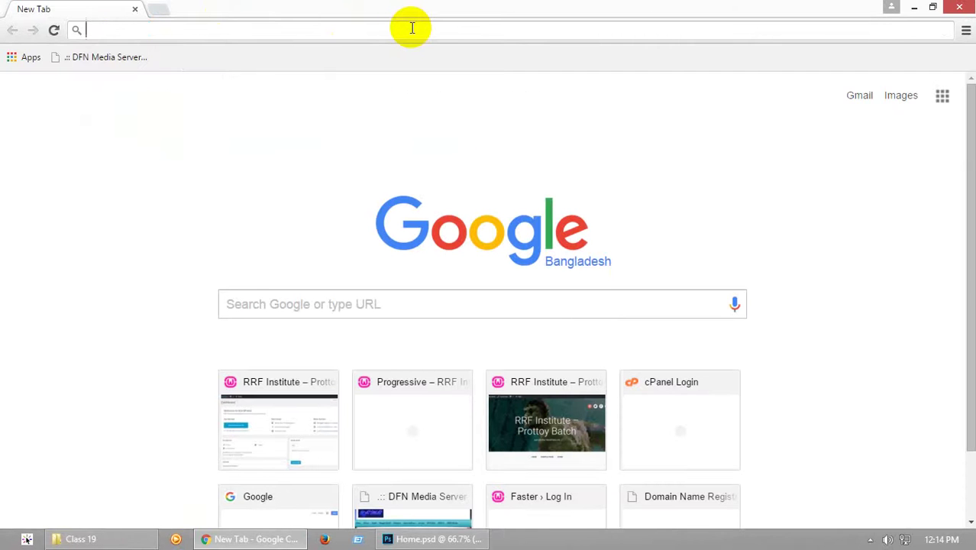
Search Google for "how to use font icon"
type("how to fo")
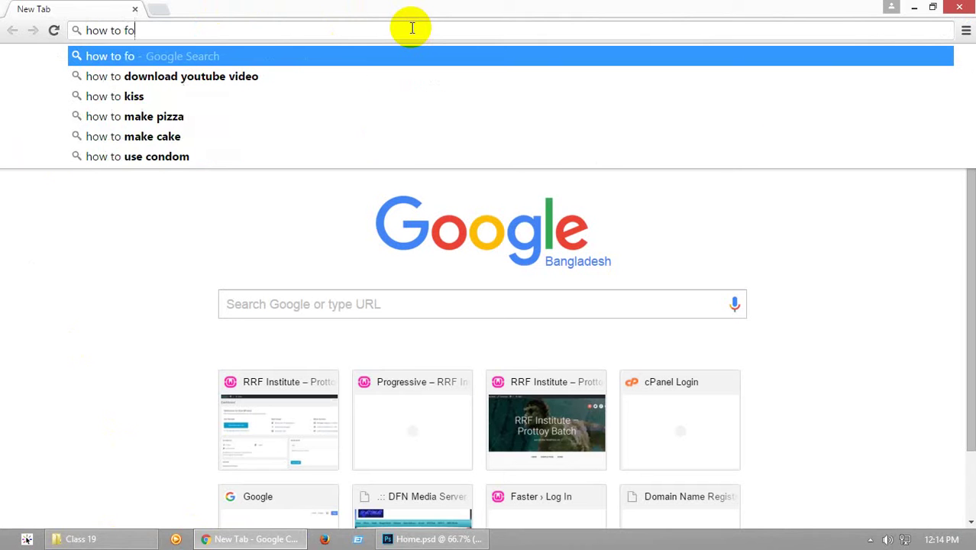
key("BackSpace")
key("BackSpace")
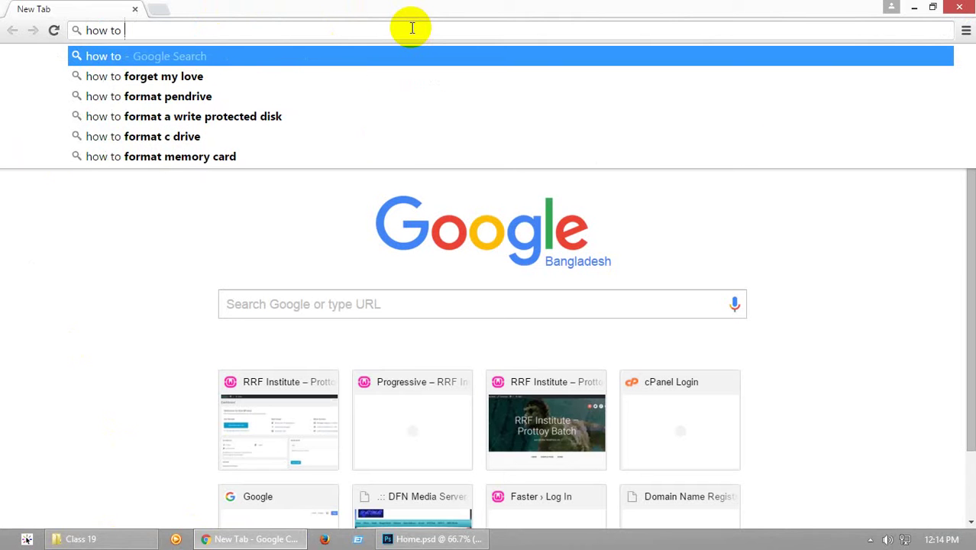
type("font icon")
key("Return")
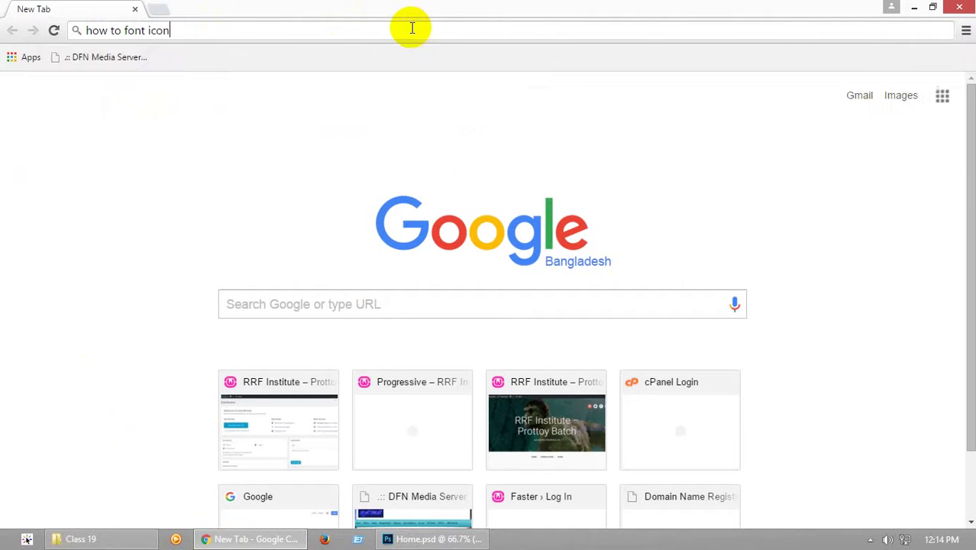
left_click(149, 64)
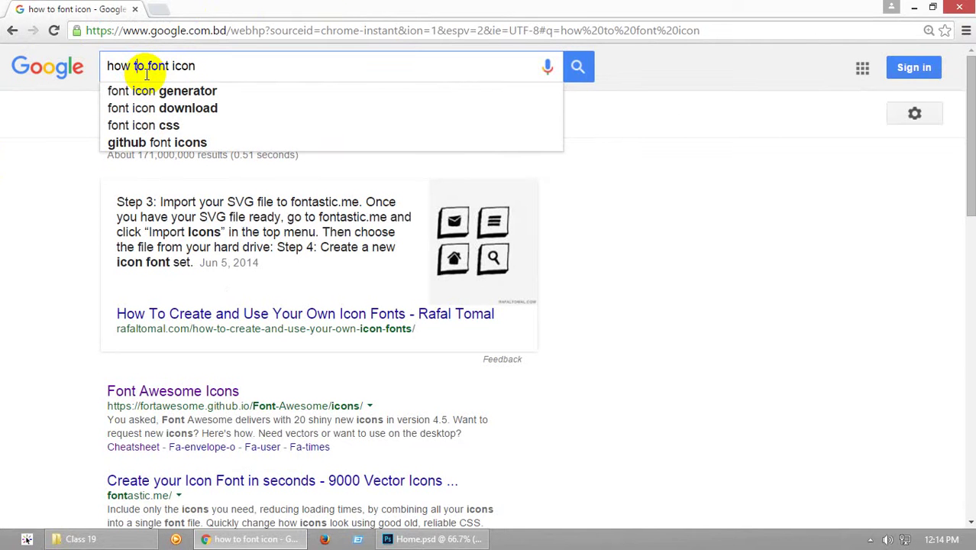
type("use")
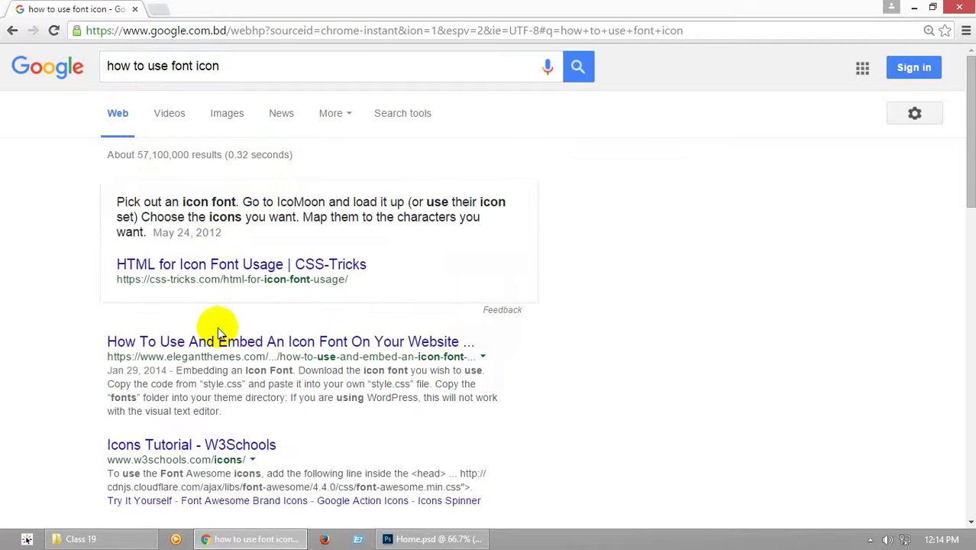
Open the Elegant Themes article on using and embedding an icon font in its own tab and close the search results tab
middle_click(217, 342)
left_click(189, 11)
left_click(133, 10)
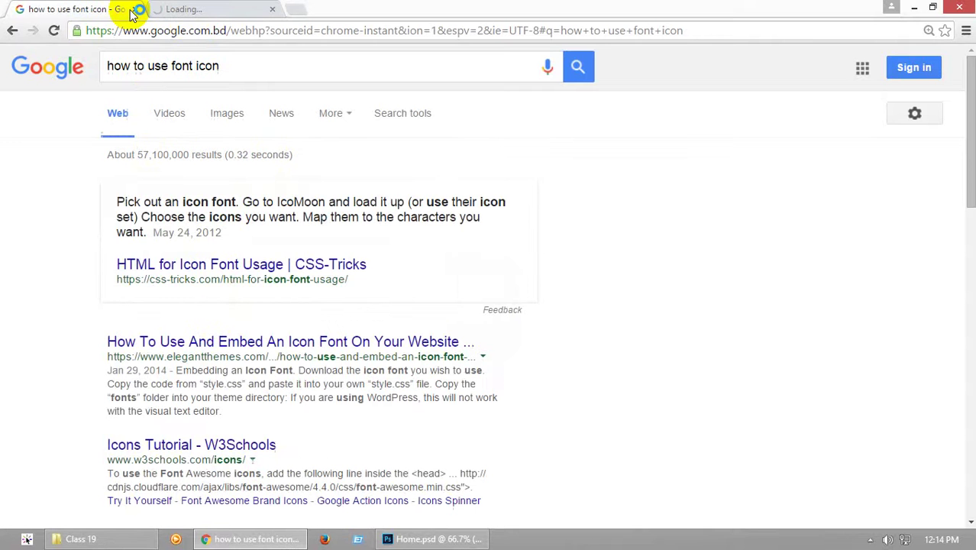
left_click(136, 10)
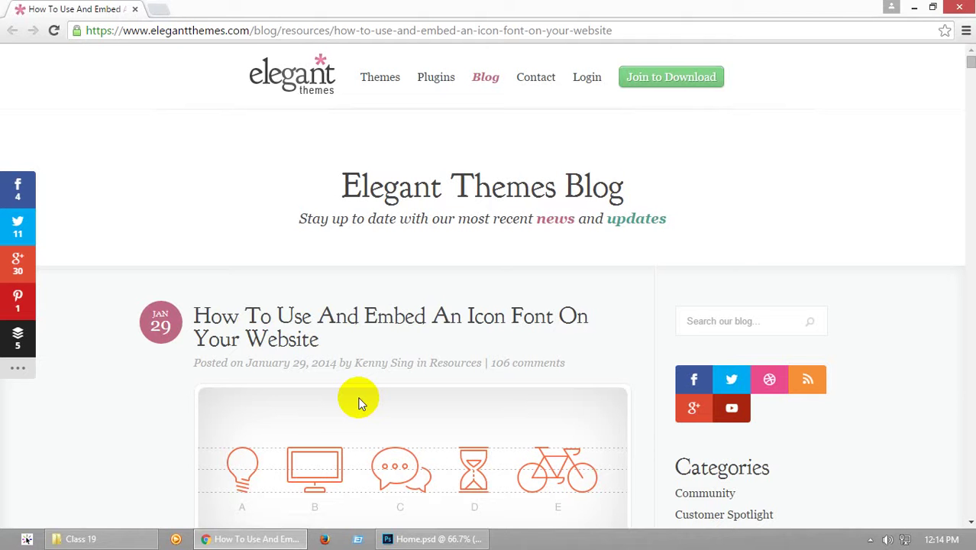
Dismiss the newsletter signup popup and read through the icon font article down to the ET-Line icon class names and Unicodes
scroll(375, 371, "down", 15)
scroll(380, 370, "up", 5)
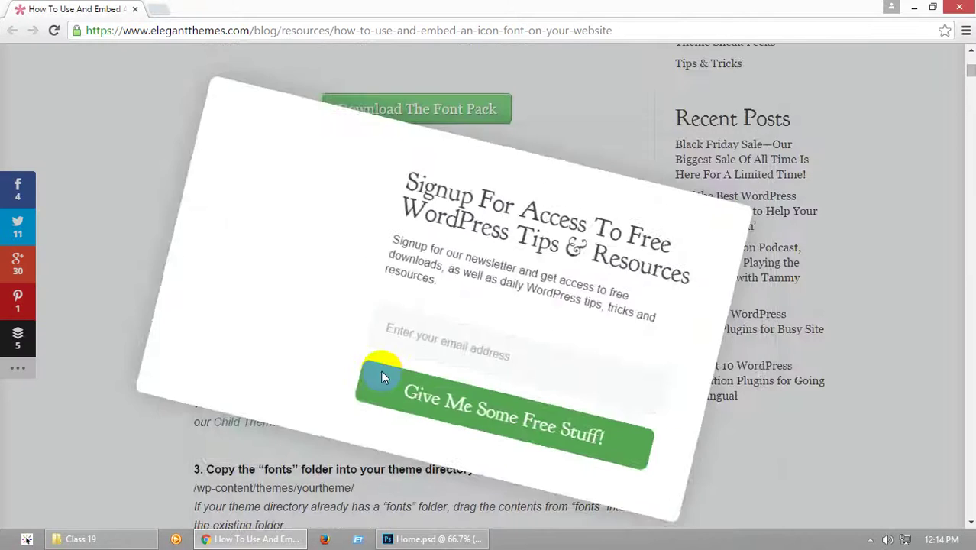
scroll(381, 370, "down", 5)
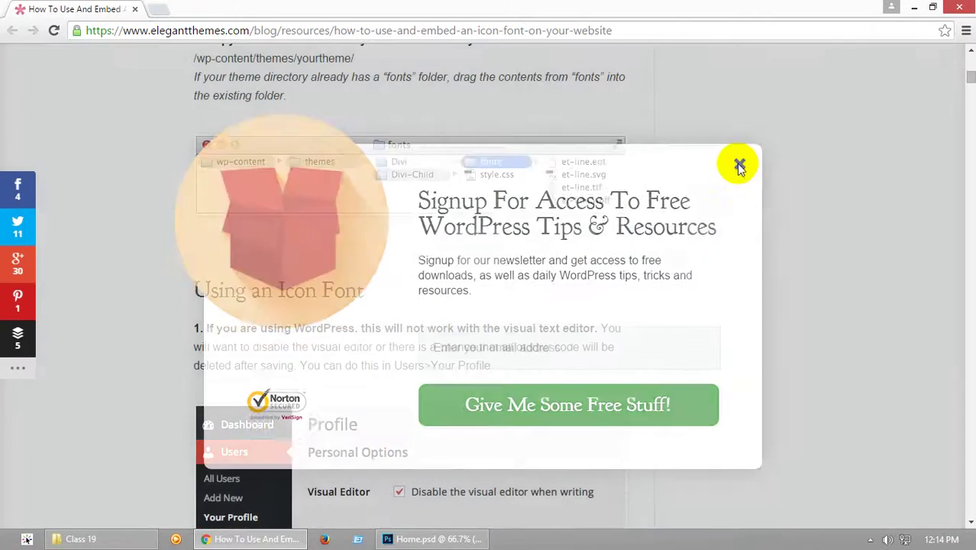
left_click(739, 166)
scroll(290, 286, "down", 10)
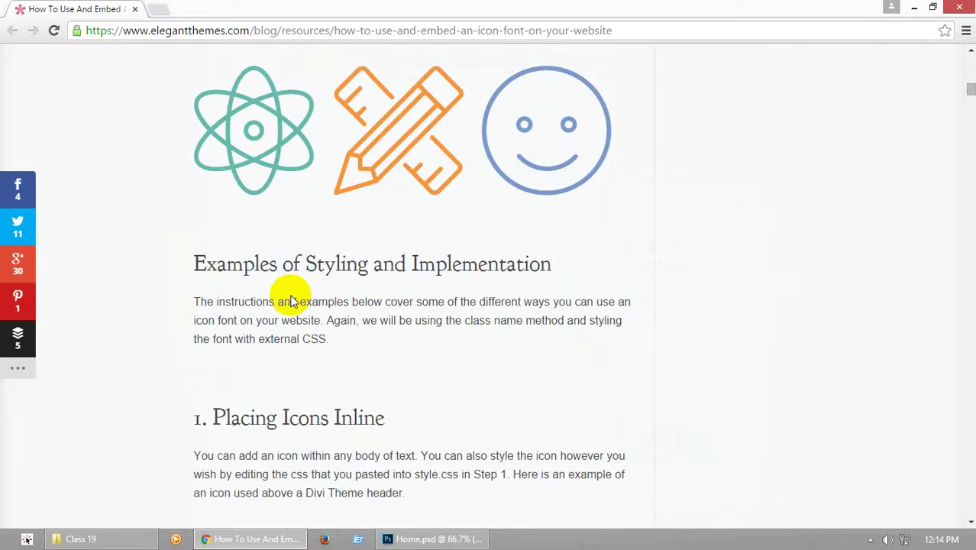
scroll(291, 300, "down", 6)
scroll(294, 298, "up", 4)
scroll(297, 292, "down", 5)
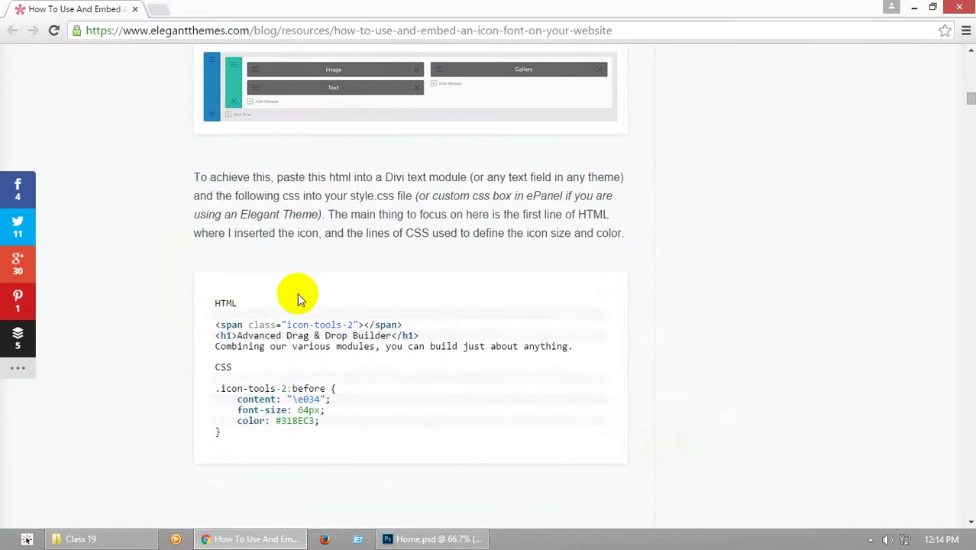
scroll(297, 293, "down", 20)
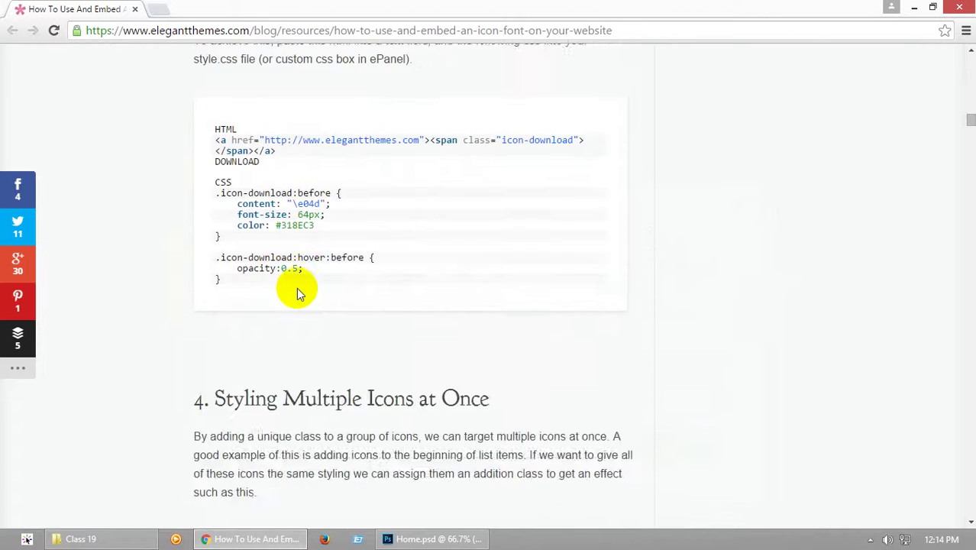
scroll(294, 295, "up", 5)
scroll(295, 295, "down", 15)
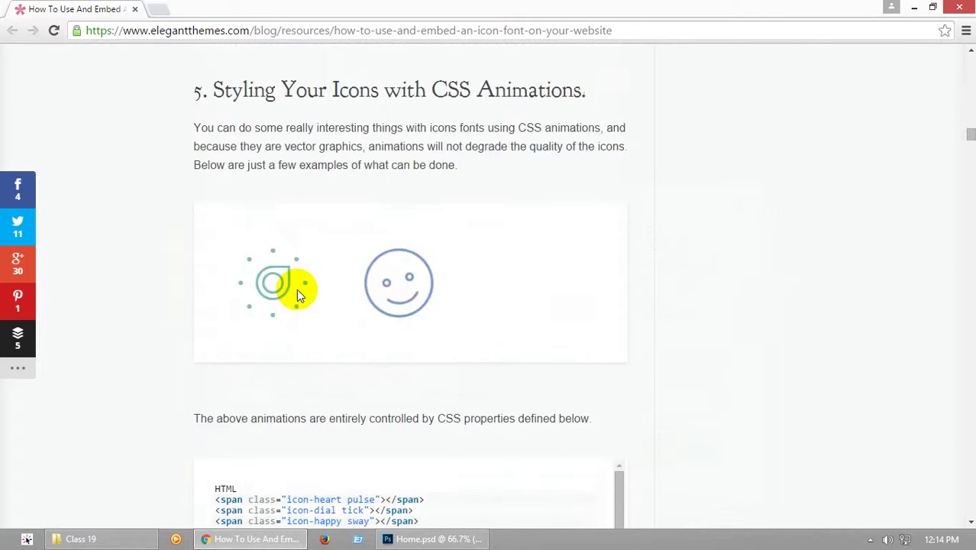
scroll(297, 294, "down", 20)
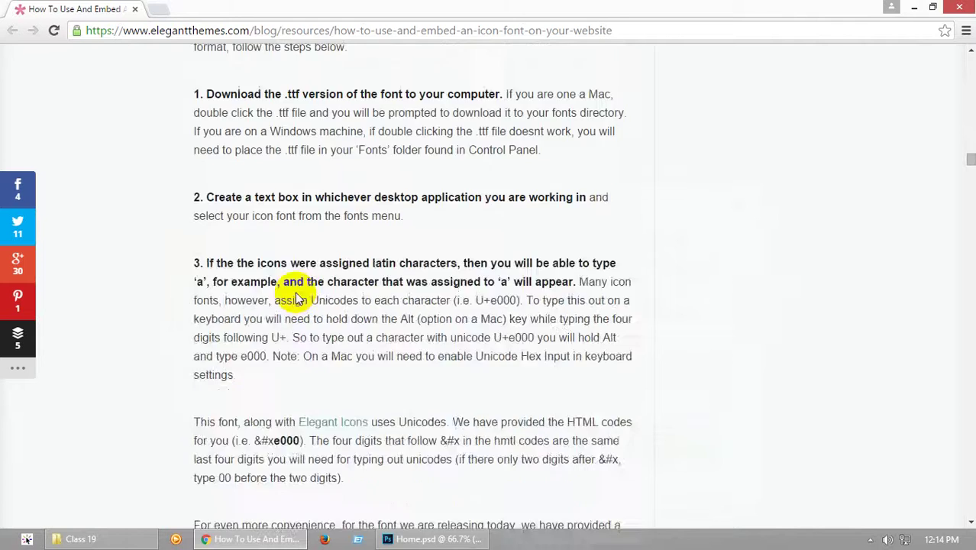
scroll(297, 298, "down", 12)
scroll(294, 295, "up", 4)
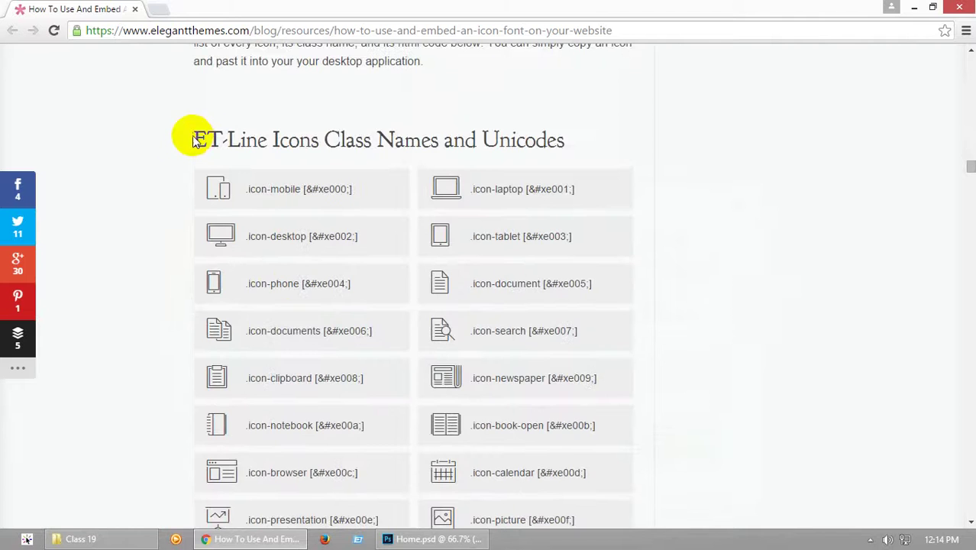
scroll(200, 229, "down", 3)
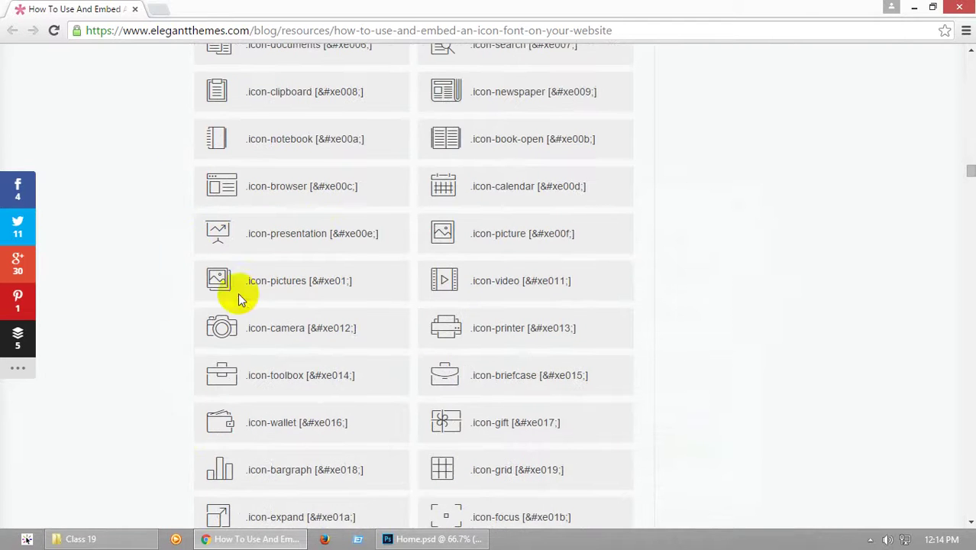
Examine the ET-Line icon list for an icon that suits the first service box
left_click(399, 540)
left_click(275, 539)
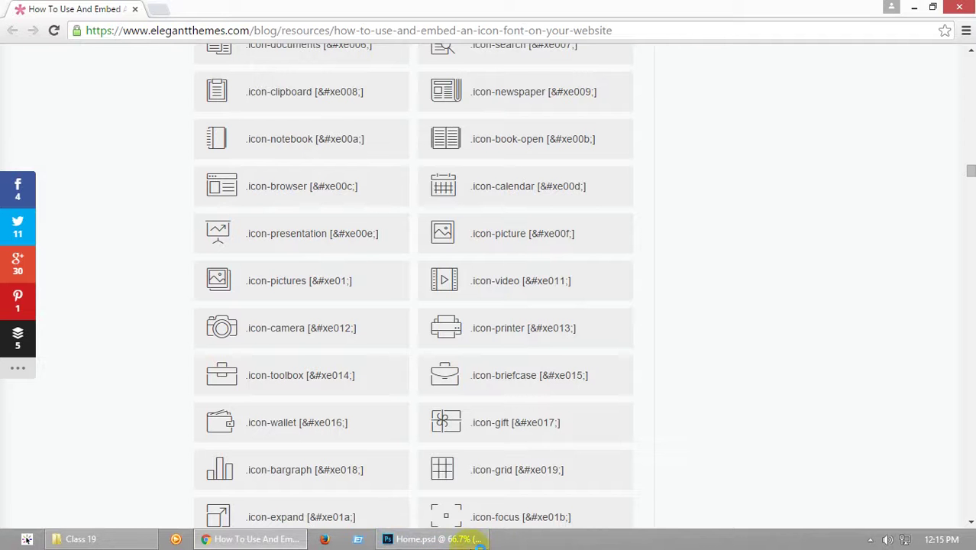
left_click(439, 540)
left_click(237, 540)
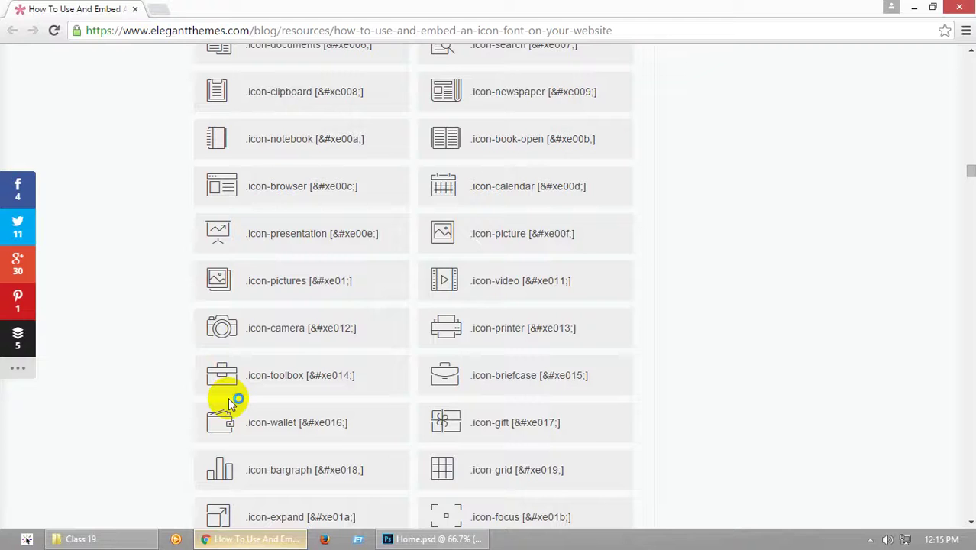
scroll(321, 294, "up", 2)
scroll(276, 262, "down", 5)
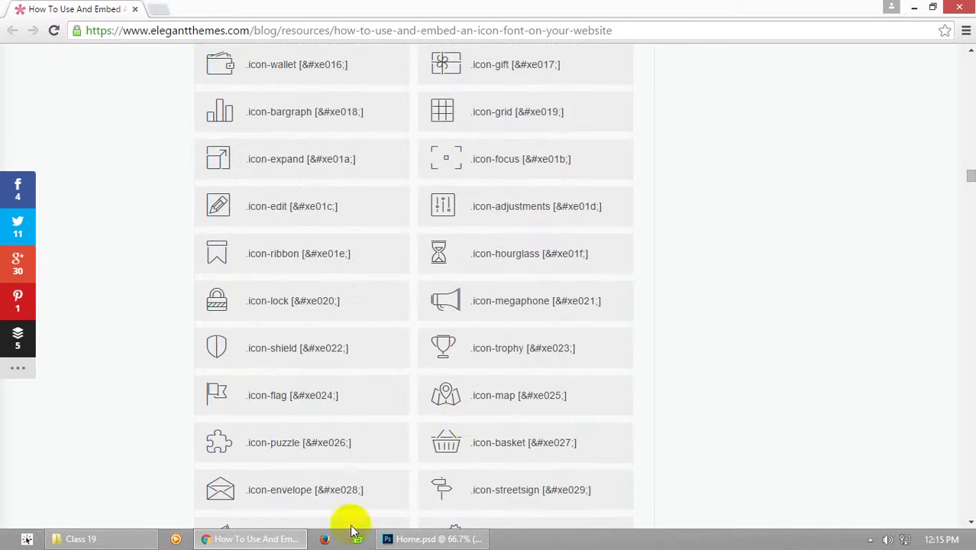
left_click(404, 538)
left_click(253, 541)
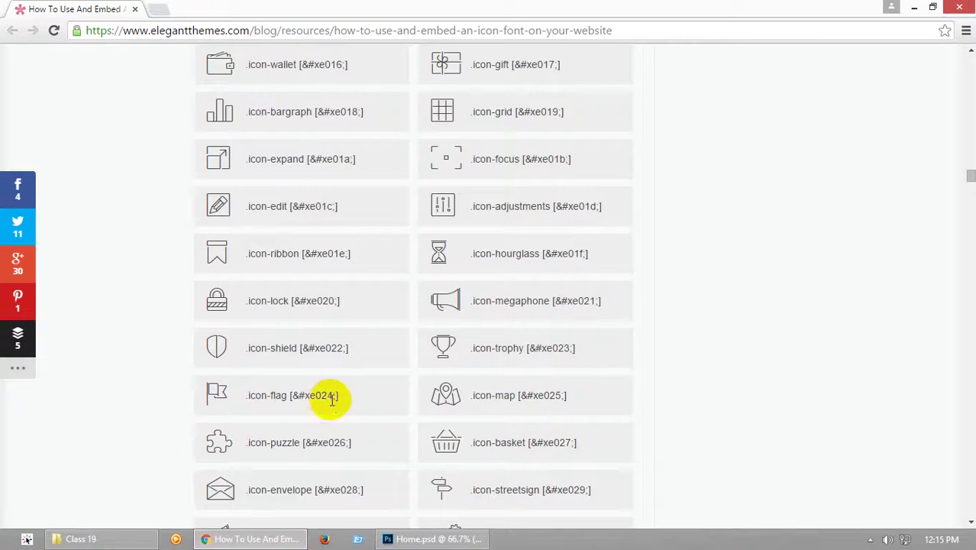
scroll(327, 400, "down", 1)
scroll(329, 400, "up", 2)
scroll(331, 401, "up", 2)
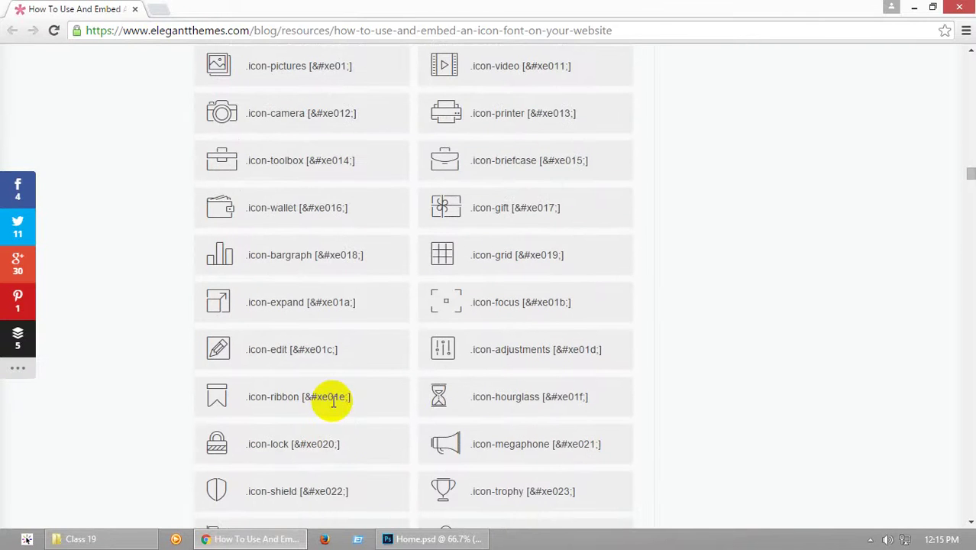
scroll(331, 401, "up", 4)
scroll(331, 400, "up", 2)
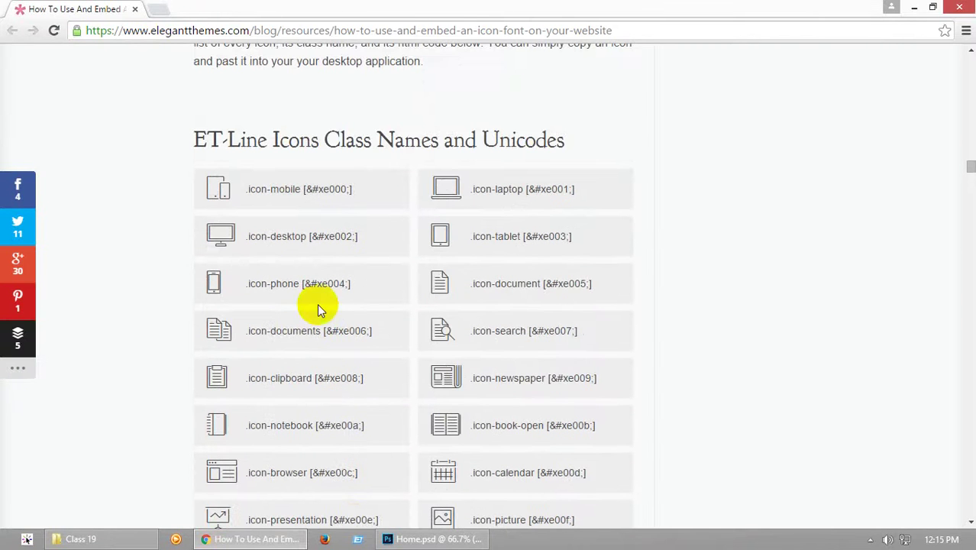
Copy the desktop icon from the ET-Line list and paste it as a new text layer in the service box in Photoshop
mouse_move(229, 237)
left_mouse_down()
mouse_move(202, 239)
mouse_move(218, 235)
mouse_move(348, 519)
mouse_move(348, 462)
mouse_move(207, 322)
mouse_move(19, 354)
left_mouse_up()
left_click(225, 237)
left_click(15, 356)
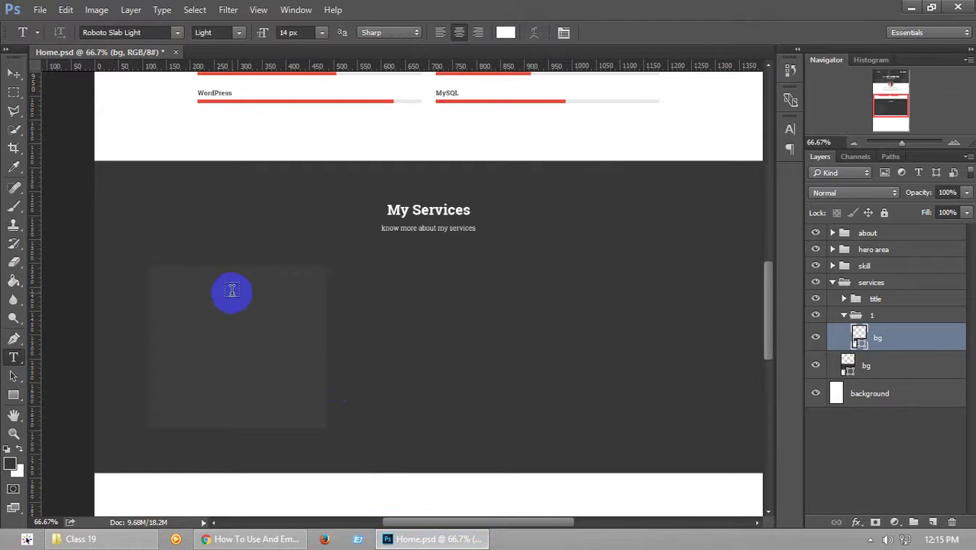
left_click(231, 290)
Set the font of the pasted icon text to et-line line
left_click(152, 31)
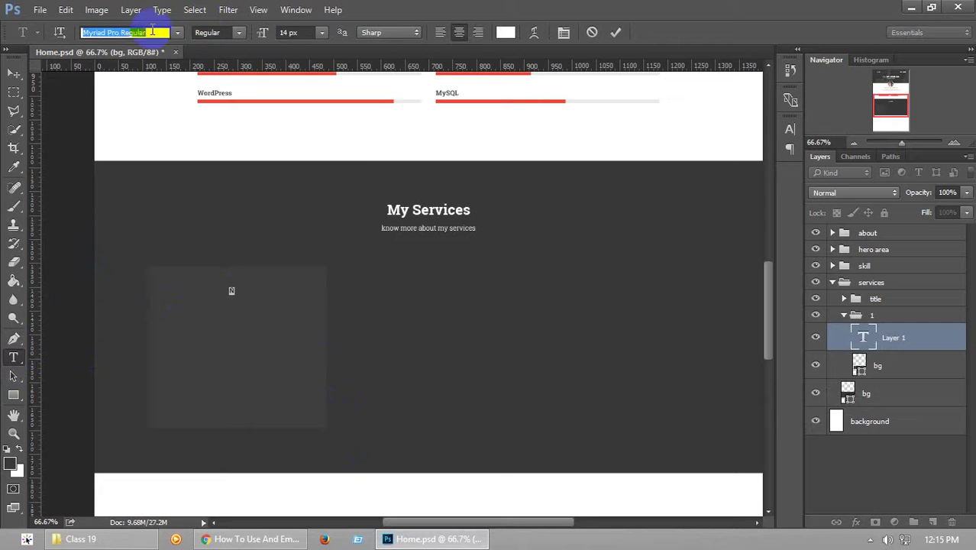
left_click(178, 33)
scroll(114, 229, "up", 5)
left_click(92, 67)
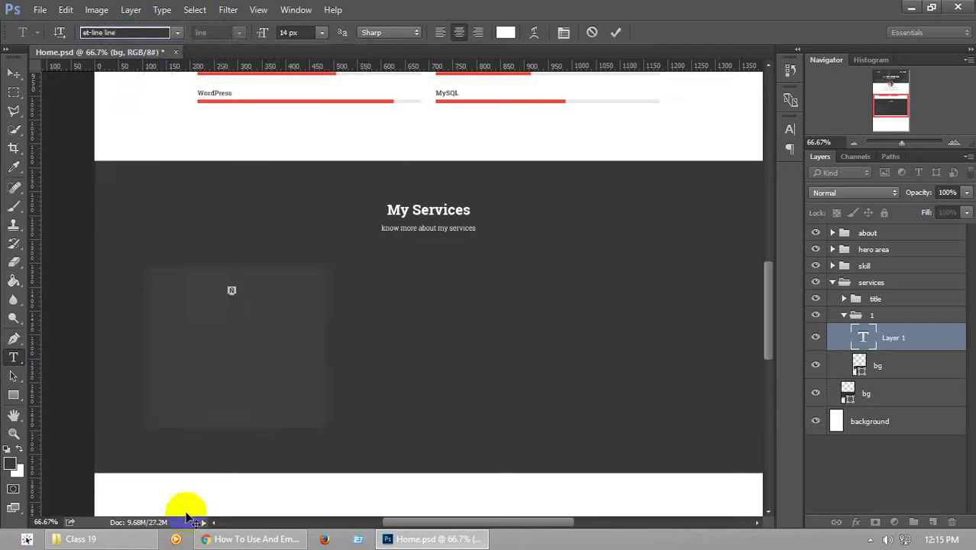
Look back through the icon font article in Chrome, from the font pack download to the sections on using icons
left_click(252, 539)
scroll(268, 321, "down", 15)
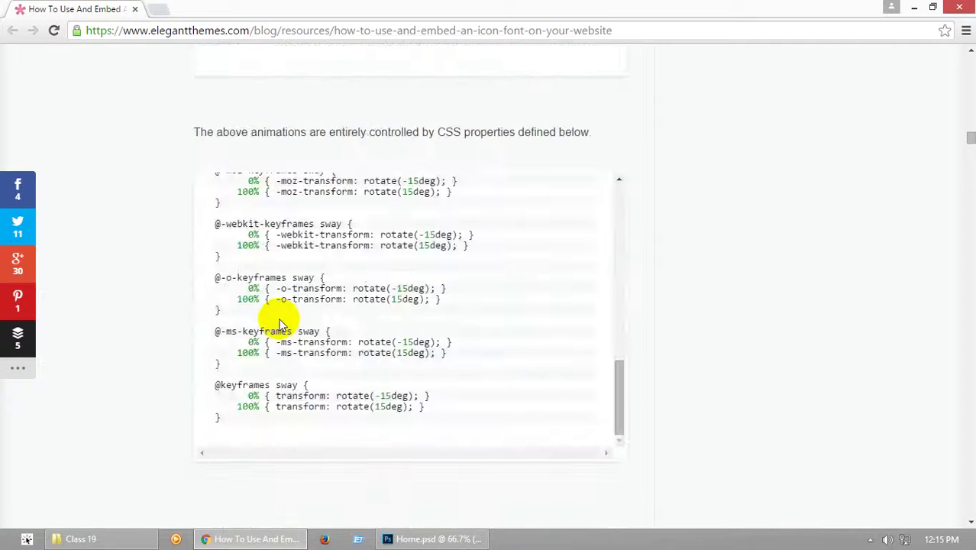
scroll(276, 321, "up", 20)
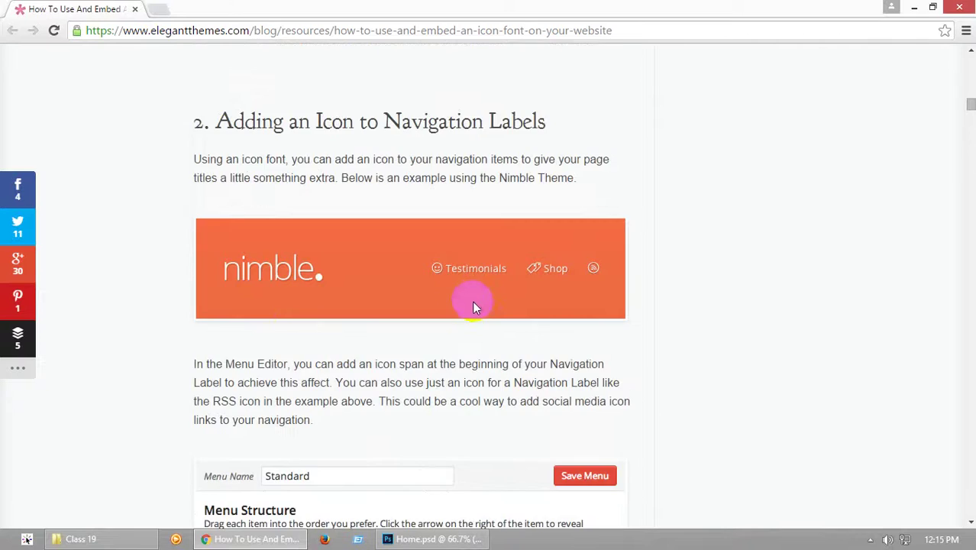
scroll(422, 308, "up", 15)
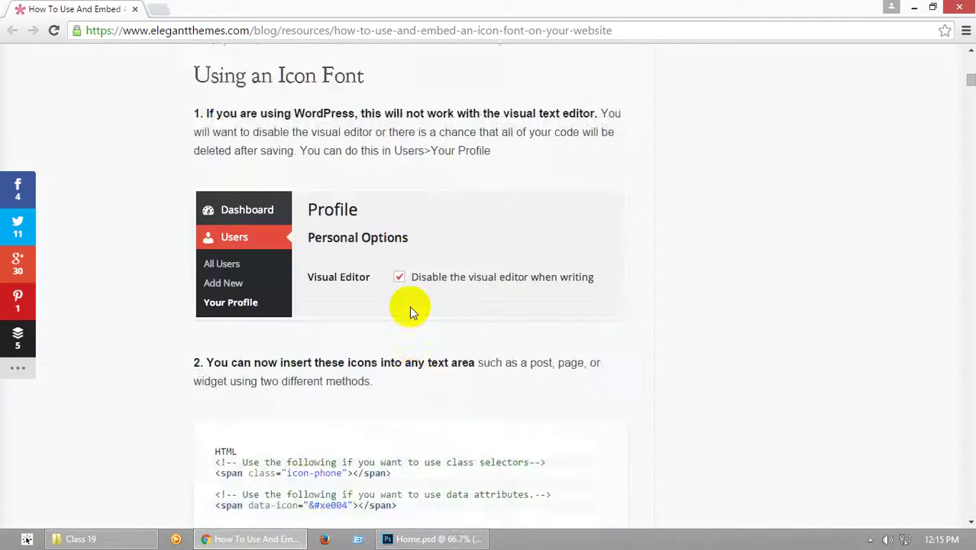
scroll(411, 309, "up", 12)
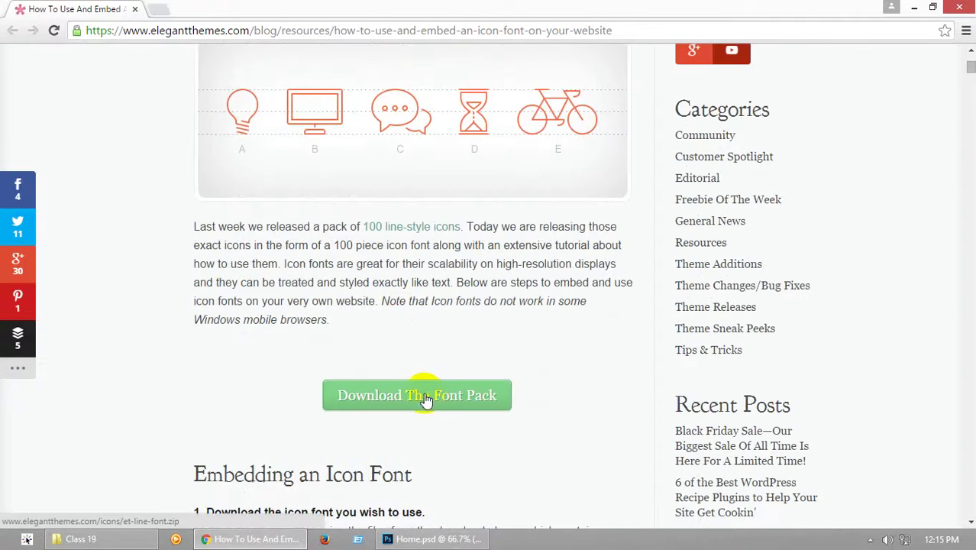
scroll(427, 400, "down", 12)
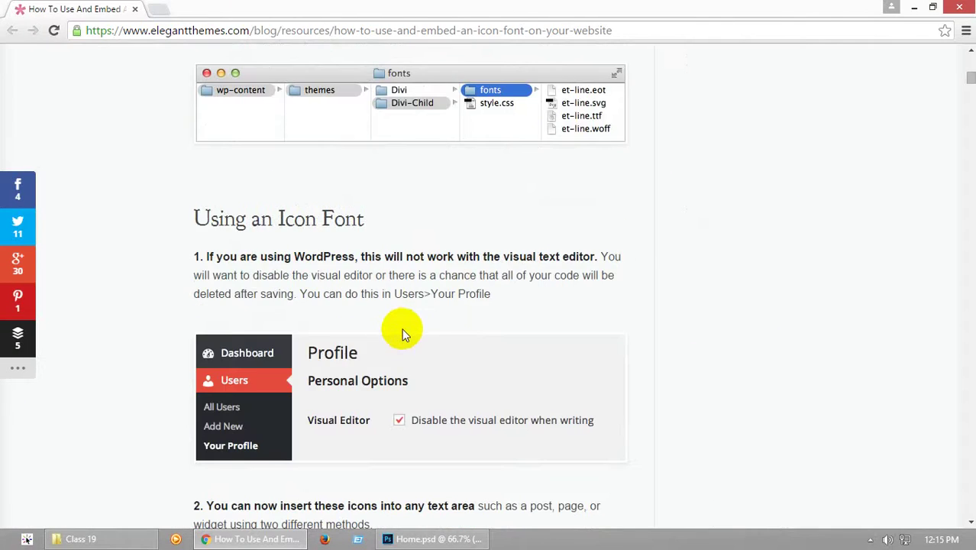
scroll(399, 329, "down", 14)
scroll(334, 135, "down", 20)
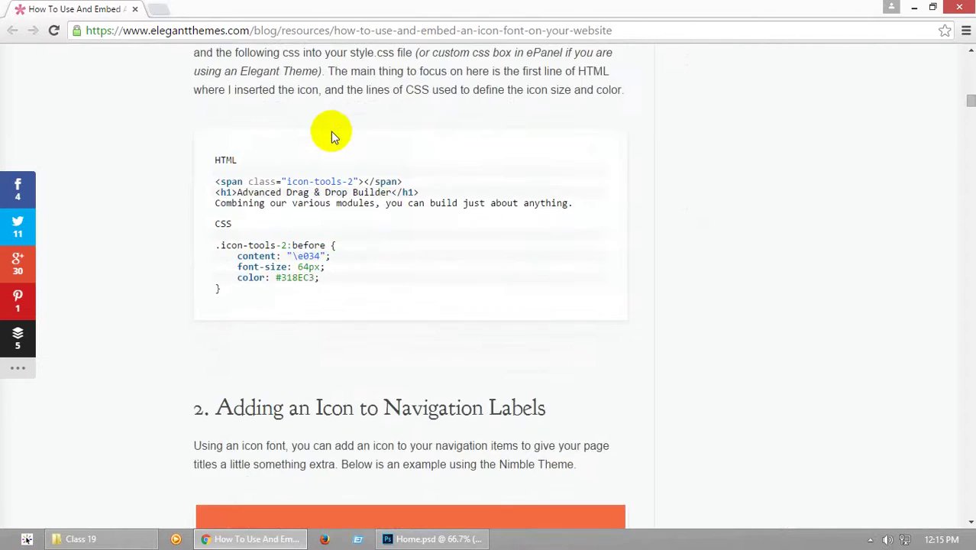
scroll(321, 139, "down", 15)
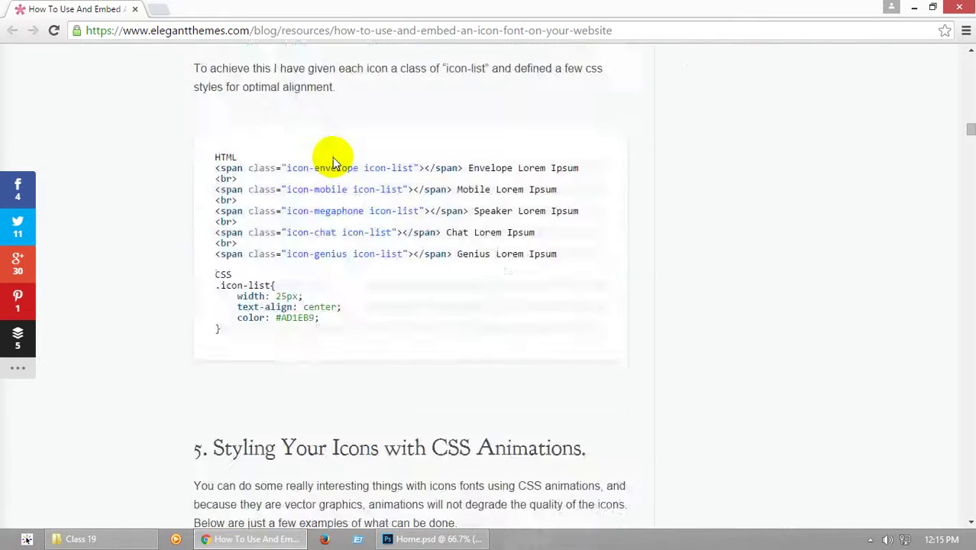
left_click(434, 539)
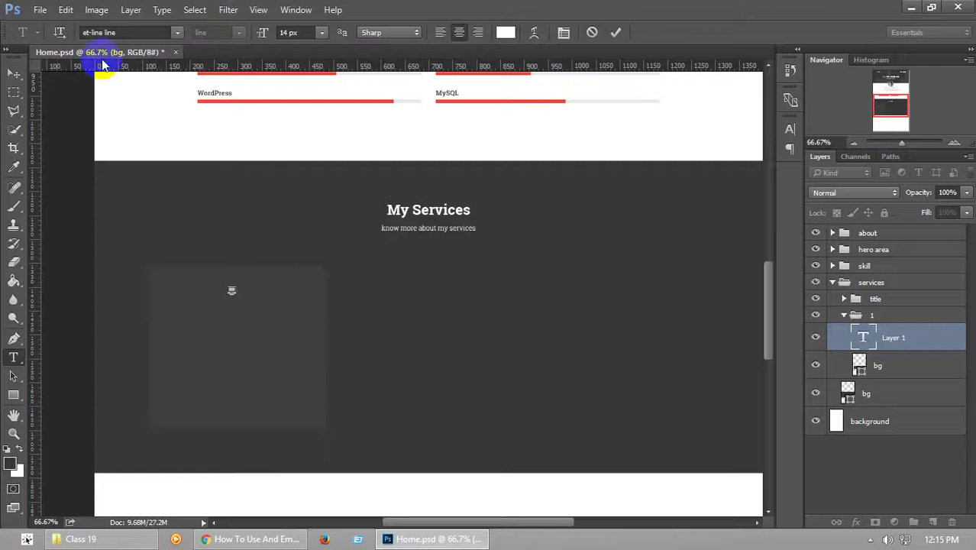
In Photoshop, set the desktop icon's size to 44 px and centre it horizontally on the service box background
left_click(131, 32)
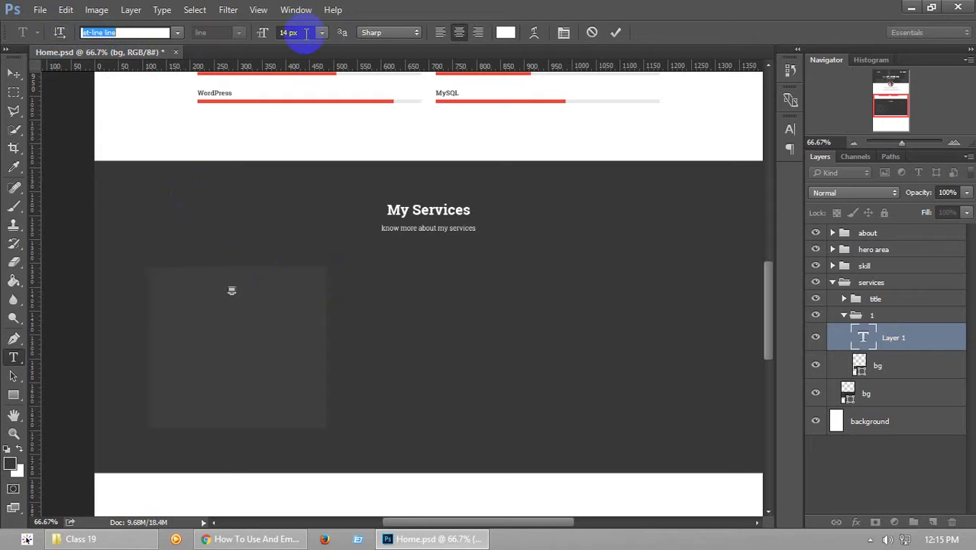
left_click(305, 33)
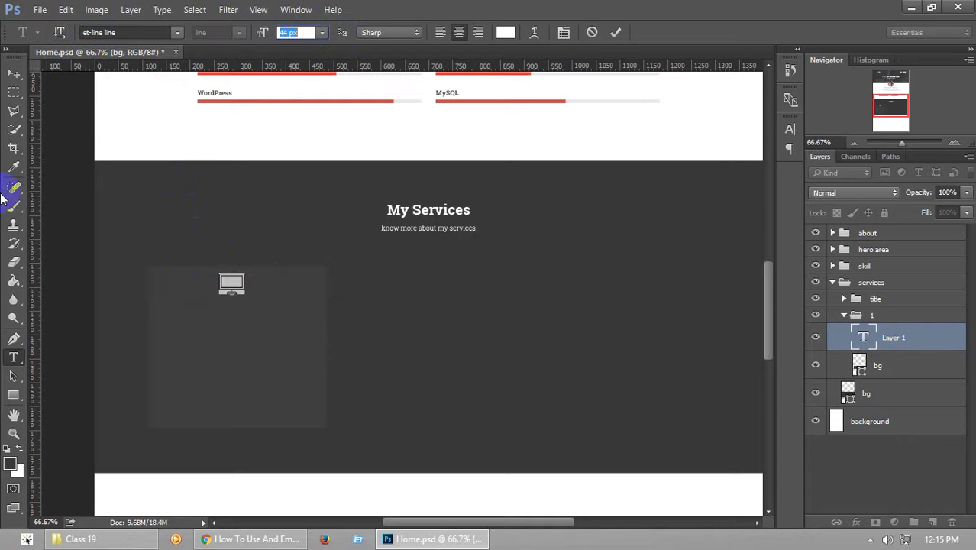
left_click(16, 72)
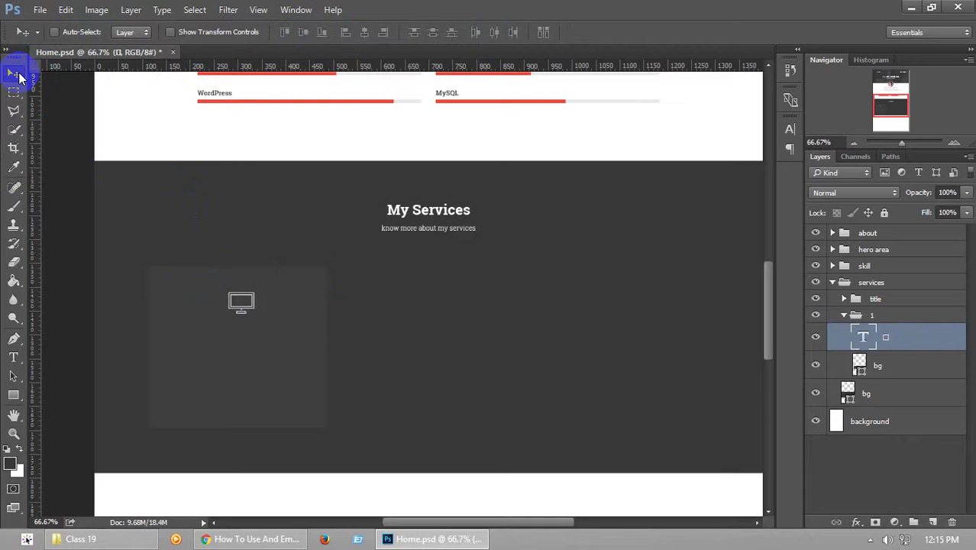
left_click(909, 368, "shift")
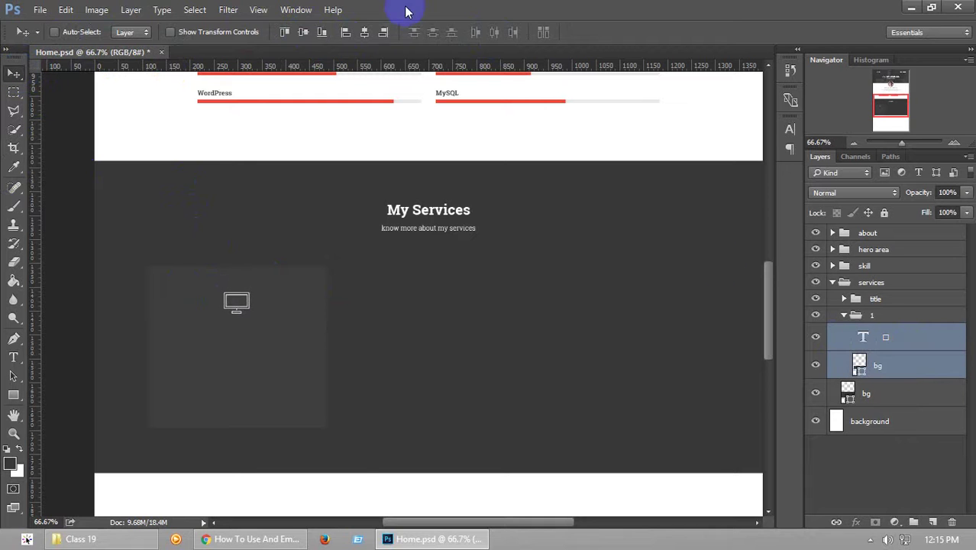
left_click(363, 34)
Add the title "Web Design" below the desktop icon in Roboto Slab Bold at 24 px
left_click(926, 343)
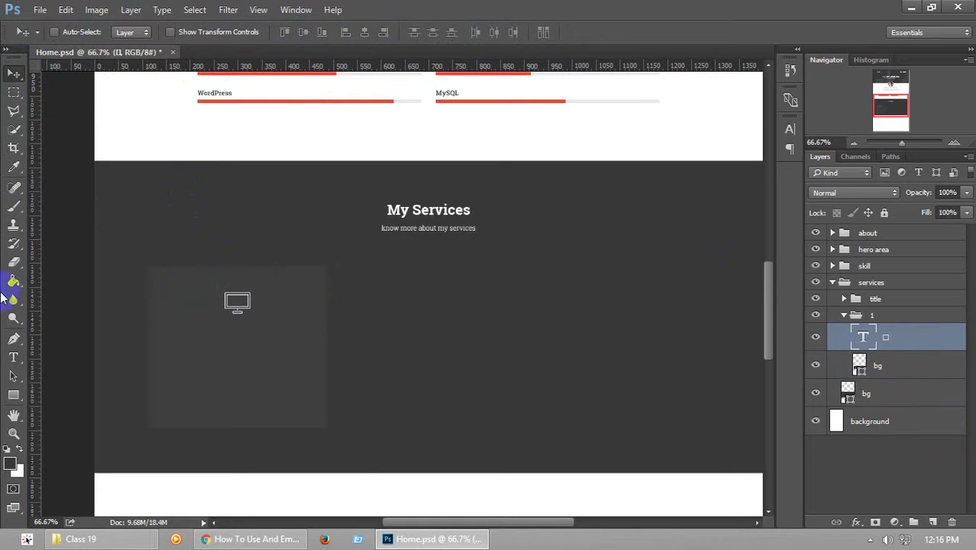
left_click(13, 356)
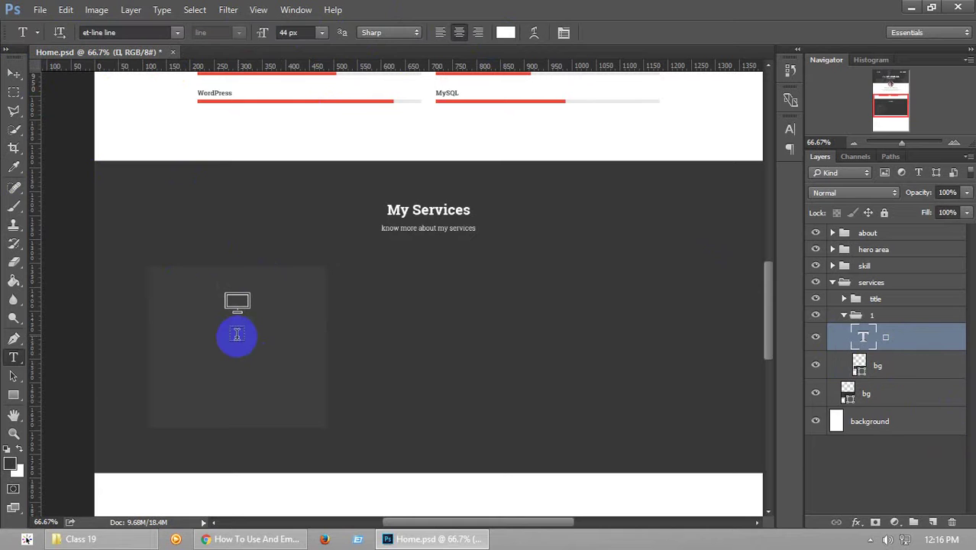
left_click(237, 336)
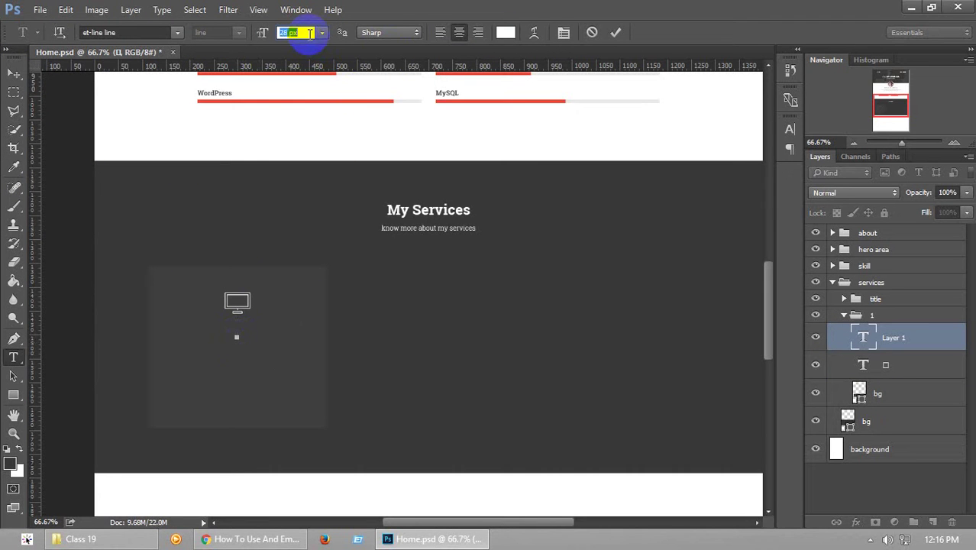
left_click(130, 33)
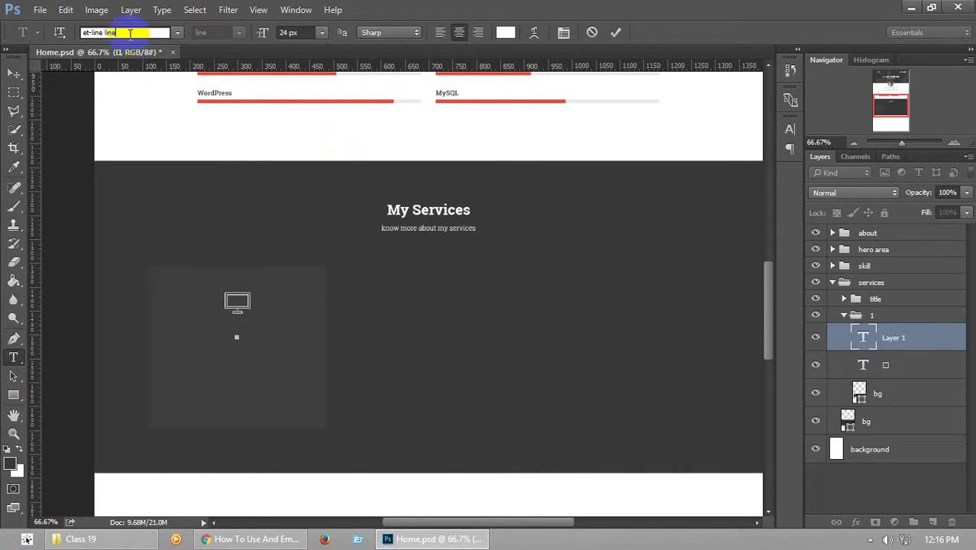
type("robo")
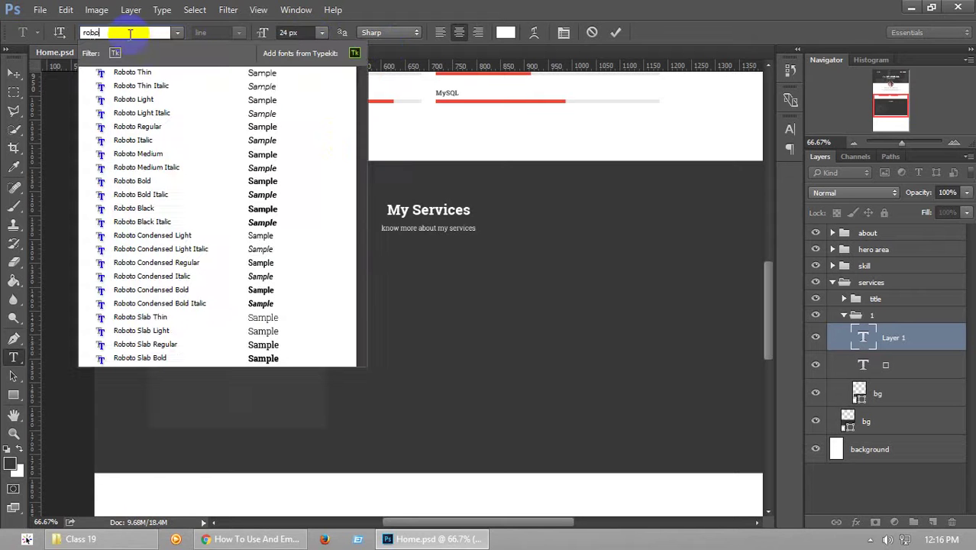
left_click(162, 358)
type("Web Design")
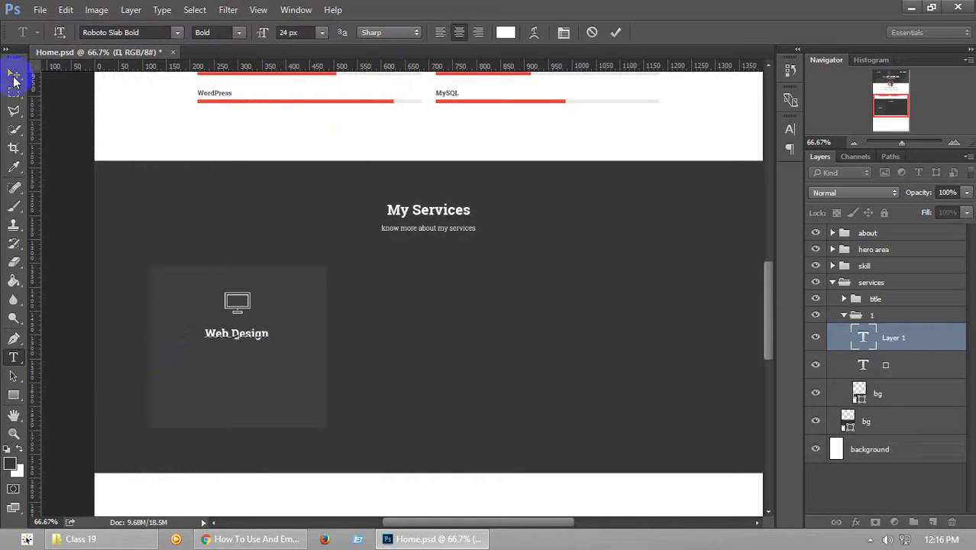
left_click(13, 76)
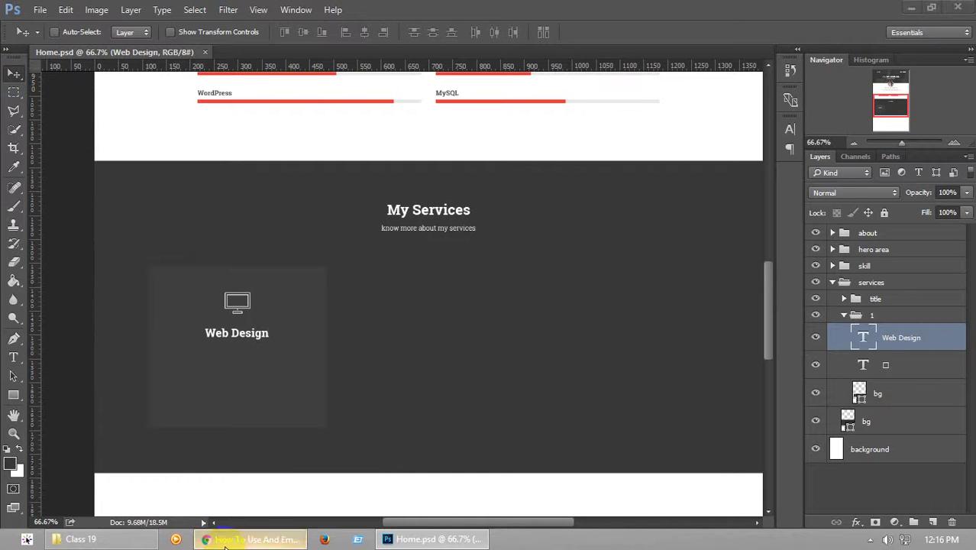
Switch to Chrome to get placeholder text for the service description
left_click(248, 539)
scroll(203, 84, "up", 3)
key("ctrl+t")
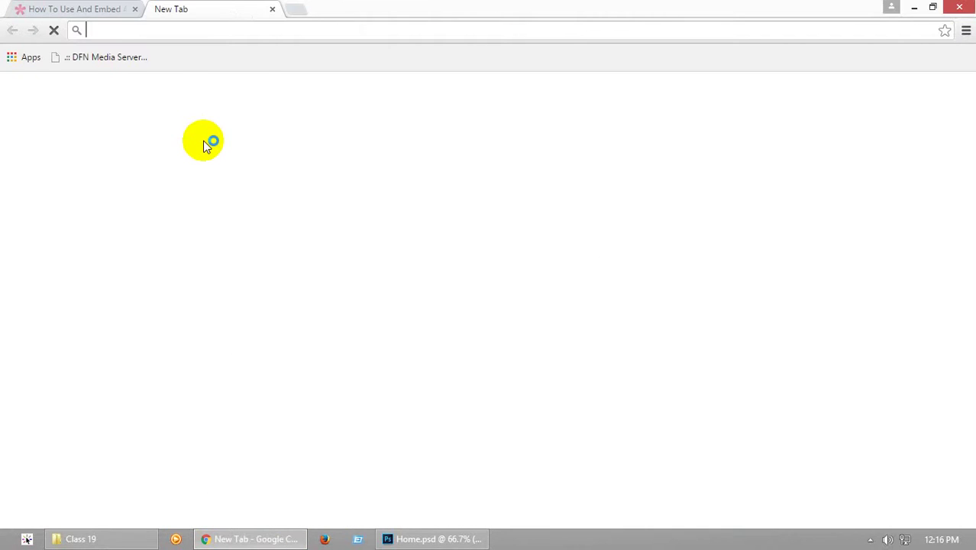
type("lpor")
key("BackSpace")
key("BackSpace")
key("BackSpace")
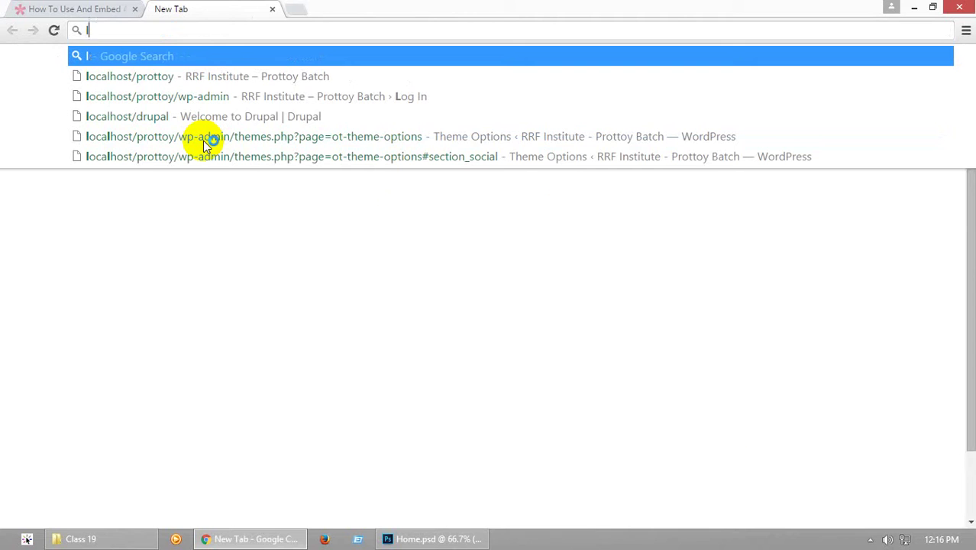
type("ore")
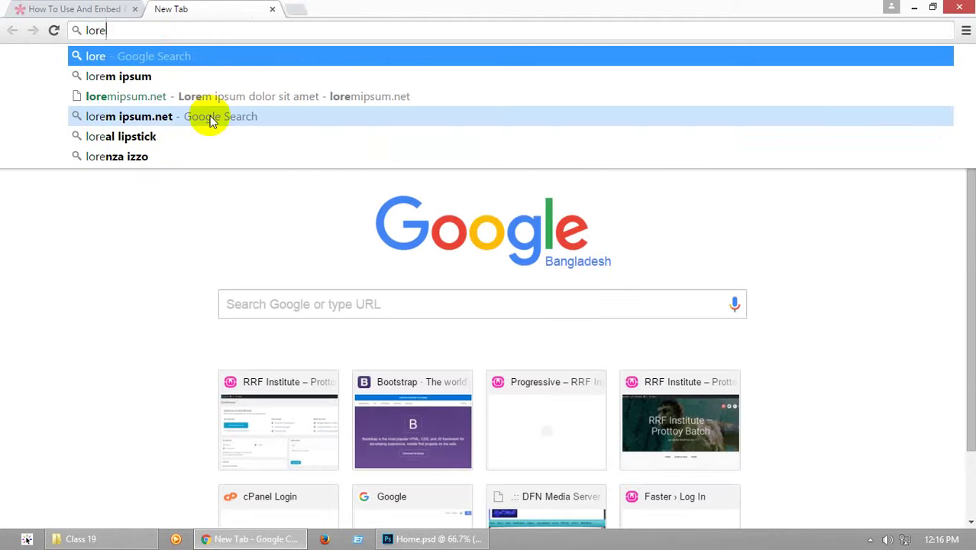
left_click(205, 117)
left_click(272, 10)
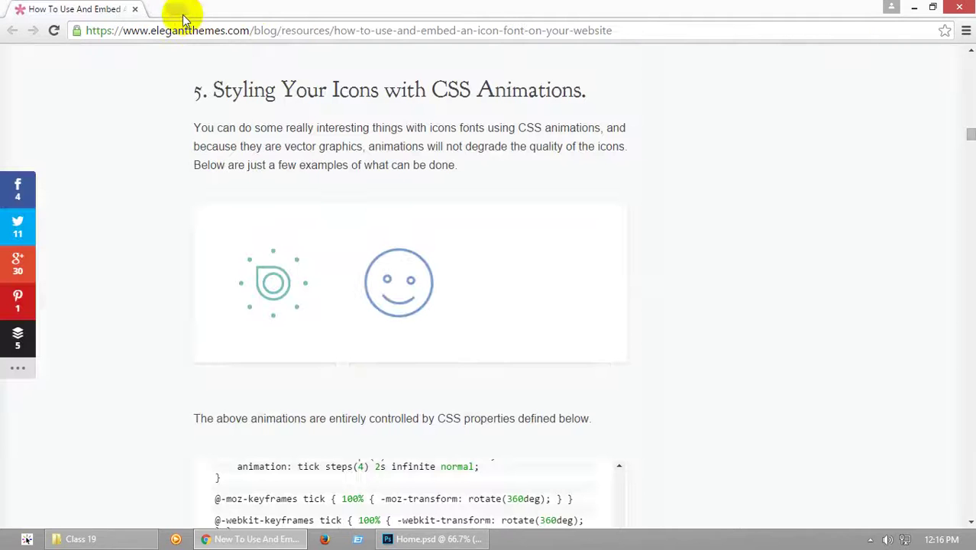
Open loremipsum.net in a new browser tab
left_click(157, 9)
type("lore")
key("Down")
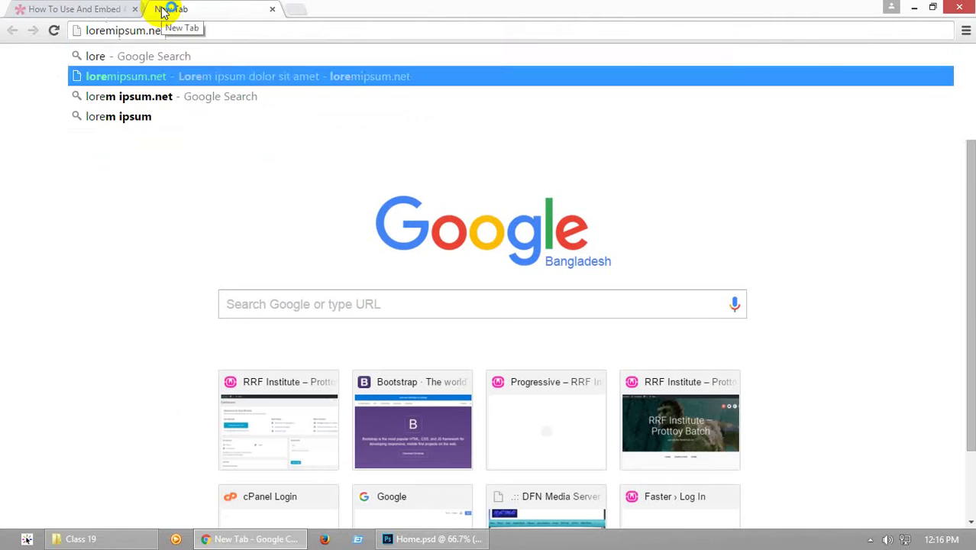
key("Return")
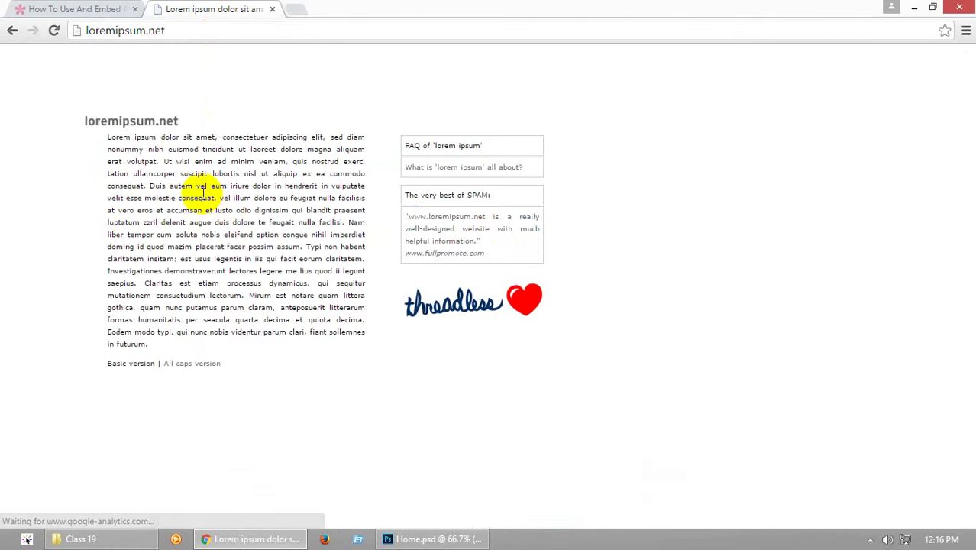
Copy the passage from "Duis autem vel eum" to "dolore eu feugiat" and paste it as new text below the Web Design title in Photoshop
left_click(170, 193)
left_click_drag(170, 192, 304, 210)
key("ctrl+c")
left_click(433, 540)
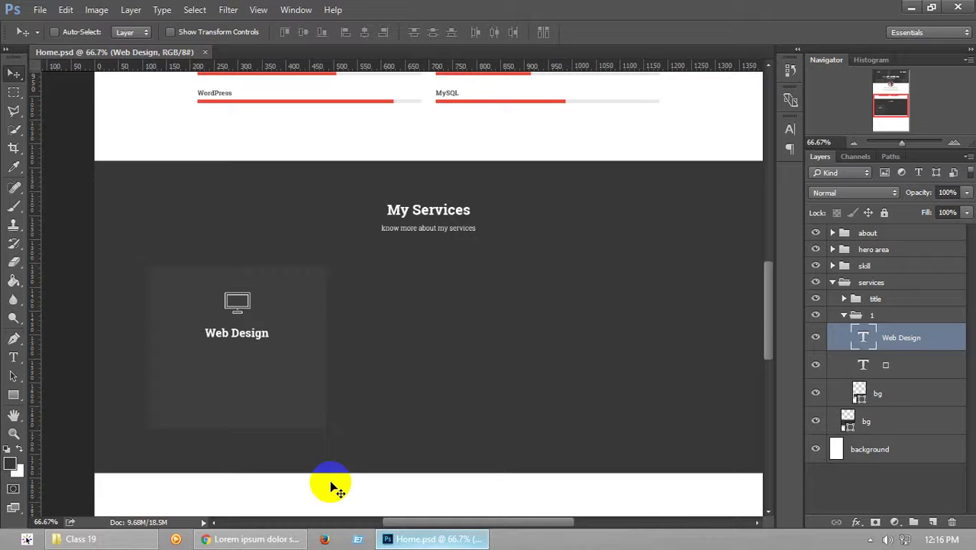
left_click(12, 362)
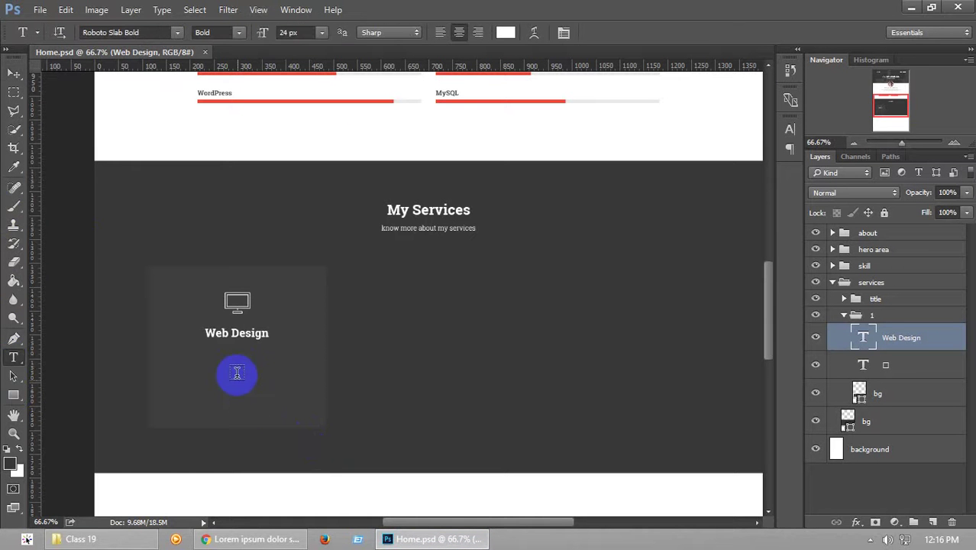
left_click(235, 357)
key("ctrl+v")
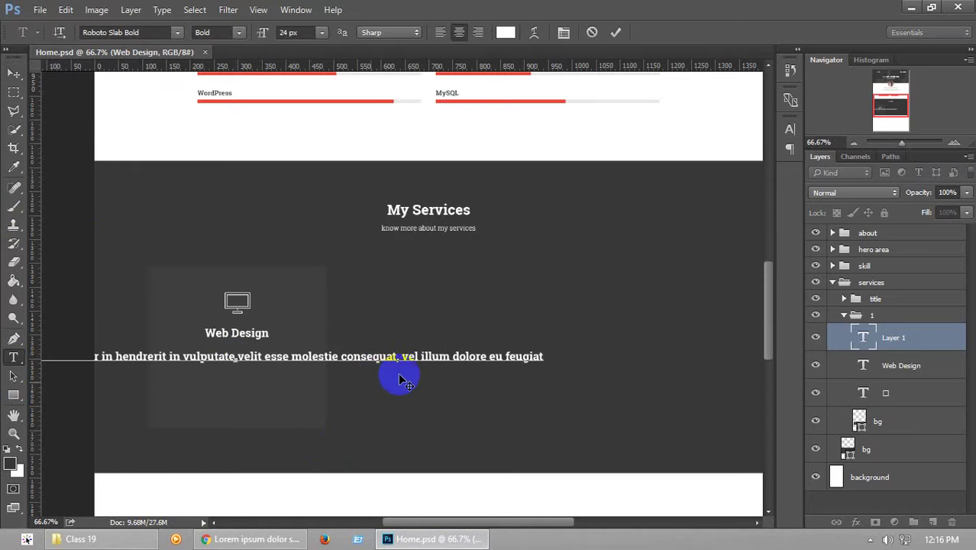
Change the whole pasted description to Roboto Slab Light at 16 px
key("ctrl+a")
left_click(239, 33)
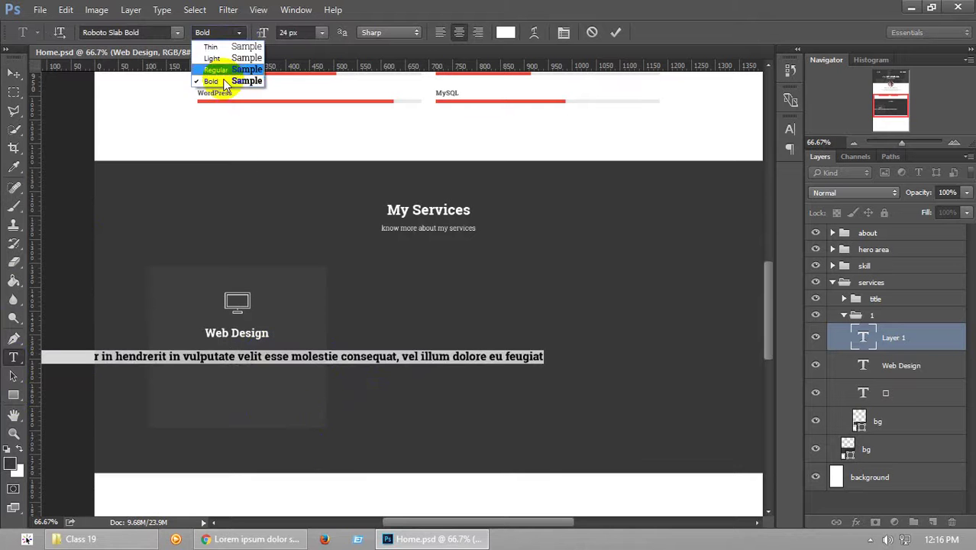
left_click(218, 55)
left_click(303, 32)
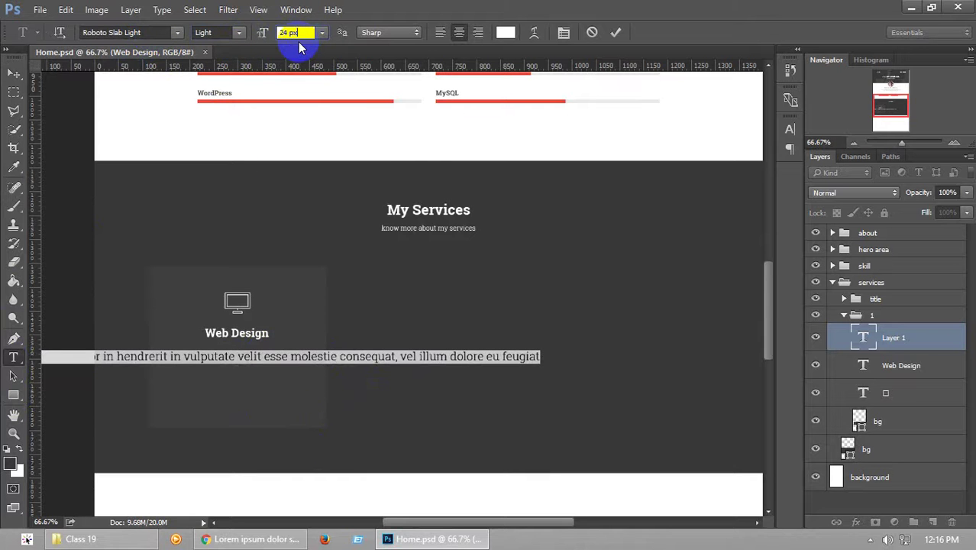
key("Down")
key("Down")
key("Down")
key("Down")
key("Down")
key("Down")
key("Down")
key("Down")
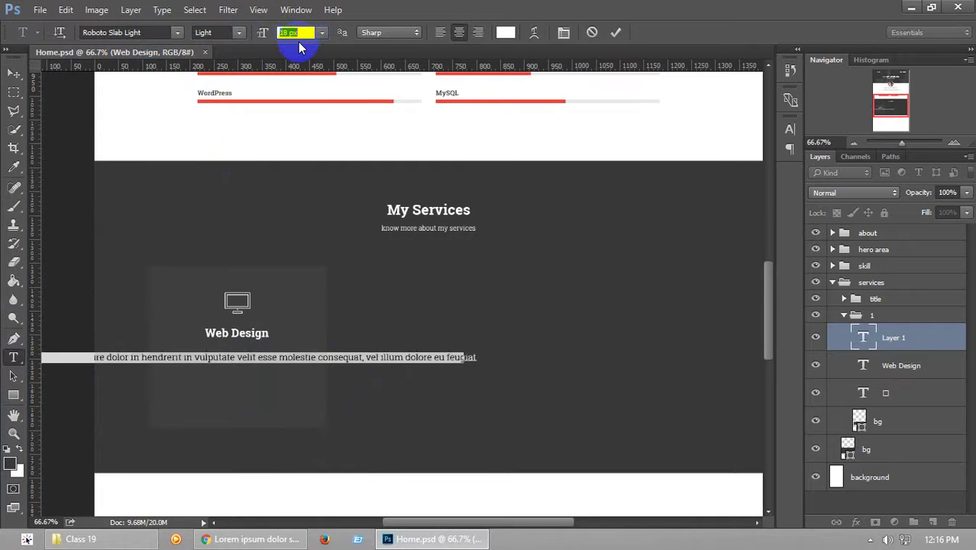
Break the description into three lines, after "dolor" and after "molestie", and commit the text
left_click(195, 357)
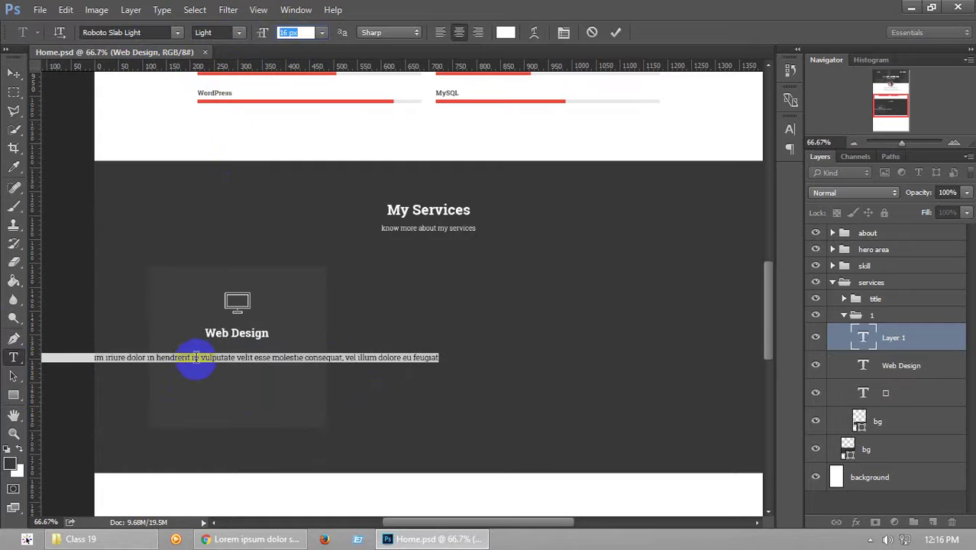
left_click(146, 357)
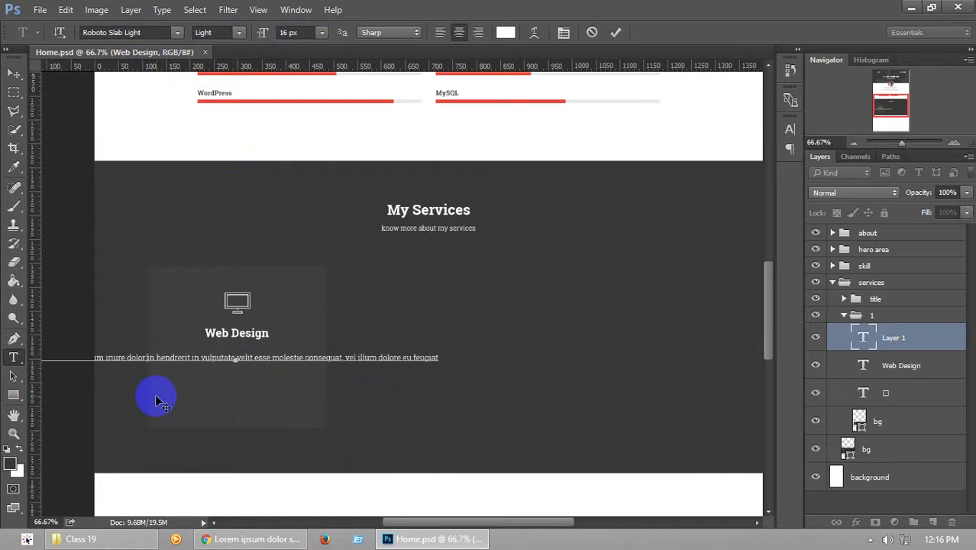
key("Return")
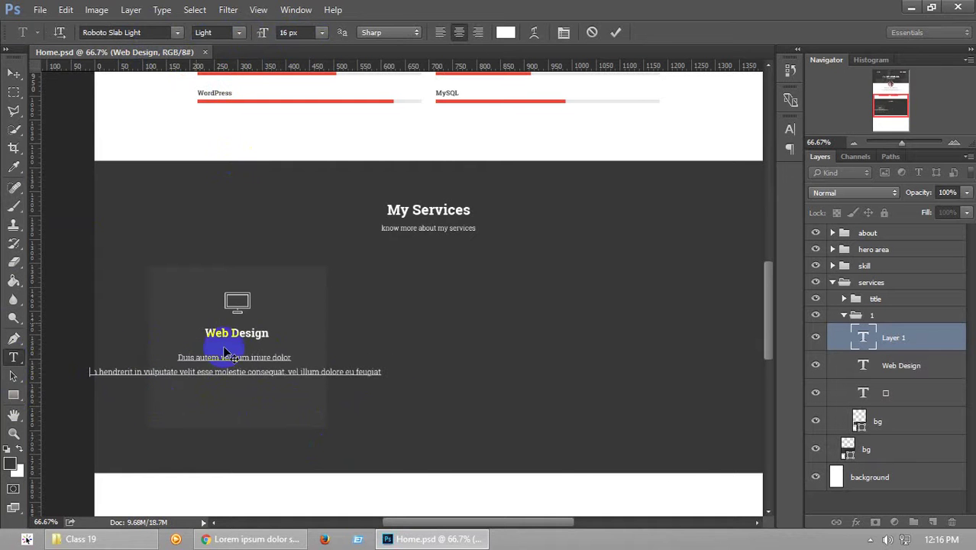
left_click(246, 373)
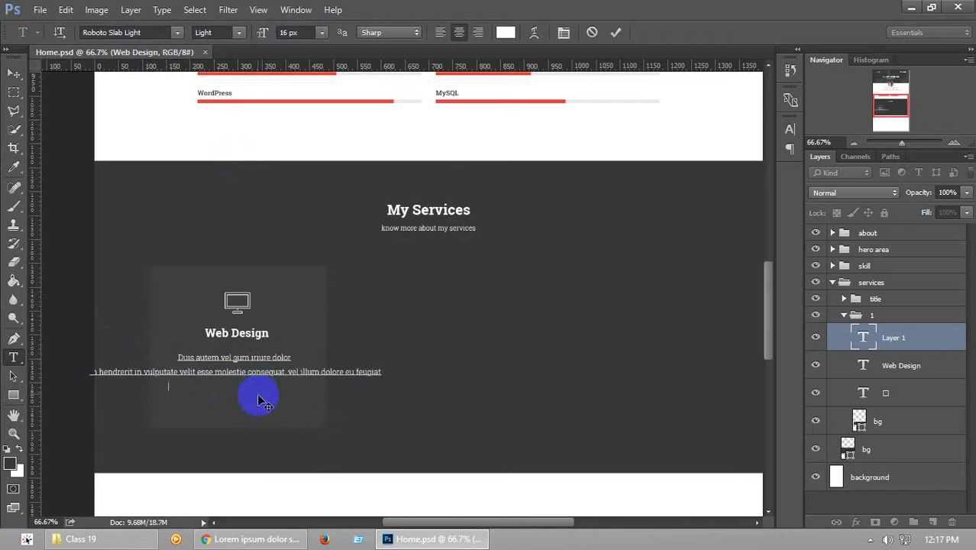
key("Return")
left_click(13, 71)
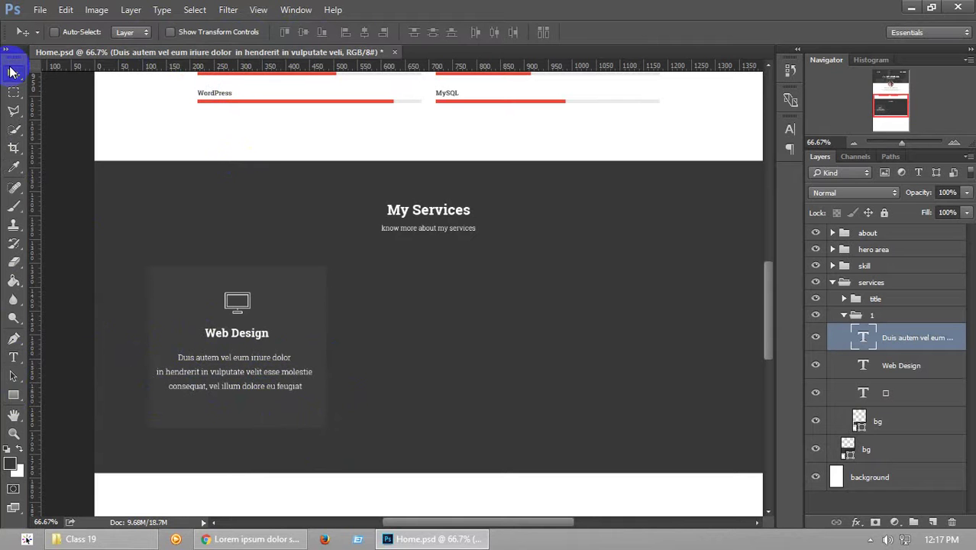
Centre the description horizontally on the box background, nudge it up slightly towards the Web Design title, and save the document
left_click(901, 422, "ctrl")
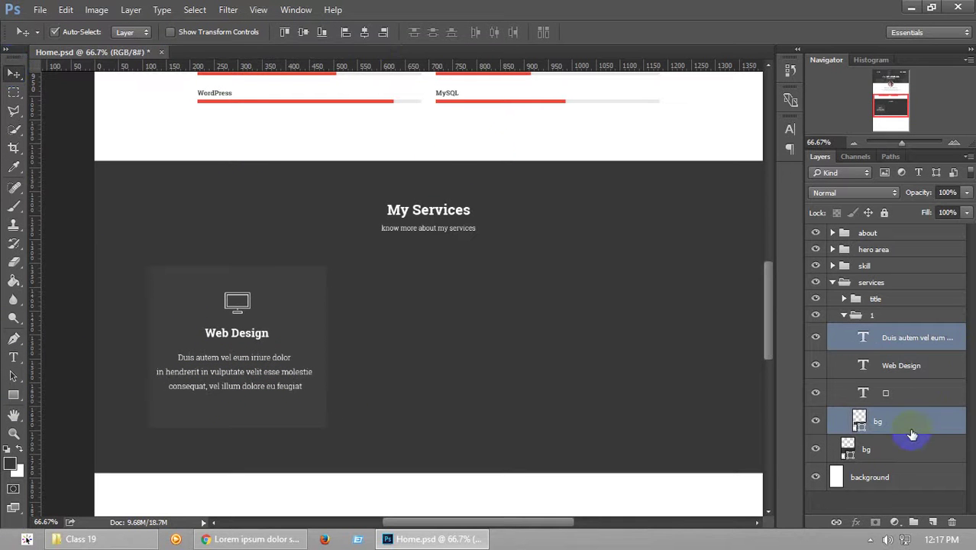
left_click(366, 32)
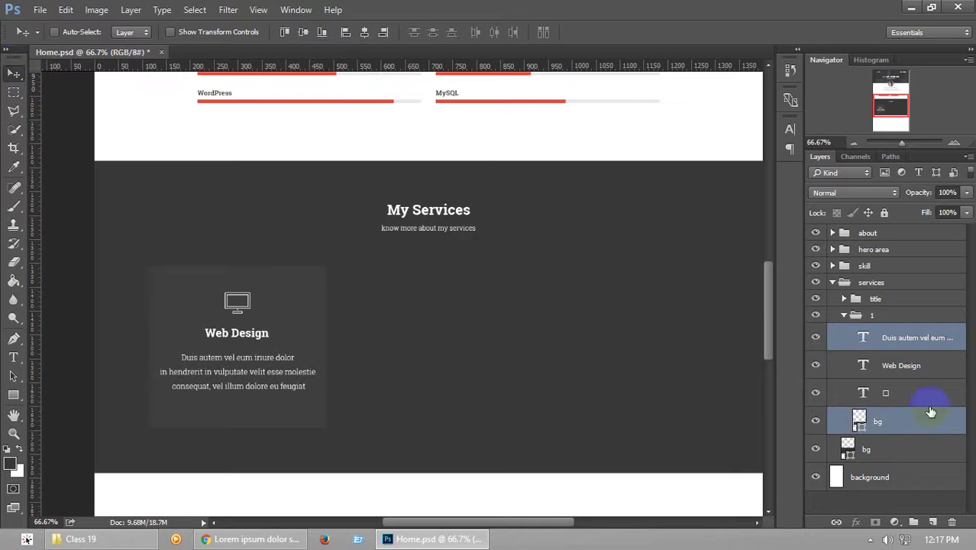
left_click(922, 337)
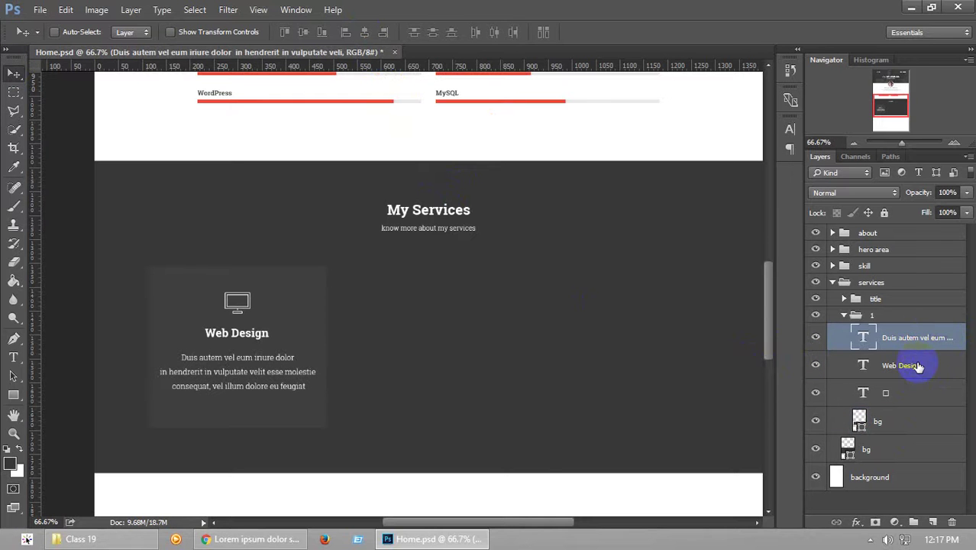
key("Up")
key("Up")
key("Up")
key("Up")
key("Up")
key("Up")
key("Up")
key("Up")
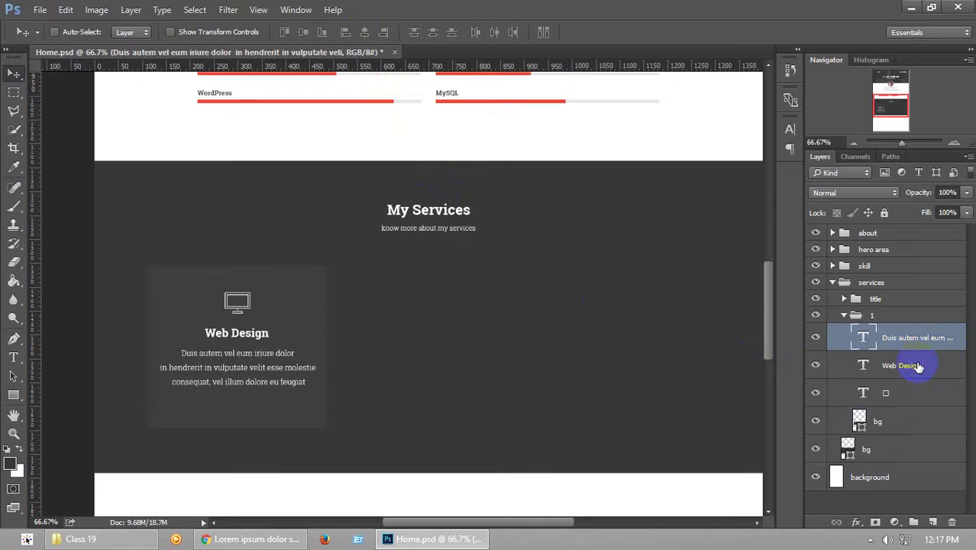
key("ctrl+s")
Lower the fill of the bg layer in group 1 to 54%
left_click(907, 433)
left_click(967, 212)
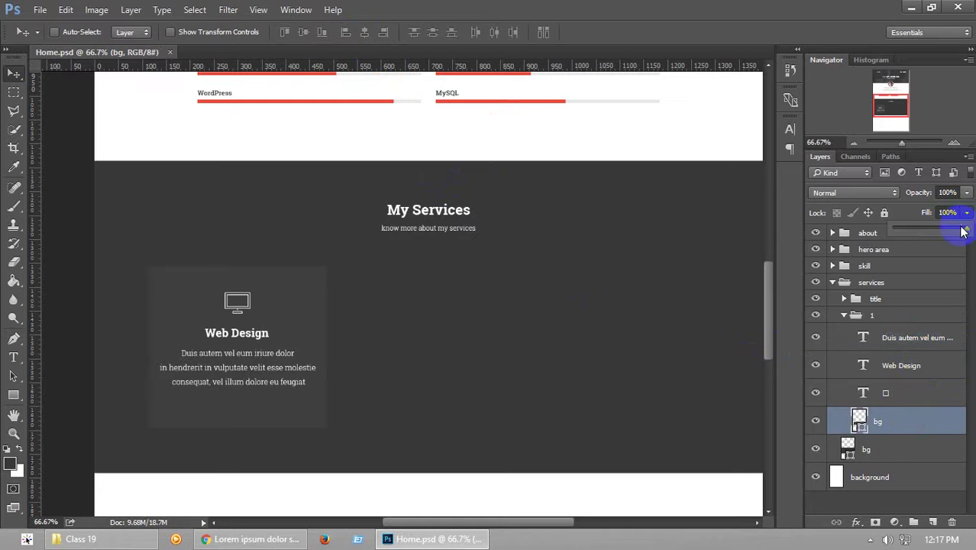
left_click_drag(963, 231, 901, 232)
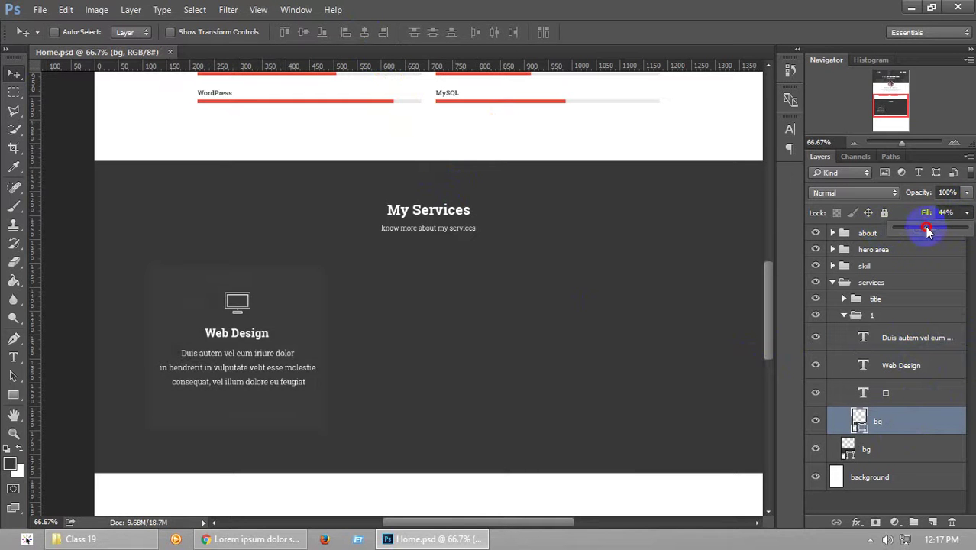
left_click(967, 192)
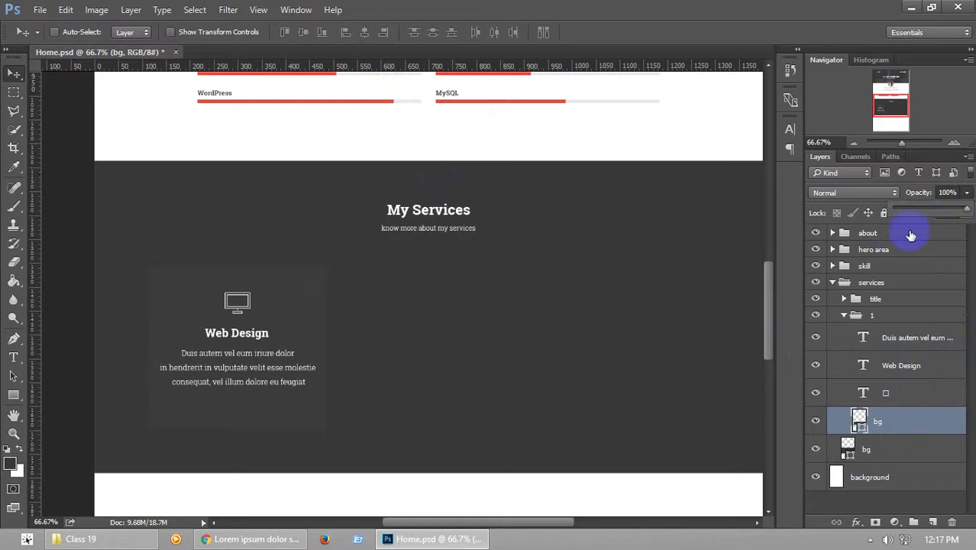
left_click(850, 315)
left_click(844, 315)
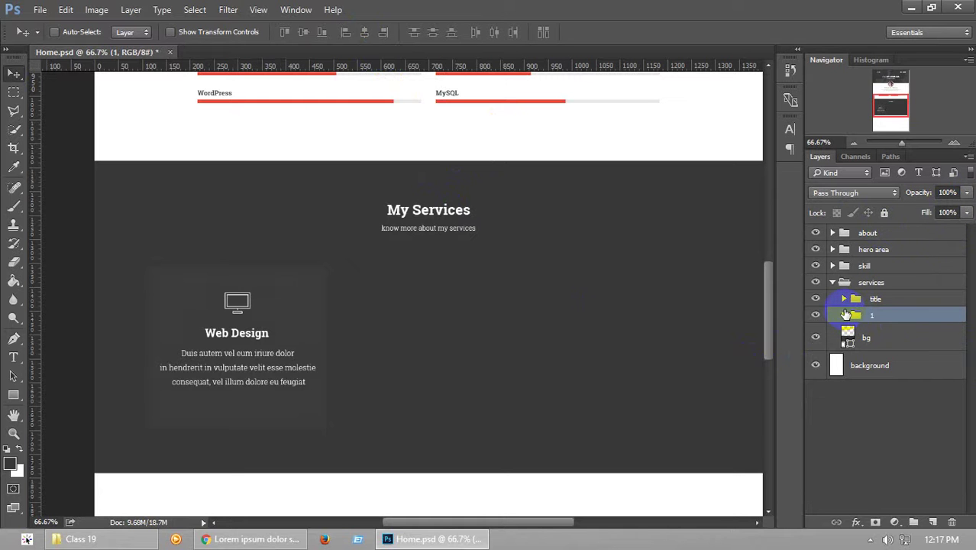
Shorten the Web Design box background slightly by raising its bottom edge with Free Transform
left_click(844, 315)
left_click(882, 418)
key("ctrl+t")
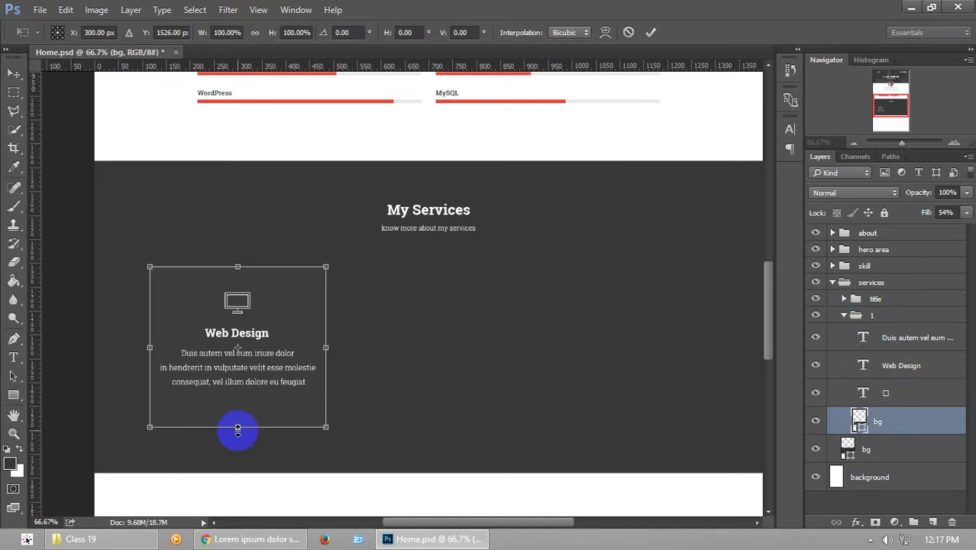
left_click_drag(238, 430, 244, 412)
key("Return")
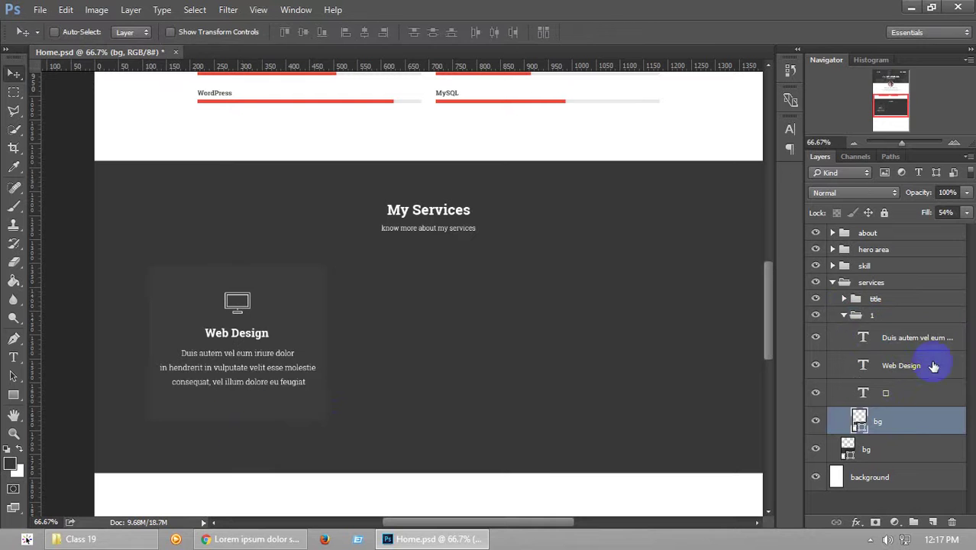
Nudge the description text down a few pixels, away from the Web Design title
left_click(930, 341)
key("Down")
key("Down")
key("Down")
key("Down")
key("Down")
key("Down")
key("Down")
key("Down")
key("Down")
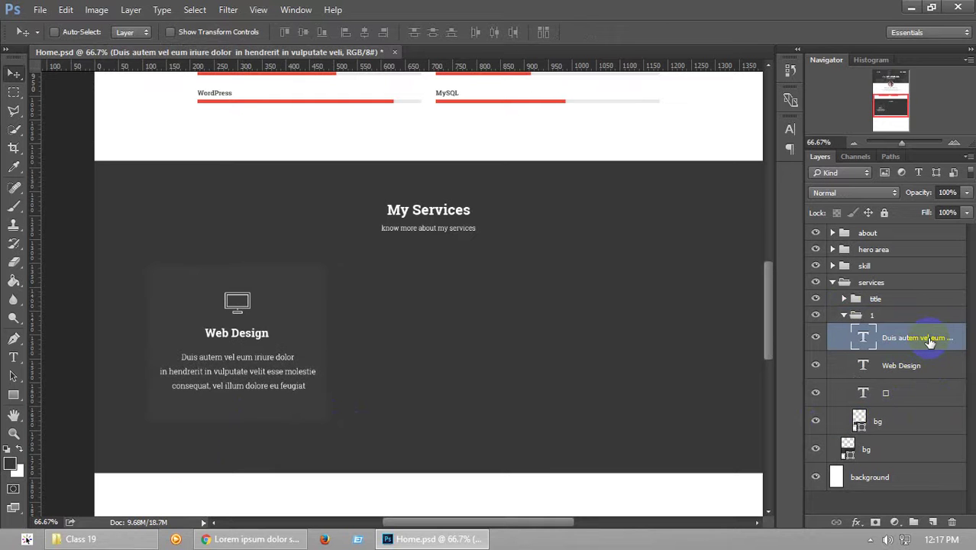
Nudge the Web Design title and its description down together a few pixels and save the document
left_click(928, 365, "ctrl")
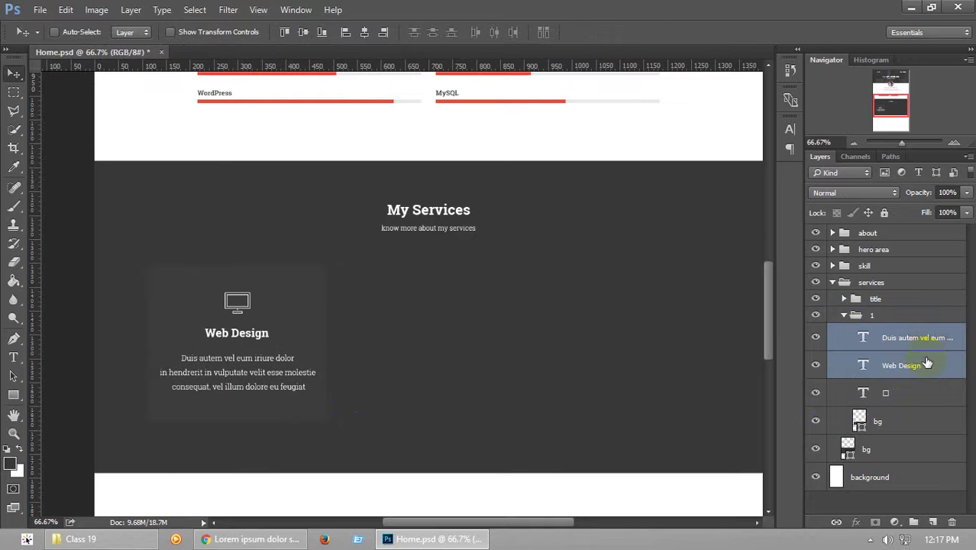
key("Down")
key("Down")
key("Down")
key("Down")
key("Down")
key("Down")
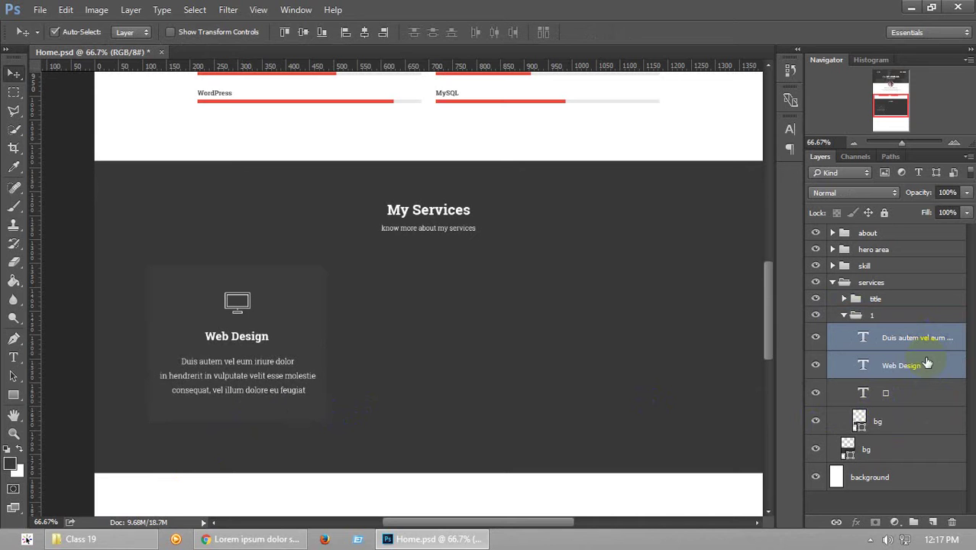
key("ctrl+s")
Remove the word "in" from the start of the description's second line, commit the text and save the document
double_click(864, 338)
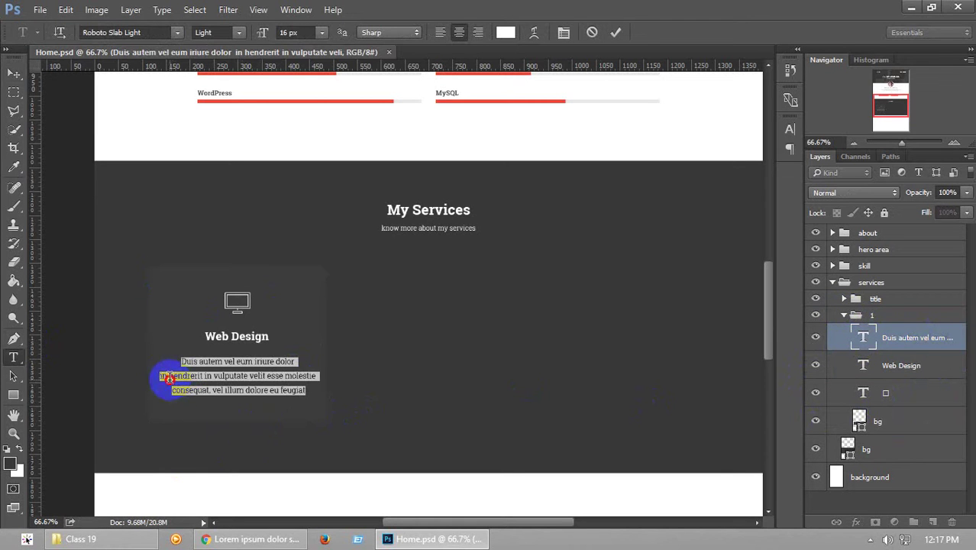
left_click(184, 411)
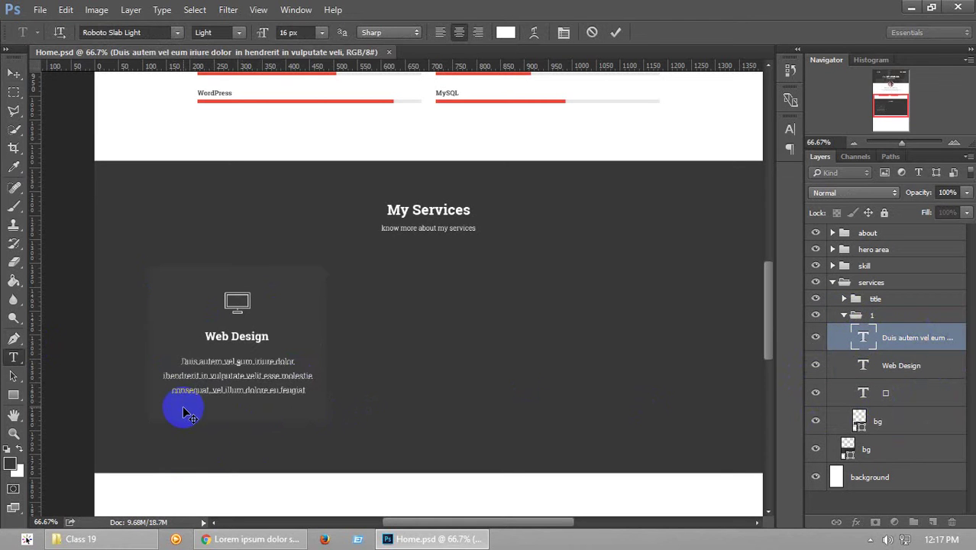
key("ctrl+Return")
key("v")
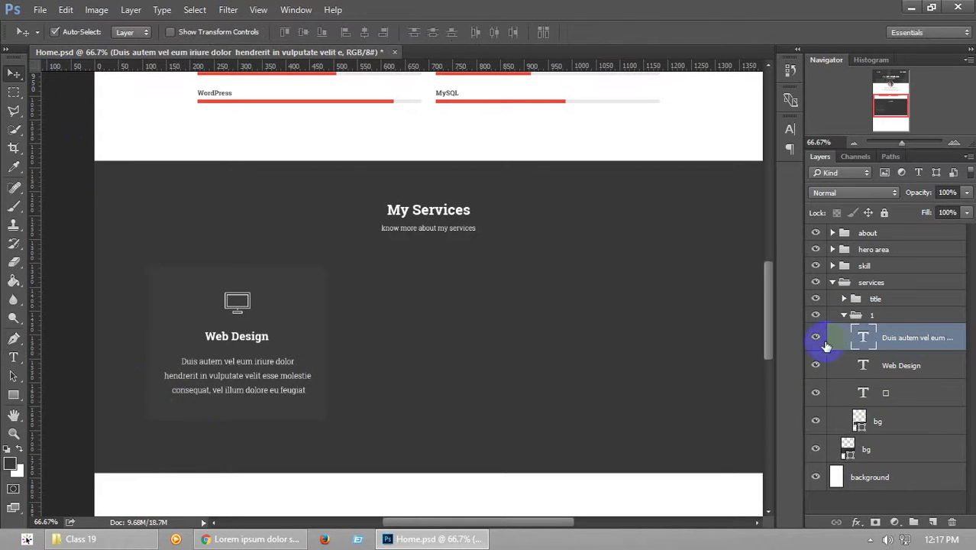
key("ctrl+s")
Duplicate group 1 and, with the guides shown, place the copy in the middle grid columns level with the first box
left_click(844, 316)
left_click(883, 324)
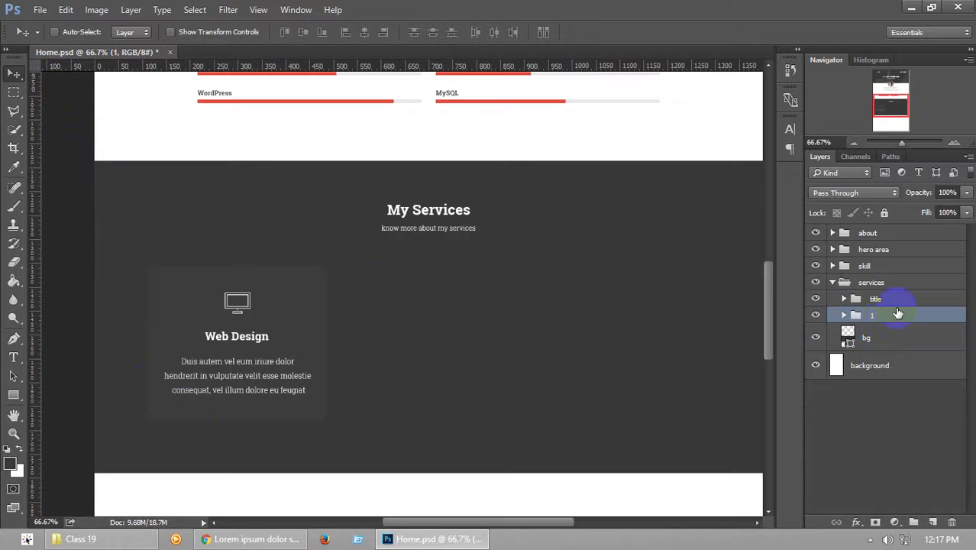
key("ctrl+j")
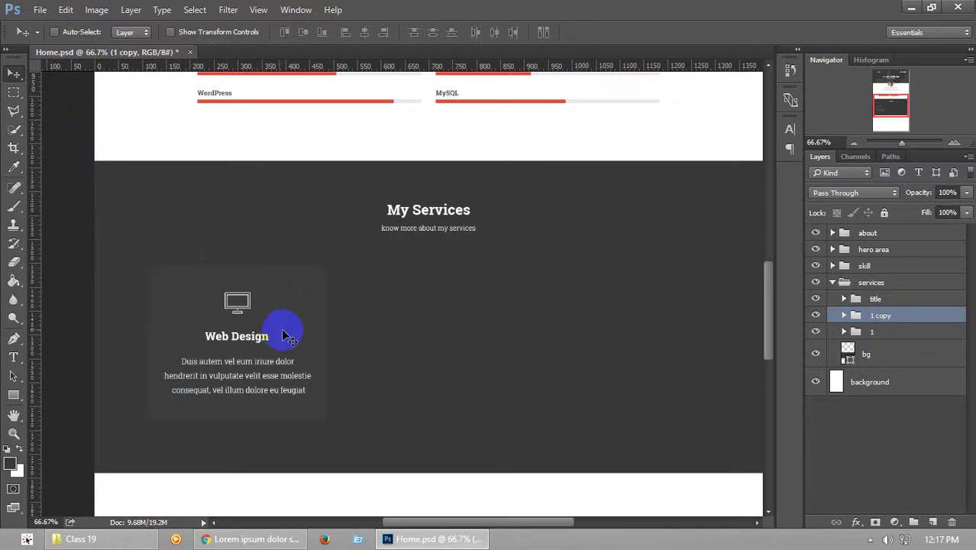
left_click_drag(284, 336, 484, 351)
key("ctrl+semicolon")
key("ctrl+z")
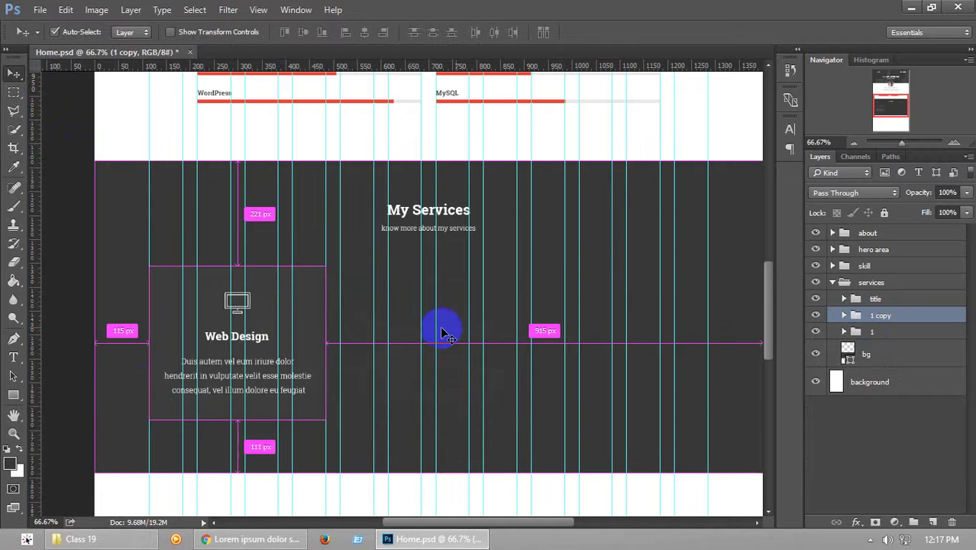
left_click_drag(318, 319, 502, 323)
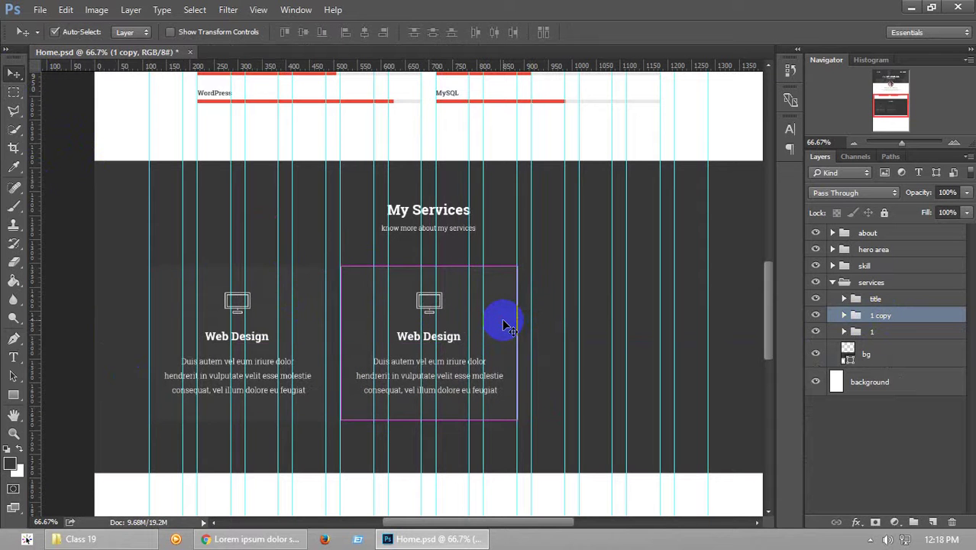
Hide the guides and rename the duplicated box group as 2
key("ctrl+semicolon")
key("ctrl+semicolon")
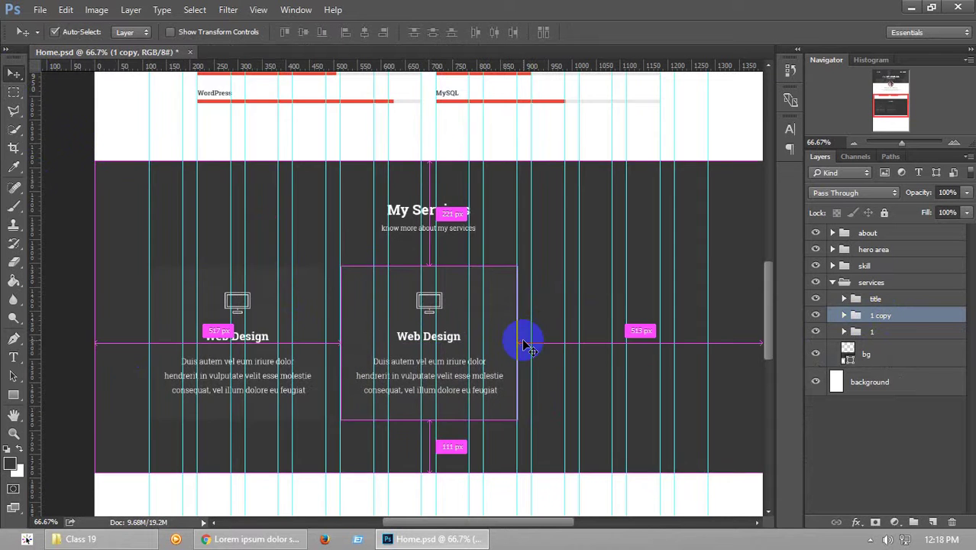
key("ctrl+semicolon")
key("ctrl+semicolon")
key("ctrl+semicolon")
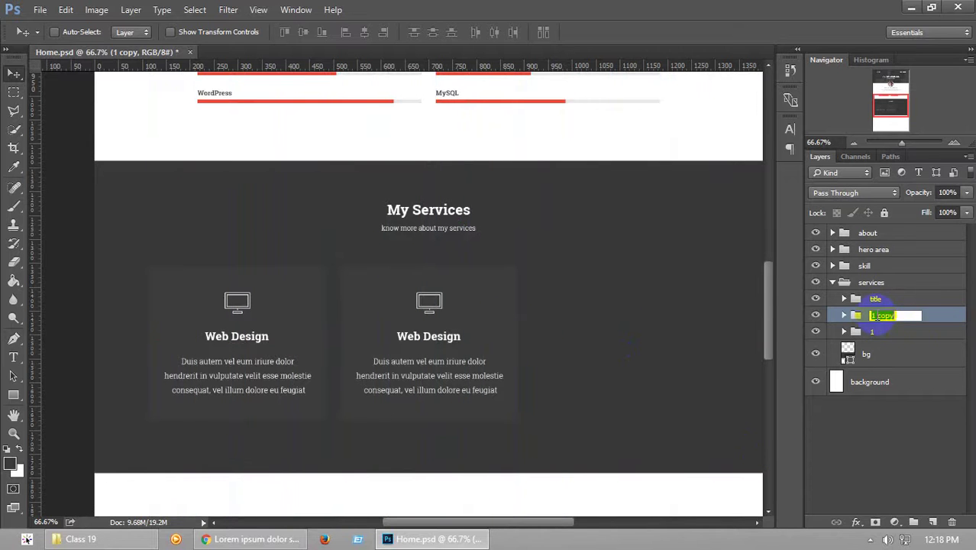
type("2")
key("Return")
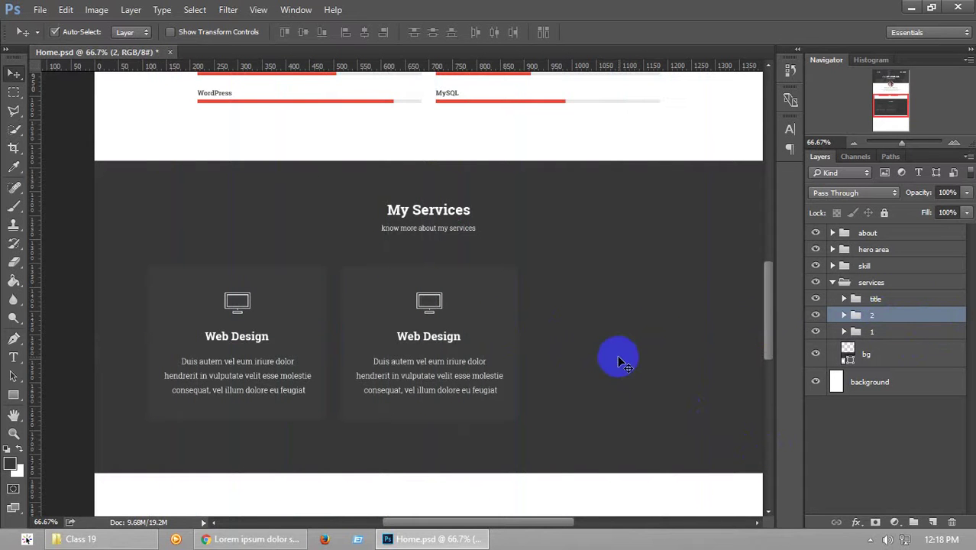
Duplicate group 2, place the copy in the last third of the grid level with the other boxes, and save the document
key("ctrl+j")
left_click_drag(493, 327, 699, 348)
key("ctrl+semicolon")
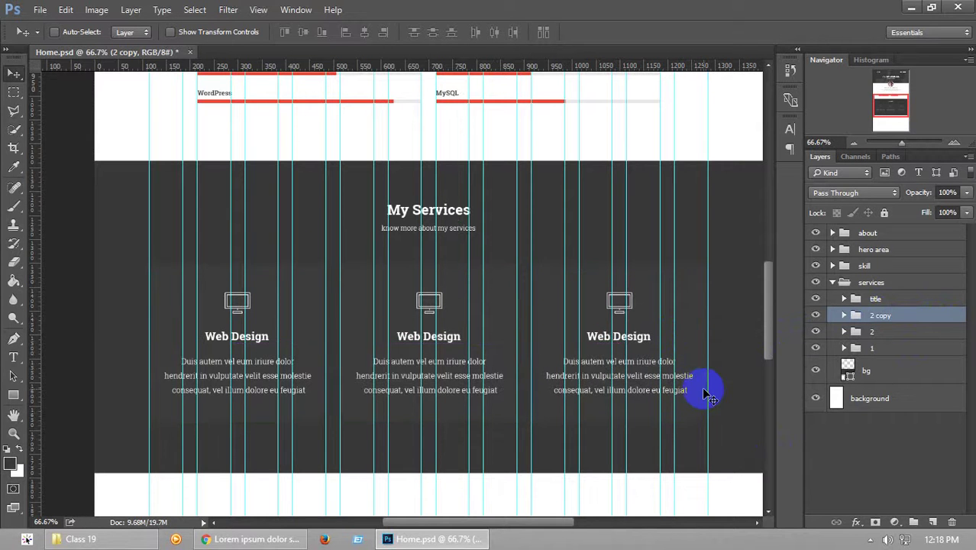
key("ctrl+semicolon")
key("ctrl+s")
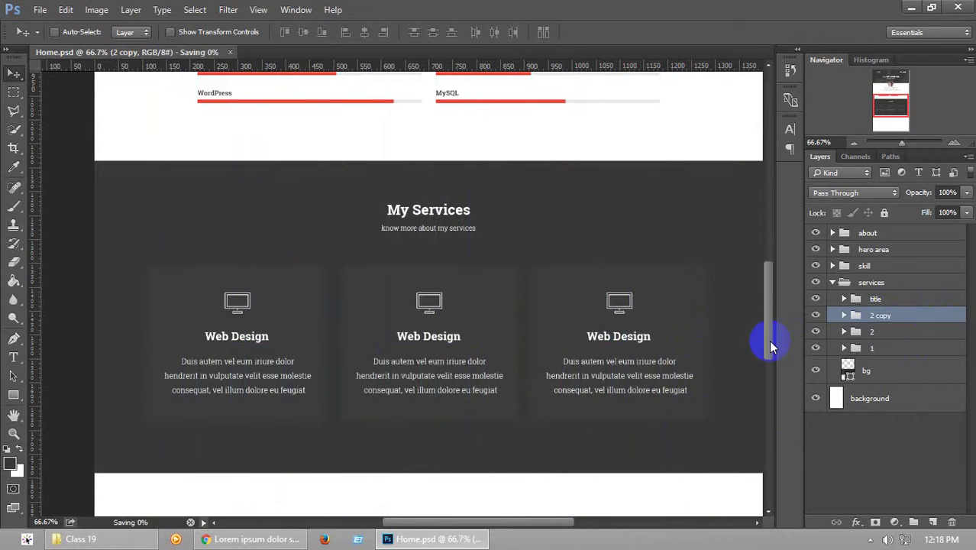
Rename the third box's group as 3
scroll(767, 338, "up", 2)
scroll(767, 316, "down", 4)
scroll(780, 342, "up", 8)
scroll(786, 306, "down", 5)
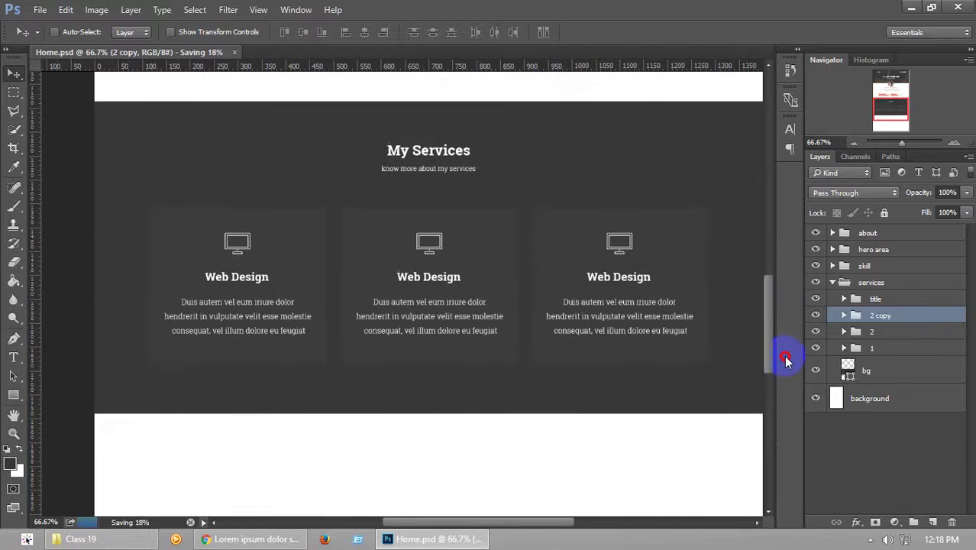
double_click(880, 317)
type("3")
key("Return")
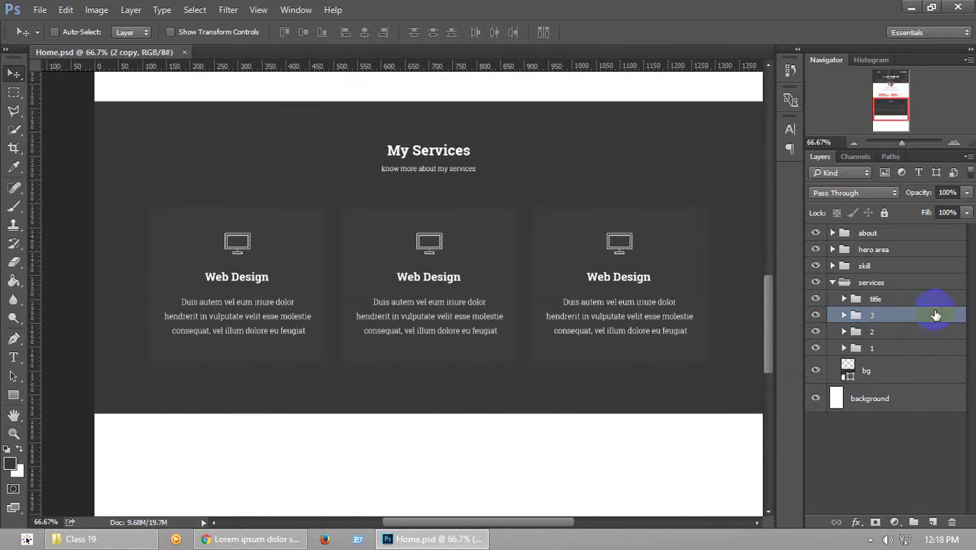
Reduce the fill of the bg layer in group 1 further and collapse the group
left_click(843, 333)
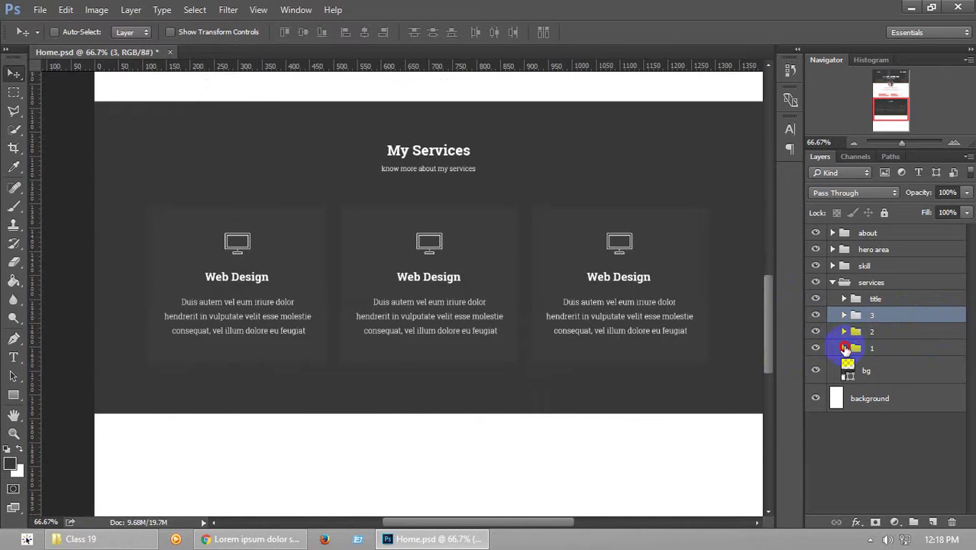
left_click(844, 347)
left_click(911, 456)
left_click(966, 213)
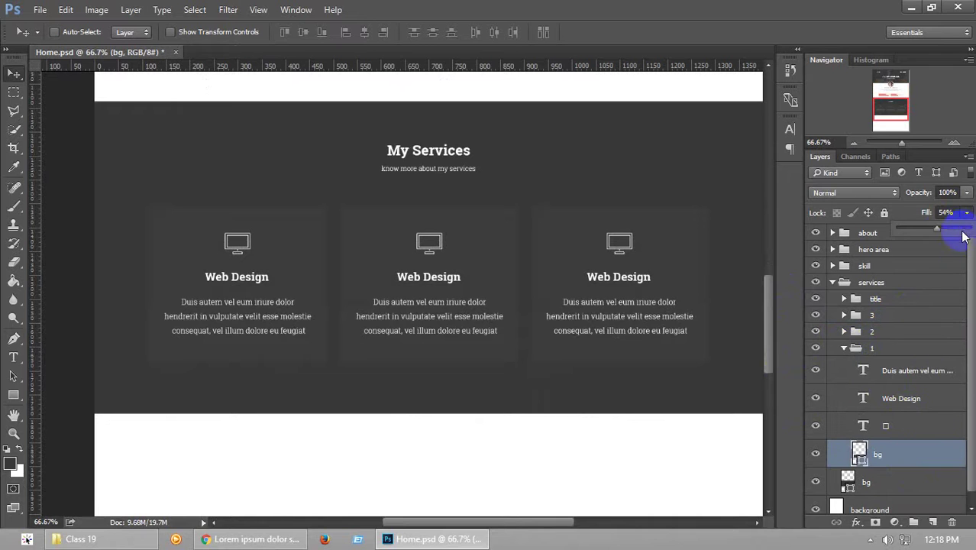
left_click(844, 347)
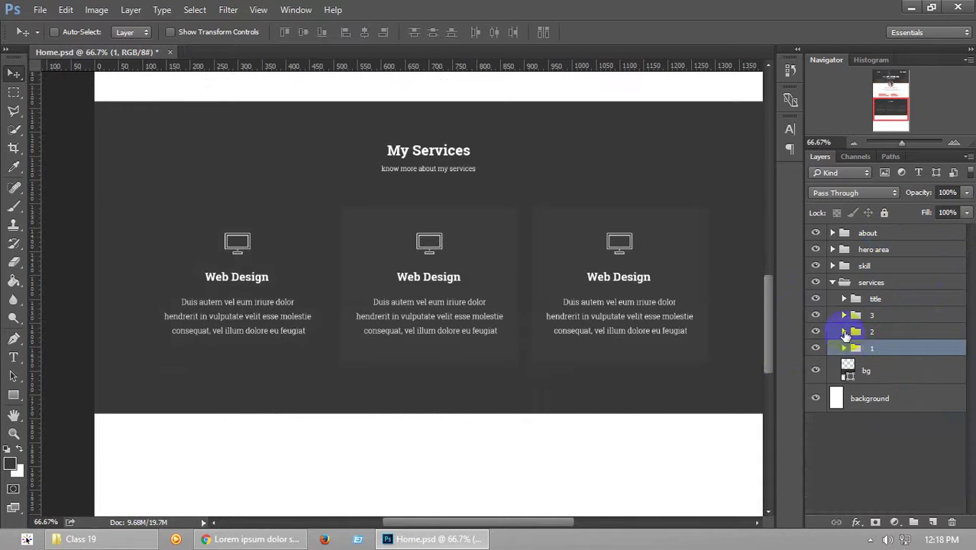
Reduce the fill of the bg layer in group 2 to 0% and collapse the group
left_click(844, 331)
left_click(901, 442)
left_click(966, 213)
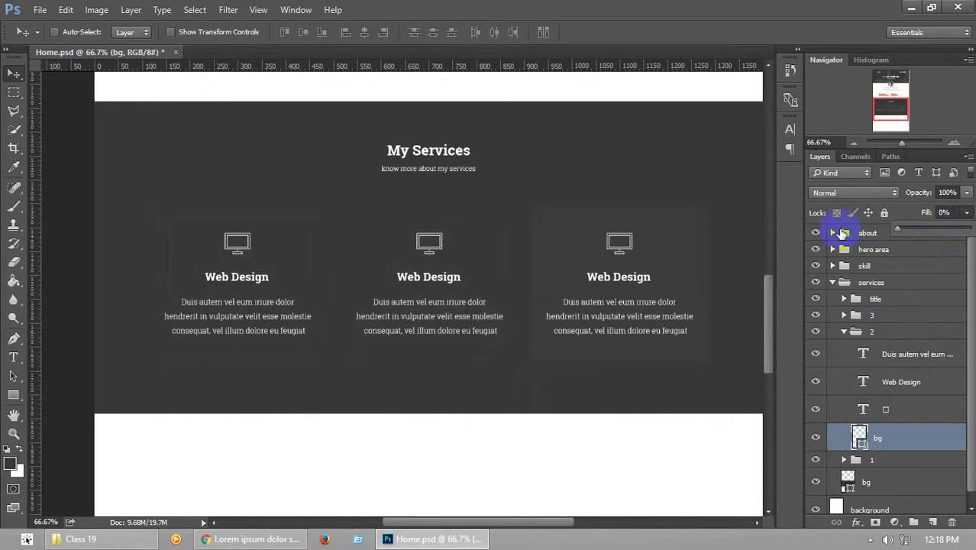
left_click(844, 331)
Reduce the fill of the bg layer in group 3 to 0% and collapse the group
left_click(844, 315)
left_click(900, 421)
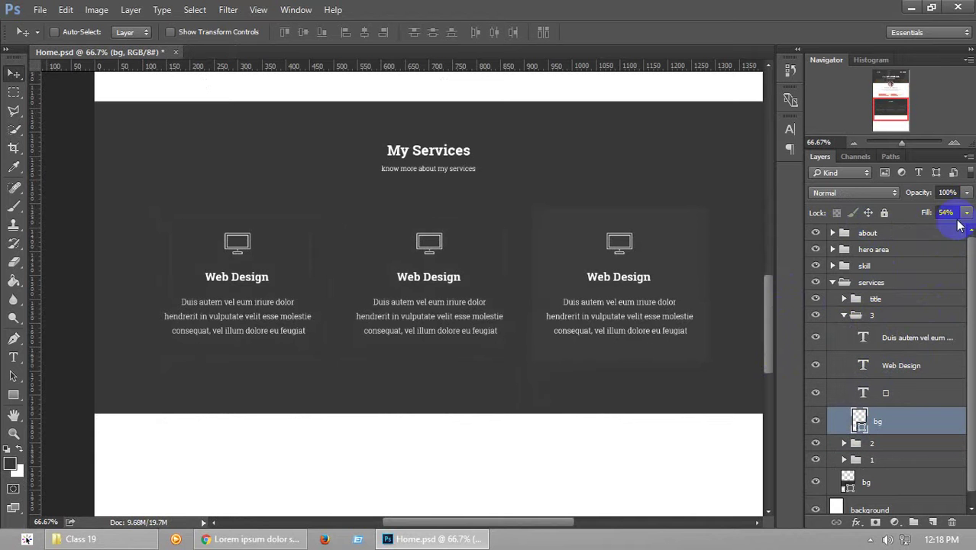
left_click(966, 213)
left_click_drag(968, 228, 890, 231)
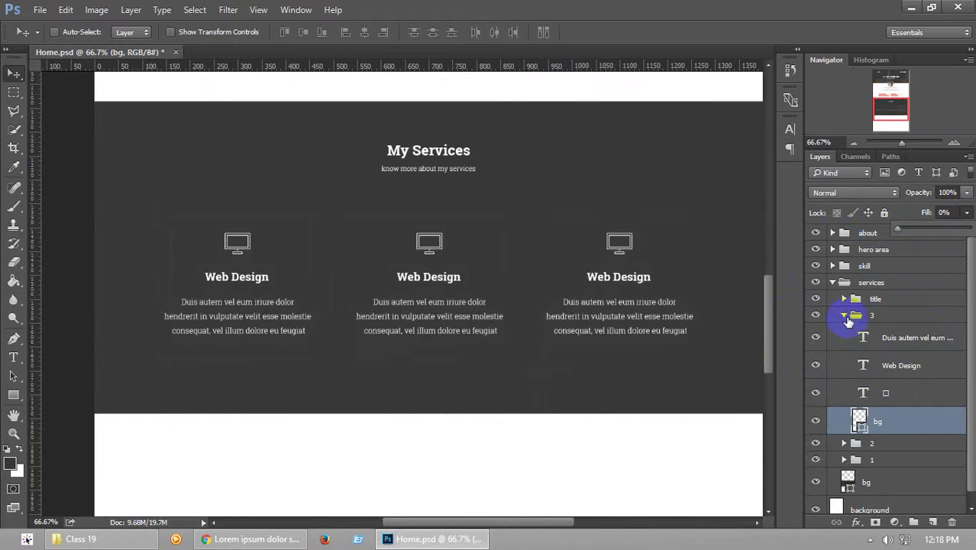
left_click(844, 316)
Expand group 2, switch to the Elegant Themes icon font page in Chrome and copy the icon-gears glyph
left_click(844, 331)
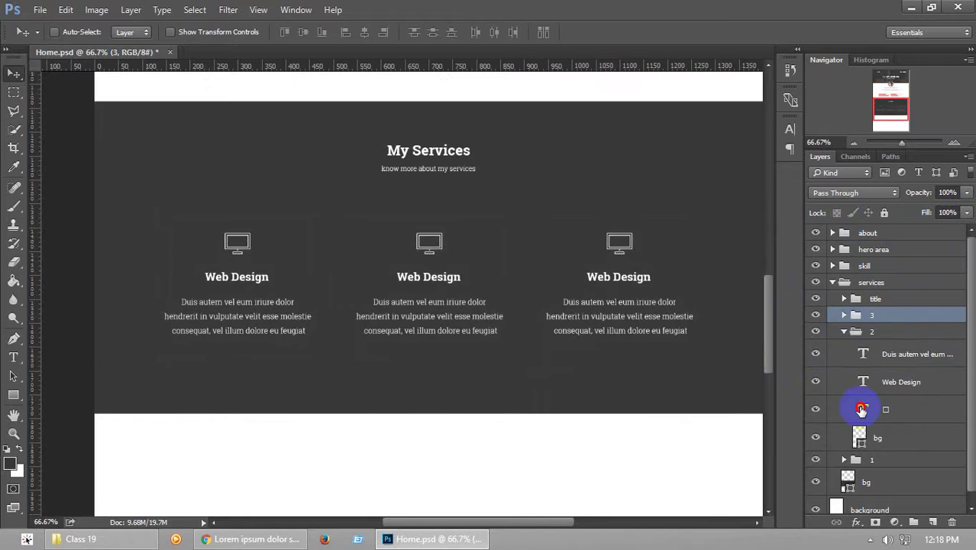
double_click(860, 409)
left_click(250, 538)
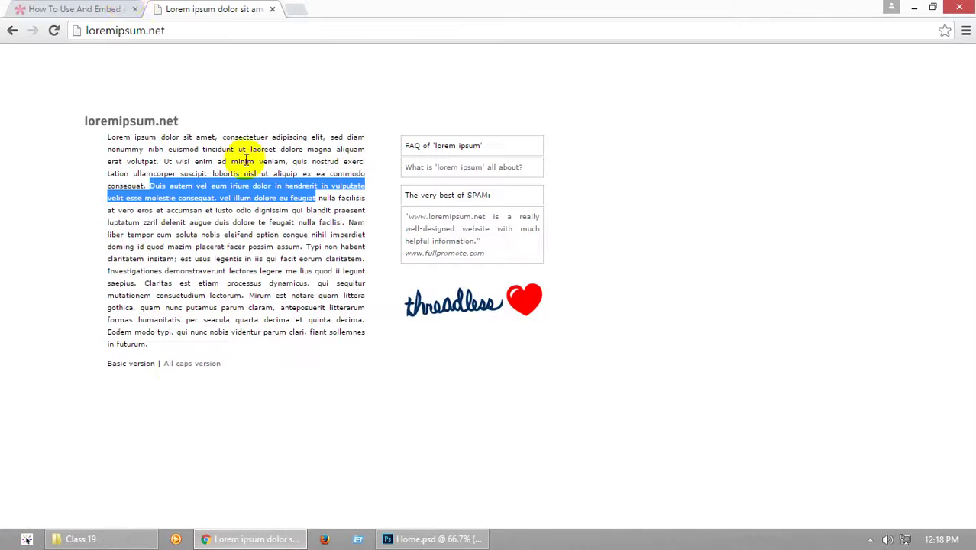
left_click(110, 7)
scroll(555, 390, "down", 12)
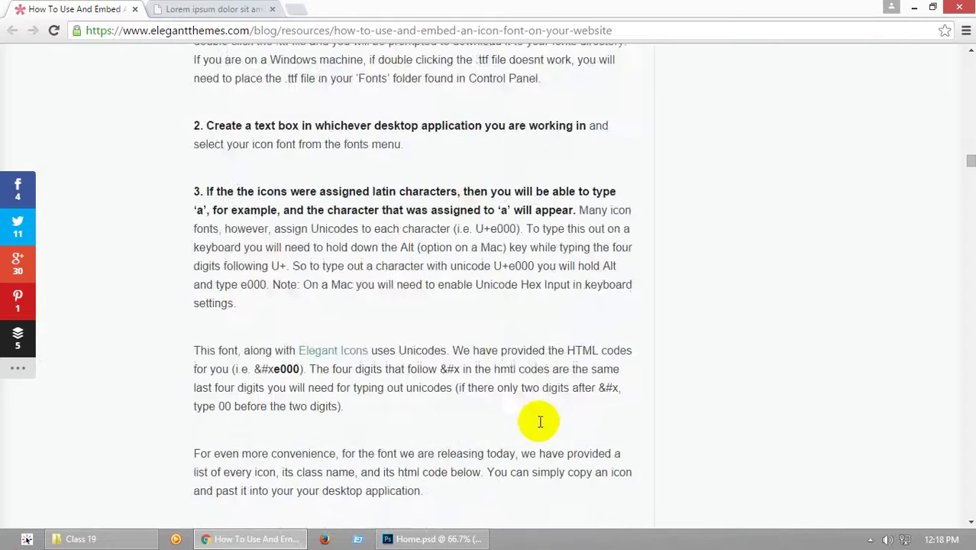
scroll(540, 421, "down", 5)
scroll(489, 401, "down", 3)
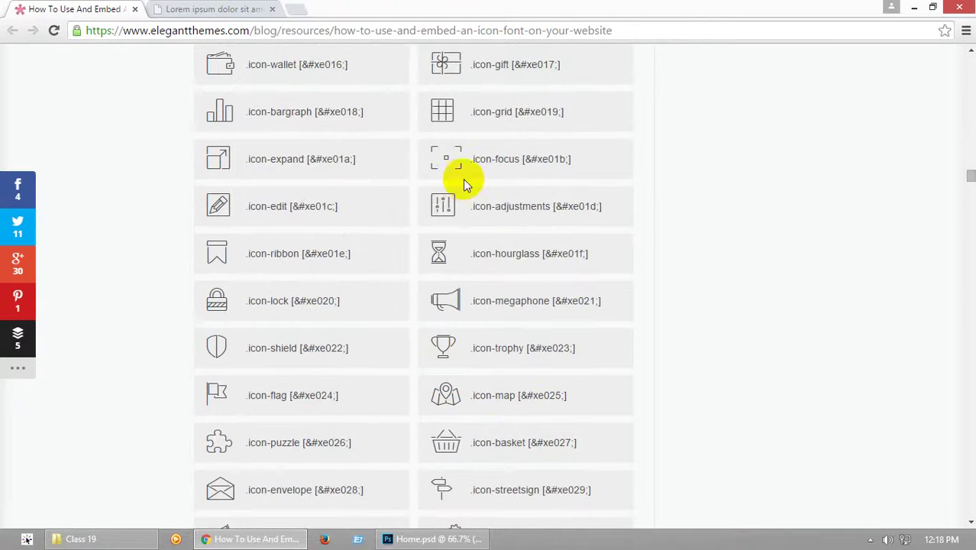
scroll(474, 328, "down", 3)
scroll(436, 316, "down", 1)
left_click_drag(453, 317, 437, 258)
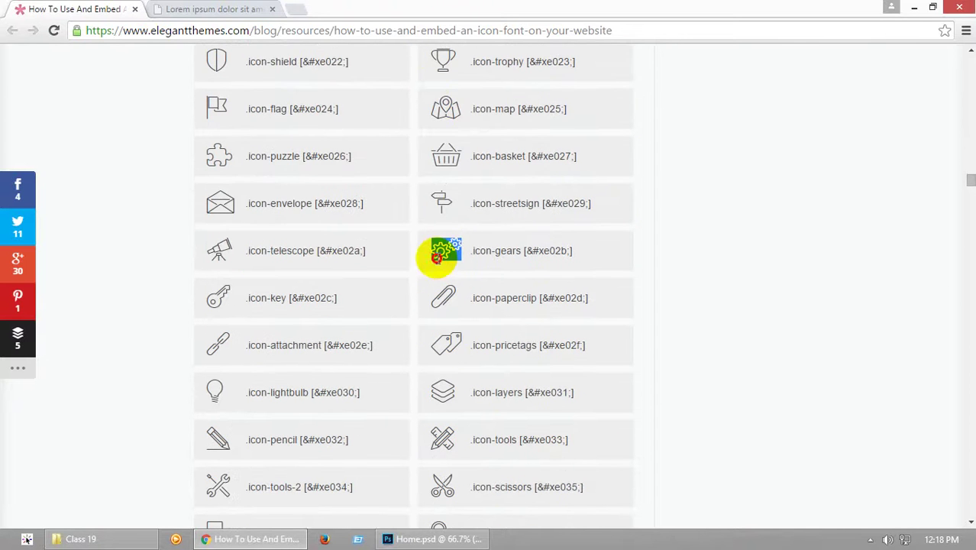
Return to Photoshop and replace the monitor icon in group 2 with the copied gears icon
left_click(394, 534)
double_click(863, 410)
key("ctrl+v")
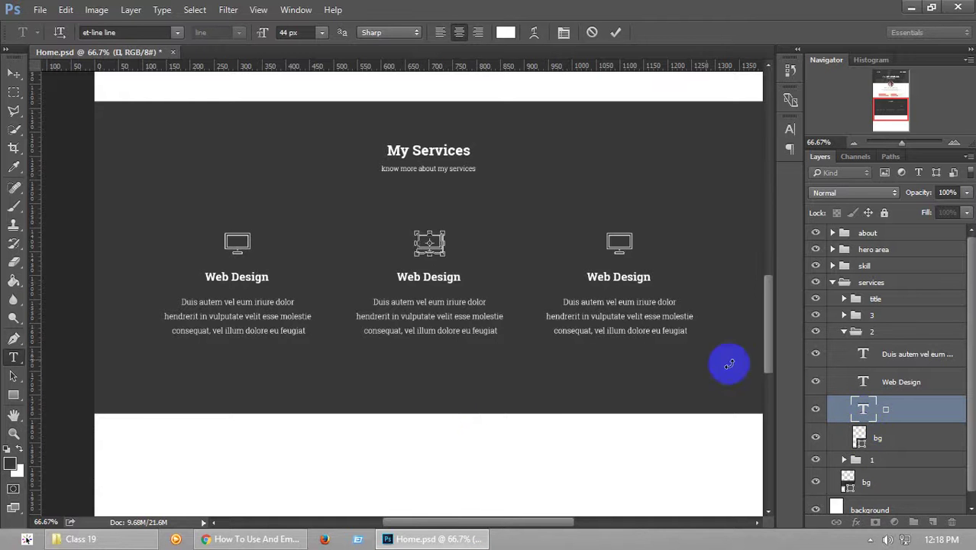
left_click(15, 77)
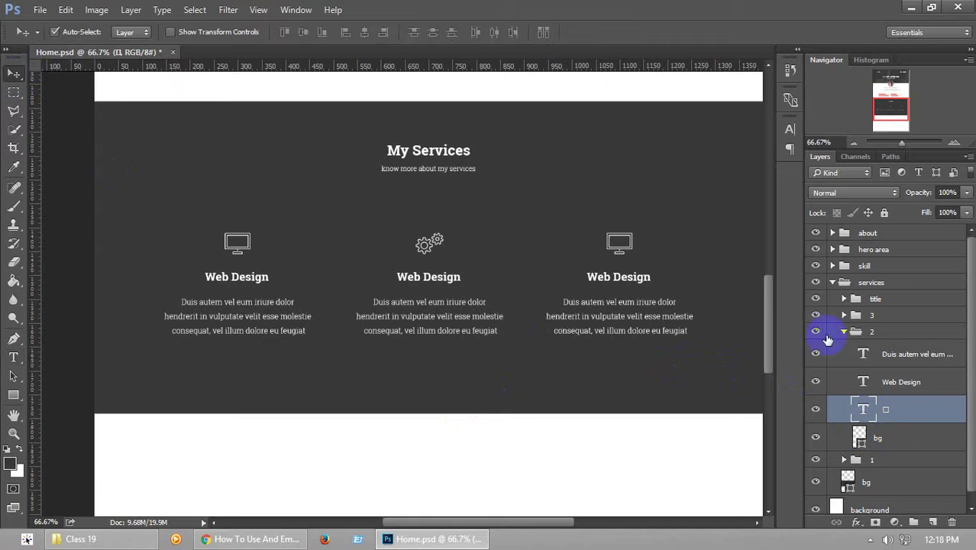
Change the title in group 2 to "WordPress Development" and save the document
double_click(863, 382)
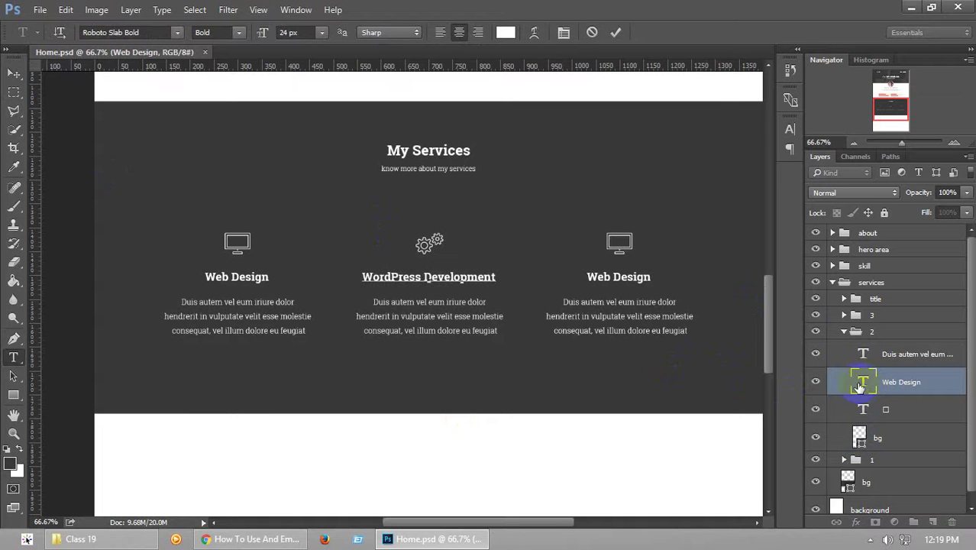
left_click(13, 73)
key("ctrl+s")
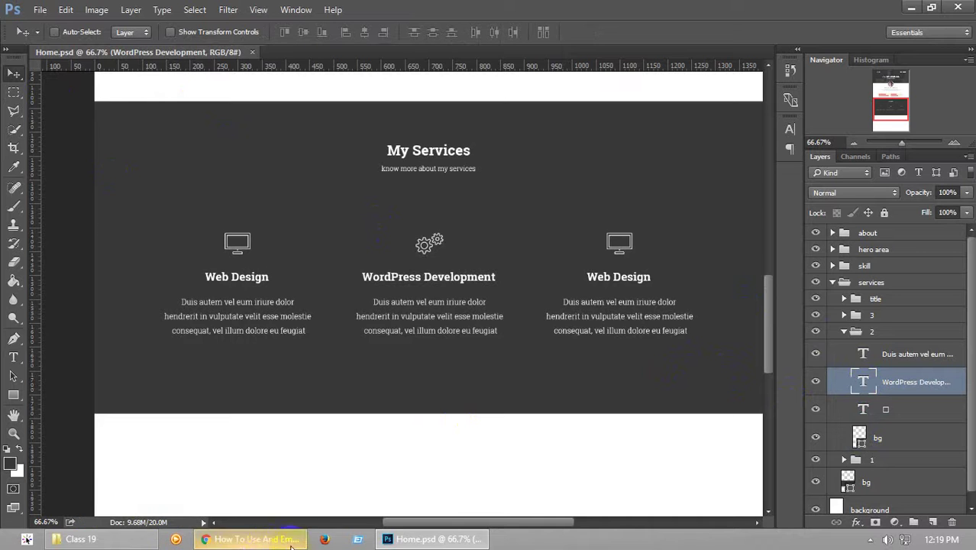
Switch to the icon font page in Chrome and copy the icon-camera glyph
left_click(233, 539)
scroll(487, 374, "down", 4)
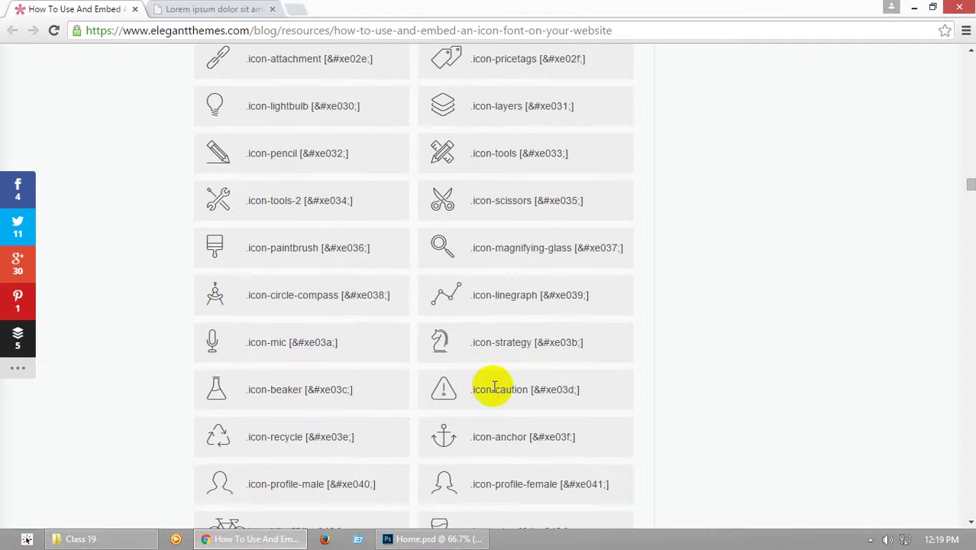
scroll(488, 378, "up", 4)
scroll(489, 382, "up", 6)
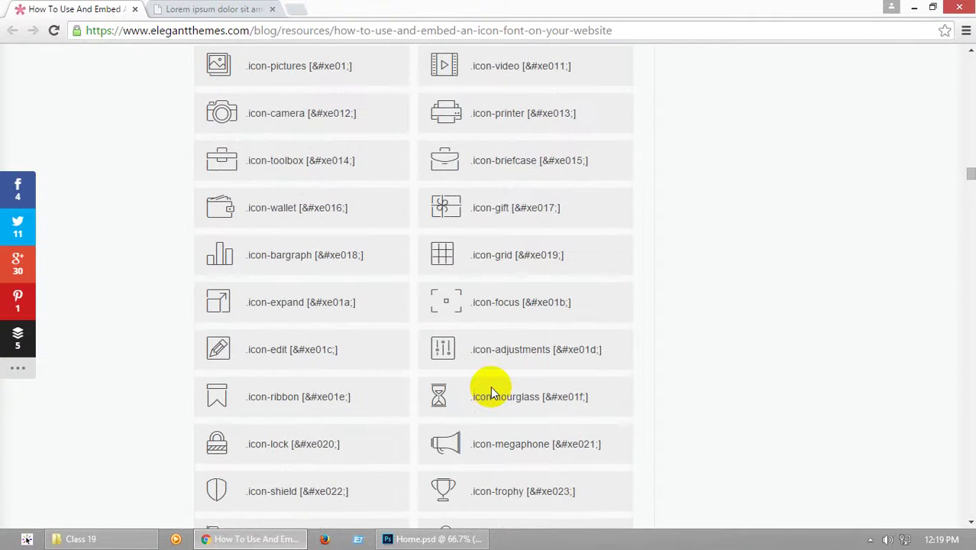
left_click(220, 111)
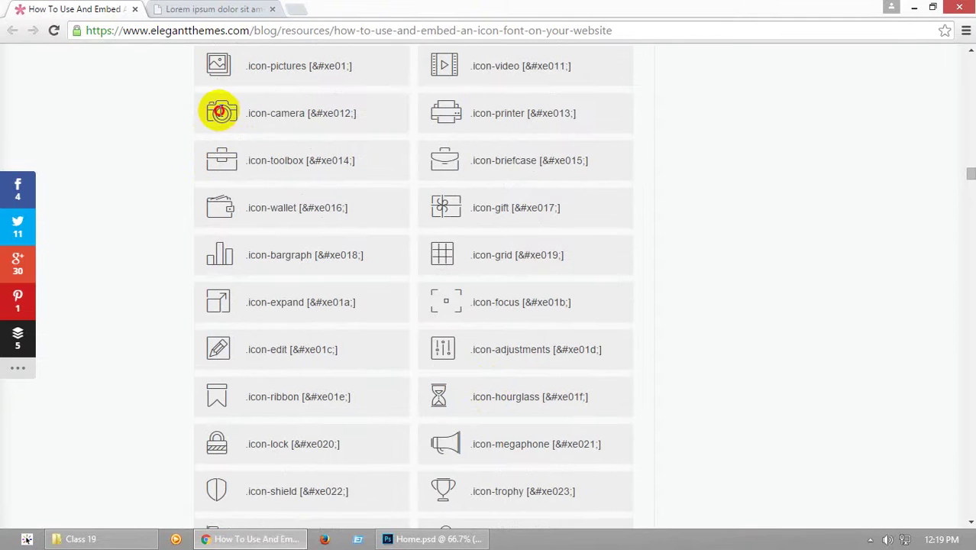
Return to Photoshop, collapse group 2 and change the title in group 3 to "Product Photography"
left_click(416, 538)
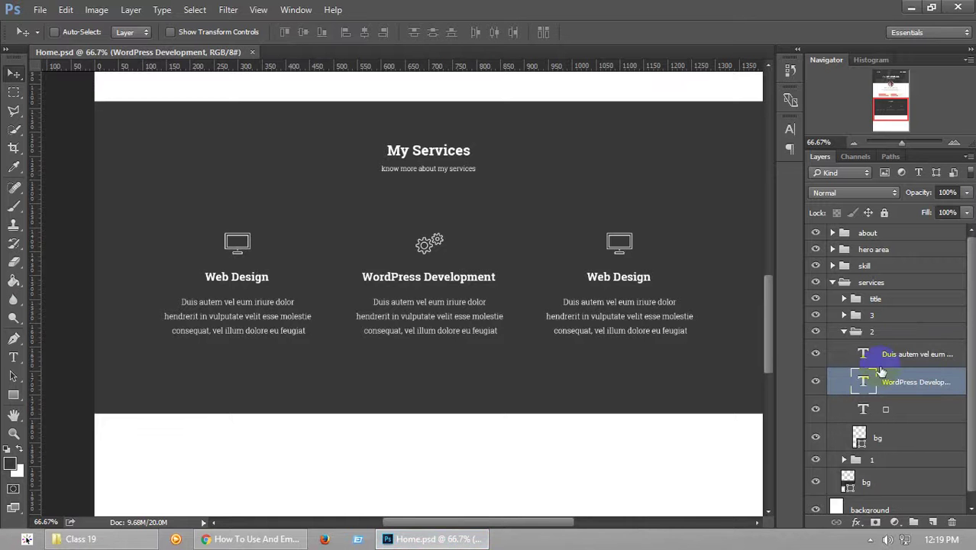
left_click(845, 331)
left_click(844, 314)
double_click(863, 365)
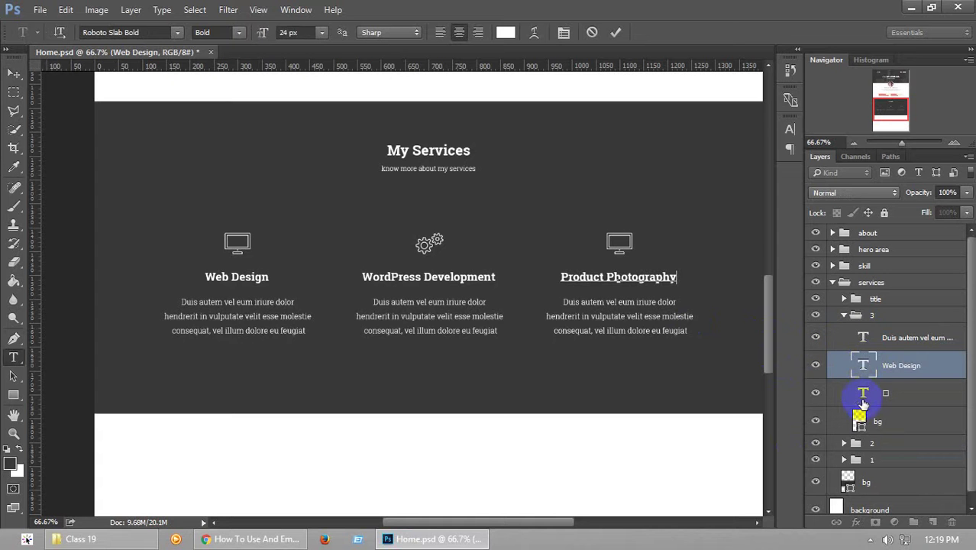
Replace the monitor icon in group 3 with the copied camera icon and collapse the group
left_click(863, 402)
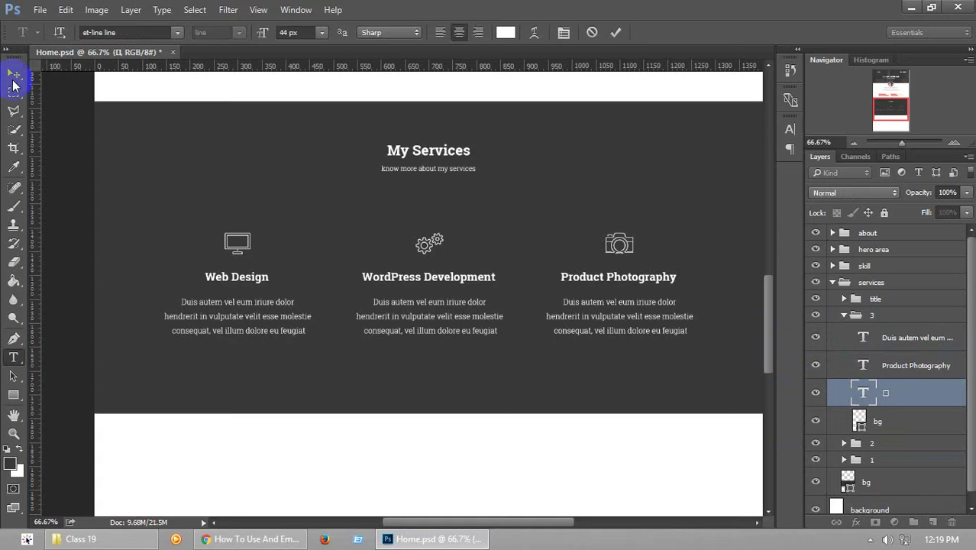
left_click(13, 73)
mouse_move(767, 355)
left_mouse_down()
mouse_move(764, 211)
mouse_move(763, 388)
mouse_move(784, 360)
left_mouse_up()
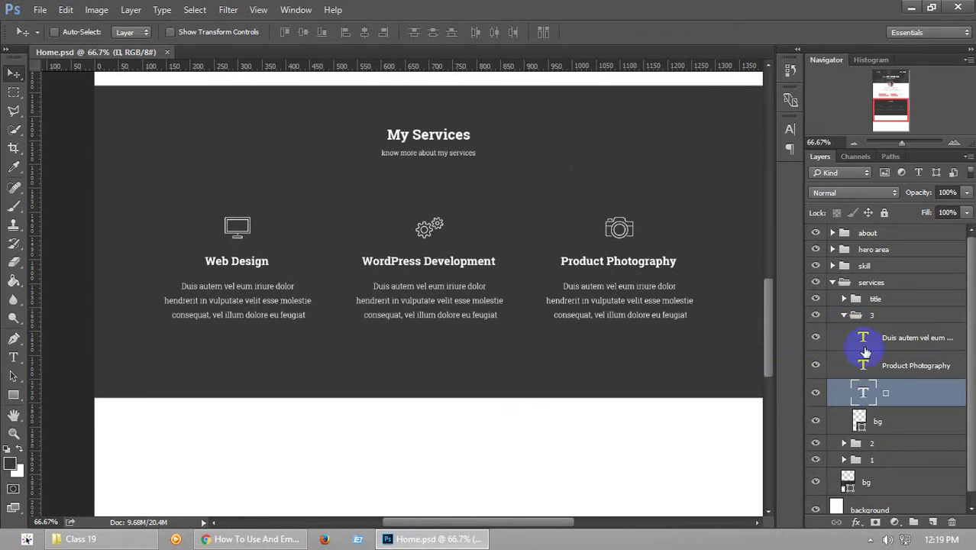
left_click(844, 315)
Add a drop shadow to group 2's bg layer with global light off, 32% opacity, 0 px distance and 38 px size
left_click(844, 331)
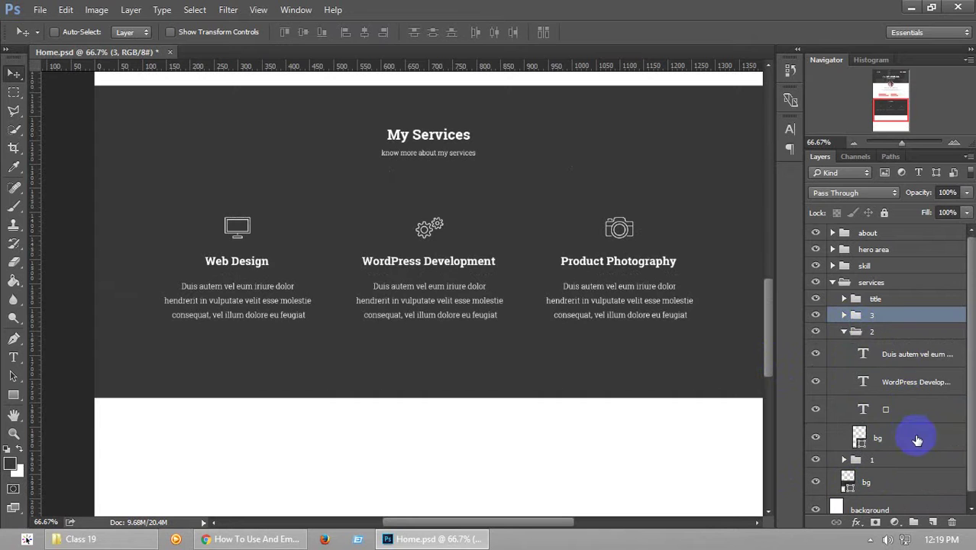
double_click(911, 439)
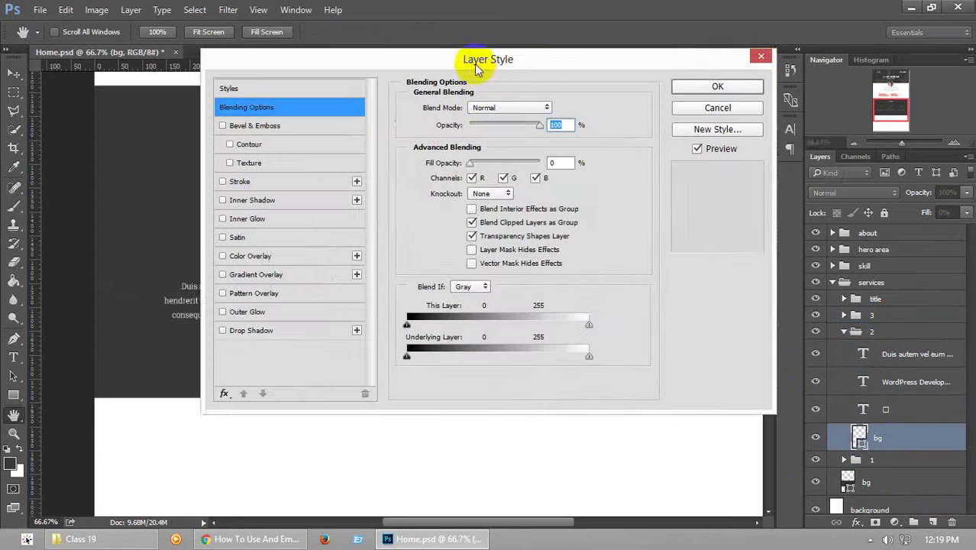
left_click_drag(474, 61, 827, 67)
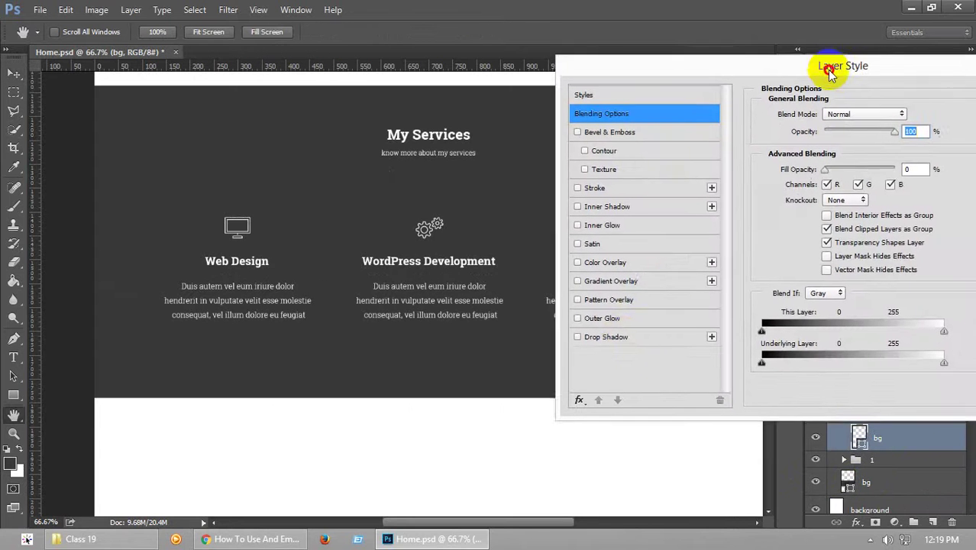
left_click(620, 338)
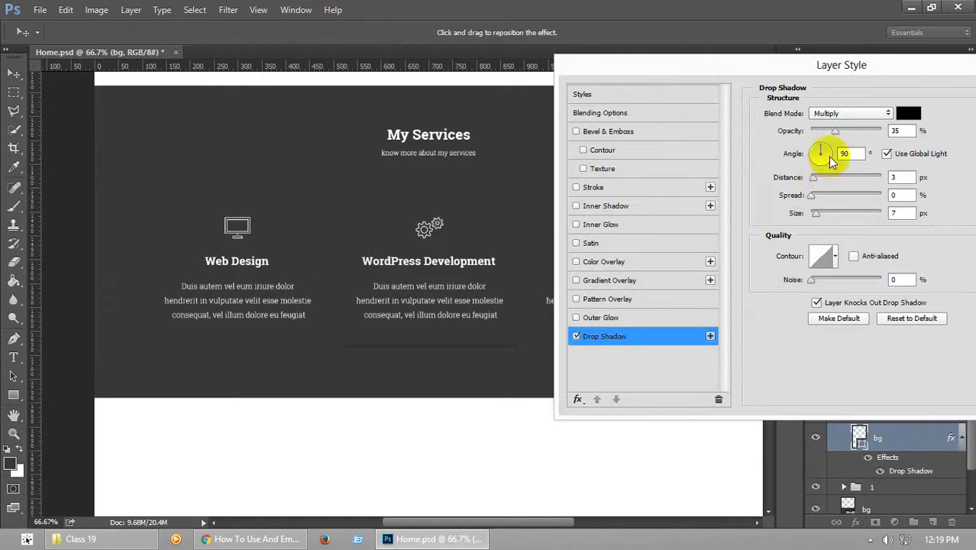
left_click(886, 154)
left_click(811, 179)
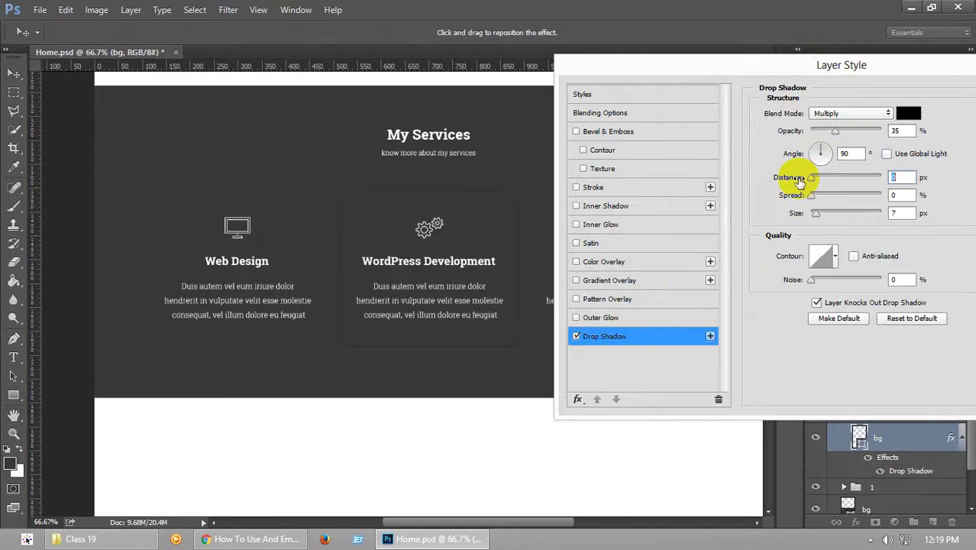
left_click(825, 216)
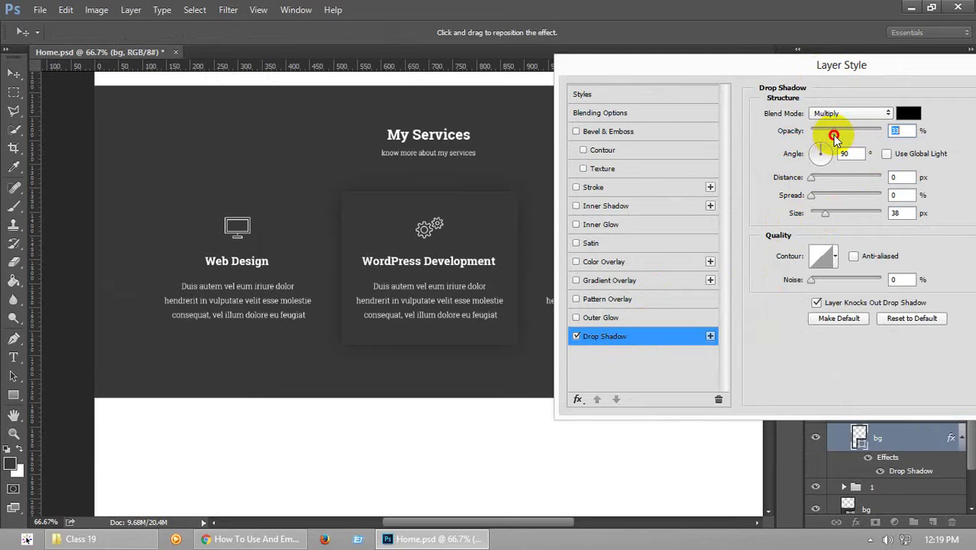
left_click_drag(821, 64, 581, 44)
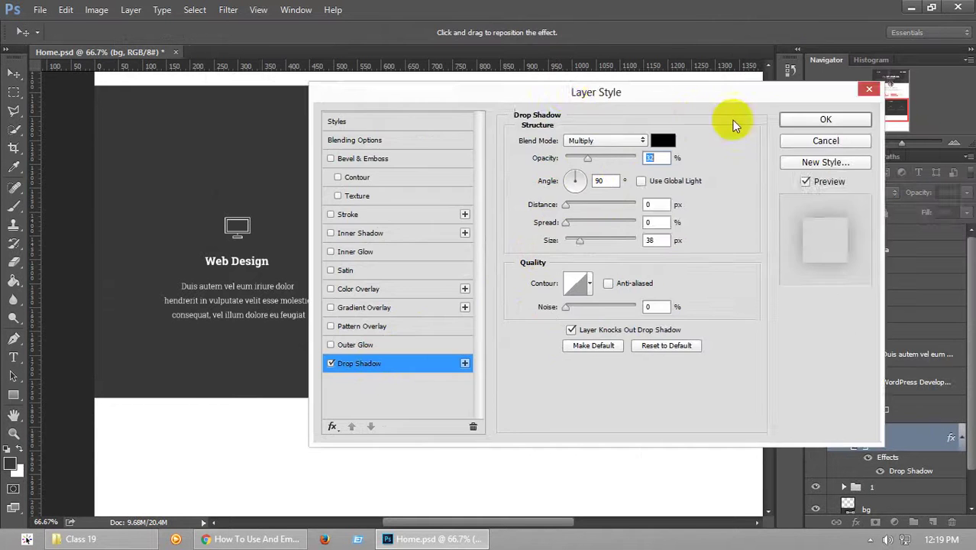
left_click(813, 121)
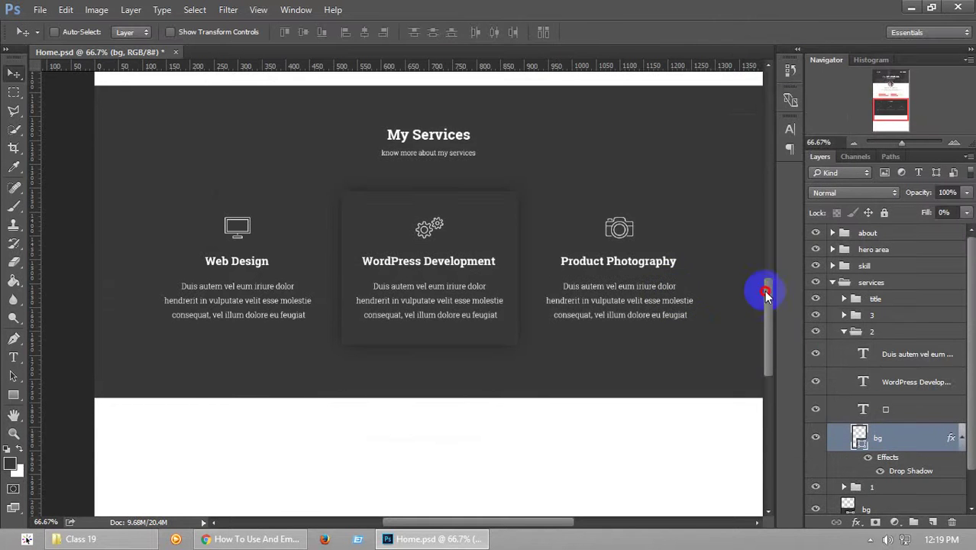
Set the foreground color to the red sampled from the HTML skill bar
mouse_move(766, 290)
left_mouse_down()
mouse_move(773, 196)
mouse_move(774, 292)
left_mouse_up()
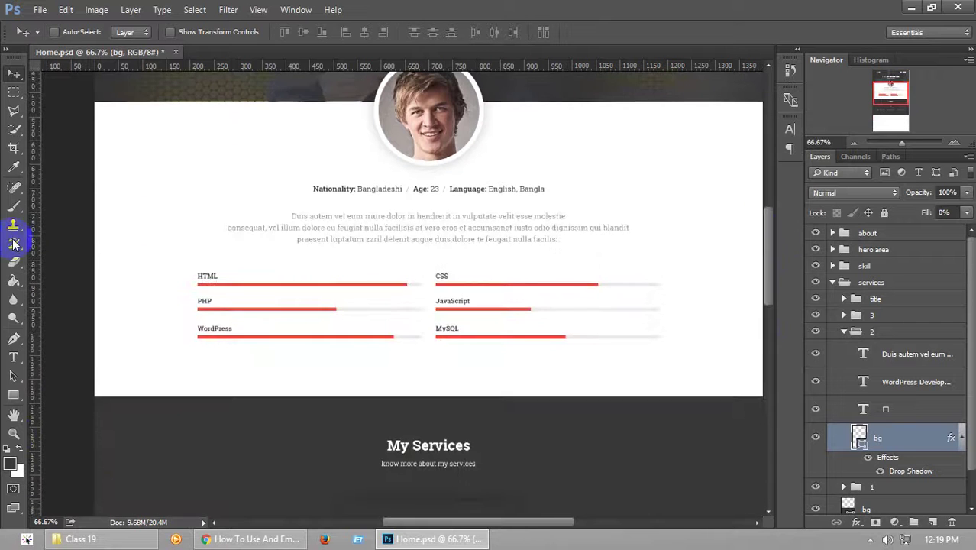
left_click(9, 463)
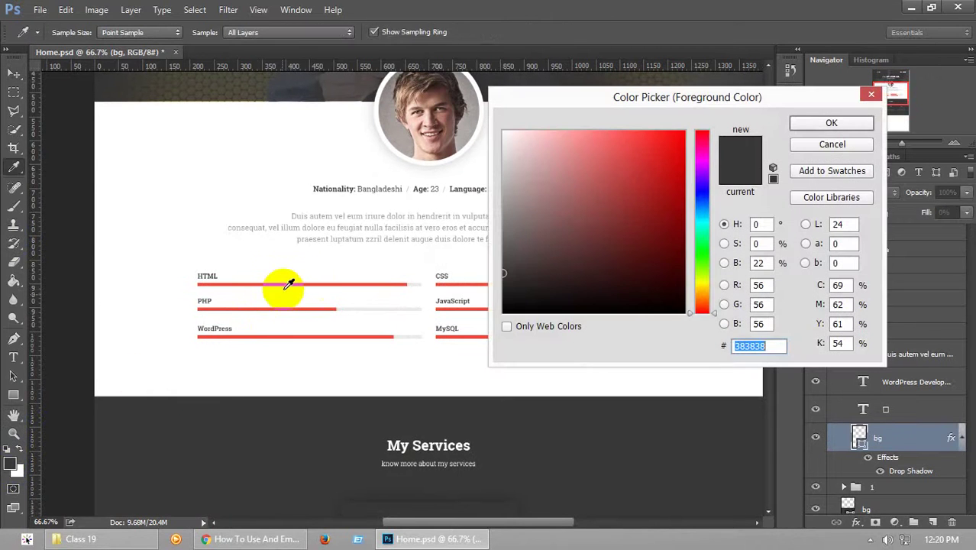
left_click(287, 281)
left_click(829, 123)
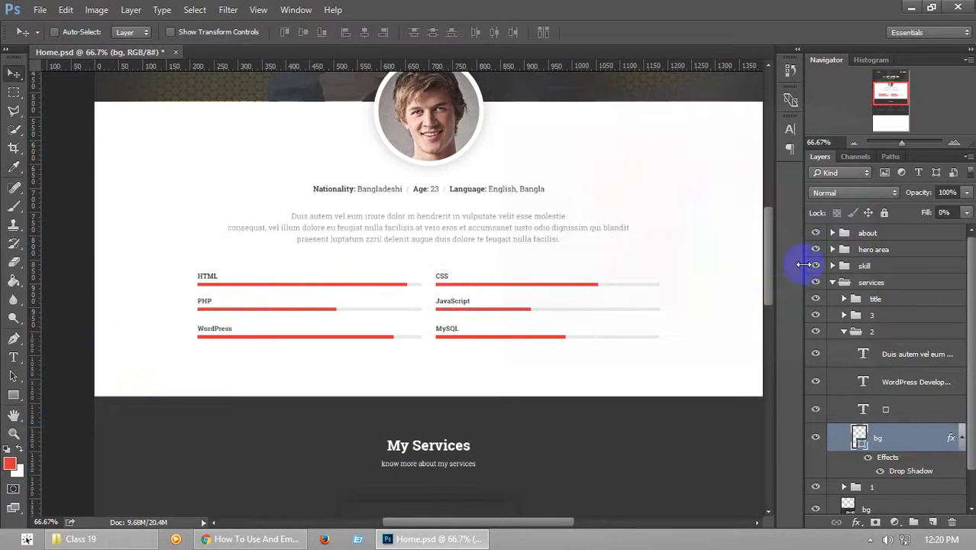
Recolor the gears icon in group 2 with the red foreground color, ed4836
left_click_drag(774, 263, 764, 344)
double_click(863, 411)
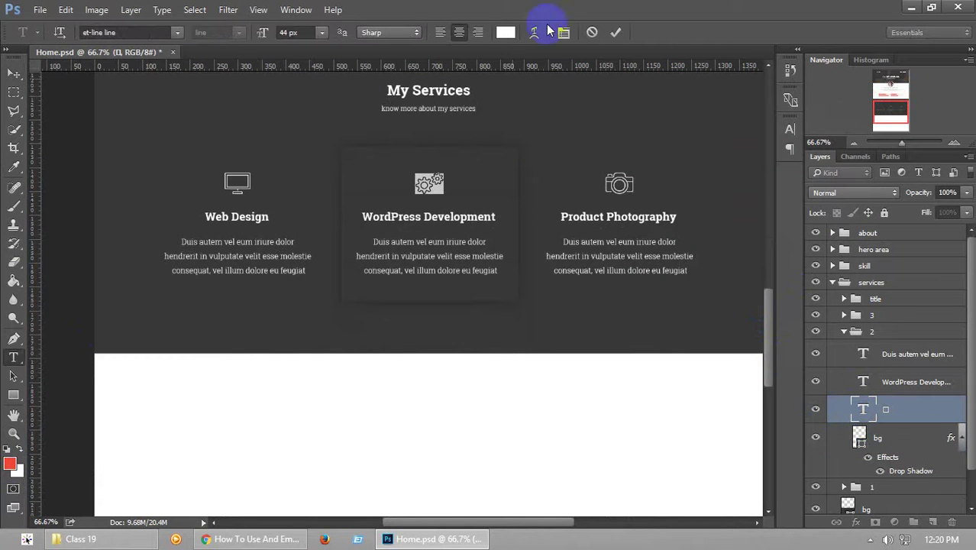
left_click(505, 32)
left_click(10, 460)
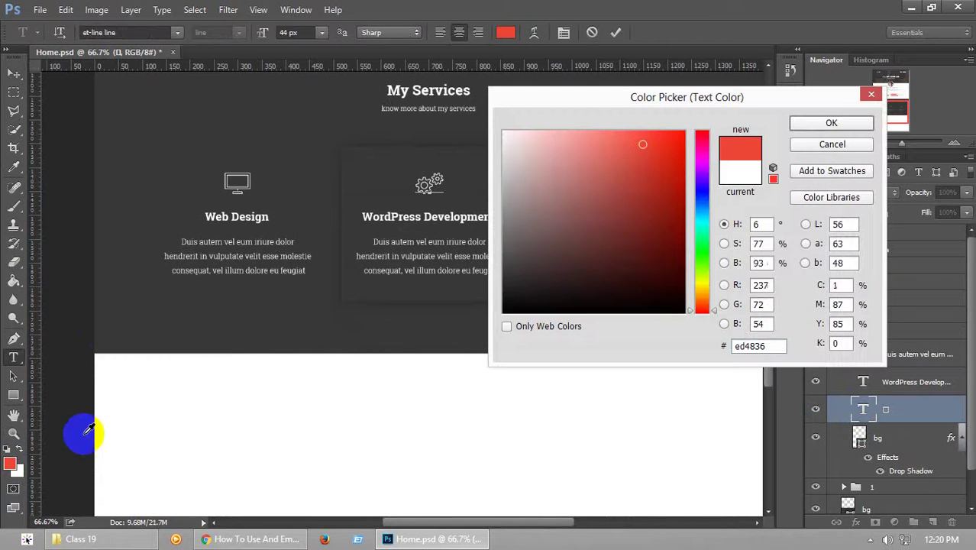
left_click(831, 123)
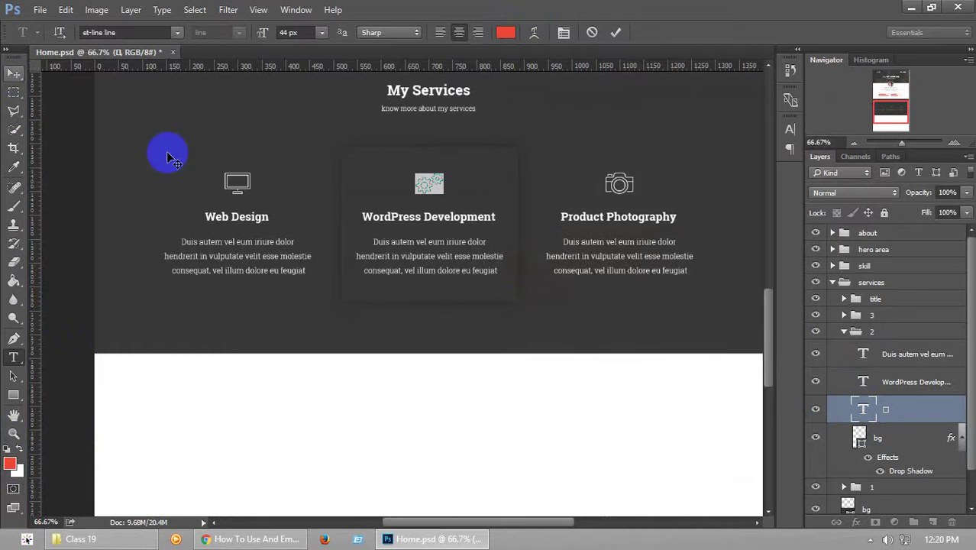
double_click(863, 382)
left_click(504, 33)
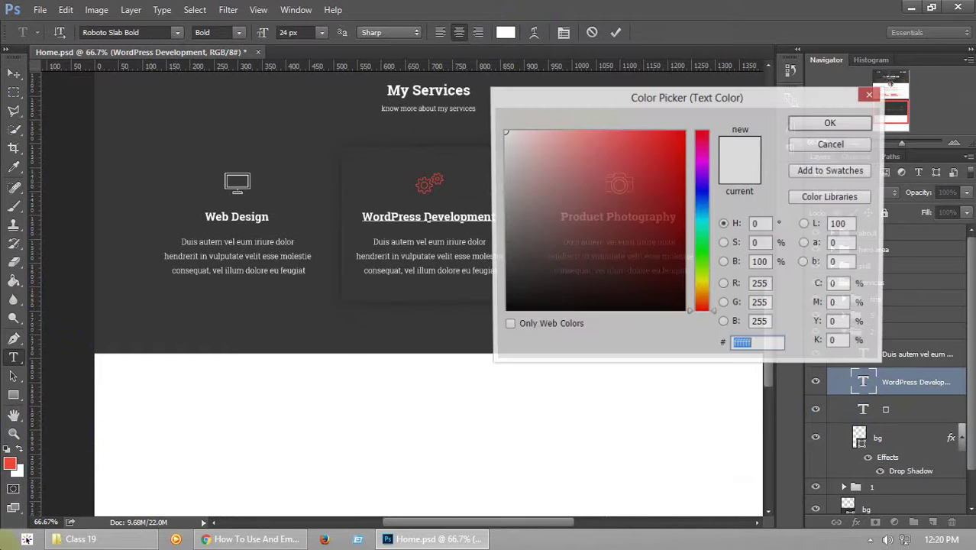
left_click(11, 460)
left_click(806, 144)
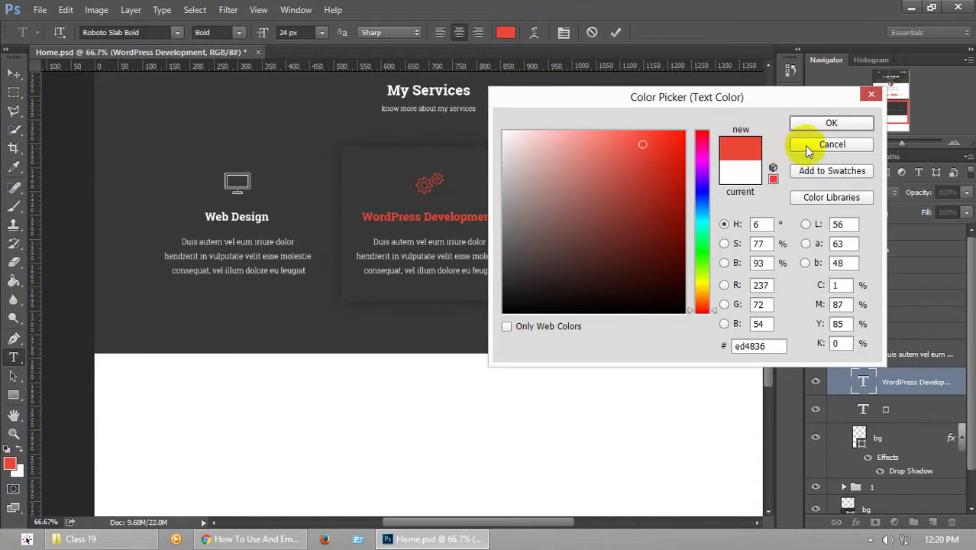
left_click(10, 74)
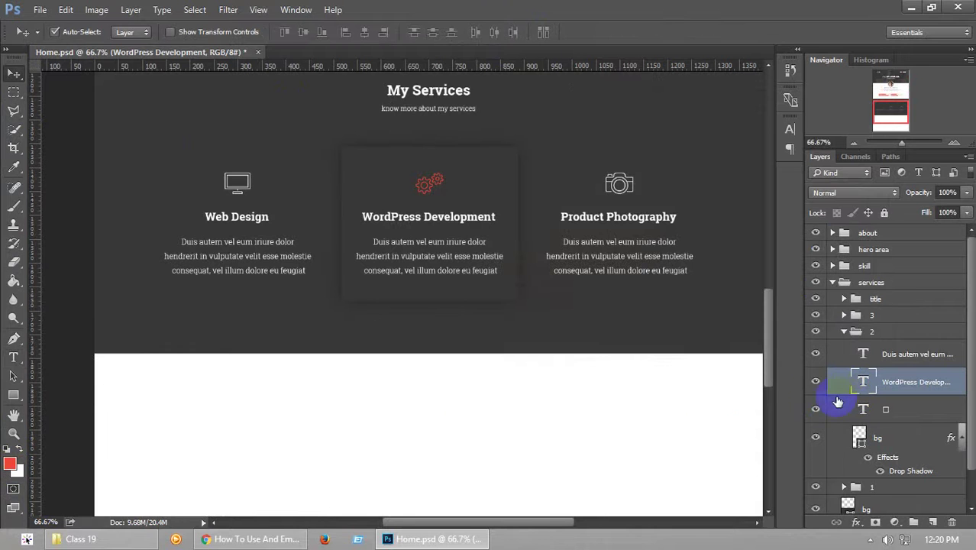
Collapse group 2 and put groups 1, 2 and 3 into a new group named all
left_click_drag(767, 378, 771, 344)
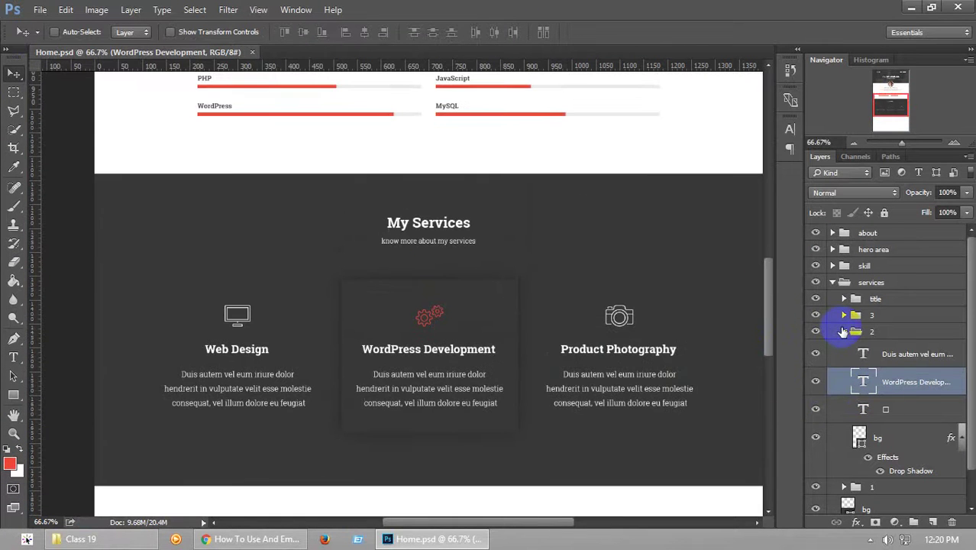
left_click(844, 330)
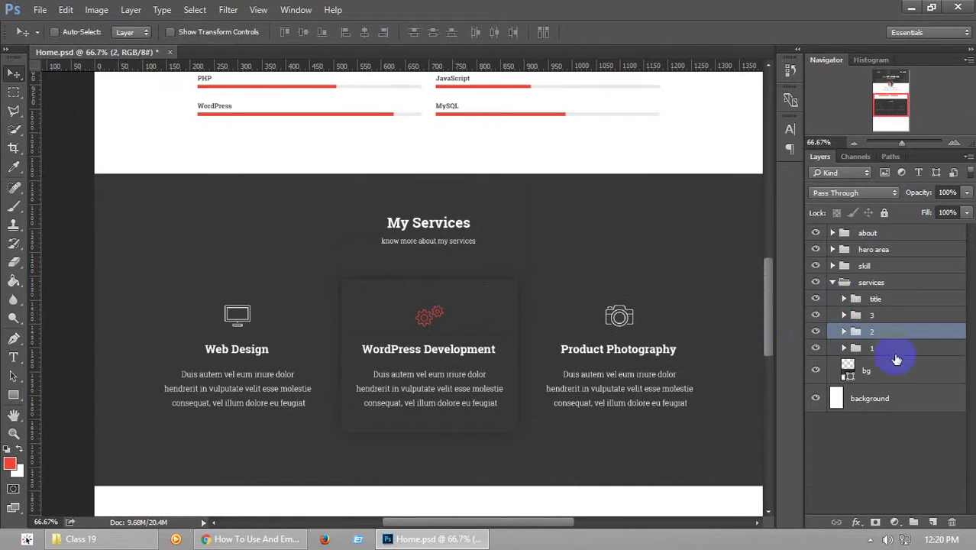
left_click(892, 348, "shift")
left_click(887, 316, "shift")
key("ctrl+g")
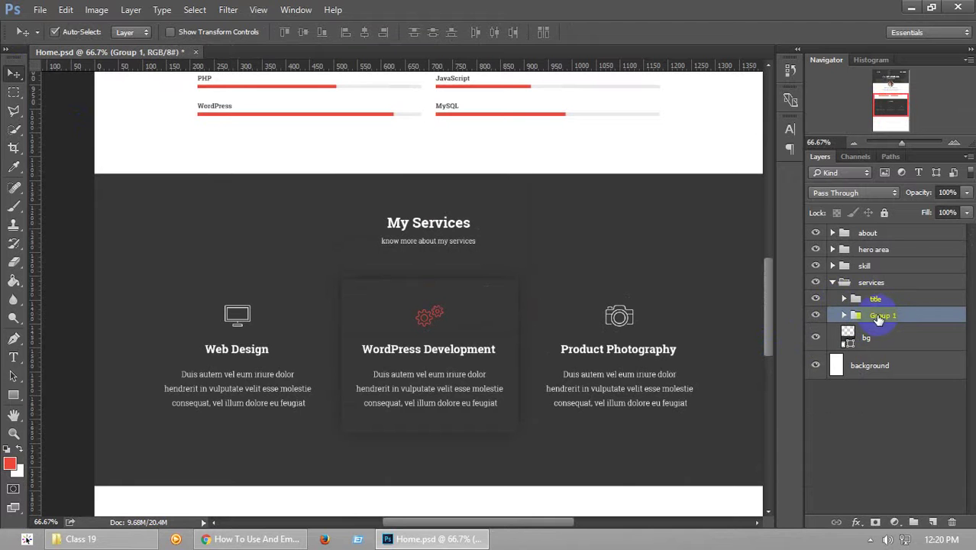
left_click(878, 321)
type("all")
key("Return")
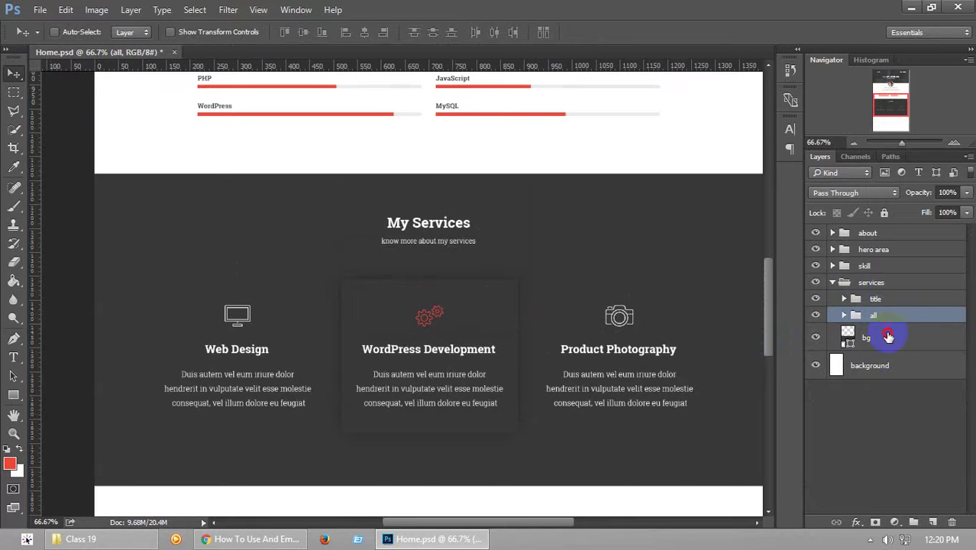
Extend the bottom edge of the services section's bg shape downward by about 20 px
left_click(878, 338)
key("ctrl+t")
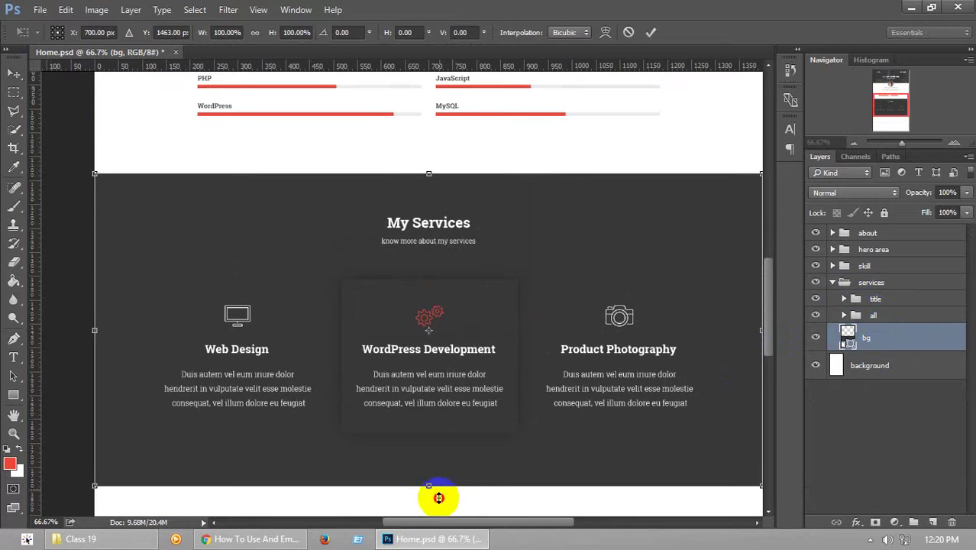
left_click_drag(438, 498, 436, 501)
key("Return")
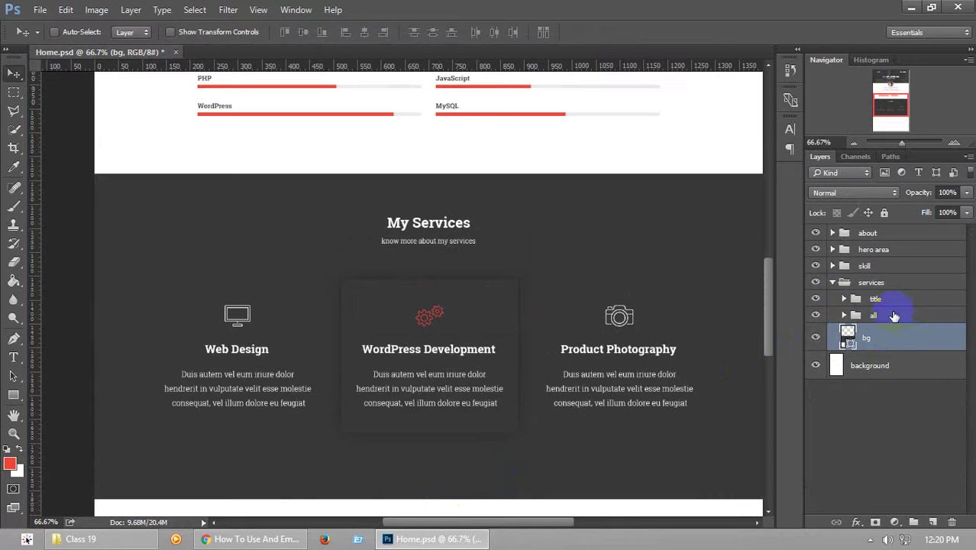
Nudge the all group vertically until the three boxes sit slightly higher beneath the My Services heading
left_click(893, 316)
key("Down")
key("Down")
key("Down")
key("Down")
key("Down")
key("Down")
key("Down")
key("Down")
key("Down")
key("Down")
key("Down")
key("Down")
key("Down")
key("Down")
key("Down")
key("Down")
key("Down")
key("Down")
key("Down")
key("Down")
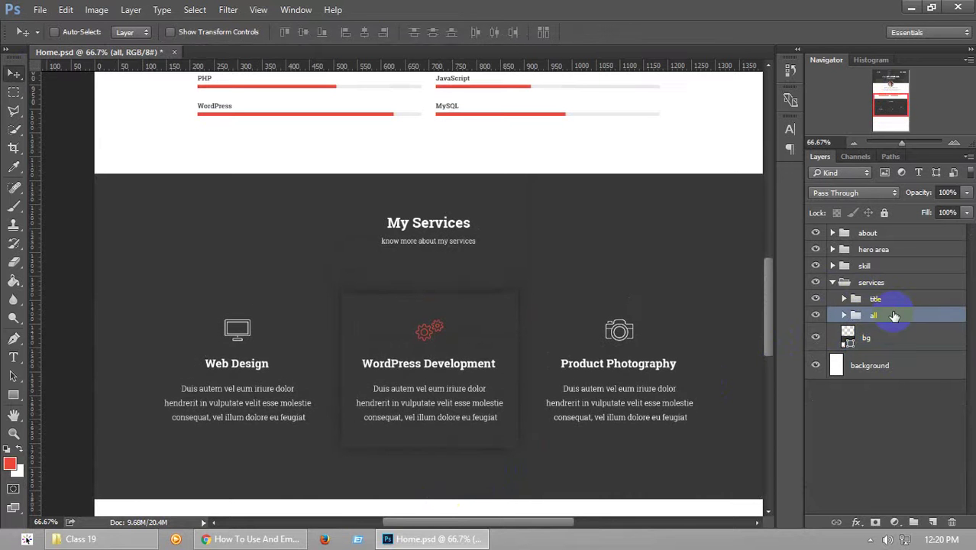
key("Up")
key("Up")
key("Up")
key("Up")
key("Up")
key("Up")
key("Up")
key("Up")
key("Up")
key("Up")
key("Up")
key("Up")
key("Up")
key("Up")
key("Up")
key("Up")
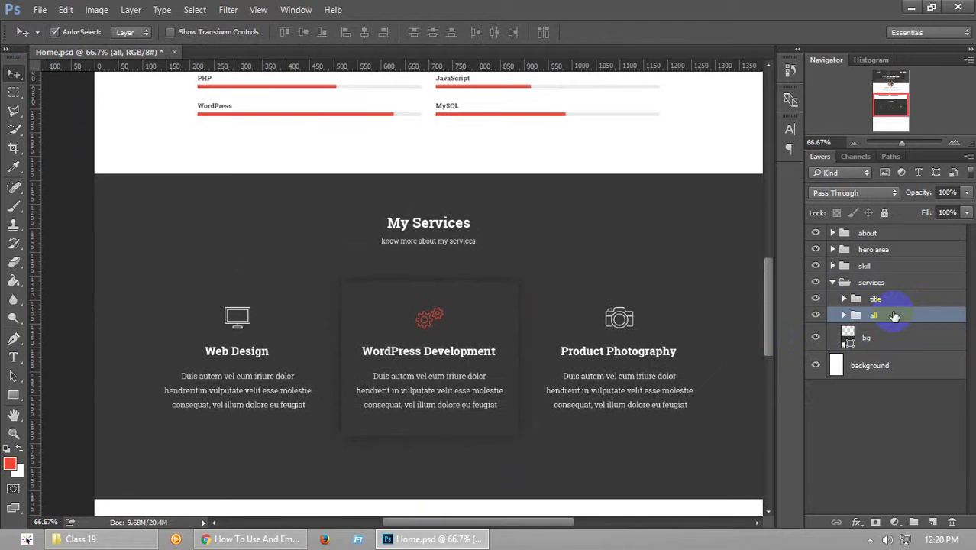
key("Up")
key("Up")
key("Up")
key("Up")
key("Up")
key("Up")
key("Up")
key("Up")
key("Up")
key("Up")
key("Up")
key("Up")
key("Up")
key("Up")
key("Up")
key("Up")
key("Up")
key("Up")
key("Up")
key("Up")
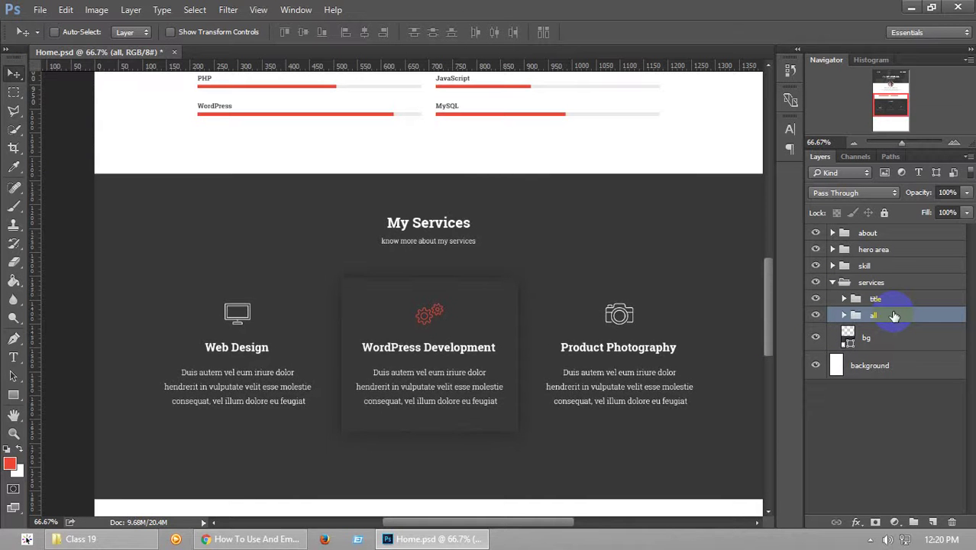
key("Down")
key("Down")
key("Down")
key("Down")
key("Down")
key("Down")
key("Down")
key("Down")
key("Down")
key("Down")
key("Down")
key("Down")
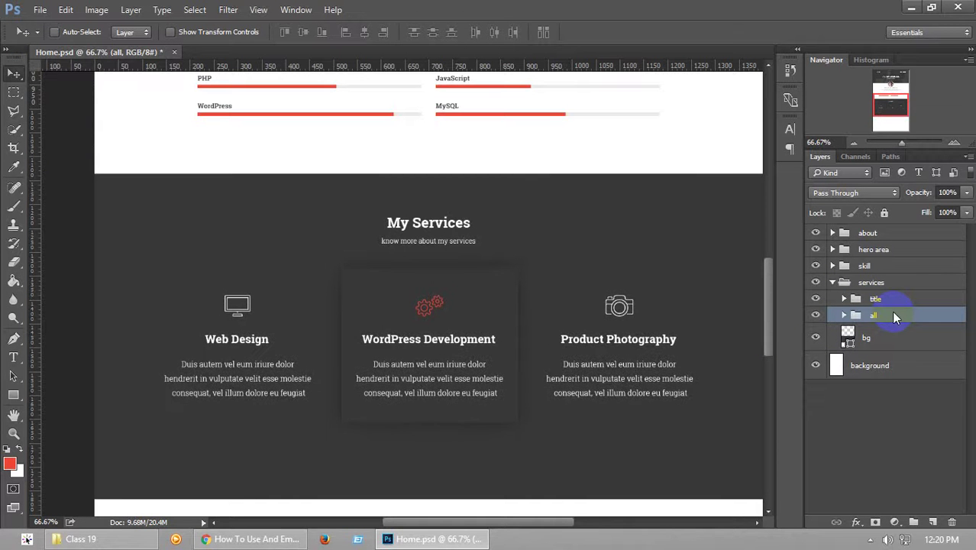
key("Down")
key("Down")
key("Down")
key("Down")
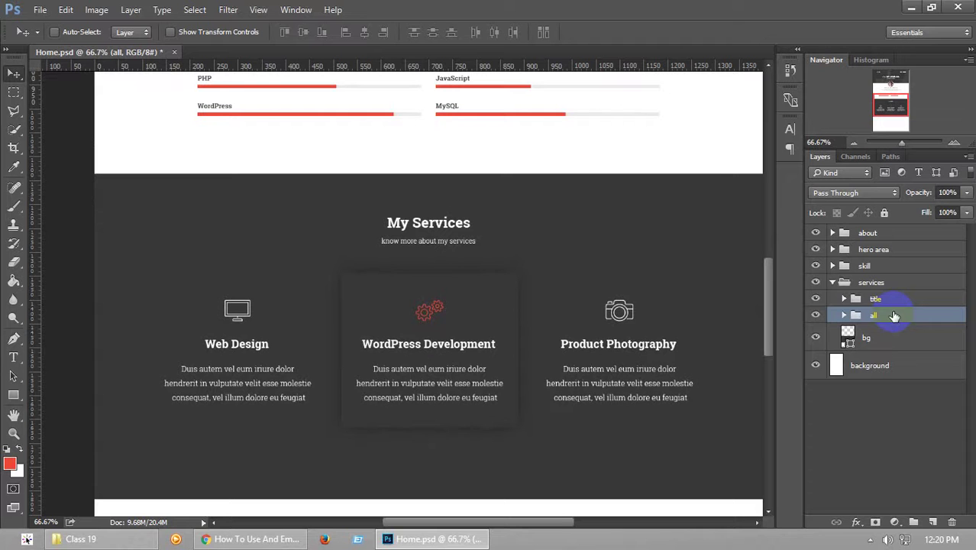
Shorten the services section's bg shape by about 25 px from its bottom edge and save the document
left_click(892, 337)
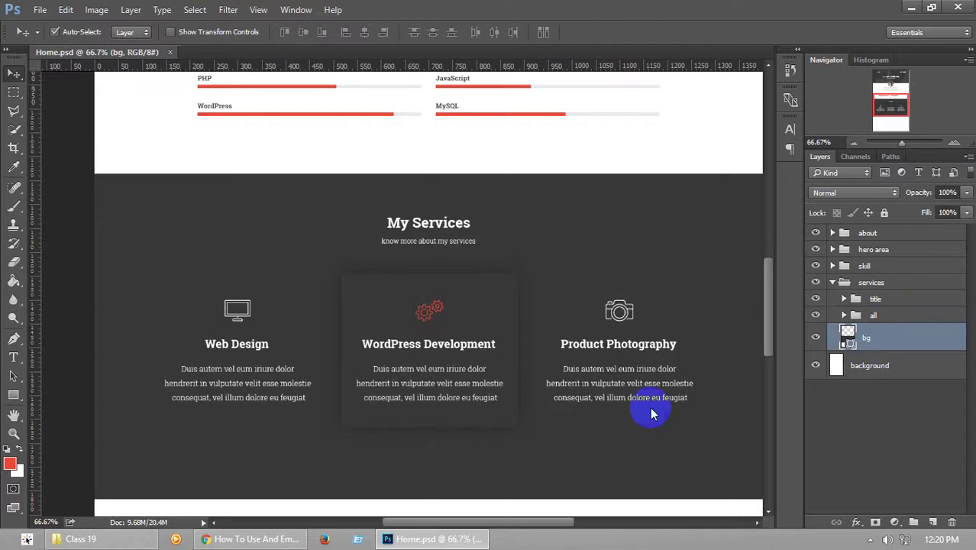
key("ctrl+t")
left_click_drag(428, 499, 440, 482)
key("Return")
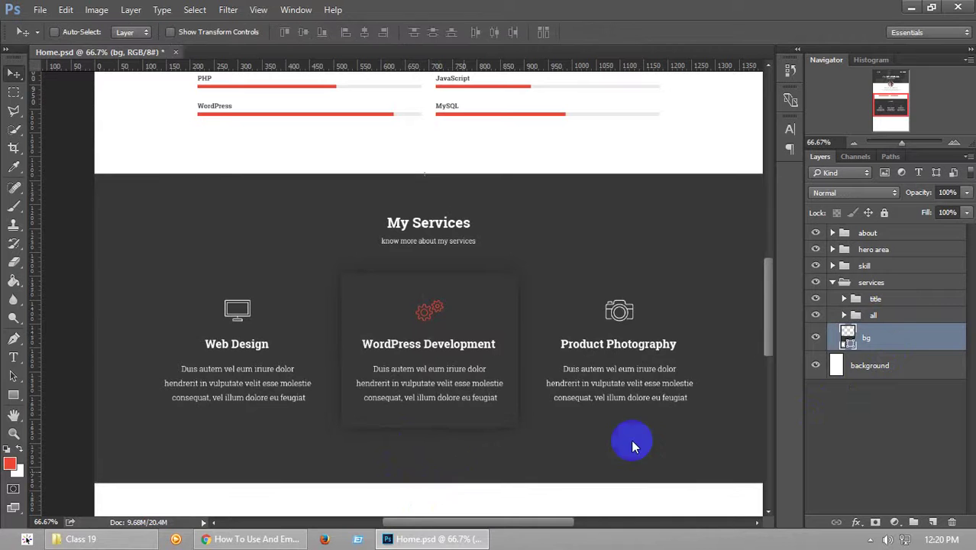
key("ctrl+s")
Set the fill of the bg layer in group 2, inside the all group, to 0%
mouse_move(761, 374)
left_mouse_down()
mouse_move(772, 313)
mouse_move(767, 356)
left_mouse_up()
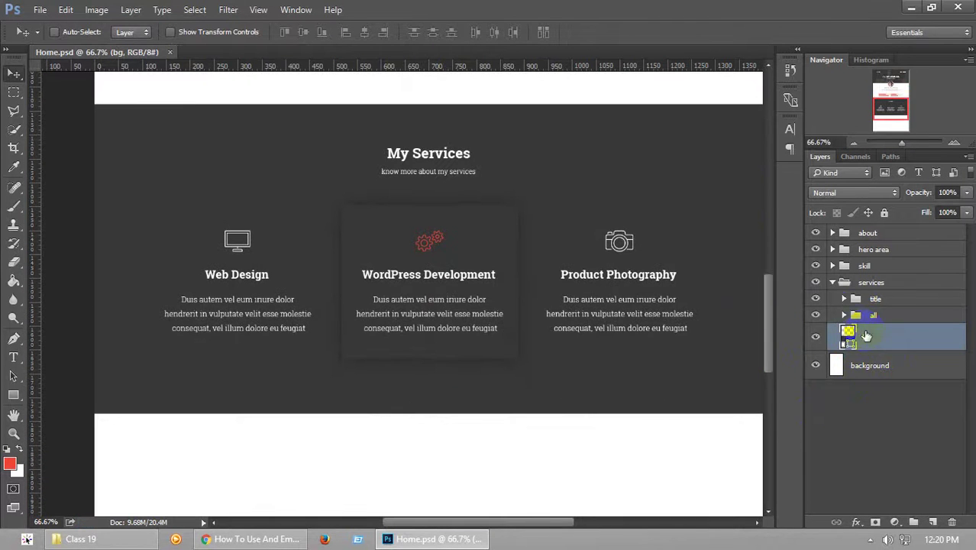
left_click(843, 315)
left_click(856, 349)
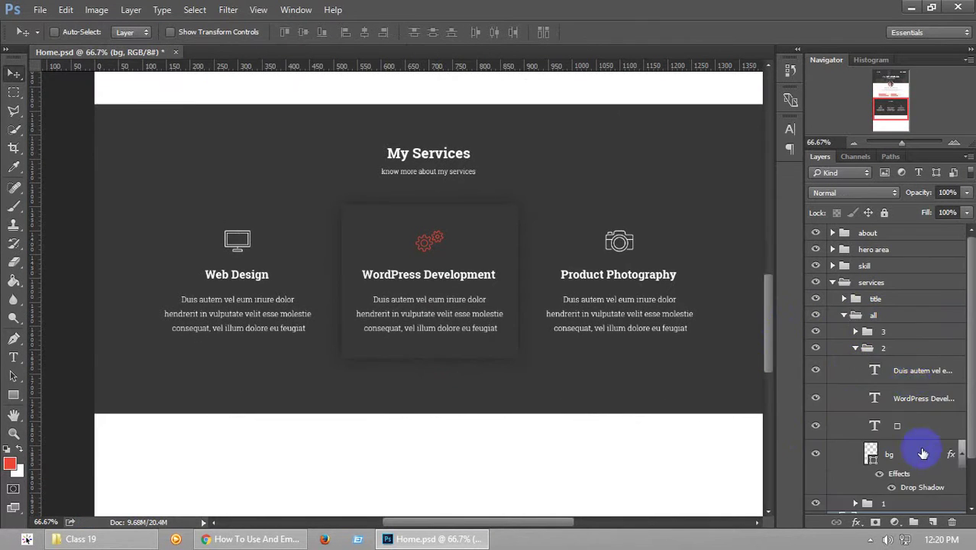
left_click(922, 452)
left_click_drag(966, 212, 939, 233)
Add a diagonal-line pattern overlay at 3% opacity and 100% scale to group 2's bg layer
left_click(954, 142)
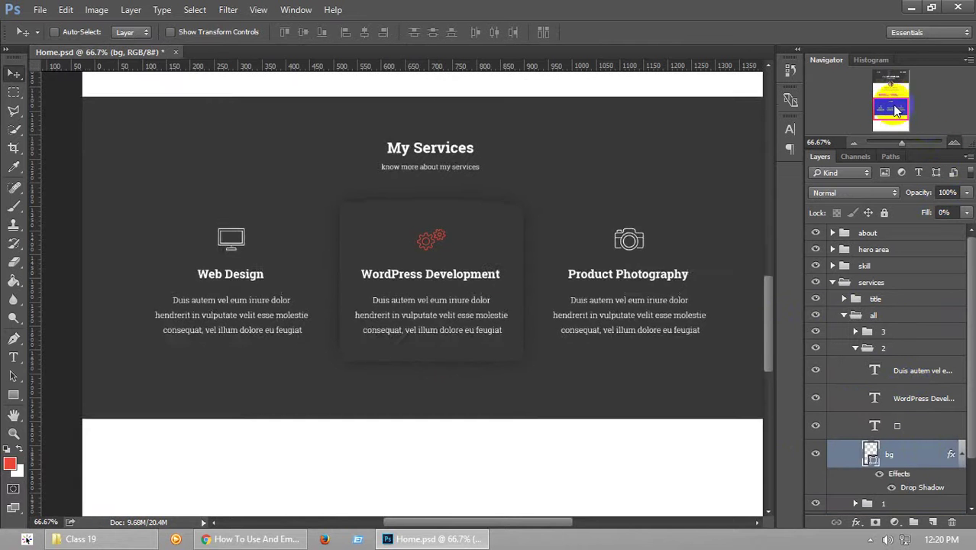
left_click_drag(884, 107, 886, 108)
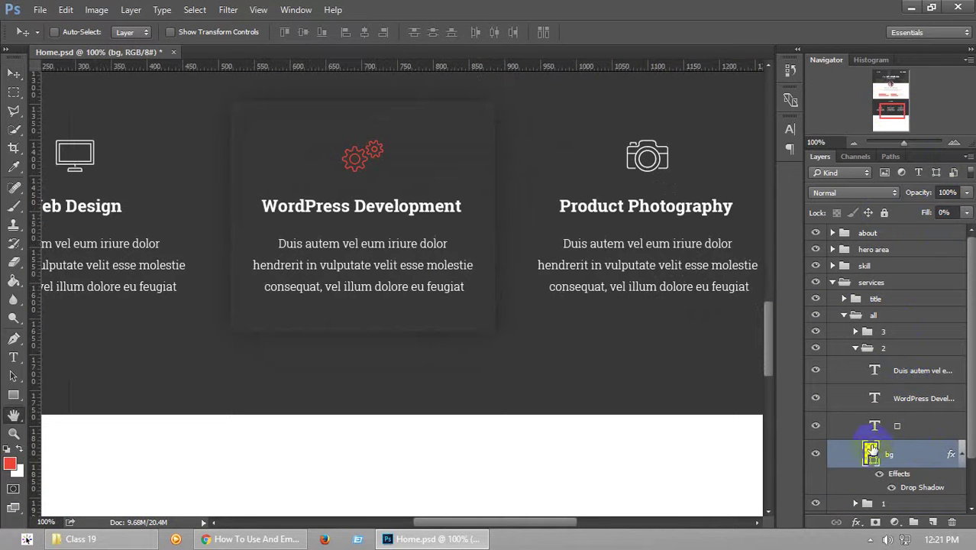
double_click(912, 446)
left_click(362, 326)
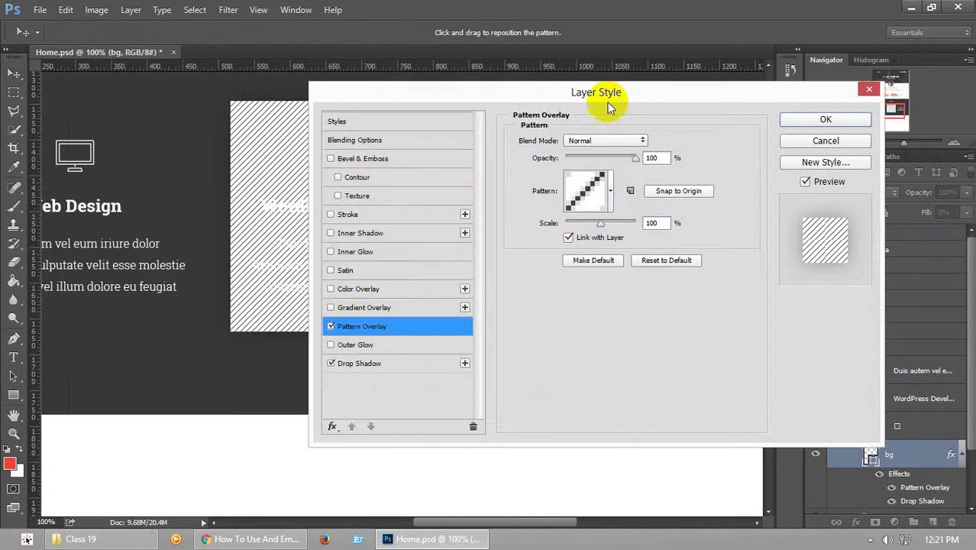
left_click_drag(605, 93, 751, 151)
left_click_drag(780, 220, 716, 220)
left_click(947, 179)
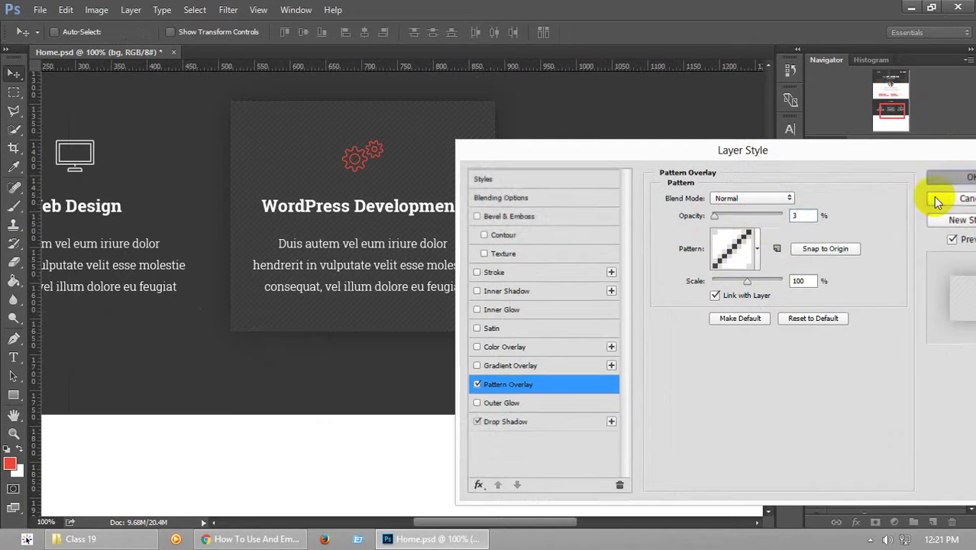
Review the My Services section and the empty space below it at 50% zoom
left_click(851, 144)
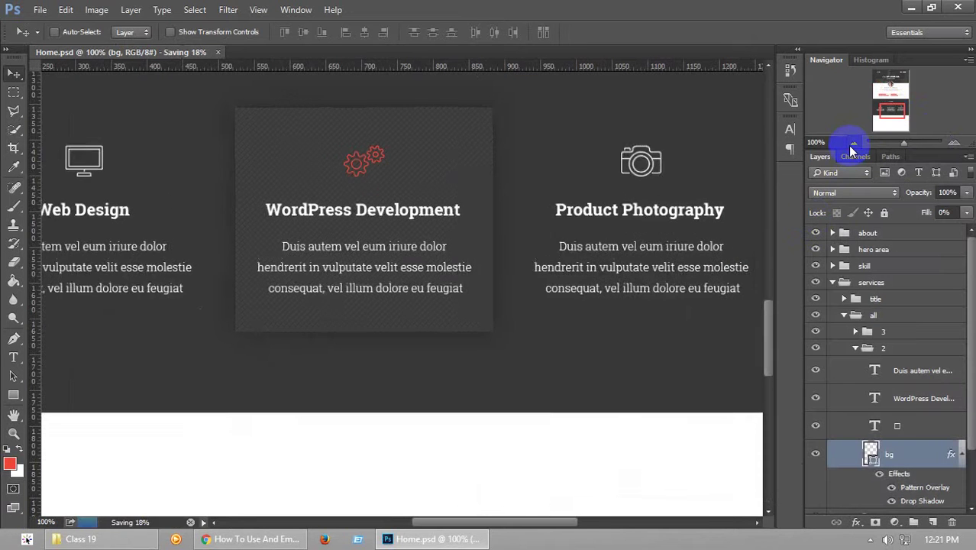
mouse_move(895, 113)
left_mouse_down()
mouse_move(886, 106)
mouse_move(903, 94)
mouse_move(903, 111)
left_mouse_up()
left_click(853, 142)
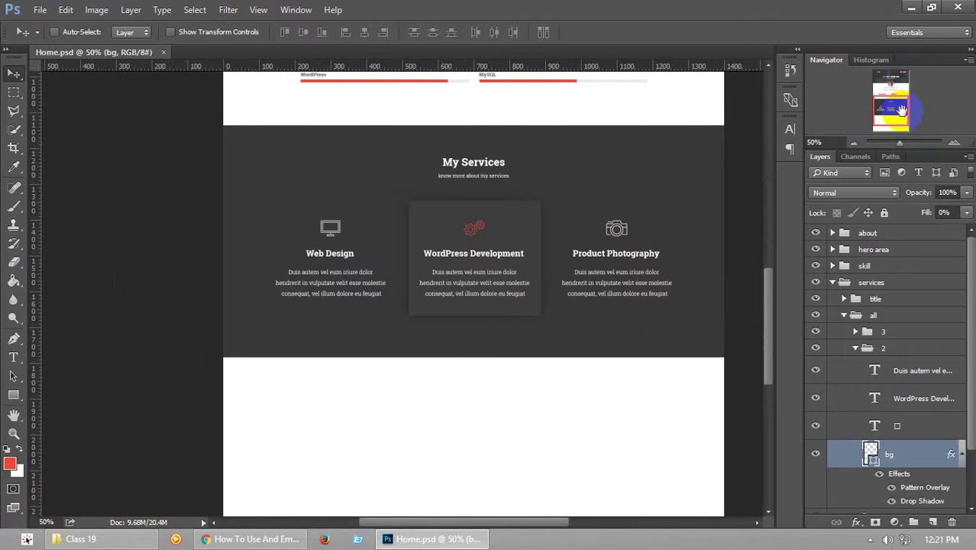
mouse_move(902, 111)
left_mouse_down()
mouse_move(892, 90)
mouse_move(898, 114)
left_mouse_up()
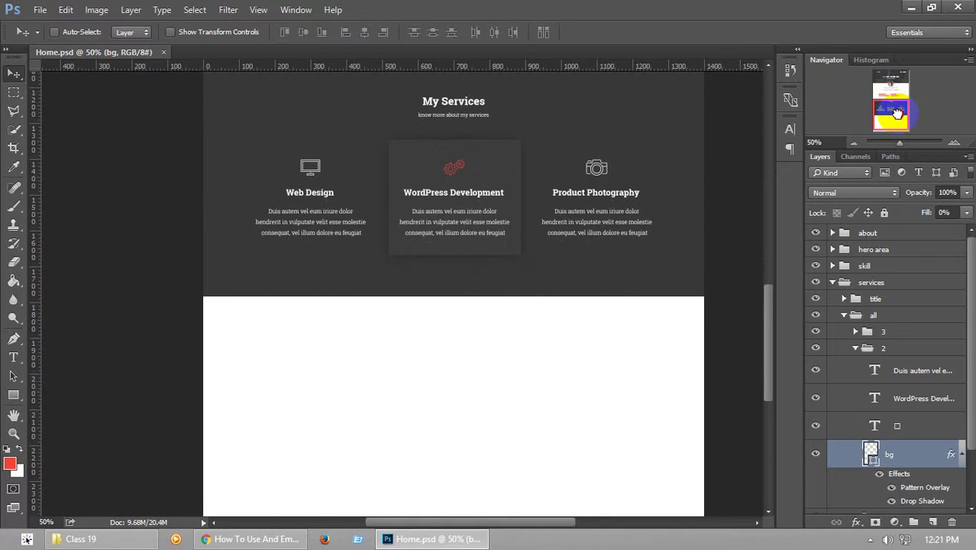
left_click_drag(898, 114, 897, 114)
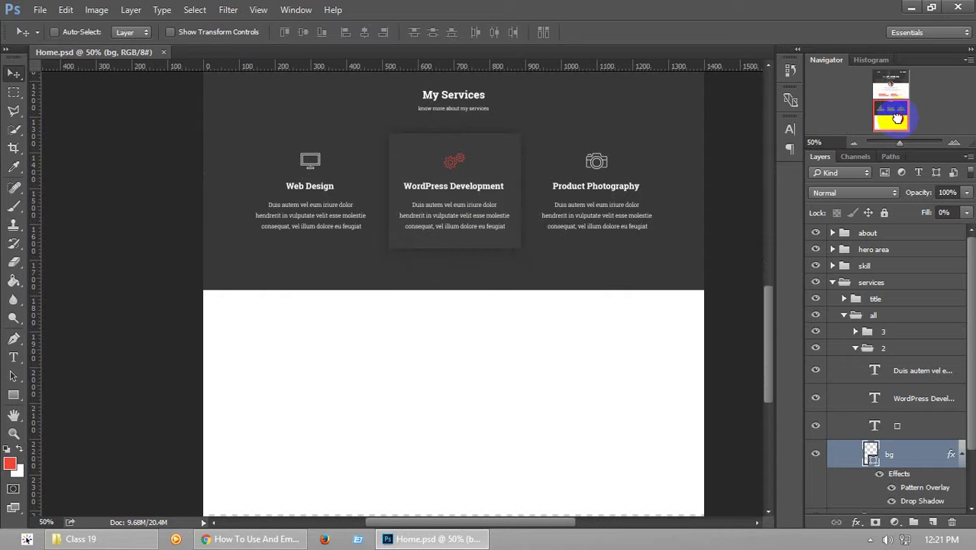
left_click_drag(897, 117, 898, 99)
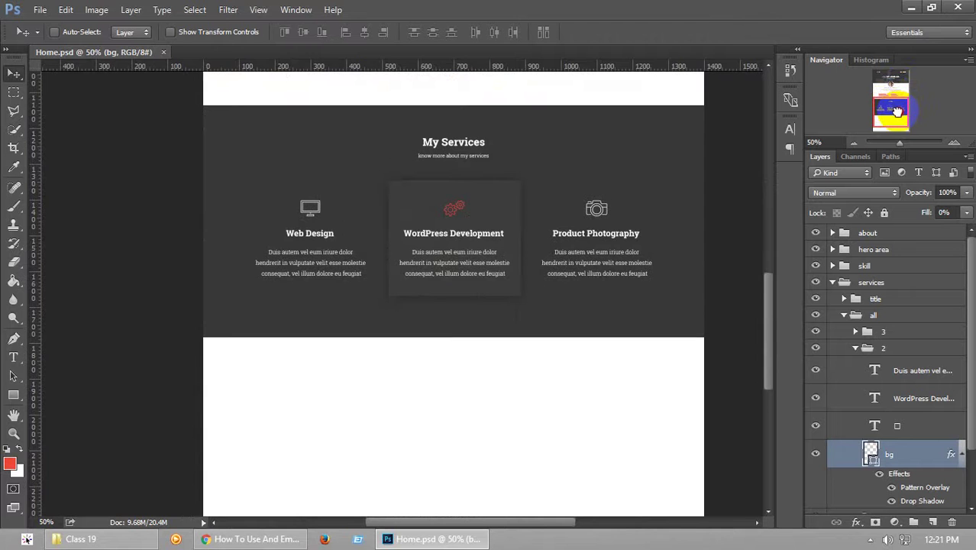
mouse_move(897, 112)
left_mouse_down()
mouse_move(896, 86)
mouse_move(895, 113)
left_mouse_up()
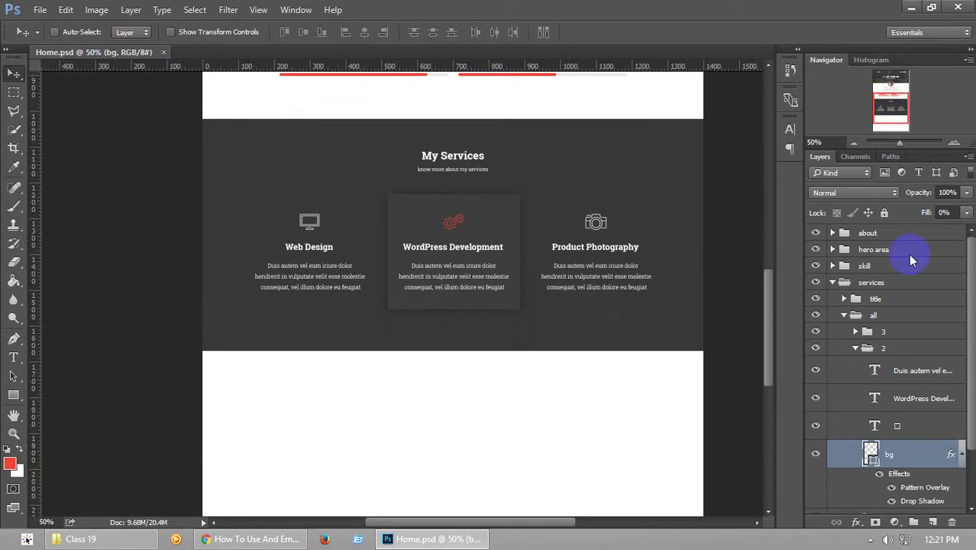
Collapse the services groups and create a new group named how directly above the background layer
left_click(855, 347)
left_click(844, 315)
left_click(832, 282)
left_click(885, 304)
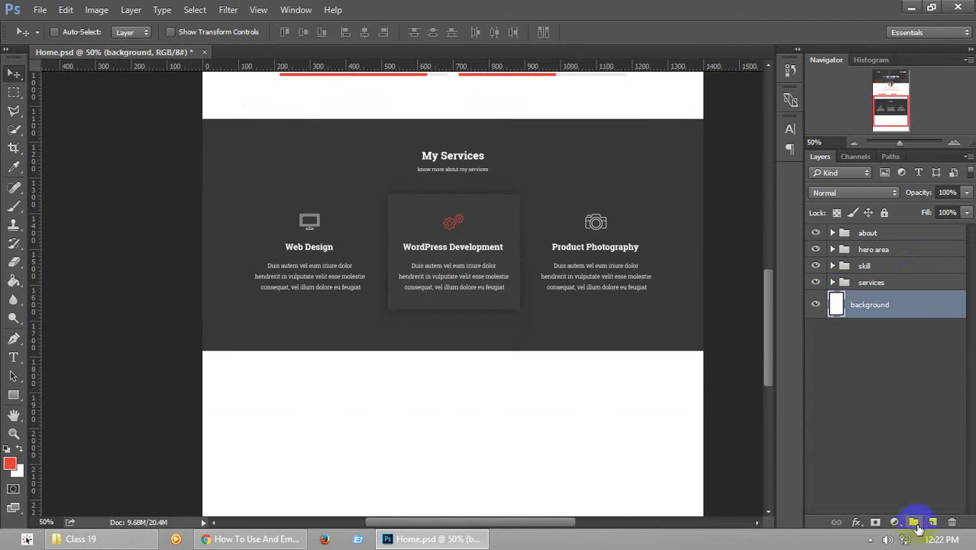
key("ctrl+g")
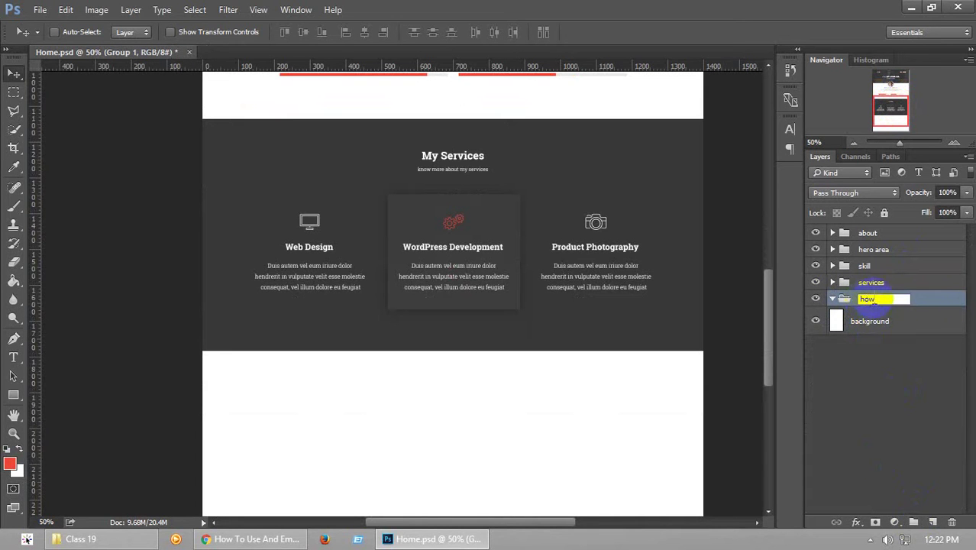
left_click(867, 300)
type("how")
key("Return")
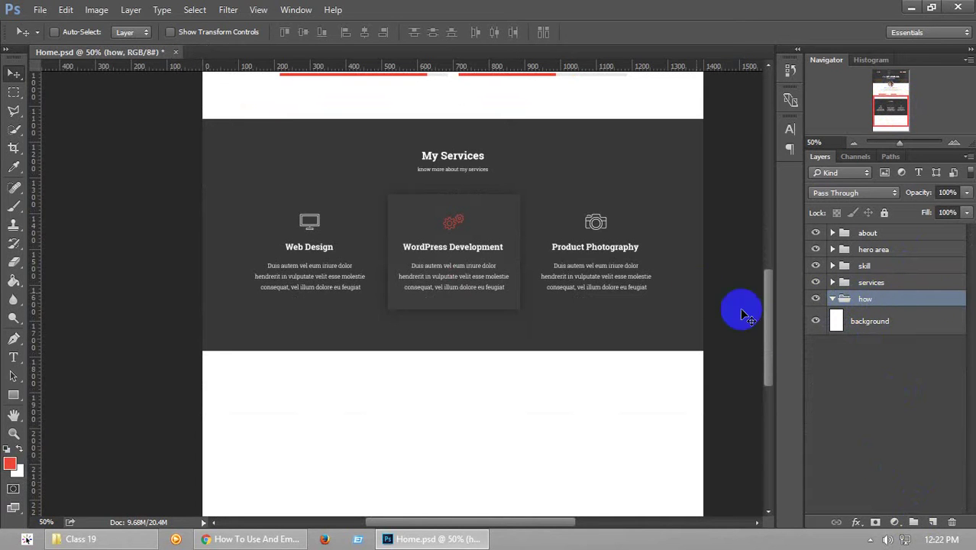
Stretch the background layer's bottom edge down to the canvas edge, making it about 2423 px high
scroll(762, 349, "down", 2)
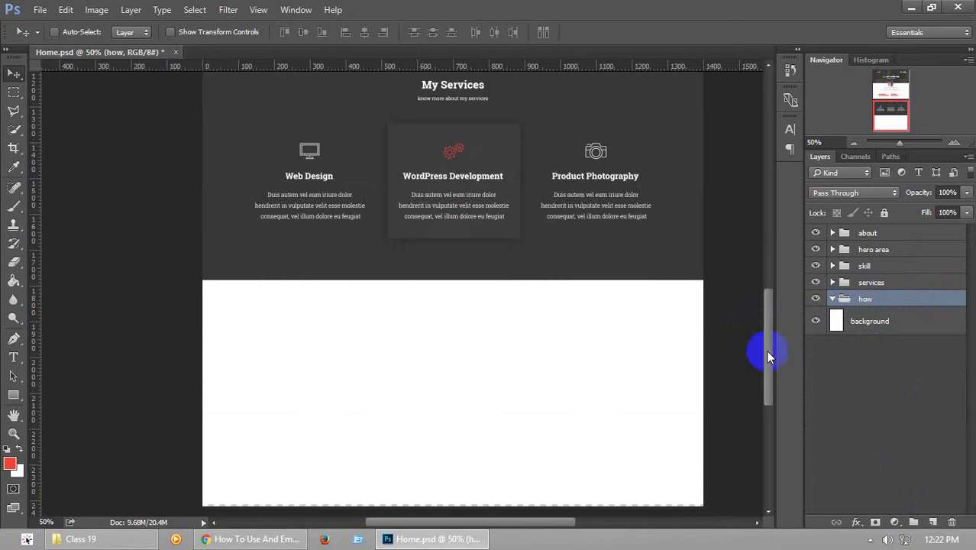
scroll(767, 355, "down", 1)
left_click(863, 322)
key("ctrl+t")
left_click_drag(453, 465, 453, 469)
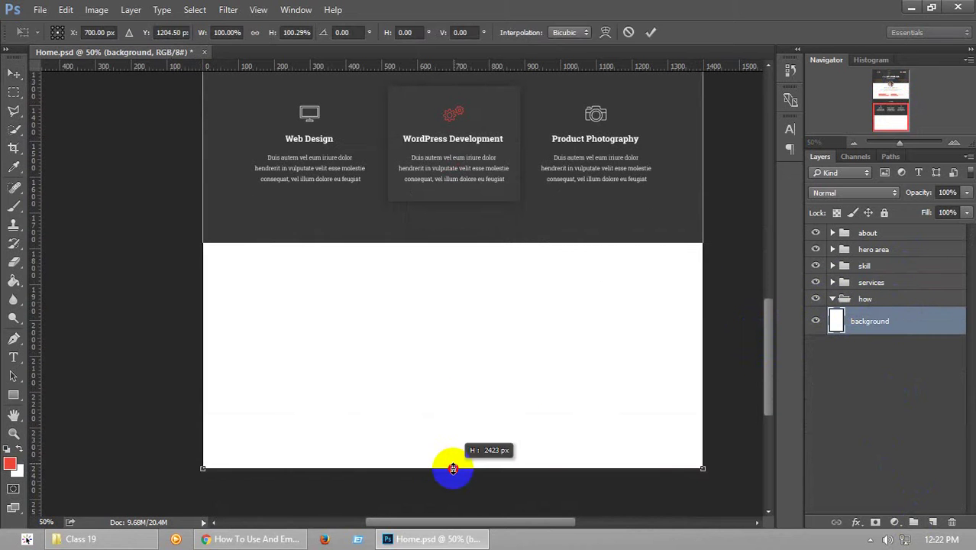
key("Return")
Check the background layer's bounds at the canvas's bottom and top edges
key("ctrl+t")
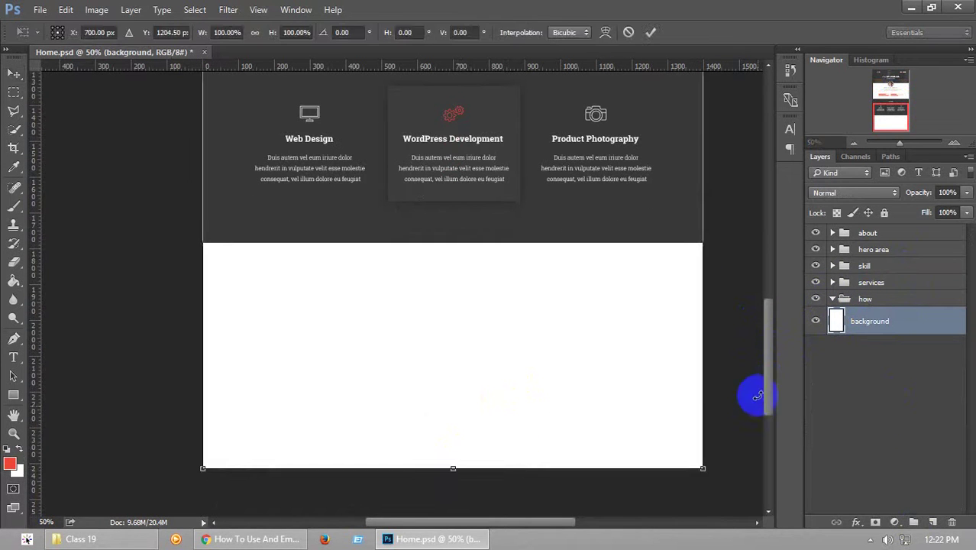
key("Return")
left_click_drag(764, 384, 764, 239)
key("ctrl+t")
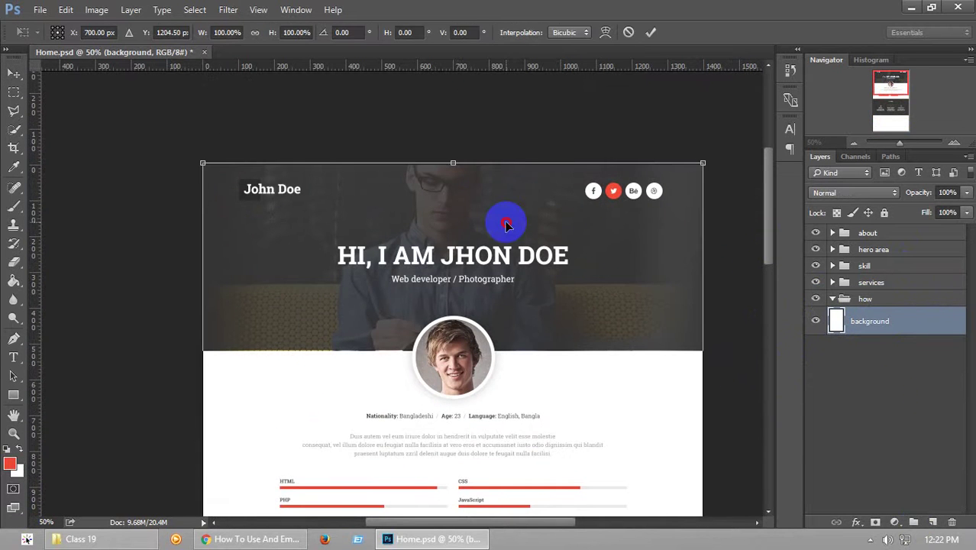
key("Return")
left_click_drag(769, 318, 767, 397)
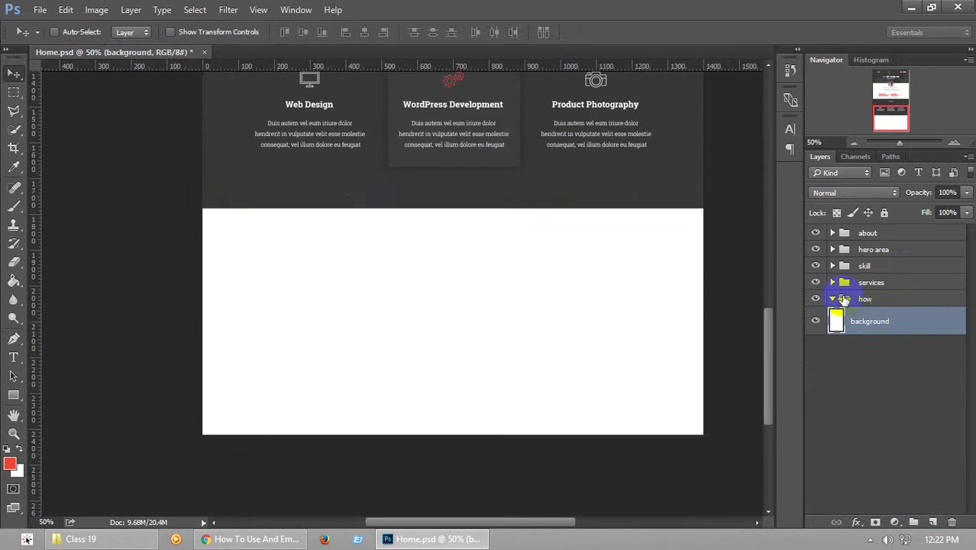
Duplicate the services group's title group into the how group, rename the copy title, and collapse the services group
left_click(857, 284)
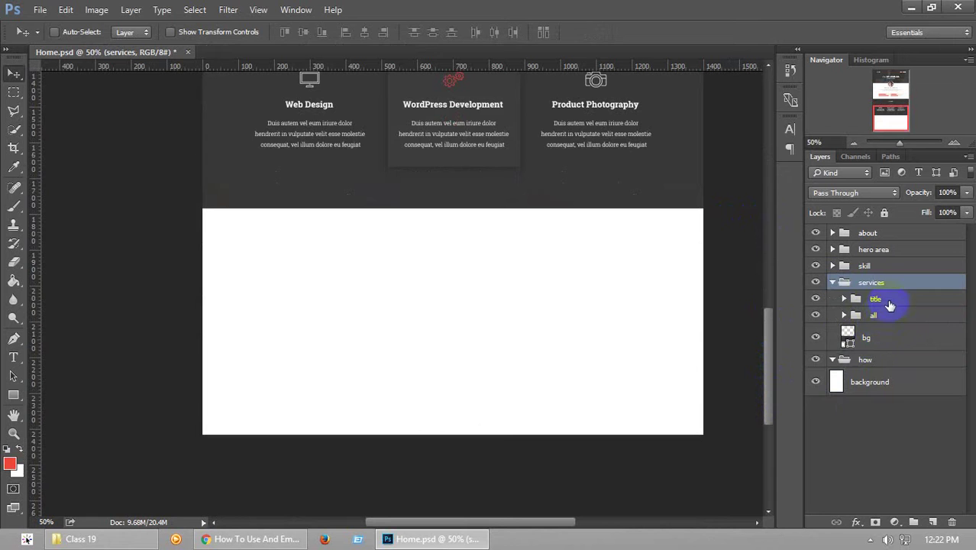
left_click_drag(889, 305, 878, 361)
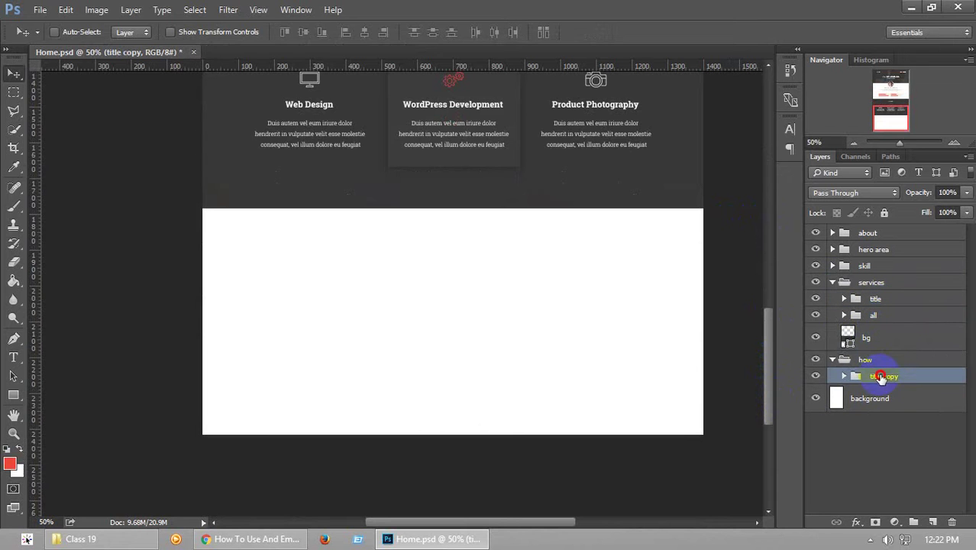
double_click(883, 376)
key("BackSpace")
key("BackSpace")
key("Return")
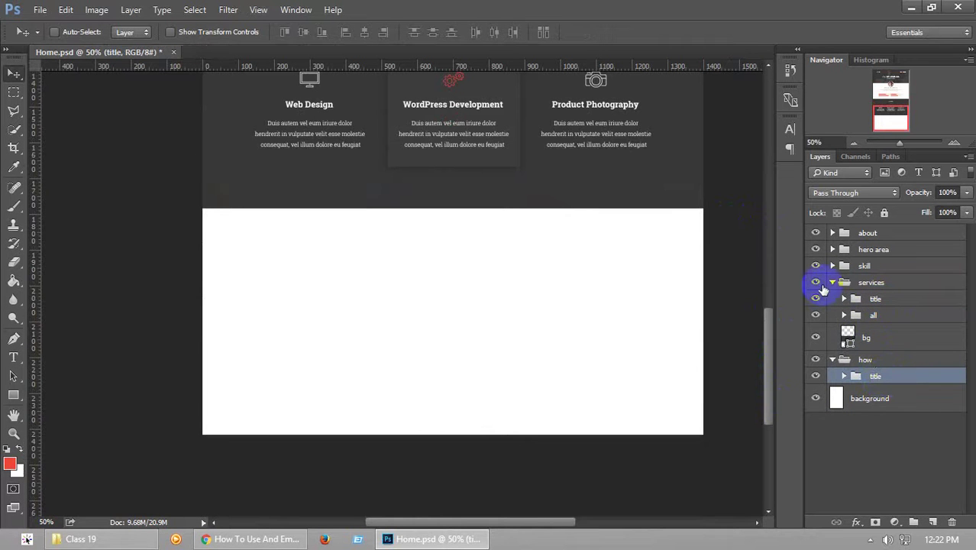
left_click(833, 282)
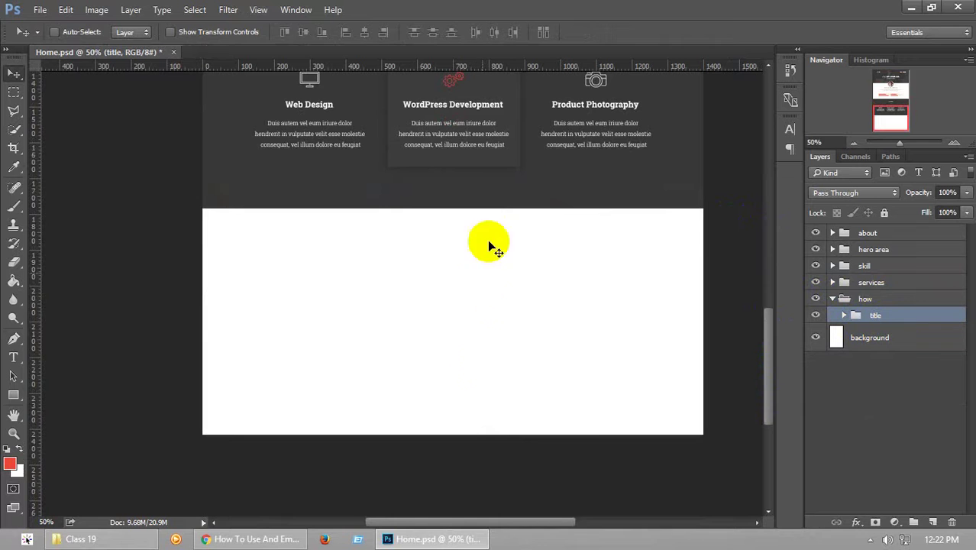
Move the how section's title group to the top of the white area, horizontally centred at X 700 px
left_click_drag(467, 260, 460, 320)
key("ctrl+t")
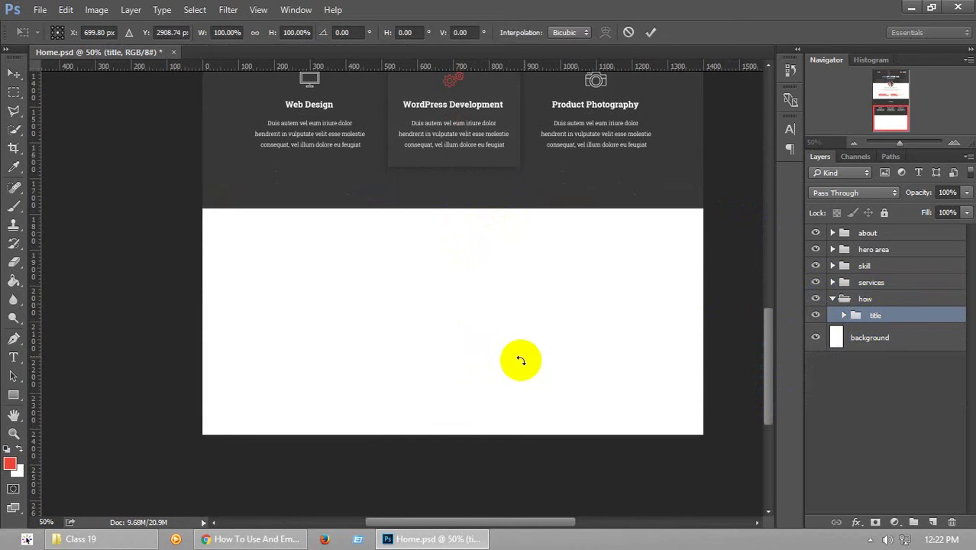
left_click_drag(770, 377, 762, 447)
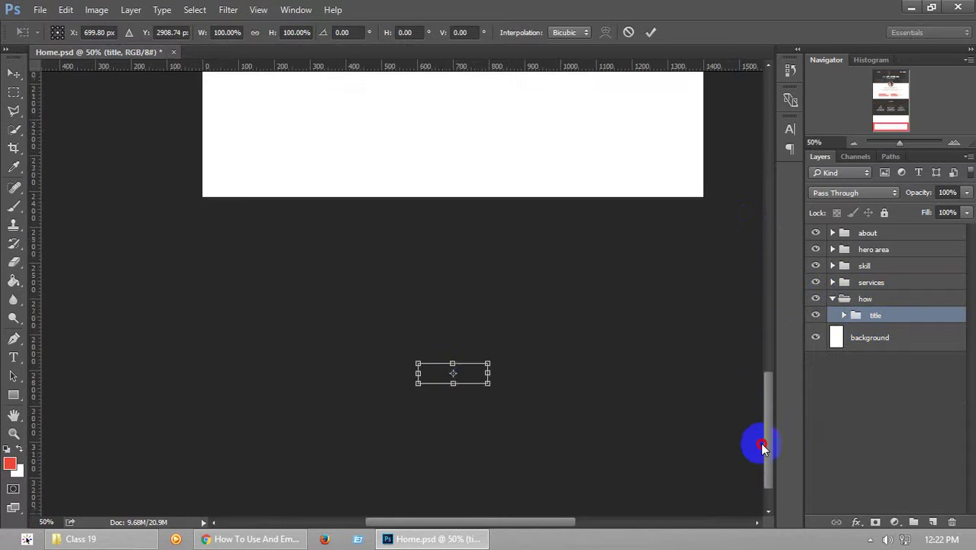
left_click_drag(474, 342, 487, 91)
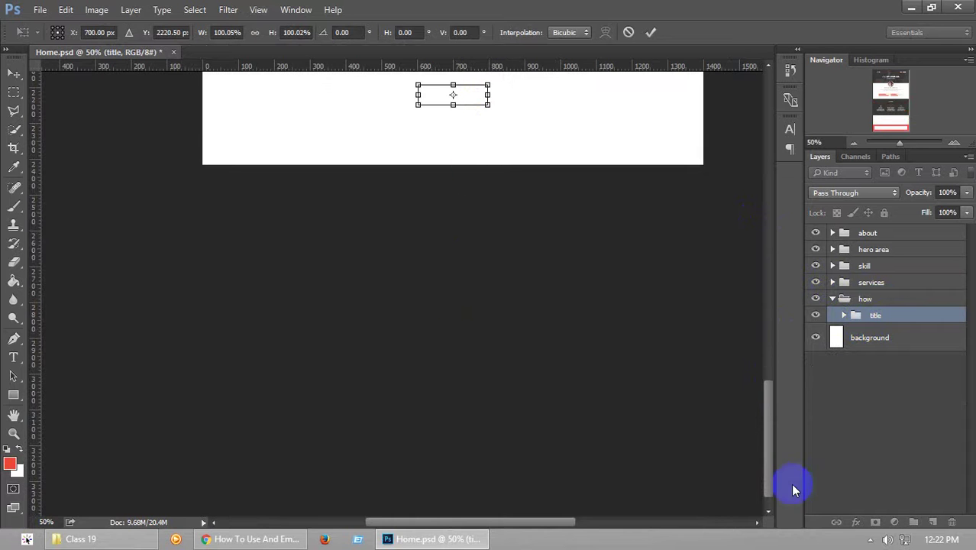
left_click_drag(768, 439, 756, 359)
left_click_drag(478, 409, 468, 302)
key("Return")
Set the colour of the My Services heading in the how group's title to 383838
left_click(842, 318)
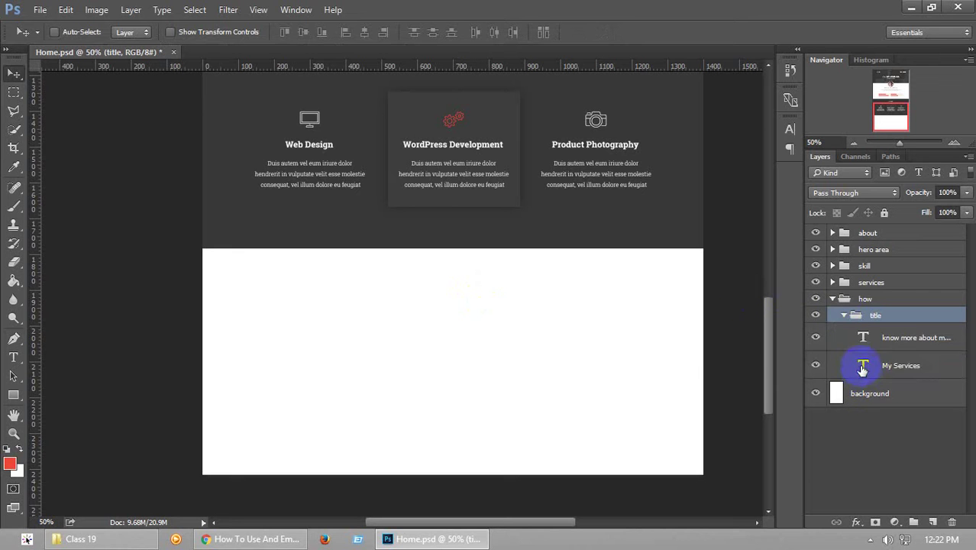
double_click(863, 365)
left_click(506, 32)
left_click(393, 221)
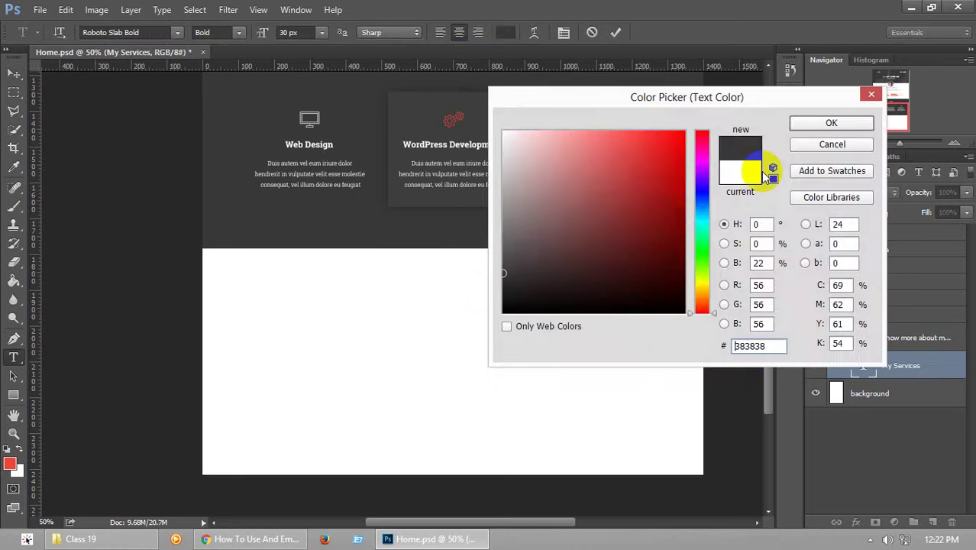
left_click(829, 123)
Set the text colour of the how section's subtitle to 989898
double_click(864, 335)
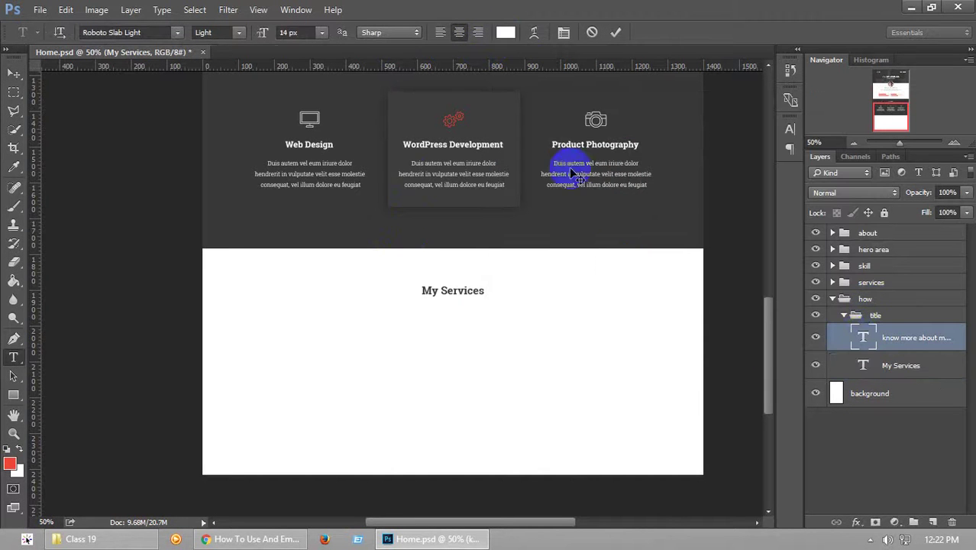
left_click(506, 32)
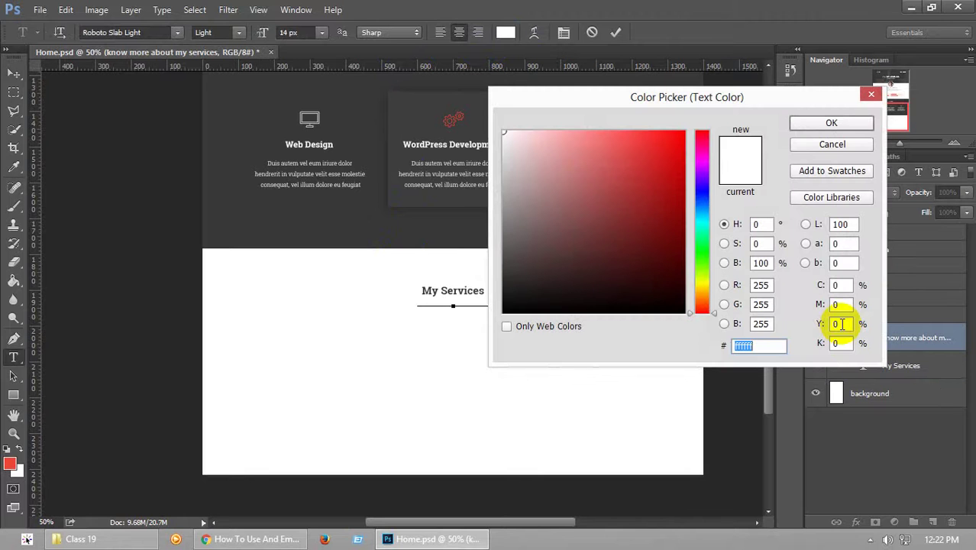
type("989898")
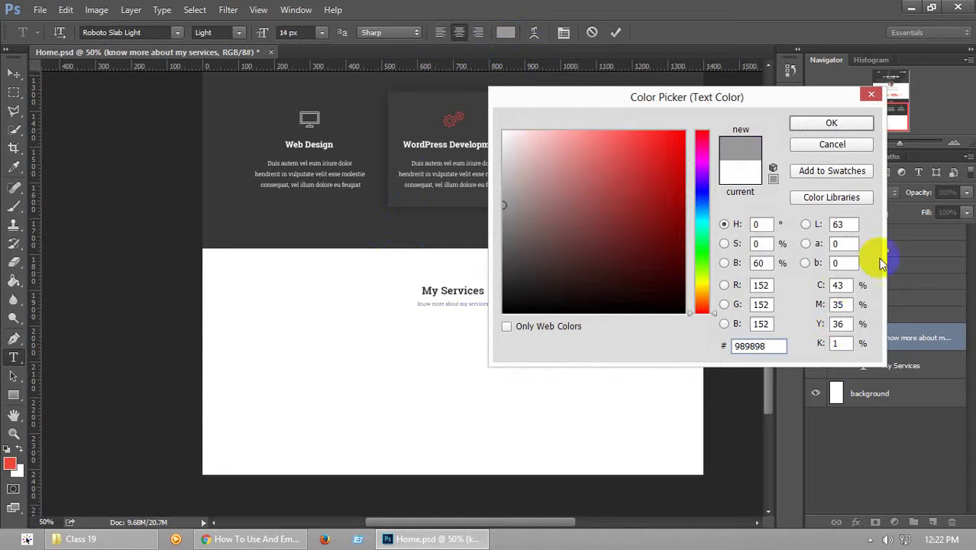
left_click(831, 123)
Change the how section's heading text to How I Work and save the document
double_click(863, 365)
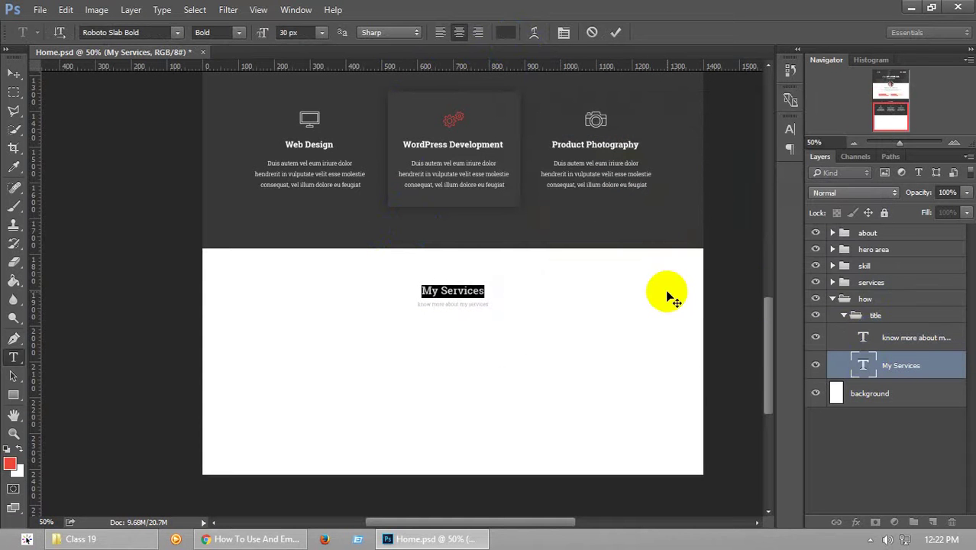
key("ctrl+h")
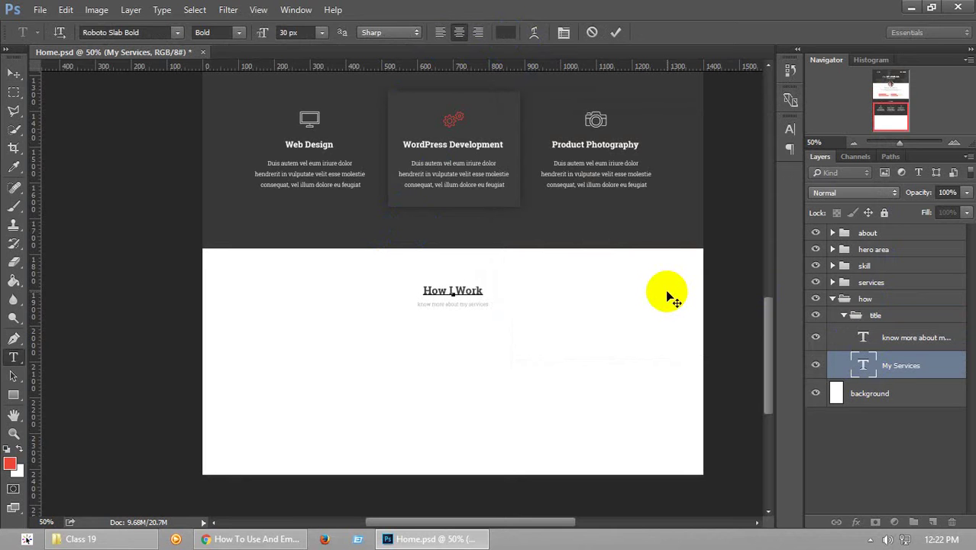
left_click(14, 73)
key("ctrl+s")
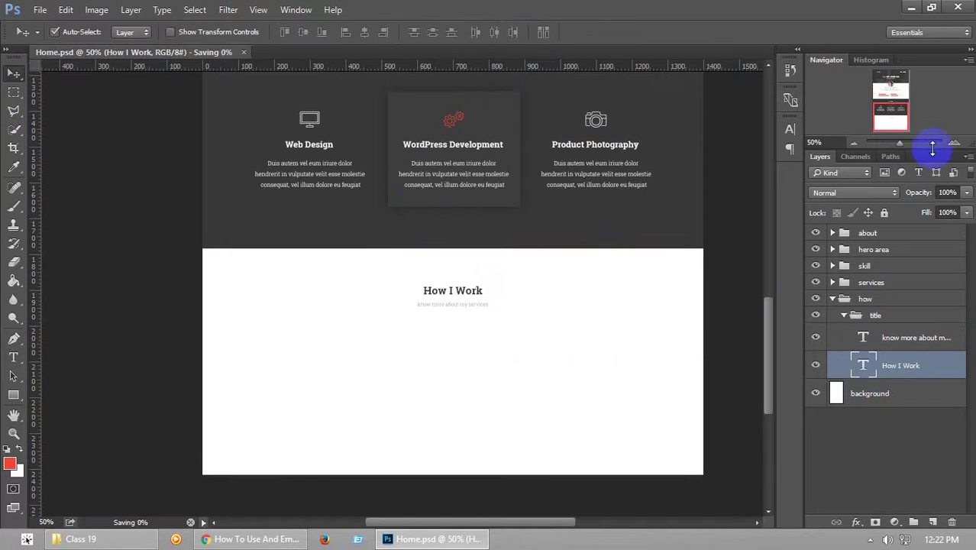
Replace the subtitle below How I Work with "here are the steps of my work" and save the document
left_click(954, 144)
left_click(954, 144)
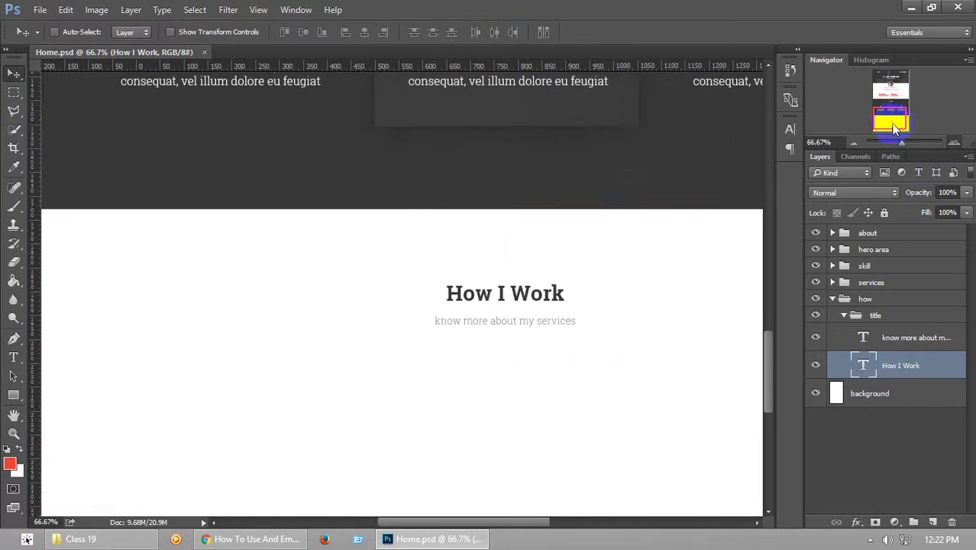
double_click(862, 341)
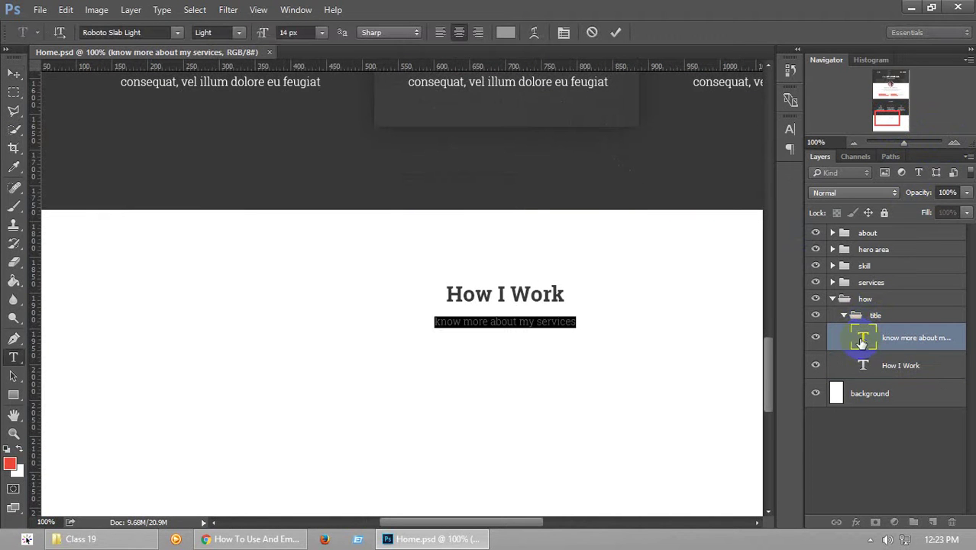
type("here are the steps of m")
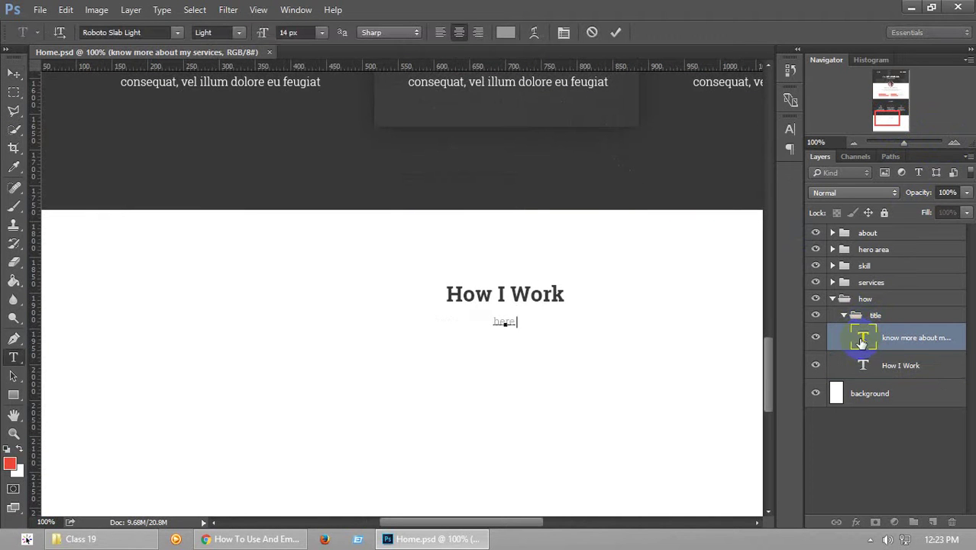
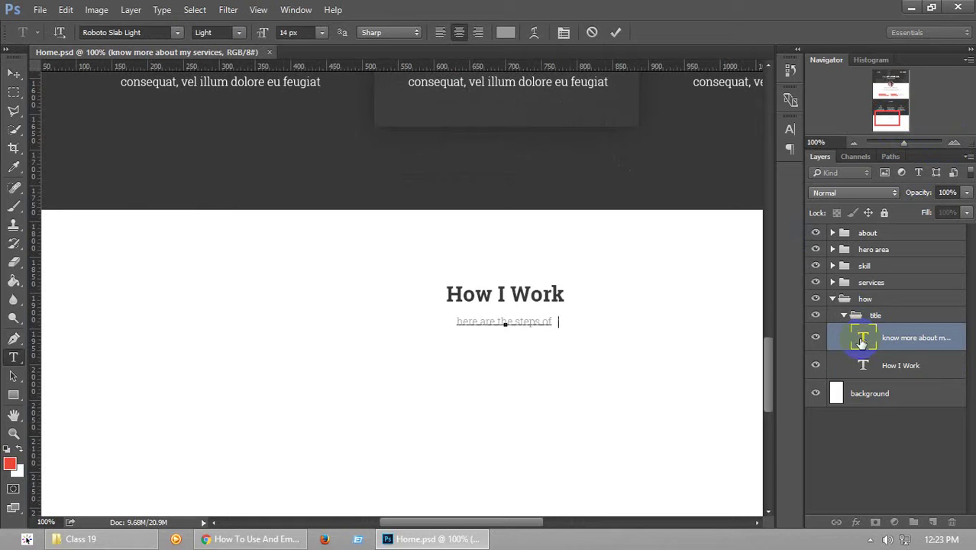
type("y work")
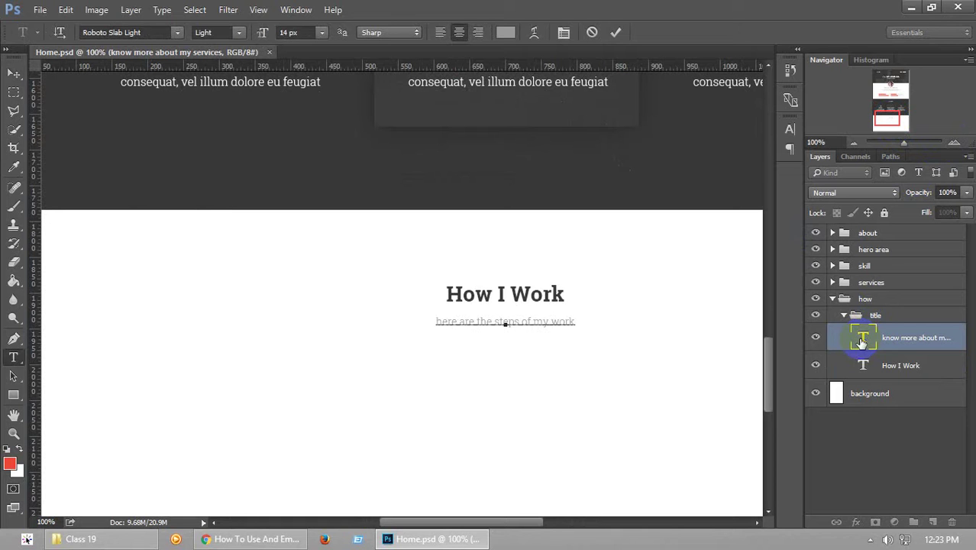
left_click(13, 73)
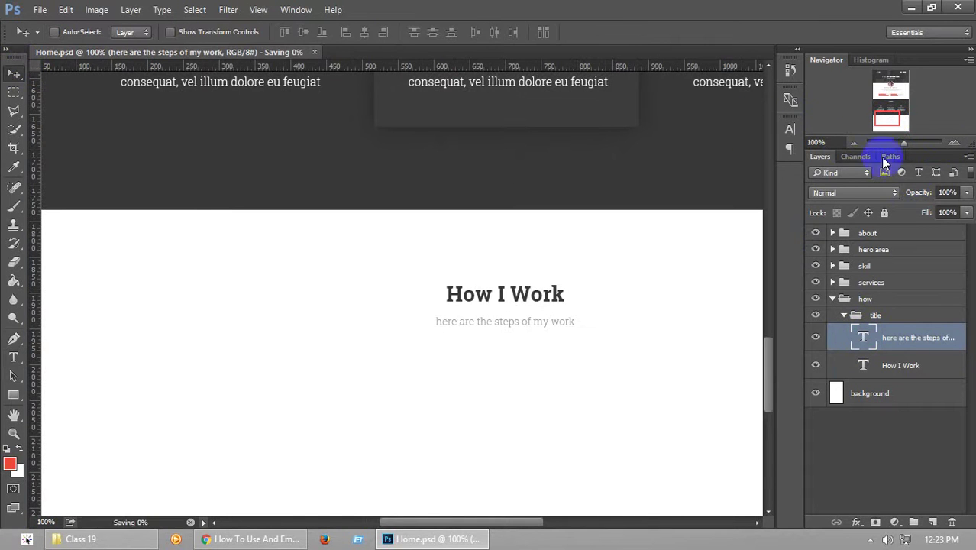
Collapse the how section's title group, nudge it up slightly on the canvas and save the document
left_click(854, 142)
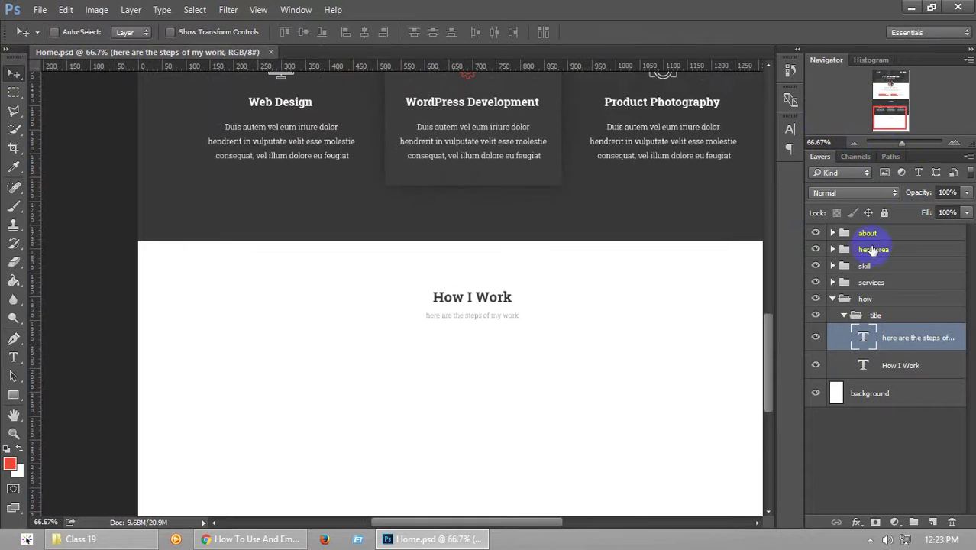
left_click(845, 314)
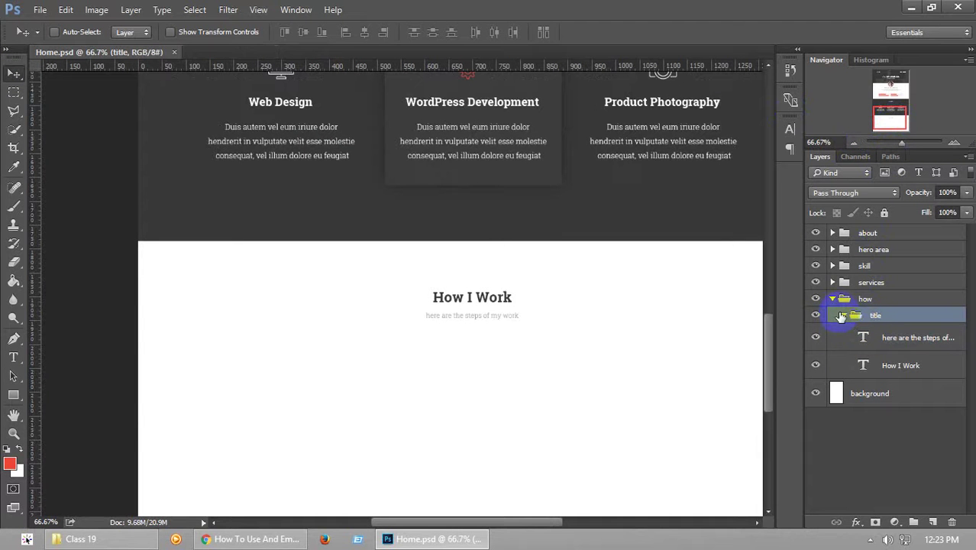
left_click(841, 316)
key("shift+Up")
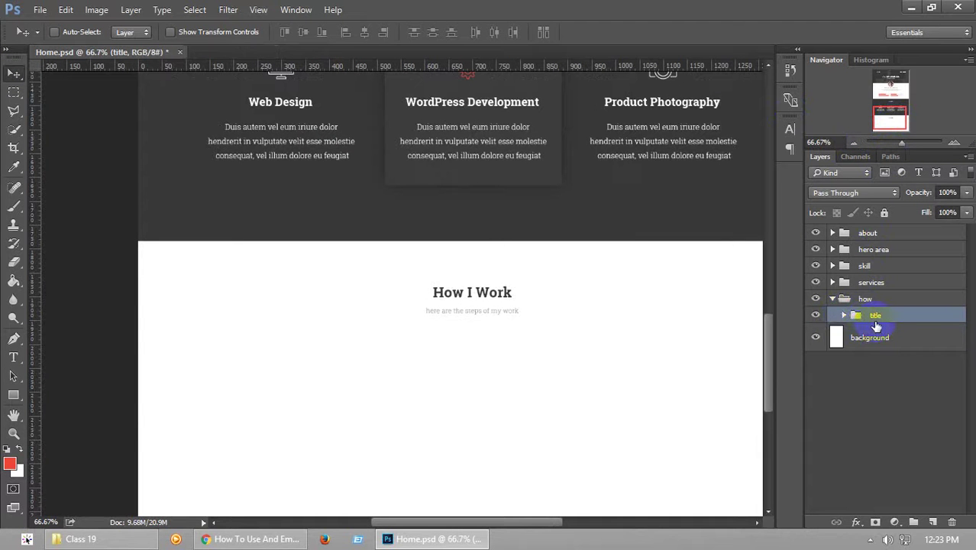
key("Up")
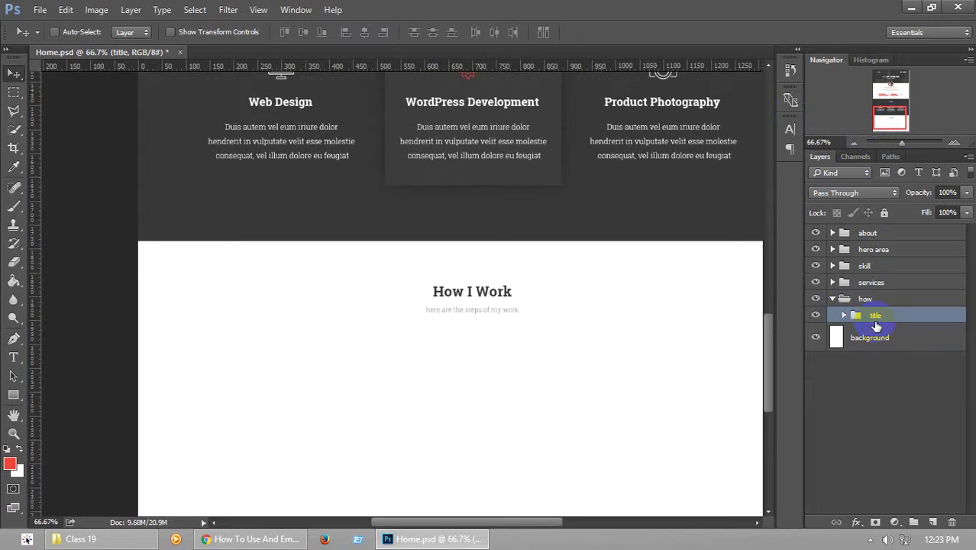
key("ctrl+s")
Show the guides and draw a circle about 97 px wide with the Ellipse tool, below and left of the How I Work title
mouse_move(879, 112)
left_mouse_down()
mouse_move(882, 96)
mouse_move(883, 128)
mouse_move(880, 63)
mouse_move(880, 123)
mouse_move(889, 114)
mouse_move(888, 126)
left_mouse_up()
left_click(954, 144)
left_click(856, 141)
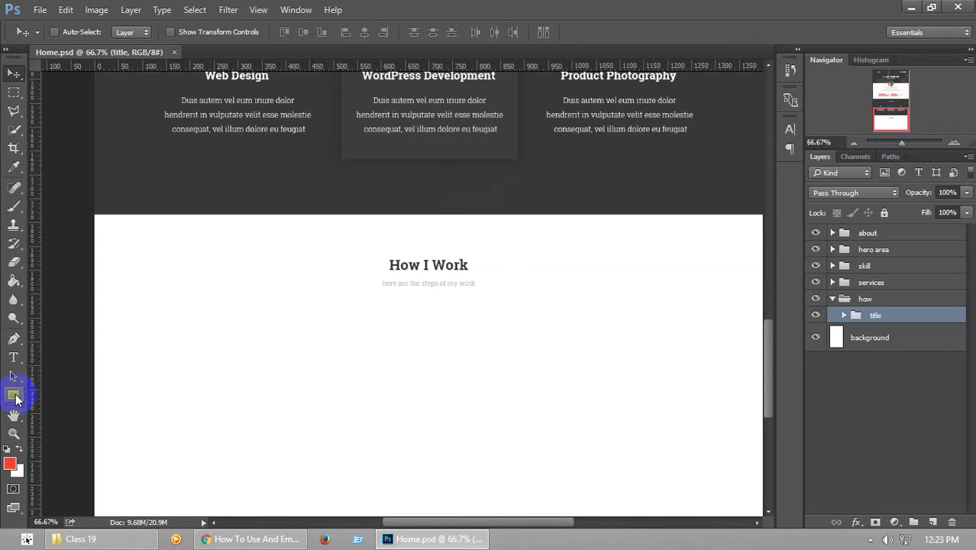
left_click_drag(13, 395, 52, 418)
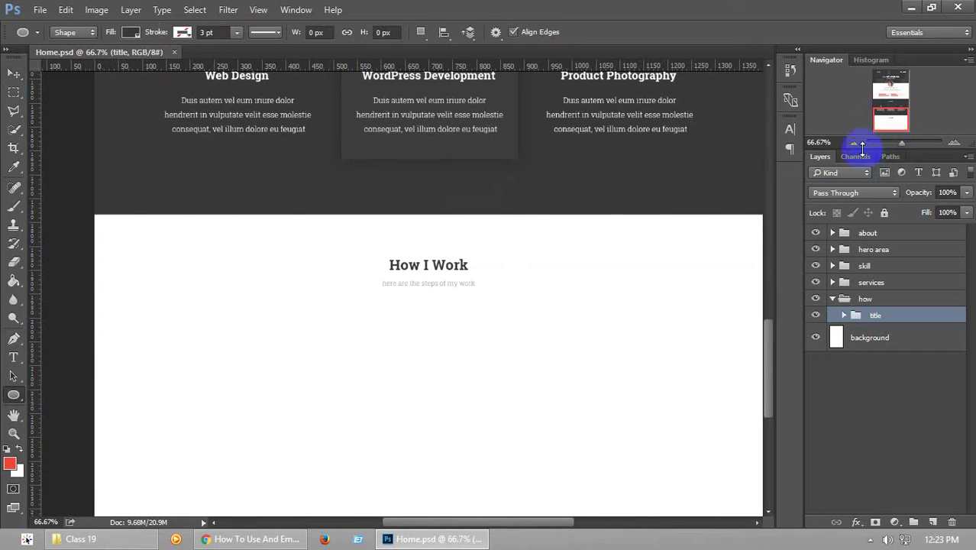
key("ctrl+semicolon")
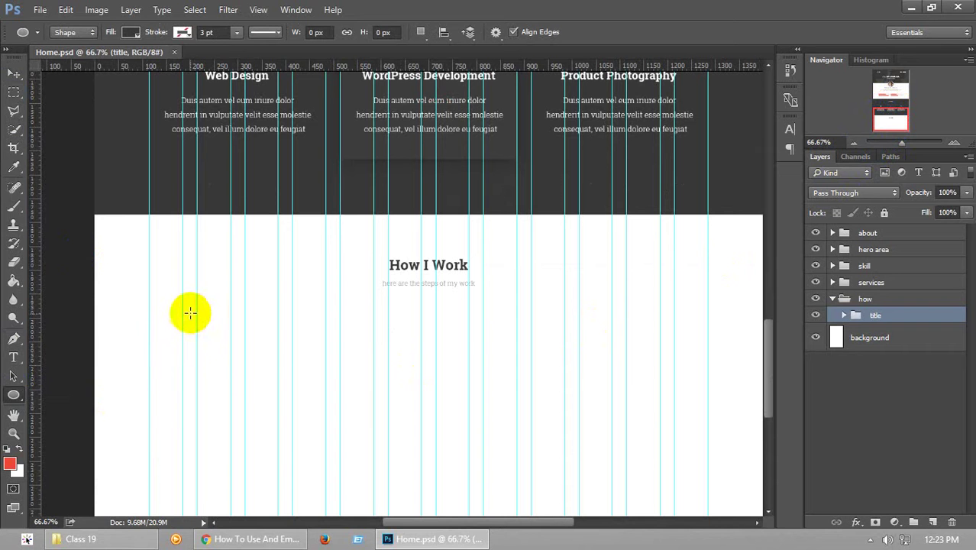
left_click_drag(190, 313, 234, 368)
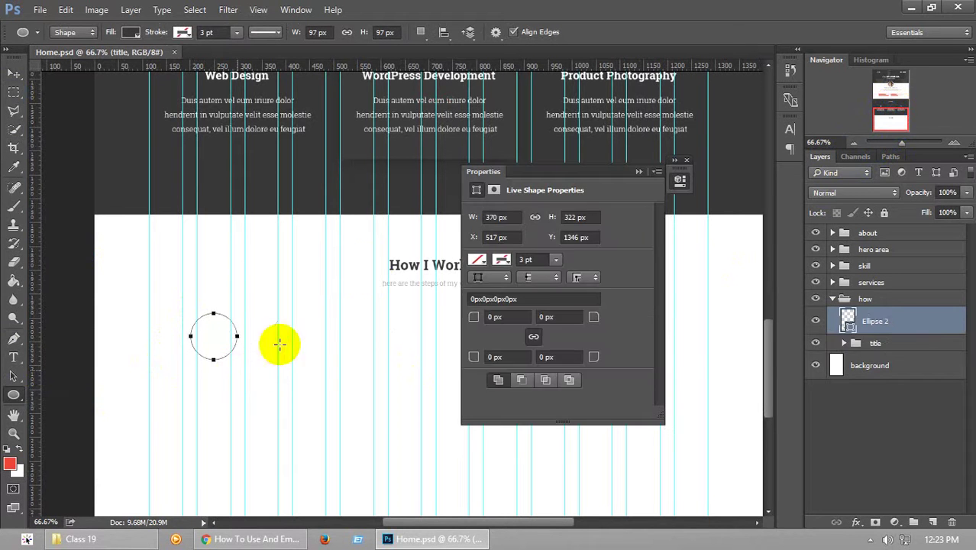
left_click(639, 171)
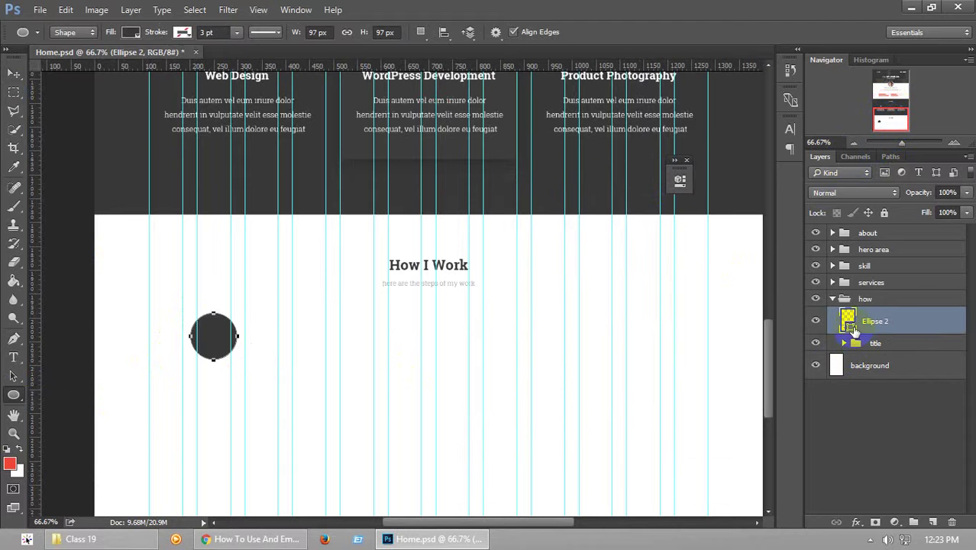
Change the new circle's solid fill colour to f5f5f5
left_click(953, 144)
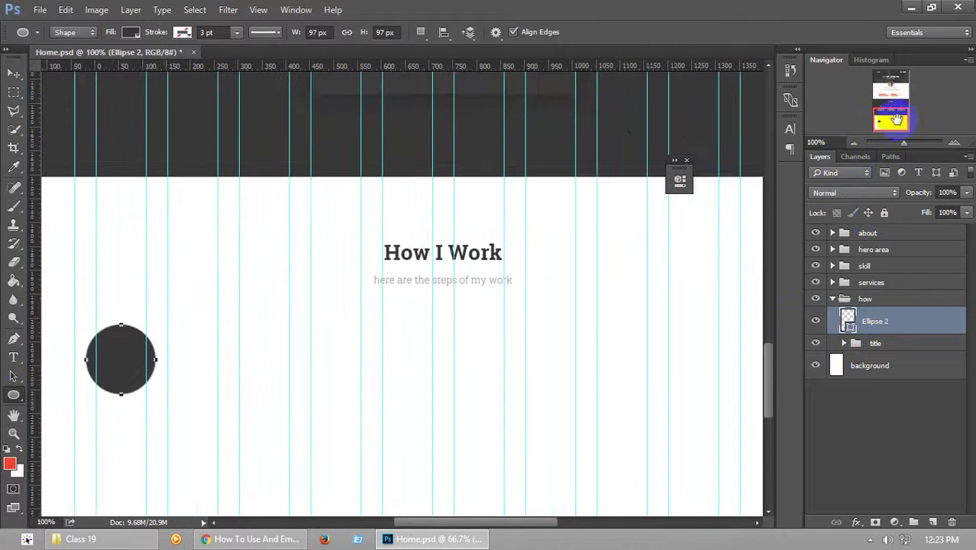
left_click_drag(891, 119, 889, 124)
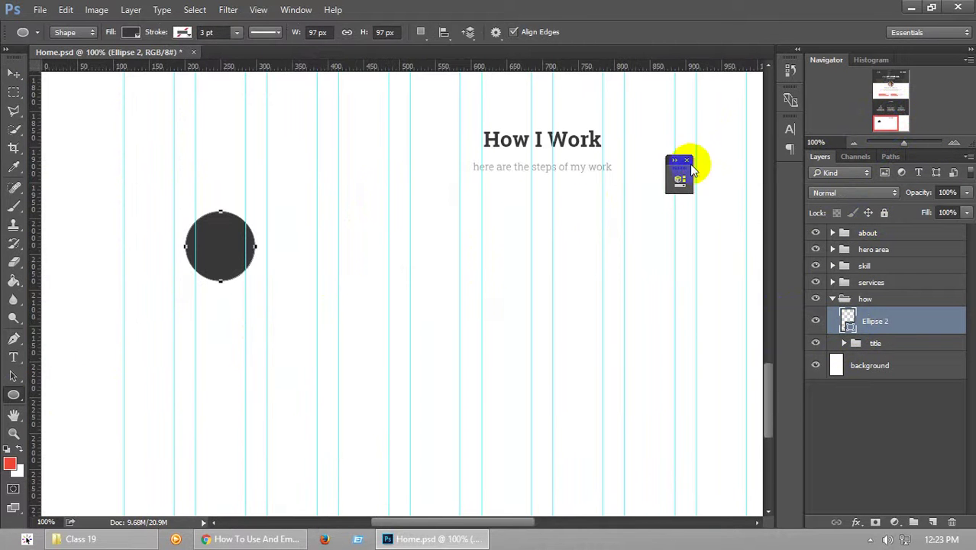
left_click_drag(692, 170, 844, 327)
double_click(847, 321)
left_click_drag(227, 227, 235, 191)
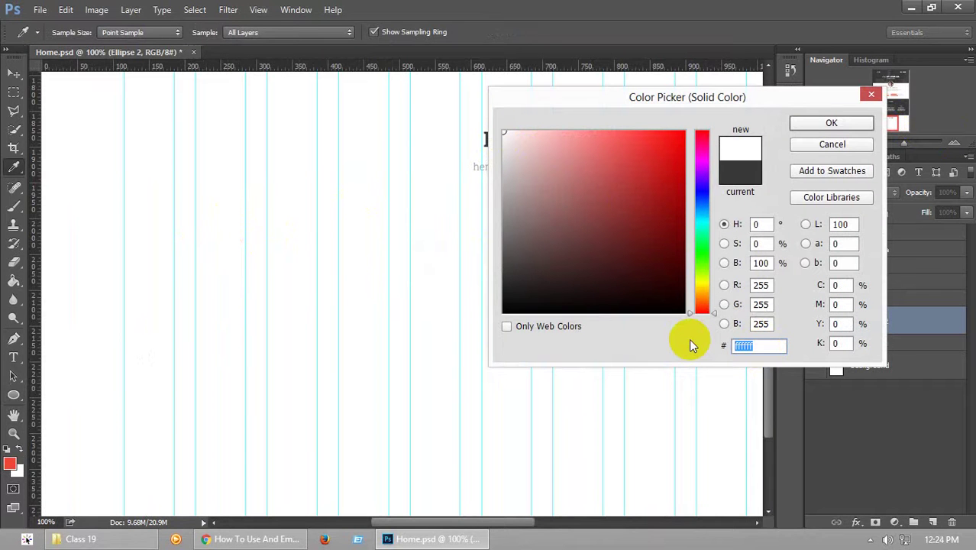
type("f5")
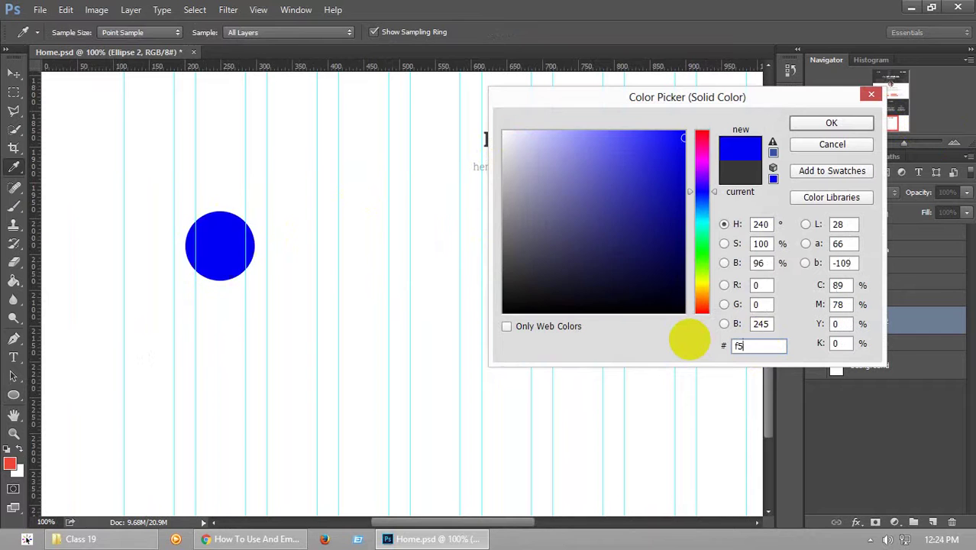
type("f5f5")
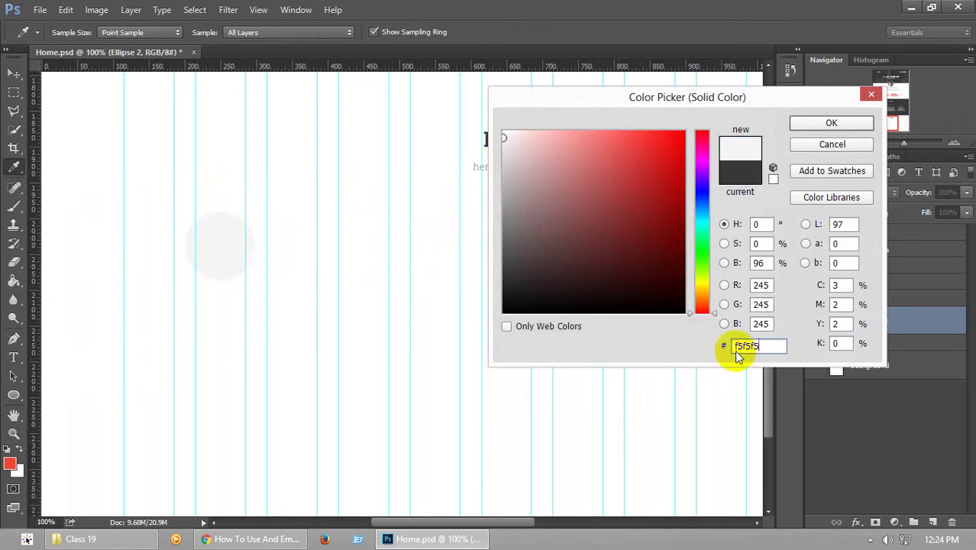
Fill the circle with light grey #efefef and move it straight down about 60 px
left_click(499, 141)
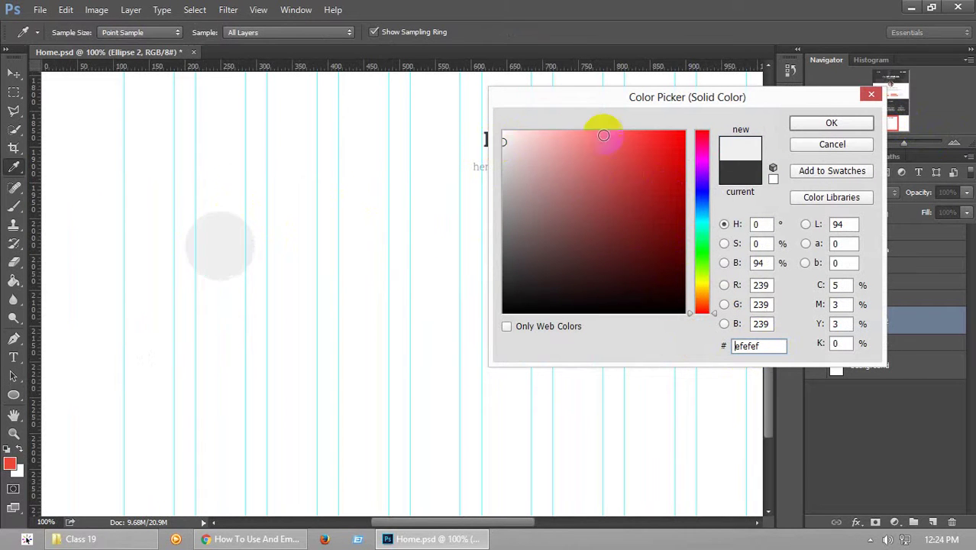
left_click(833, 123)
left_click(13, 73)
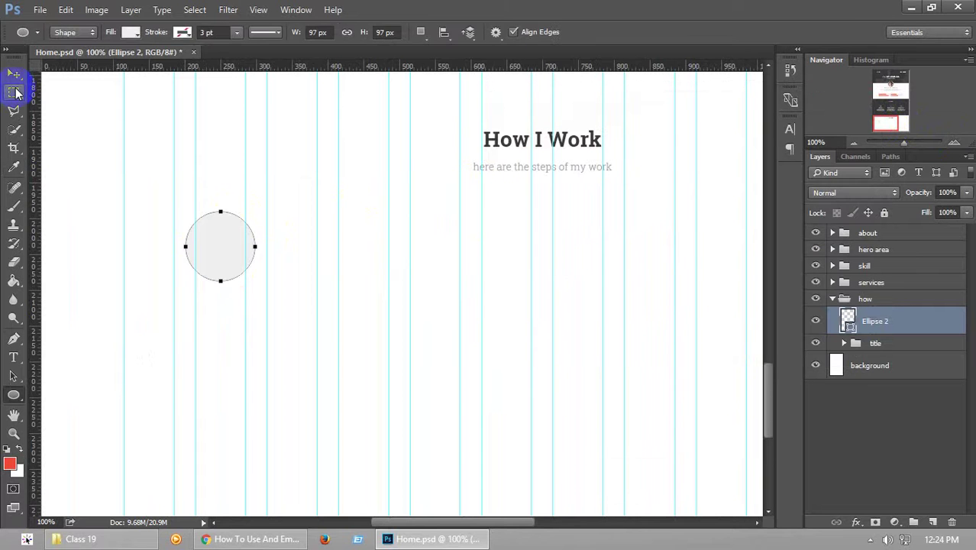
left_click_drag(222, 246, 226, 281)
Draw a rectangular marquee selection around the circle, from the outer guide on its left to the third column's right guide
left_click(10, 96)
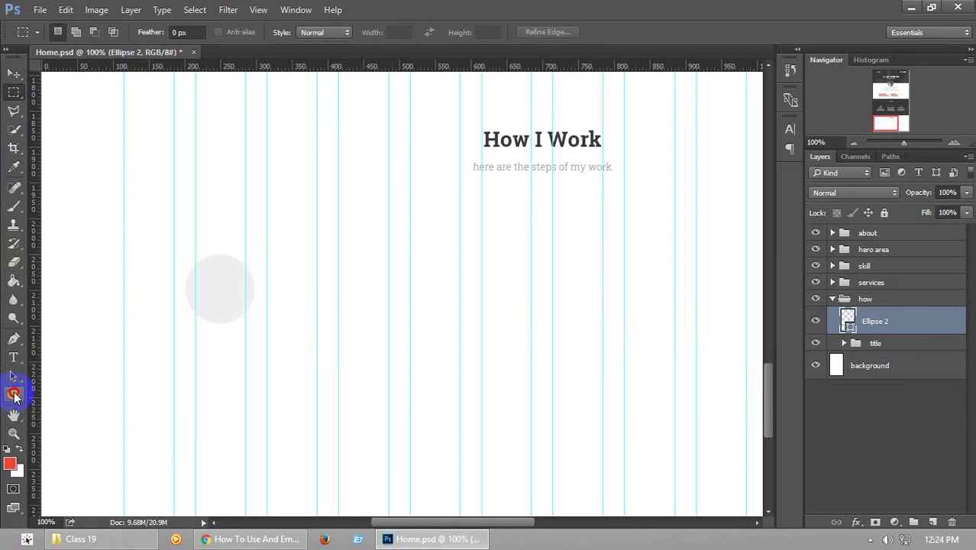
left_click_drag(13, 394, 73, 386)
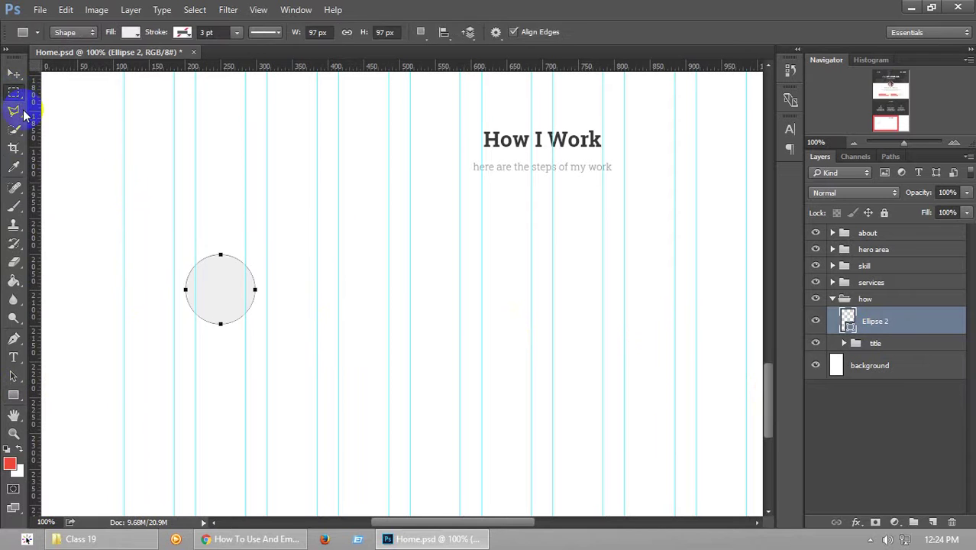
left_click(13, 92)
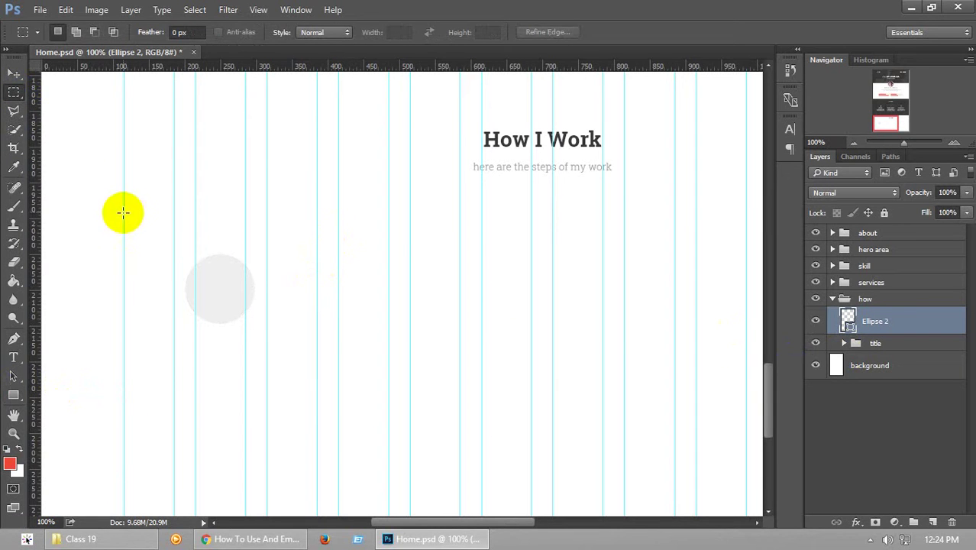
left_click_drag(13, 91, 48, 95)
left_click_drag(124, 231, 318, 402)
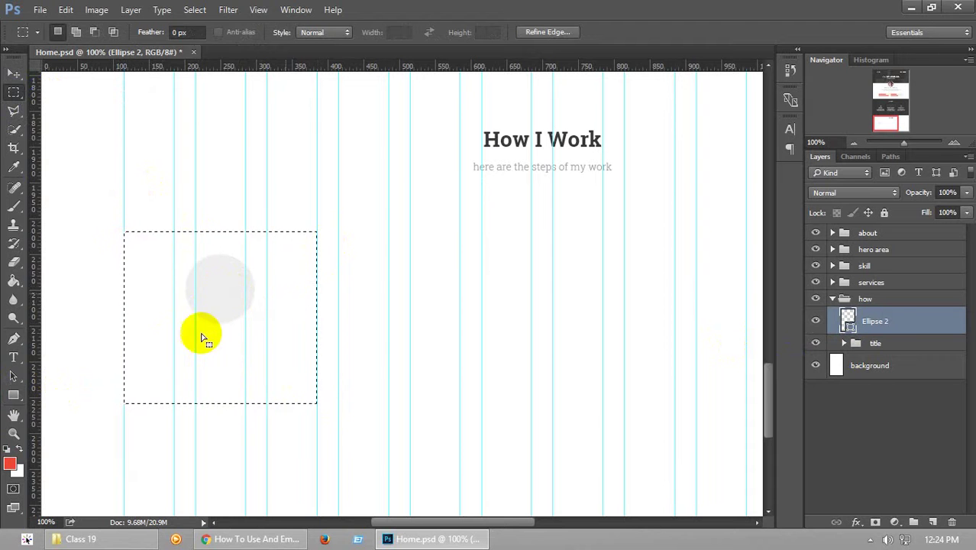
Rename the circle's layer to "round" and clear the marquee selection
left_click(906, 317)
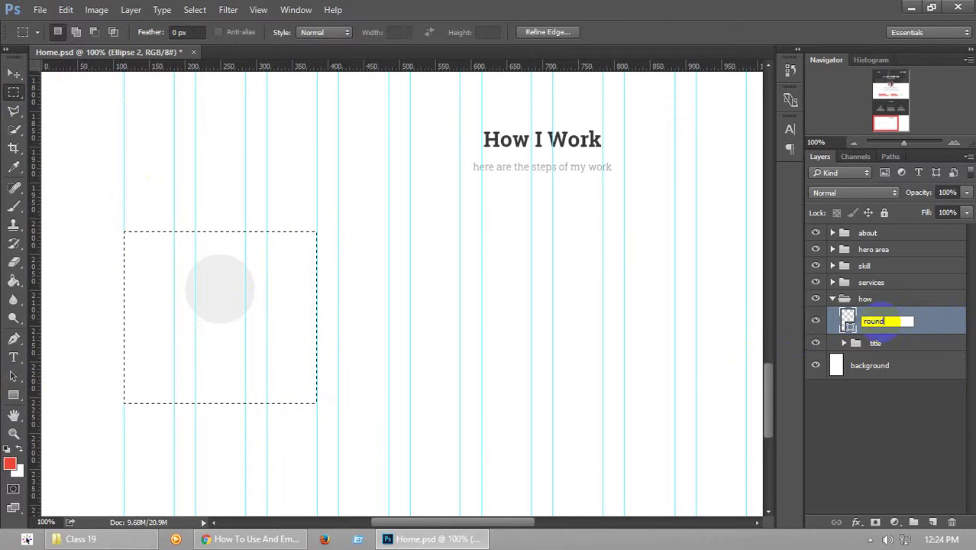
left_click(811, 324)
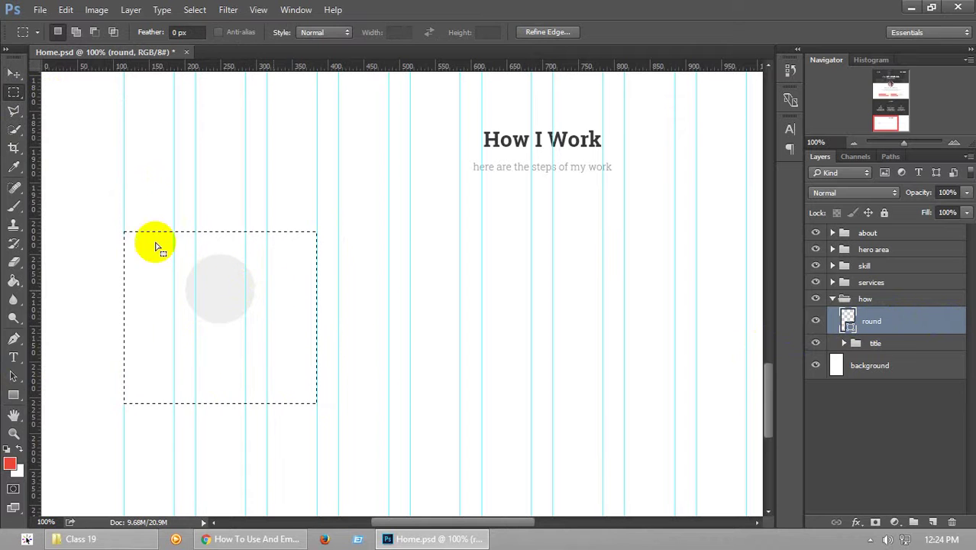
left_click(11, 72)
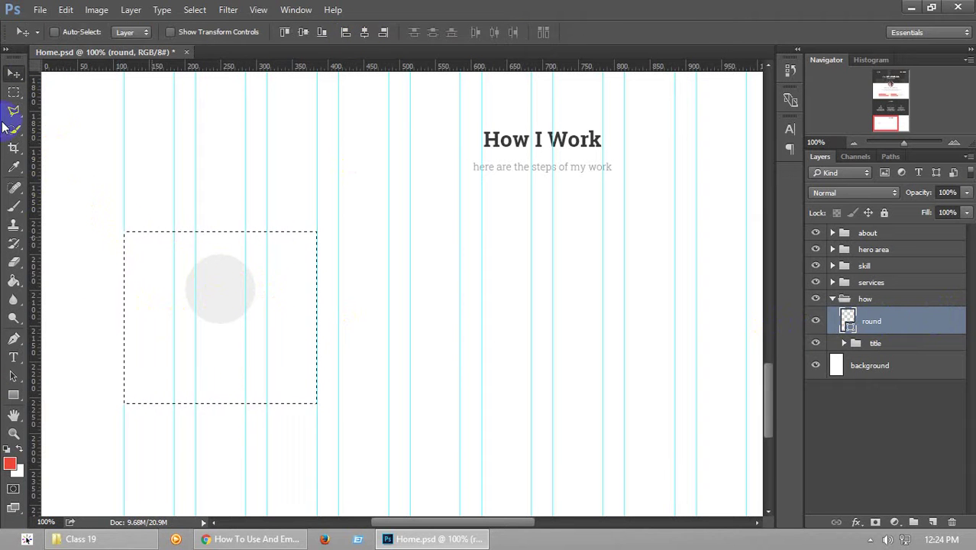
key("ctrl+d")
left_click(900, 320)
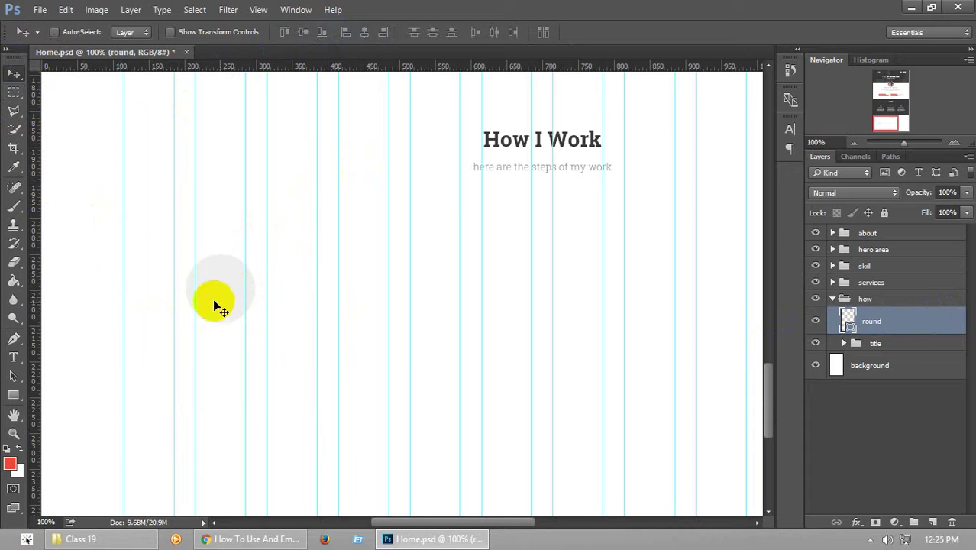
Centre the circle horizontally within a marquee of about 270 by 280 px snapped to the column guides, and deselect
left_click(13, 92)
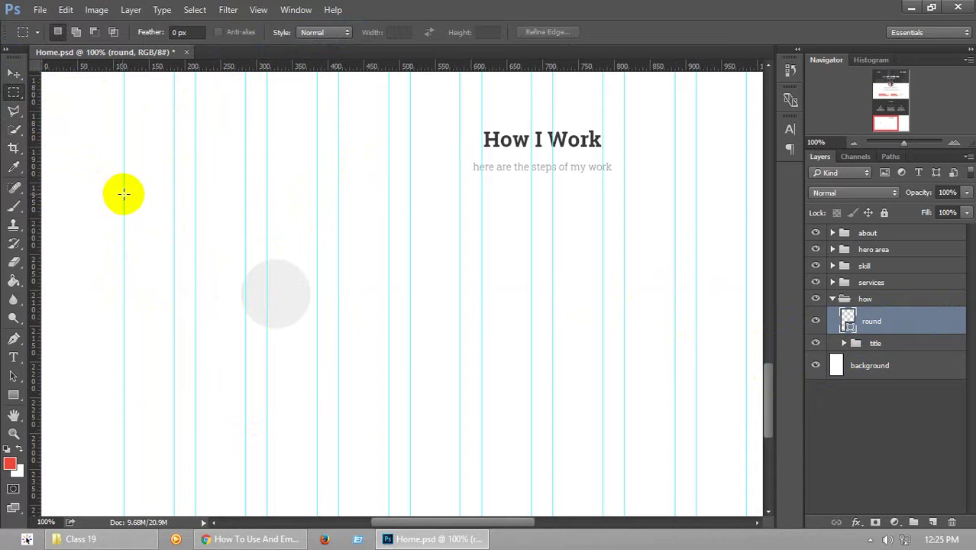
left_click_drag(124, 194, 316, 395)
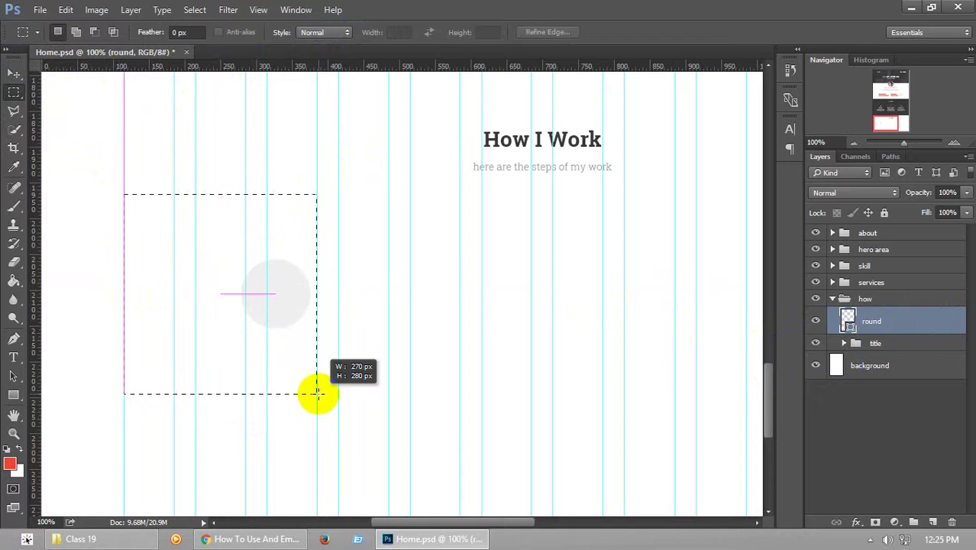
left_click(959, 323)
left_click(892, 325)
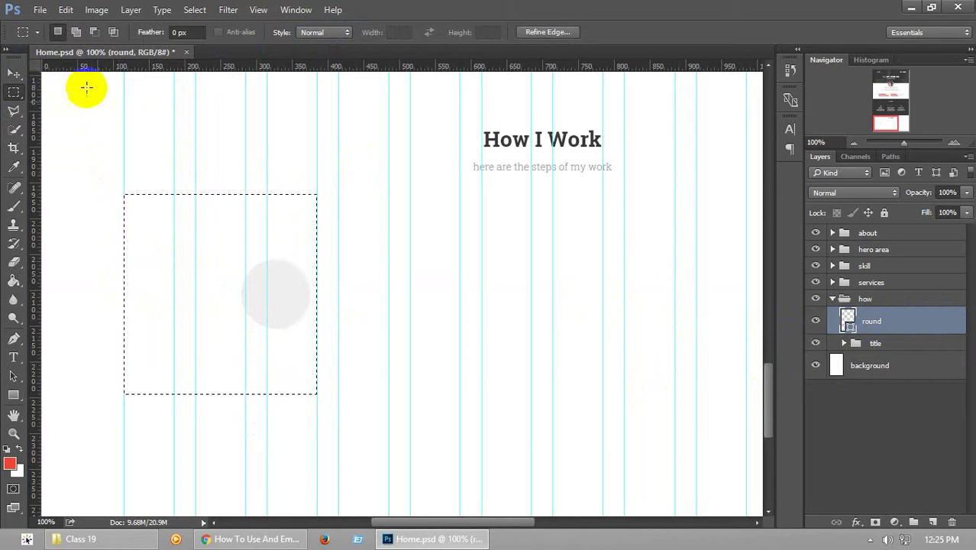
left_click(14, 73)
left_click(365, 33)
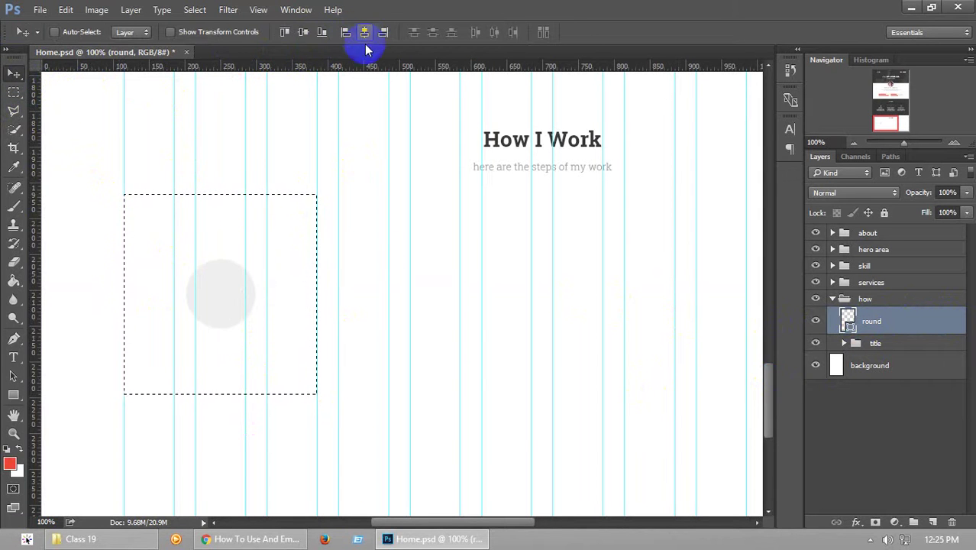
key("ctrl+d")
Move the circle up about 60 px below the heading level and save the document
left_click(912, 319)
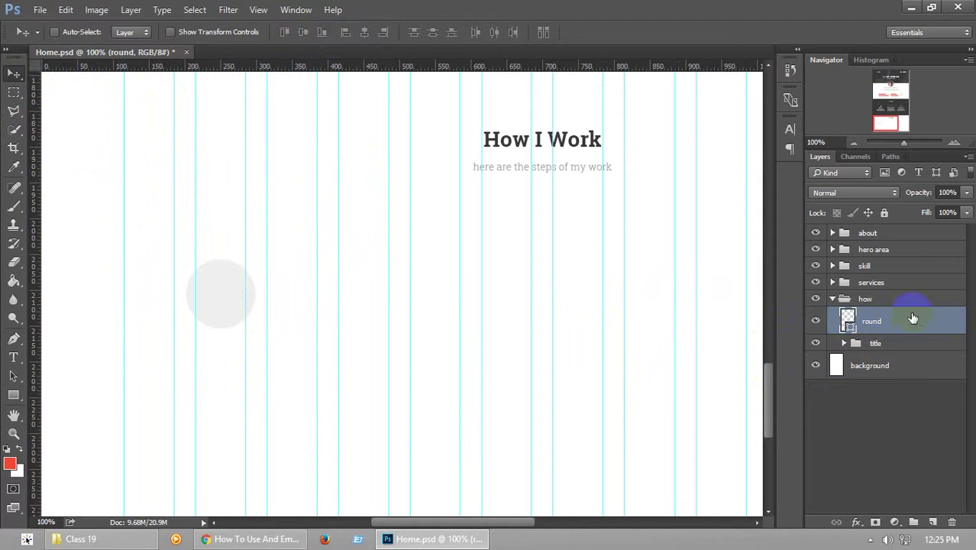
key("shift+Up")
key("shift+Up")
key("shift+Up")
key("shift+Up")
key("shift+Up")
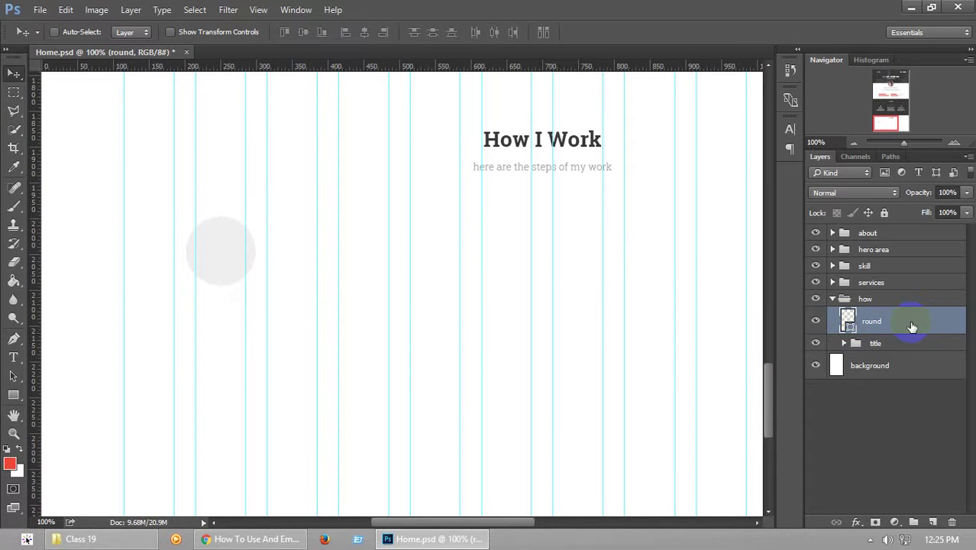
key("ctrl+s")
Readjust the fill of the "round" shape to a very light grey
key("ctrl")
double_click(848, 324)
left_click_drag(499, 138, 500, 143)
left_click(829, 123)
Switch to Chrome and select the .icon-search document glyph in the ET-Line icon list
left_click(242, 540)
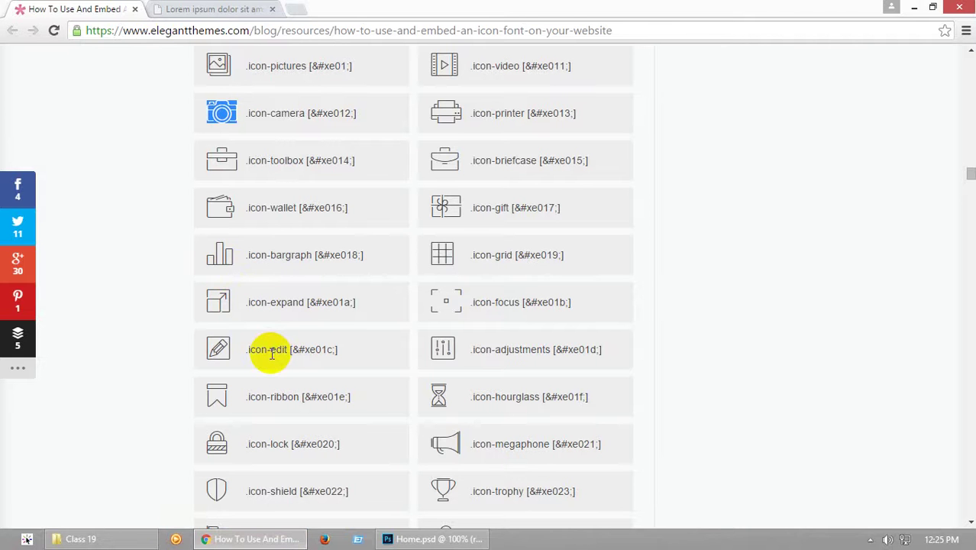
scroll(271, 353, "down", 2)
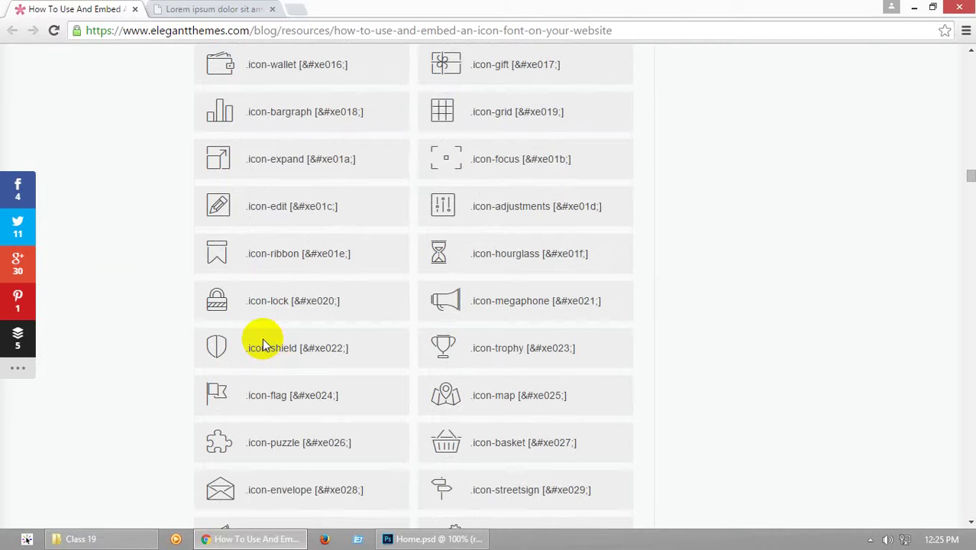
scroll(262, 338, "up", 8)
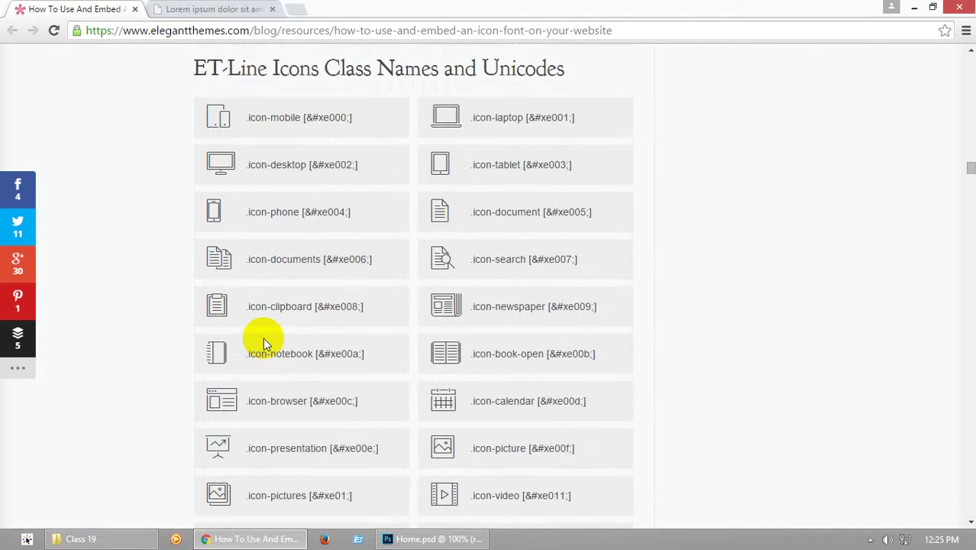
scroll(263, 337, "down", 1)
left_click_drag(460, 188, 426, 186)
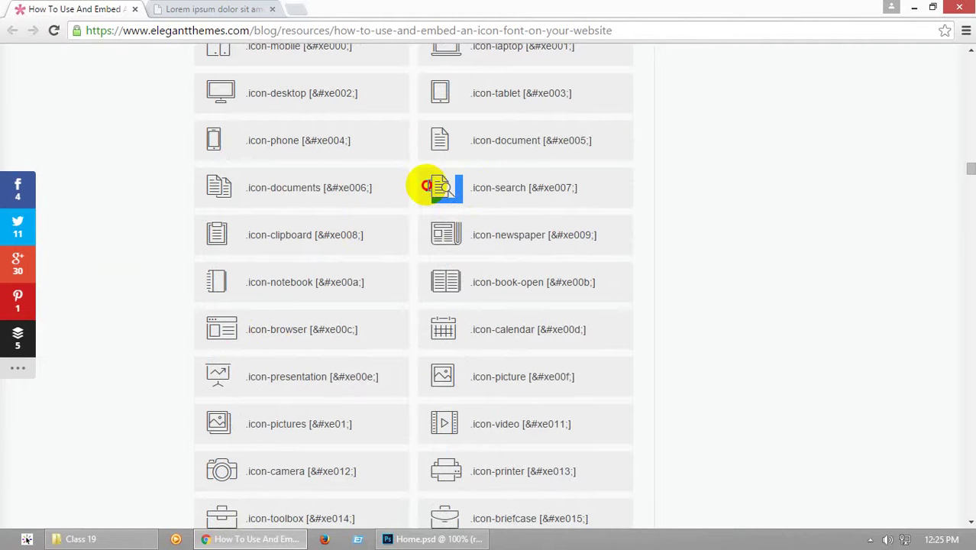
Return to Photoshop, add a layer above "round" and start a point text at the circle's centre
left_click(395, 538)
left_click(14, 356)
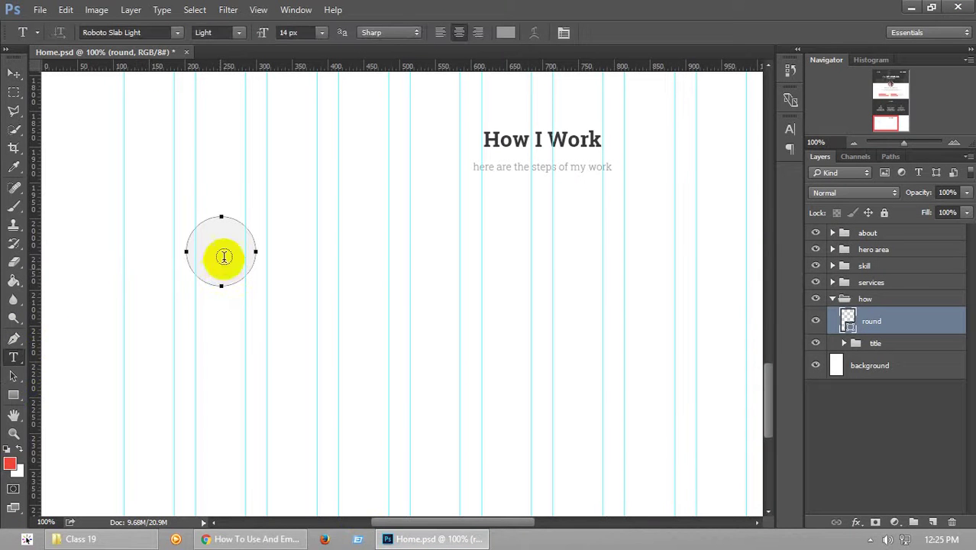
left_click(935, 523)
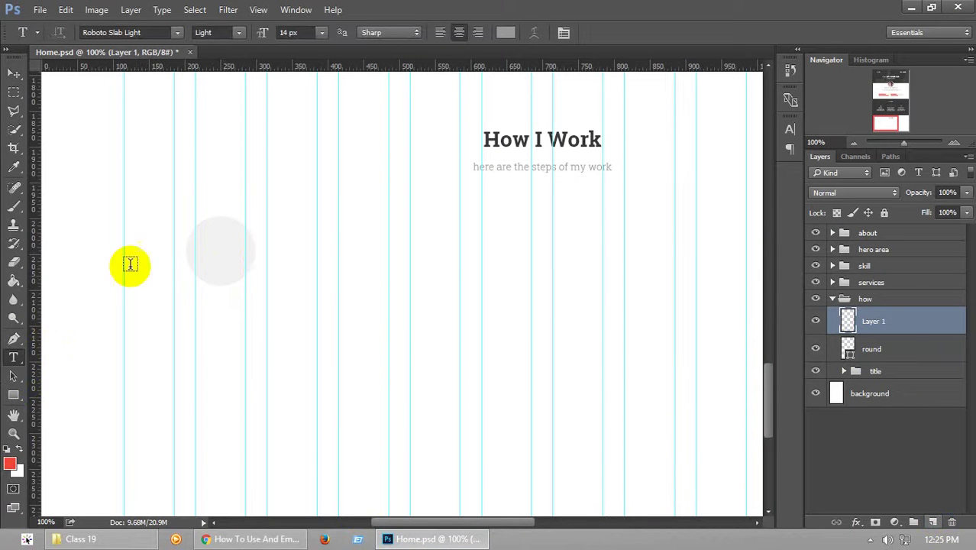
left_click(220, 249)
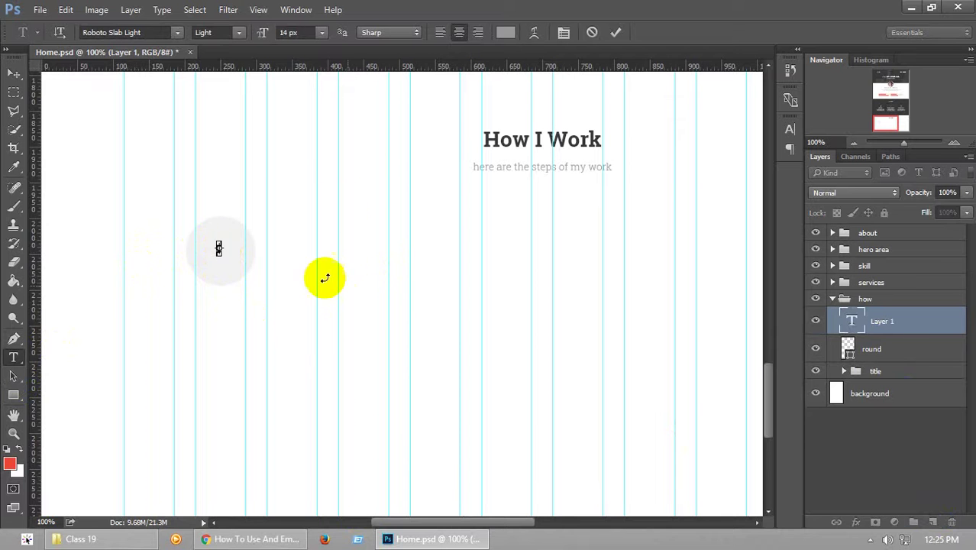
Set the text colour to the dark colour sampled from the "How I Work" heading
left_click(504, 34)
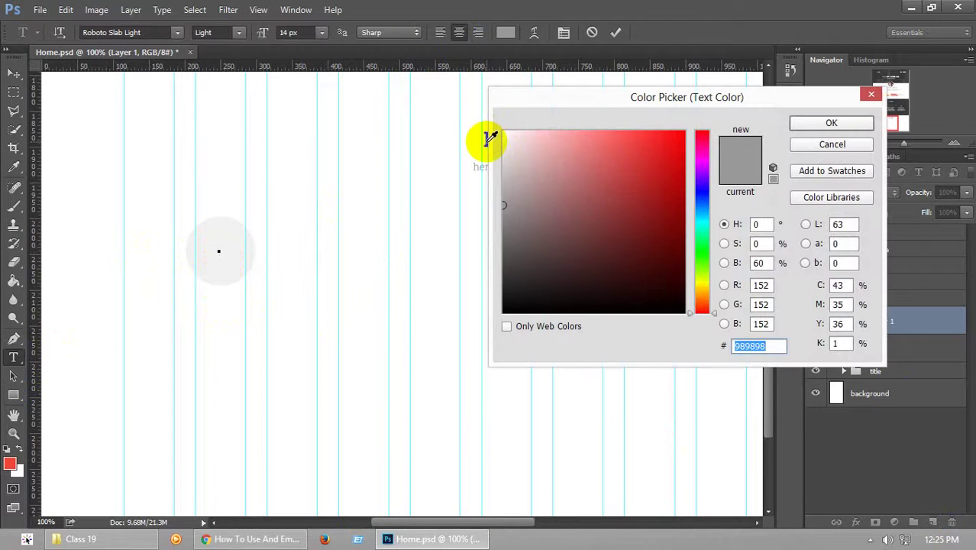
left_click(490, 137)
left_click(806, 122)
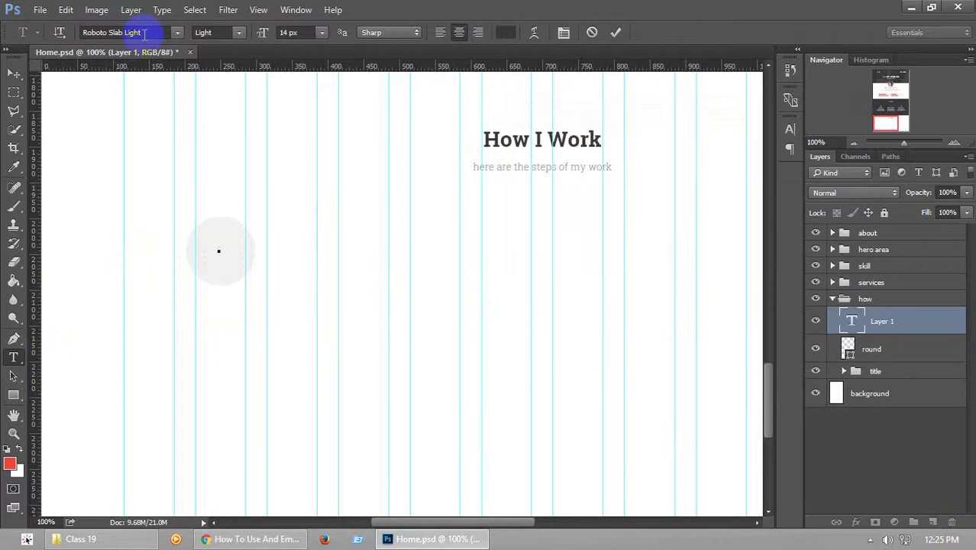
Set the icon text layer's font to et-line at 34 px and reopen it for editing
left_click(144, 33)
type("et")
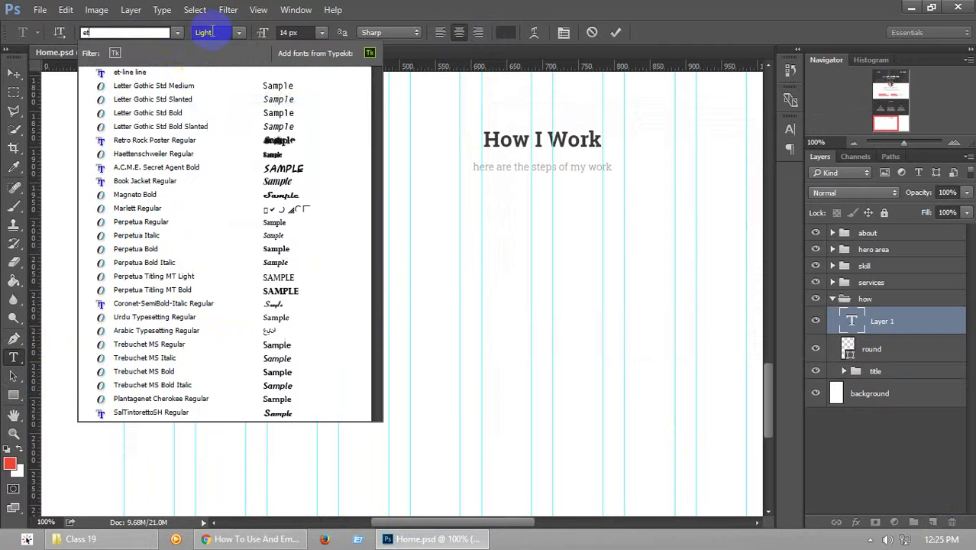
left_click(166, 74)
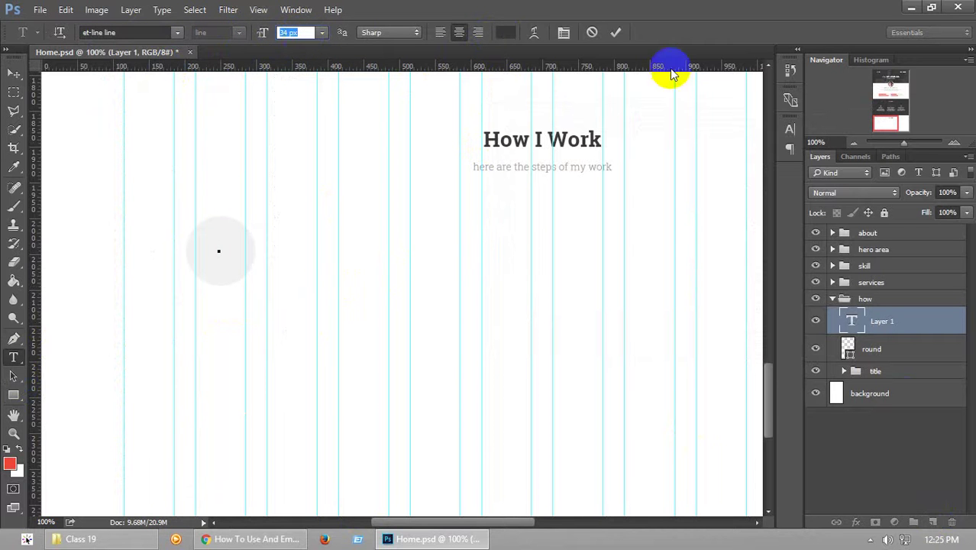
left_click(853, 321)
double_click(854, 321)
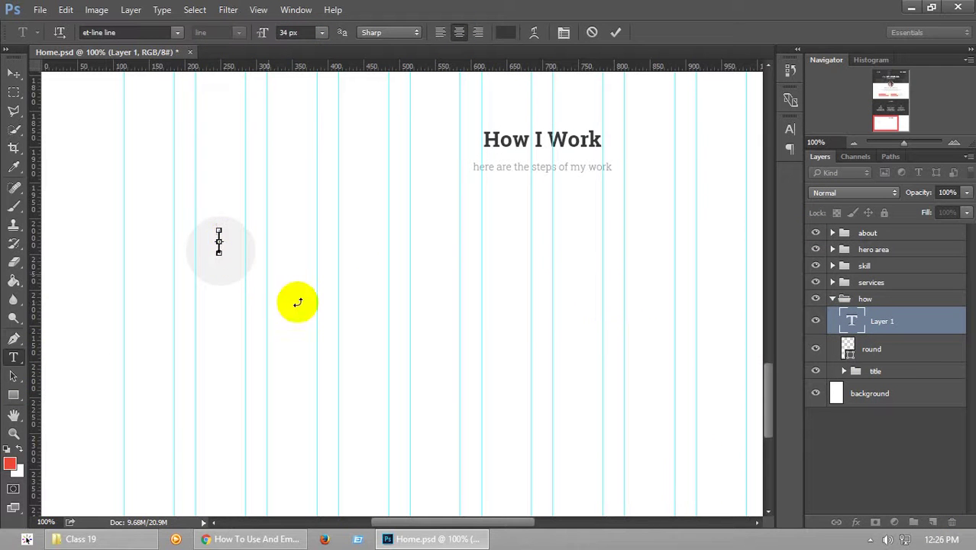
Copy the .icon-search glyph from the Chrome page and paste it into the text layer in Photoshop
left_click(253, 539)
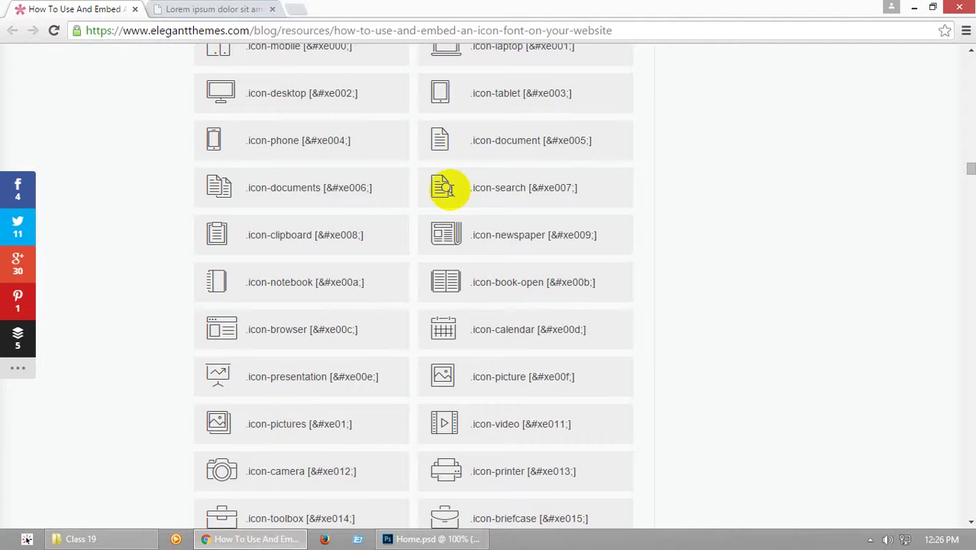
left_click_drag(451, 189, 437, 191)
left_click(412, 537)
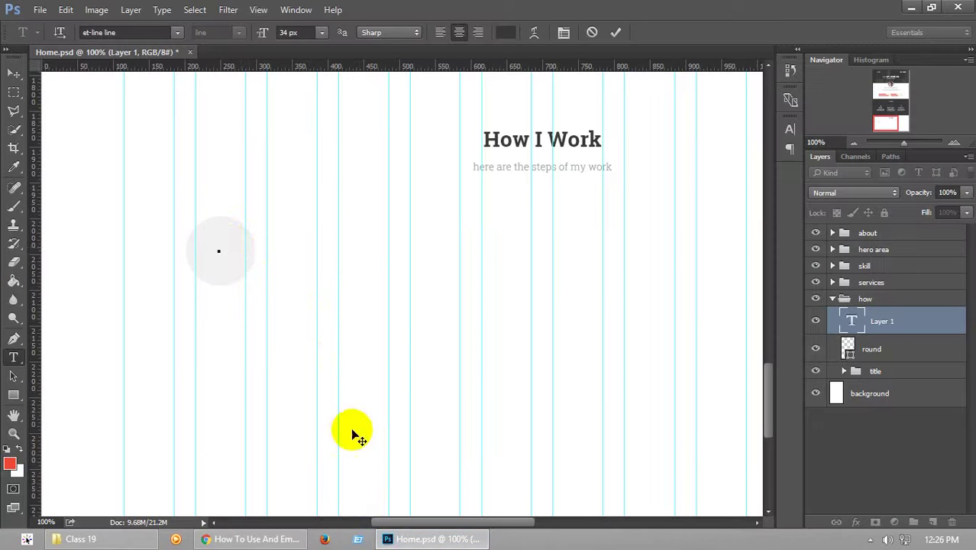
key("ctrl+v")
Nudge the icon right and down towards the middle of the circle
left_click(14, 74)
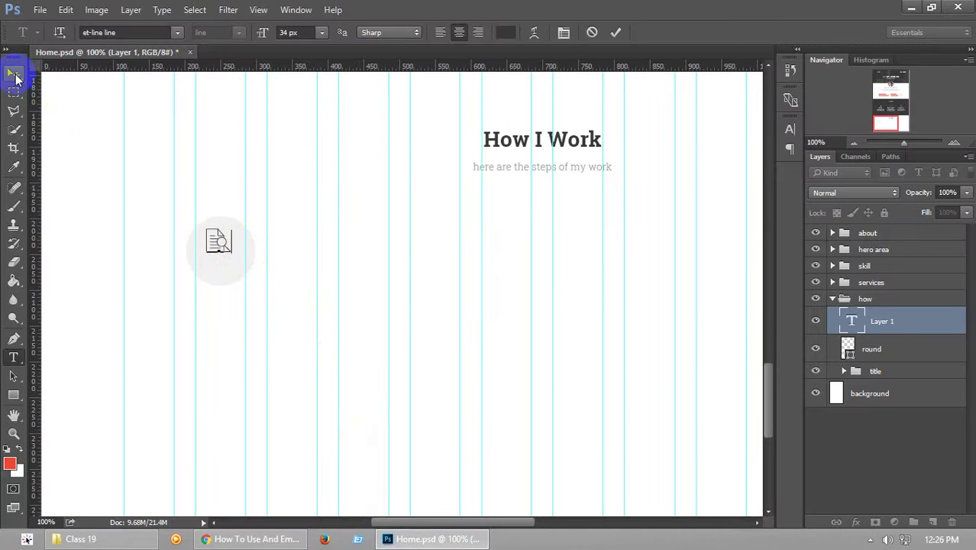
key("Right")
key("Right")
key("Right")
key("Right")
key("Right")
key("Right")
key("Right")
key("Right")
key("Right")
key("Right")
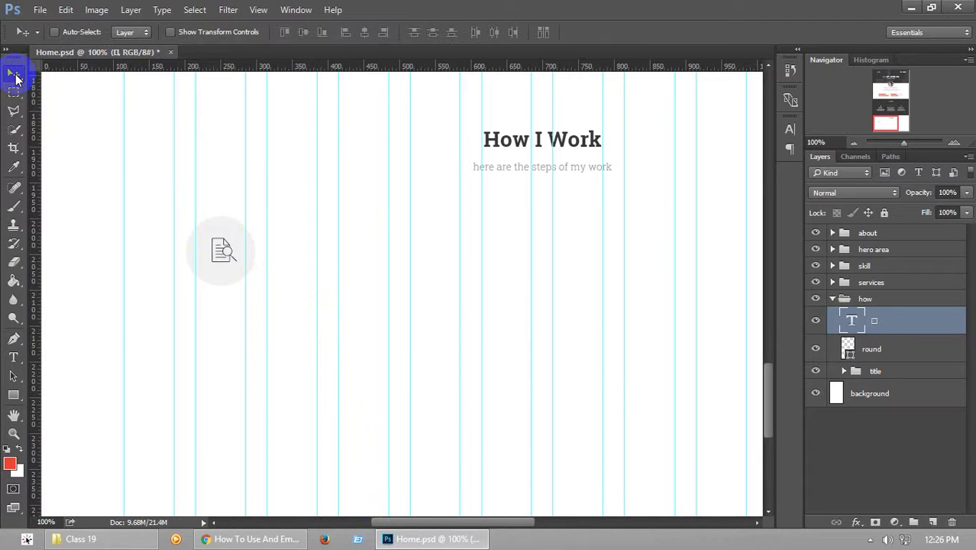
Align the icon and "round" layers on their horizontal and vertical centres
left_click(890, 353, "ctrl")
left_click(365, 32)
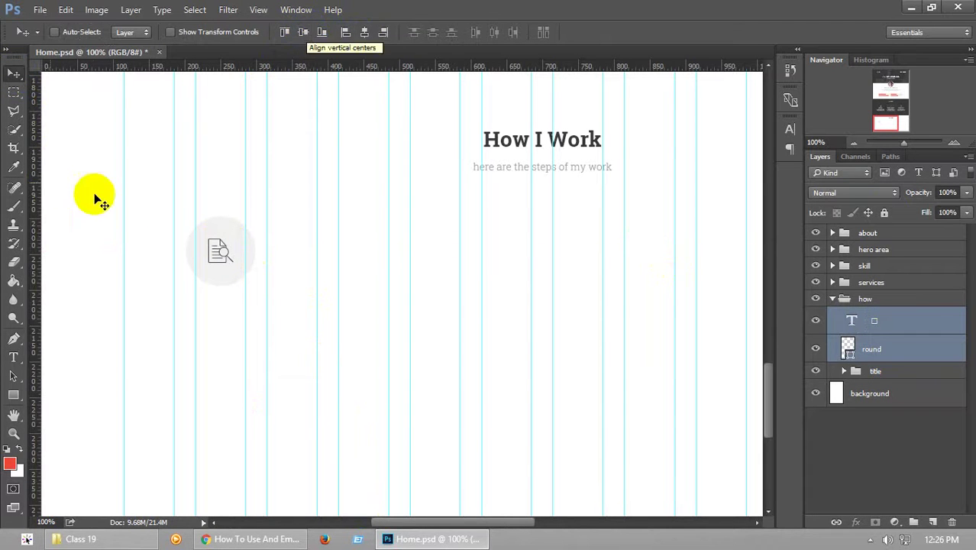
Hide the guides and save the document
key("ctrl+semicolon")
key("ctrl+s")
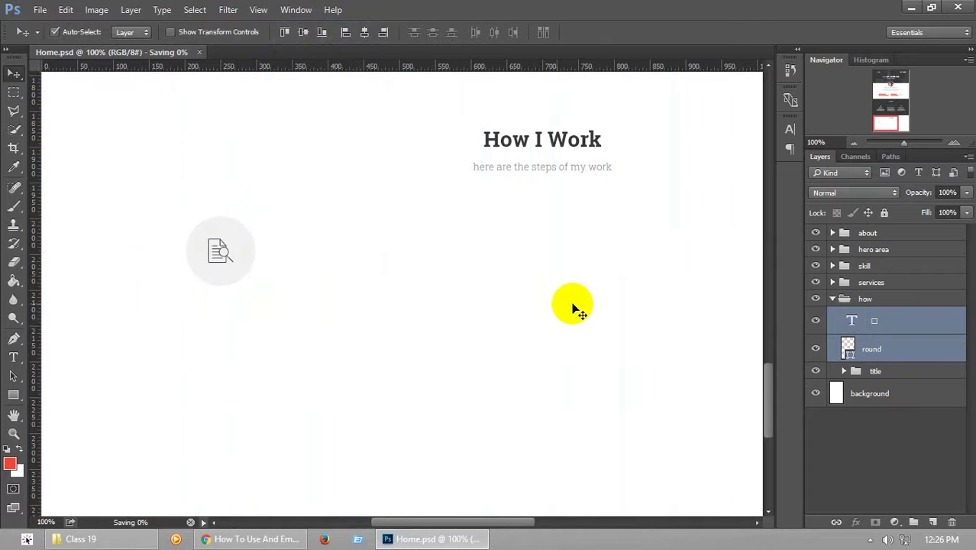
left_click(852, 327)
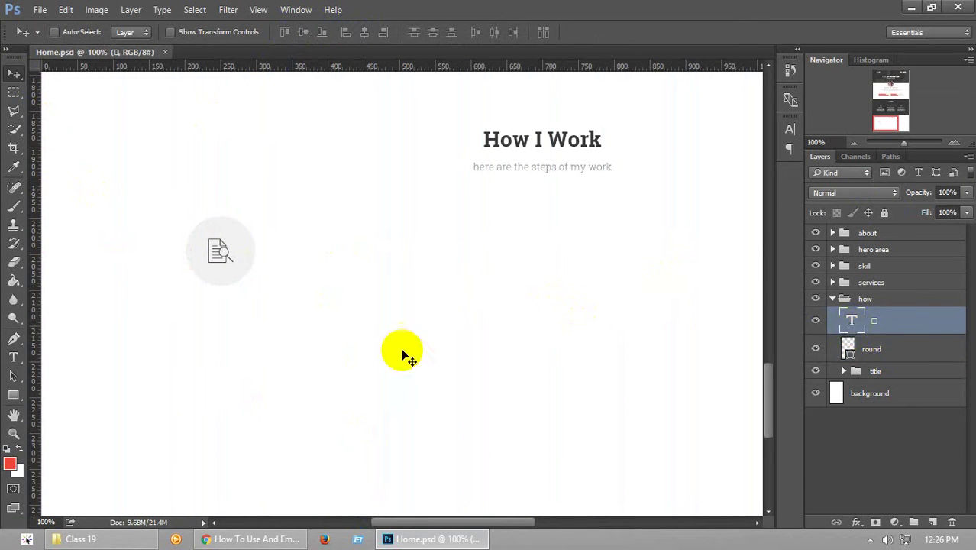
double_click(904, 355)
left_click_drag(366, 20, 549, 100)
left_click(458, 229)
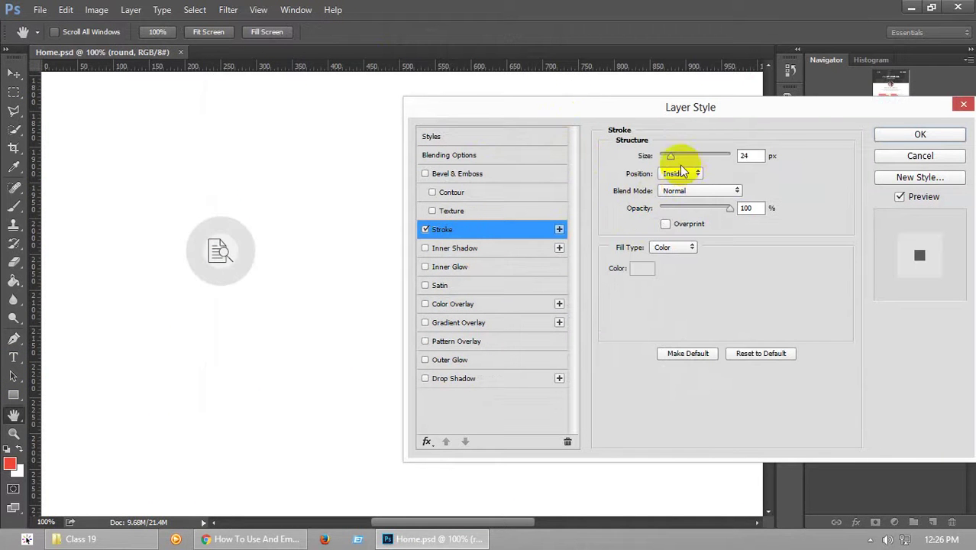
left_click_drag(672, 158, 665, 159)
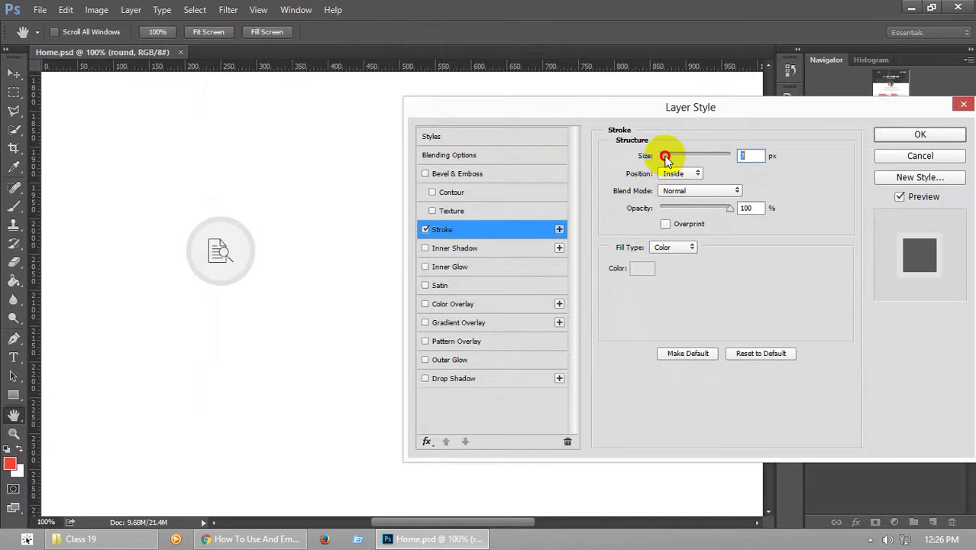
left_click(642, 268)
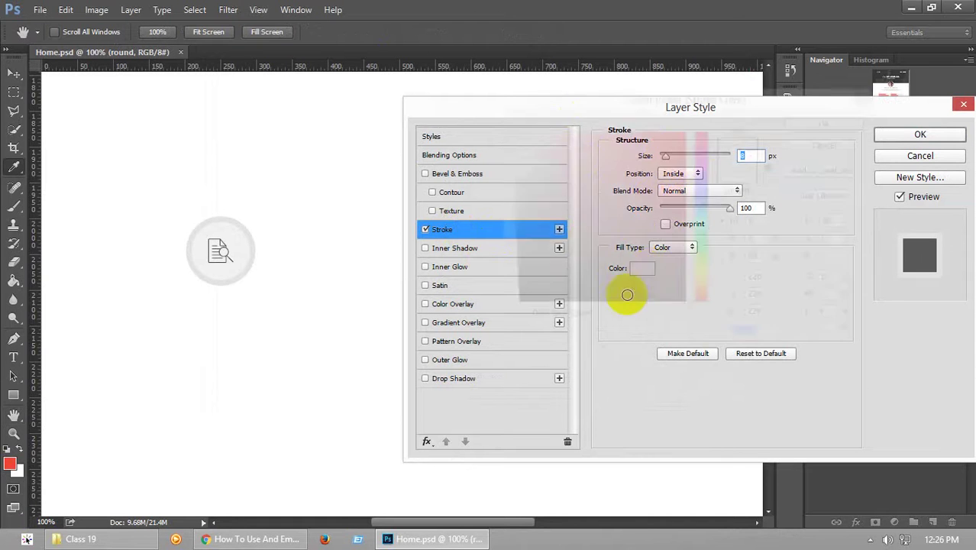
left_click(516, 233)
left_click(819, 122)
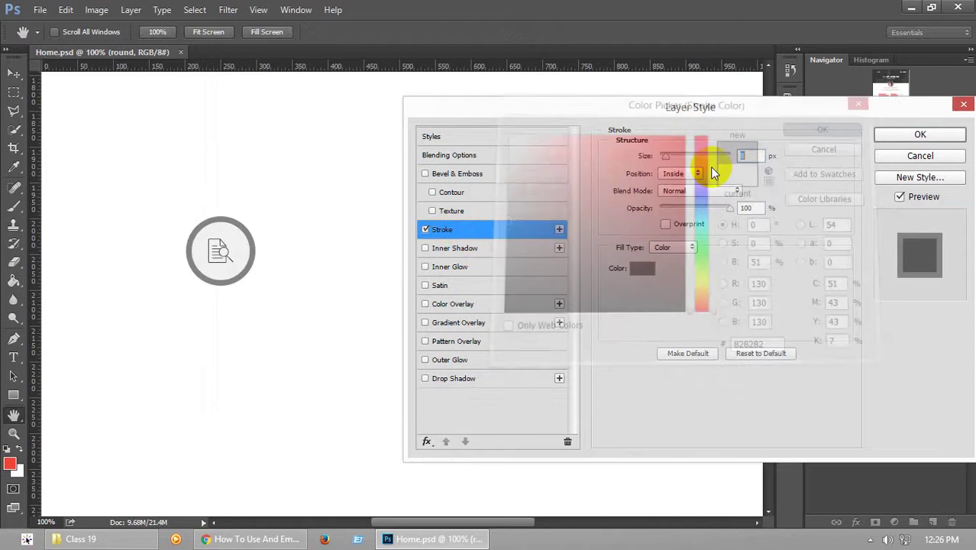
left_click_drag(730, 208, 665, 212)
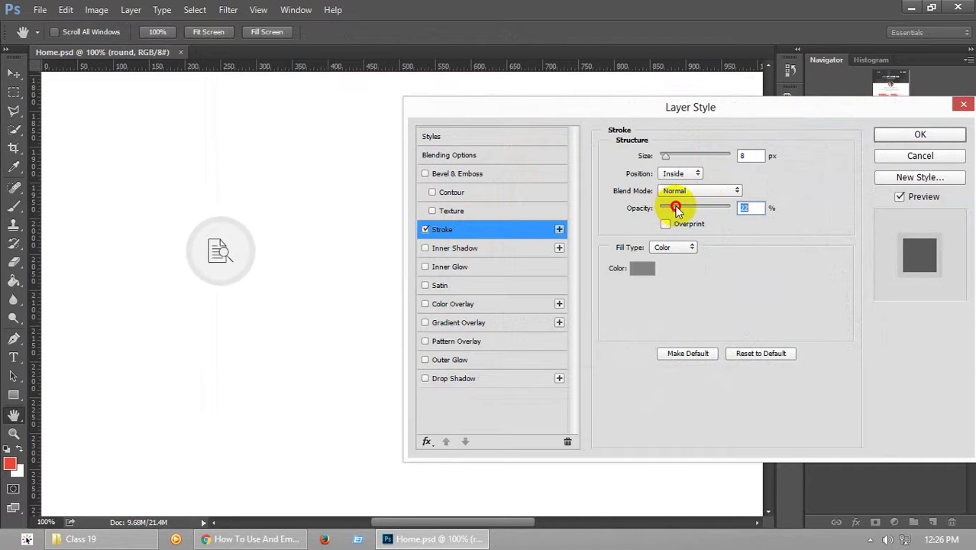
left_click(920, 135)
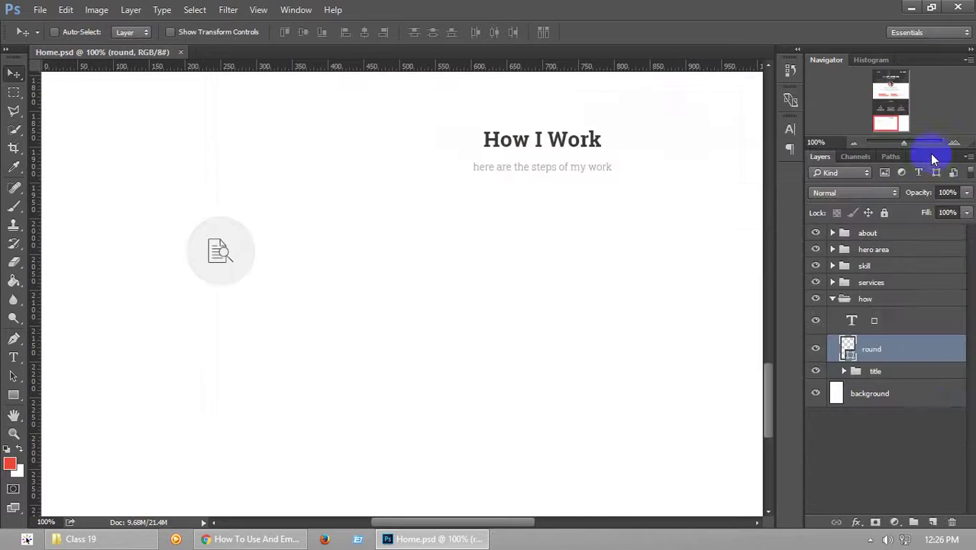
Add the text "Research" in Roboto Slab Bold at 24 px just below the grey icon circle
left_click(862, 348)
left_click(13, 357)
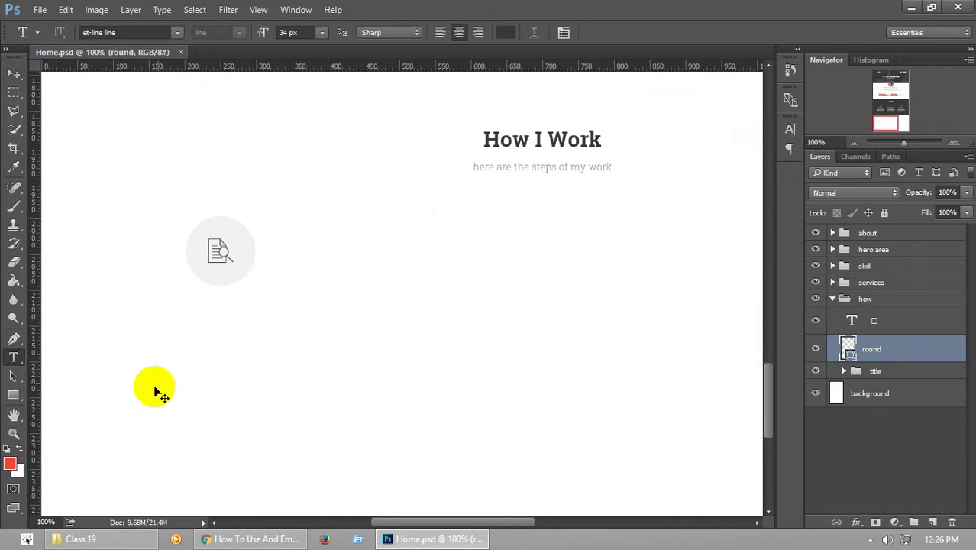
left_click(220, 309)
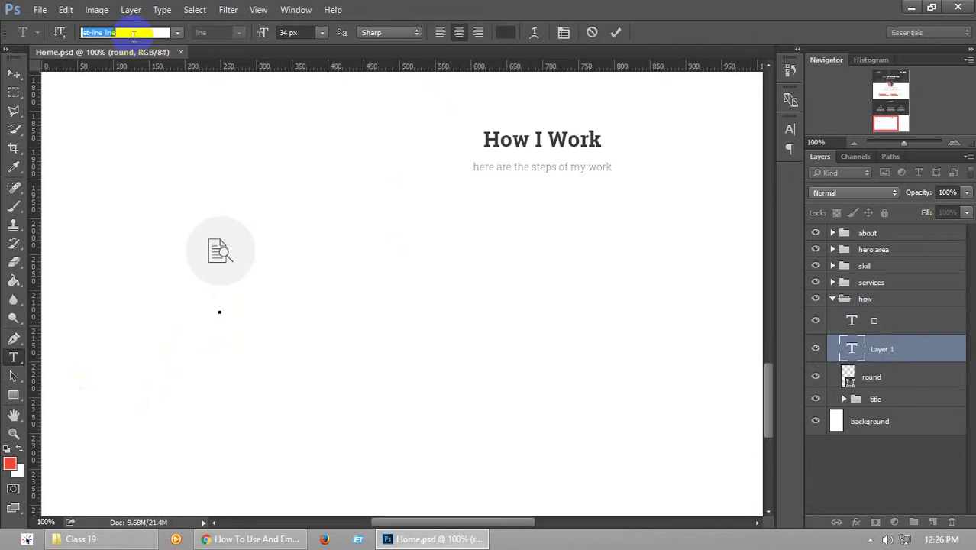
type("robo")
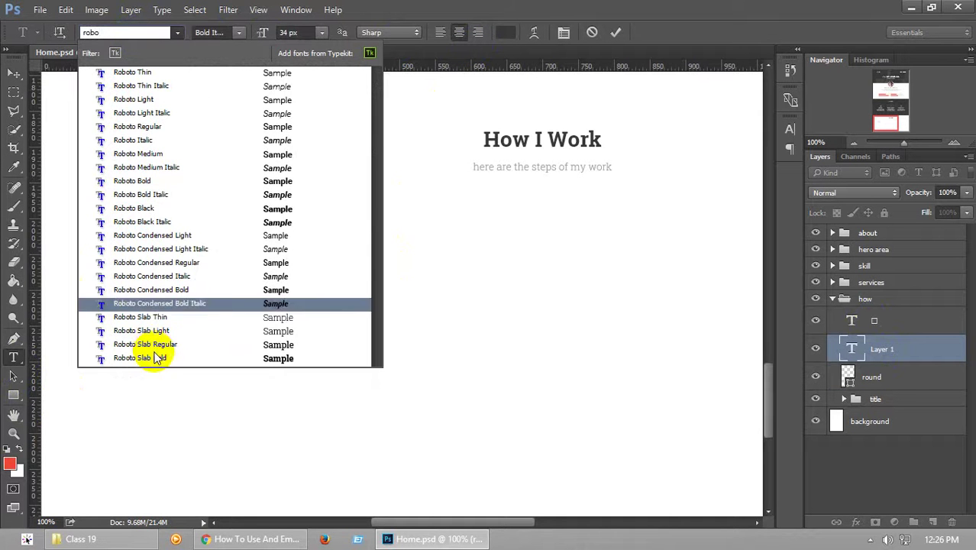
left_click(157, 358)
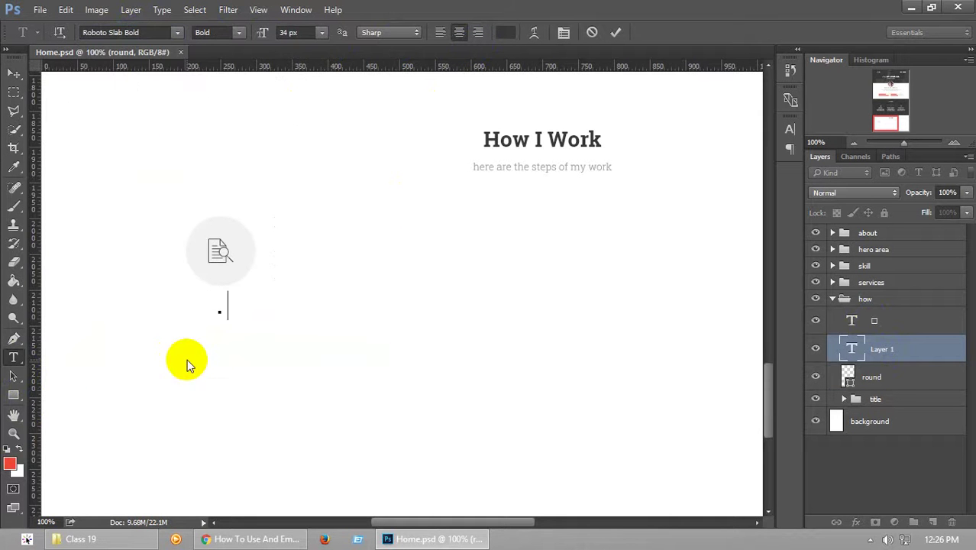
type("Re")
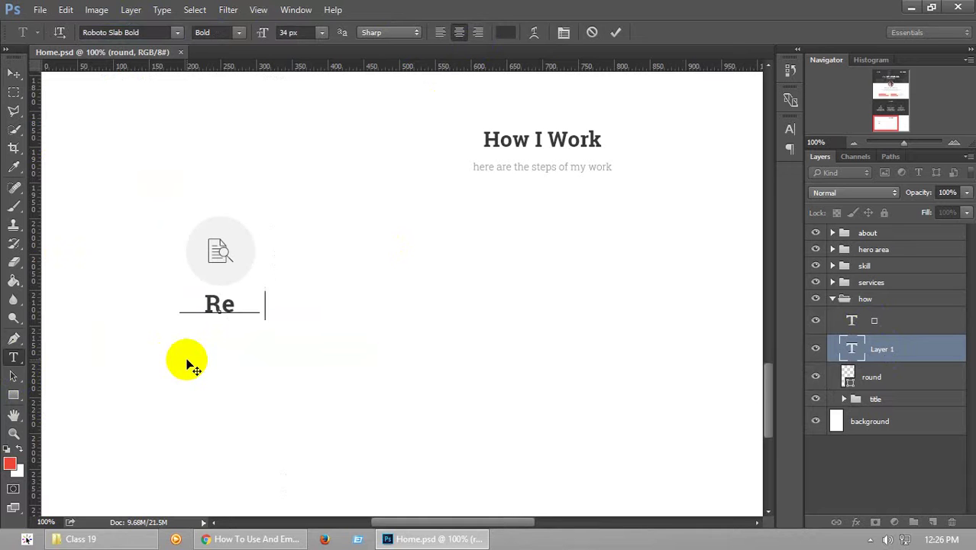
type(" search")
key("ctrl+a")
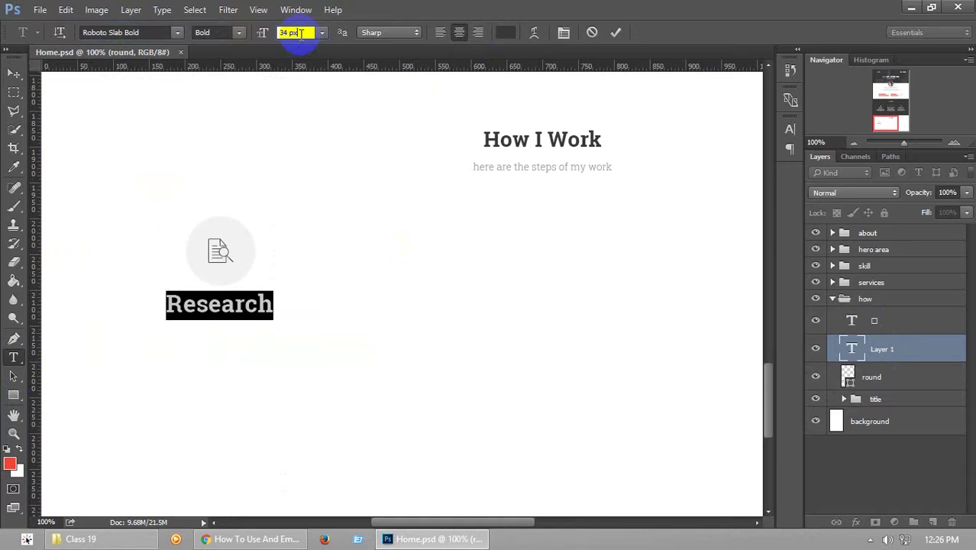
type("24")
key("Return")
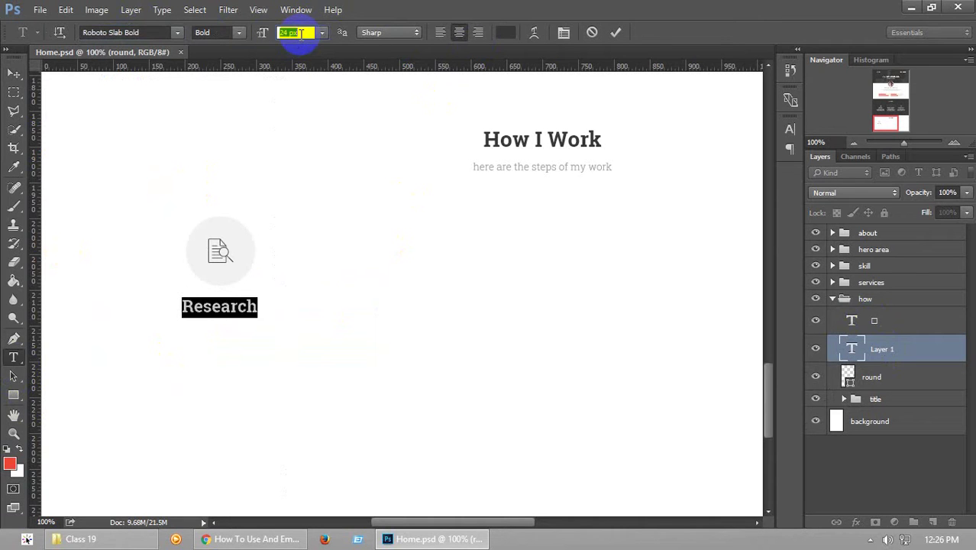
left_click(13, 77)
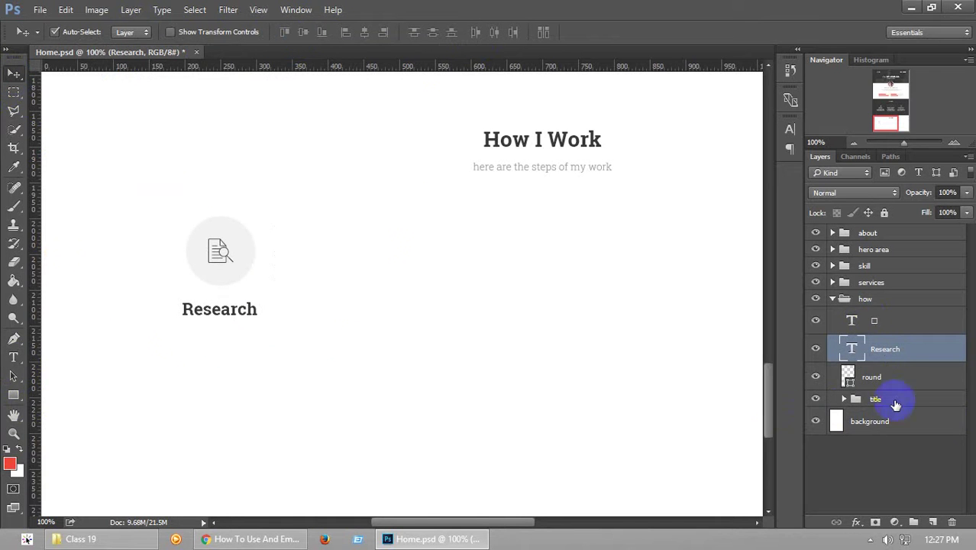
Centre the "Research" text horizontally within a marquee spanning the first three guide columns, clear the selection and hide the guides
key("ctrl")
key("ctrl+semicolon")
left_click(13, 92)
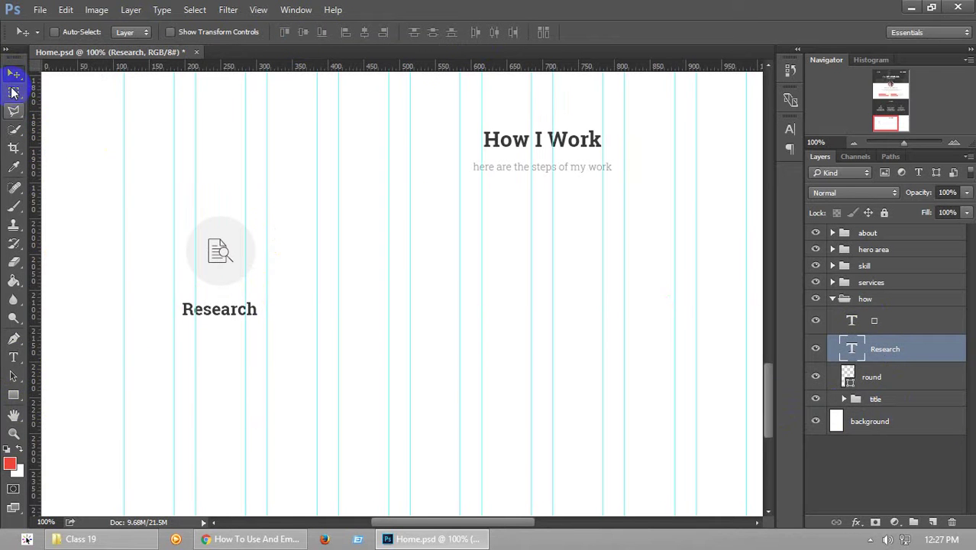
left_click_drag(123, 188, 321, 392)
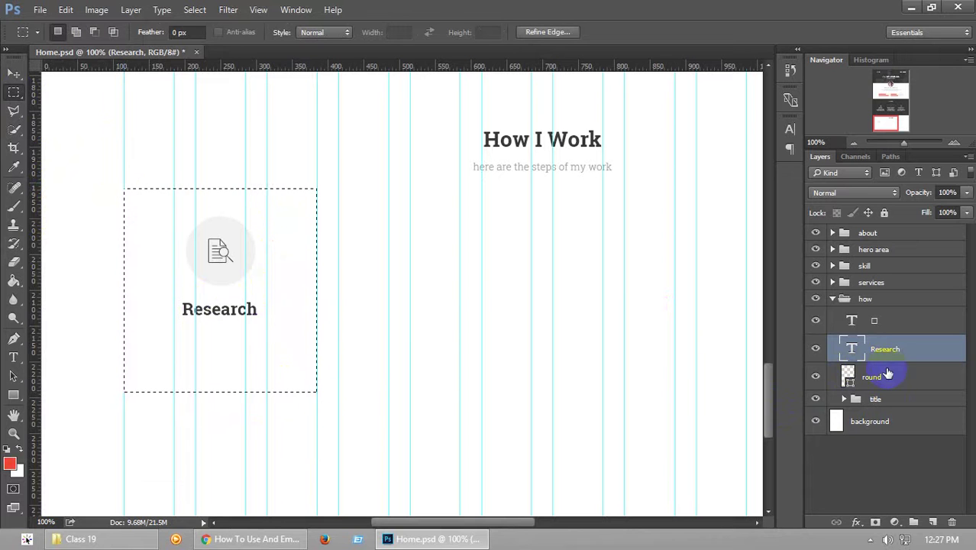
left_click(895, 375)
left_click(896, 353)
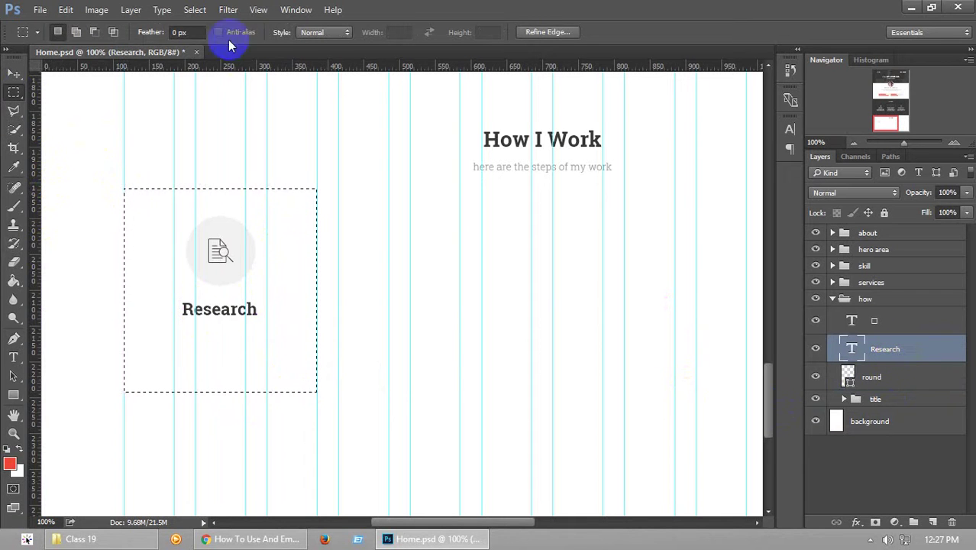
key("v")
left_click(364, 33)
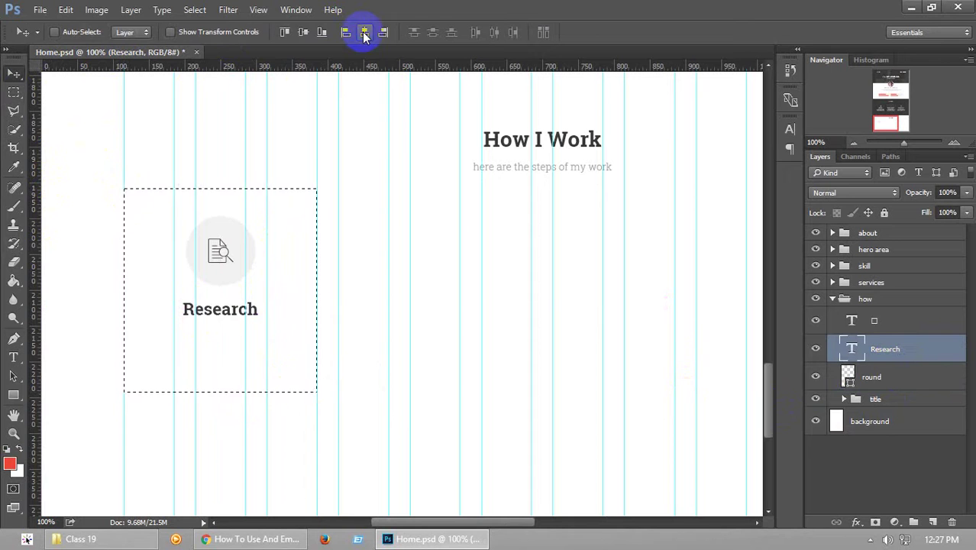
key("ctrl+d")
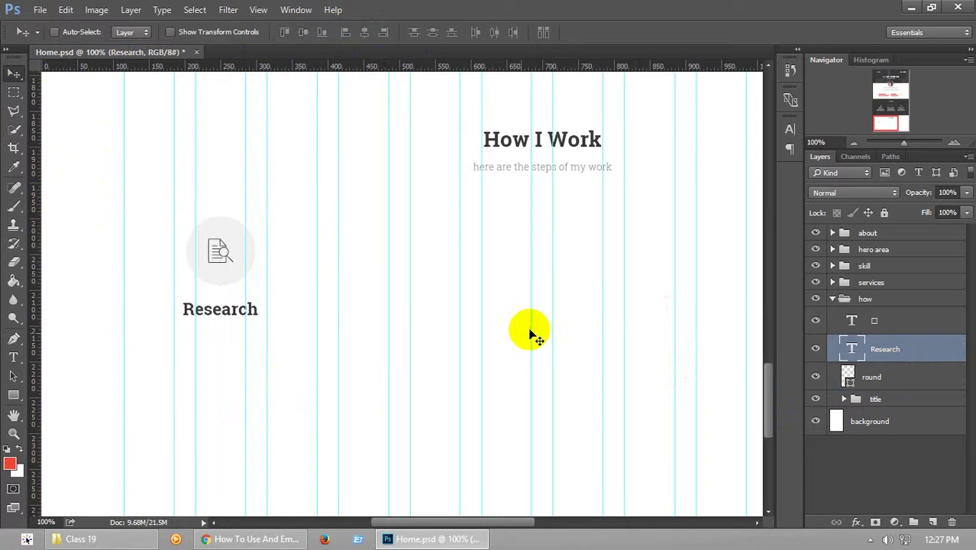
key("ctrl+semicolon")
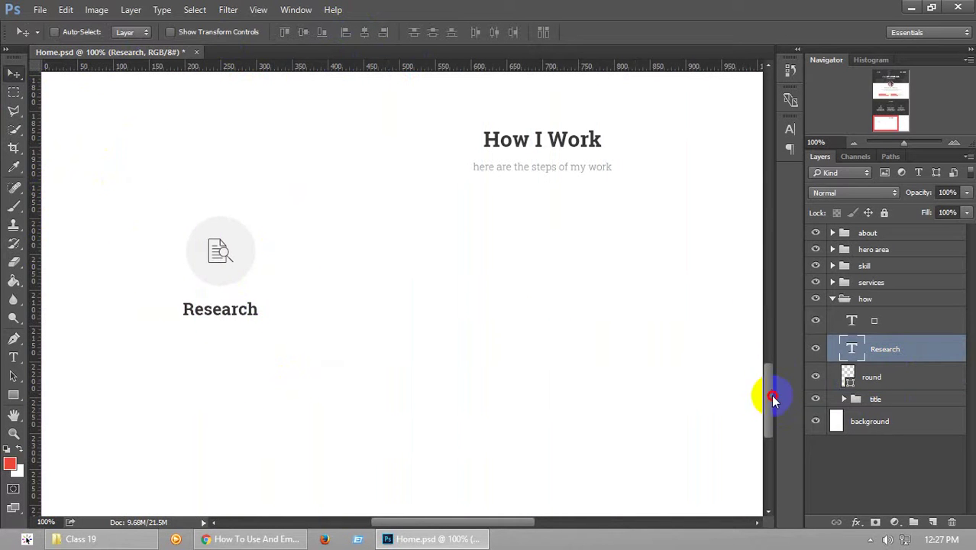
Draw a 5 px thick horizontal line about 129 px long, extending rightwards from the grey circle's right edge
mouse_move(773, 397)
left_mouse_down()
mouse_move(777, 371)
mouse_move(775, 407)
left_mouse_up()
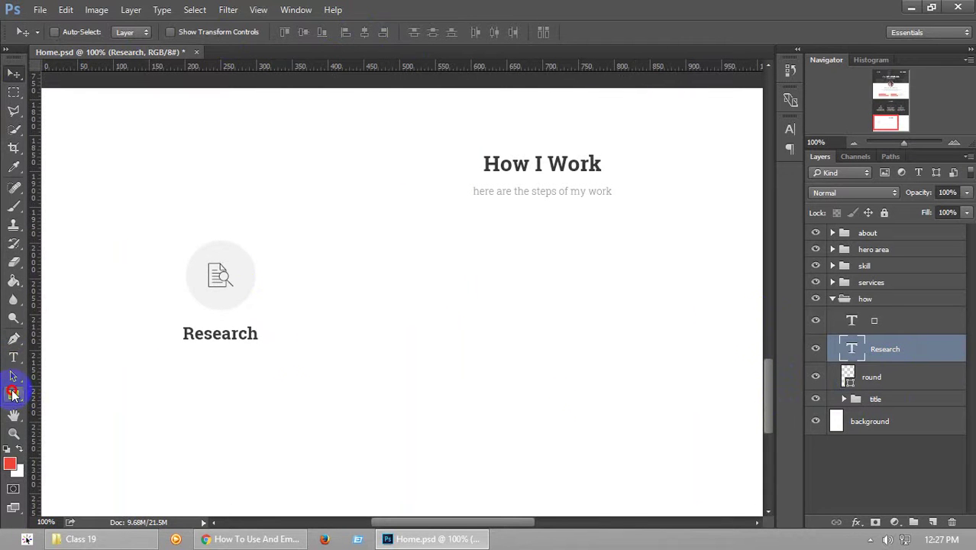
left_click_drag(13, 394, 61, 445)
left_click(548, 32)
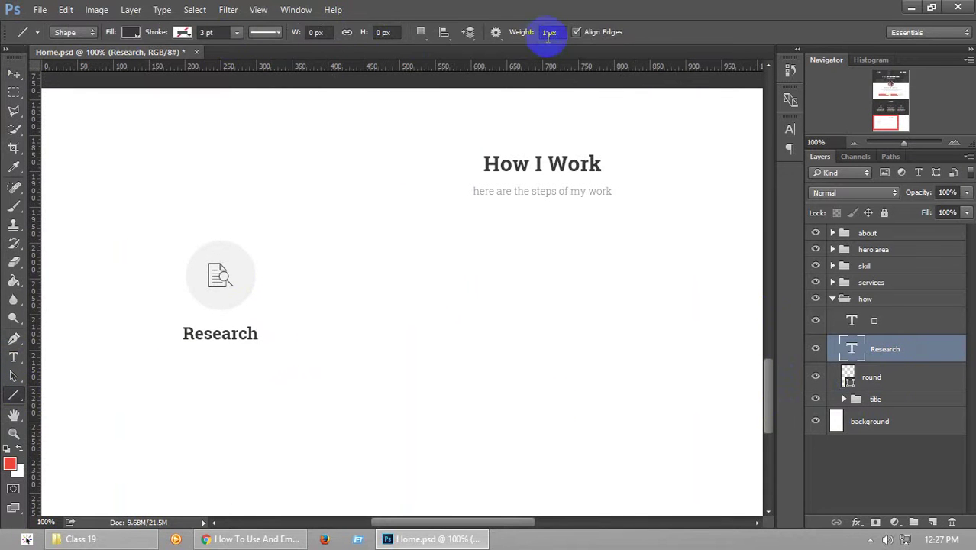
left_click(525, 32)
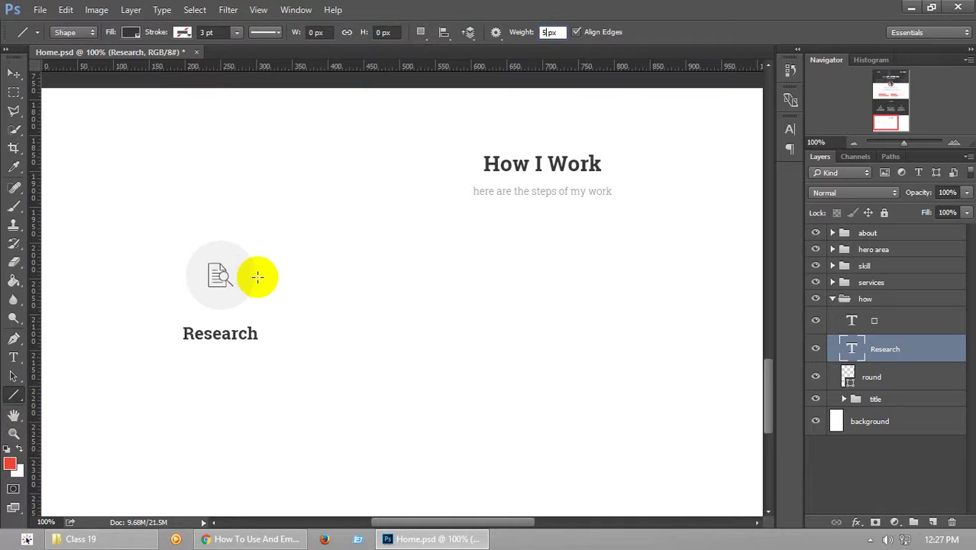
left_click_drag(253, 274, 349, 273)
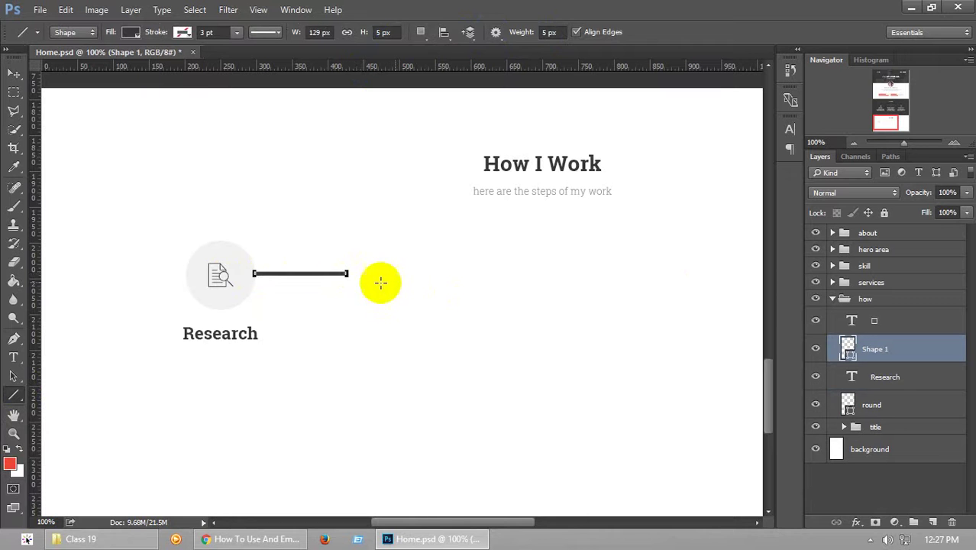
Recolour the connector line to light grey f1f1f1, sampled from the circle
double_click(849, 356)
left_click(239, 271)
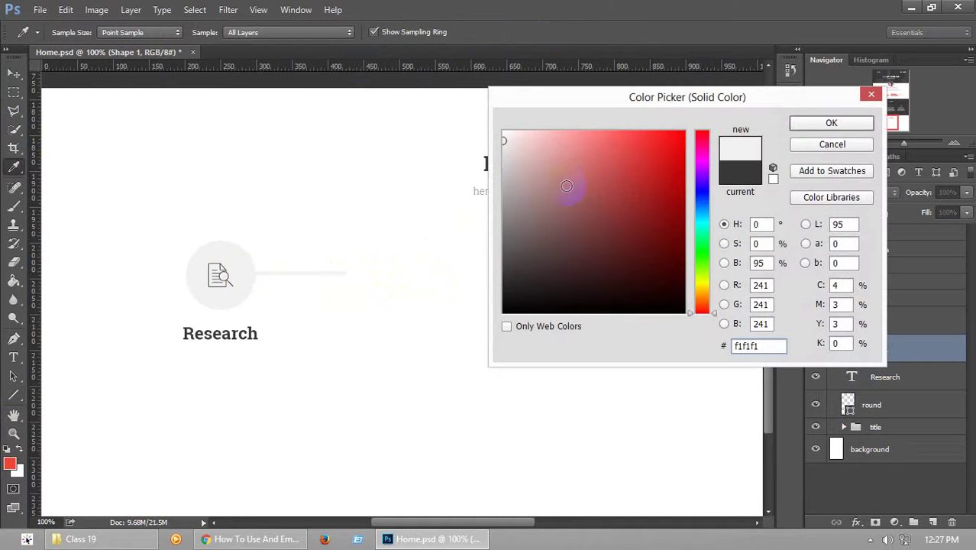
left_click(831, 123)
Align the connector line and the "round" layer on their vertical centres, and show the guides
left_click(14, 74)
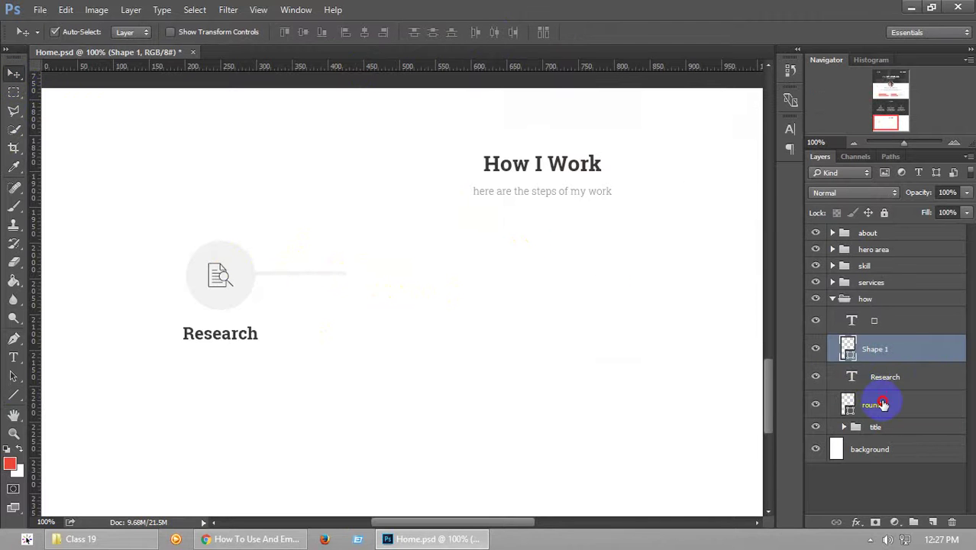
left_click(878, 404, "ctrl")
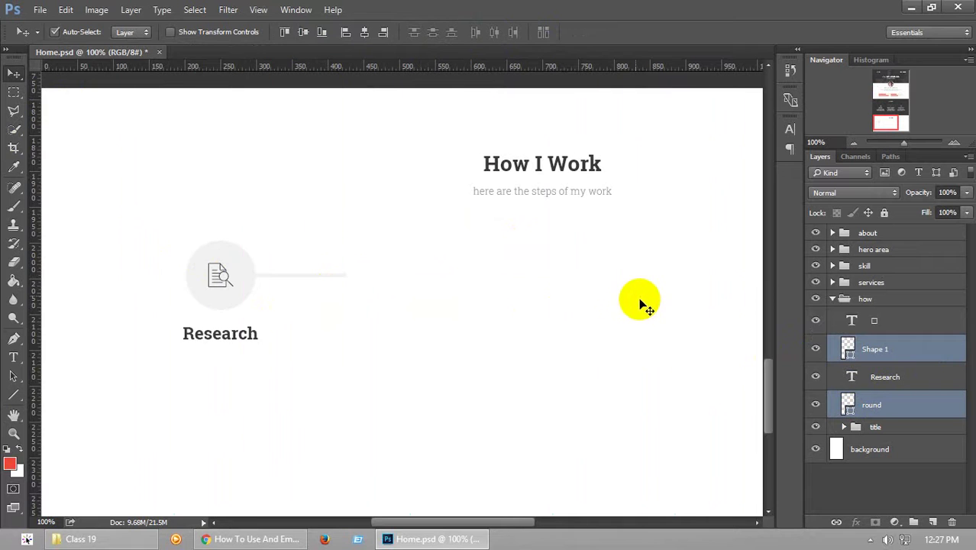
key("ctrl+semicolon")
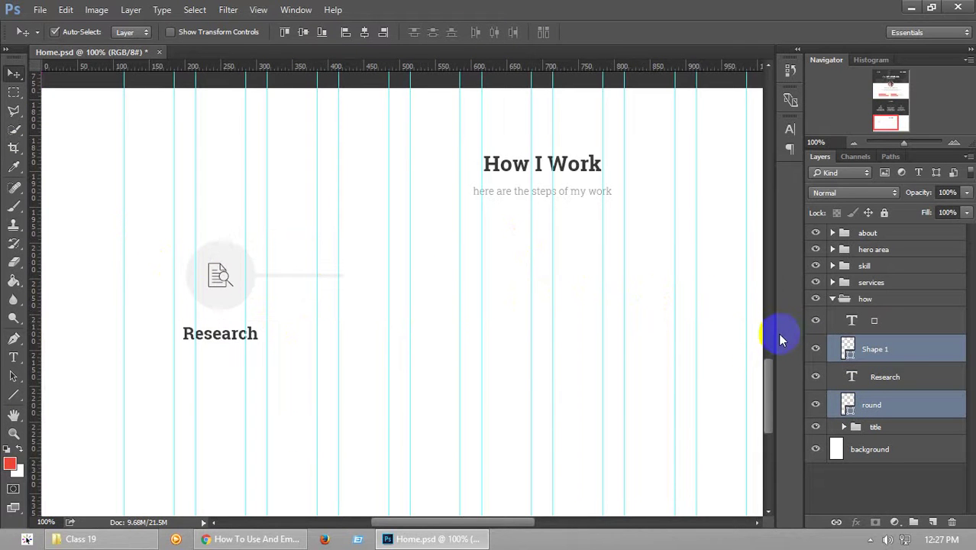
key("ctrl+semicolon")
key("ctrl+semicolon")
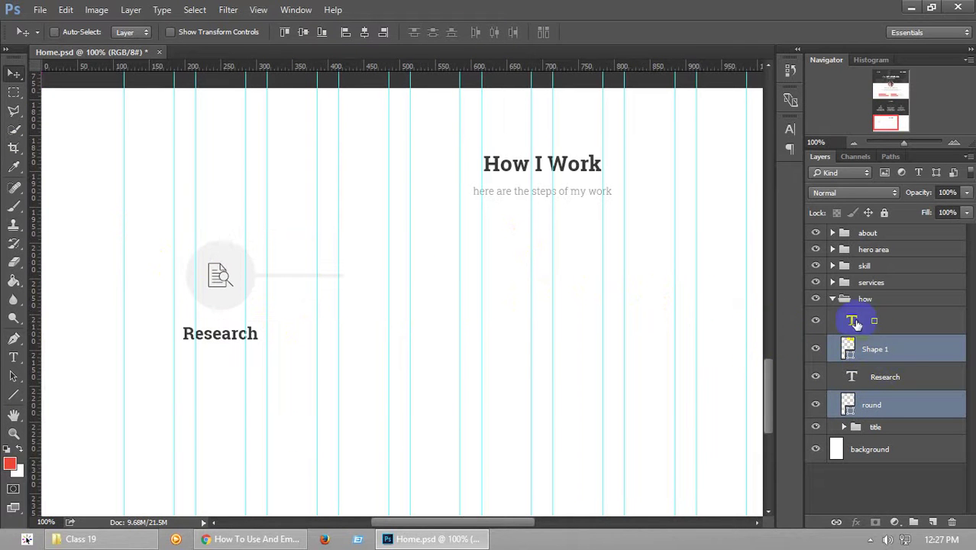
Group the icon, connector line, "Research" text and "round" layers and name the group "1"
left_click(881, 322)
left_click(901, 405, "shift")
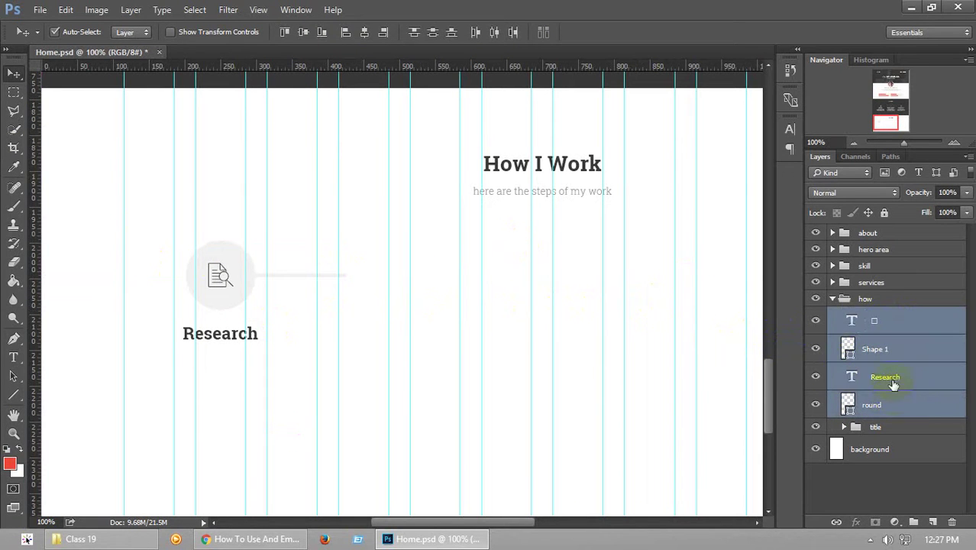
key("ctrl+g")
type("1")
key("Return")
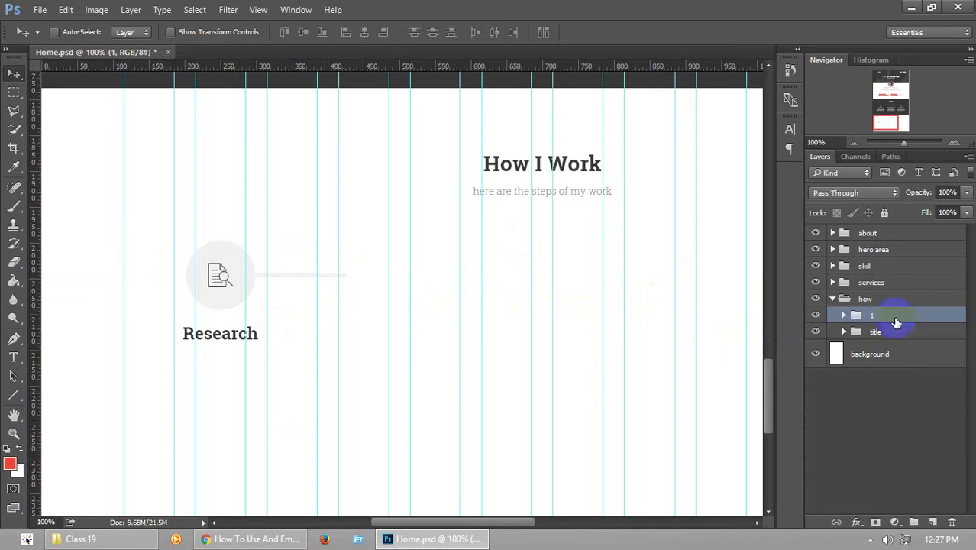
Try duplicating group "1" and moving the copy to the right of the first step, and undo both changes
key("ctrl")
key("ctrl+j")
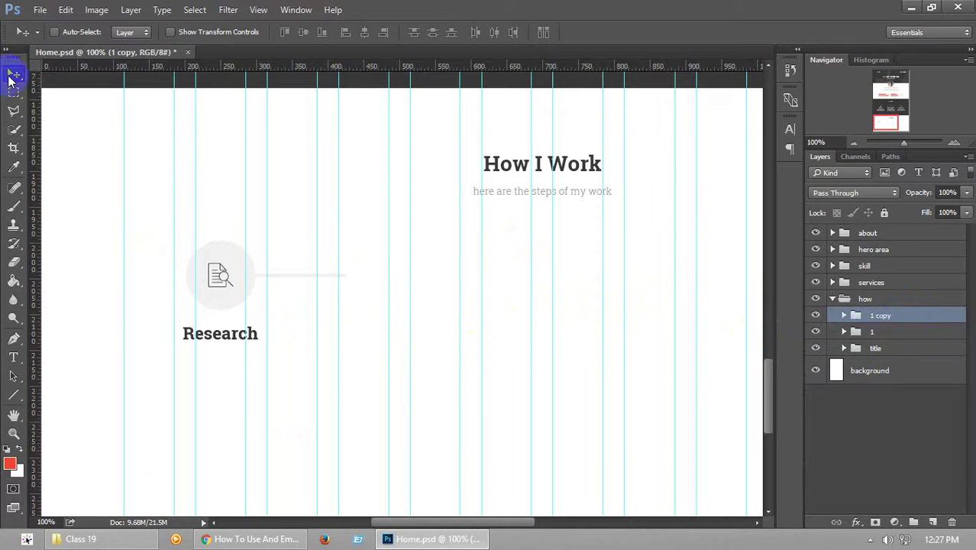
left_click_drag(220, 272, 431, 285)
key("ctrl+z")
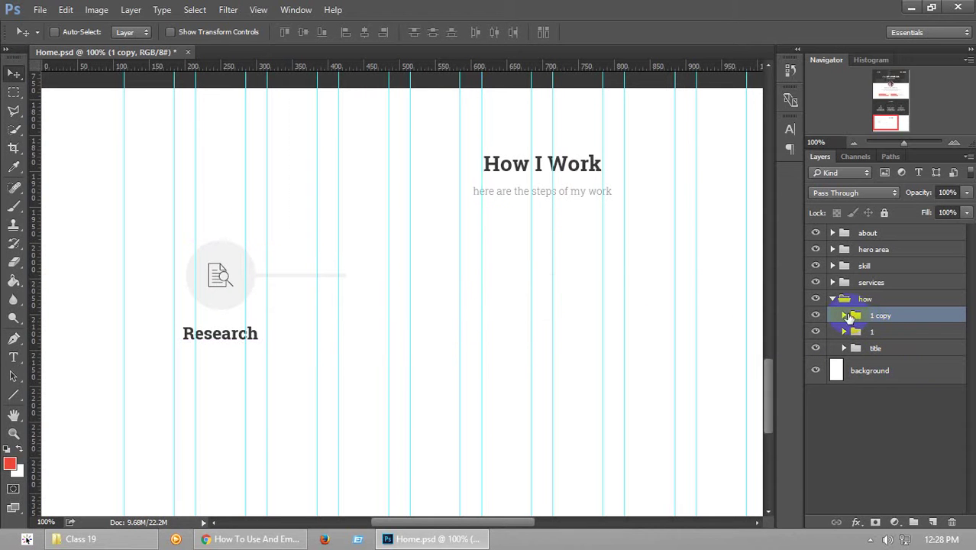
key("ctrl+alt+z")
Stretch the connector line in group "1" further to the right, and save the document with the guides hidden
left_click(844, 315)
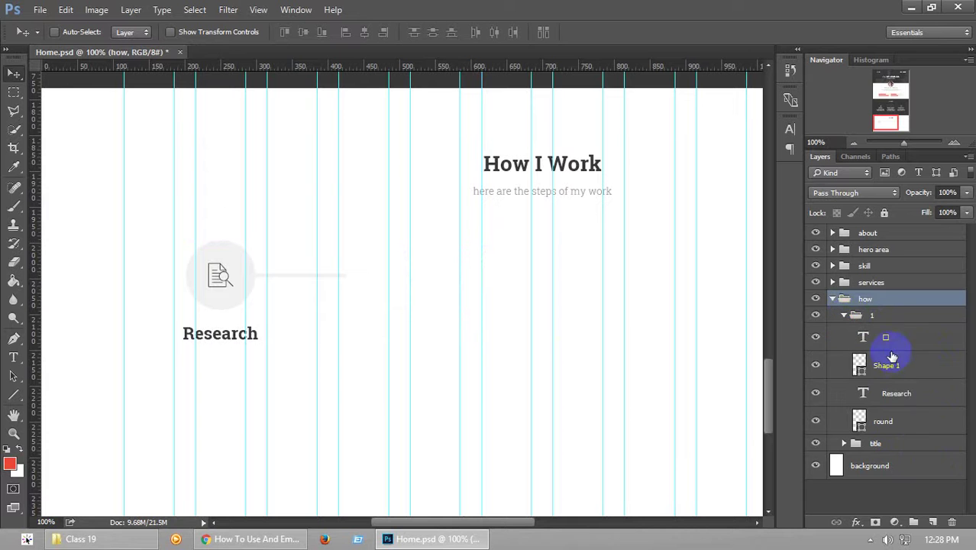
left_click(857, 367)
left_click(361, 284)
key("ctrl+t")
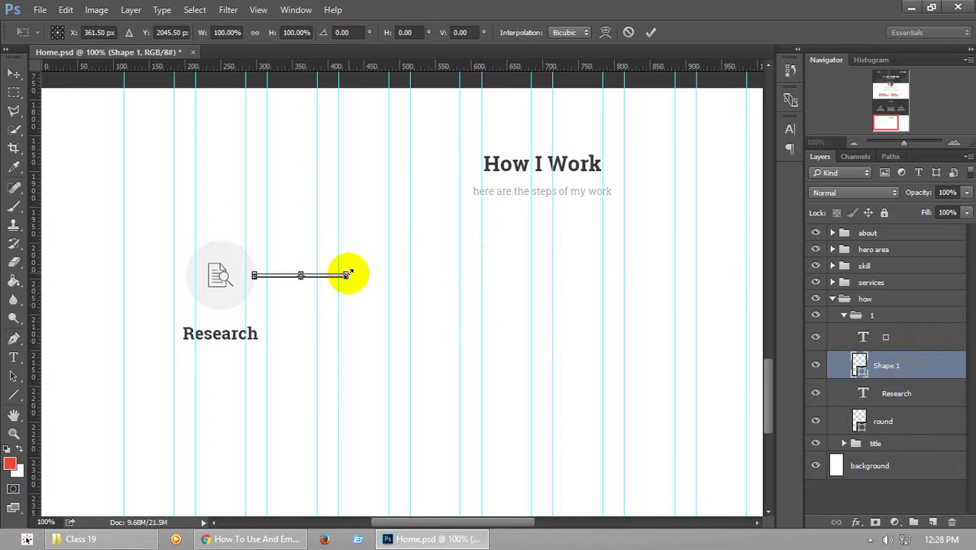
left_click_drag(355, 276, 420, 278)
key("Return")
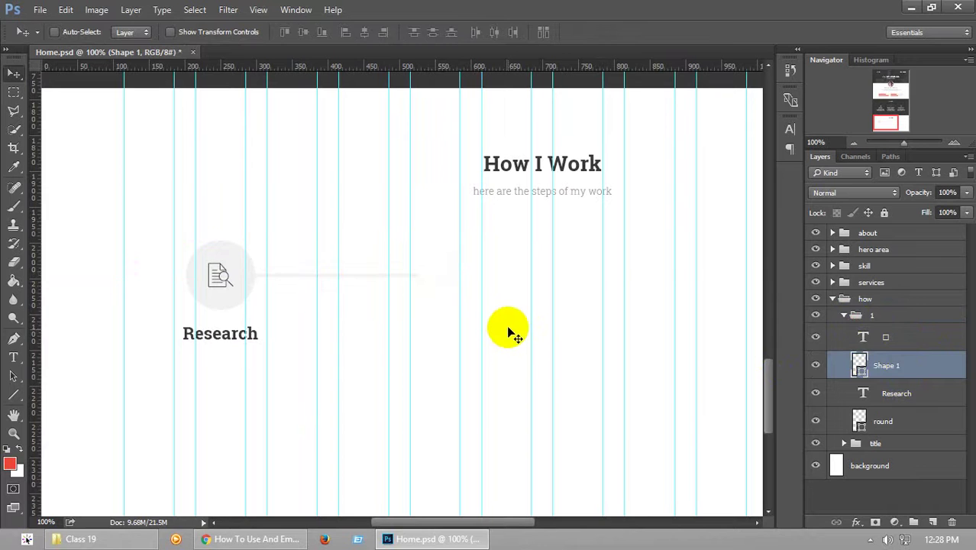
key("ctrl+s")
key("ctrl+semicolon")
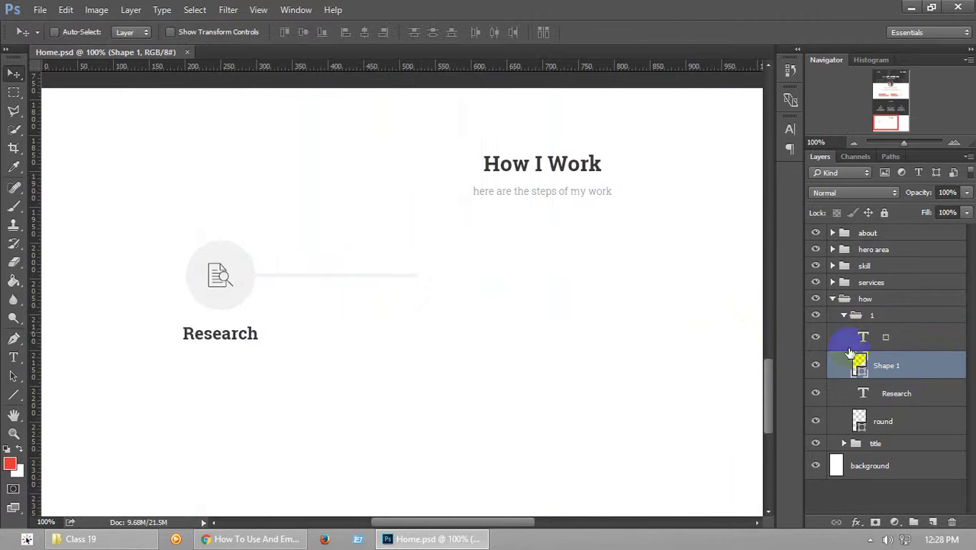
Duplicate group "1" as group "2", with the guides shown and the copied circle placed at the end of the first connector line
left_click(847, 316)
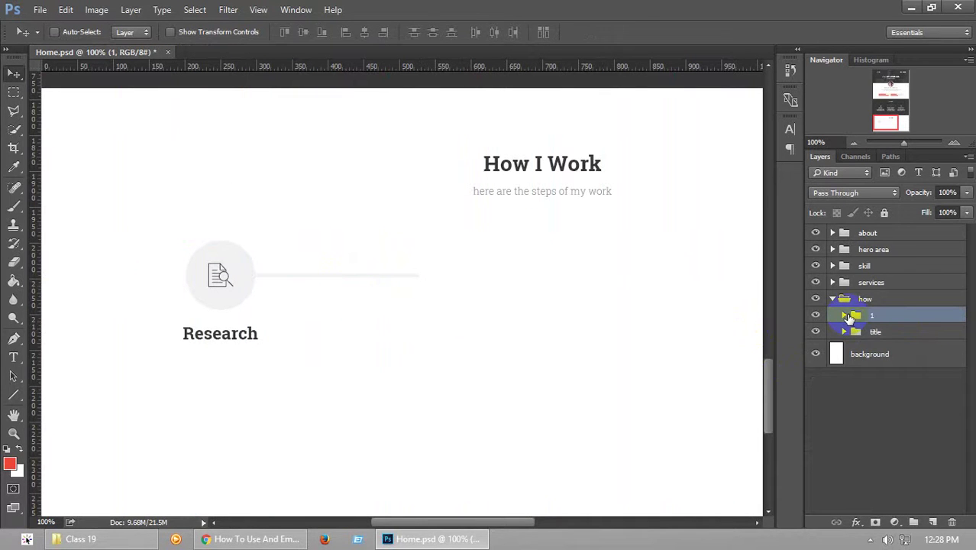
key("ctrl+semicolon")
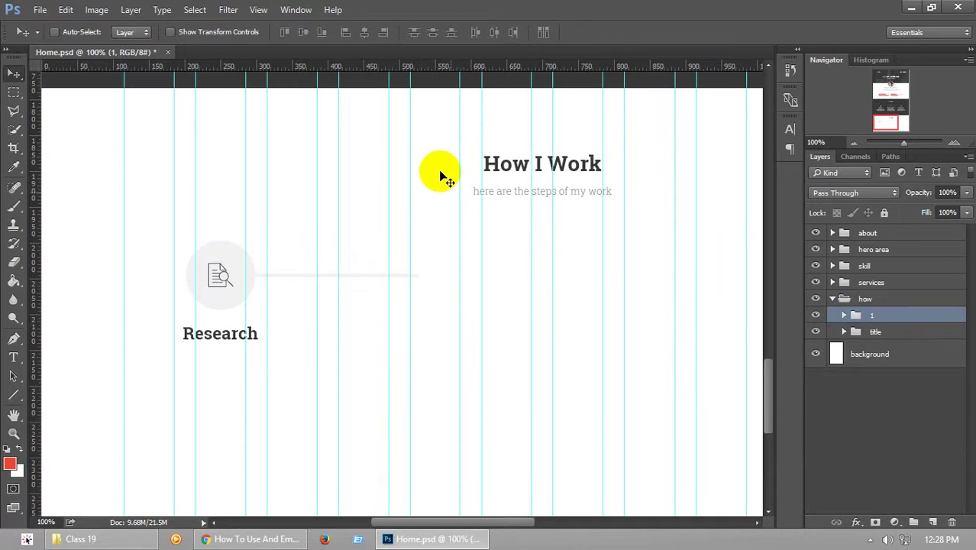
key("ctrl")
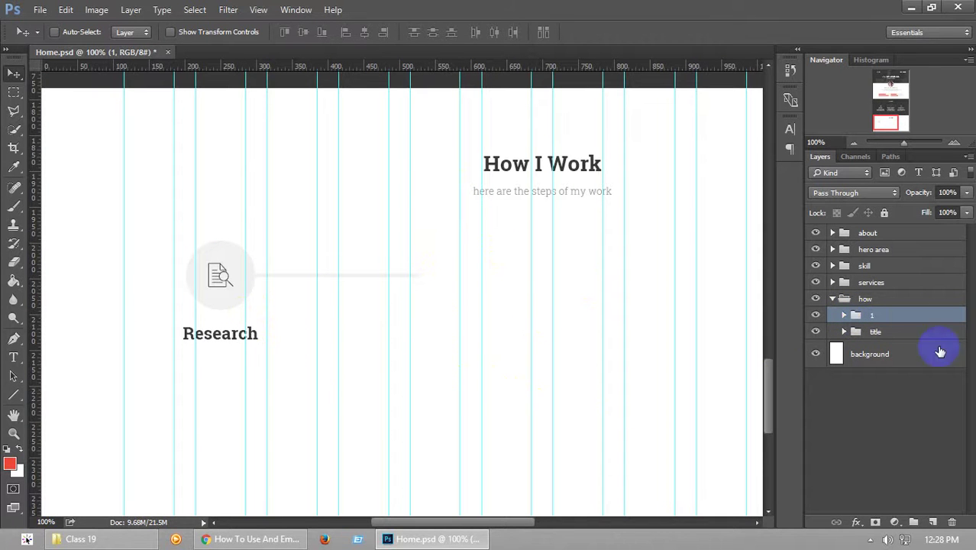
key("ctrl+j")
left_click_drag(187, 275, 427, 297)
key("Left")
key("Left")
key("Left")
key("Left")
key("Left")
key("Left")
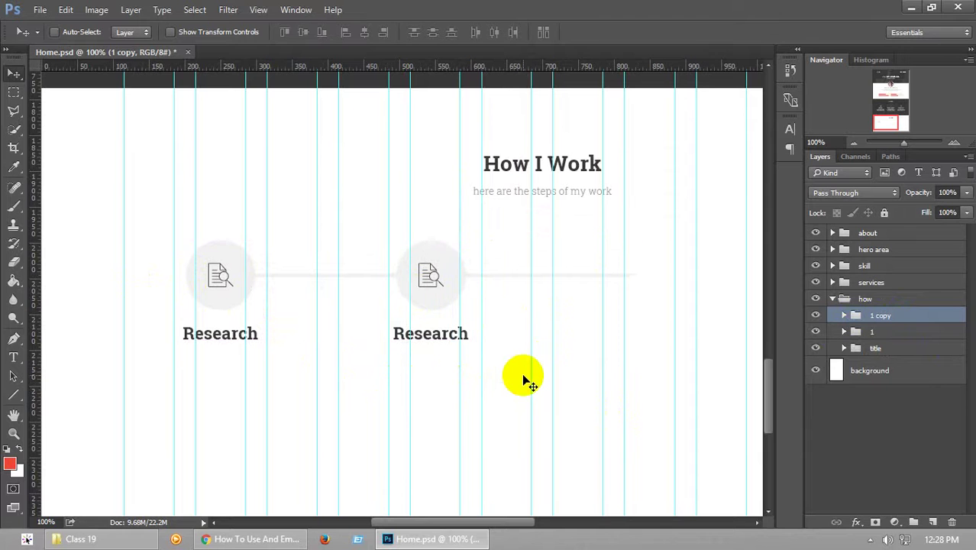
key("Right")
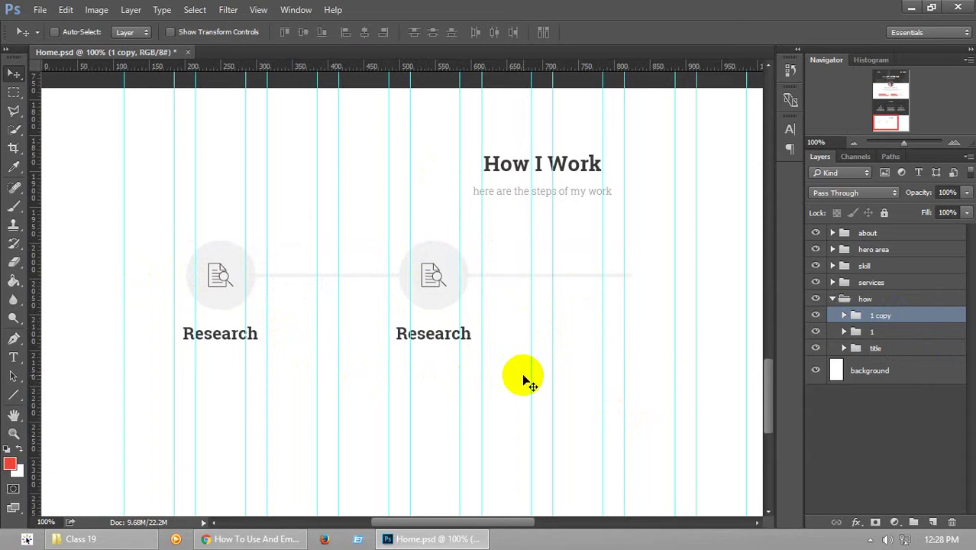
key("ctrl")
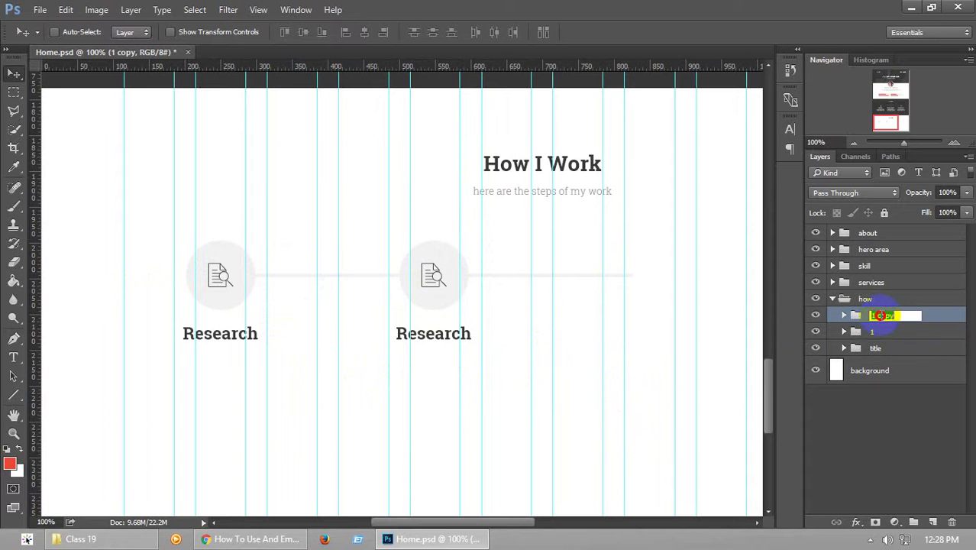
type("2")
left_click_drag(886, 125, 889, 122)
Replace the icon in group "2" with the icon-tools glyph copied from the icon font page in Chrome
left_click(844, 315)
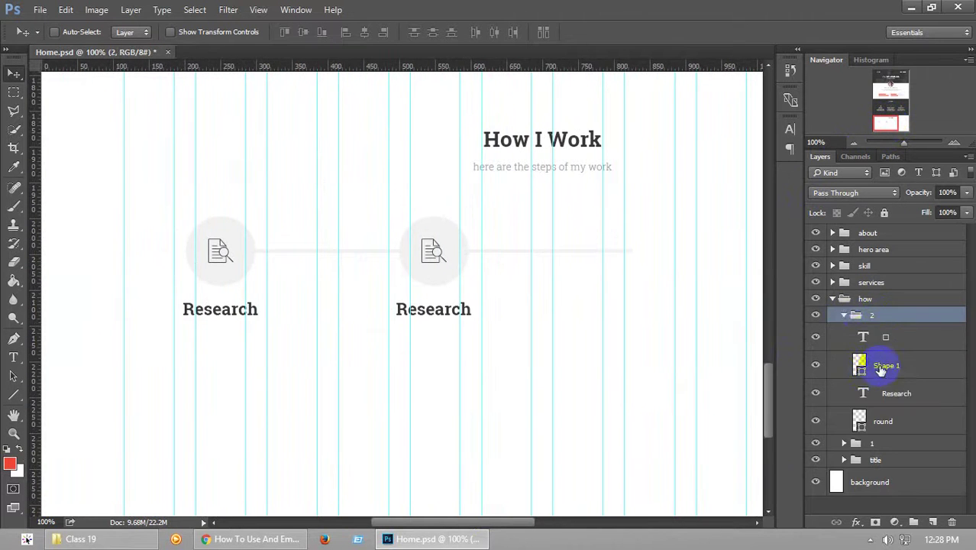
double_click(863, 337)
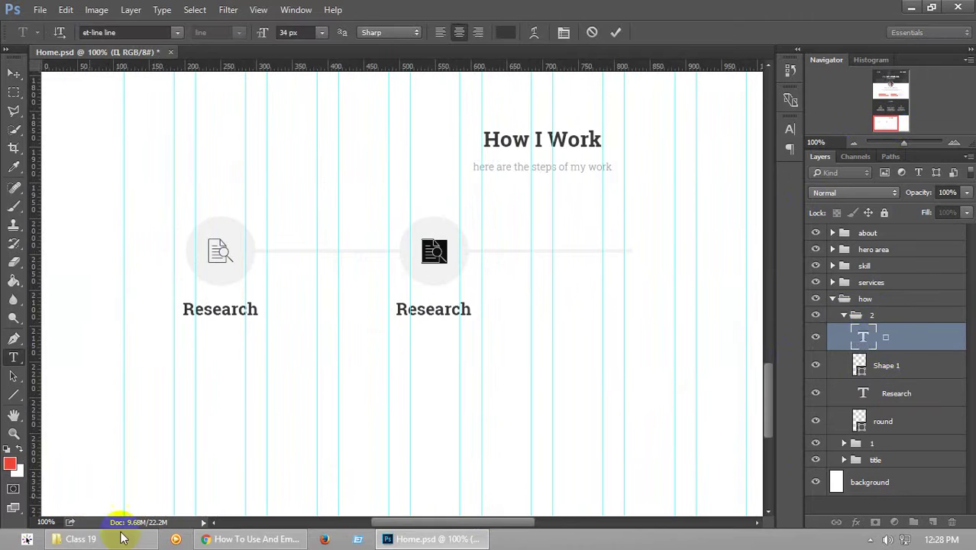
left_click(221, 539)
scroll(311, 368, "down", 6)
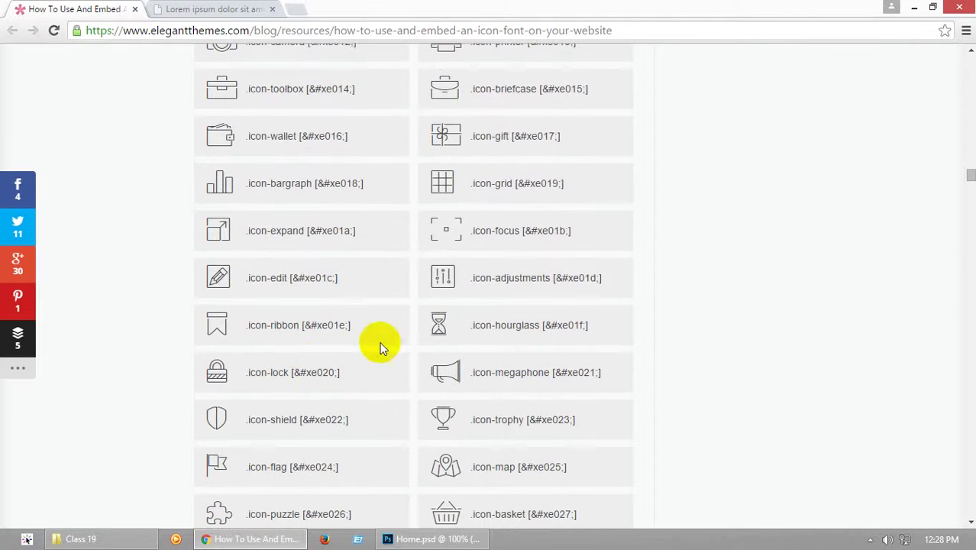
scroll(446, 374, "down", 3)
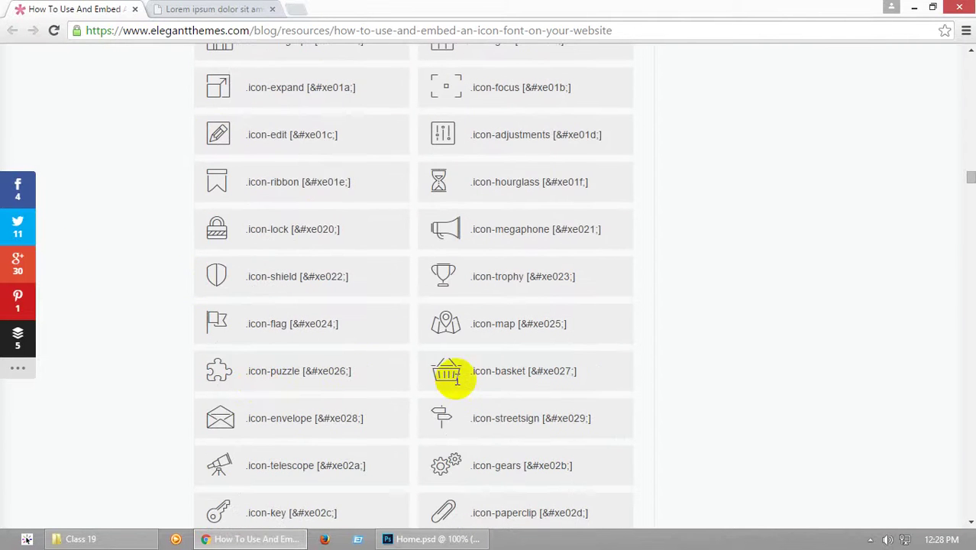
scroll(449, 412, "down", 2)
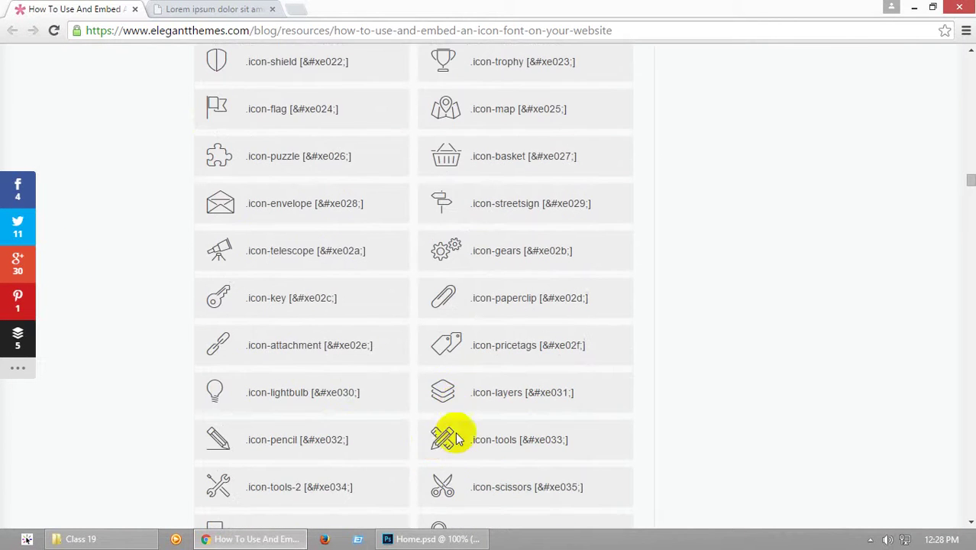
double_click(440, 438)
left_click(457, 537)
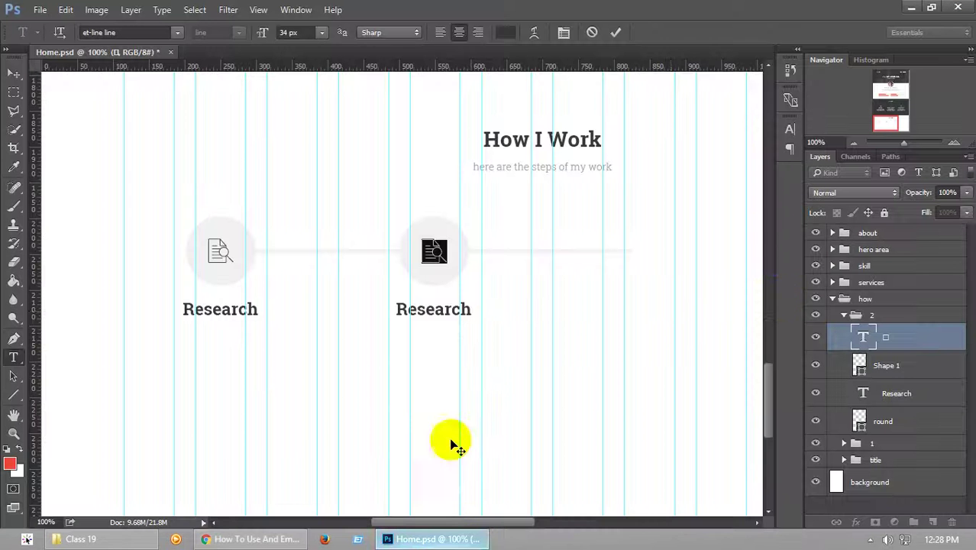
key("ctrl+v")
left_click(14, 73)
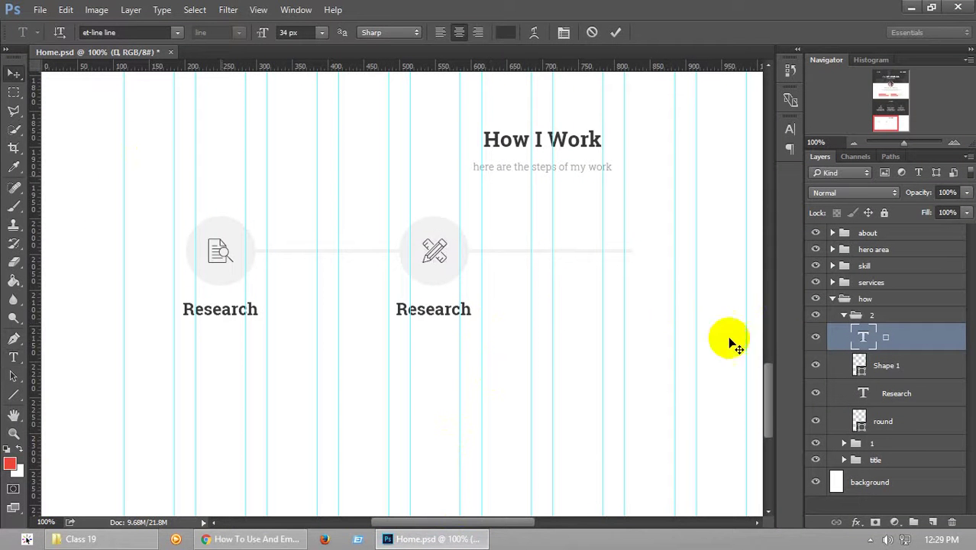
Change the title text in group "2" to "Design", and save the document with the guides hidden
double_click(868, 397)
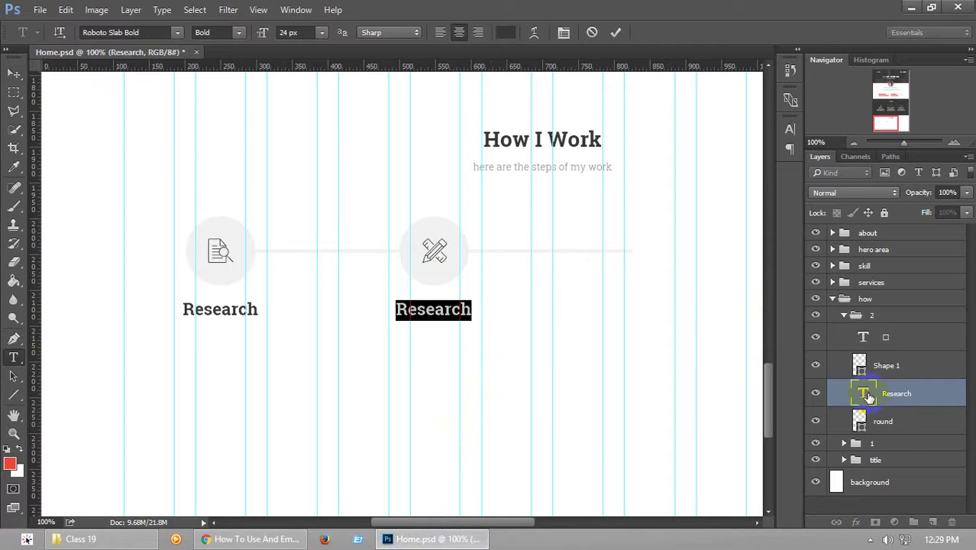
key("Right")
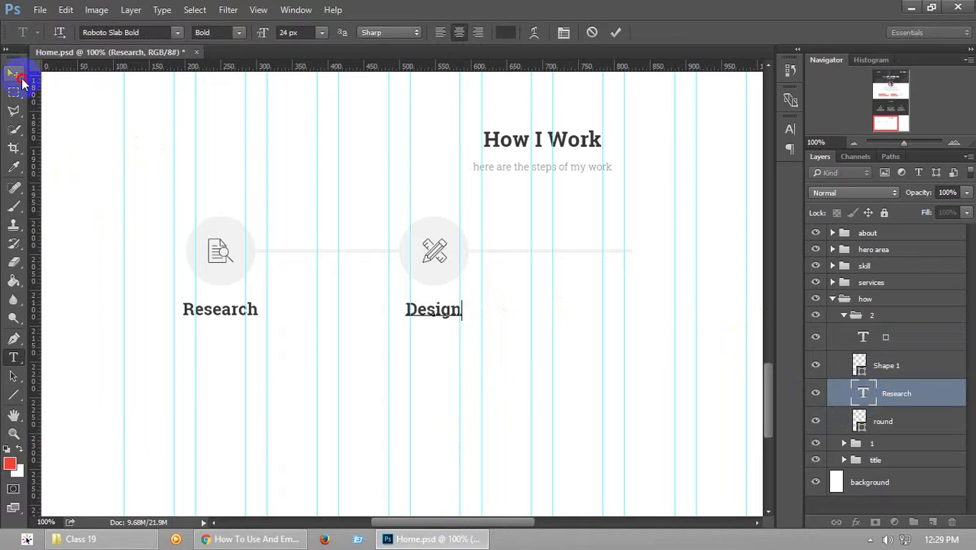
left_click(14, 73)
key("ctrl+semicolon")
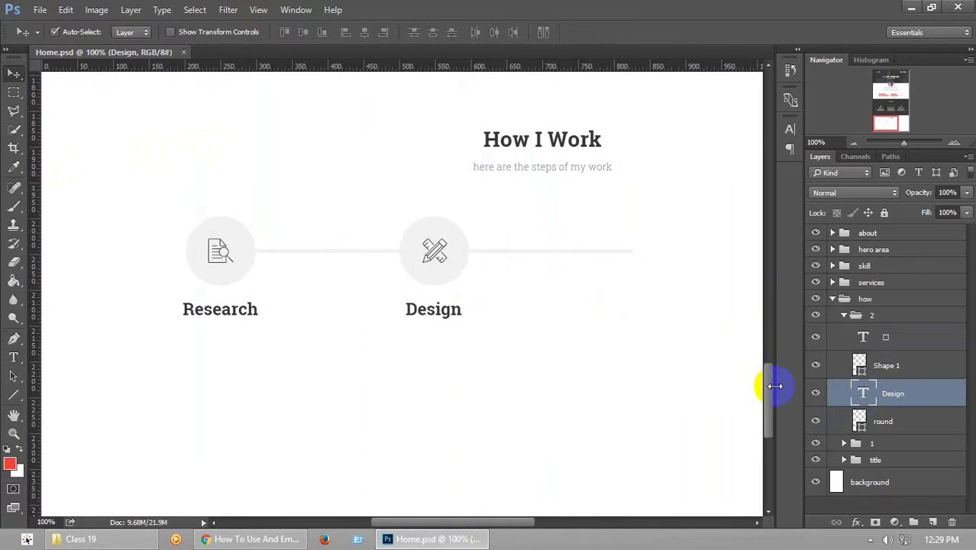
mouse_move(769, 395)
left_mouse_down()
mouse_move(766, 370)
mouse_move(773, 395)
left_mouse_up()
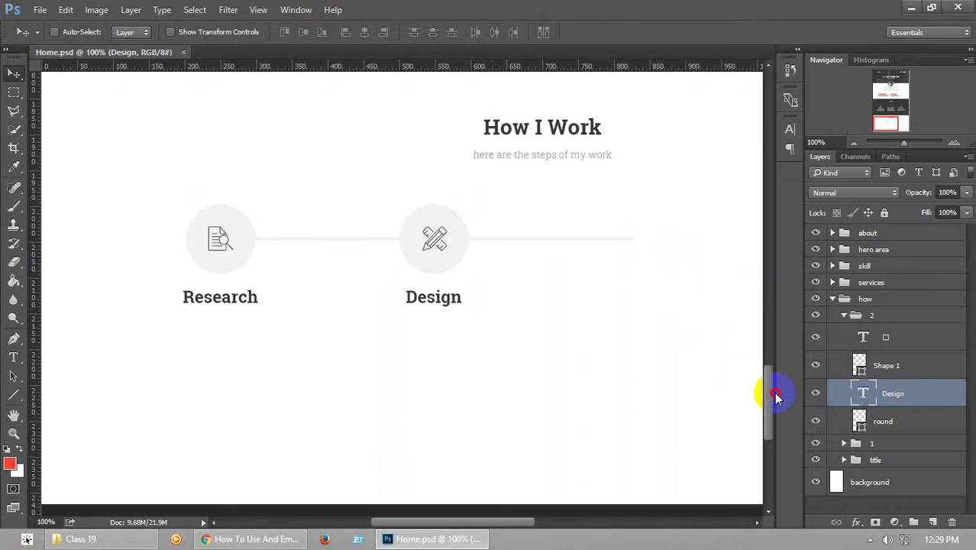
Duplicate group "2" as group "3", with the guides shown and the copied circle placed at the end of the second connector line
left_click(844, 314)
left_click(884, 321)
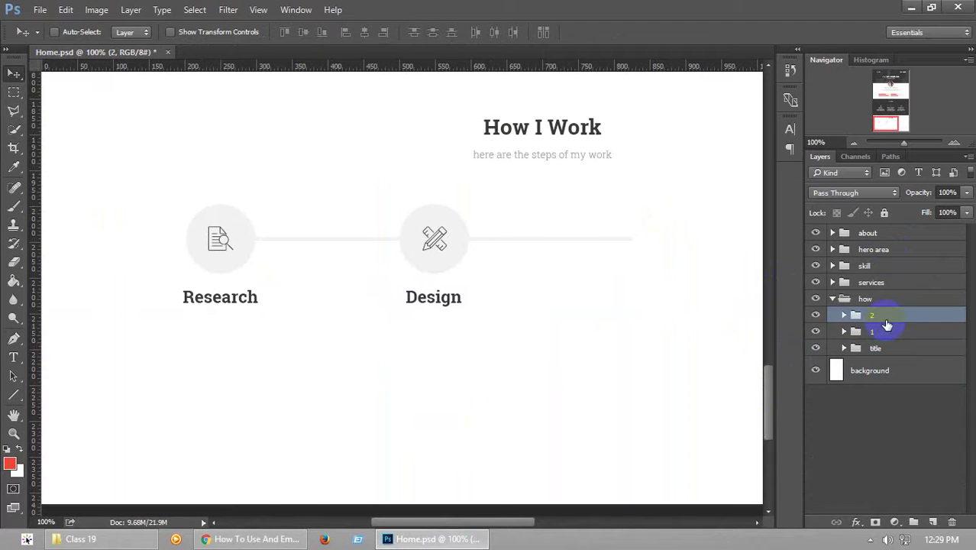
key("ctrl+semicolon")
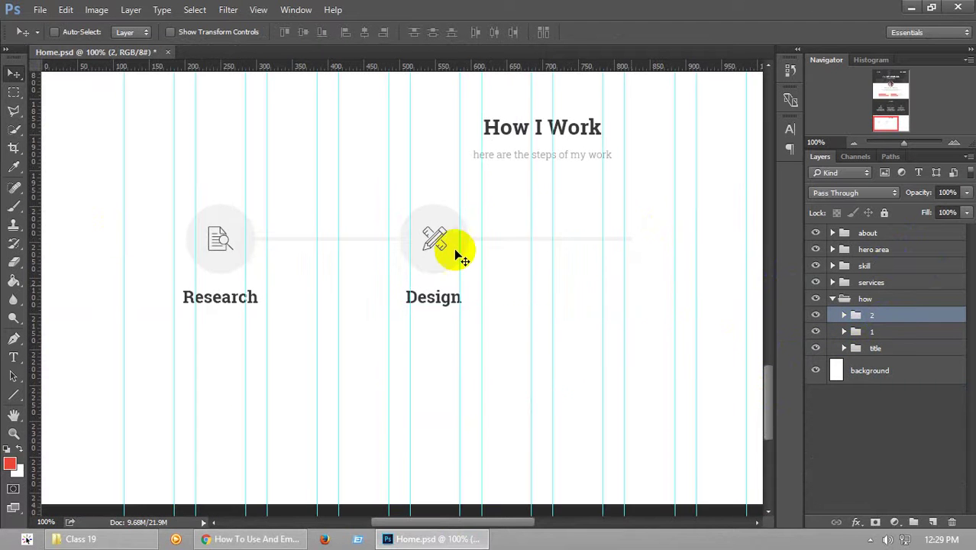
left_click_drag(434, 247, 631, 252)
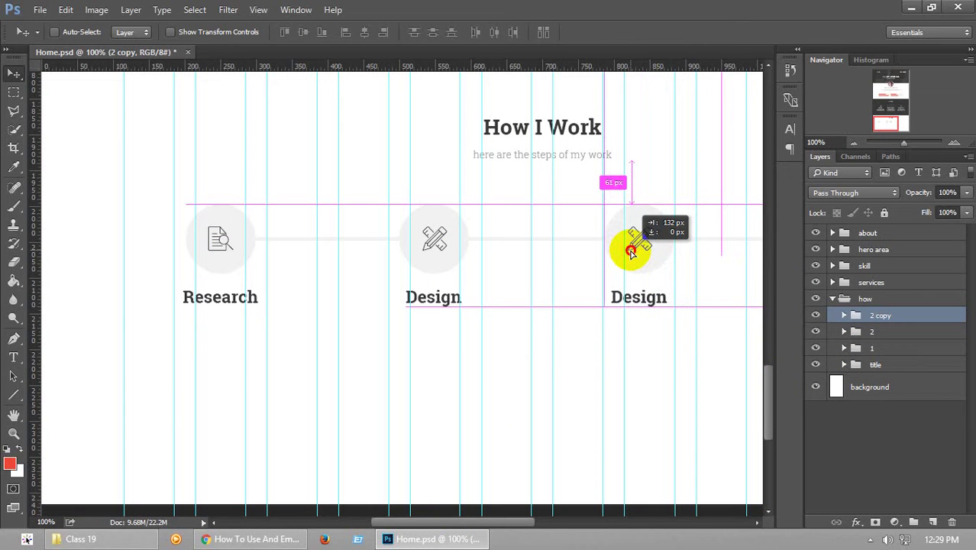
left_click_drag(631, 252, 640, 249)
key("Right")
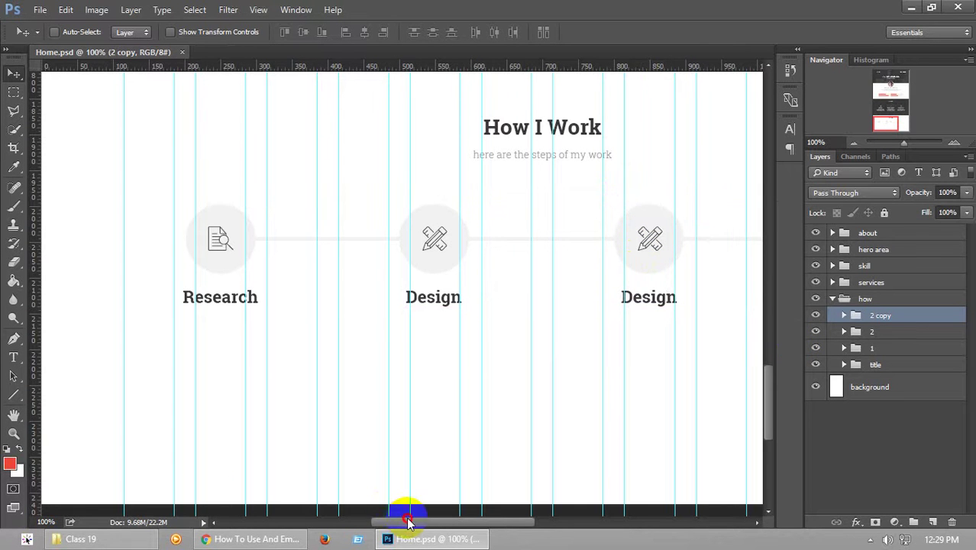
left_click_drag(416, 519, 460, 518)
left_click(818, 330)
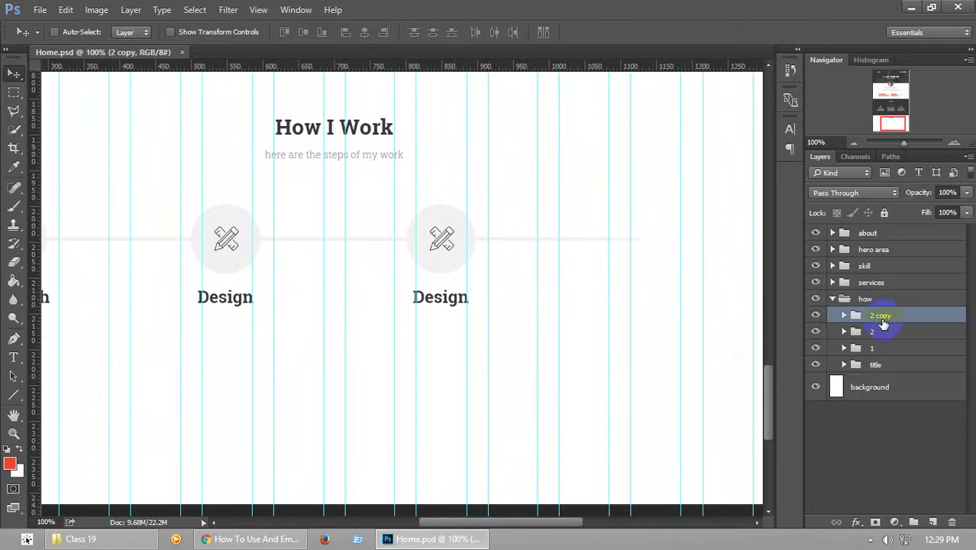
double_click(883, 321)
type("3")
Copy the icon-tools-2 glyph from the icon font page in Chrome for the icon in group "3"
left_click(843, 315)
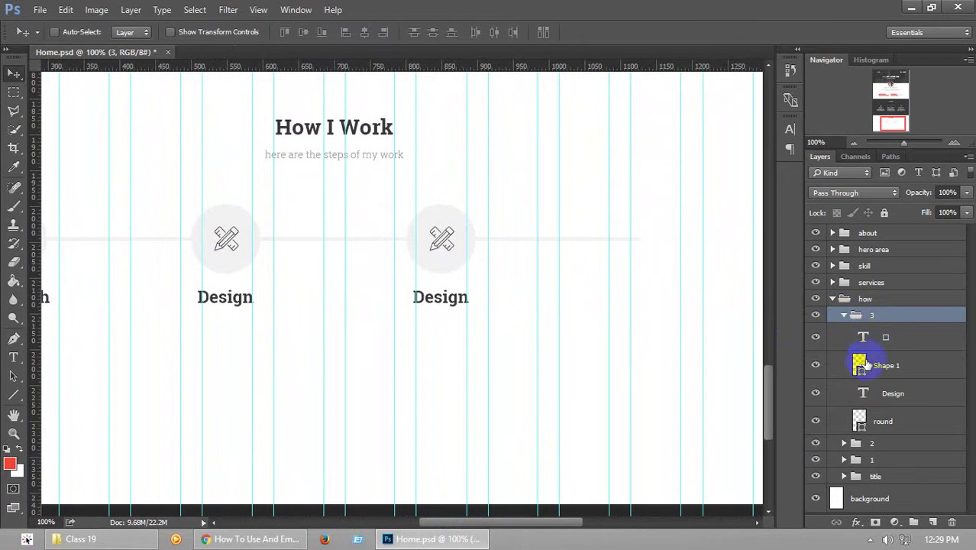
left_click(244, 538)
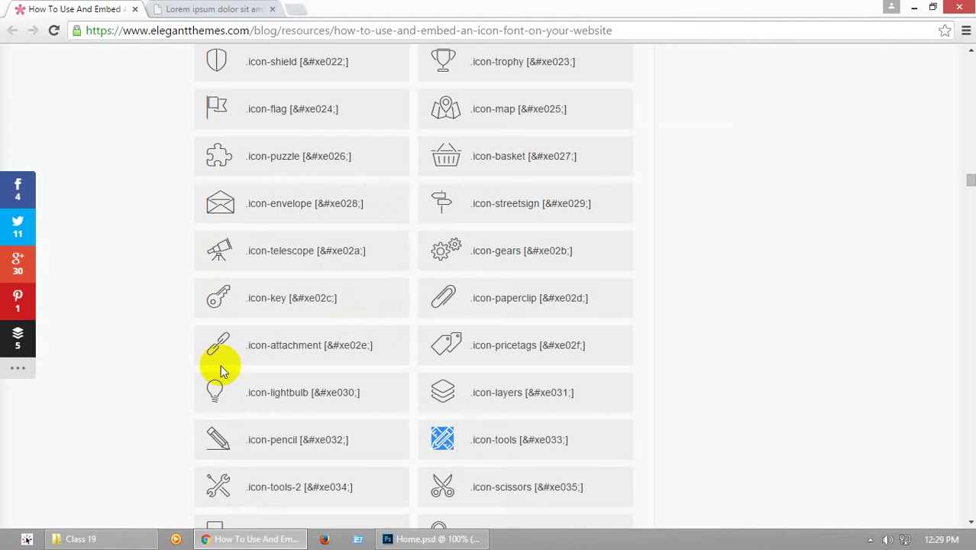
scroll(223, 378, "up", 2)
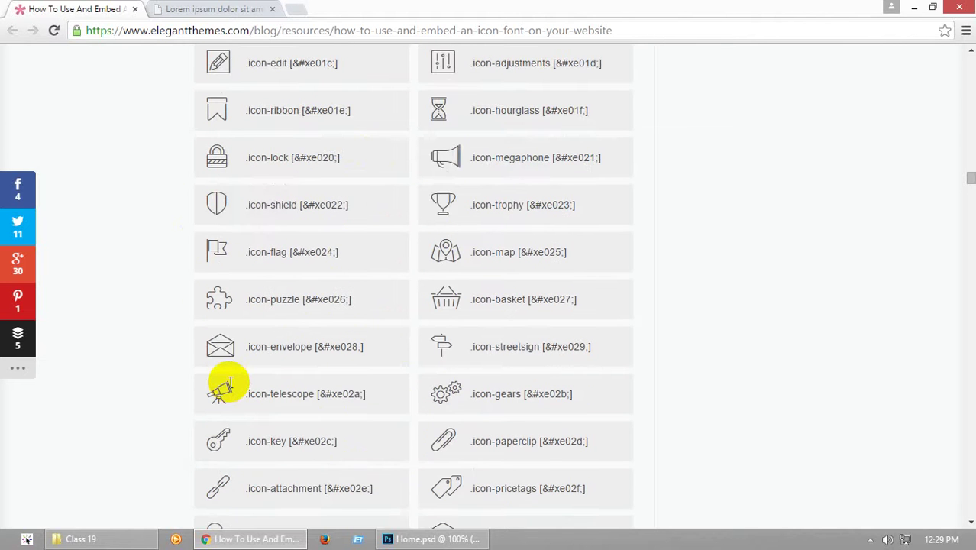
scroll(229, 381, "up", 2)
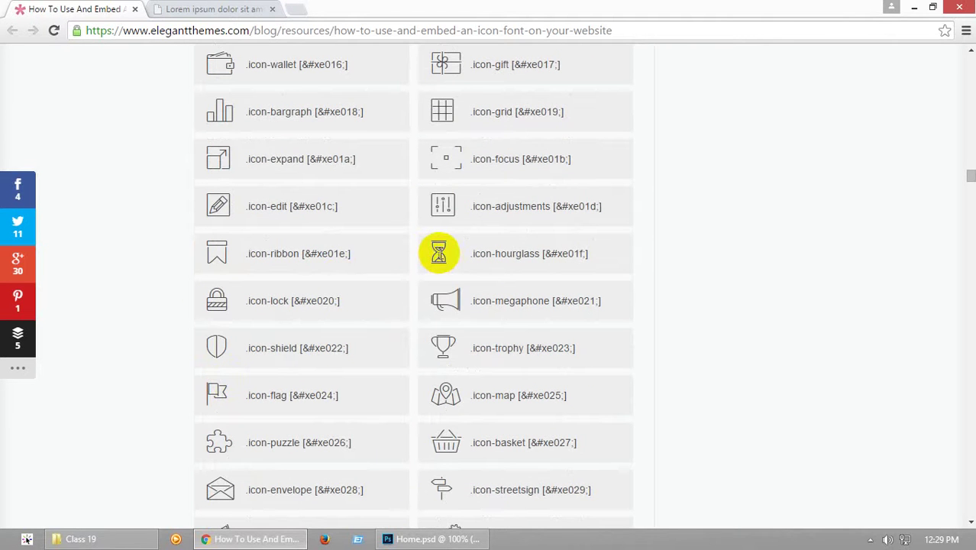
scroll(388, 257, "up", 2)
scroll(288, 246, "up", 5)
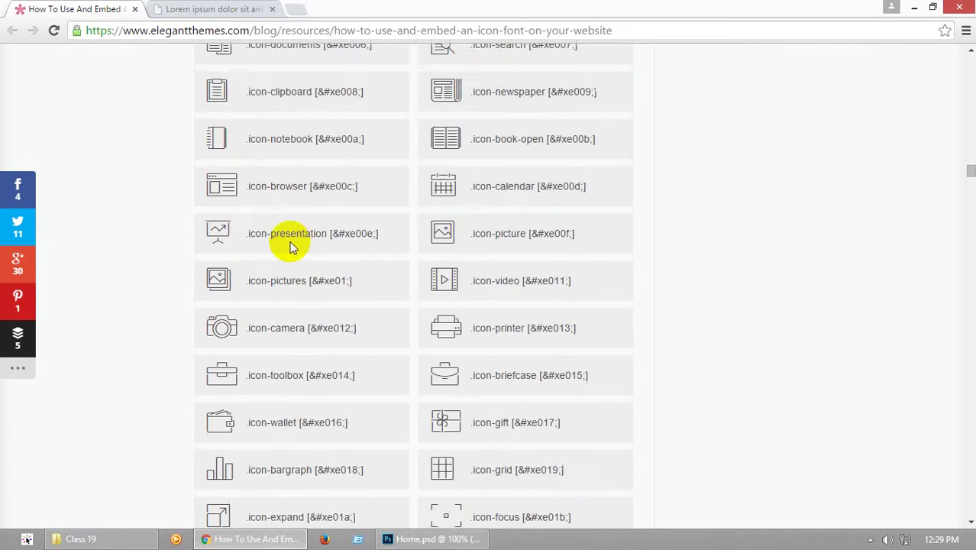
scroll(295, 244, "up", 3)
scroll(296, 243, "down", 8)
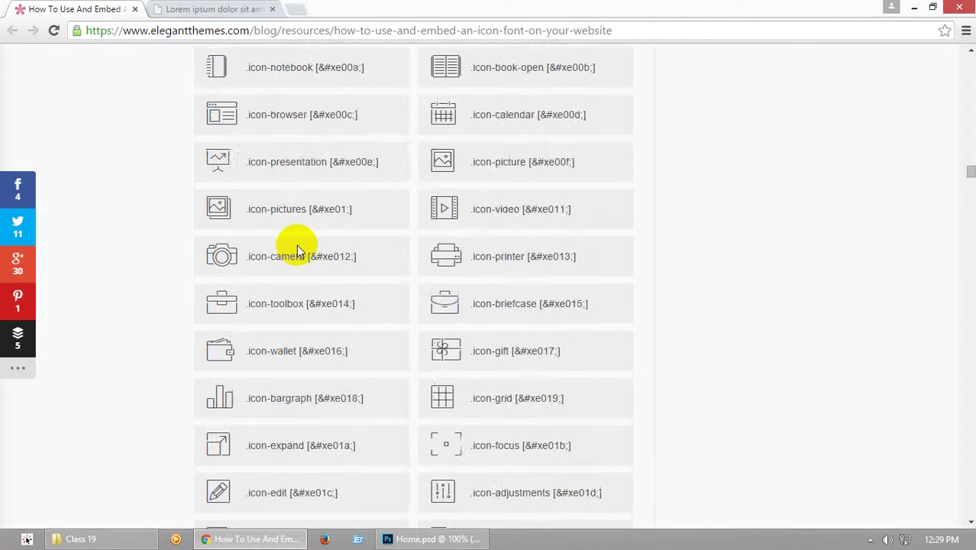
scroll(298, 246, "down", 6)
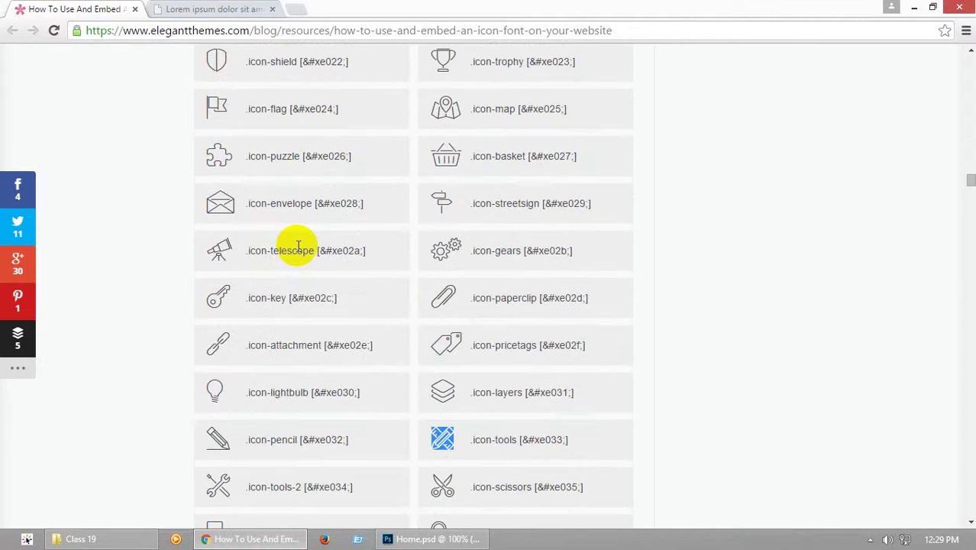
scroll(349, 301, "up", 2)
scroll(351, 301, "down", 6)
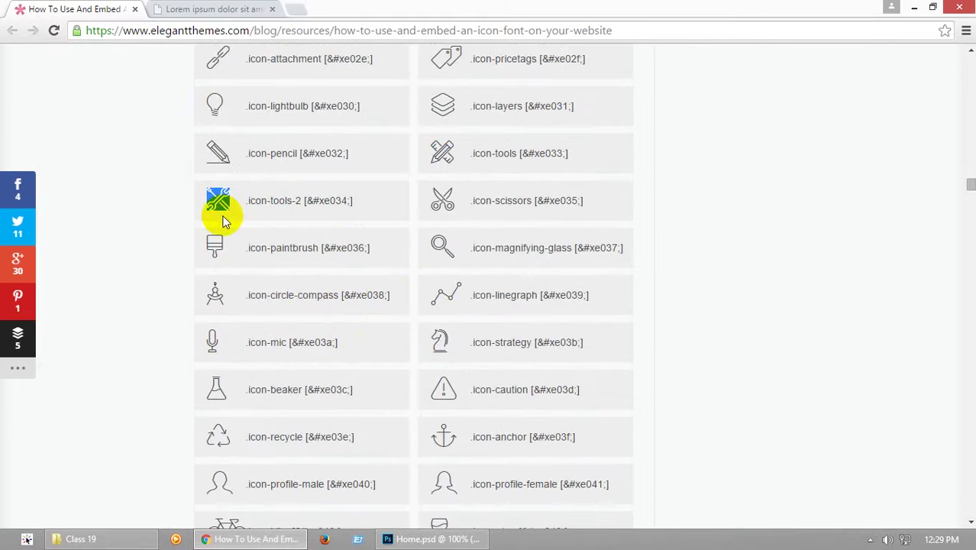
Back in Photoshop, replace the icon in group "3" with the copied icon-tools-2 glyph
left_click(387, 539)
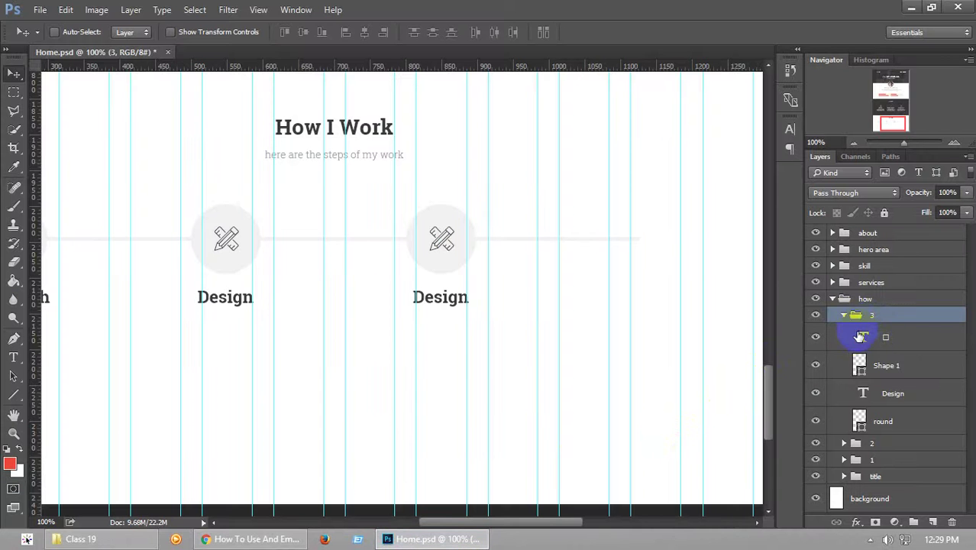
double_click(860, 336)
type("□")
left_click(14, 73)
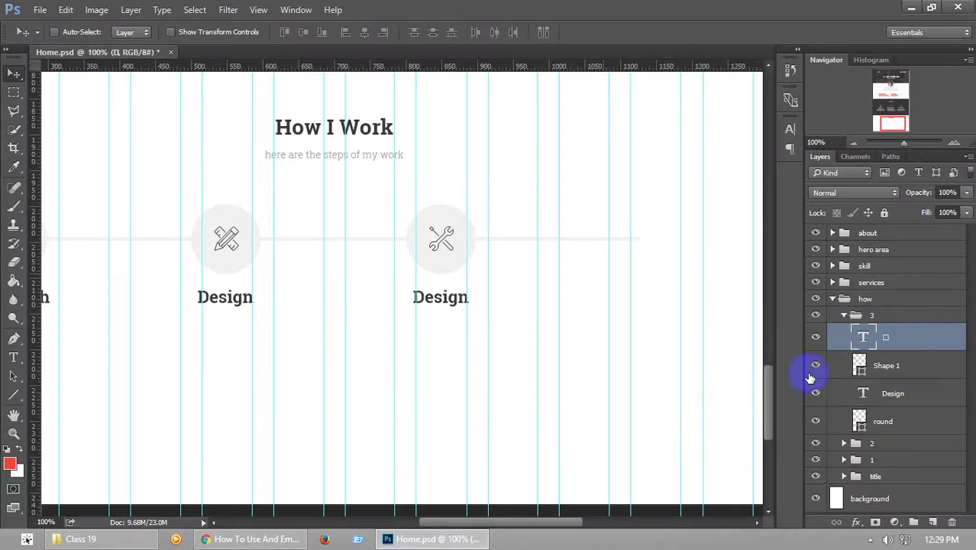
Change the title text in group "3" to "Development" and save the document
double_click(863, 394)
key("Right")
key("Left")
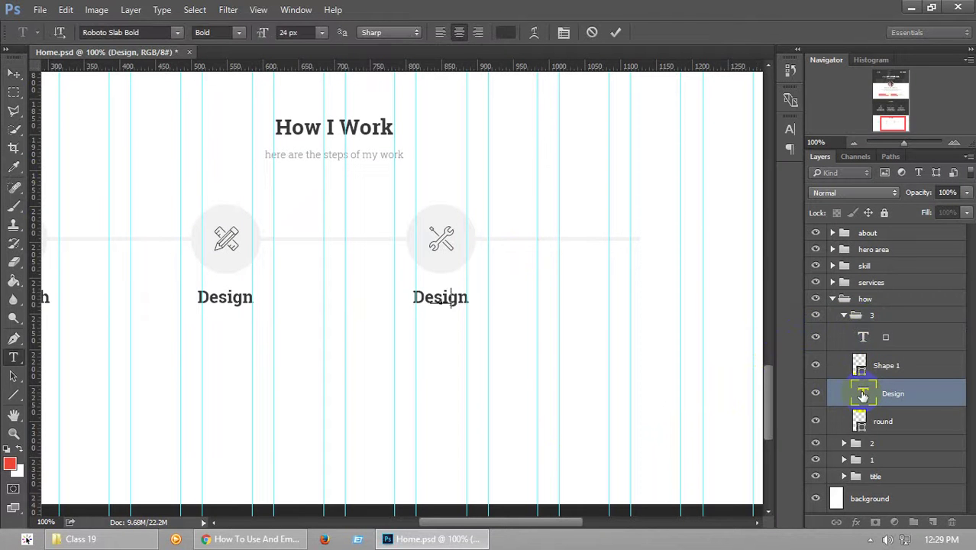
type("Development")
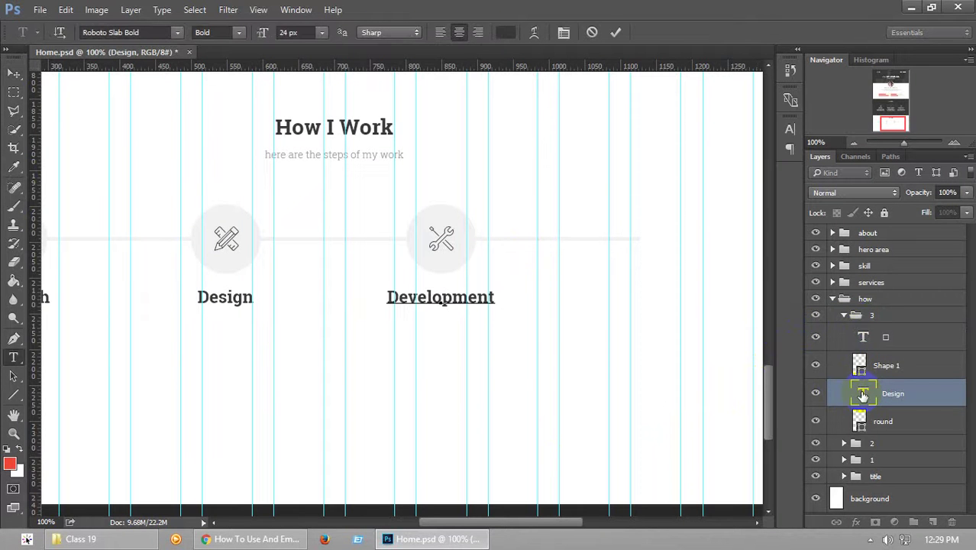
left_click(14, 72)
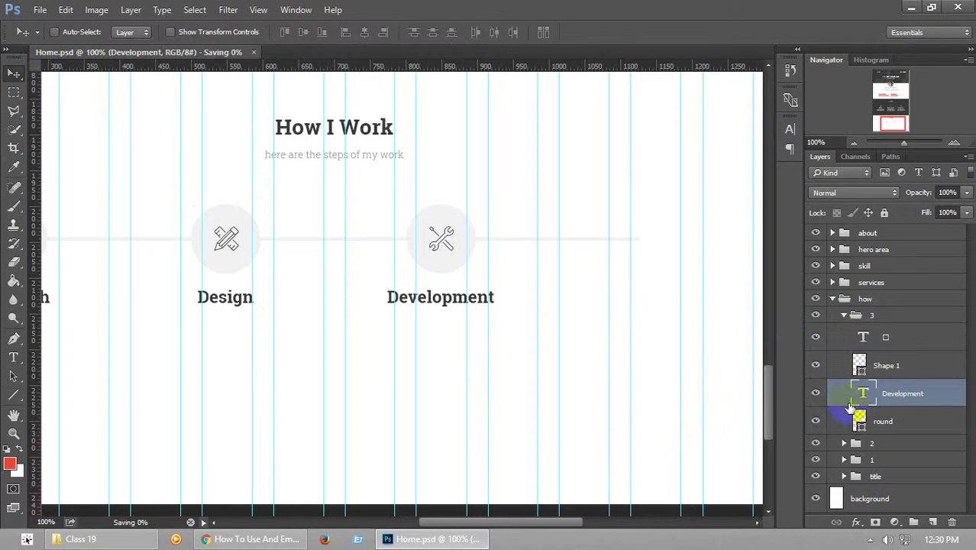
Duplicate group "3" as group "4", with the copied circle placed at the end of the third connector line
left_click(857, 315)
left_click(844, 314)
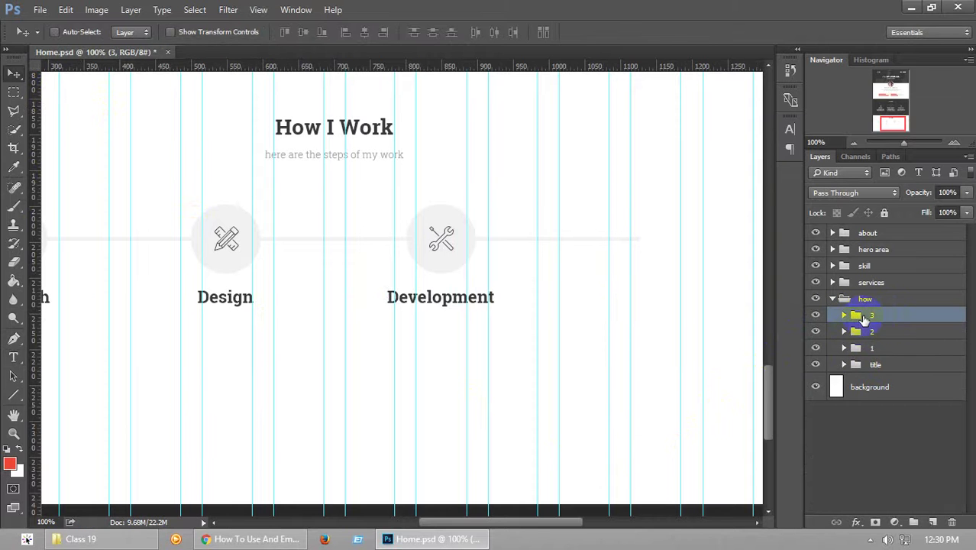
key("ctrl+j")
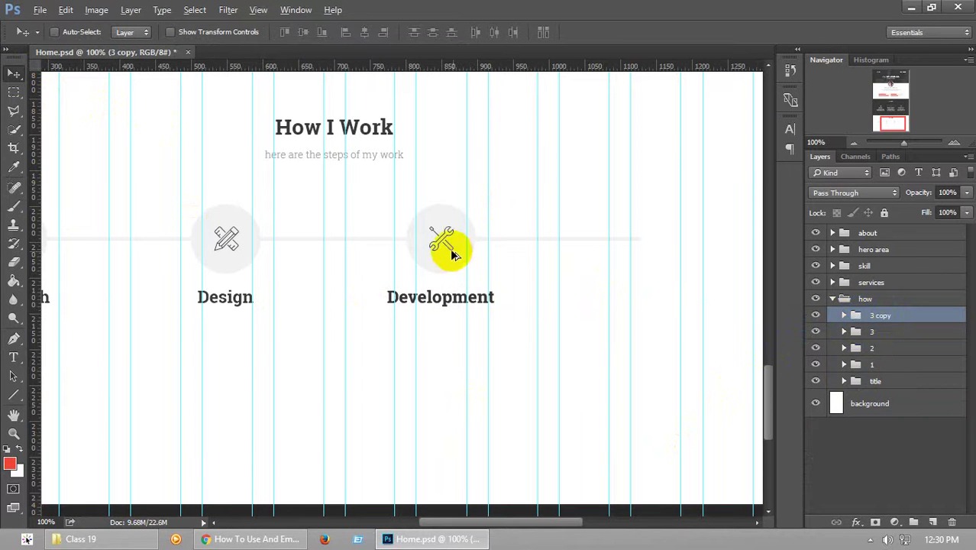
left_click_drag(447, 255, 662, 264)
key("Left")
key("Left")
key("Left")
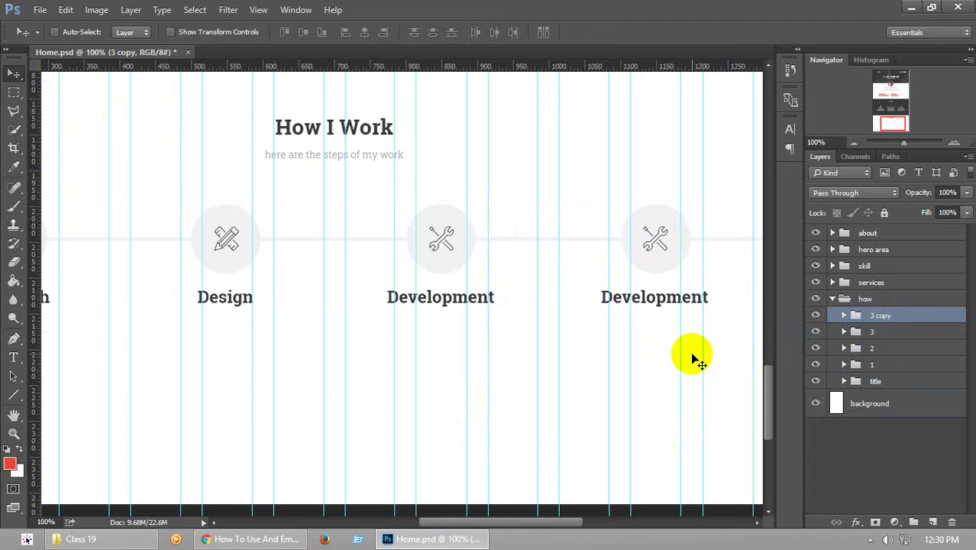
key("Right")
left_click(888, 319)
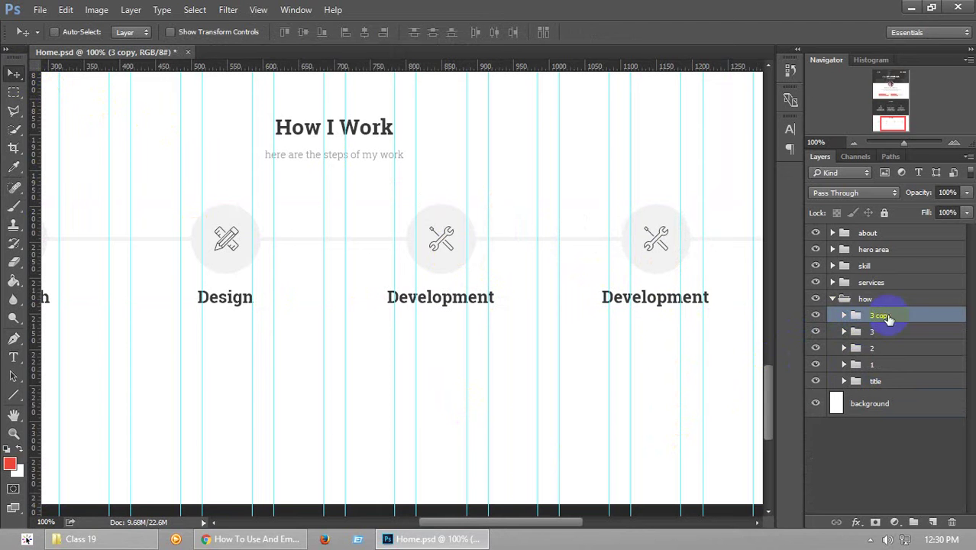
In group "4", delete the Shape 1 connector line and change the title text to "Launch"
left_click(845, 315)
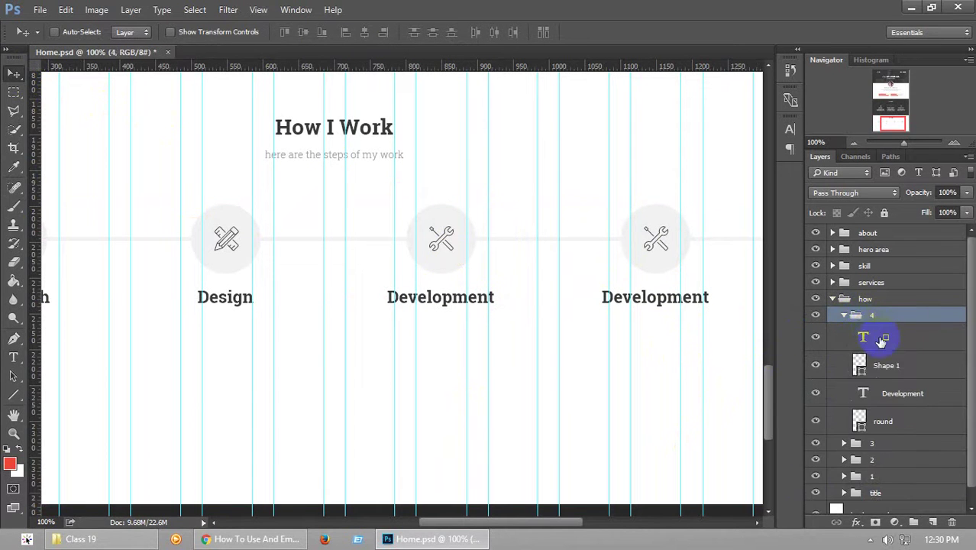
left_click(902, 367)
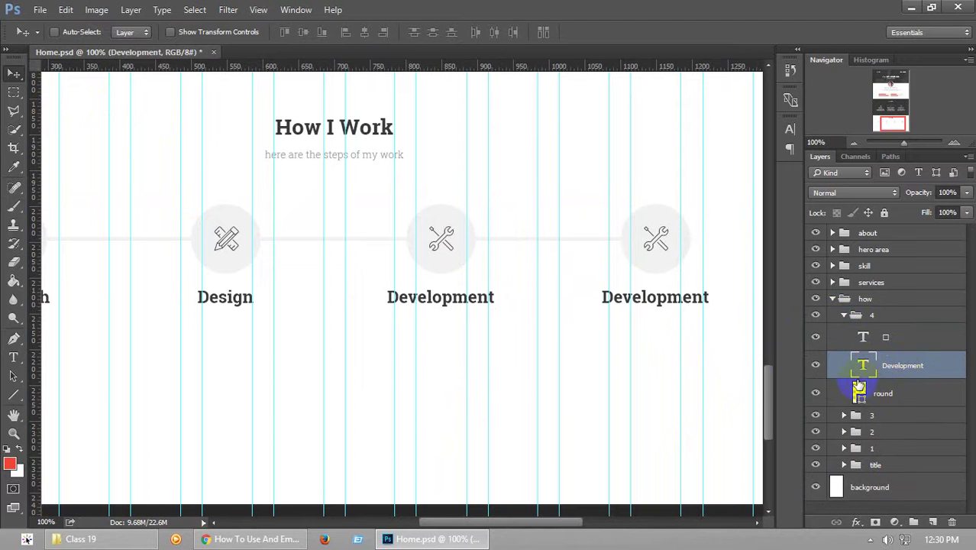
double_click(864, 369)
type("Launch")
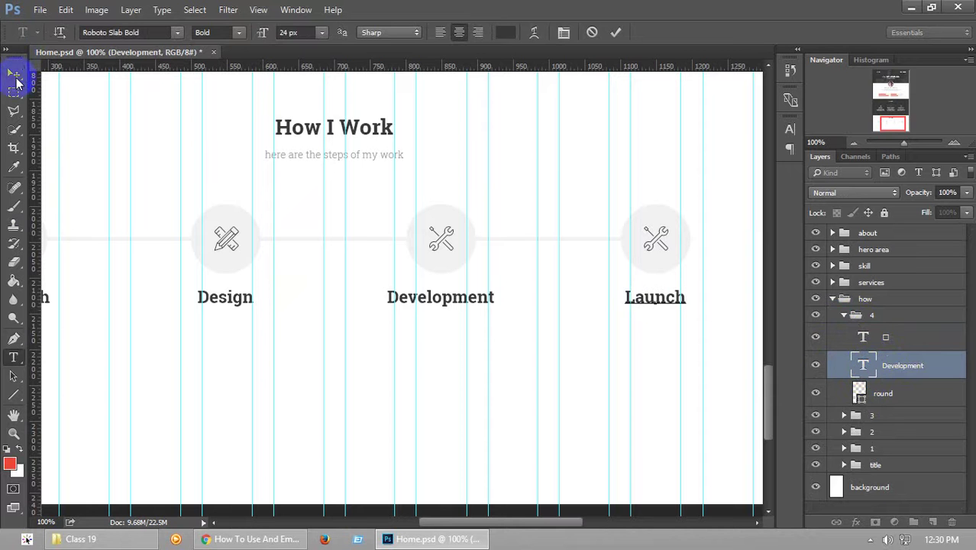
left_click(13, 74)
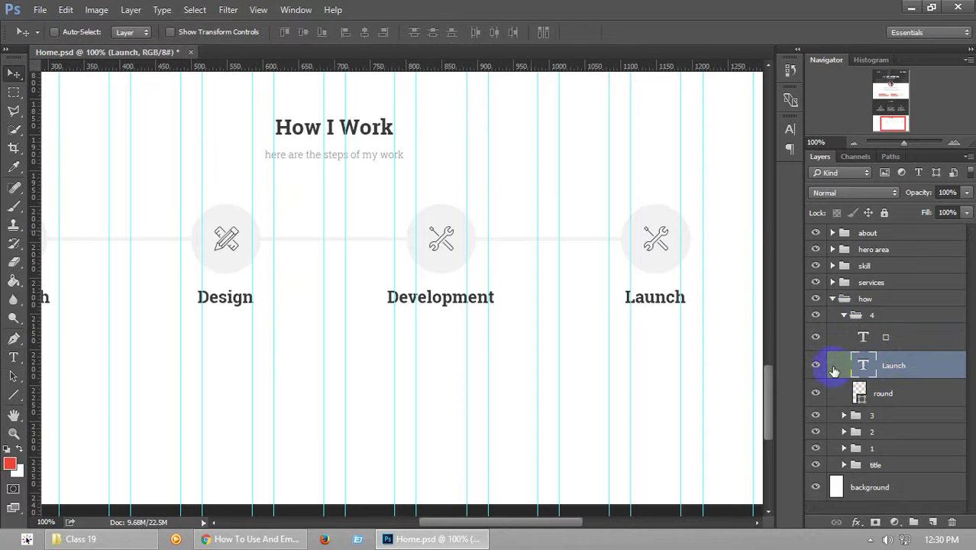
Replace the icon in group "4" with the icon-hotairballoon glyph copied from the icon font page in Chrome, and save the document
double_click(861, 338)
left_click(252, 539)
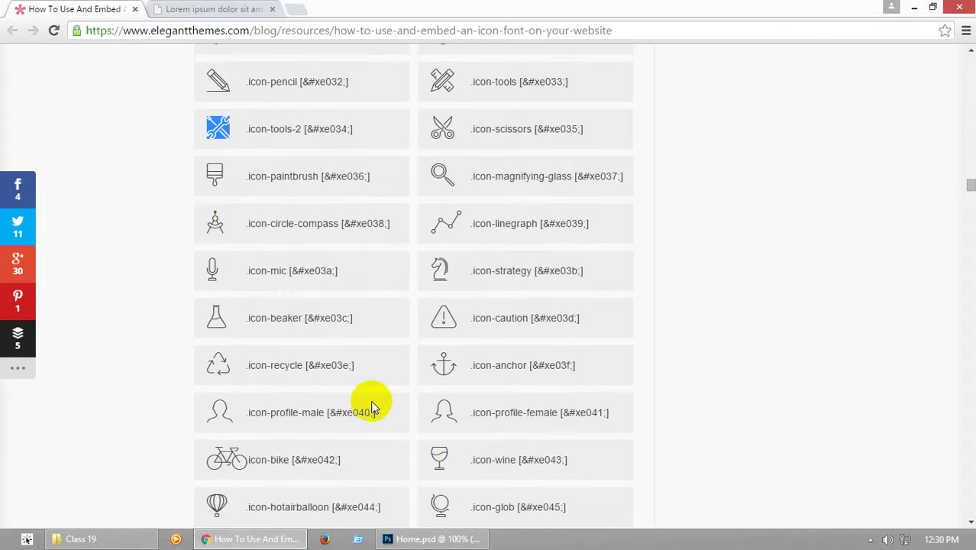
scroll(367, 398, "down", 1)
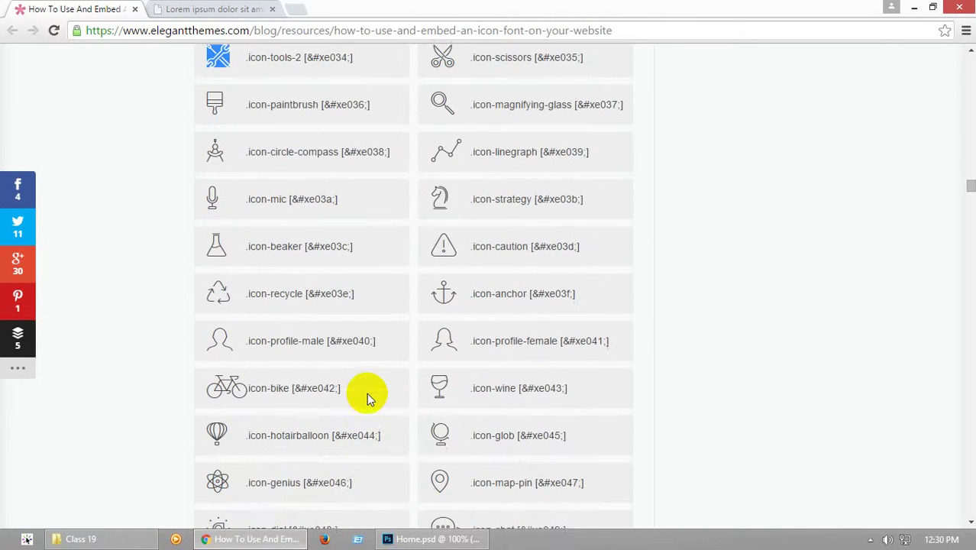
scroll(366, 393, "down", 3)
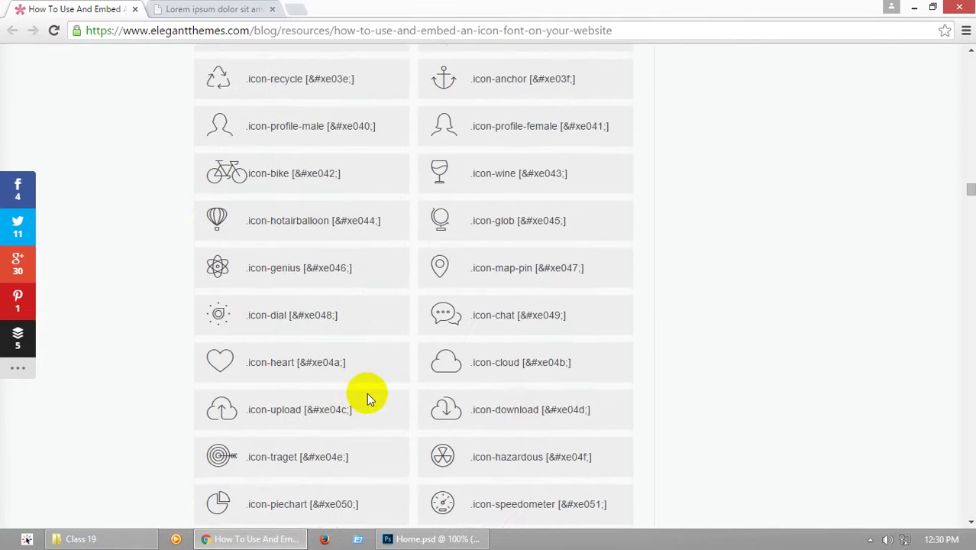
scroll(367, 392, "down", 6)
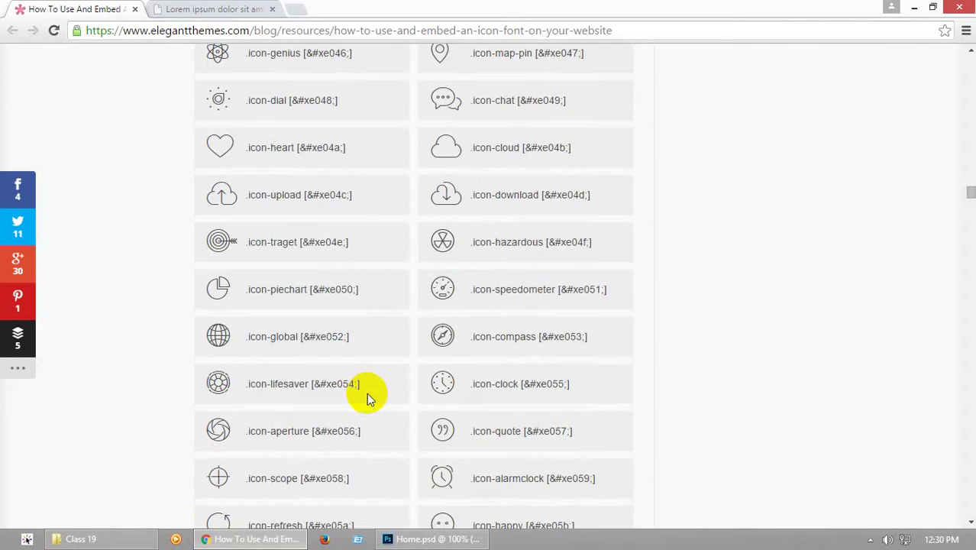
scroll(367, 392, "down", 3)
scroll(369, 392, "up", 6)
scroll(249, 314, "up", 1)
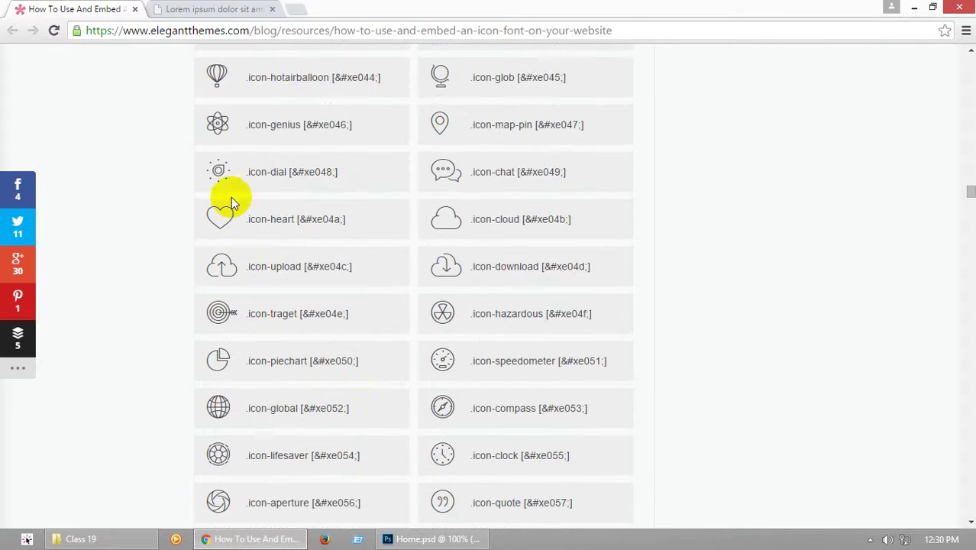
left_click(214, 80)
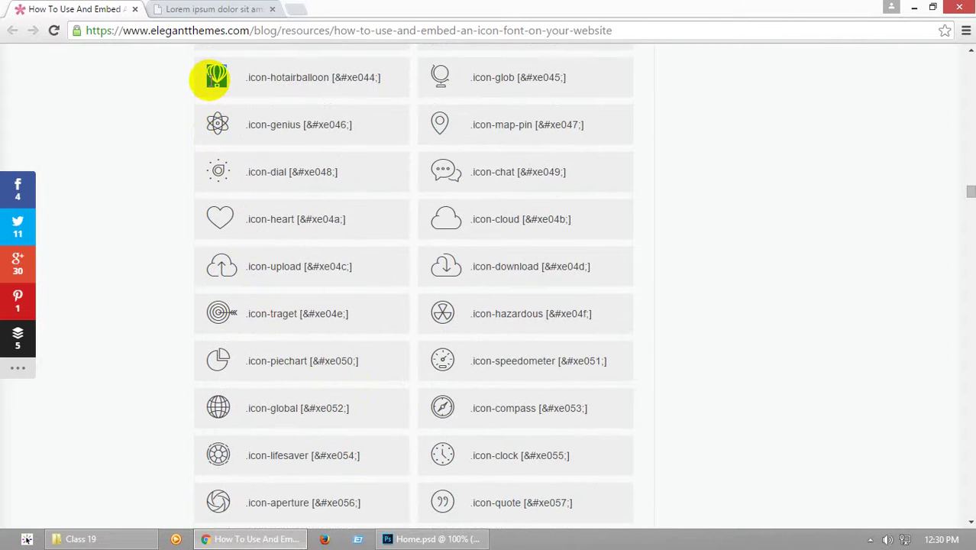
left_click(391, 538)
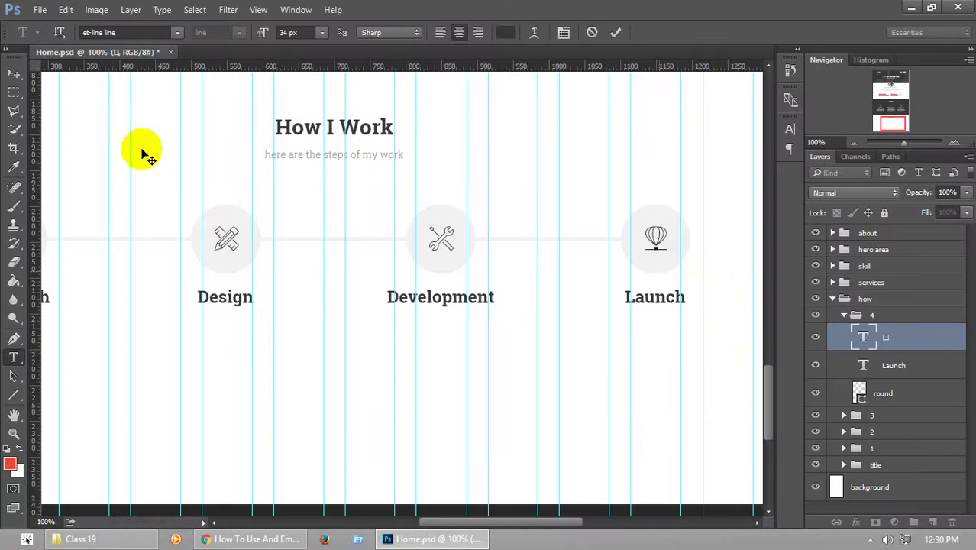
left_click(13, 73)
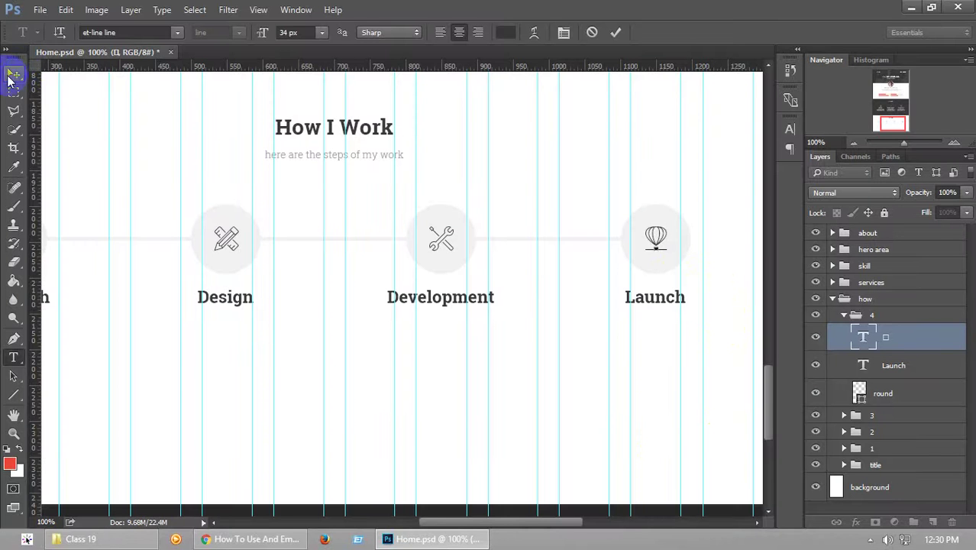
Hide the guides with the whole "How I Work" section in view
left_click(854, 143)
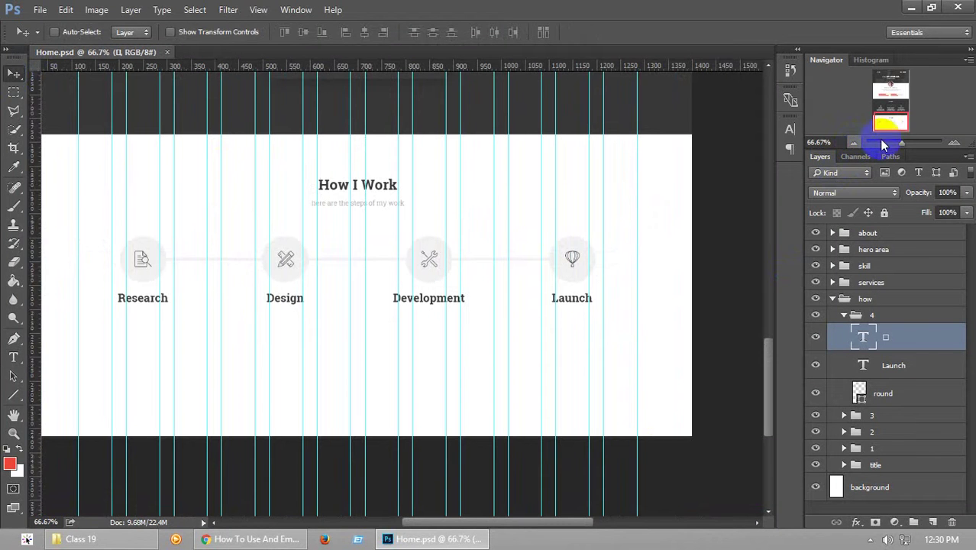
left_click_drag(888, 125, 882, 122)
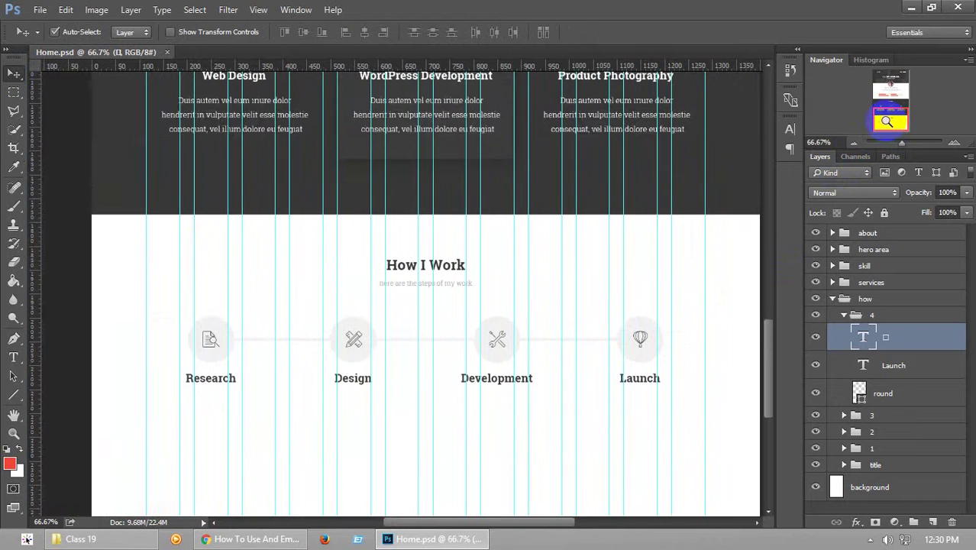
key("ctrl+semicolon")
Move groups "1" to "4" together 10 px further down from the section title, and save the document
left_click(853, 314)
left_click(845, 315)
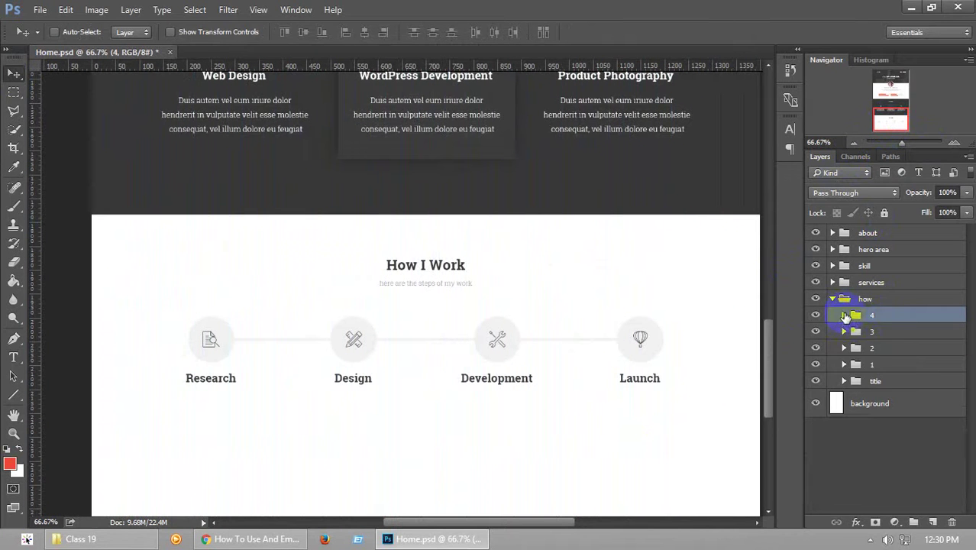
left_click(889, 366, "shift")
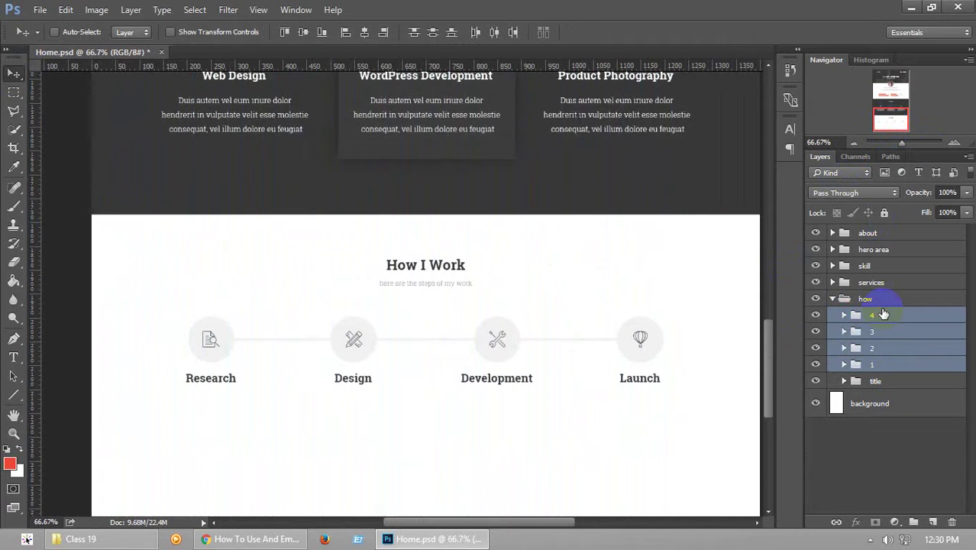
key("Down")
key("Down")
key("Down")
key("Down")
key("Down")
key("Down")
key("Down")
key("Down")
key("Down")
key("Down")
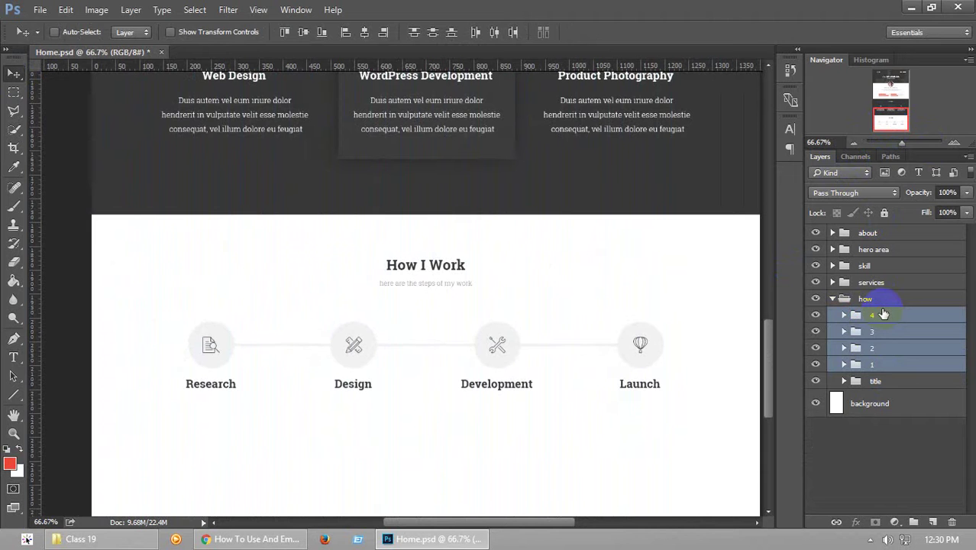
key("ctrl+s")
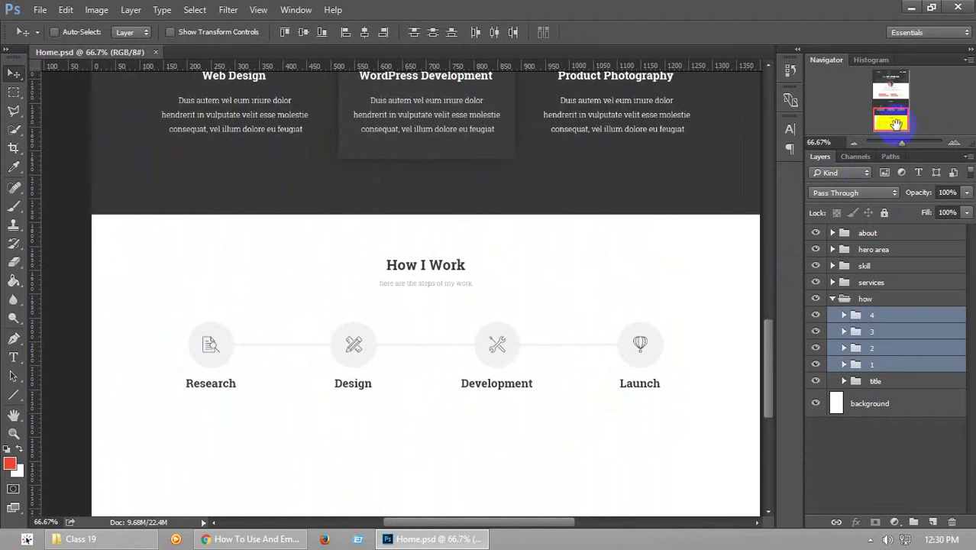
Add a Color Overlay of ed4836 to the "round" circle layer in group "2" (Design)
left_click(865, 337)
left_click(845, 348)
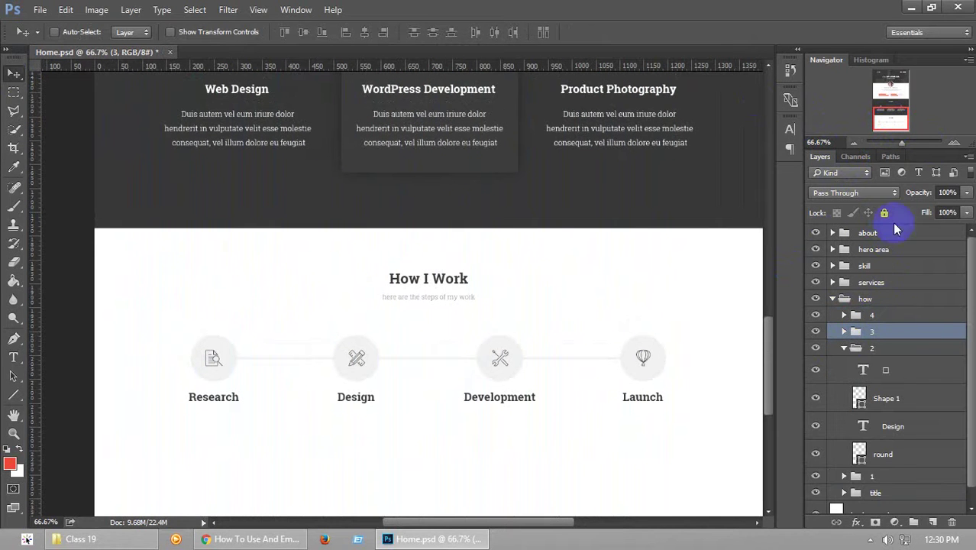
left_click_drag(887, 113, 890, 126)
left_click(954, 142)
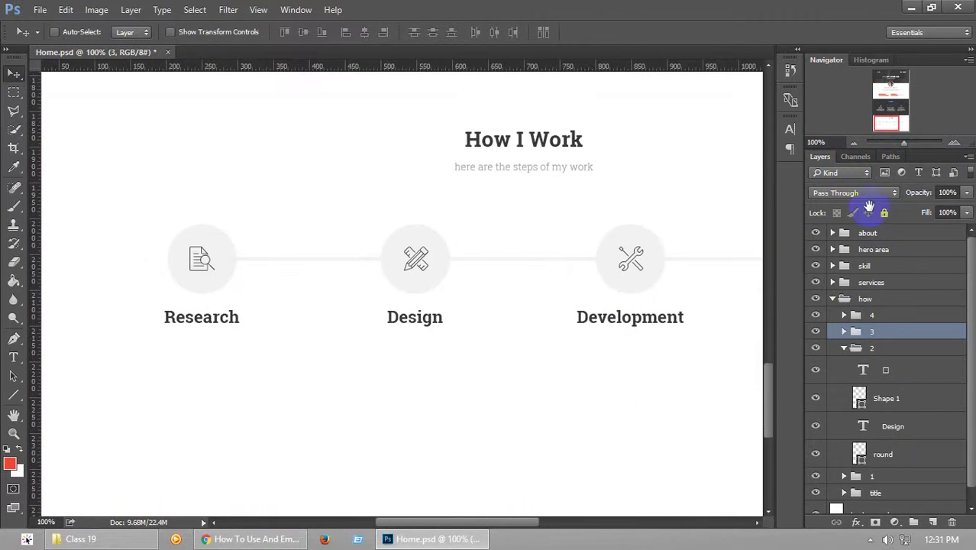
left_click(925, 453)
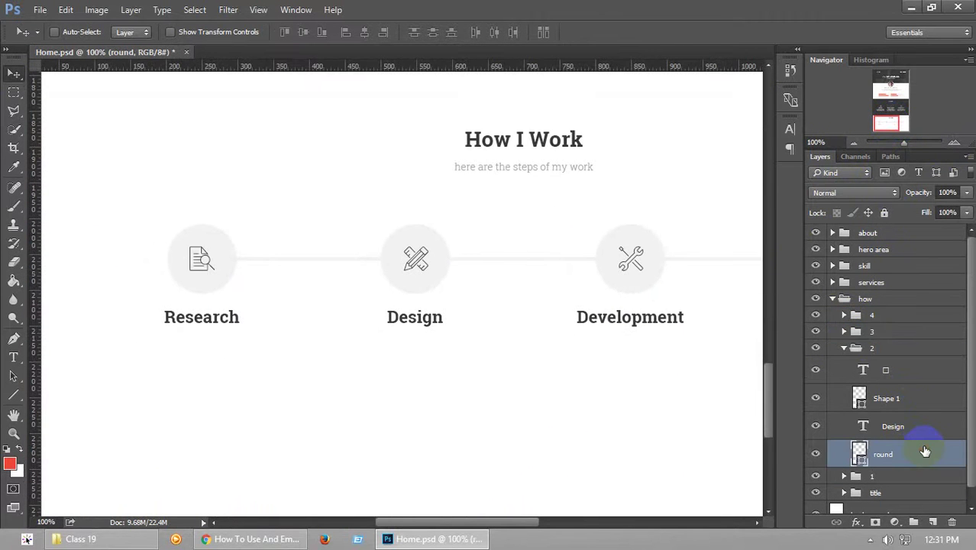
double_click(924, 452)
left_click_drag(507, 103, 566, 102)
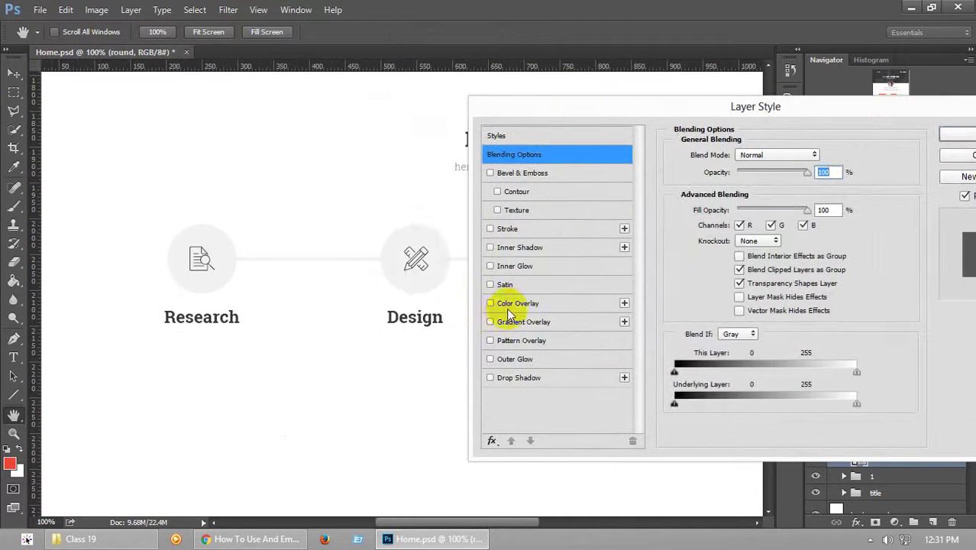
left_click(510, 312)
left_click(825, 162)
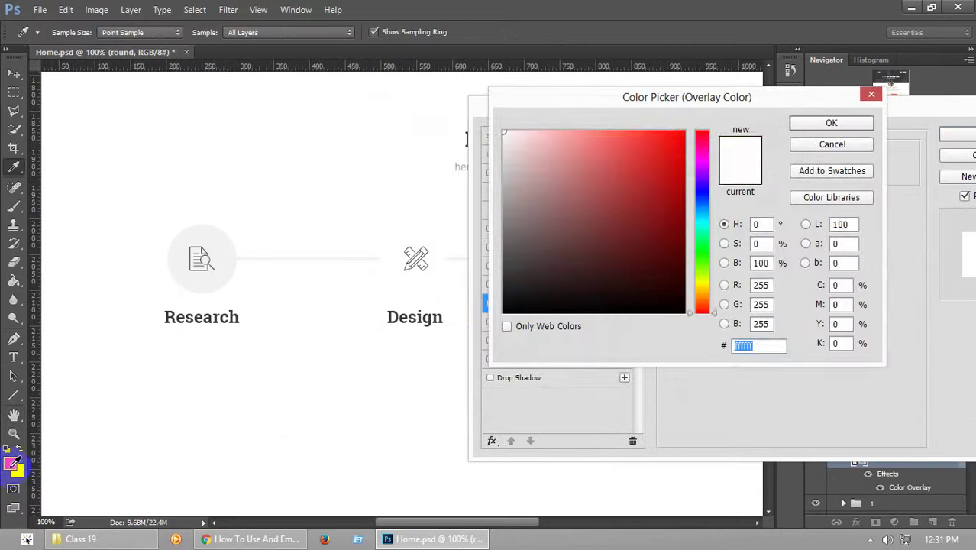
type("ed4836")
left_click(825, 123)
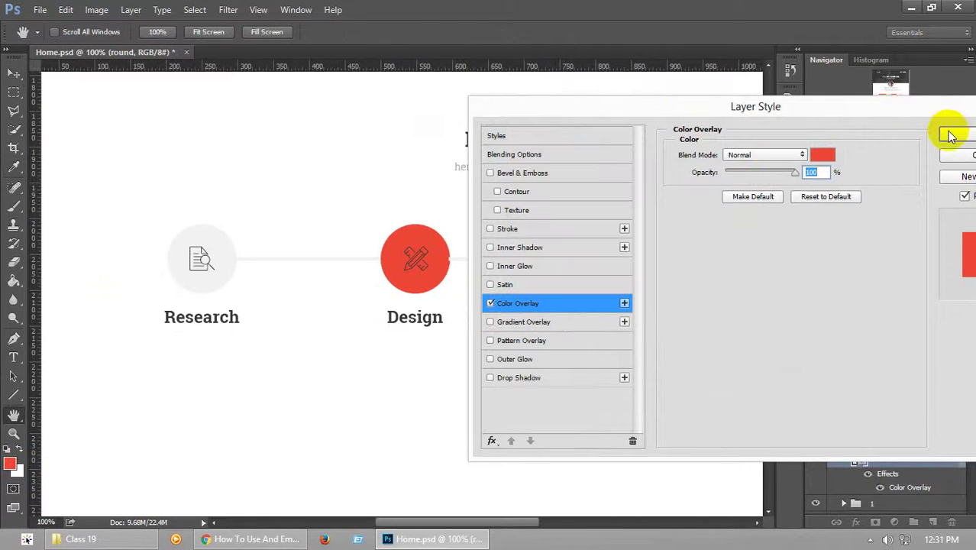
Add a 5 px inside stroke in ed4836 at 16% opacity to the Design circle and apply the layer style
left_click(524, 230)
left_click_drag(737, 157, 730, 159)
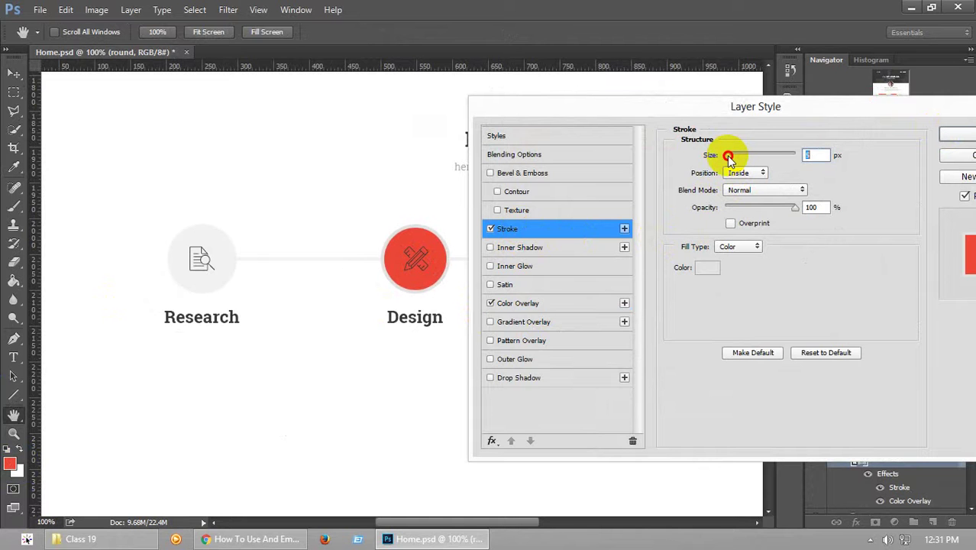
left_click(708, 268)
left_click(482, 252)
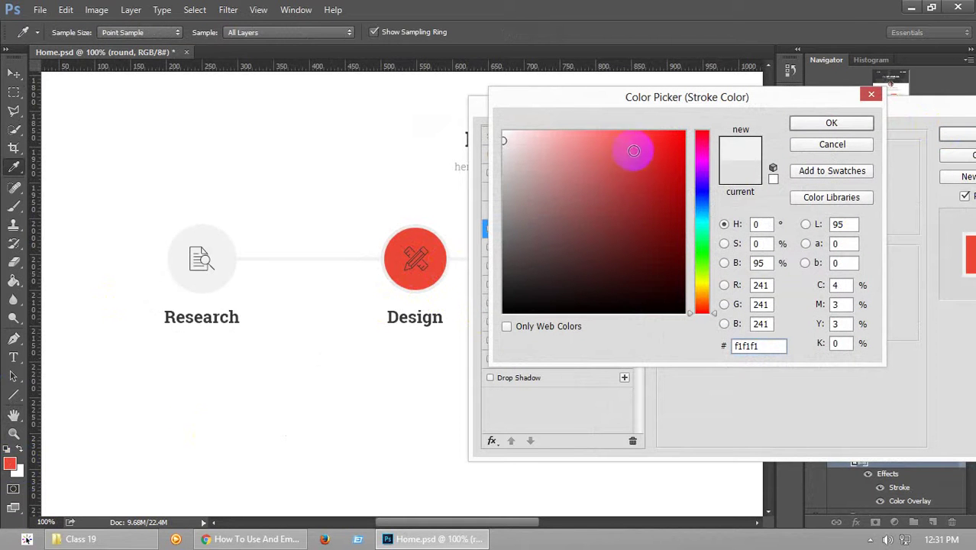
left_click(11, 464)
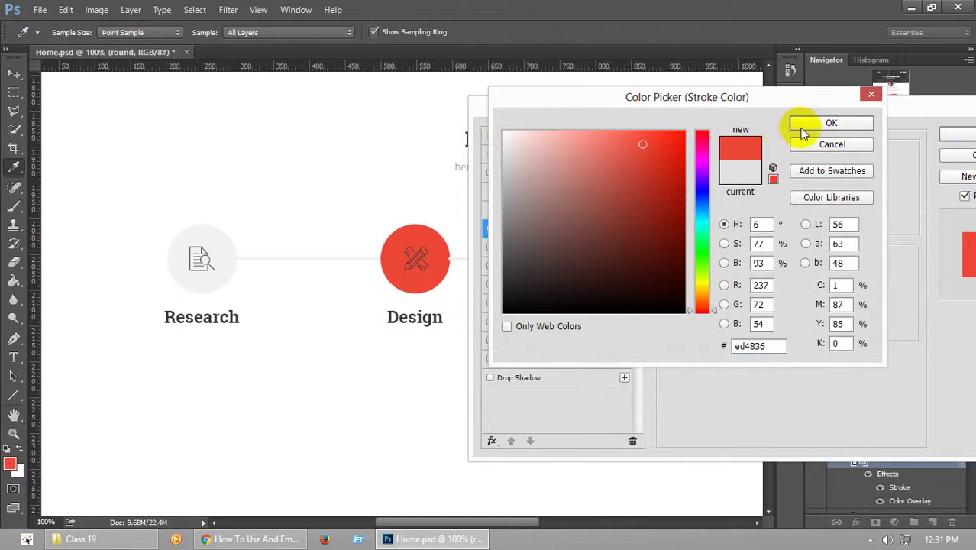
left_click(804, 128)
left_click_drag(792, 208, 750, 213)
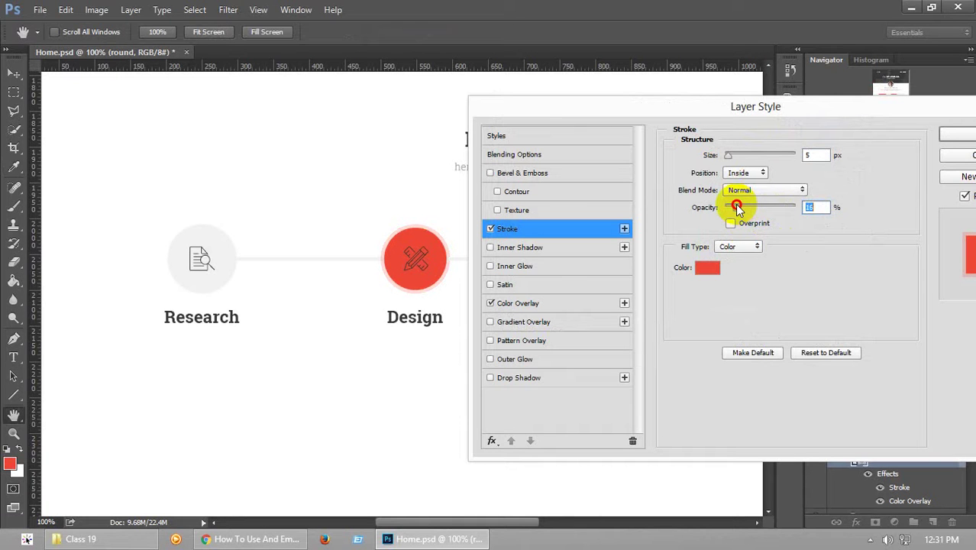
left_click(959, 136)
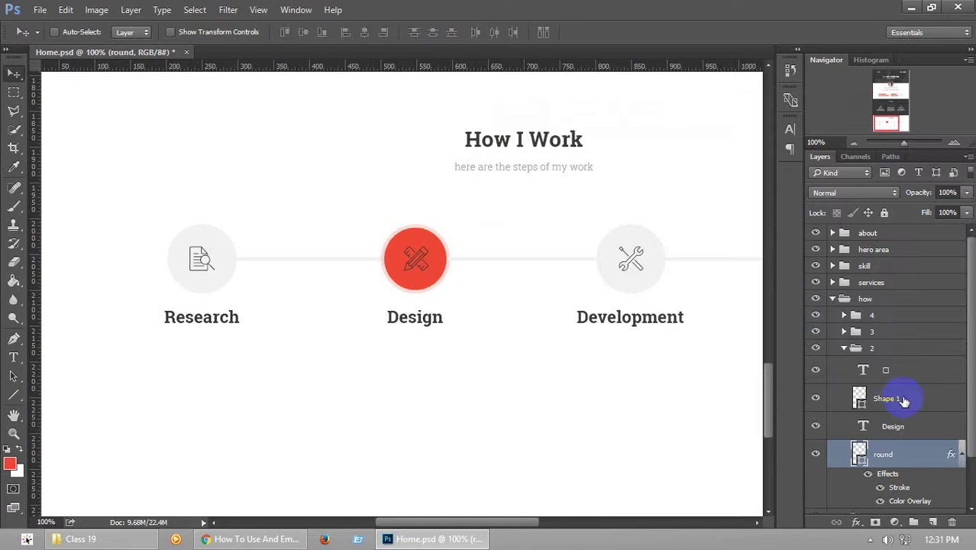
In group "2", place the Shape 1 connector line beneath the "round" layer, recolour the icon white (ffffff), and save the document
left_click_drag(903, 400, 894, 440)
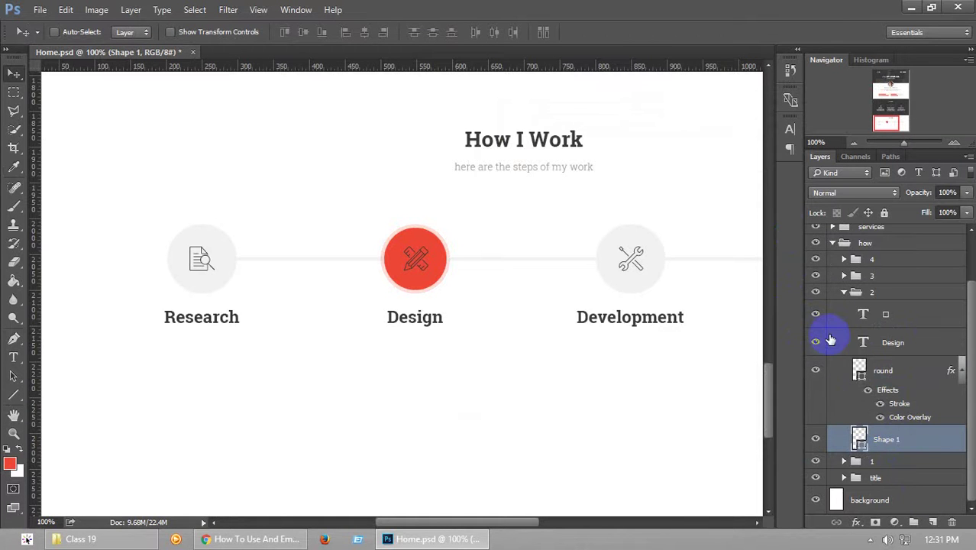
double_click(863, 314)
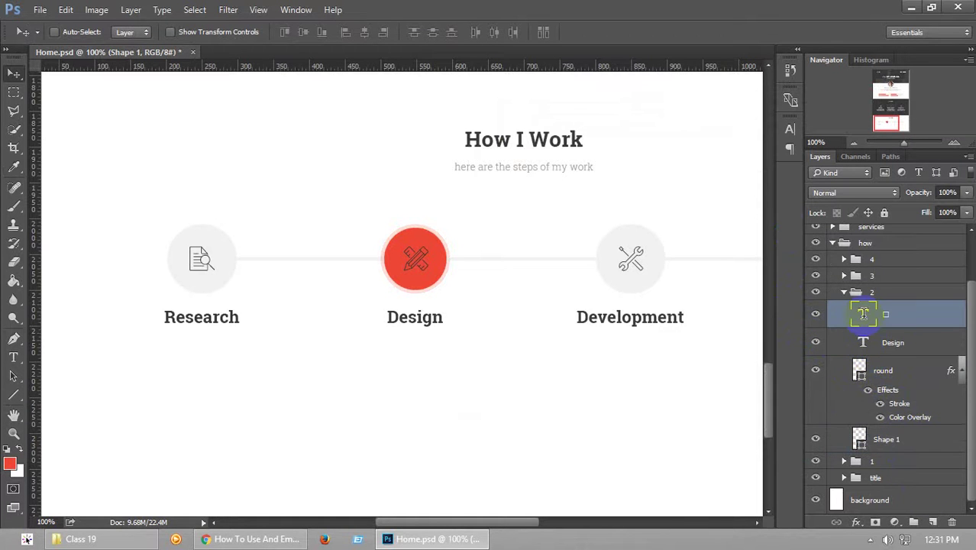
left_click(507, 32)
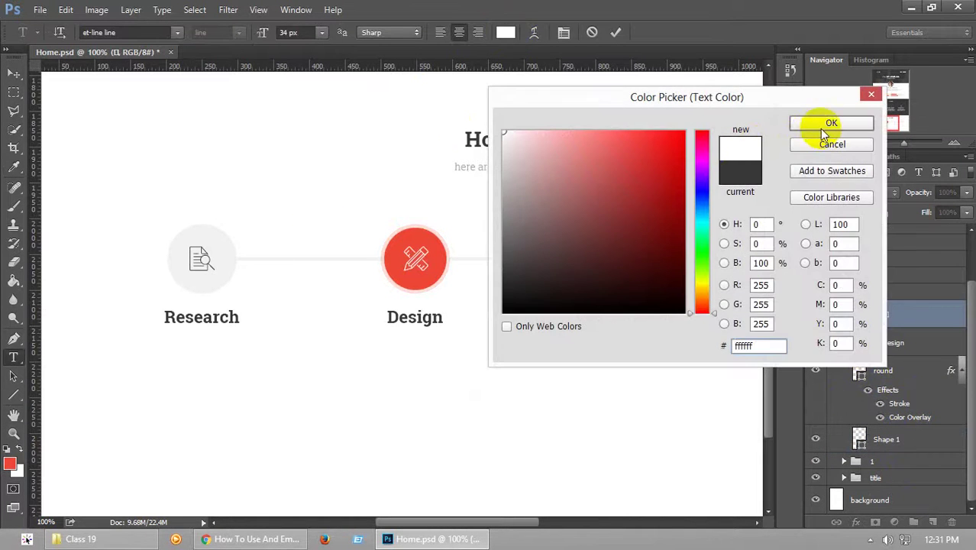
left_click(831, 123)
left_click(14, 73)
key("ctrl+s")
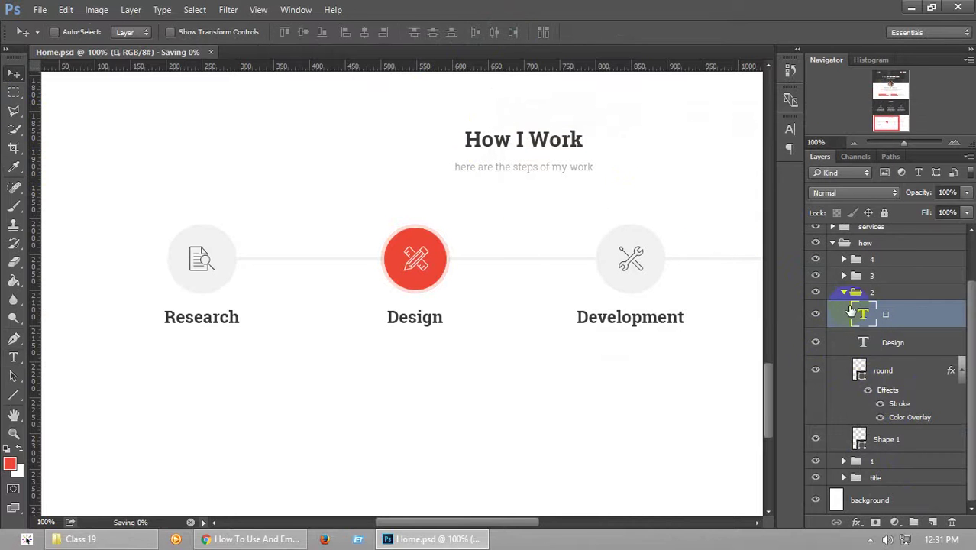
left_click(843, 294)
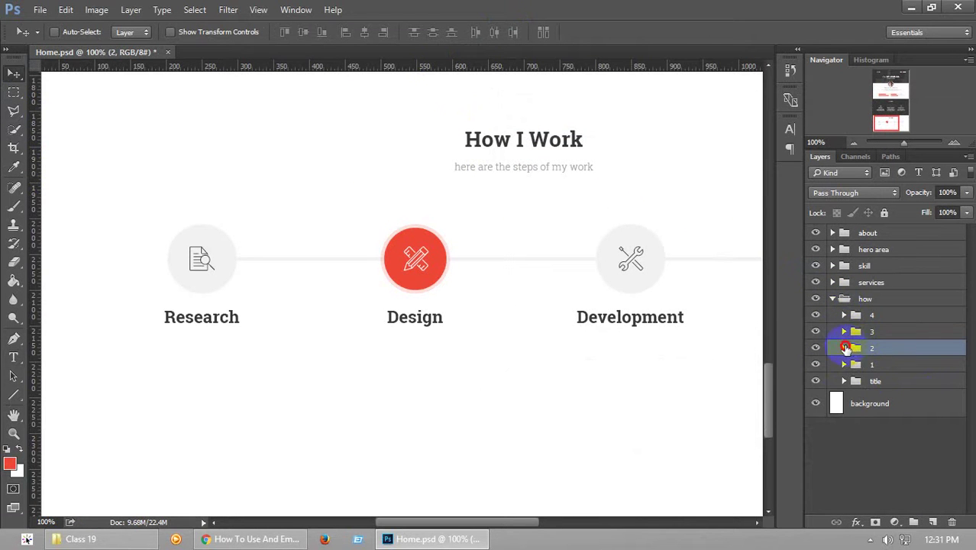
Slightly thicken the stroke on the "round" layer in group "2", collapse the group, and save the document
left_click(845, 347)
left_click(915, 427)
double_click(941, 427)
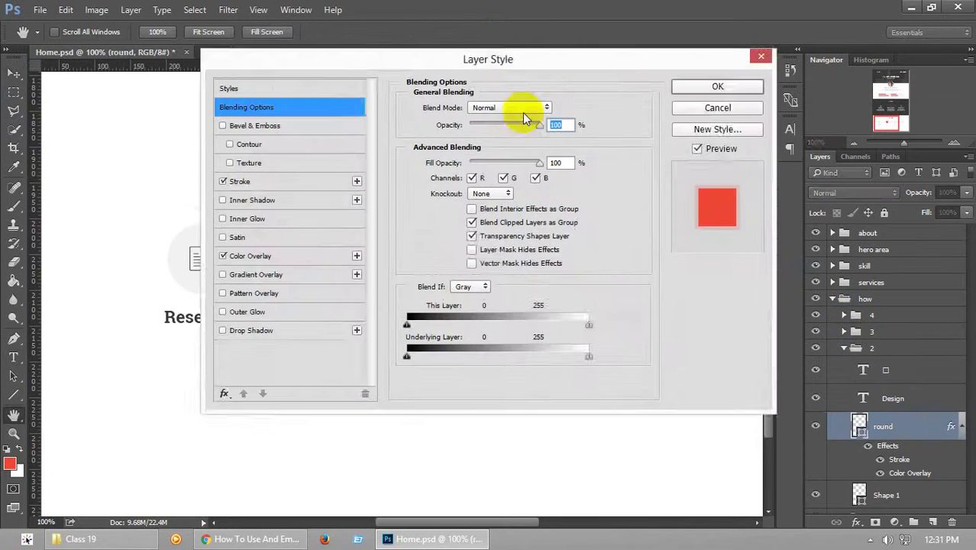
left_click_drag(611, 58, 914, 125)
left_click(543, 247)
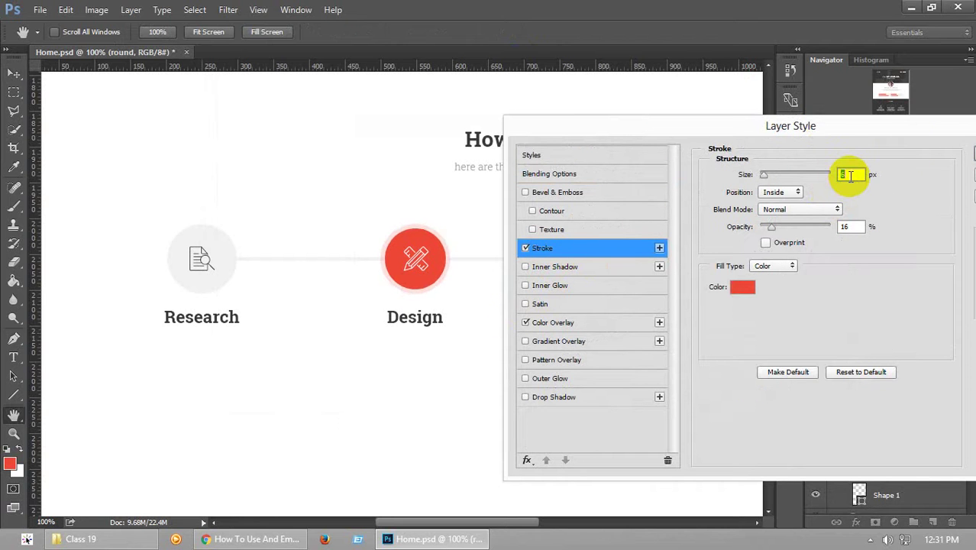
left_click_drag(935, 129, 859, 138)
left_click(908, 183)
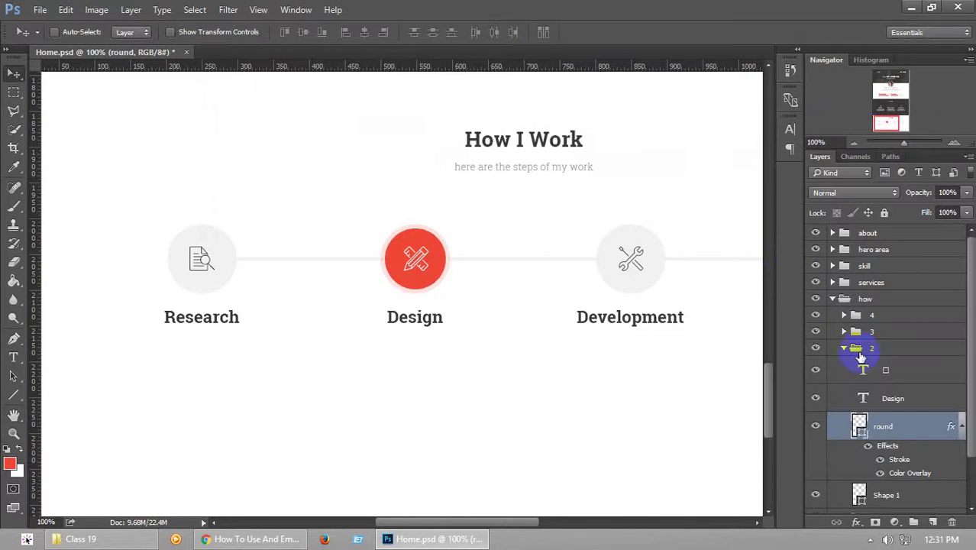
left_click(845, 350)
left_click(855, 348)
key("ctrl+s")
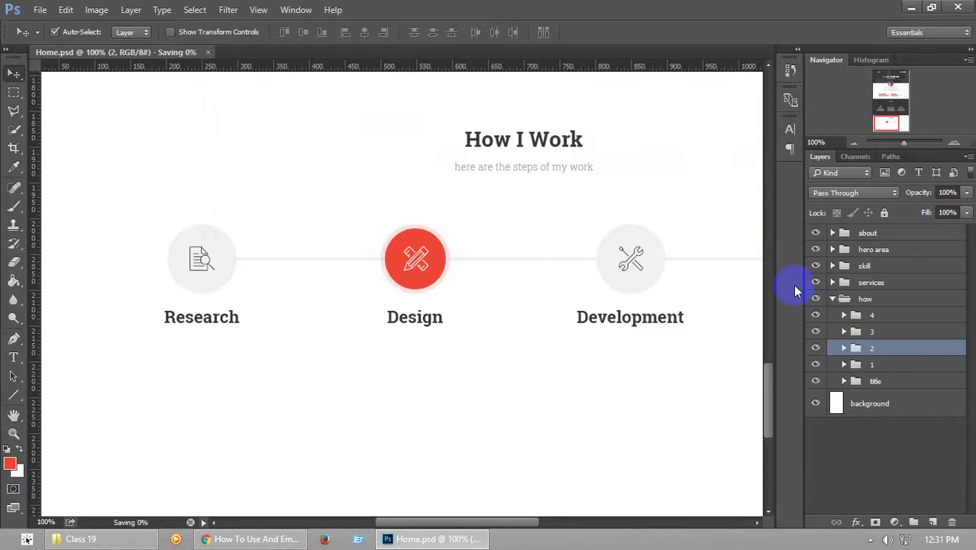
Collapse the "how" group, keeping it selected, with the whole "How I Work" section and the page's lower end in view
mouse_move(888, 122)
left_mouse_down()
mouse_move(882, 109)
mouse_move(882, 123)
left_mouse_up()
left_click(853, 144)
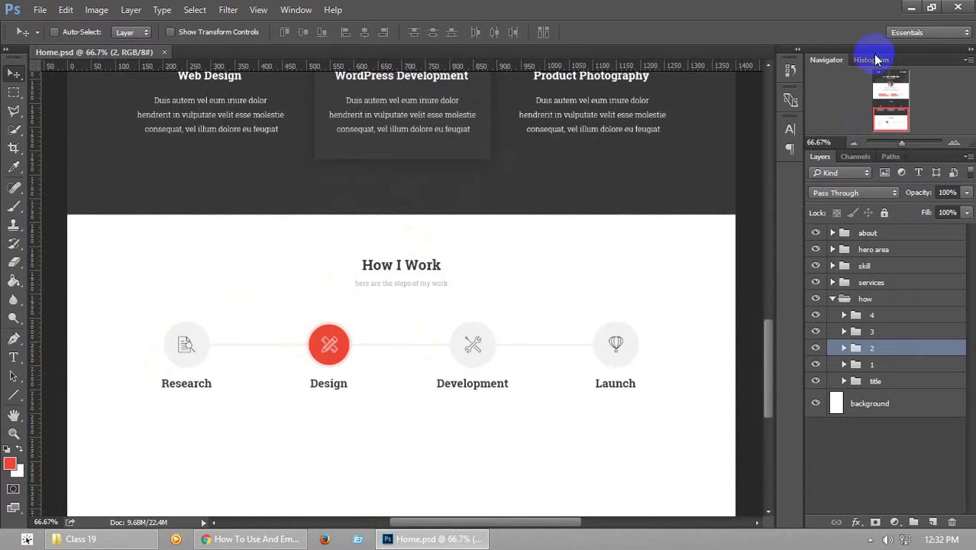
left_click_drag(882, 122, 855, 127)
left_click(851, 301)
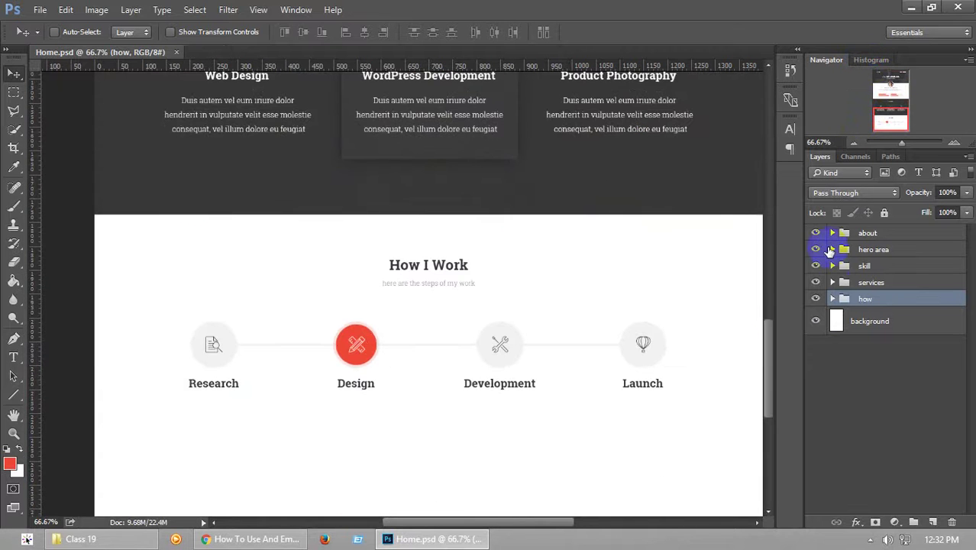
left_click(870, 233)
left_click_drag(770, 330, 789, 367)
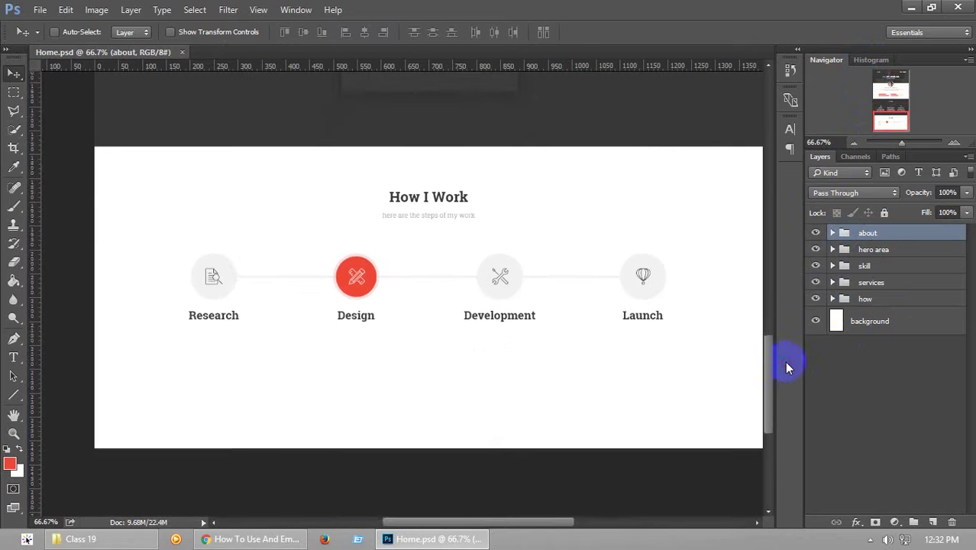
left_click(871, 298)
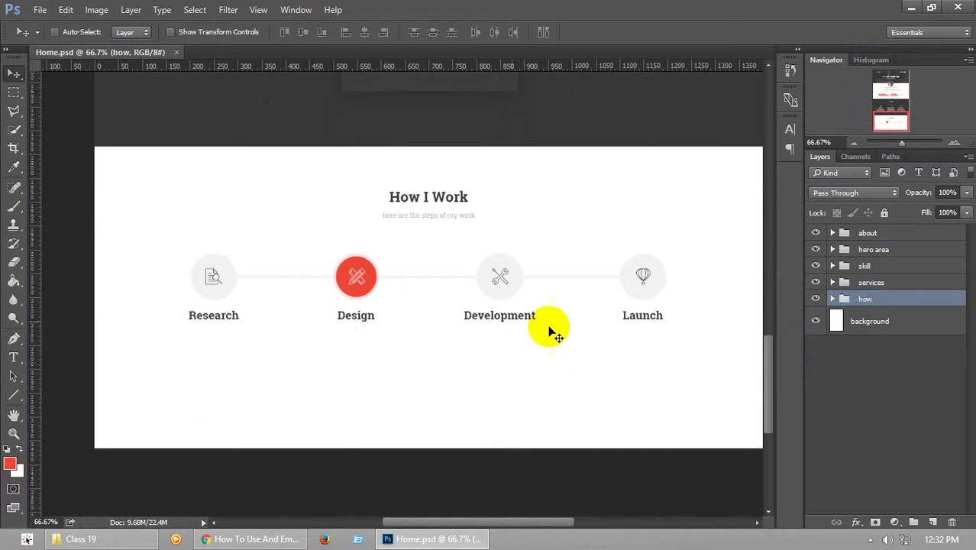
left_click_drag(771, 411, 743, 449)
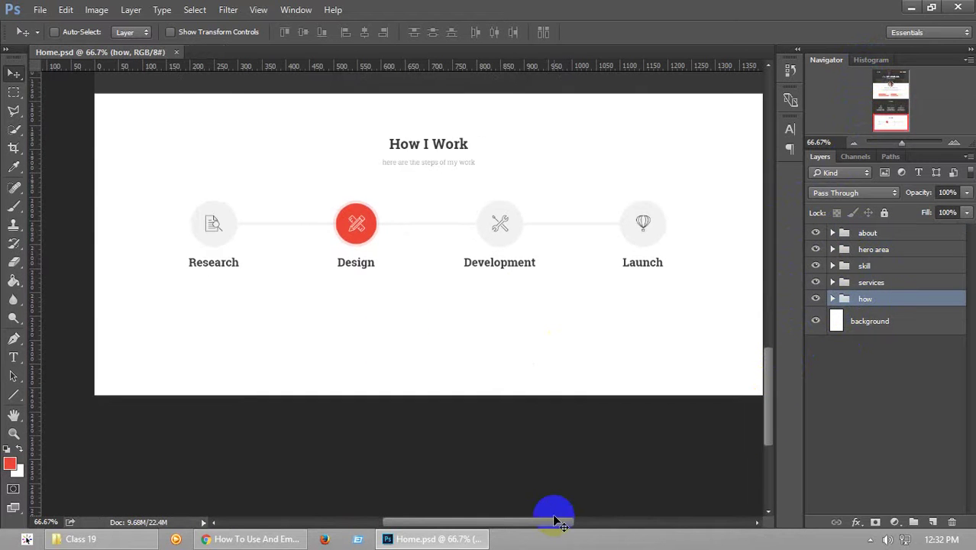
mouse_move(555, 520)
left_mouse_down()
mouse_move(588, 522)
mouse_move(563, 523)
left_mouse_up()
key("ctrl+z")
Extend the canvas downward from a top-centre anchor to a height of about 3500 pixels, keeping the 1400-pixel width
left_click(13, 92)
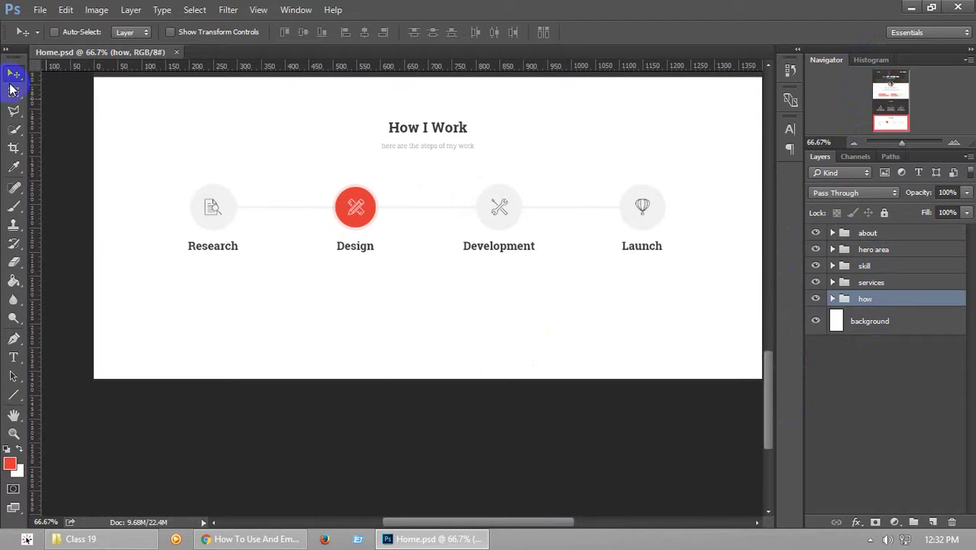
left_click(105, 13)
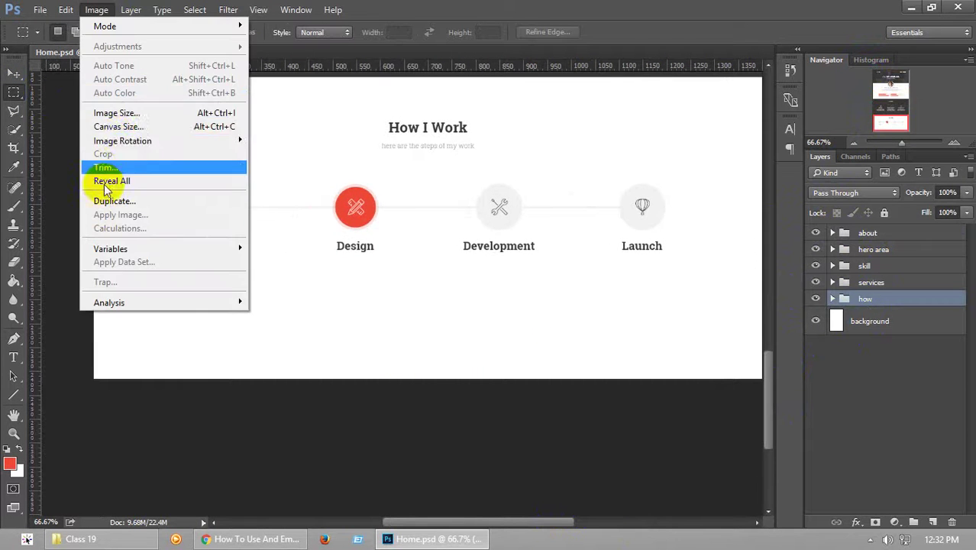
left_click(111, 128)
double_click(470, 210)
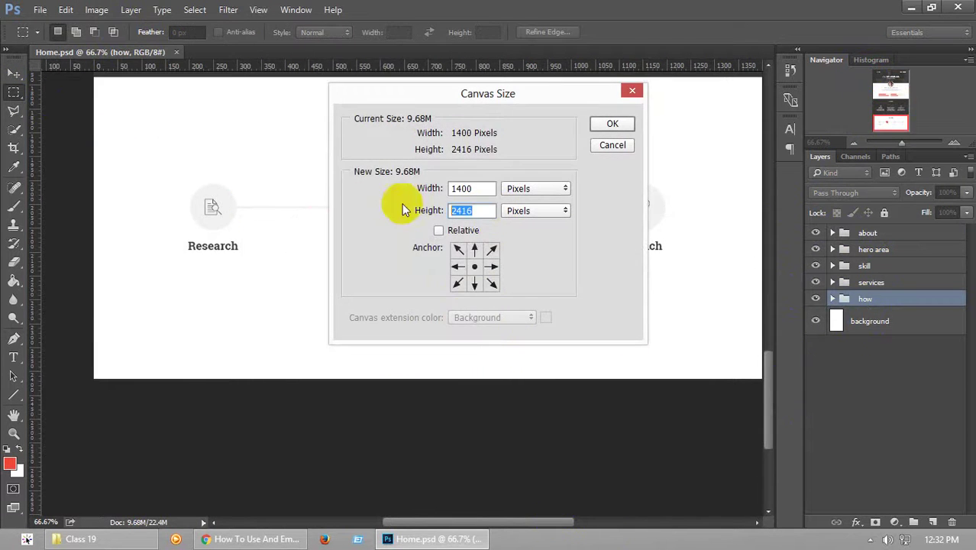
left_click(477, 242)
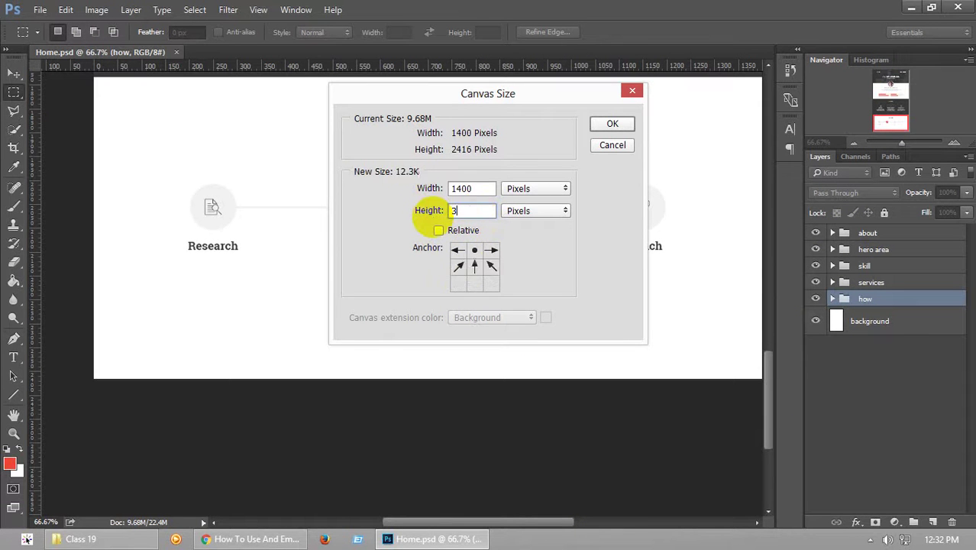
left_click(609, 125)
left_click_drag(764, 366, 780, 419)
scroll(770, 375, "down", 1)
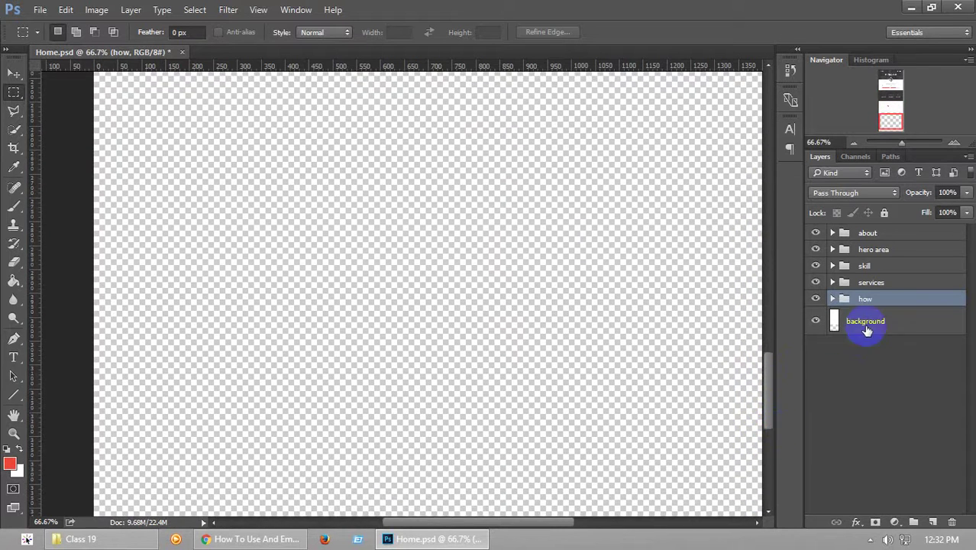
Stretch the "background" layer down to the new lower edge of the canvas so it fills the transparent area
left_click(834, 321)
key("ctrl+t")
left_click(409, 120)
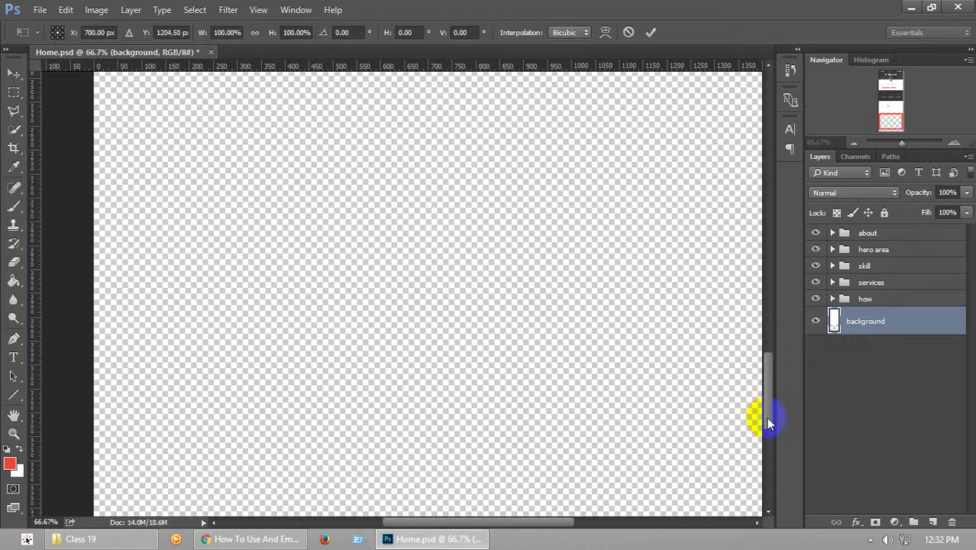
left_click_drag(768, 423, 769, 390)
left_click_drag(430, 189, 450, 523)
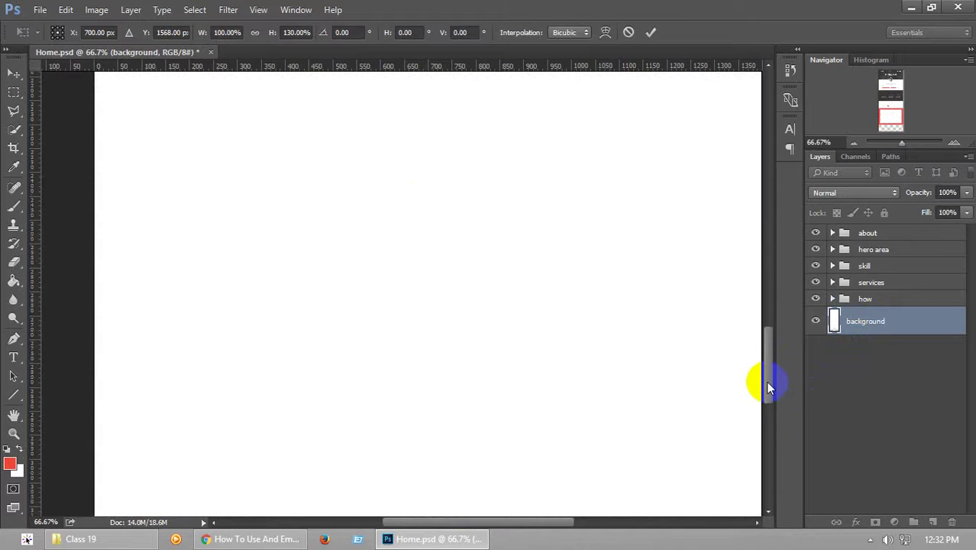
left_click_drag(767, 388, 771, 433)
left_click_drag(430, 263, 436, 429)
key("Return")
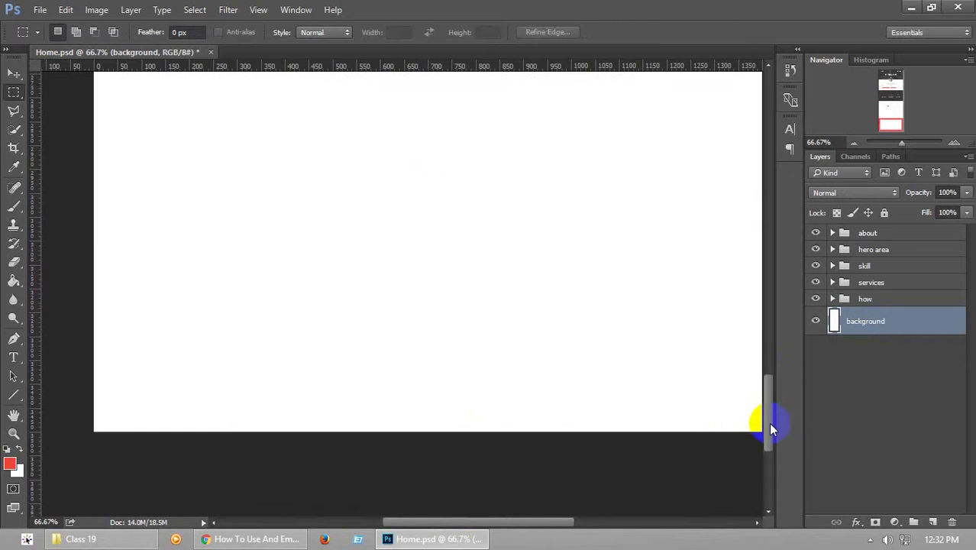
left_click_drag(767, 421, 798, 359)
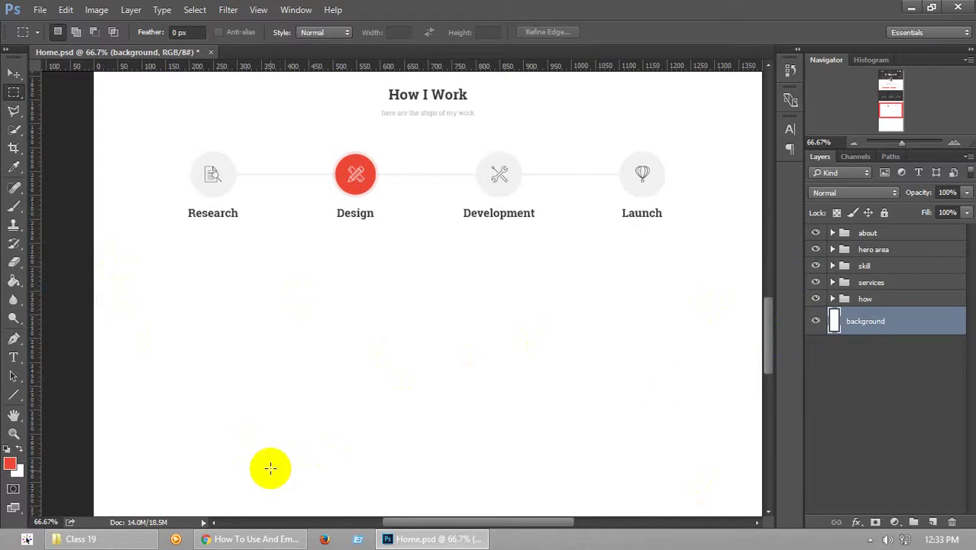
left_click_drag(772, 354, 637, 395)
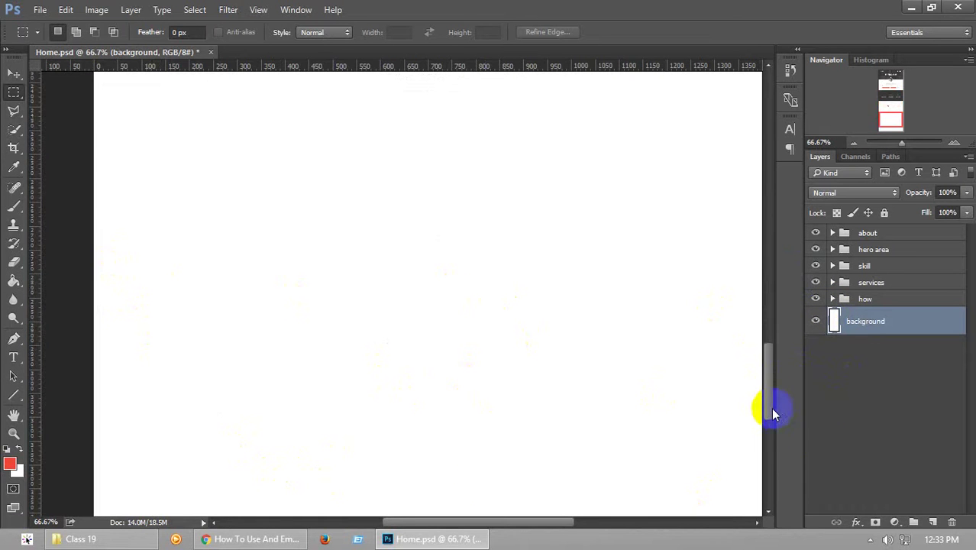
Move the duplicated heading and subtitle in the "portfolio" group slightly lower beneath the four "How I Work" steps
left_click_drag(771, 412, 766, 328)
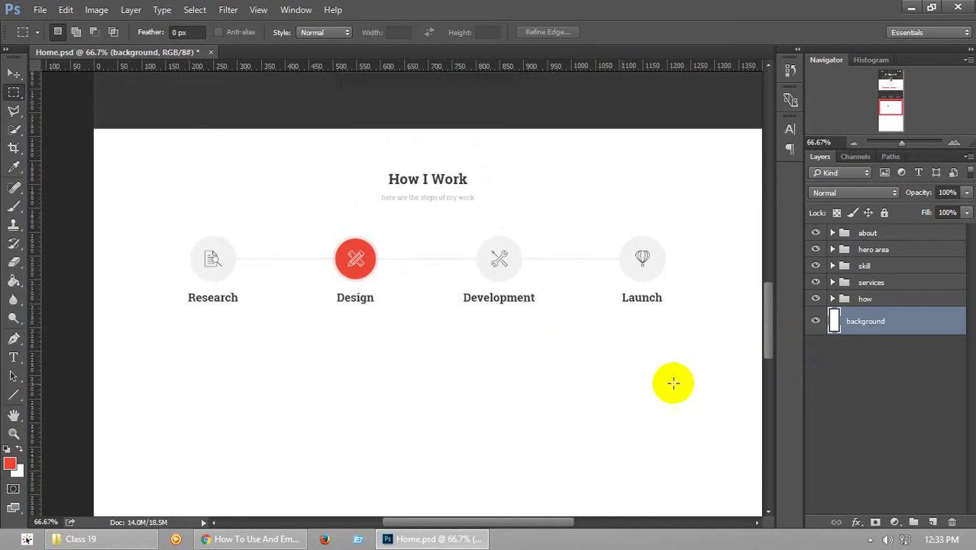
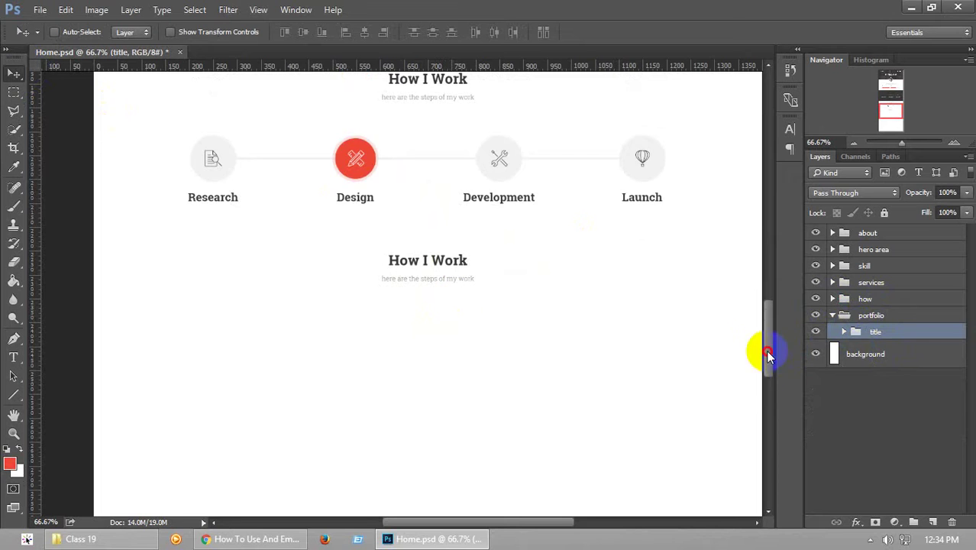
left_click_drag(768, 353, 789, 345)
left_click_drag(435, 312, 439, 329)
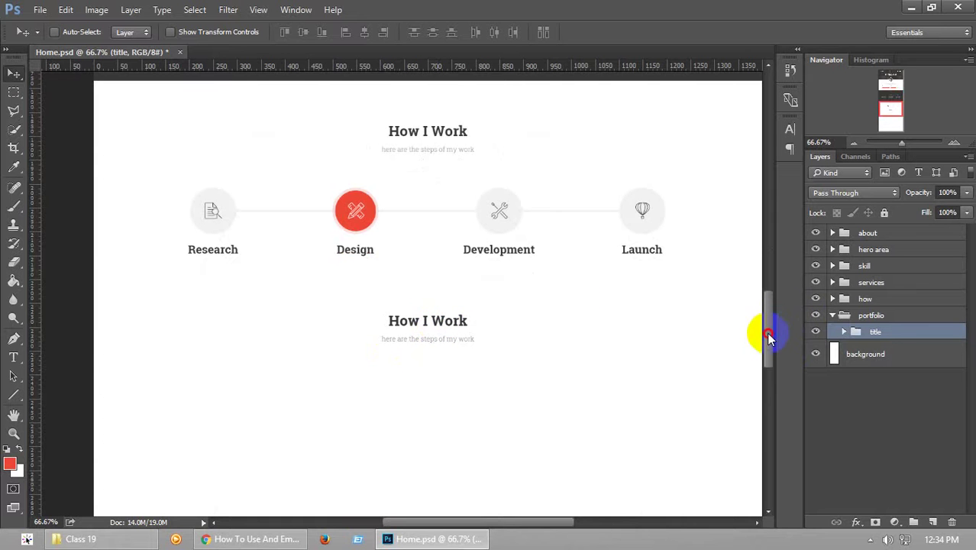
Copy the "bg" shape from the "services" group beneath the "portfolio" title and position it across the page below the work steps
left_click_drag(768, 336, 896, 411)
left_click(834, 282)
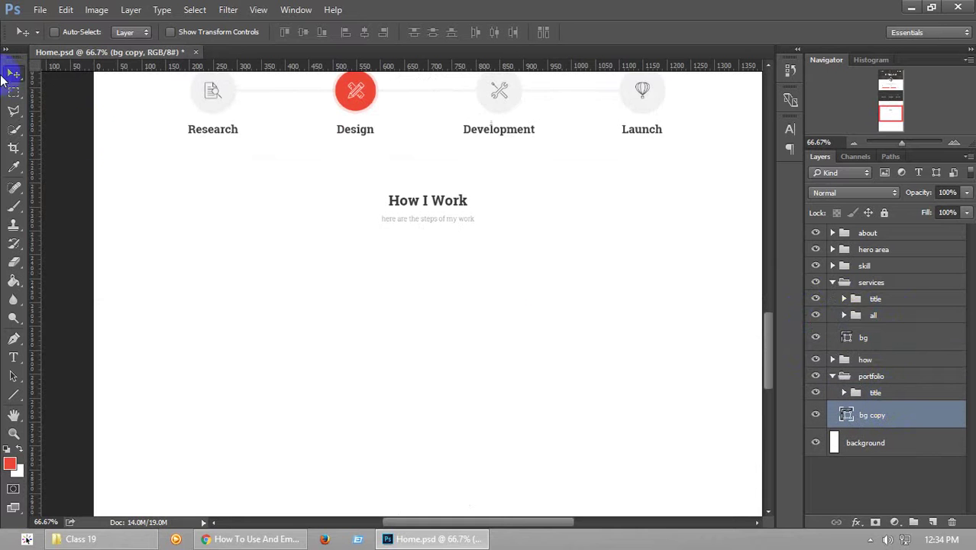
mouse_move(283, 388)
left_mouse_down()
mouse_move(286, 307)
mouse_move(288, 460)
mouse_move(289, 407)
left_mouse_up()
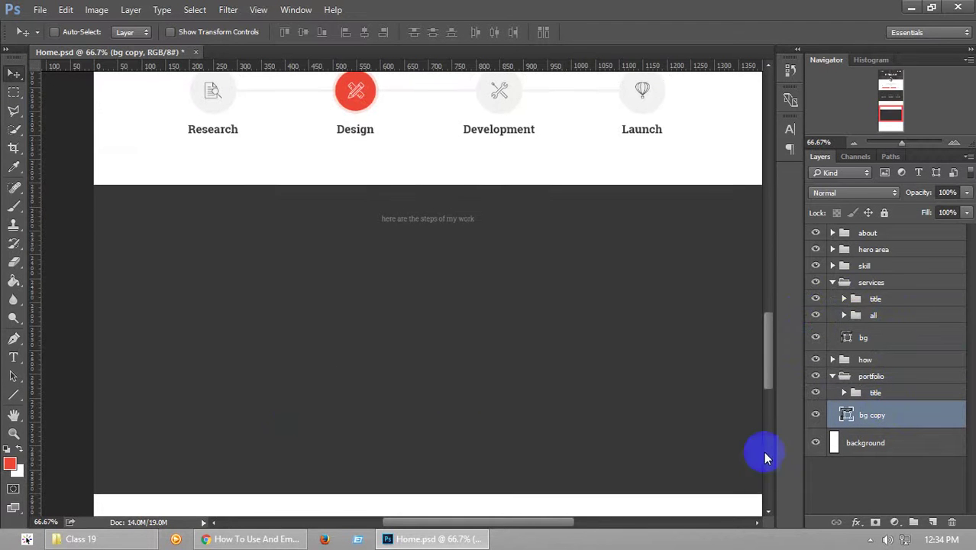
Recolour the "bg copy" shape with the light grey f1f1f1 sampled from the Research circle
double_click(846, 415)
left_click(218, 88)
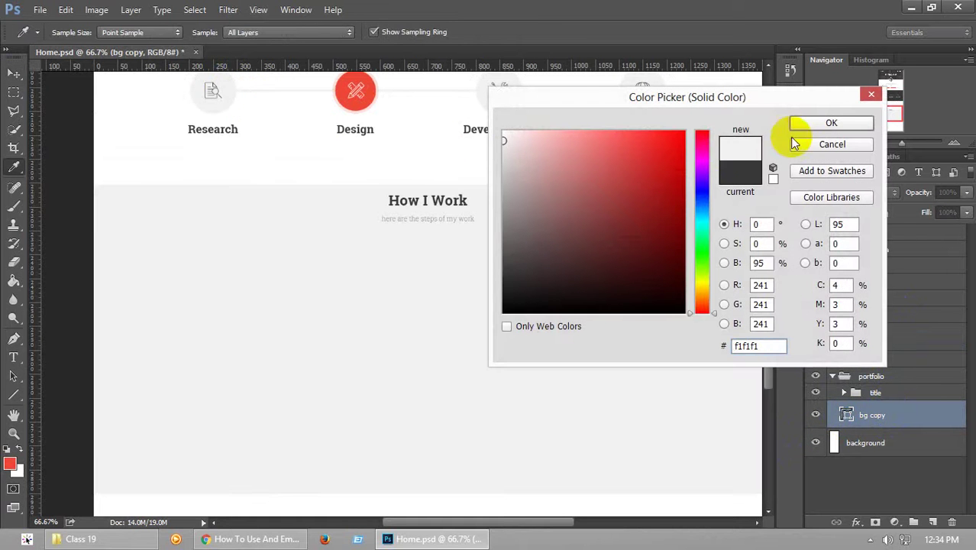
left_click(810, 123)
Save the document and rename the "bg copy" layer in the "portfolio" group to "bg"
left_click_drag(772, 366, 774, 339)
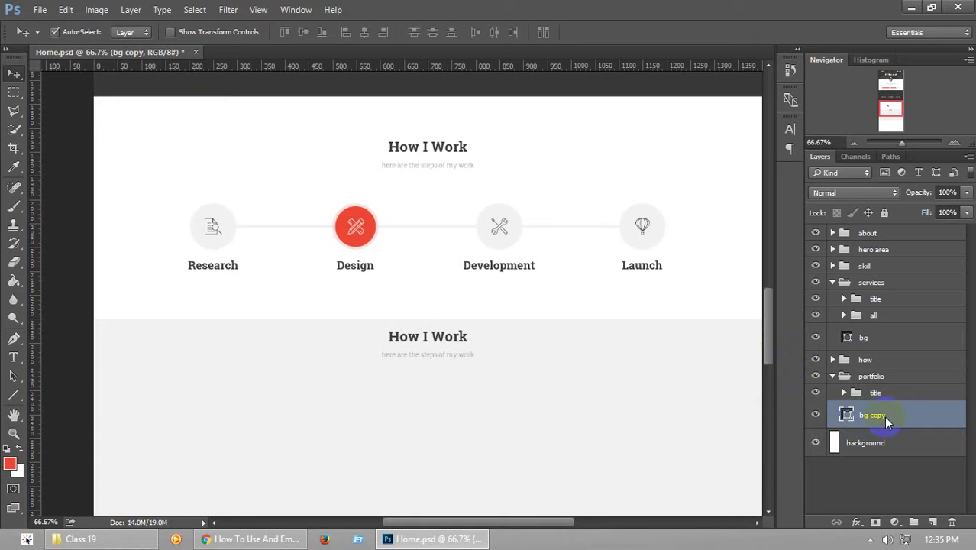
key("ctrl+s")
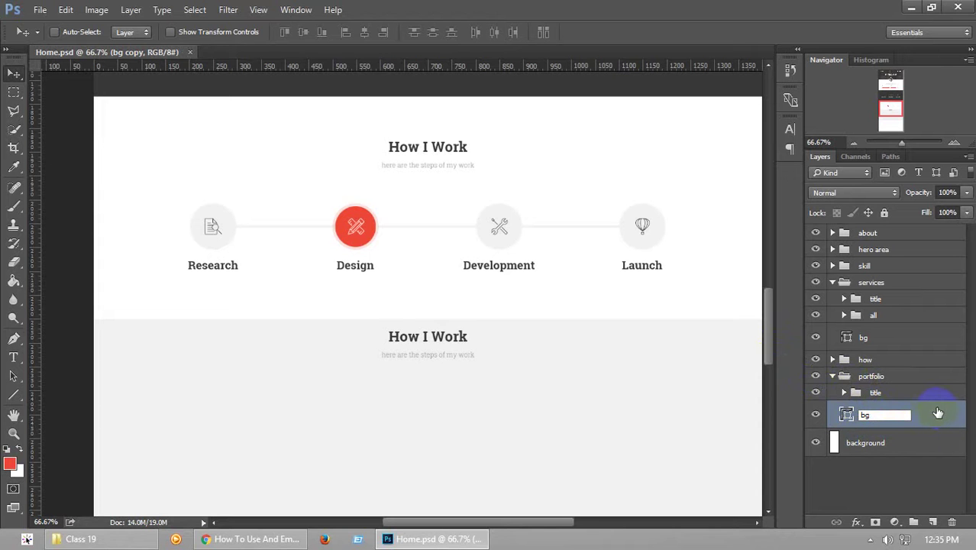
left_click_drag(928, 414, 840, 391)
Move the "portfolio" group's title down to leave more space below the grey band's upper edge
left_click(869, 395)
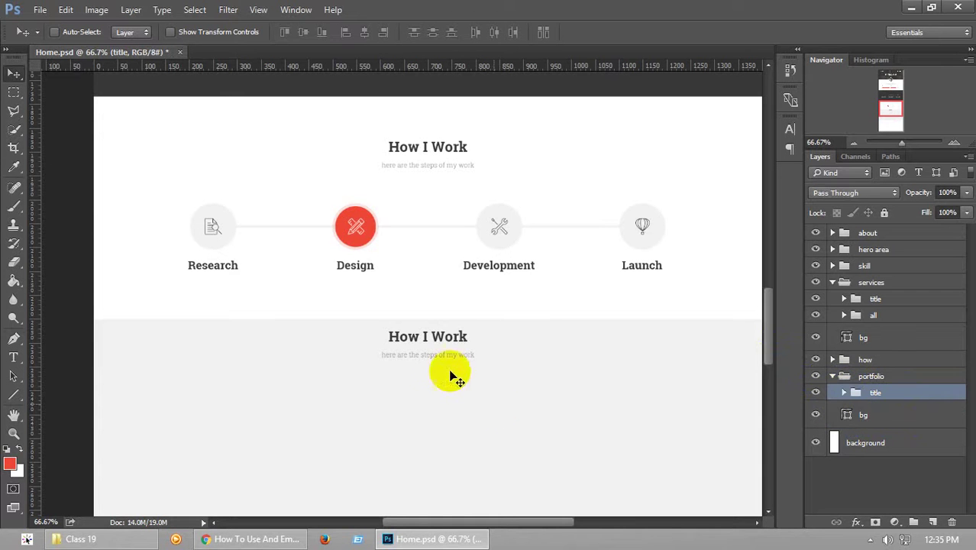
left_click_drag(453, 342, 453, 369)
left_click_drag(766, 341, 922, 416)
Change the heading in the "portfolio" title group to "My Works" and save the document with that group collapsed
left_click(845, 393)
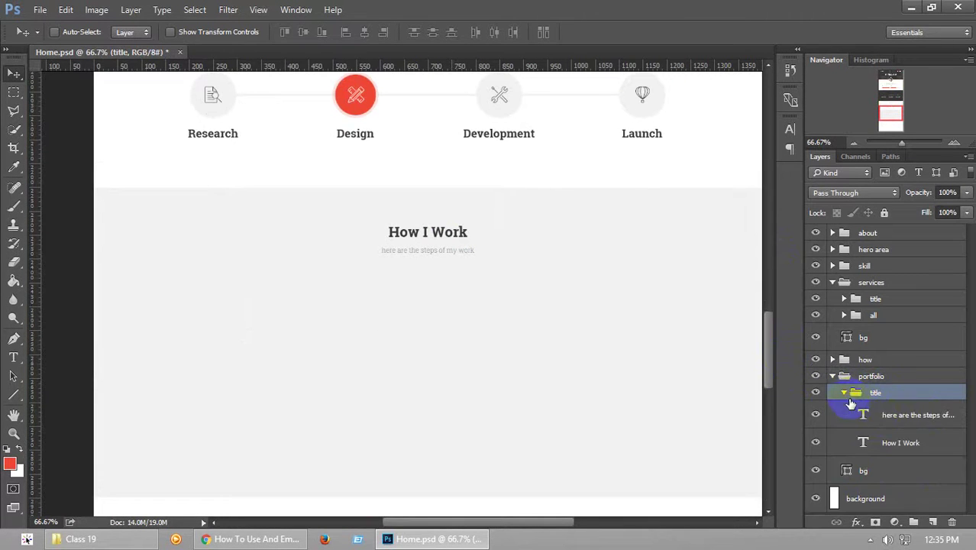
double_click(861, 443)
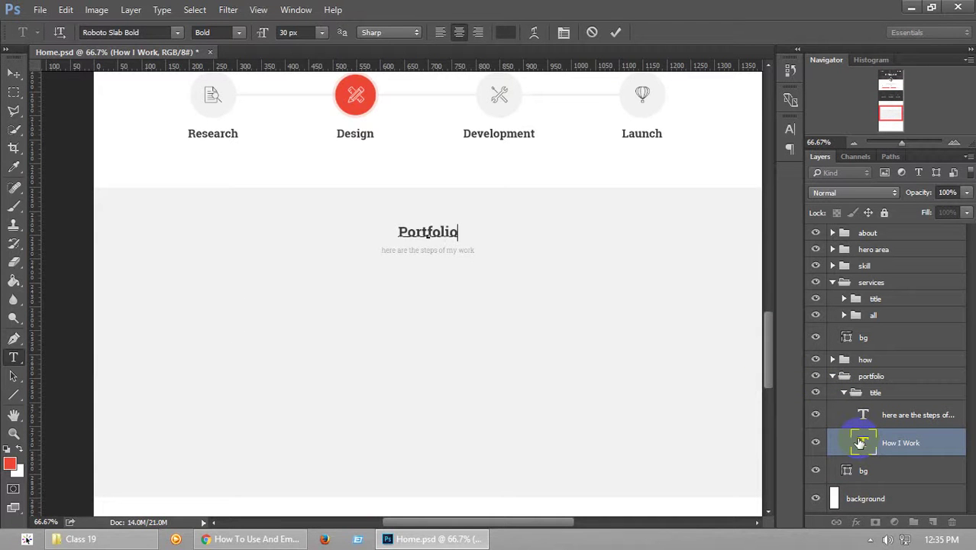
left_click(859, 447)
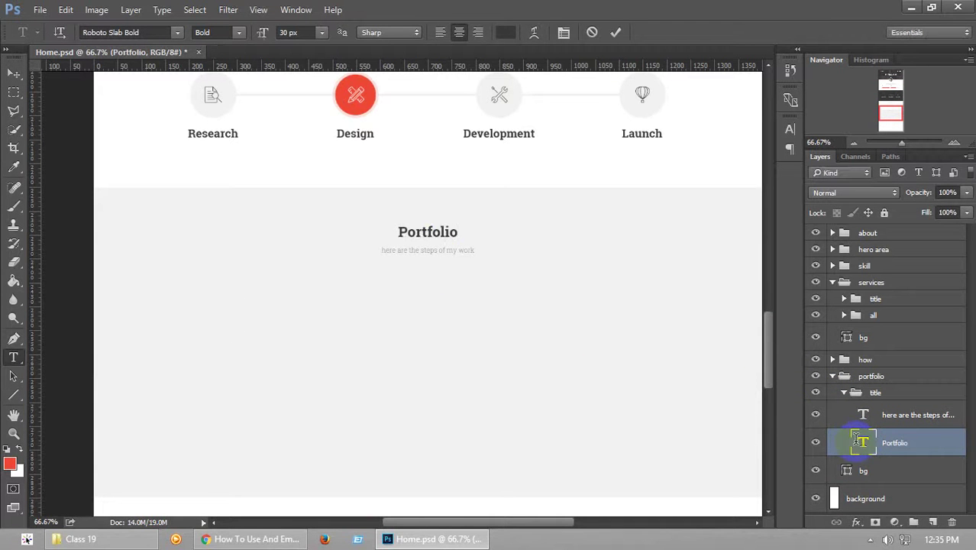
double_click(858, 445)
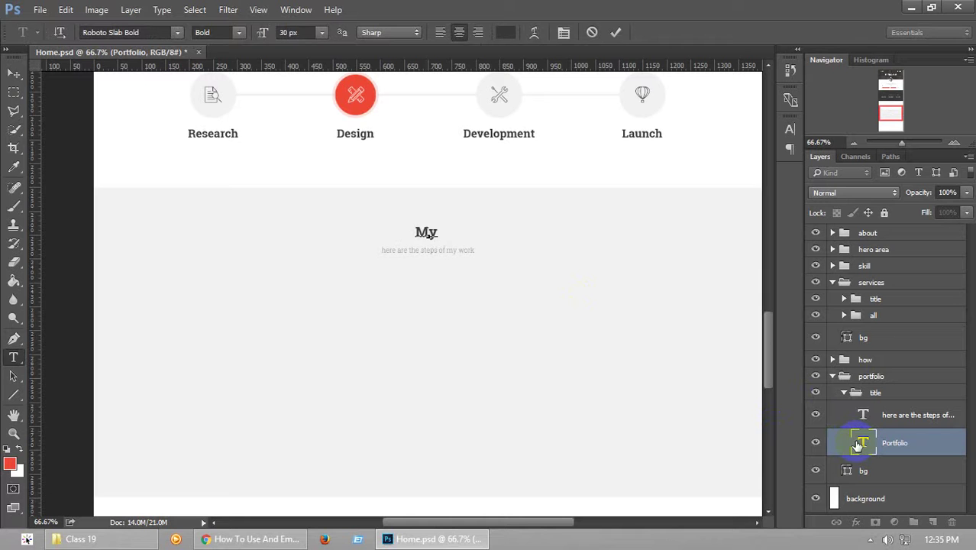
type("ks")
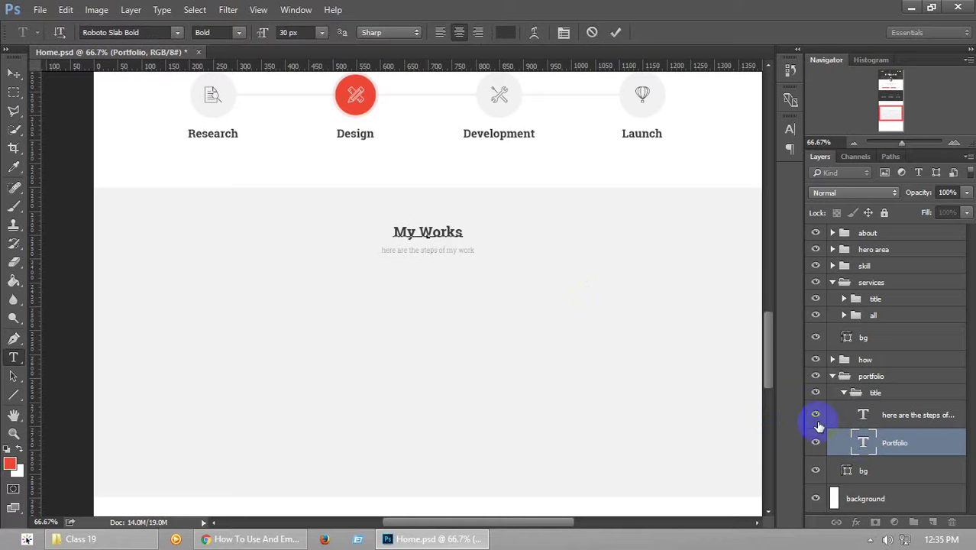
left_click(13, 73)
key("ctrl+s")
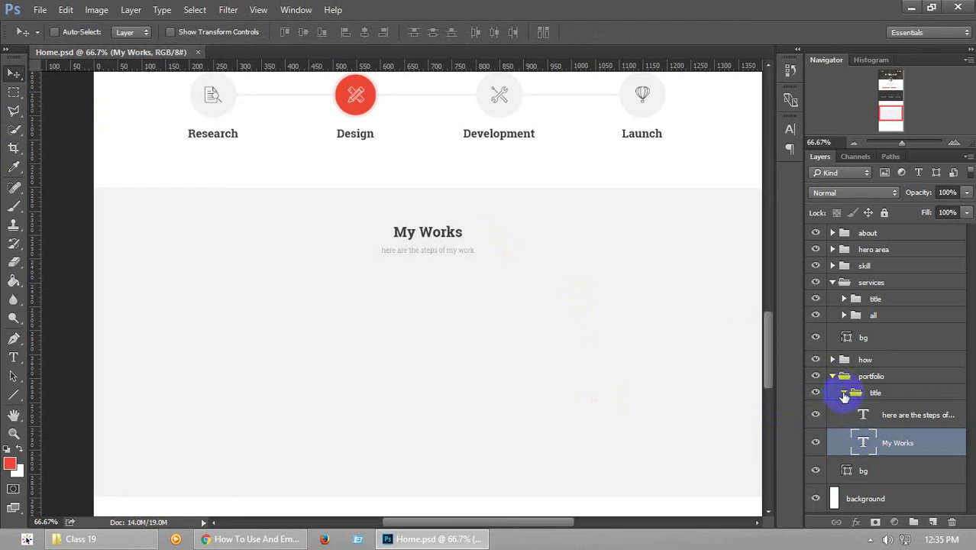
left_click(844, 395)
key("ctrl+s")
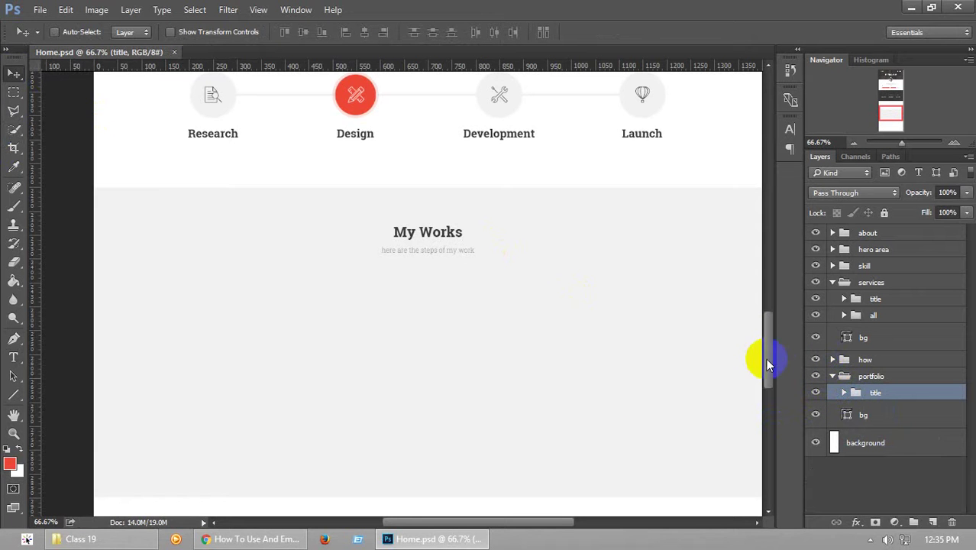
Create a group named "category" above the title group inside "portfolio", with the My Works area viewed at 100%
mouse_move(766, 353)
left_mouse_down()
mouse_move(766, 273)
mouse_move(764, 353)
mouse_move(773, 302)
mouse_move(767, 339)
left_mouse_up()
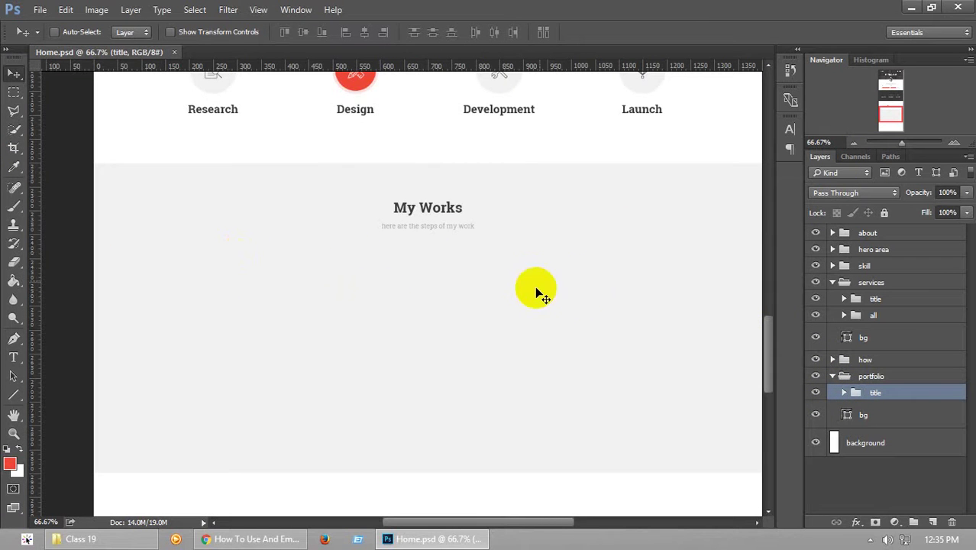
mouse_move(769, 382)
left_mouse_down()
mouse_move(769, 308)
mouse_move(770, 372)
left_mouse_up()
left_click(954, 144)
scroll(419, 197, "left", 3)
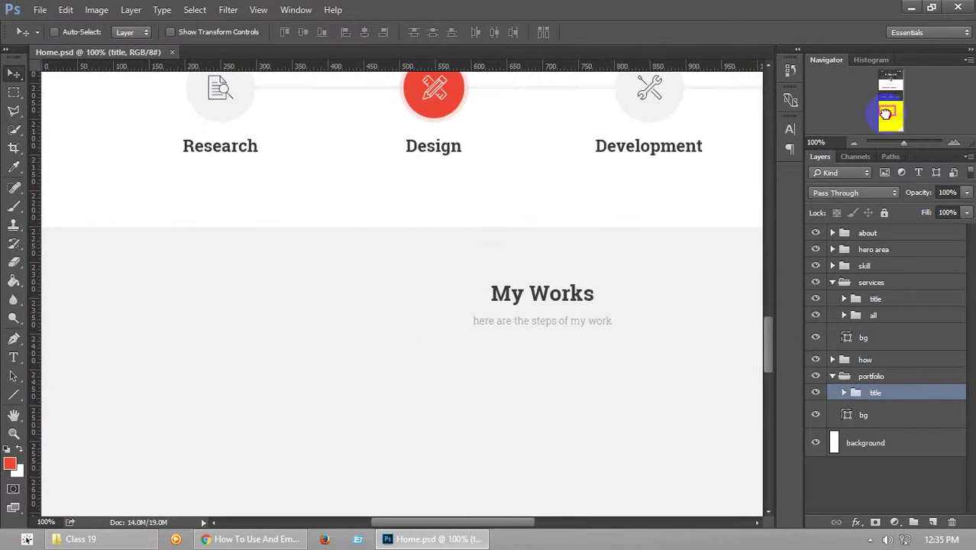
scroll(419, 197, "down", 4)
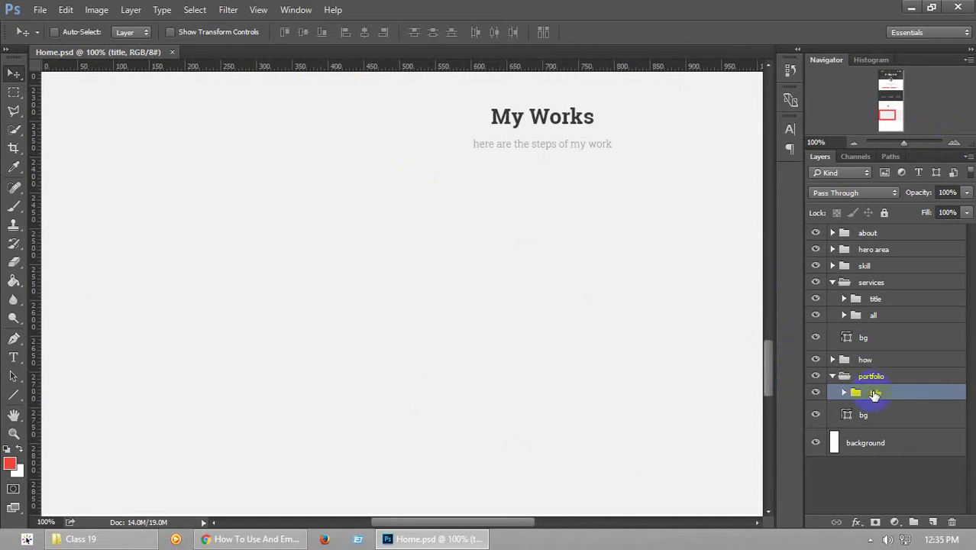
left_click(914, 523)
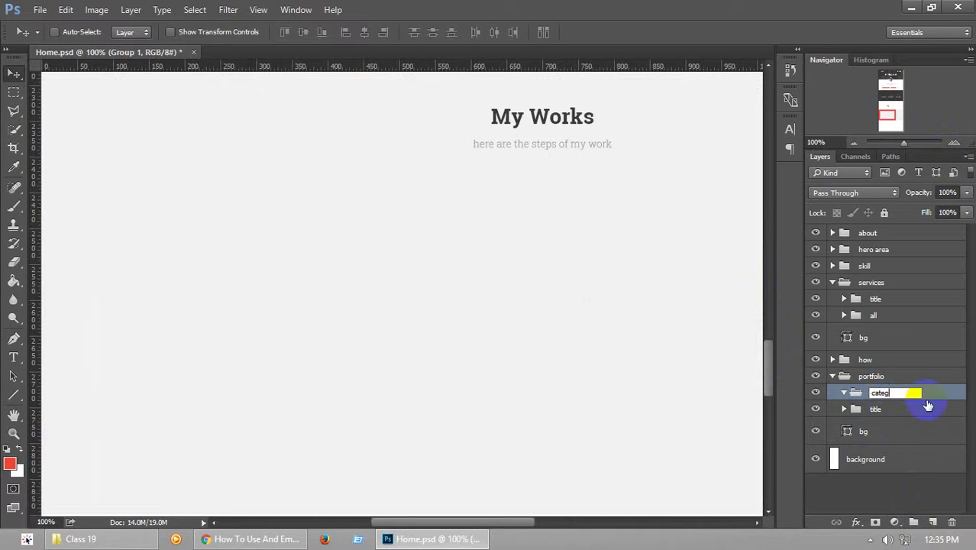
key("Return")
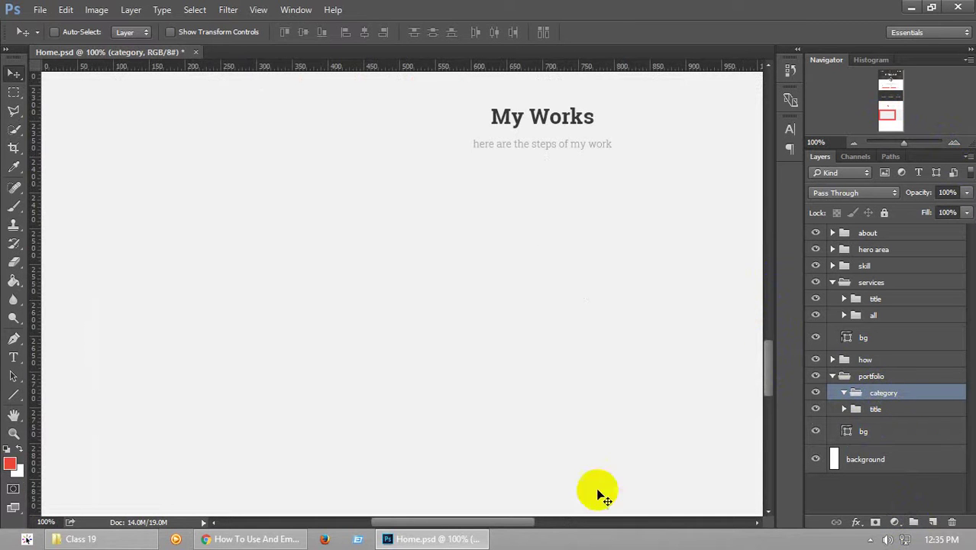
Show the guides and try out a small rectangular selection on the grey band below the subtitle
left_click_drag(516, 522, 530, 523)
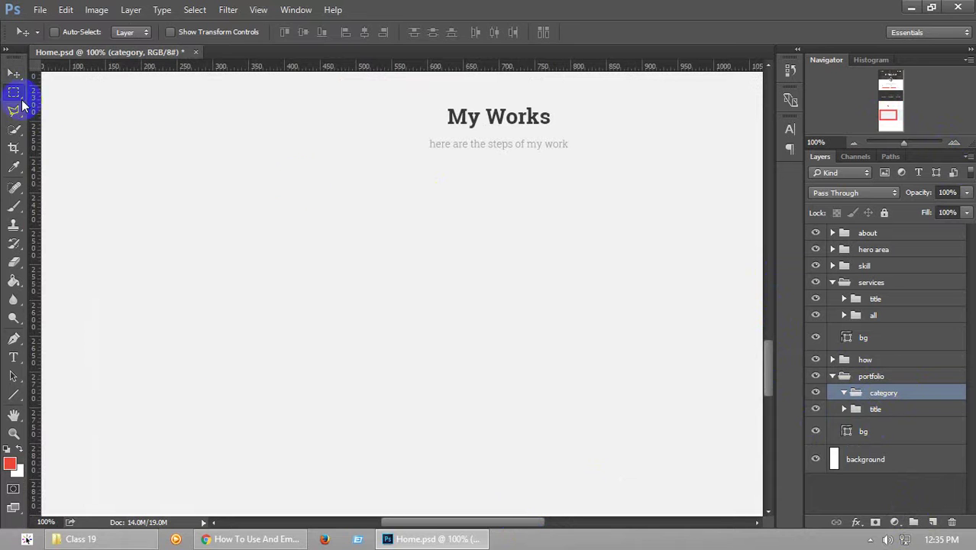
left_click(15, 92)
key("ctrl+semicolon")
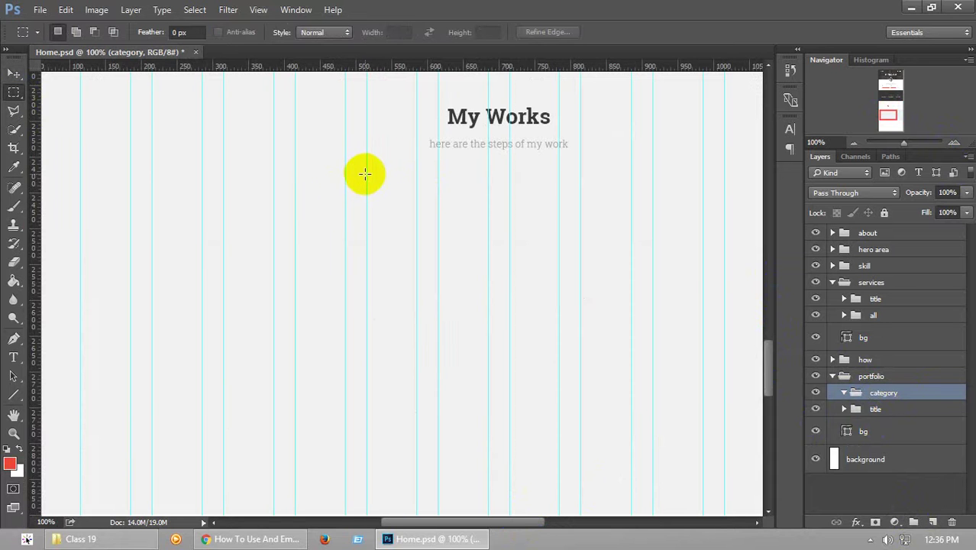
left_click_drag(365, 173, 387, 201)
left_click(386, 202)
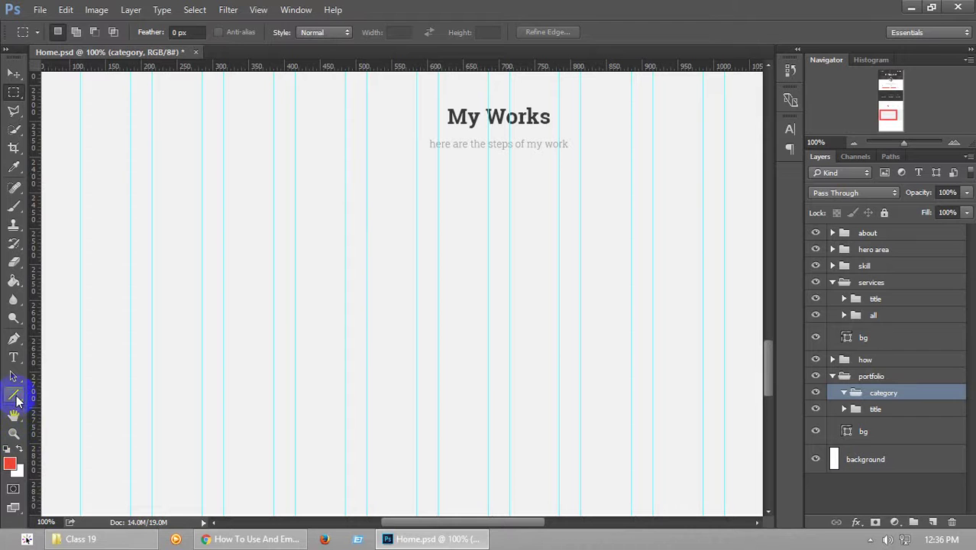
Draw a 45 × 45 px square with the Rectangle tool at about X 515, Y 2435 px in "category", with the guides hidden
right_click(17, 399)
left_click(65, 386)
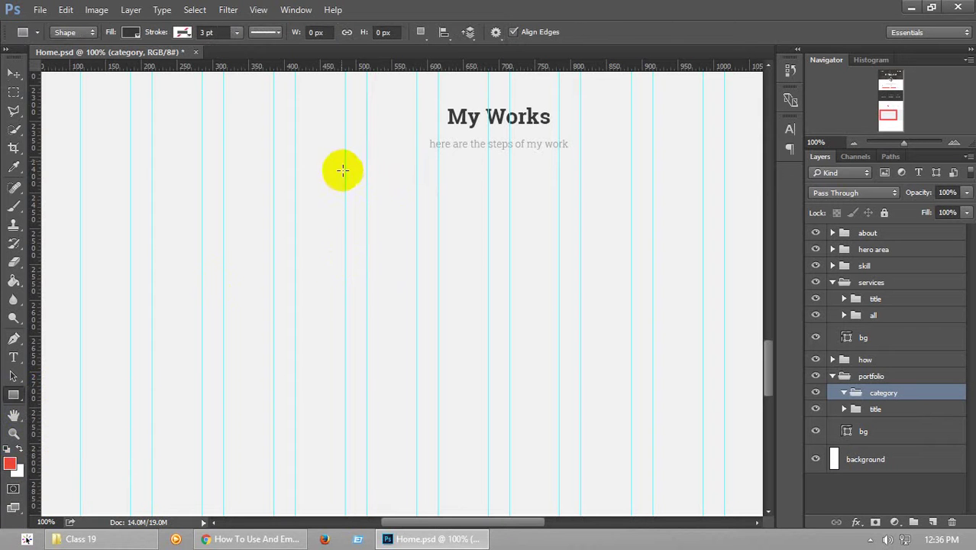
key("ctrl+semicolon")
left_click_drag(366, 182, 399, 225)
left_click(14, 74)
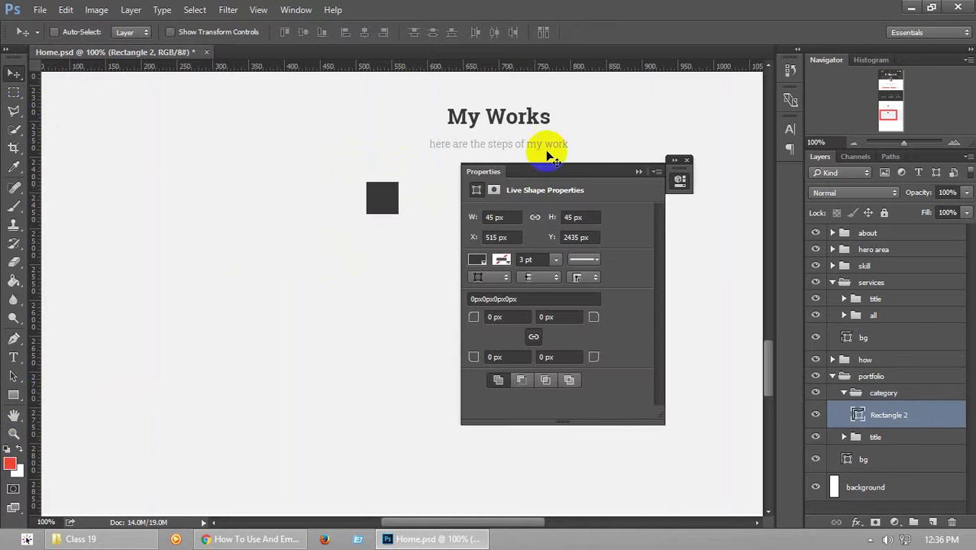
left_click(640, 175)
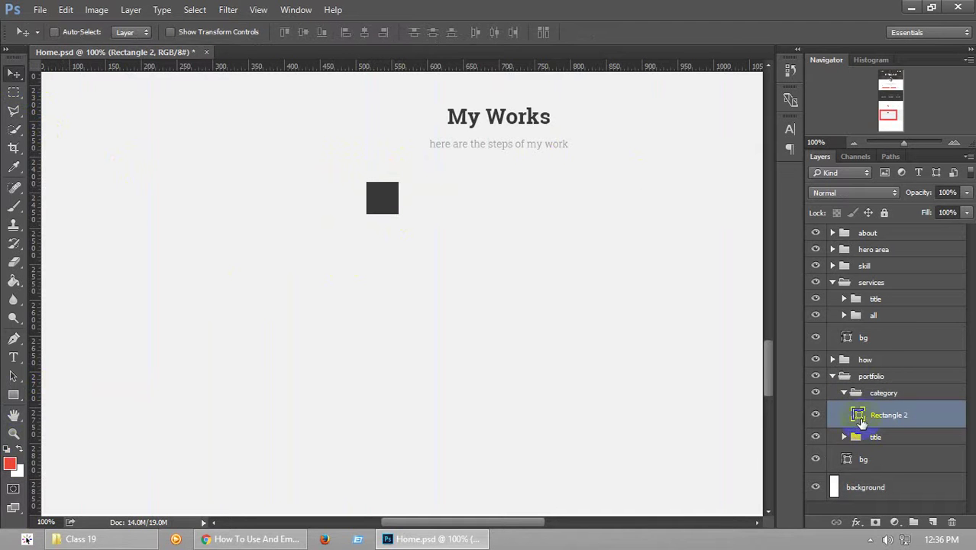
Fill the new square in the "category" group with light grey c8c8c8
double_click(859, 415)
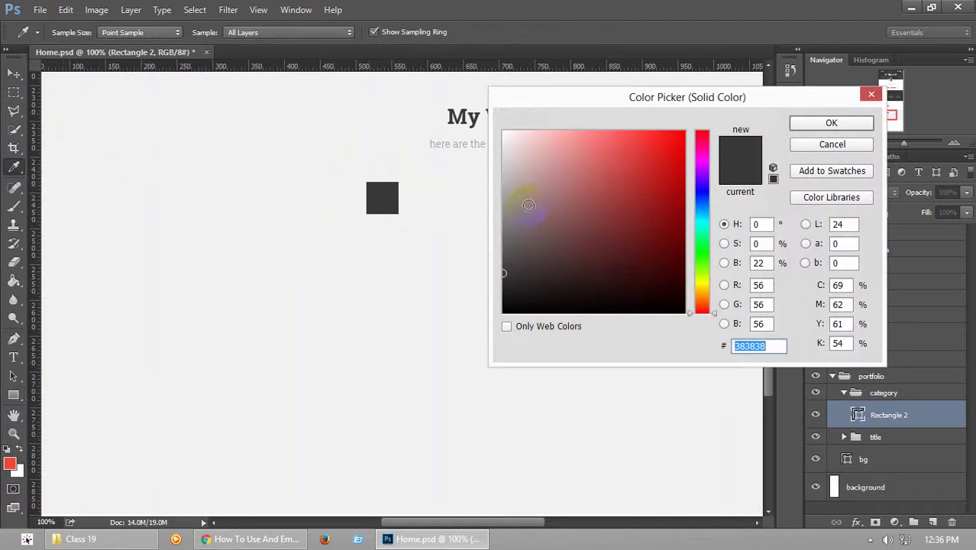
left_click_drag(528, 205, 484, 168)
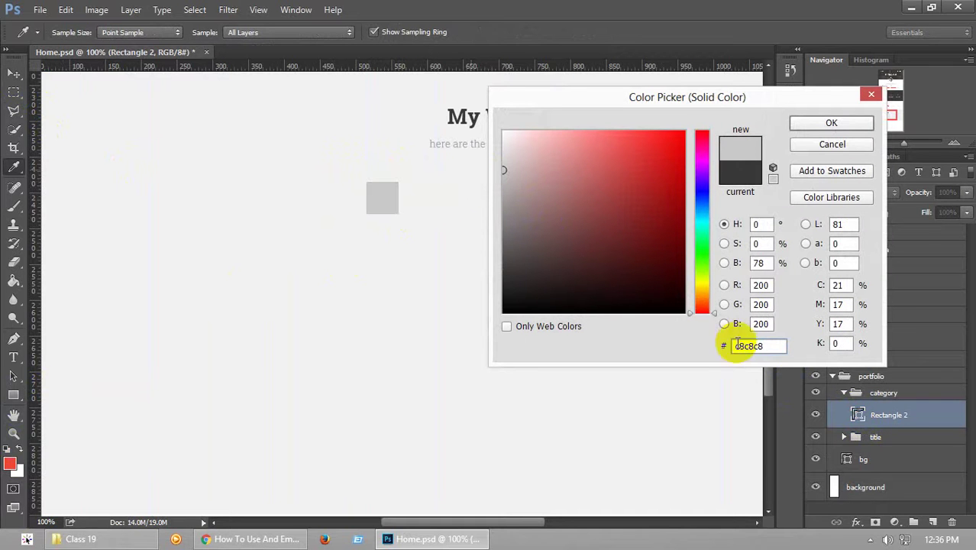
left_click_drag(773, 351, 704, 350)
type("989")
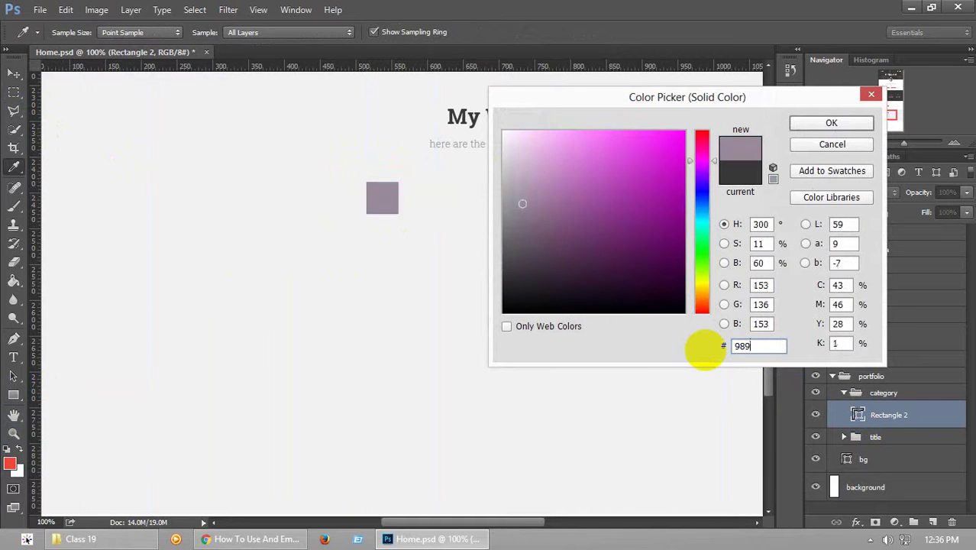
type("898")
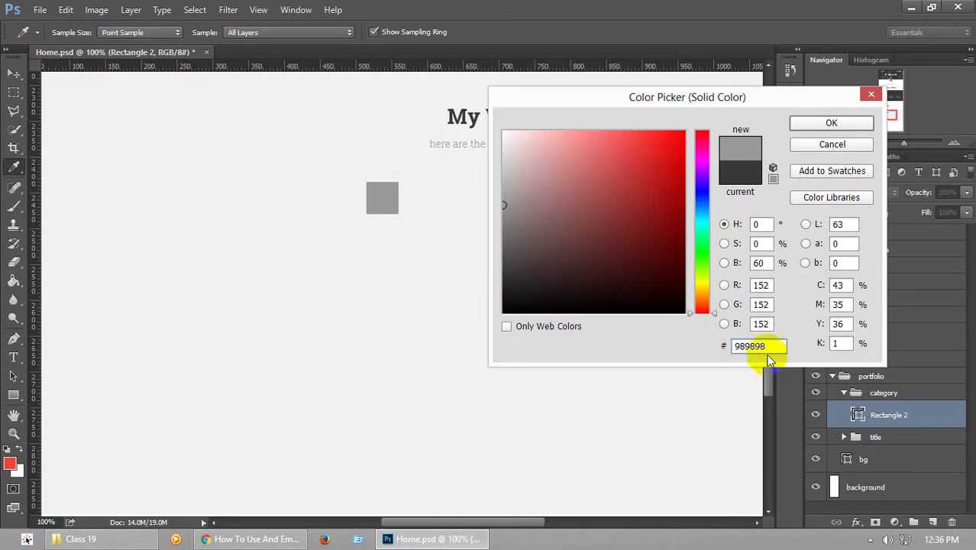
left_click_drag(768, 351, 660, 343)
type("c")
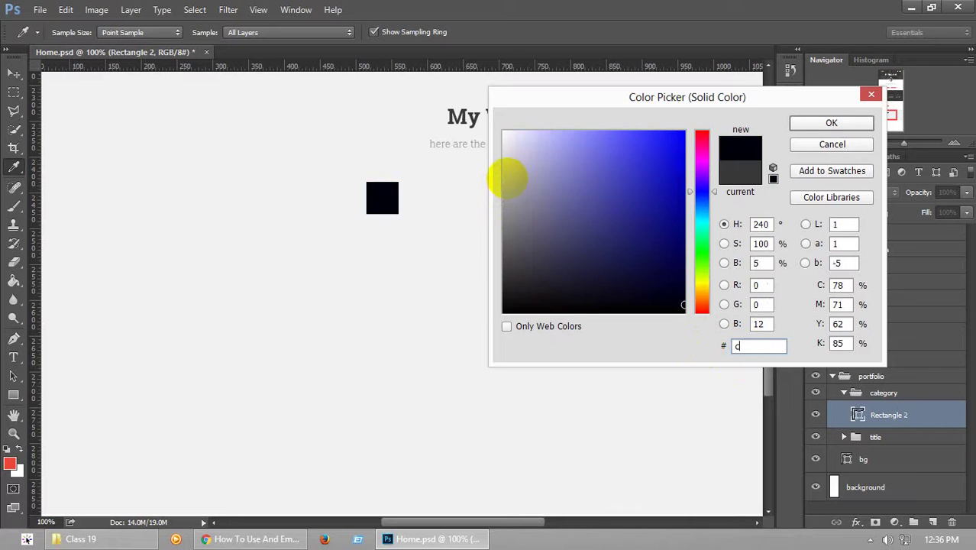
type("8c8c8")
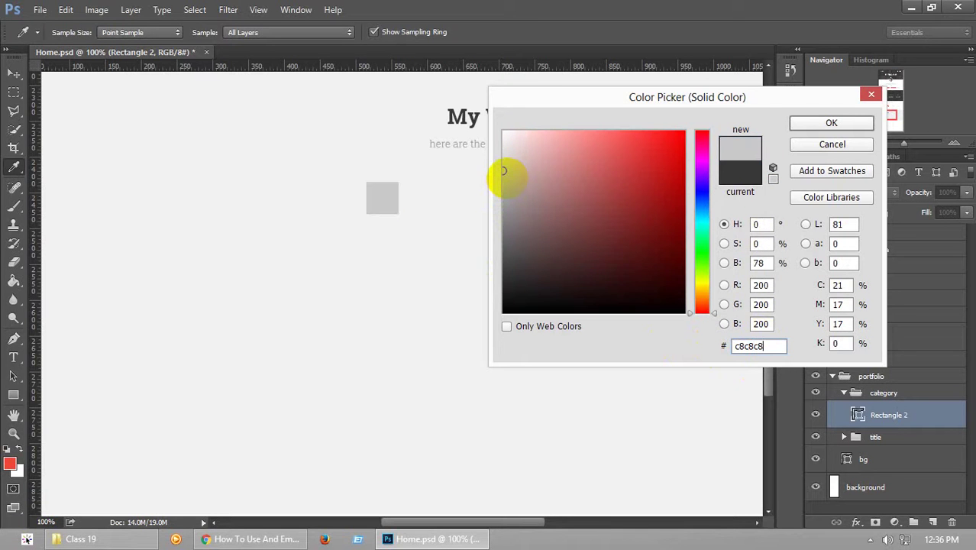
left_click(816, 125)
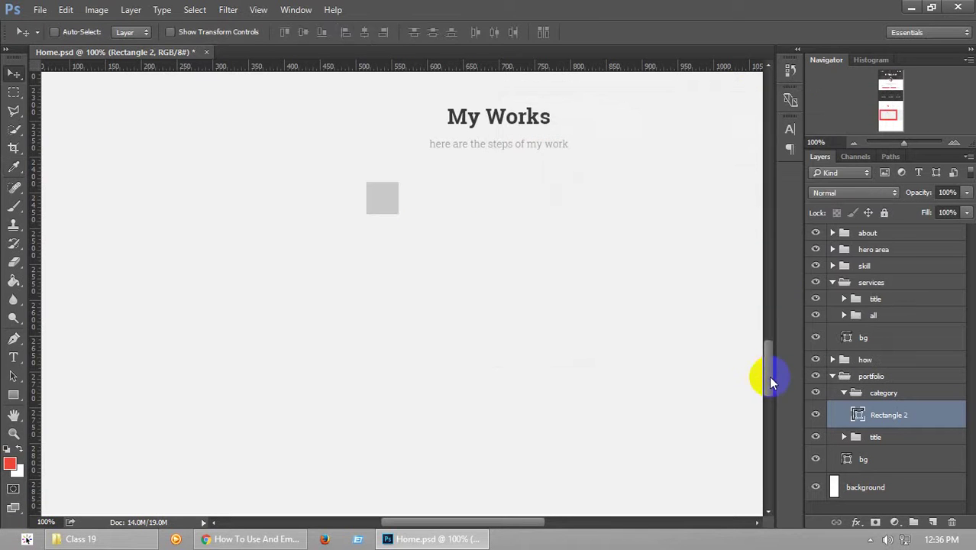
mouse_move(767, 375)
left_mouse_down()
mouse_move(767, 338)
mouse_move(771, 360)
left_mouse_up()
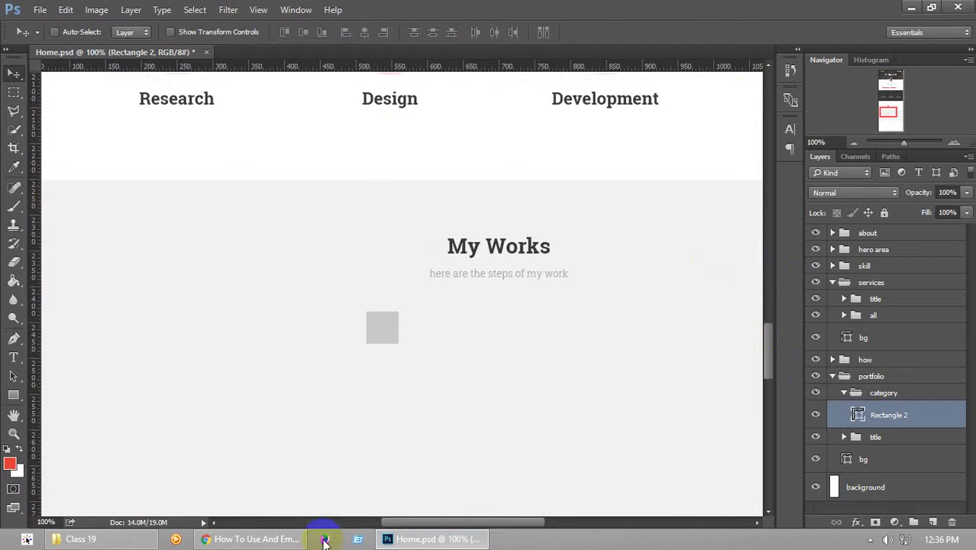
Switch to the browser and copy the laptop icon from the ET-Line icon list
left_click(239, 543)
scroll(309, 278, "up", 7)
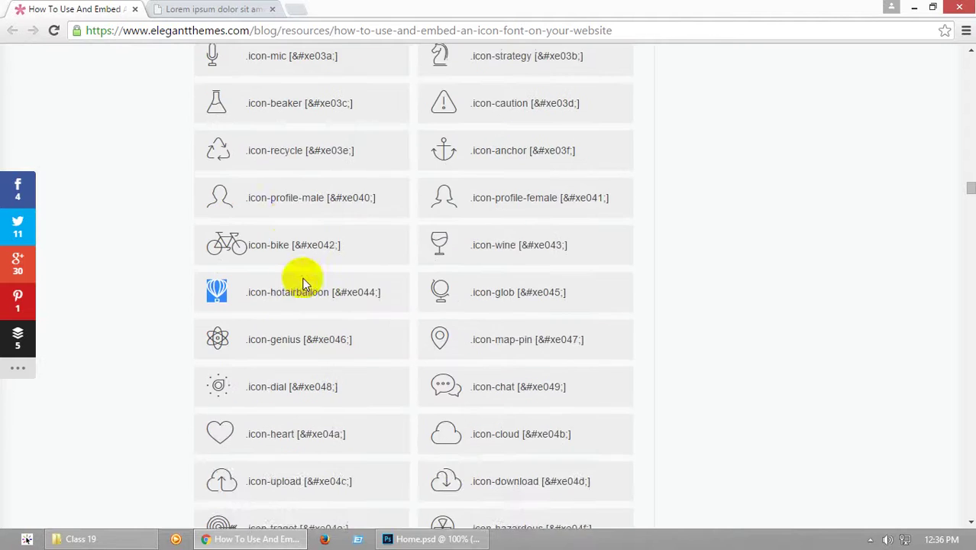
scroll(282, 305, "up", 3)
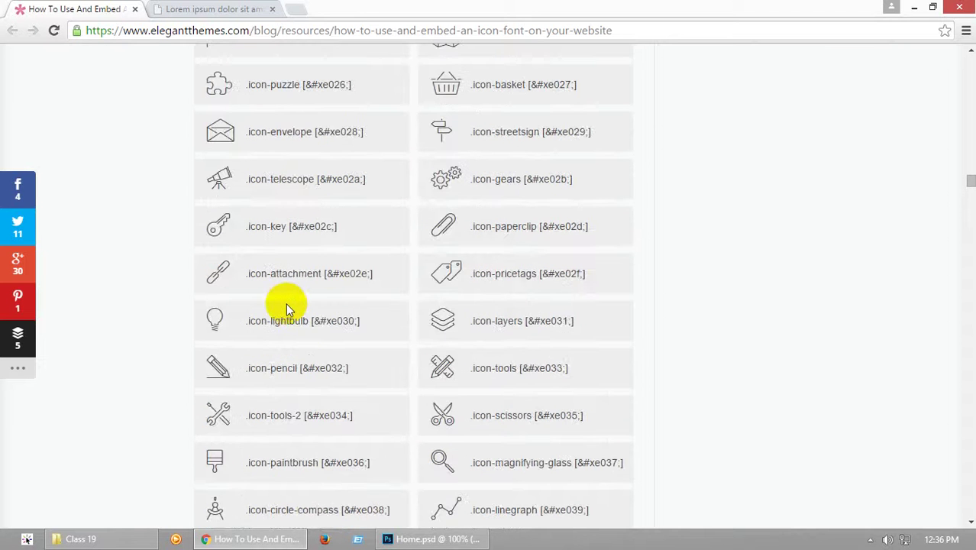
scroll(287, 305, "up", 11)
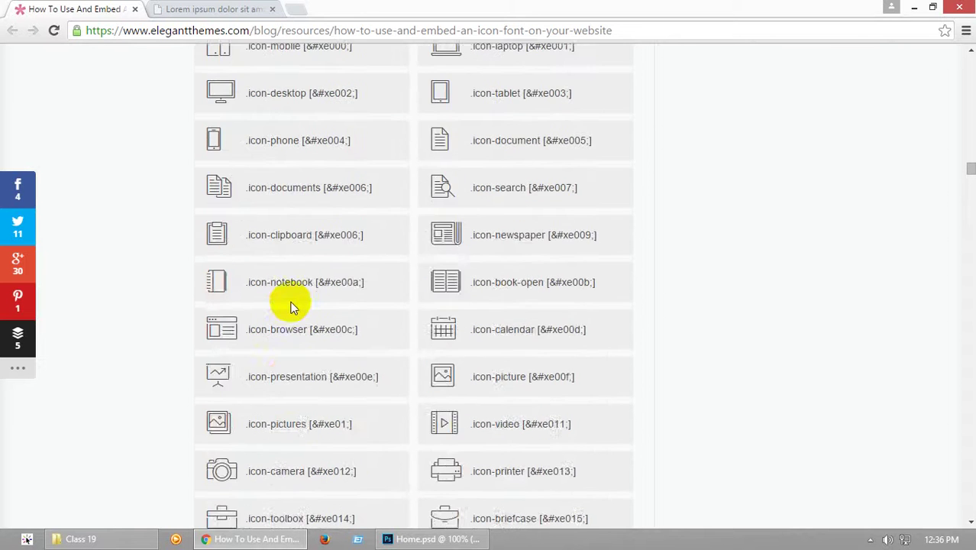
scroll(290, 305, "up", 4)
scroll(321, 318, "down", 1)
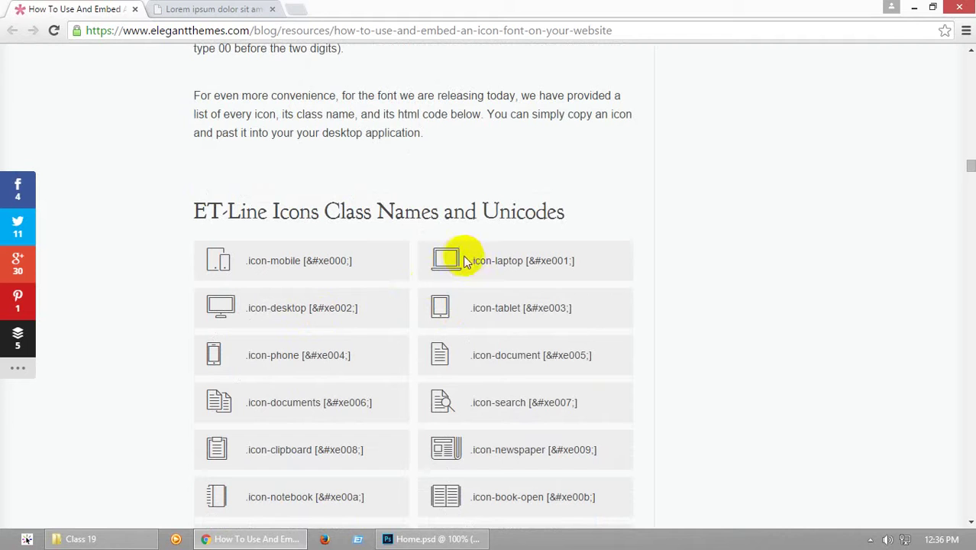
left_click(439, 260)
Switch back to Photoshop and place the copied laptop icon over the grey square on a new layer, using the et-line font at 18 px
left_click(431, 539)
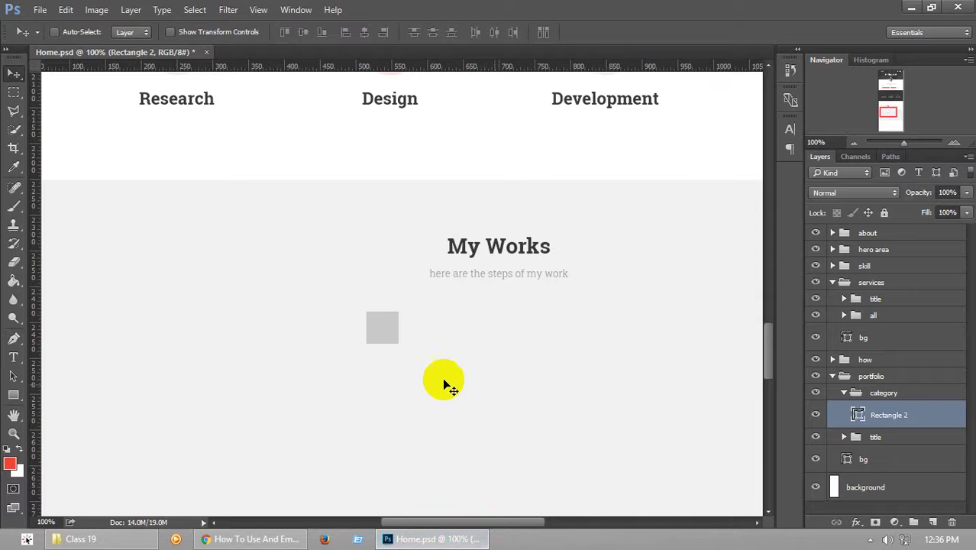
left_click(13, 357)
left_click_drag(917, 416, 930, 519)
left_click(933, 524)
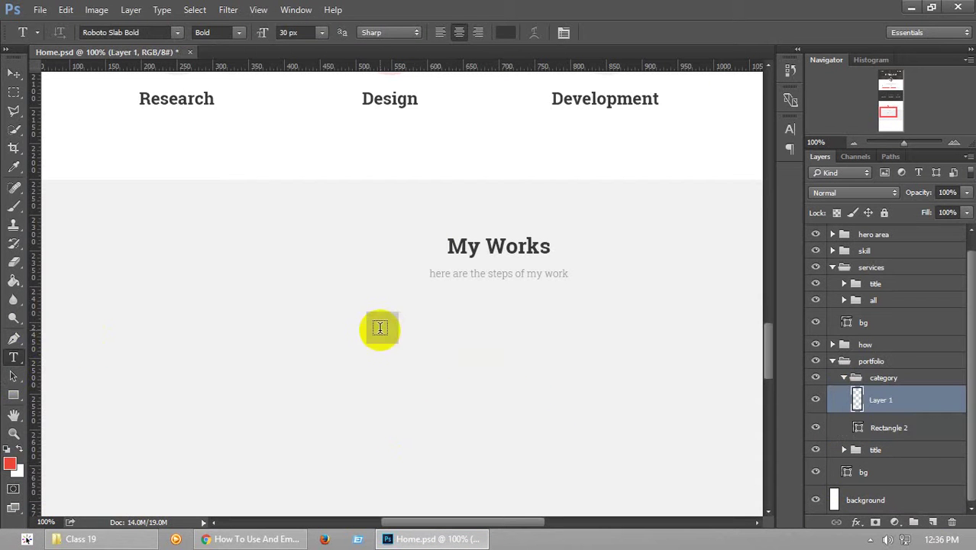
left_click(379, 327)
type("M")
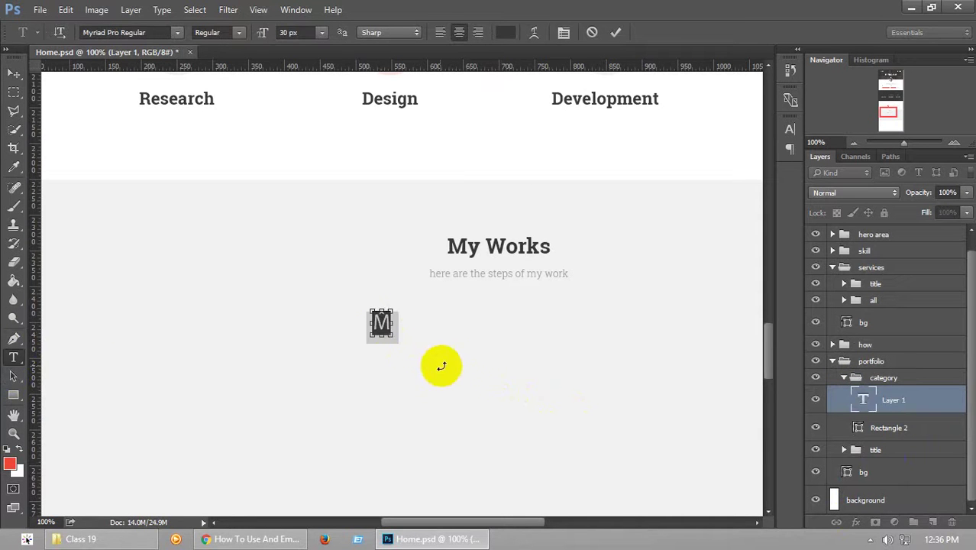
type("et")
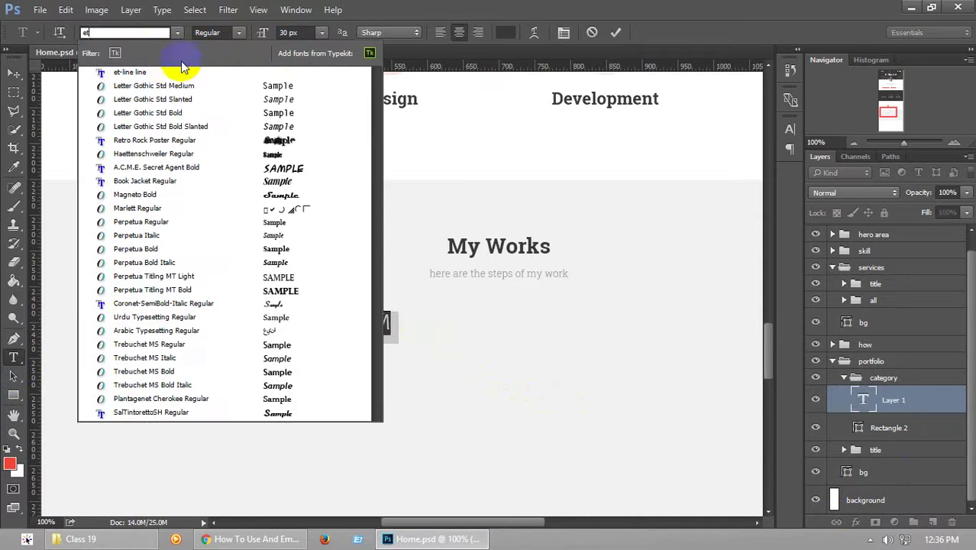
left_click(134, 72)
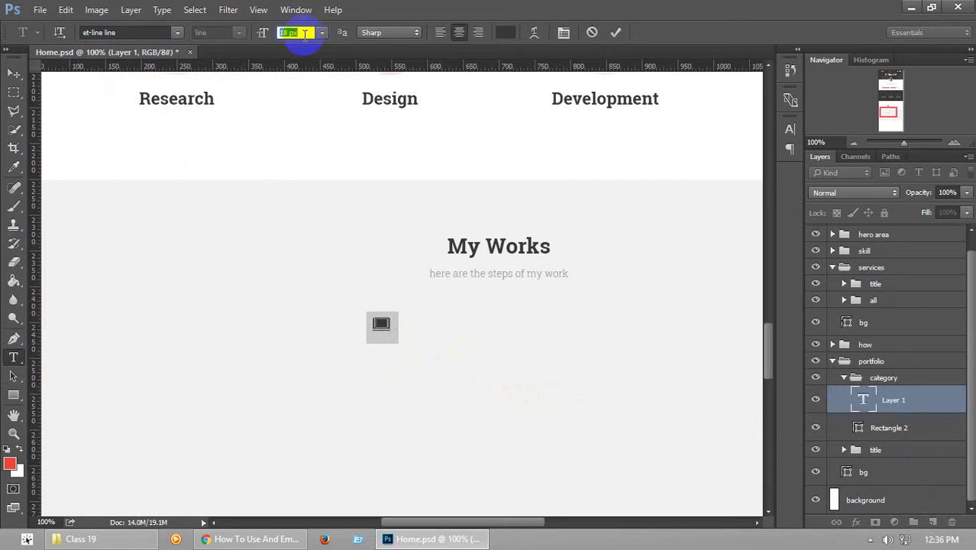
left_click(11, 74)
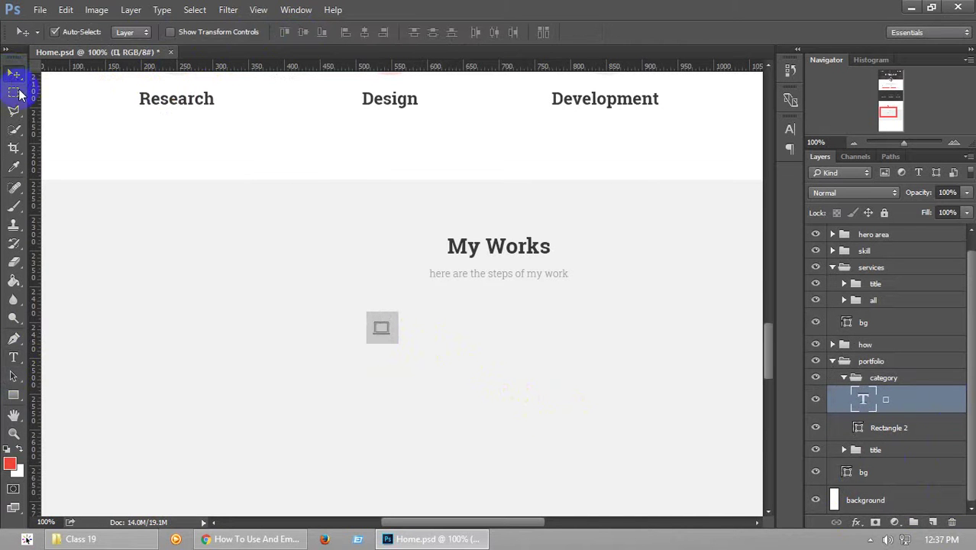
Centre the laptop icon and the grey square on each other horizontally and vertically
left_click(905, 430, "shift")
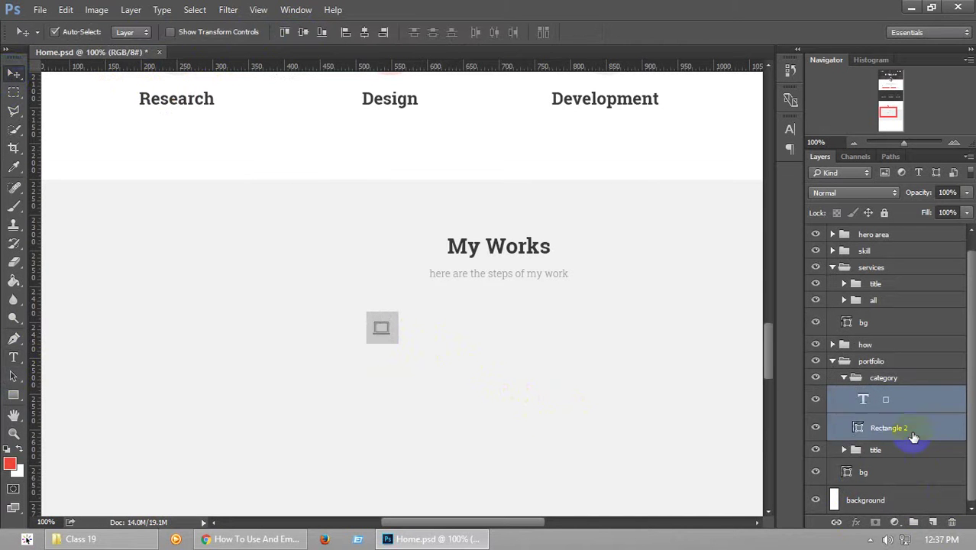
left_click(365, 34)
left_click(286, 38)
left_click(305, 34)
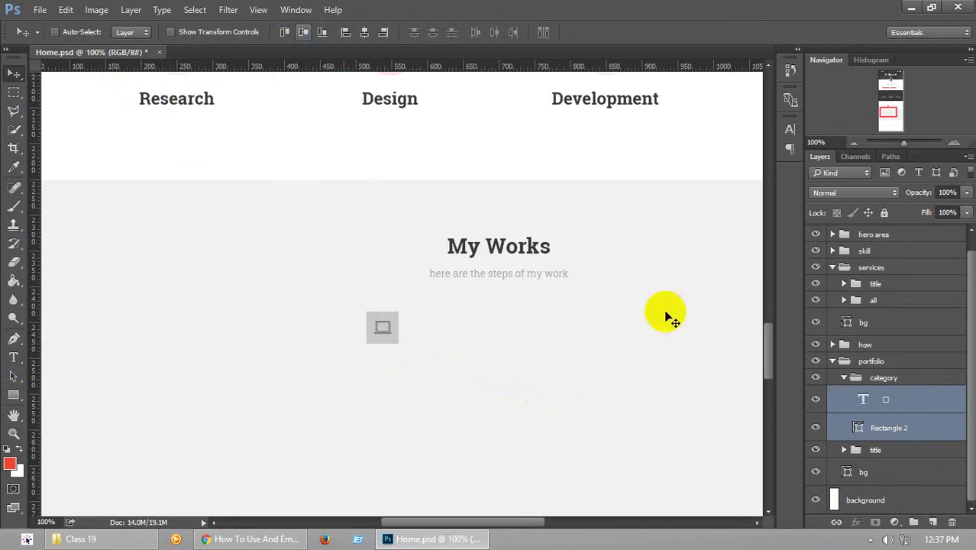
double_click(863, 398)
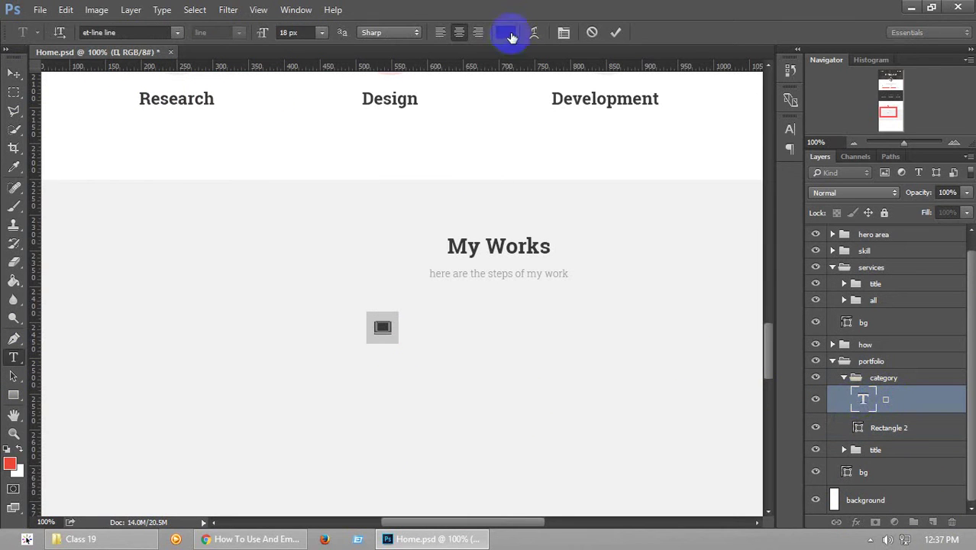
left_click(505, 33)
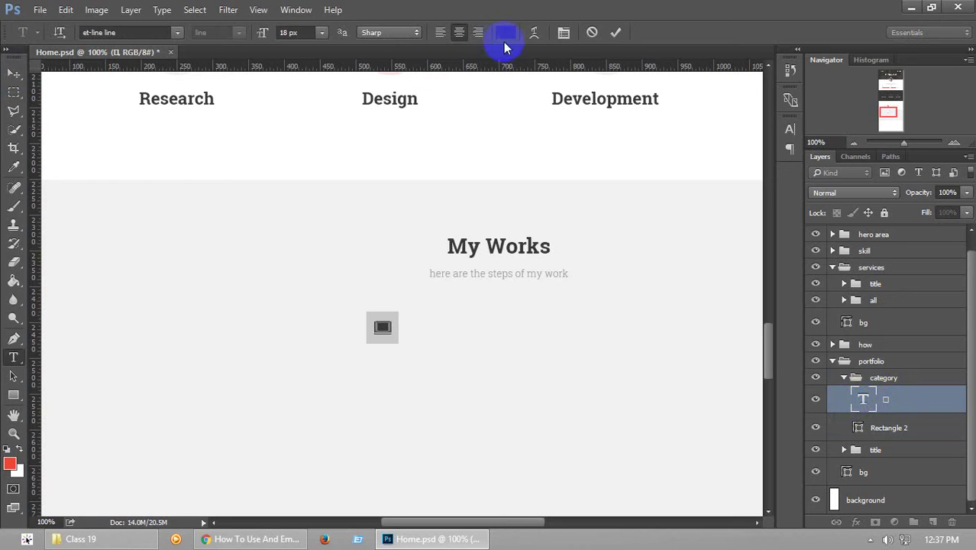
key("Escape")
key("v")
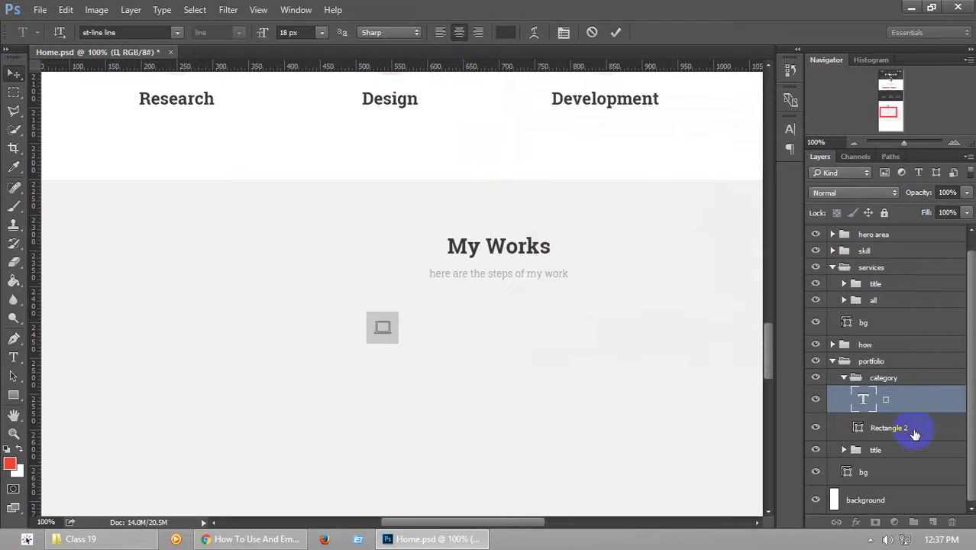
Fill the square behind the laptop icon with the lighter grey dfdfdf and save the document
left_click(850, 430)
double_click(857, 429)
left_click(504, 155)
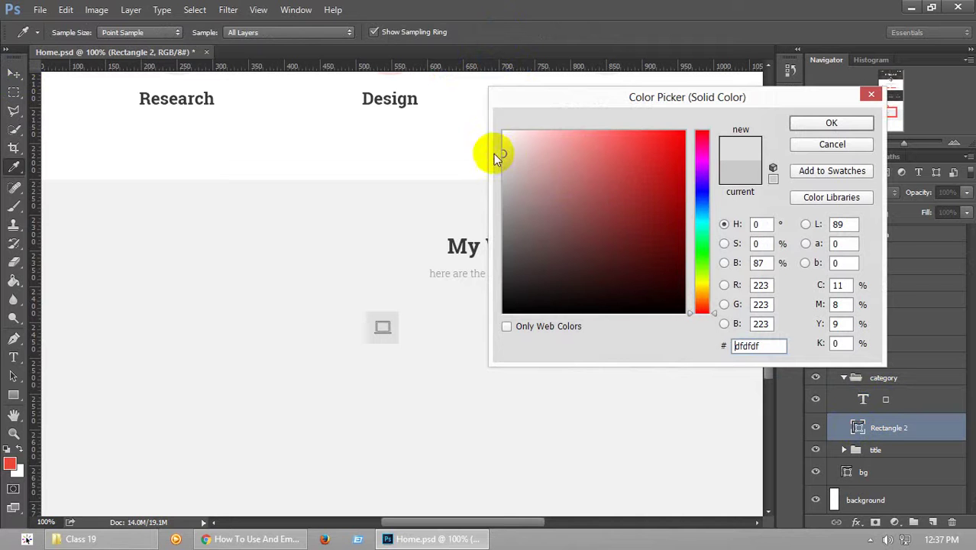
left_click(814, 123)
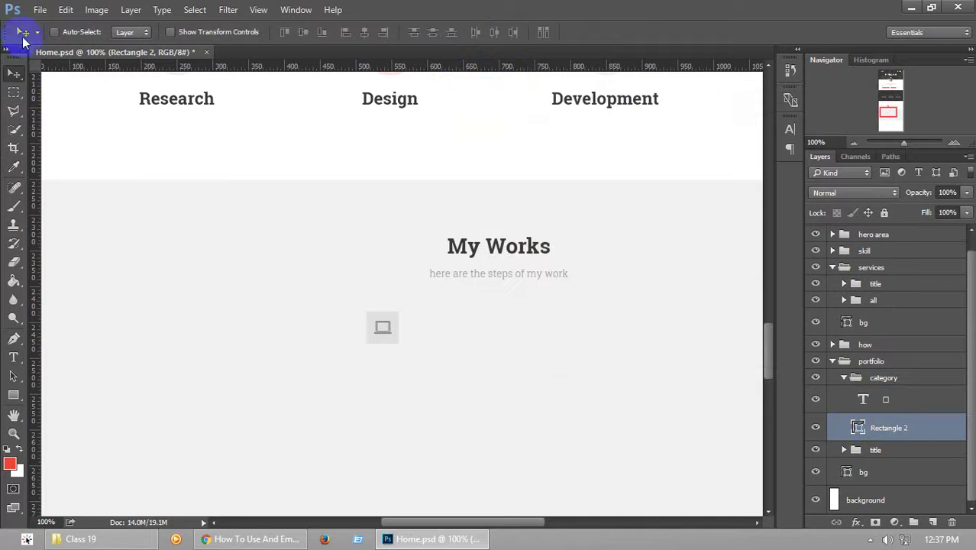
key("ctrl+s")
Fill the square behind the laptop icon with dark grey 383838, sampled from the "My Works" title
scroll(771, 358, "down", 3)
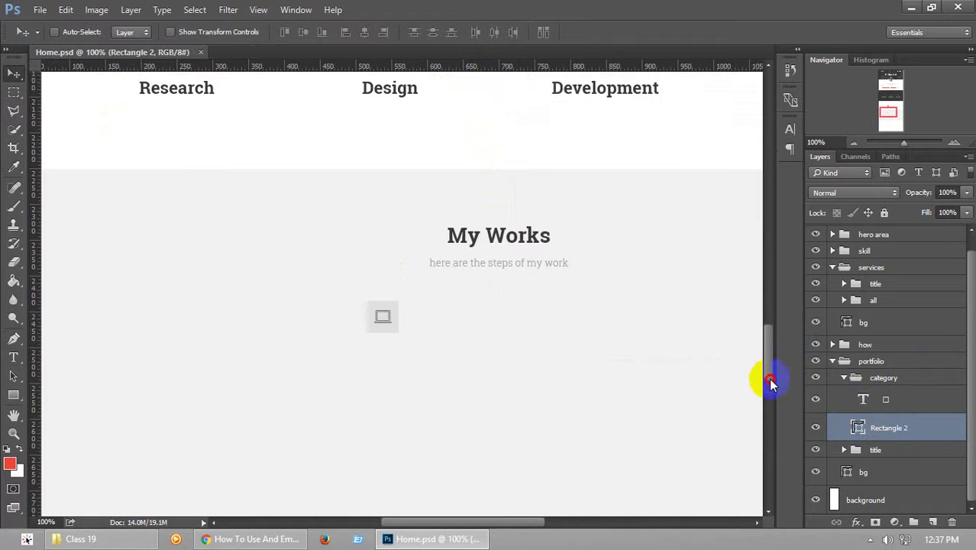
scroll(768, 359, "up", 2)
double_click(861, 409)
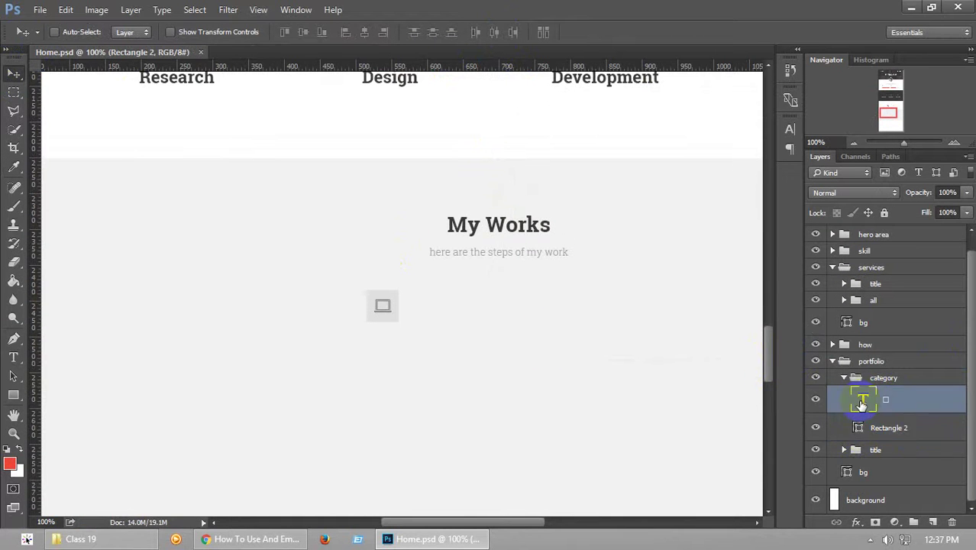
double_click(848, 427)
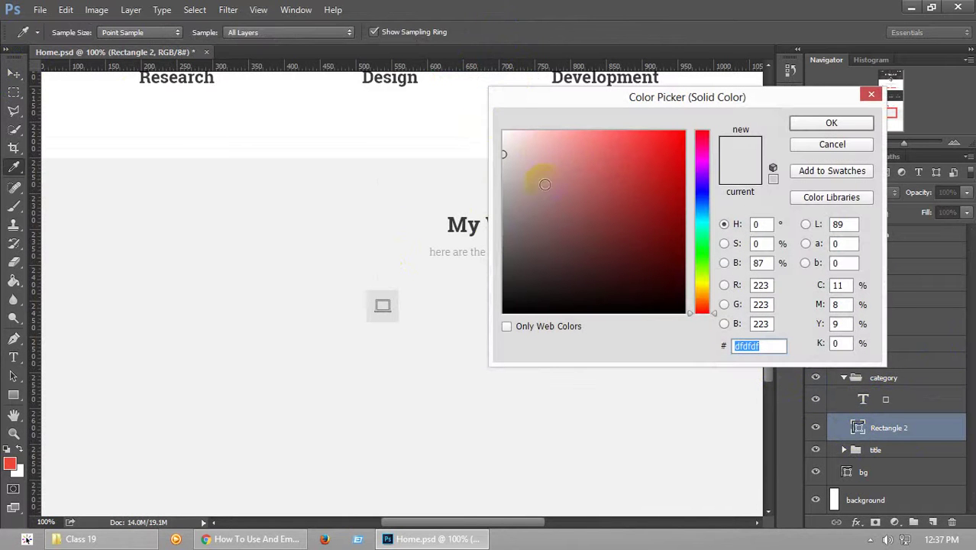
left_click(454, 218)
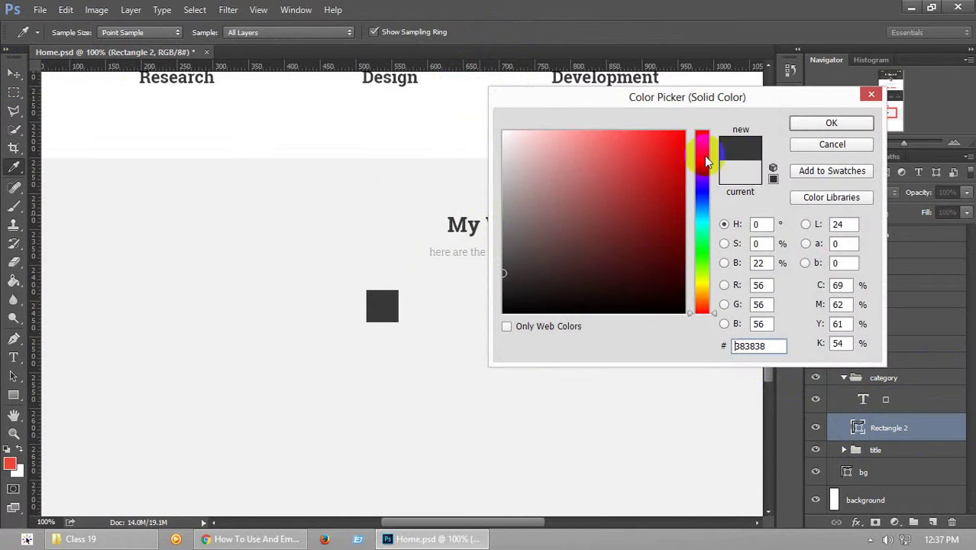
left_click(804, 123)
Set the laptop icon's text colour to white ffffff and save the document
left_click(862, 399)
double_click(861, 399)
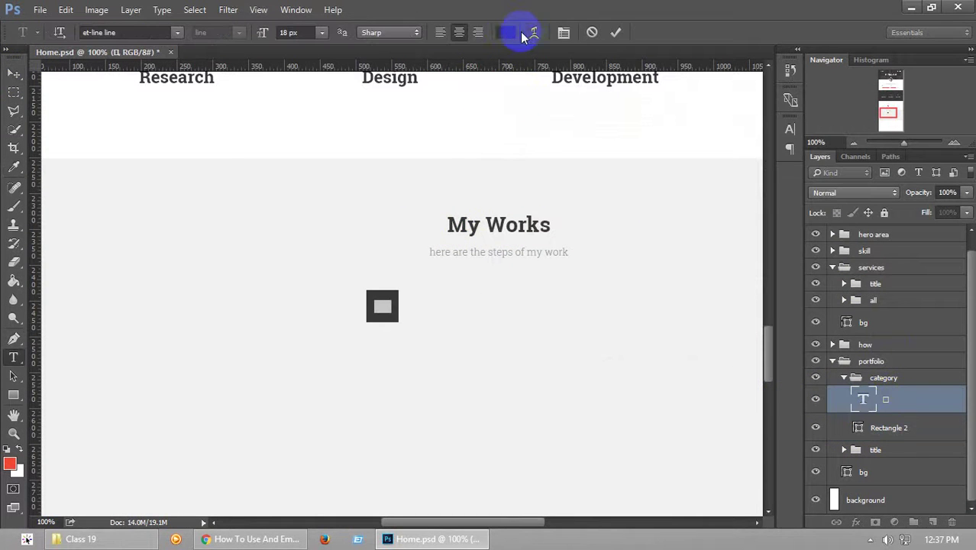
left_click(505, 32)
left_click(799, 124)
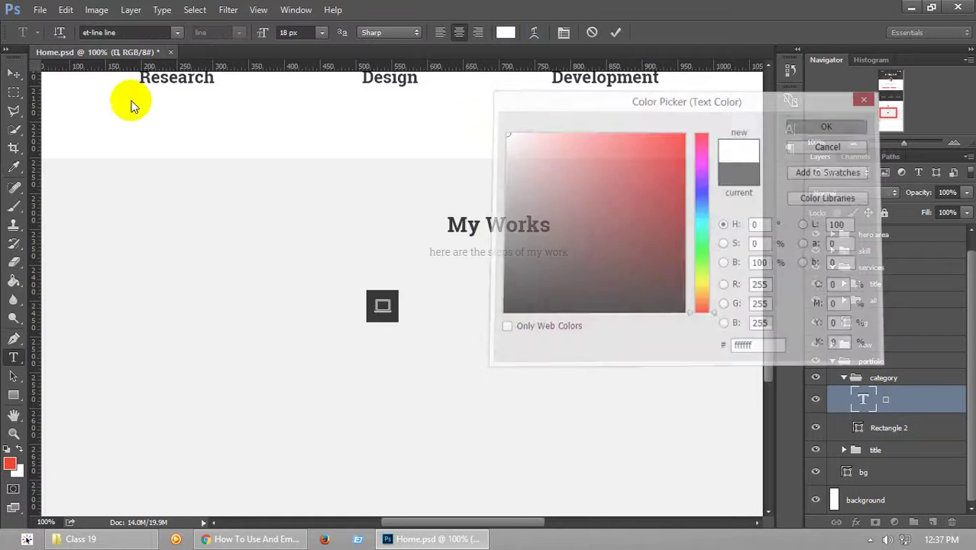
left_click(17, 78)
key("ctrl+s")
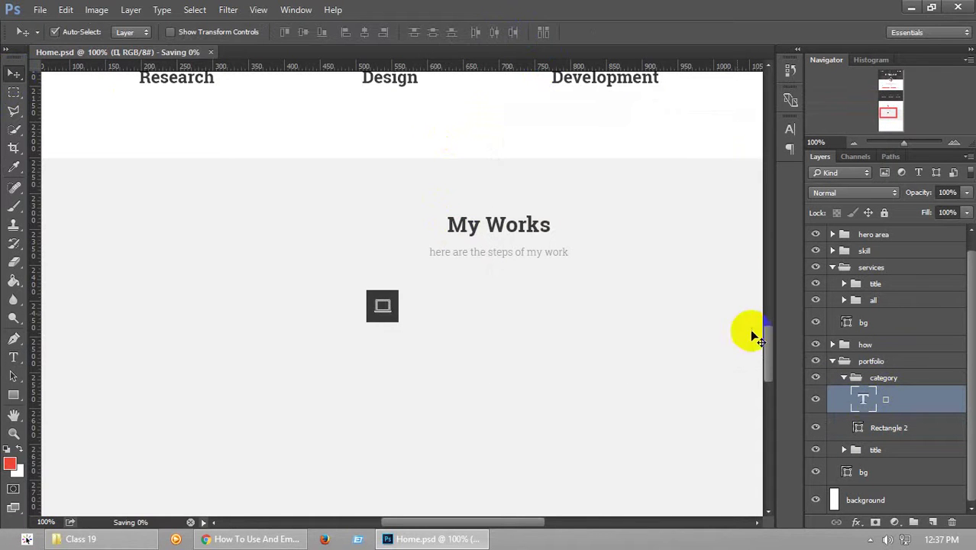
Group the laptop icon with its square inside "category" and name the group "1"
left_click_drag(771, 362, 773, 365)
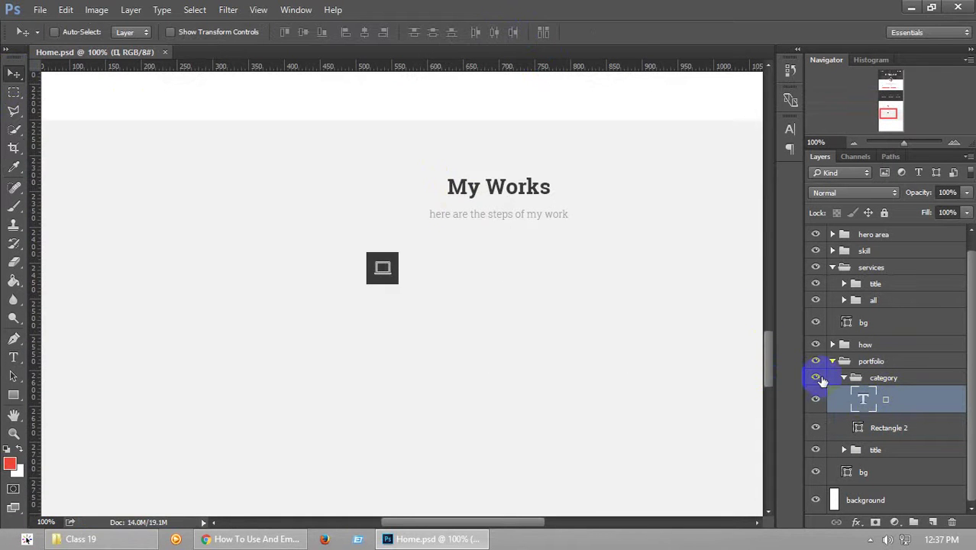
left_click(902, 427, "shift")
key("ctrl+g")
double_click(916, 410)
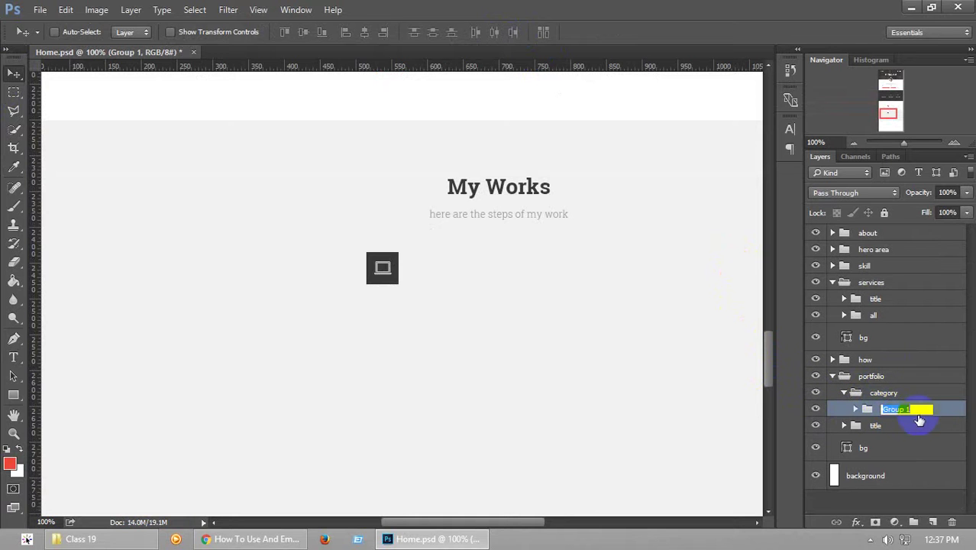
type("1")
key("Return")
Duplicate group "1" about 50 px to the right and name the copy "2"
key("ctrl+j")
key("shift+Right")
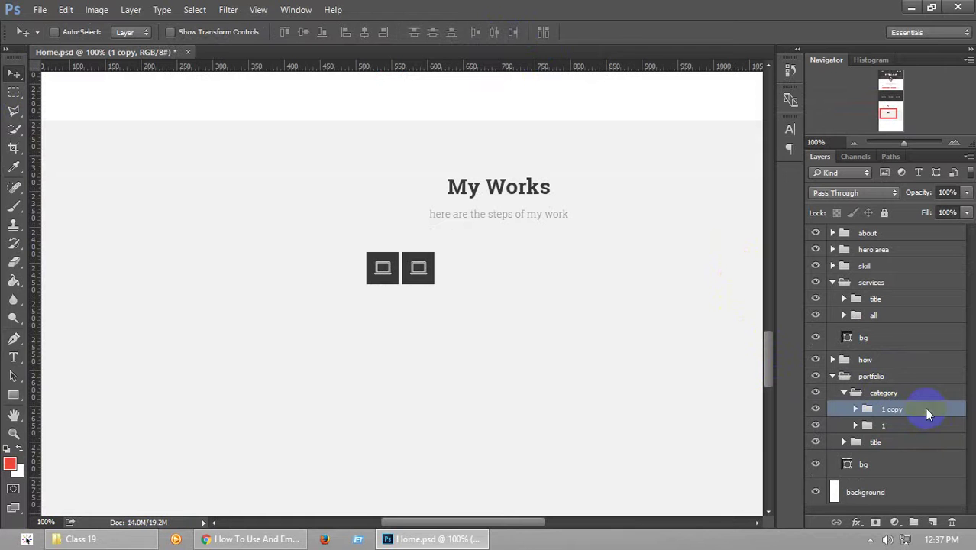
double_click(886, 411)
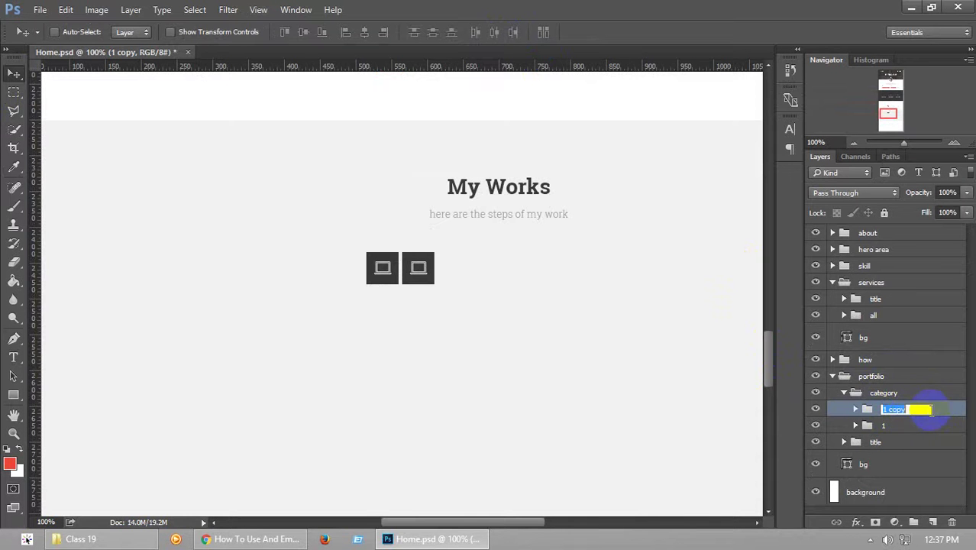
type("2")
key("Return")
Replace the laptop icon in group "2" with the paintbrush icon copied from the ET-Line list in the browser
left_click(857, 410)
double_click(873, 432)
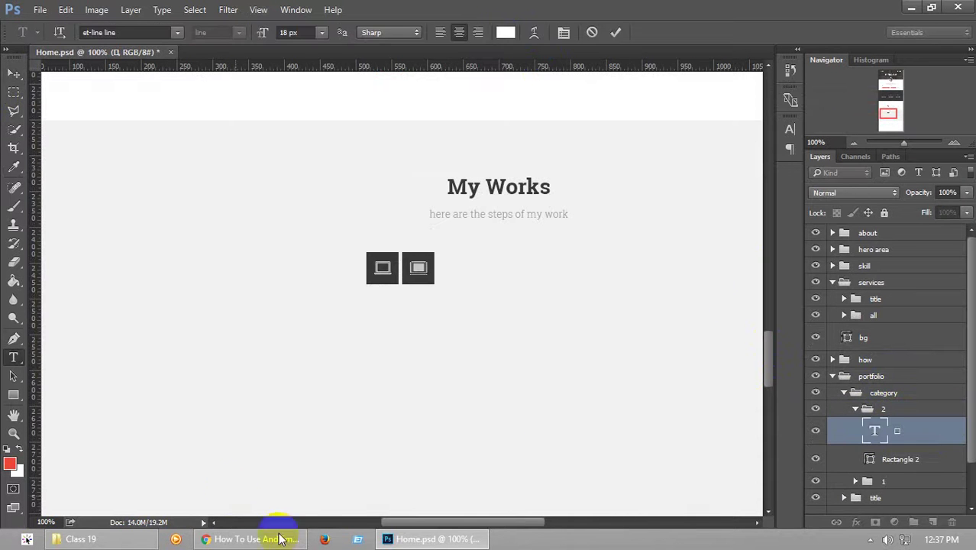
left_click(282, 539)
scroll(455, 380, "down", 6)
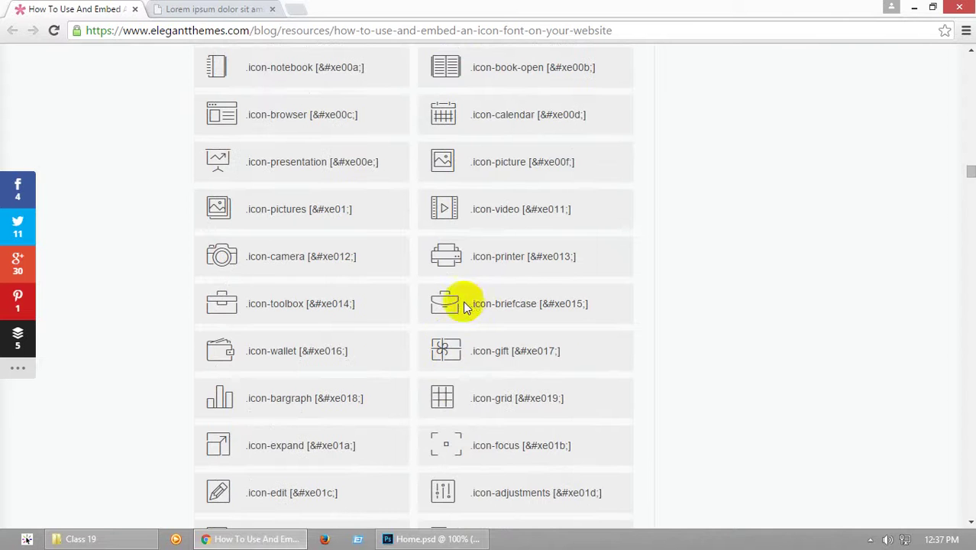
scroll(467, 298, "down", 2)
scroll(471, 328, "down", 3)
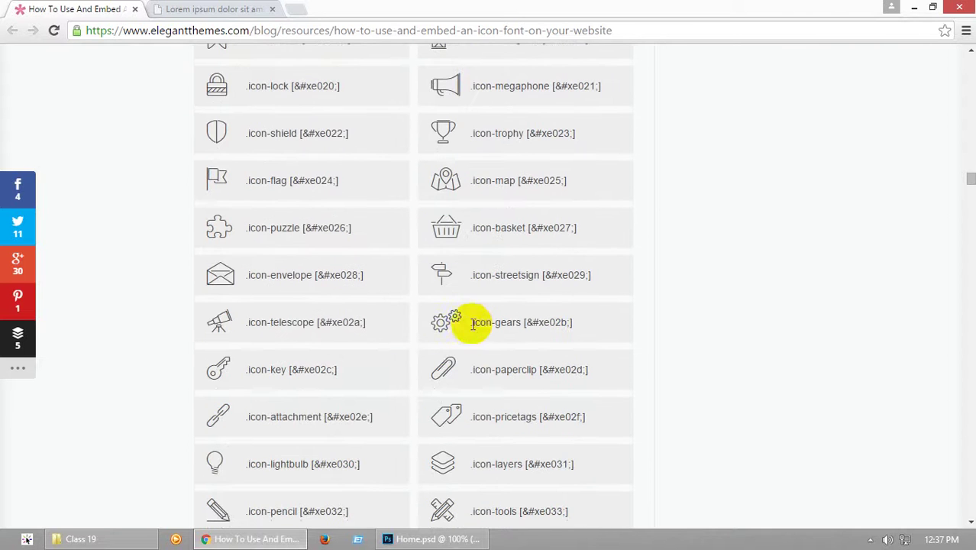
scroll(469, 331, "down", 2)
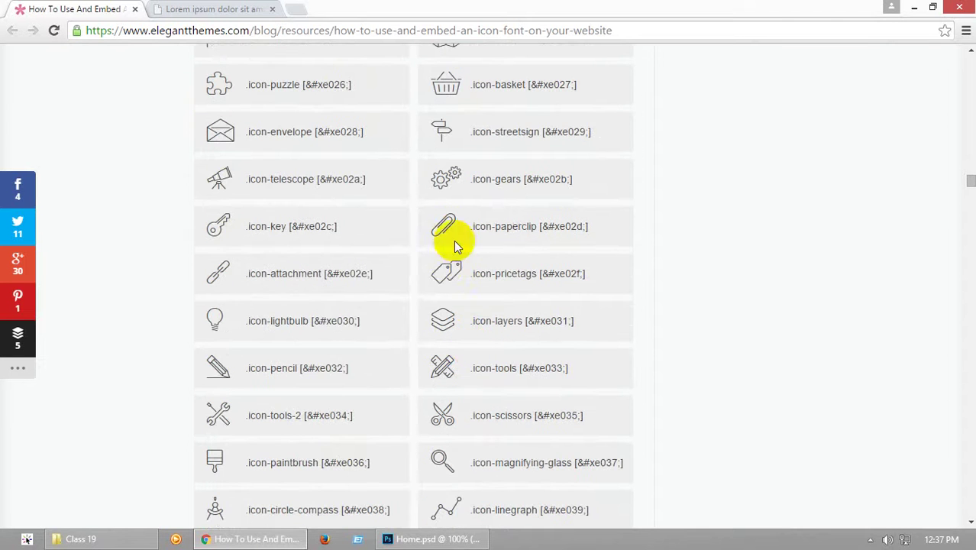
scroll(453, 305, "down", 2)
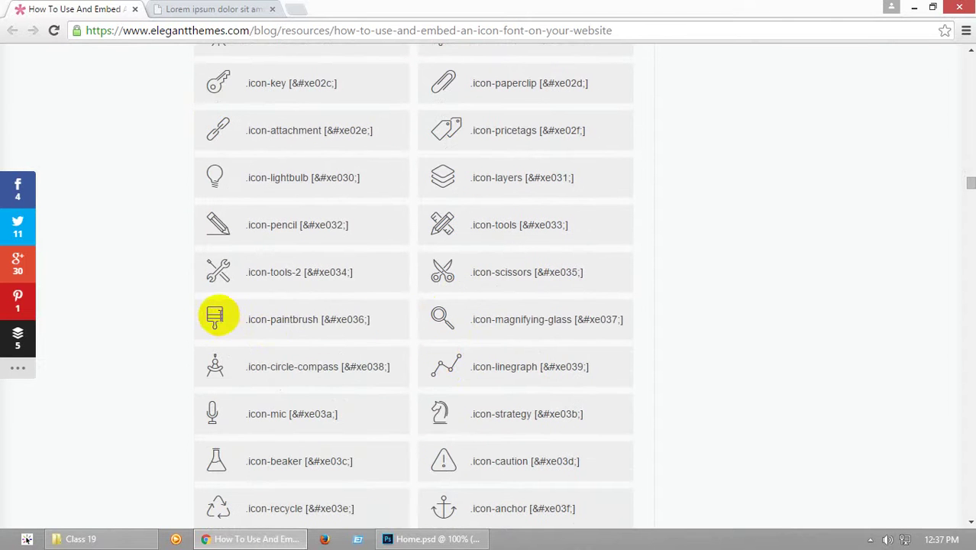
double_click(216, 321)
left_click(217, 323)
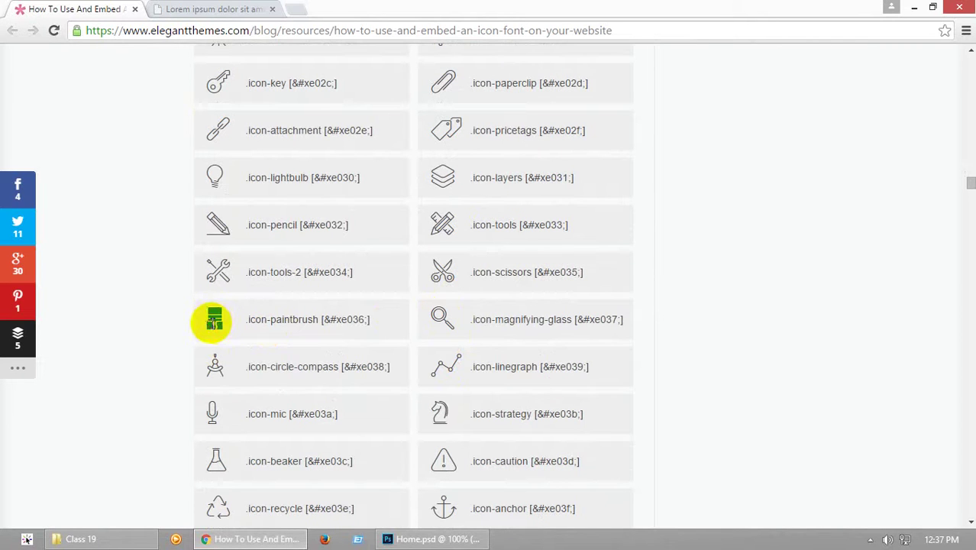
key("ctrl+c")
left_click(431, 538)
key("ctrl+v")
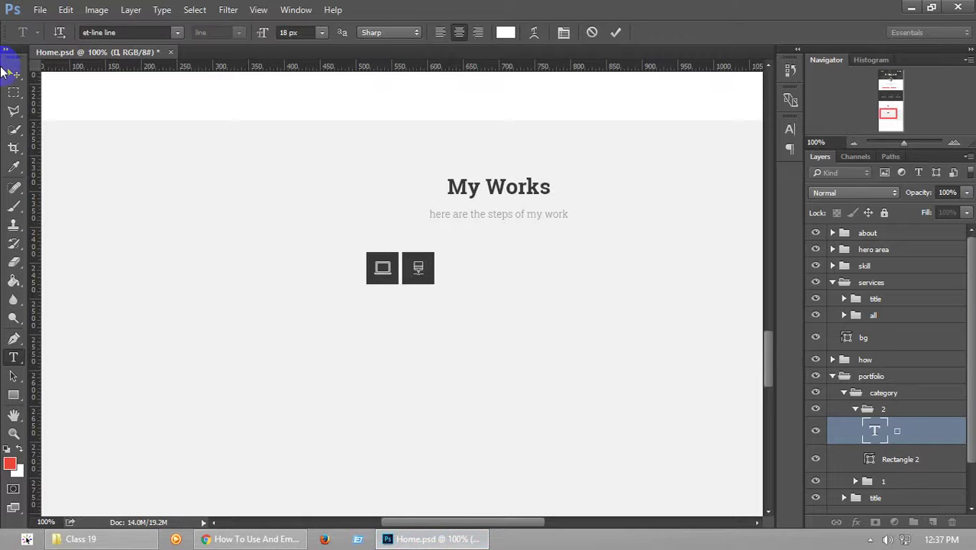
Save the document, and duplicate group "2" about 50 px to the right with the copy named "3"
left_click(13, 72)
key("ctrl+s")
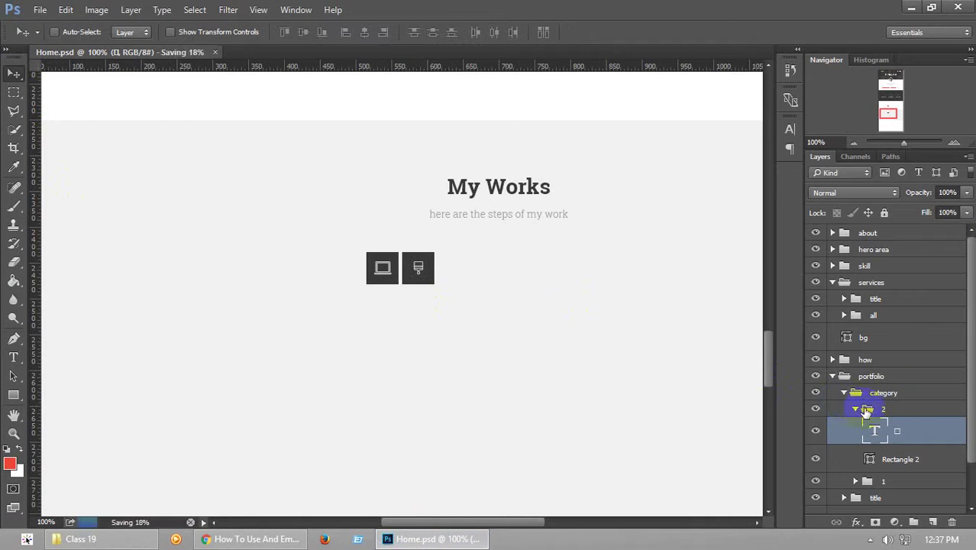
left_click(856, 410)
key("ctrl+j")
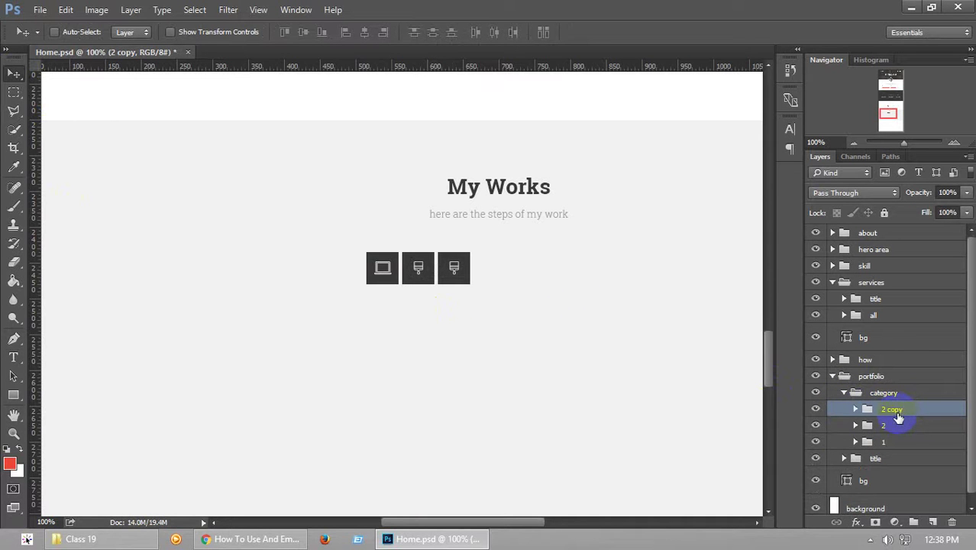
double_click(896, 411)
type("3")
key("Return")
Replace the paintbrush icon in group "3" with the pictures icon copied from the browser's icon list, and save the document
left_click(855, 409)
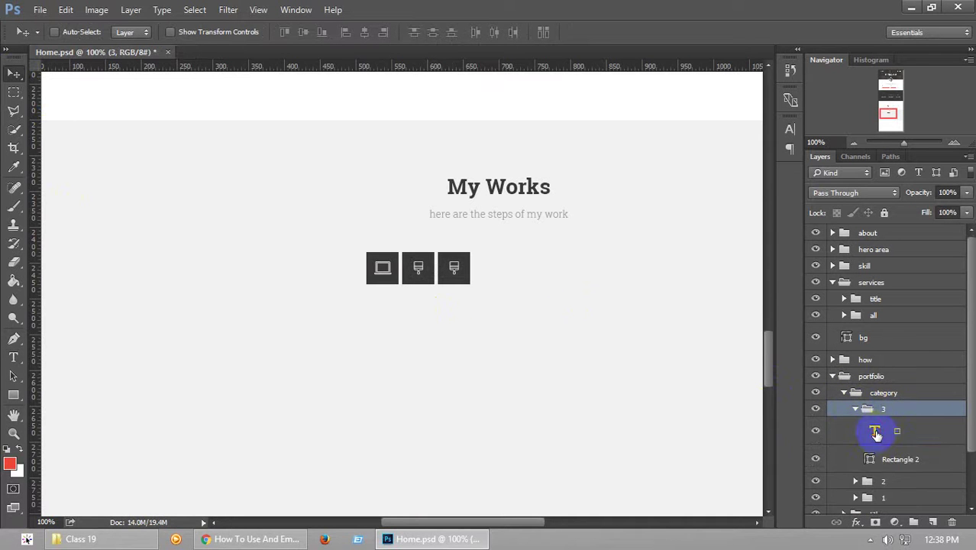
double_click(874, 430)
left_click(252, 539)
scroll(323, 427, "down", 2)
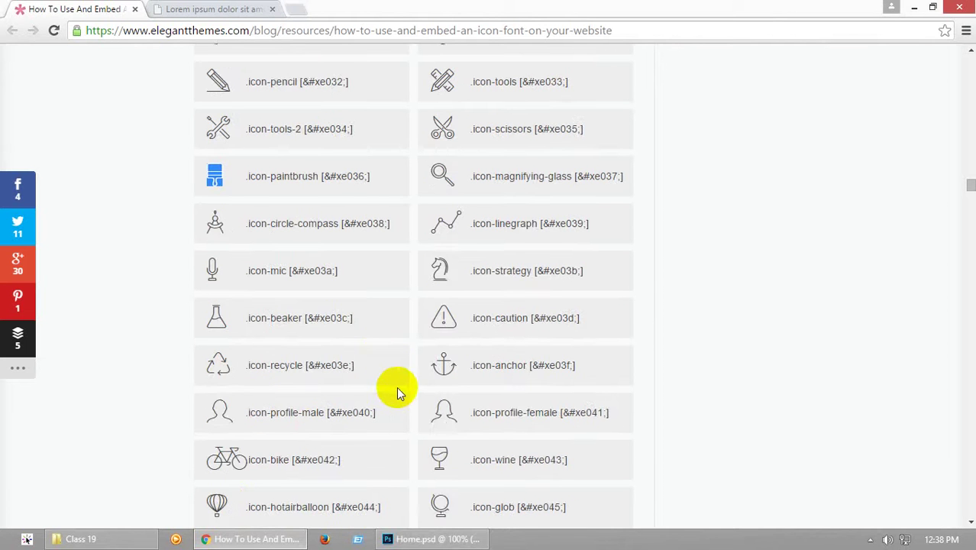
scroll(396, 386, "up", 6)
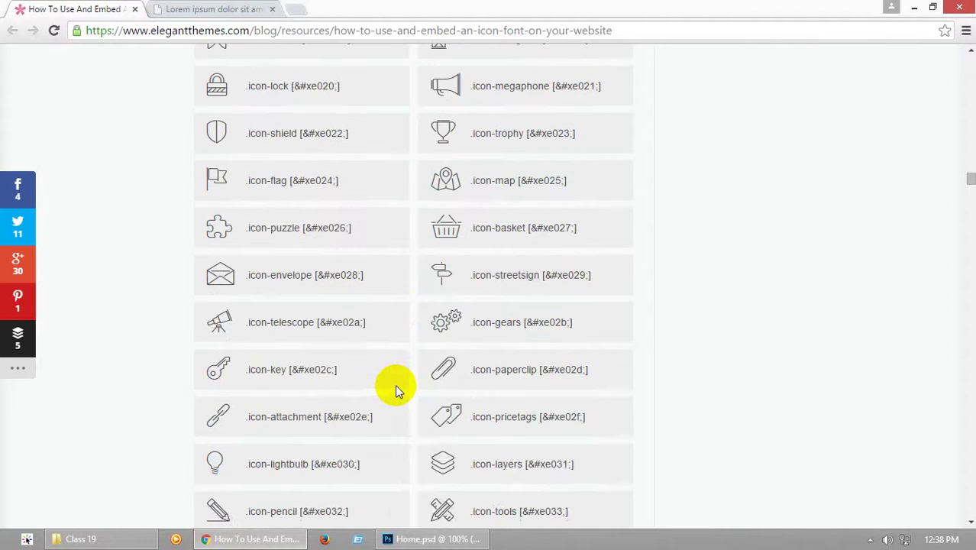
scroll(395, 385, "up", 7)
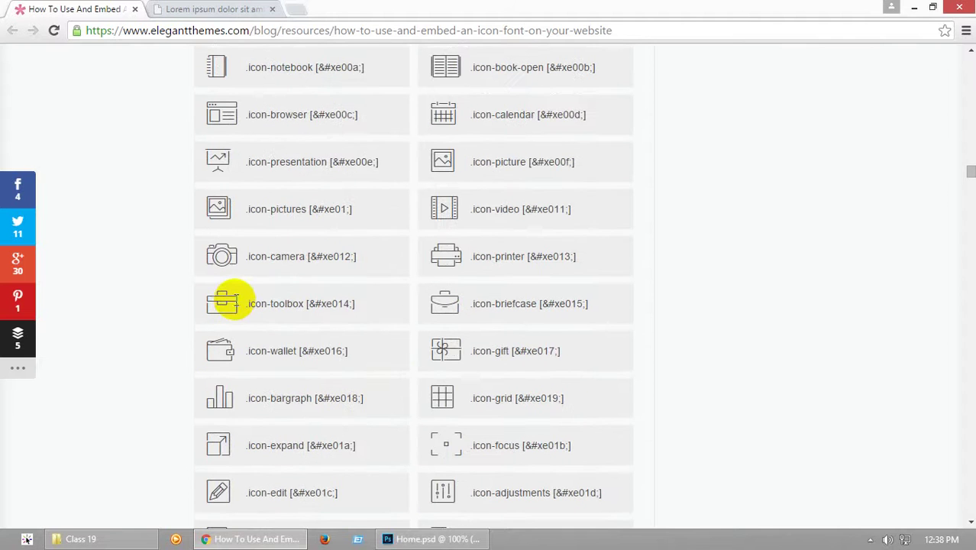
double_click(222, 258)
left_click(220, 214)
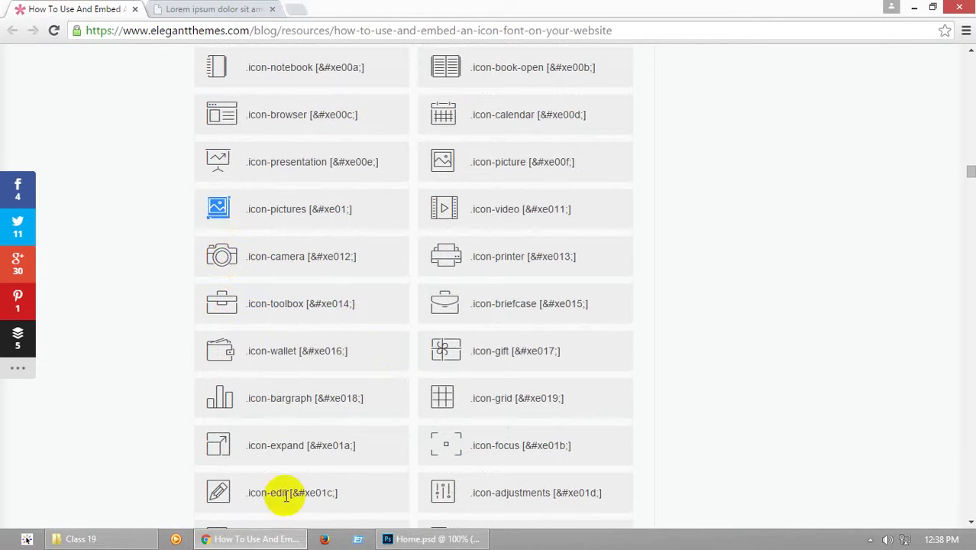
left_click(417, 539)
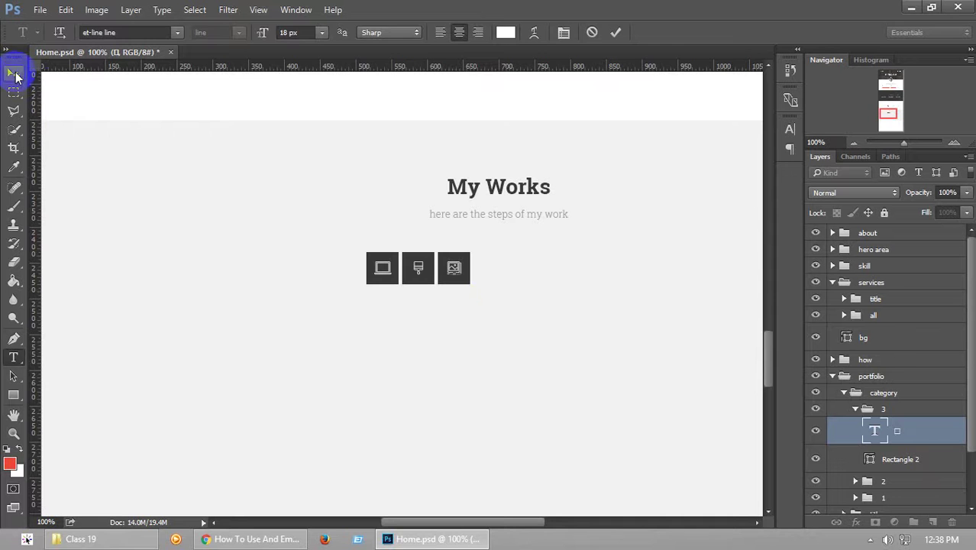
left_click(13, 73)
key("ctrl+s")
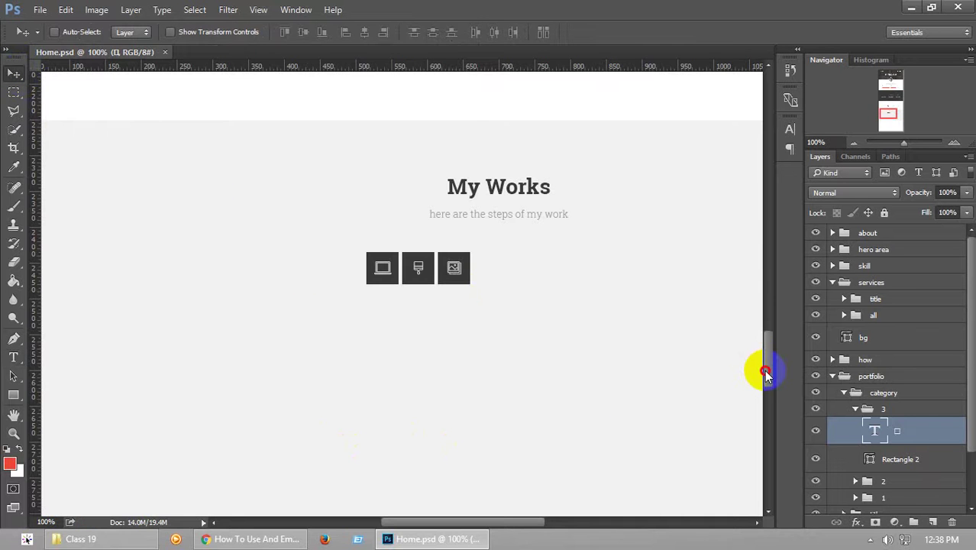
Copy the toolbox icon from the icon list in the browser and return to Photoshop
left_click(264, 538)
scroll(354, 381, "up", 2)
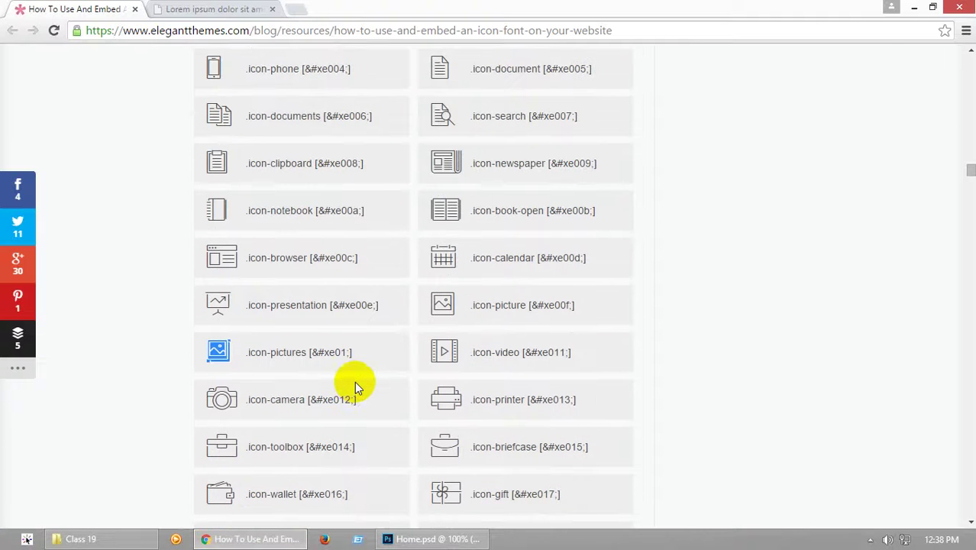
scroll(225, 387, "down", 1)
left_click(217, 379)
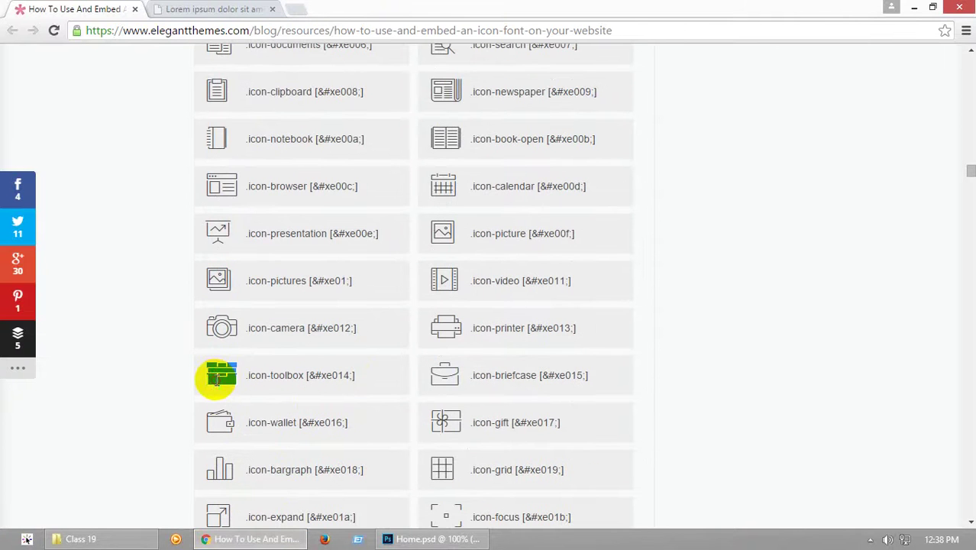
left_click(431, 539)
Duplicate group "1" about 50 px to the left and place the copy beneath "1" in the "category" layer order
left_click(858, 409)
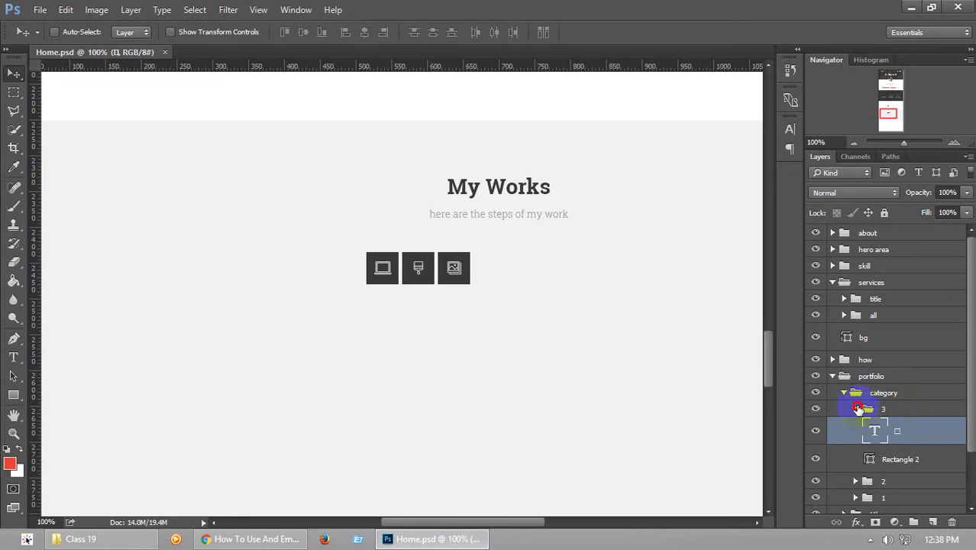
left_click(902, 443)
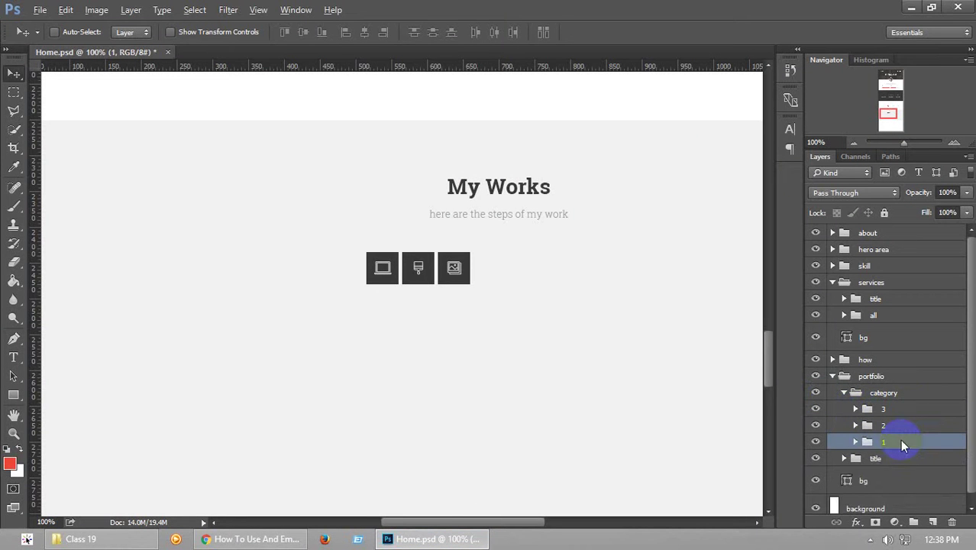
key("ctrl+j")
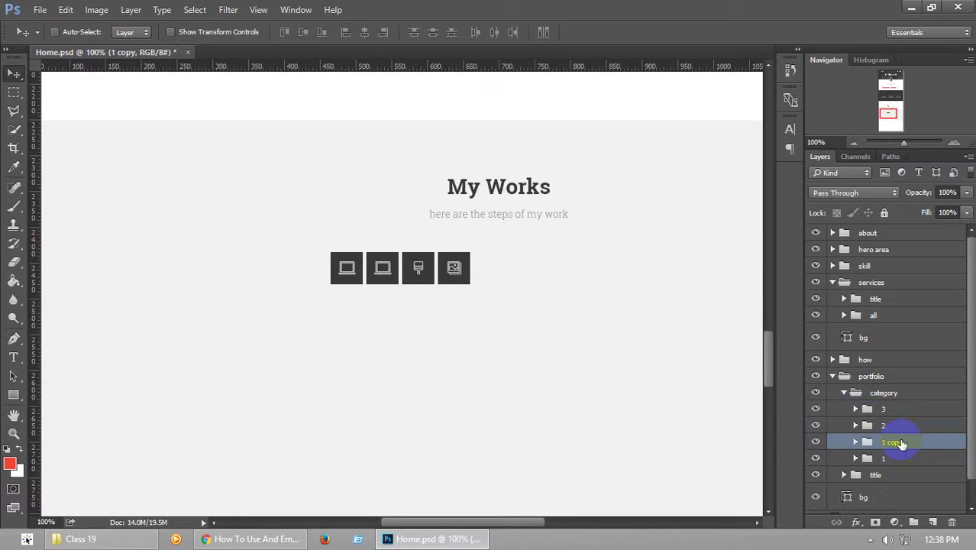
mouse_move(901, 443)
left_mouse_down()
mouse_move(836, 430)
mouse_move(895, 465)
mouse_move(886, 451)
left_mouse_up()
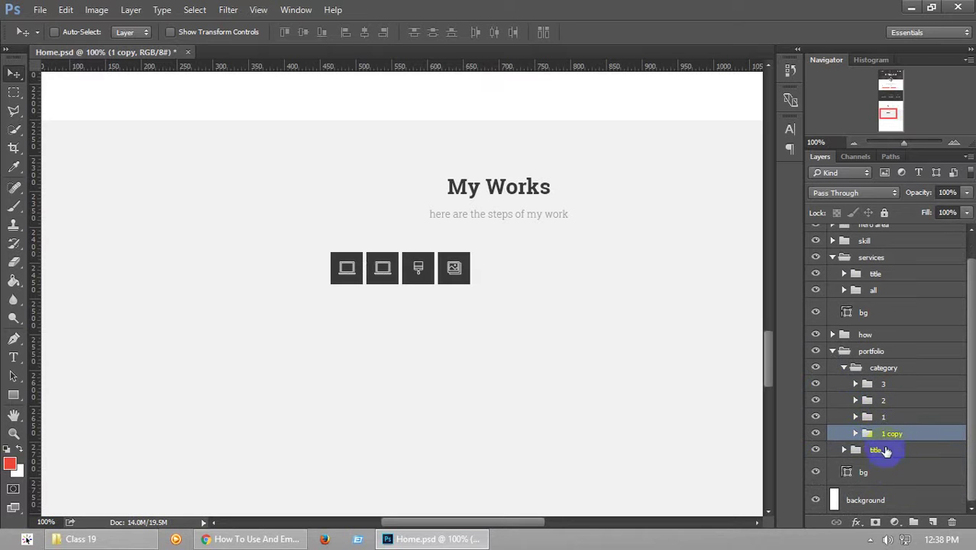
Rename the copied laptop icon group as "all"
type("ll")
key("Return")
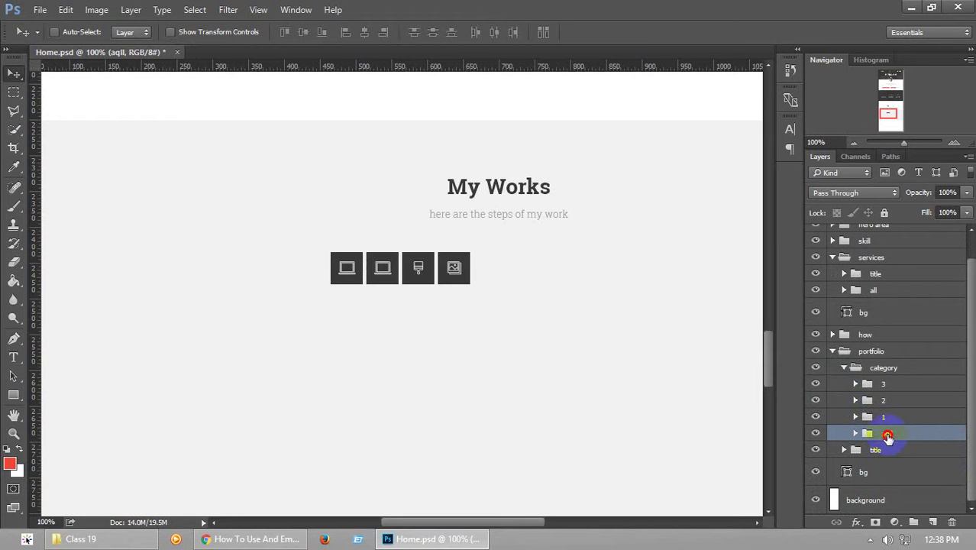
double_click(924, 433)
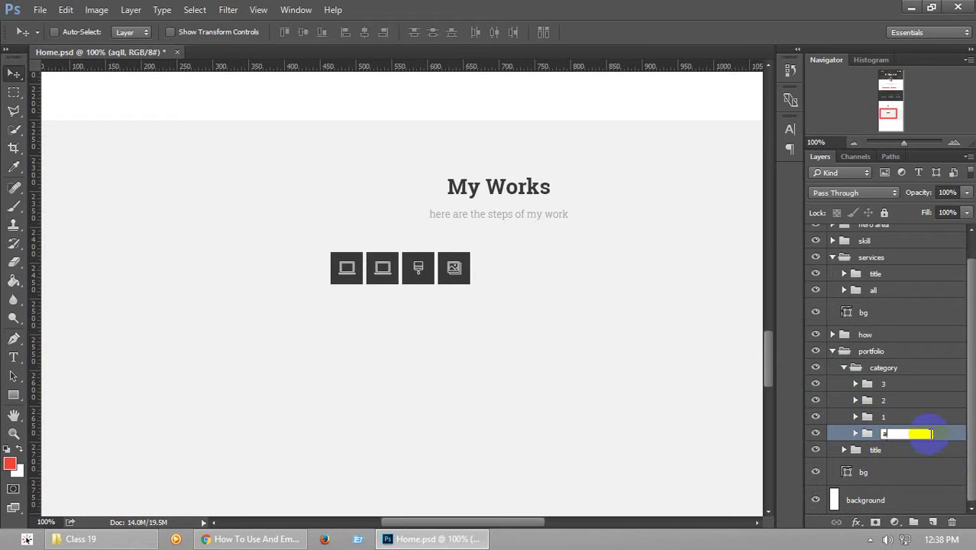
type("all")
left_click(860, 434)
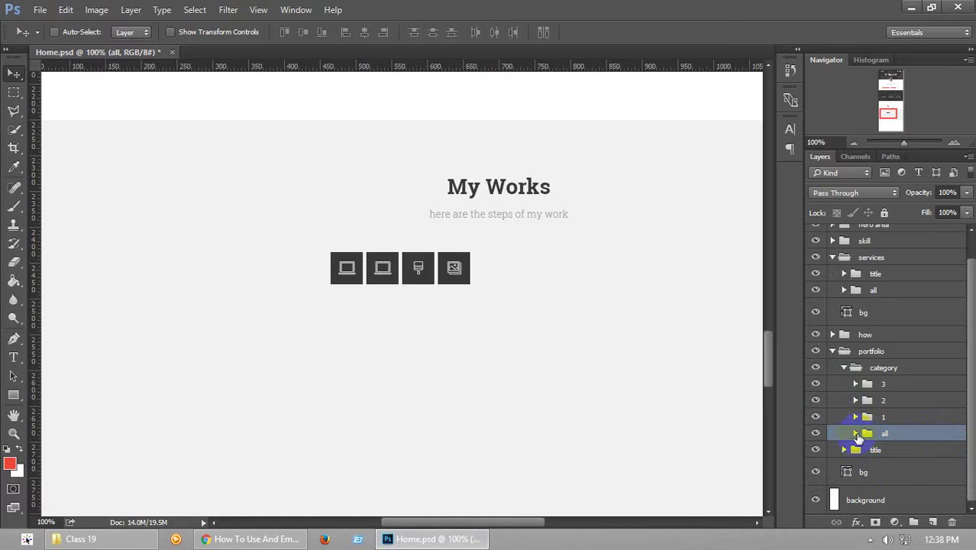
Replace the laptop icon in group "all" with the copied toolbox icon
left_click(856, 433)
double_click(870, 455)
key("ctrl+v")
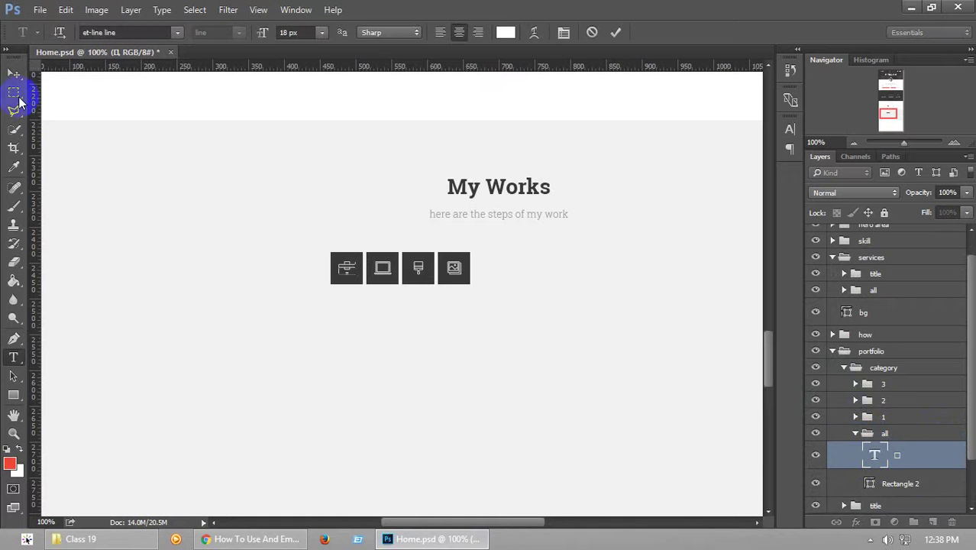
left_click(13, 75)
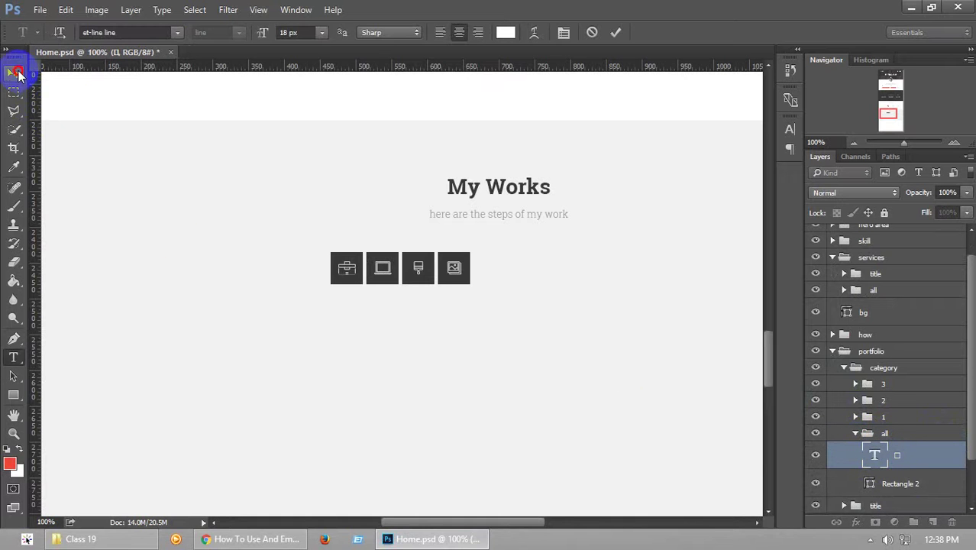
left_click(855, 434)
Centre the "category" group horizontally on the page background
left_click(844, 368)
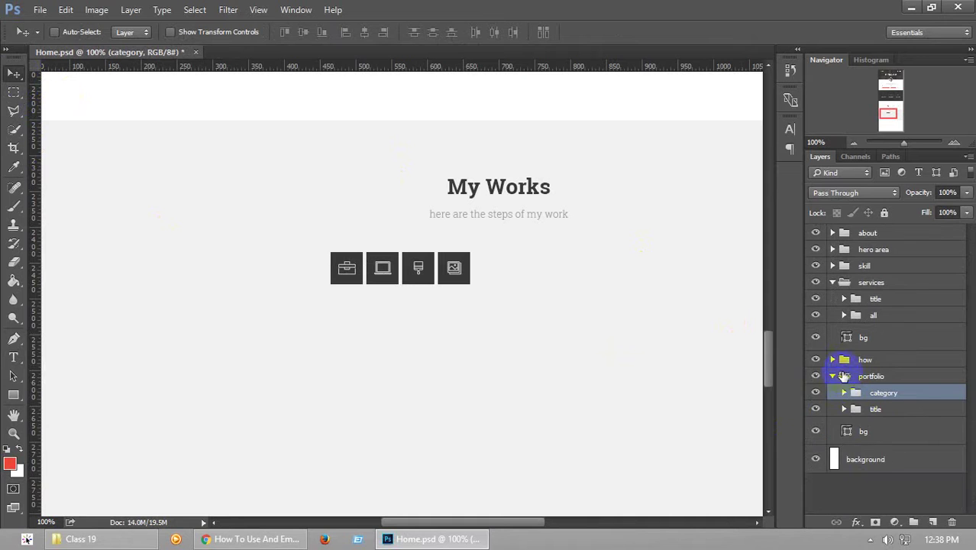
left_click(878, 459, "ctrl")
left_click(364, 34)
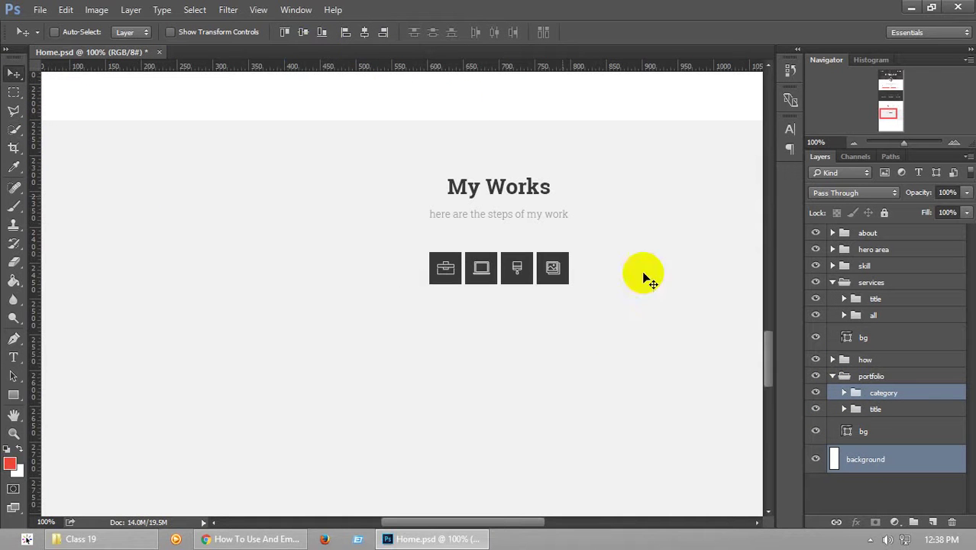
Set the fill of the square behind the laptop icon in group "1" to red ed4836 and save the document
left_click(844, 393)
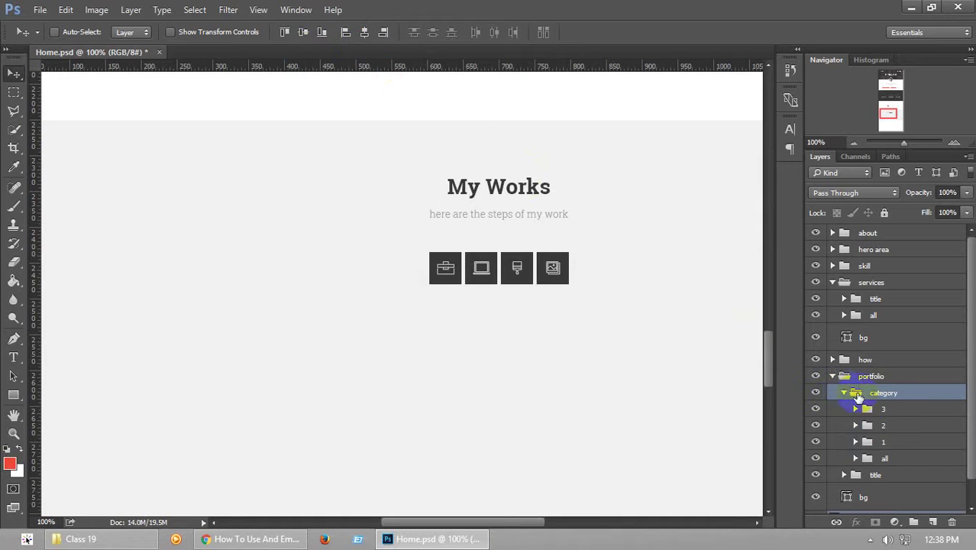
left_click(856, 442)
double_click(870, 493)
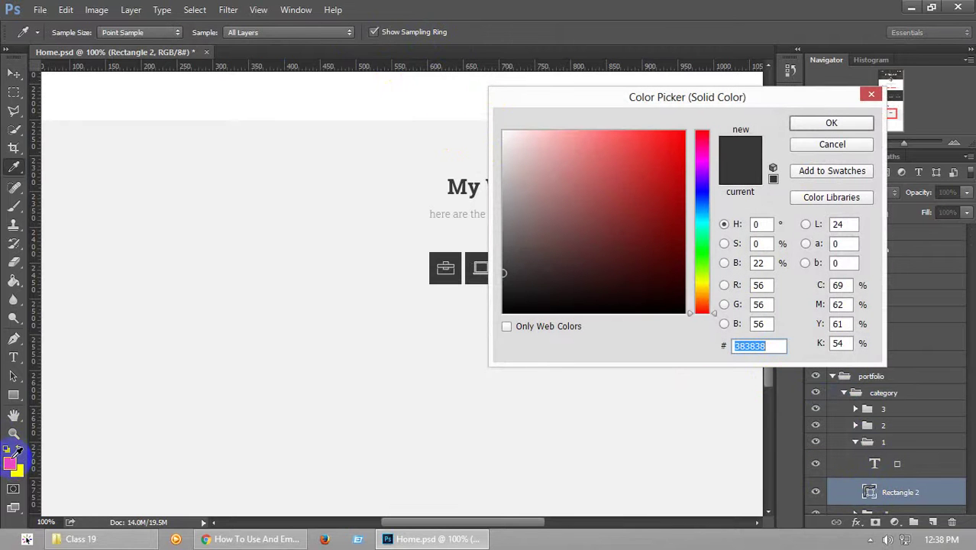
type("ed4836")
left_click(812, 127)
left_click(13, 73)
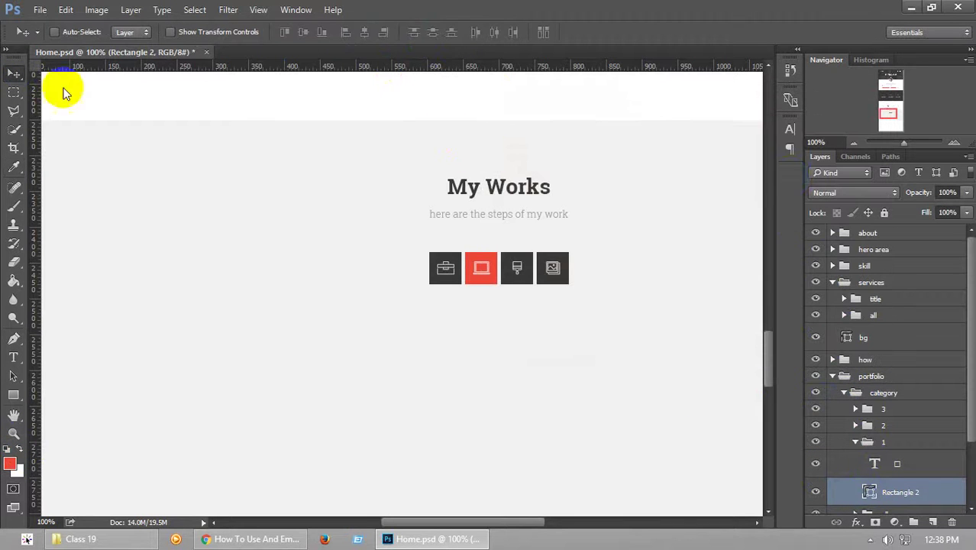
key("ctrl+s")
Move the "category" icon row up about 20 px, closer to the My Works subtitle
scroll(774, 368, "up", 5)
scroll(774, 368, "down", 2)
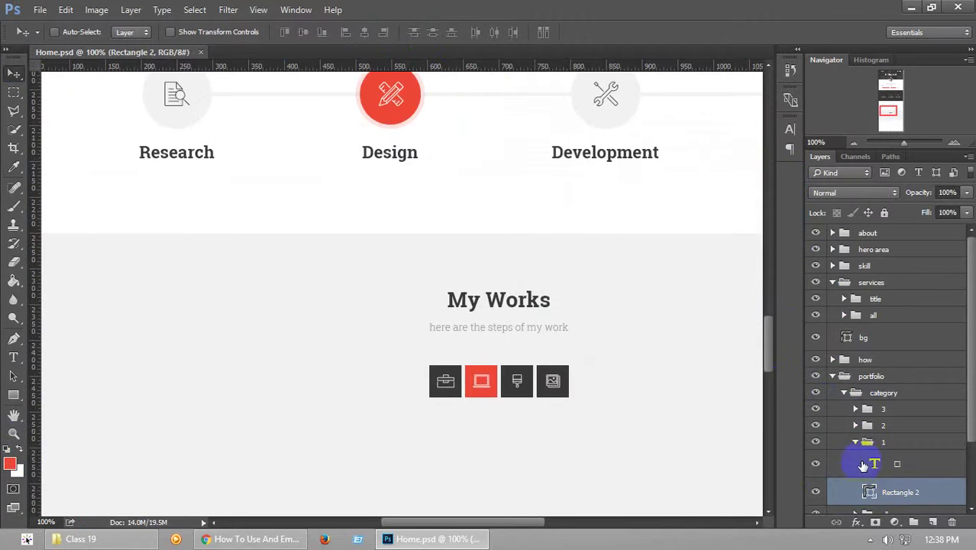
left_click(852, 445)
left_click(855, 443)
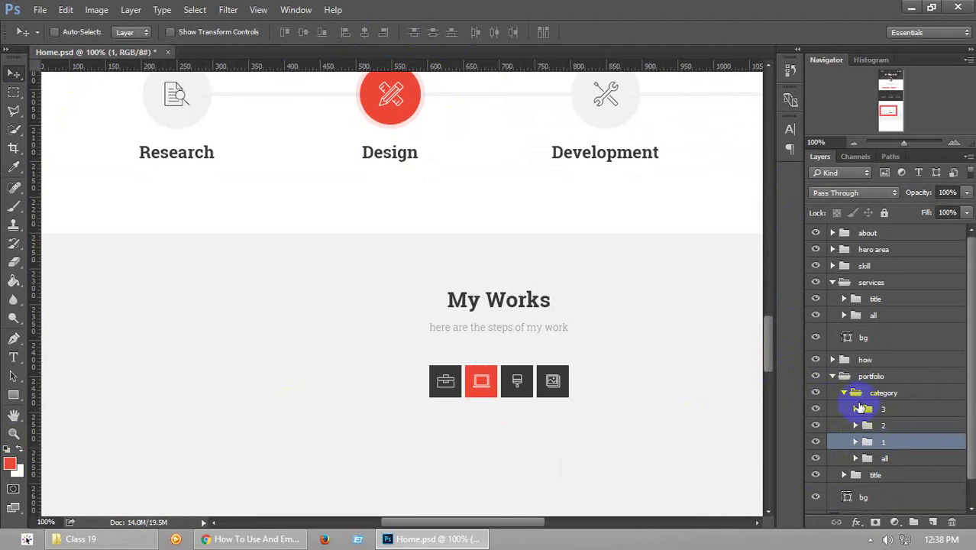
left_click(846, 394)
key("shift+Up")
key("shift+Up")
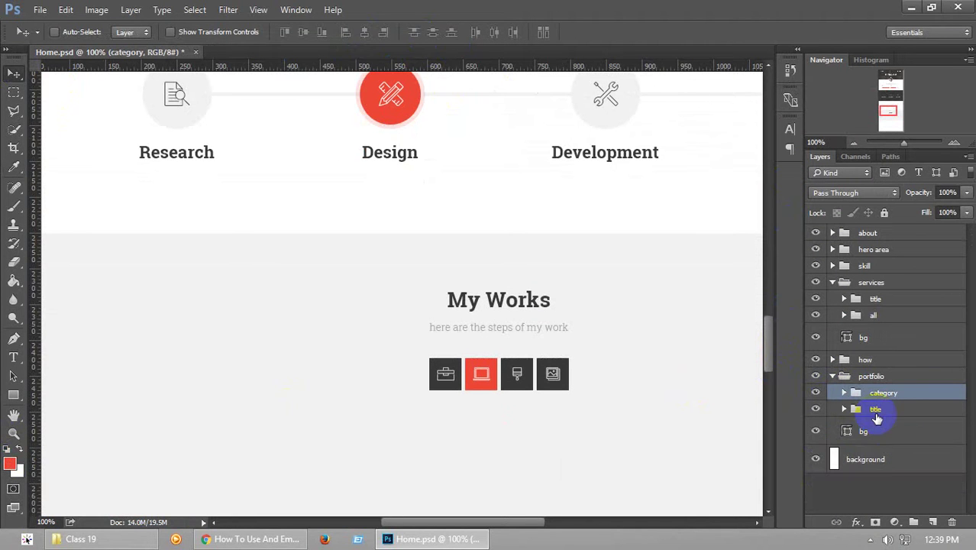
key("Down")
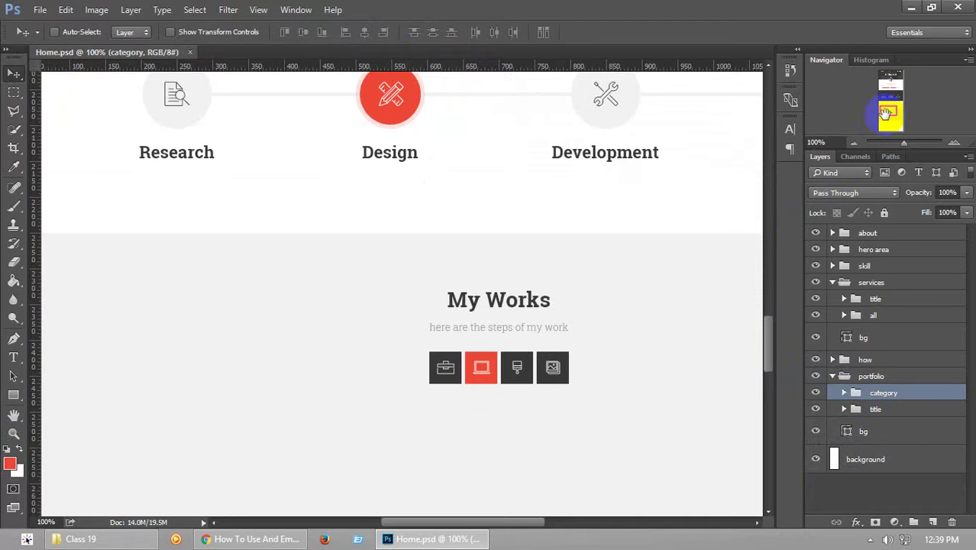
Extend the lower edge of the portfolio's "bg" rectangle downward by about 25 px and save the document
mouse_move(885, 109)
left_mouse_down()
mouse_move(875, 117)
mouse_move(884, 100)
mouse_move(876, 123)
mouse_move(869, 113)
mouse_move(876, 123)
left_mouse_up()
left_click(853, 142)
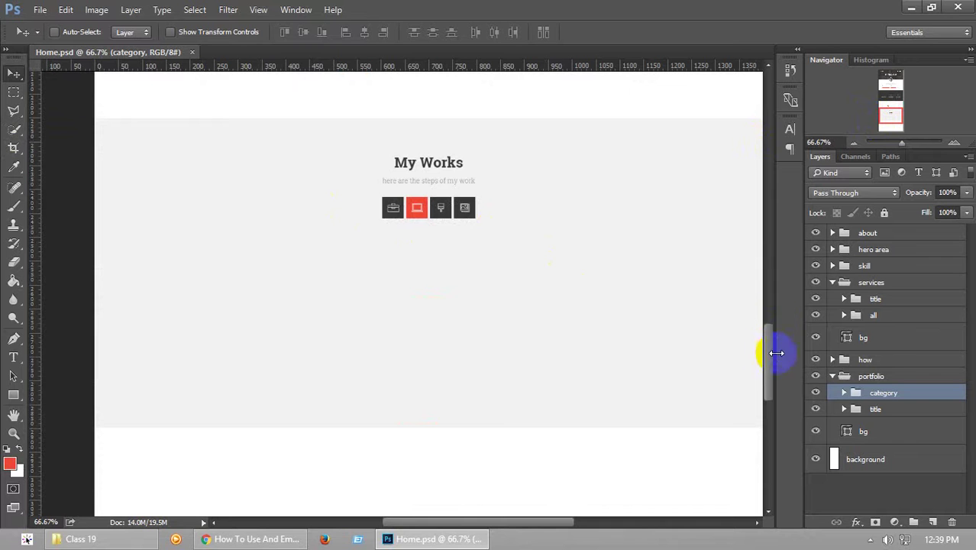
left_click_drag(769, 356, 174, 366)
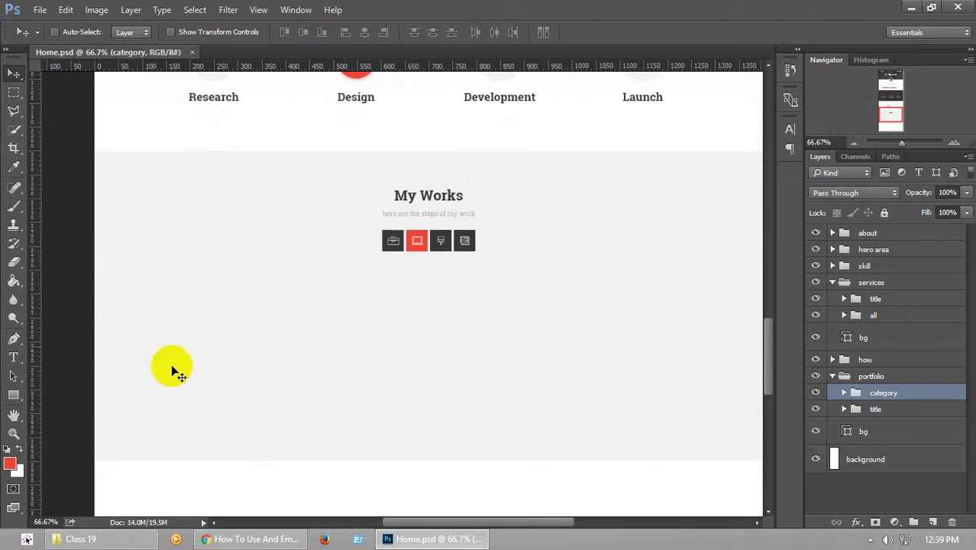
left_click(890, 430)
key("ctrl+t")
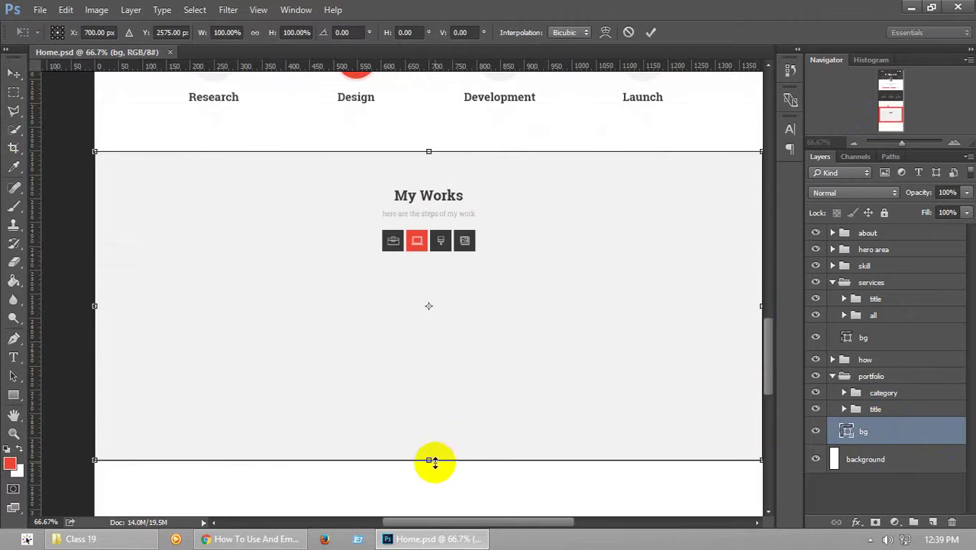
mouse_move(427, 482)
left_mouse_down()
mouse_move(427, 469)
mouse_move(428, 478)
left_mouse_up()
key("Return")
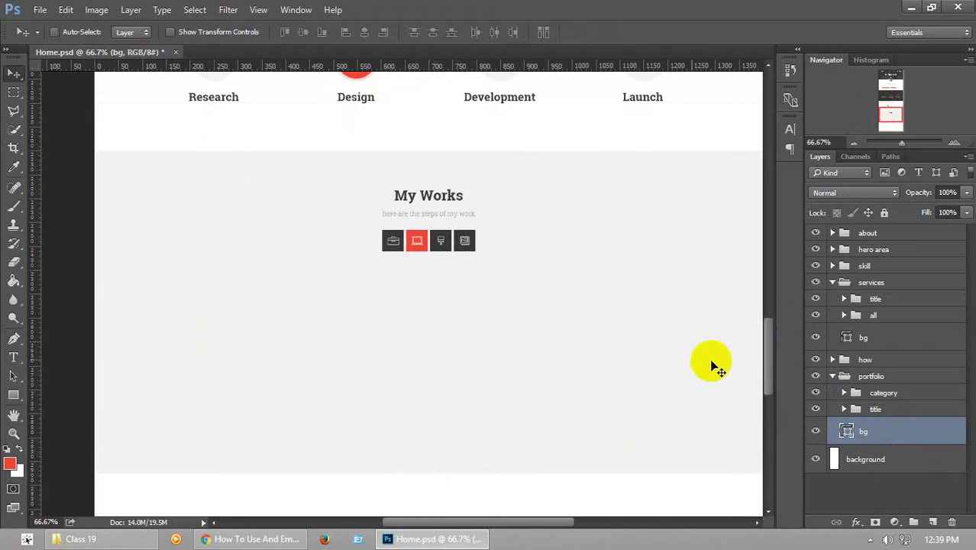
key("ctrl+w")
left_click(544, 203)
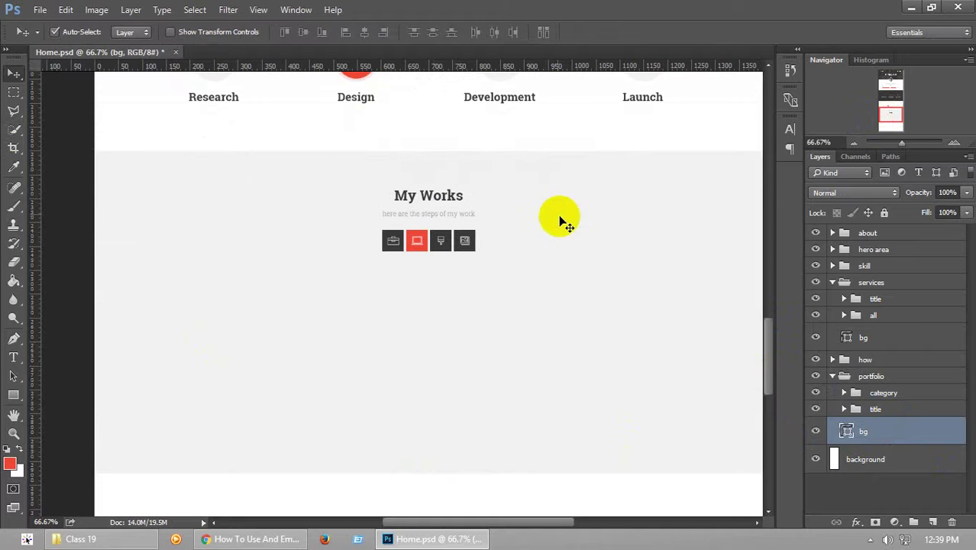
key("ctrl+s")
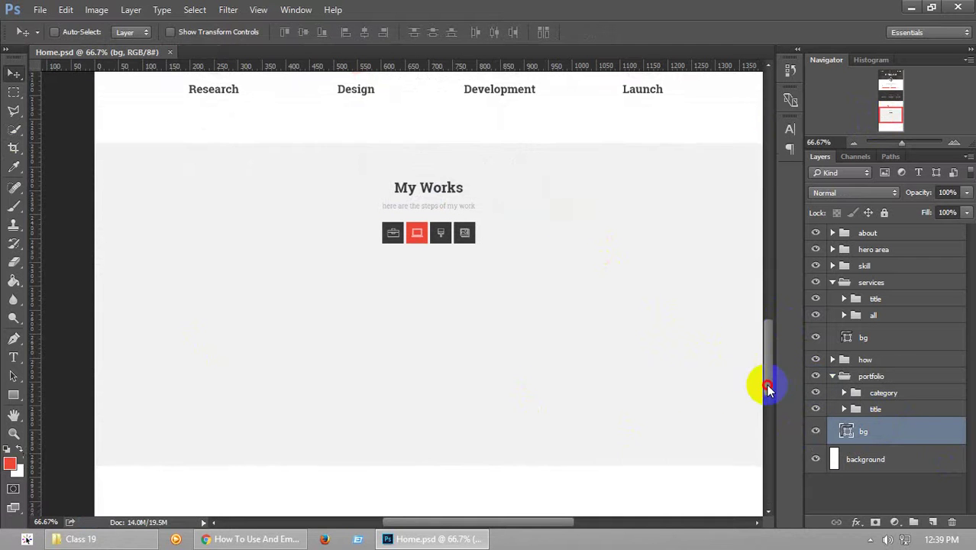
Show the guides and create a group named "works" above "category" inside the portfolio group
left_click(14, 92)
key("ctrl+semicolon")
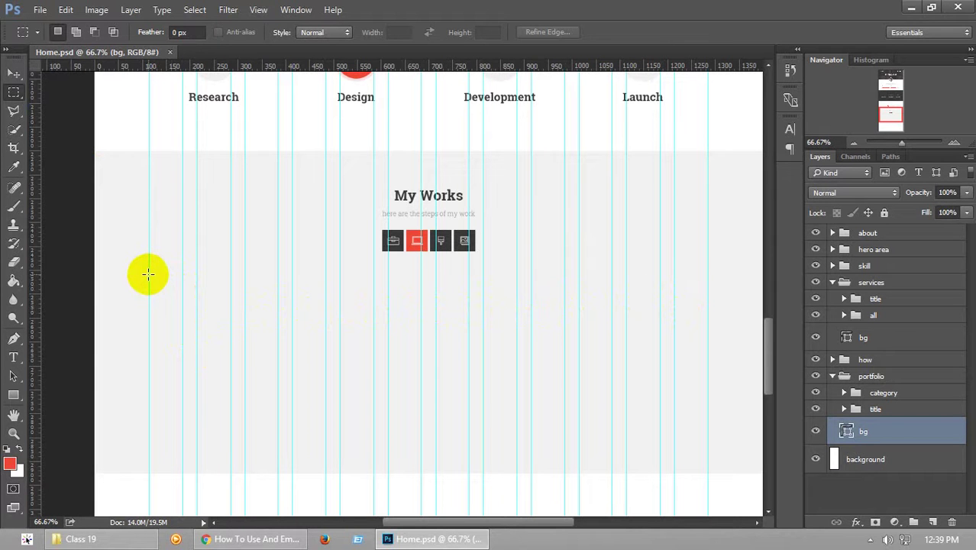
left_click(892, 393)
left_click(914, 525)
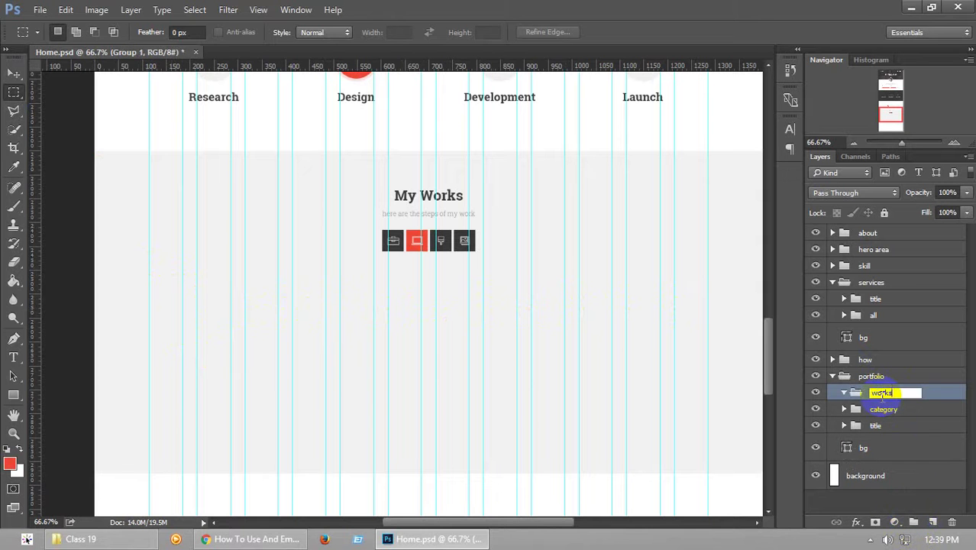
key("Return")
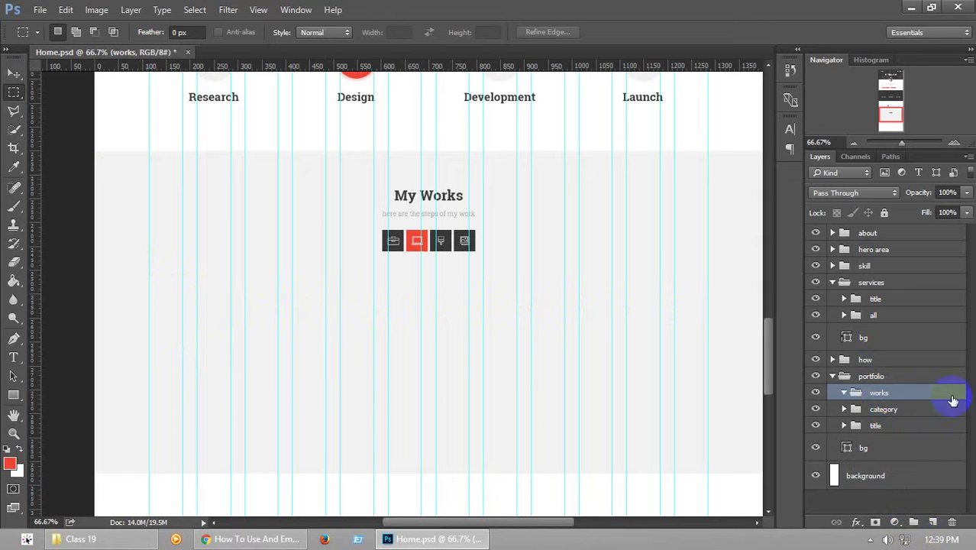
Draw a dark 370 × 290 px rectangle from the first guide below the icon row and shorten it to 269 px high
left_click(13, 396)
left_click_drag(147, 265, 319, 406)
left_click(635, 173)
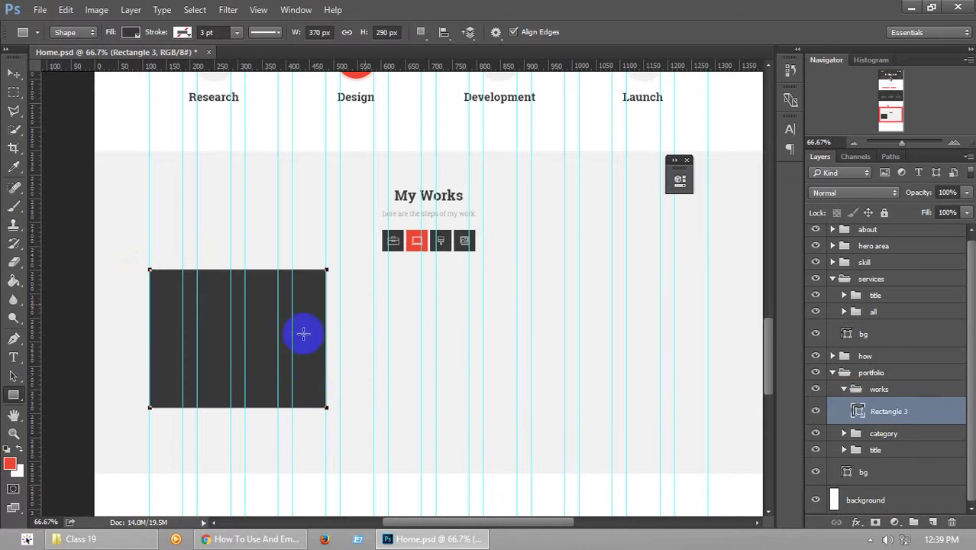
key("ctrl+t")
left_click_drag(240, 408, 247, 399)
double_click(257, 389)
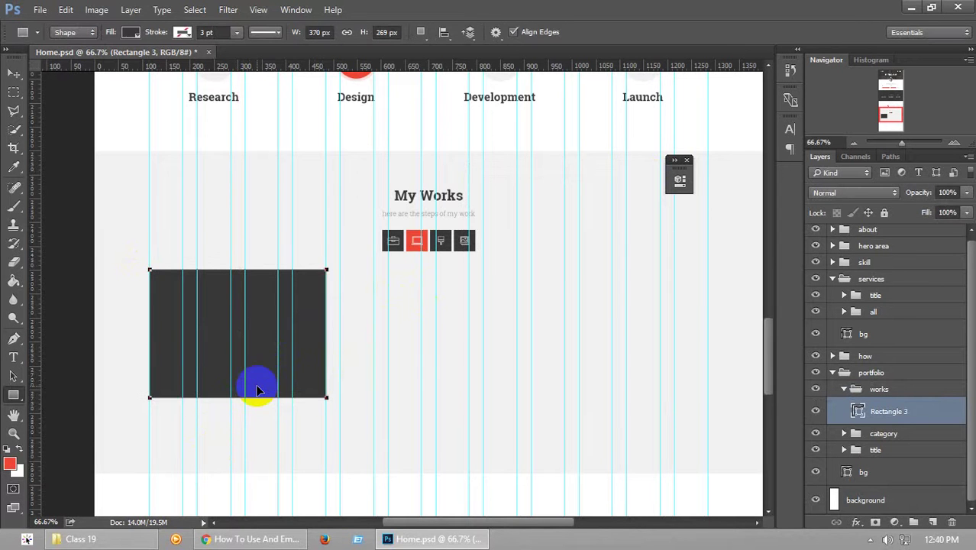
Move the new dark rectangle straight down about 30 px, further below the category icons
left_click(954, 142)
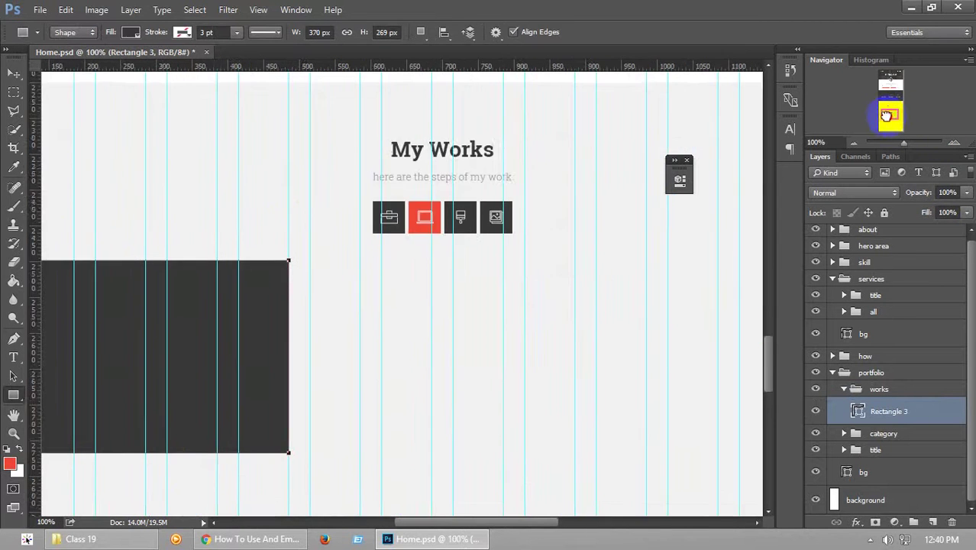
left_click(881, 114)
left_click_drag(881, 114, 883, 119)
left_click(13, 73)
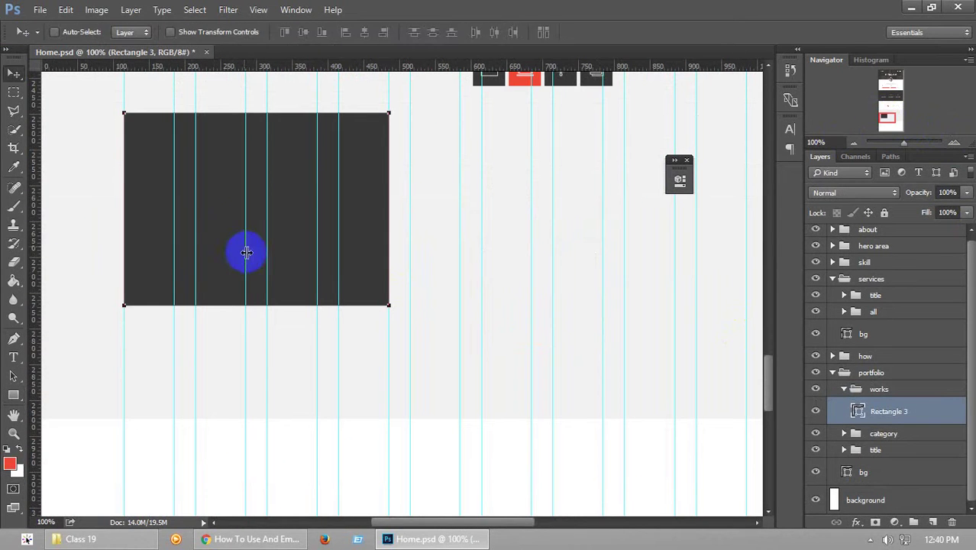
left_click_drag(217, 240, 219, 263)
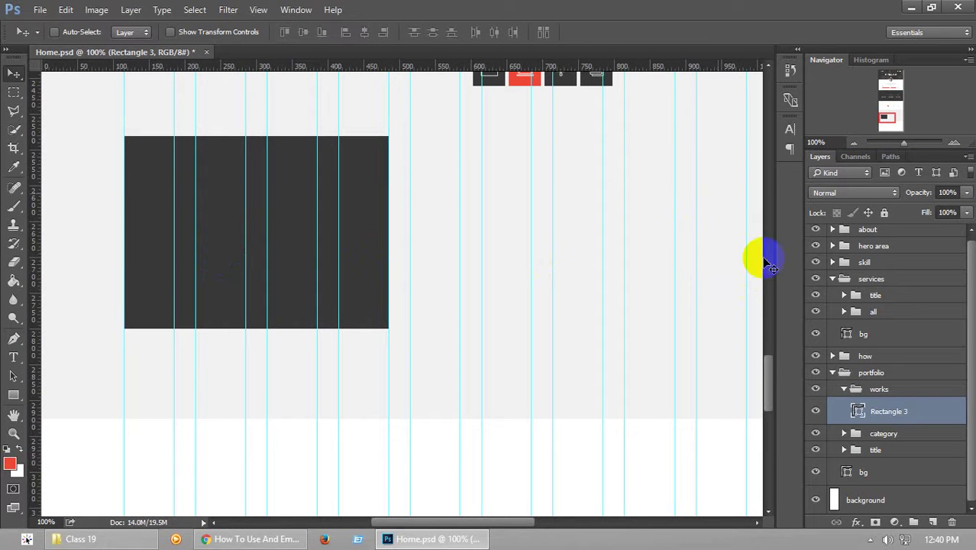
left_click(853, 145)
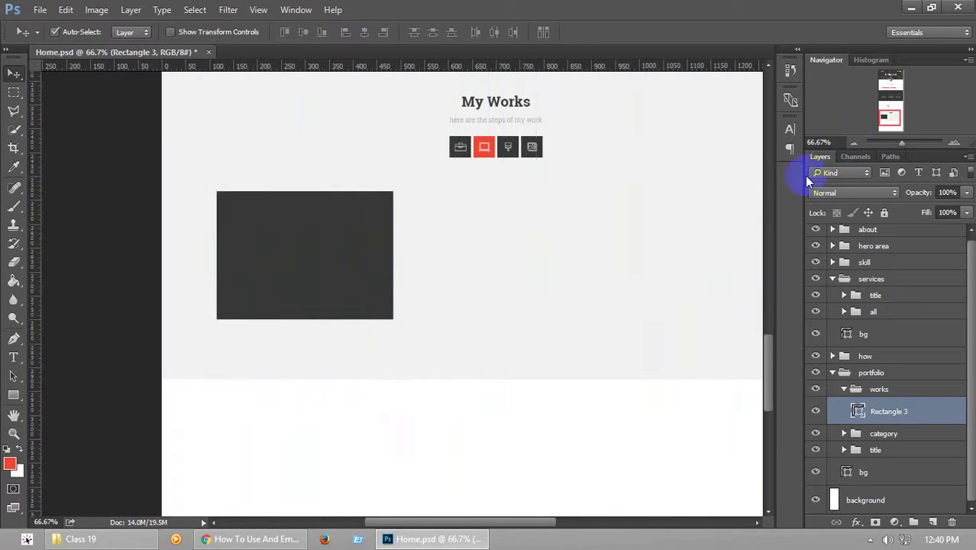
Hide the guides and rename the rectangle layer in the "works" group as bg
left_click(848, 405)
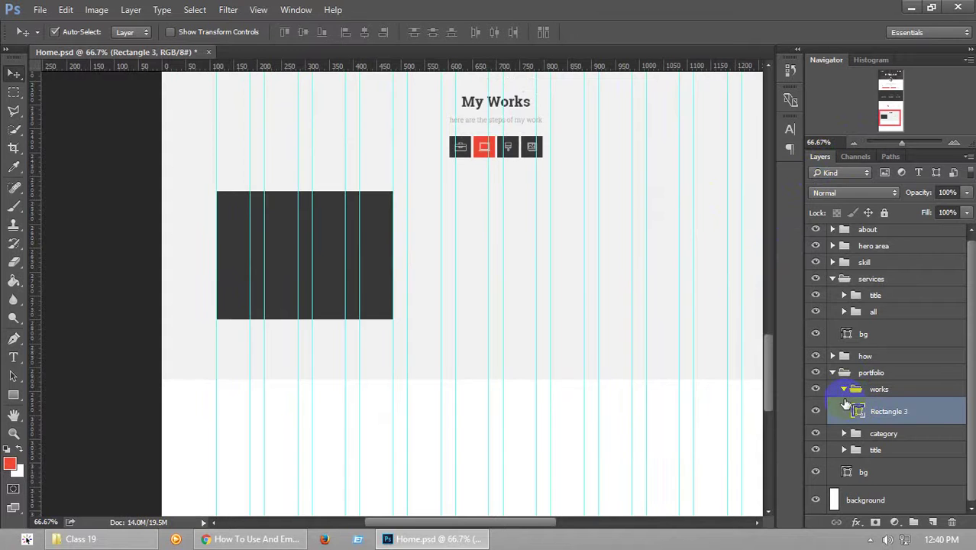
key("ctrl+semicolon")
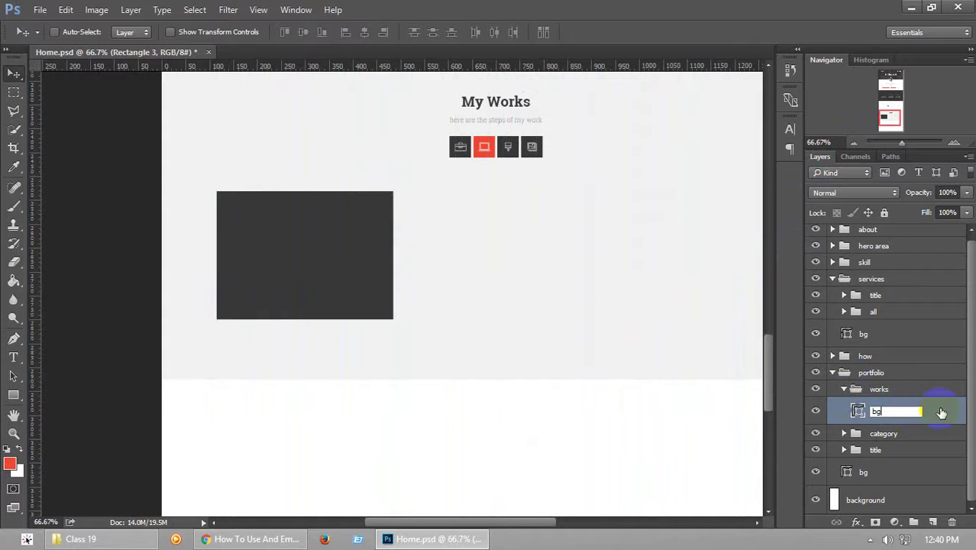
type("bg")
key("Return")
left_click(13, 357)
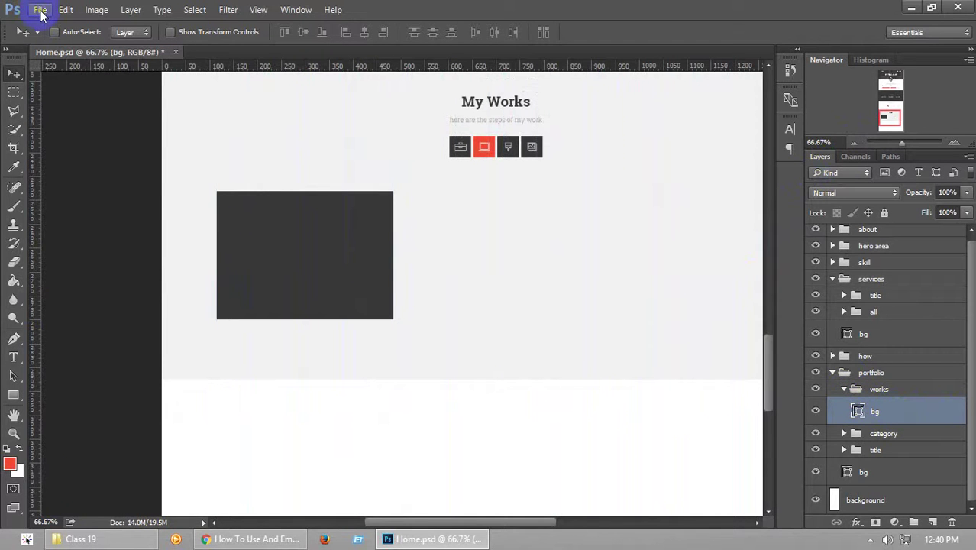
Look through the Files folder of Class 19 in File Explorer for images usable as portfolio works
left_click(76, 539)
double_click(229, 91)
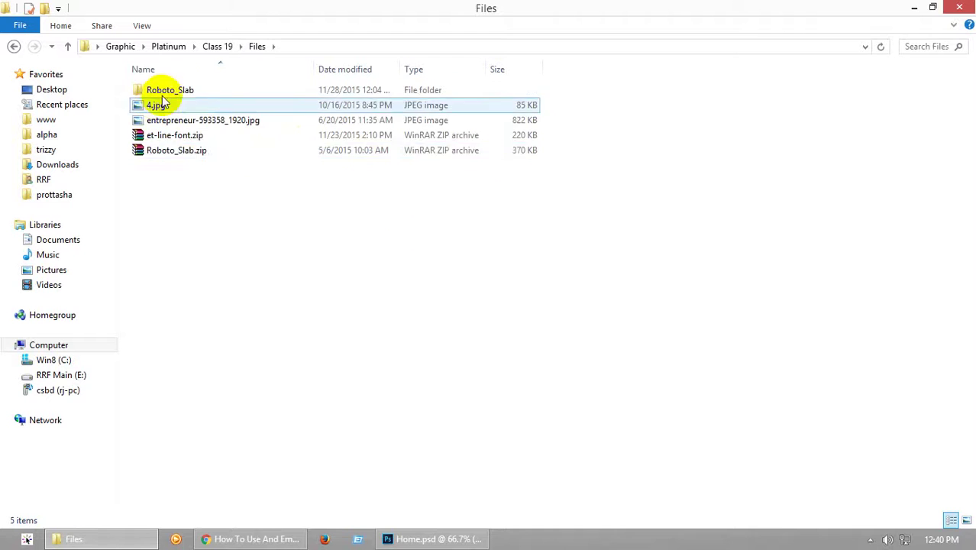
double_click(168, 90)
left_click(13, 46)
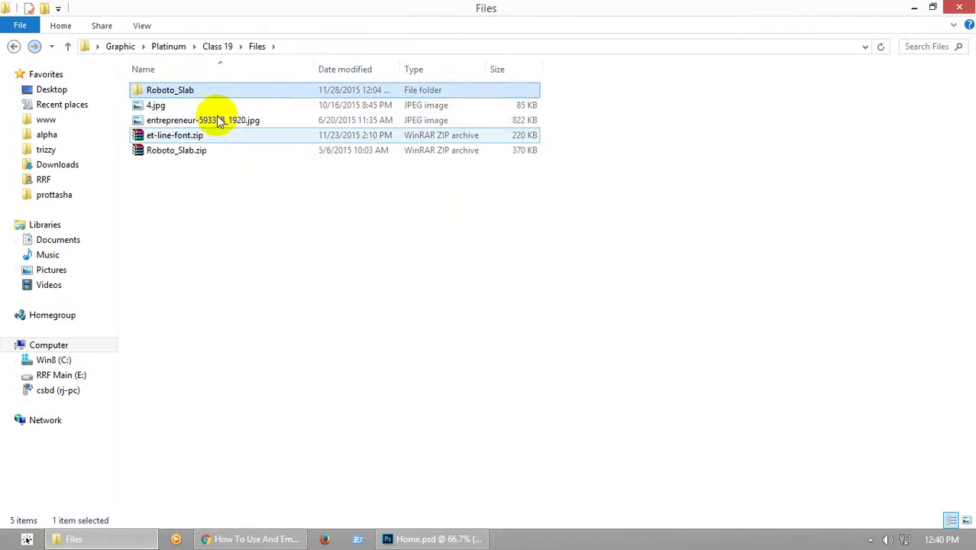
left_click(219, 120)
left_click(156, 105)
left_click(13, 45)
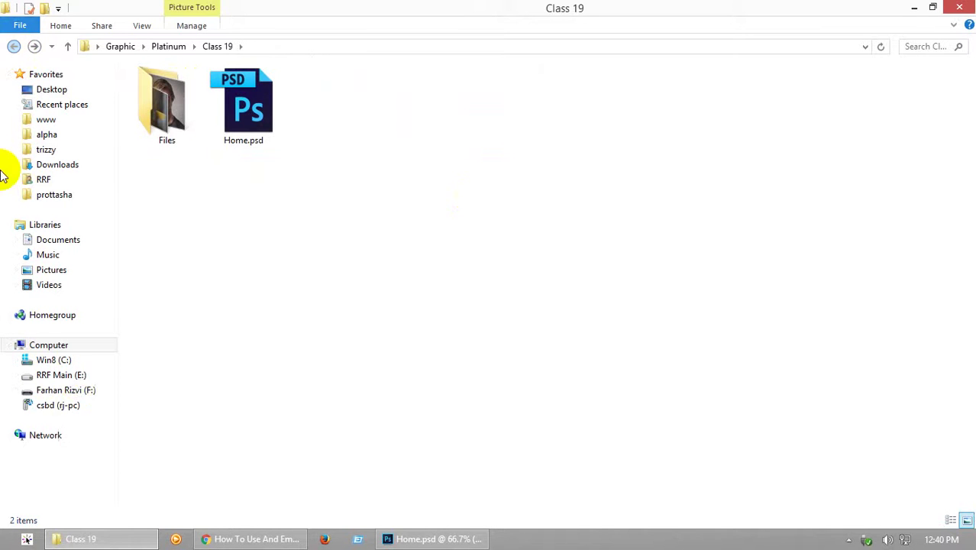
Place the "MATHEMATICS" artwork from drive F: into Home.psd and scale it to about 405 px square, covering the dark rectangle
left_click(68, 390)
double_click(162, 92)
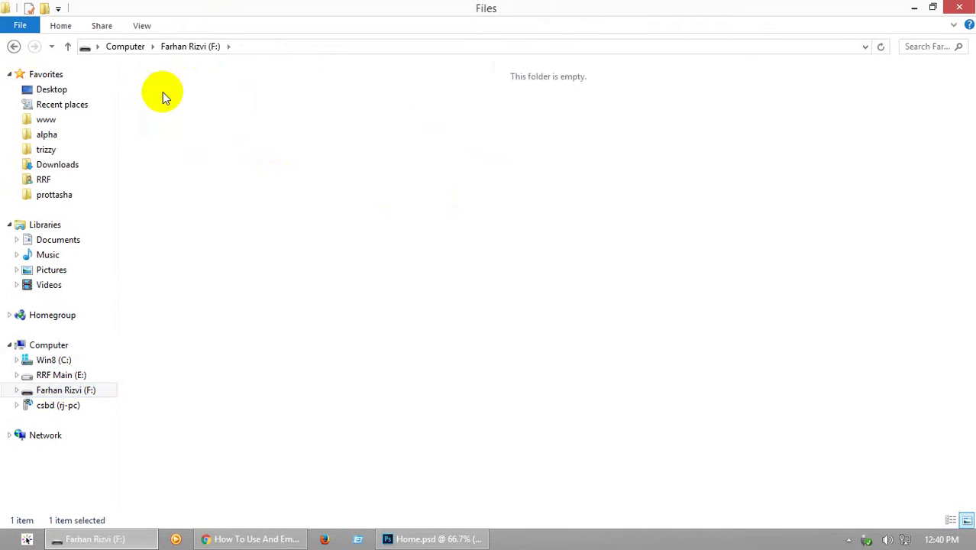
left_click_drag(630, 222, 342, 259)
left_click_drag(545, 437, 469, 422)
left_click_drag(416, 328, 356, 298)
key("Return")
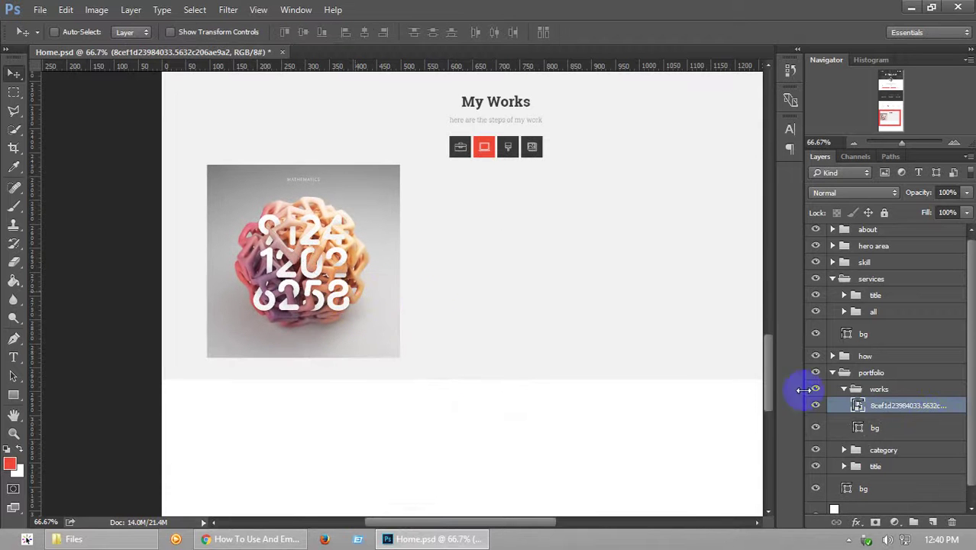
Rename the placed artwork layer as 1 and clip it to the bg rectangle beneath with a clipping mask
type("1")
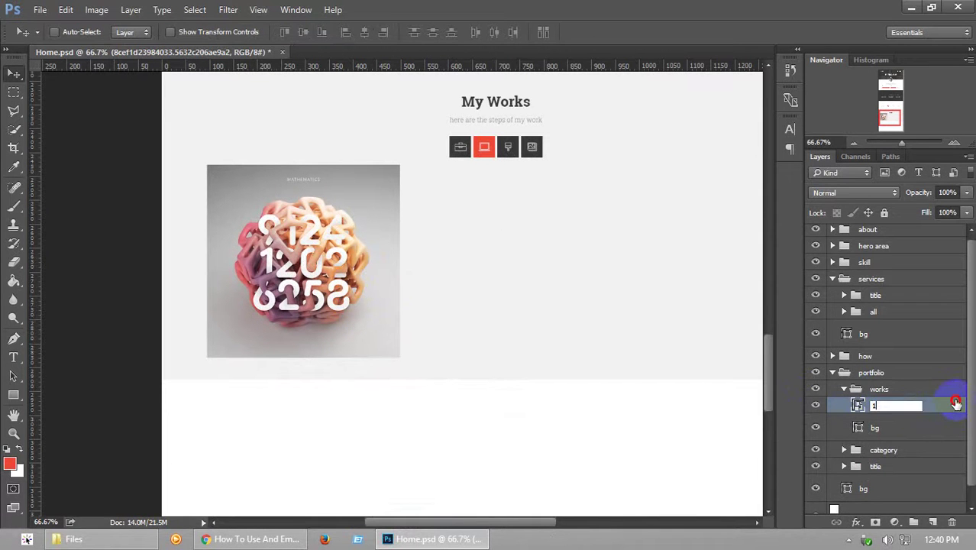
key("Return")
right_click(914, 405)
left_click(744, 385)
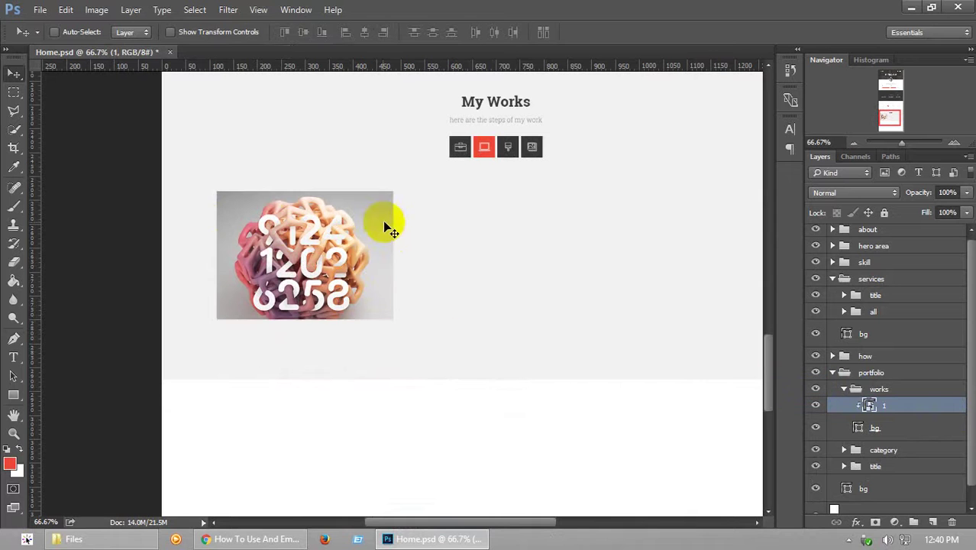
Shift the clipped artwork up about 15 px within its frame and save the document
left_click_drag(284, 233, 278, 200)
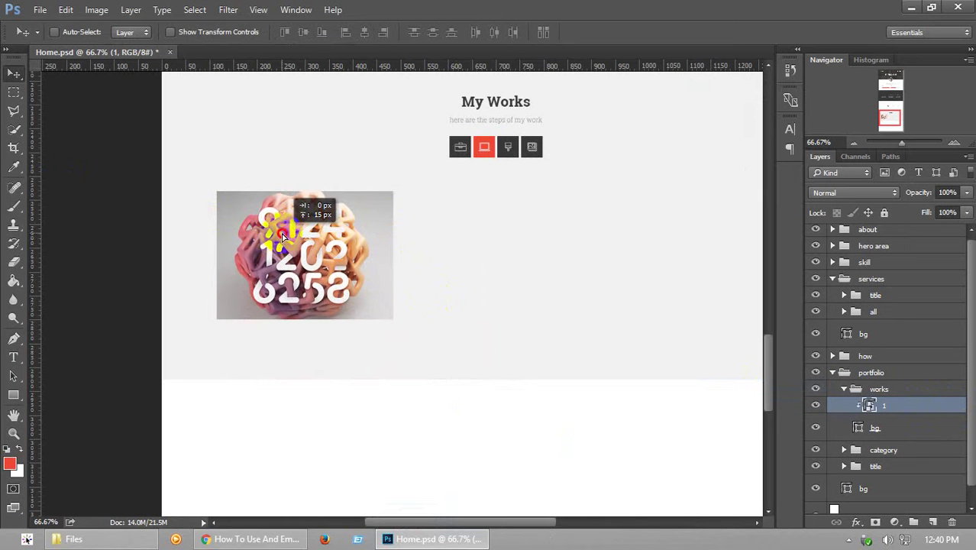
key("ctrl+z")
key("ctrl+s")
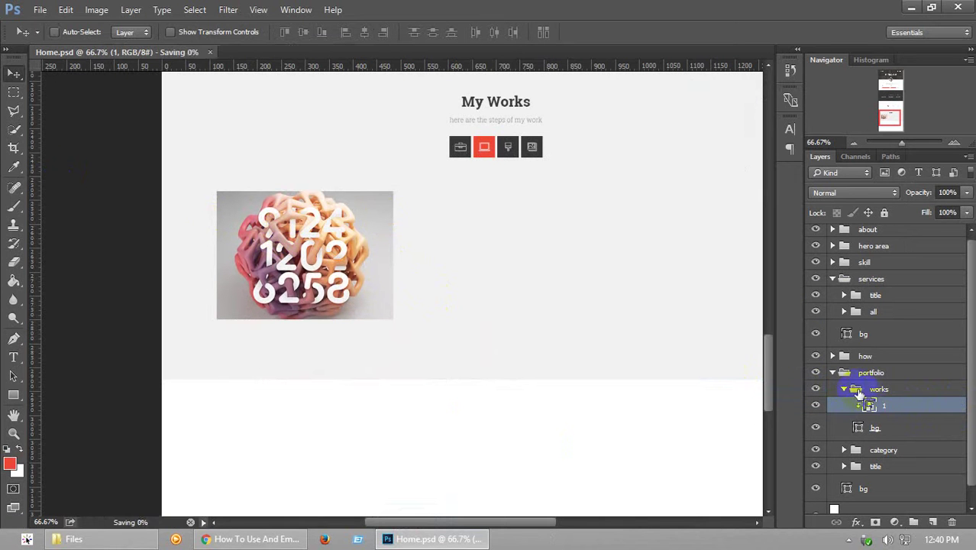
Group the artwork layer 1 with its bg rectangle inside "works" and name the group 1
left_click(845, 390)
left_click(842, 392)
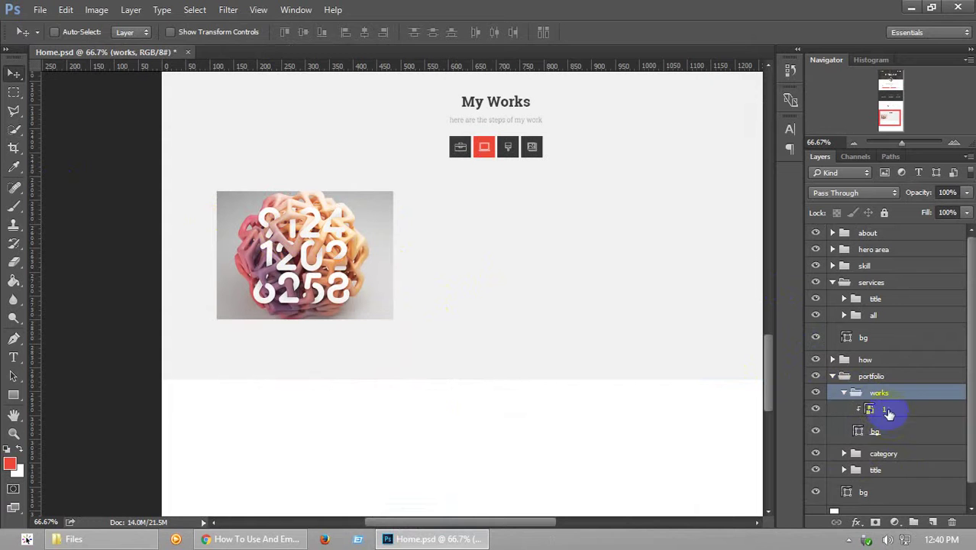
left_click(869, 405)
left_click(891, 430, "shift")
key("ctrl+g")
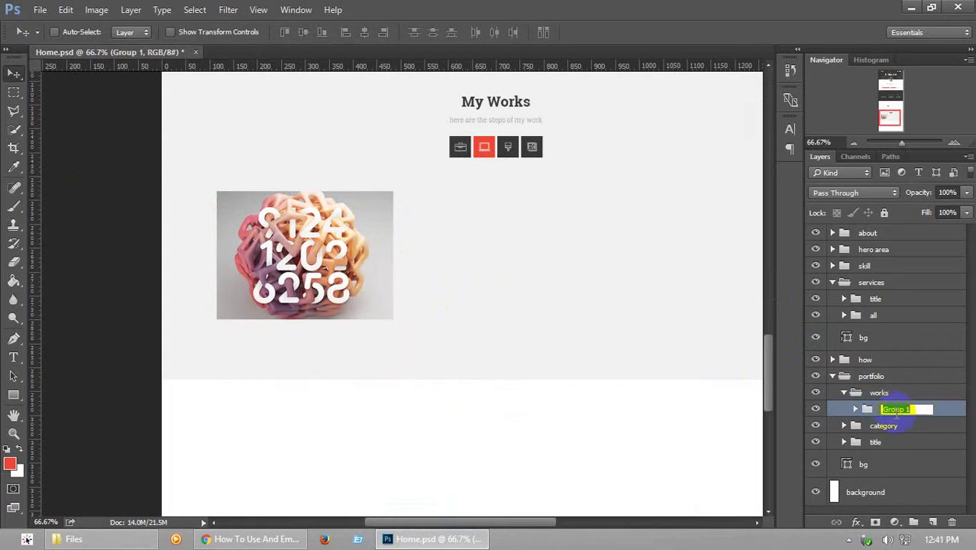
left_click(939, 414)
Show the guides and add horizontal guides along the first work image's top and bottom edges
left_click(14, 394)
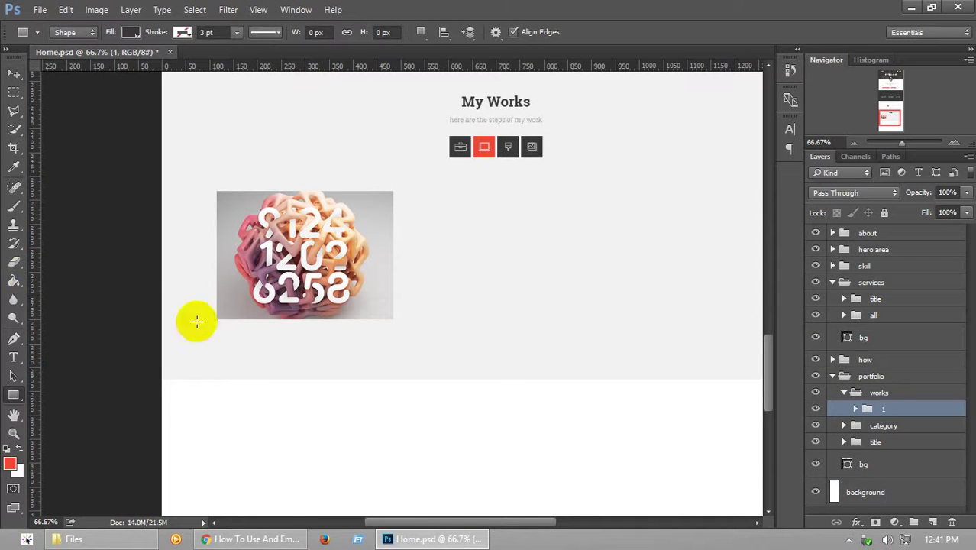
key("ctrl+semicolon")
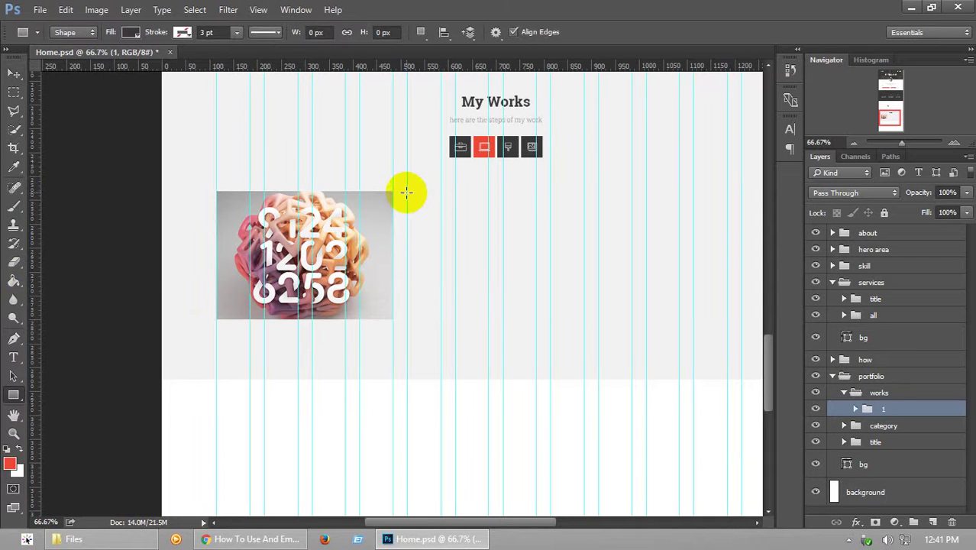
left_click_drag(405, 66, 417, 211)
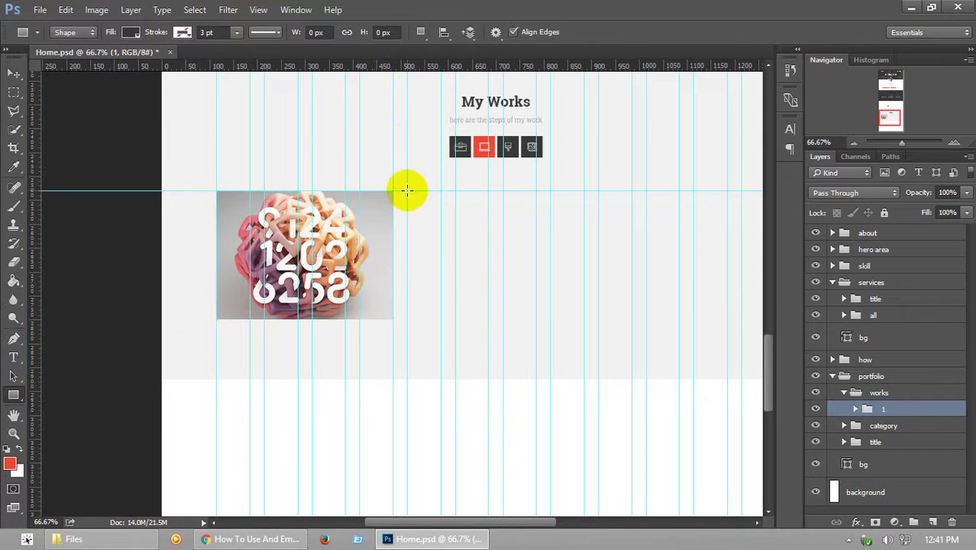
left_click_drag(410, 100, 473, 318)
Draw a dark 270 × 269 px rectangle between the horizontal guides beside the first image and rename its layer bg
left_click_drag(406, 190, 536, 317)
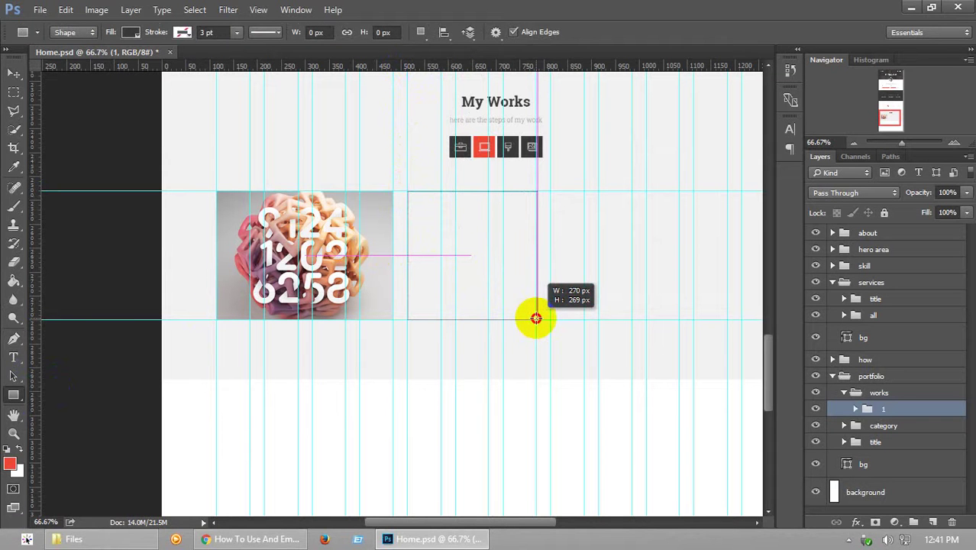
left_click_drag(537, 317, 535, 317)
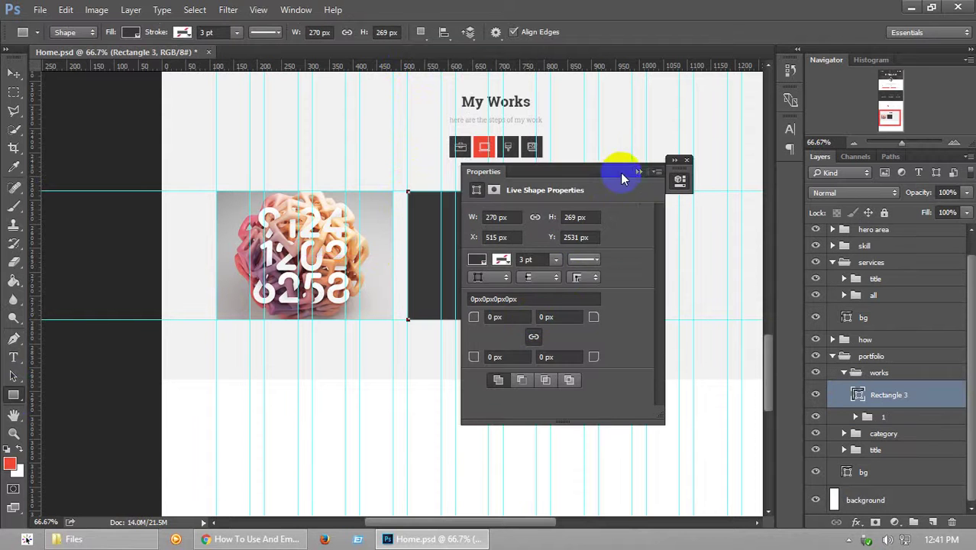
left_click(661, 157)
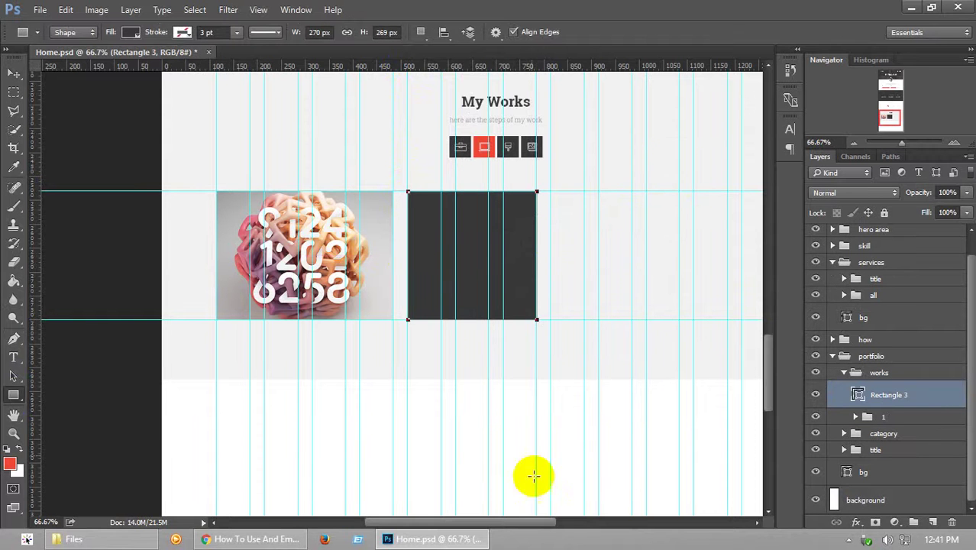
left_click_drag(545, 522, 558, 522)
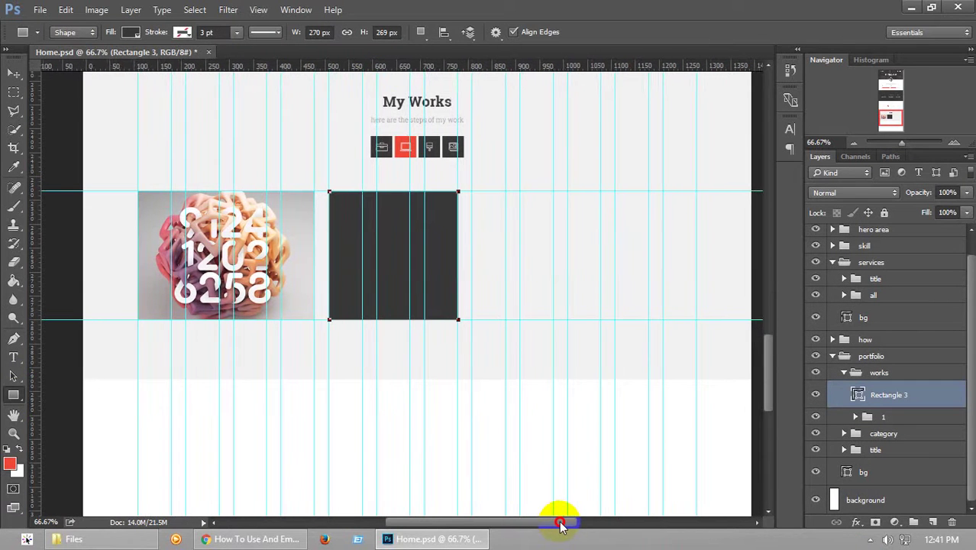
left_click(918, 392)
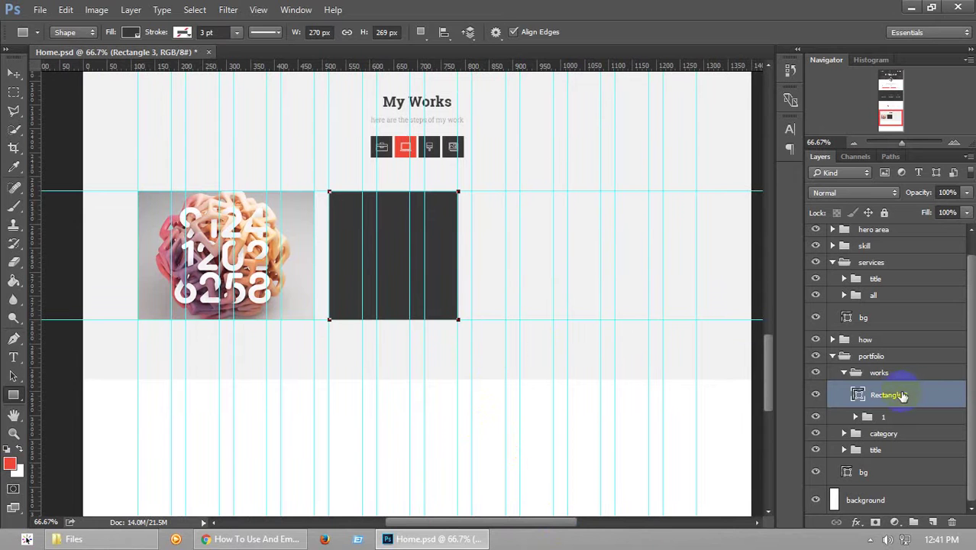
Place the bicycle artwork from the Files folder and scale it to about 590 px wide, centred over the second dark rectangle
left_click(122, 538)
left_click_drag(709, 276, 442, 242)
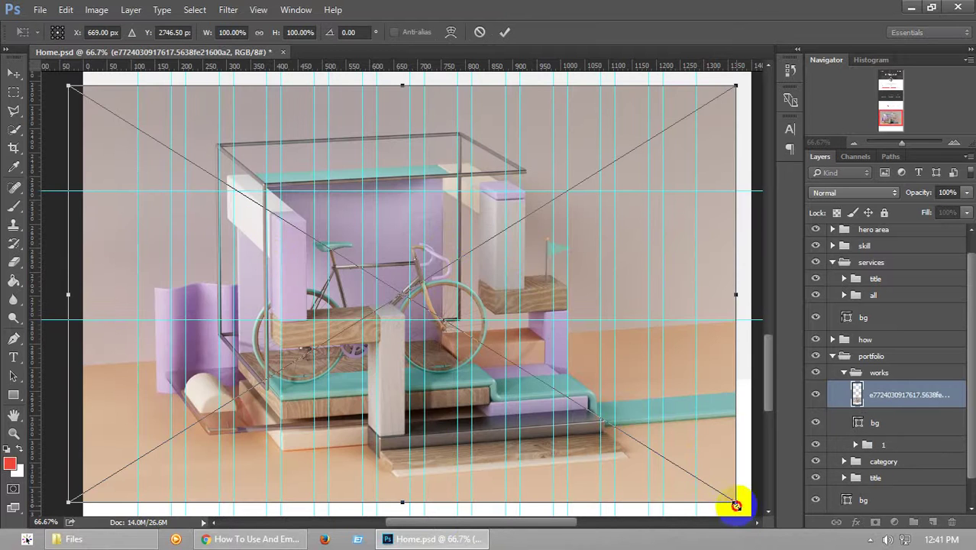
left_click_drag(736, 505, 545, 369)
left_click_drag(545, 323, 547, 284)
key("Return")
key("u")
Rename the placed bicycle artwork layer as 2 and clip it to the bg rectangle beneath with a clipping mask
double_click(879, 391)
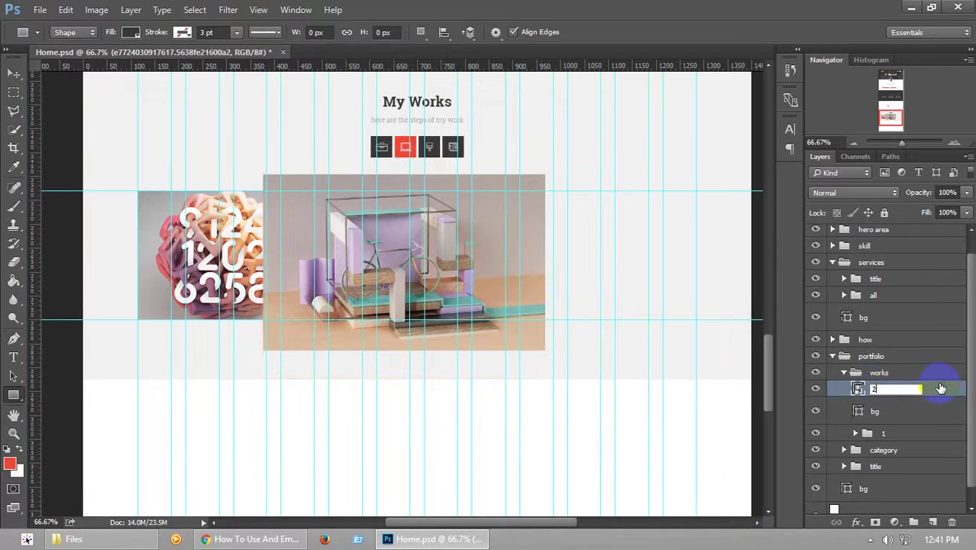
type("2")
key("Return")
right_click(933, 386)
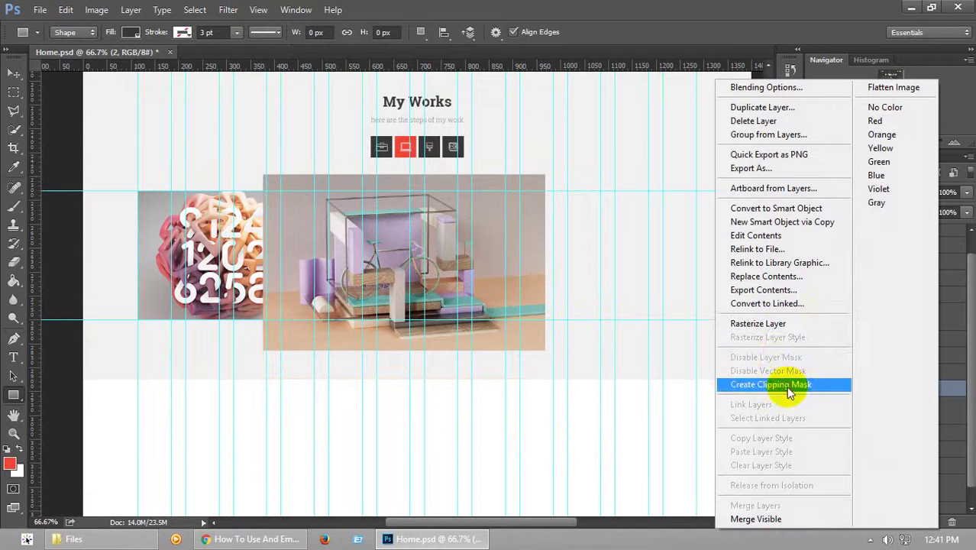
Clip the bicycle image layer 2 to the bg rectangle below it, hide the guides and save the document
left_click(787, 384)
key("ctrl+semicolon")
key("ctrl+s")
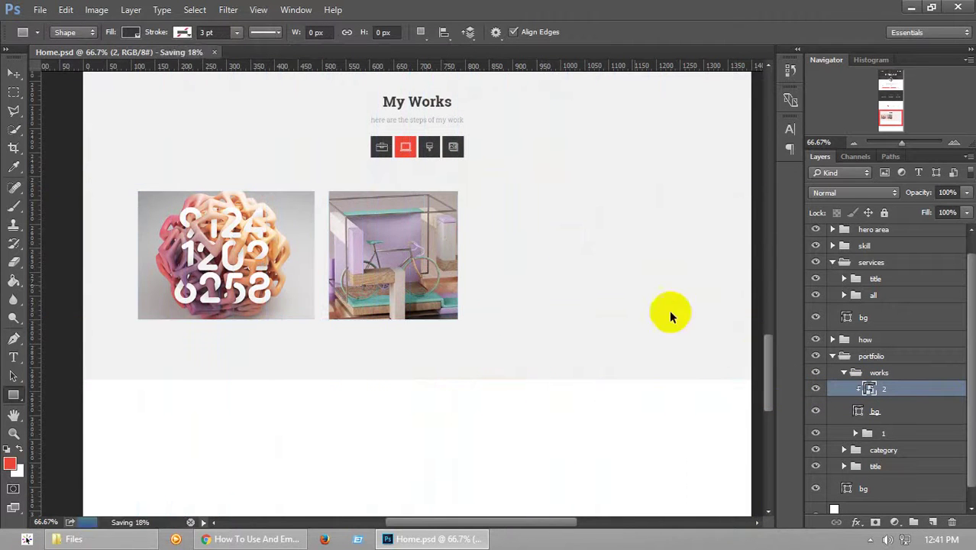
Scale the clipped bicycle image down so more of it fits its square frame, and save the document
scroll(776, 376, "up", 2)
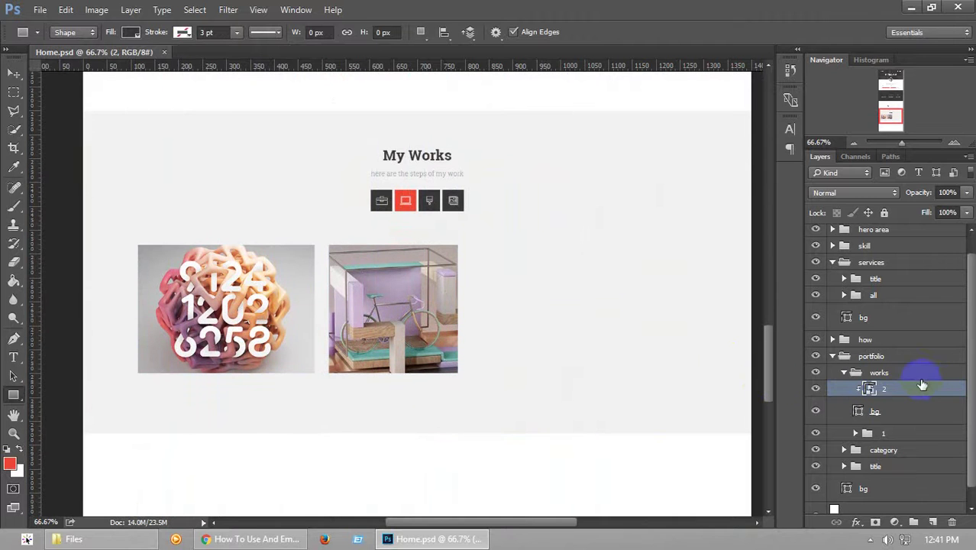
key("ctrl+t")
left_click_drag(537, 407, 523, 399)
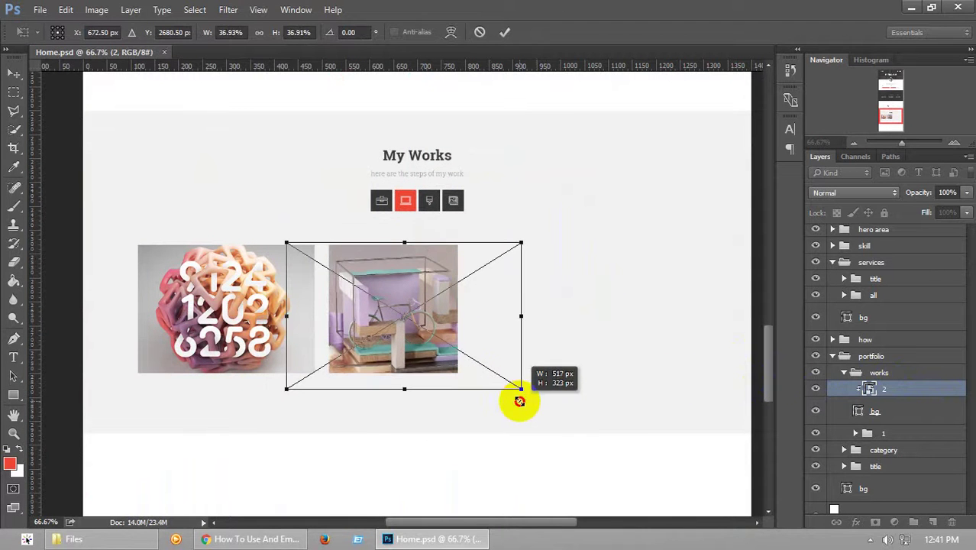
left_click_drag(497, 358, 485, 349)
key("u")
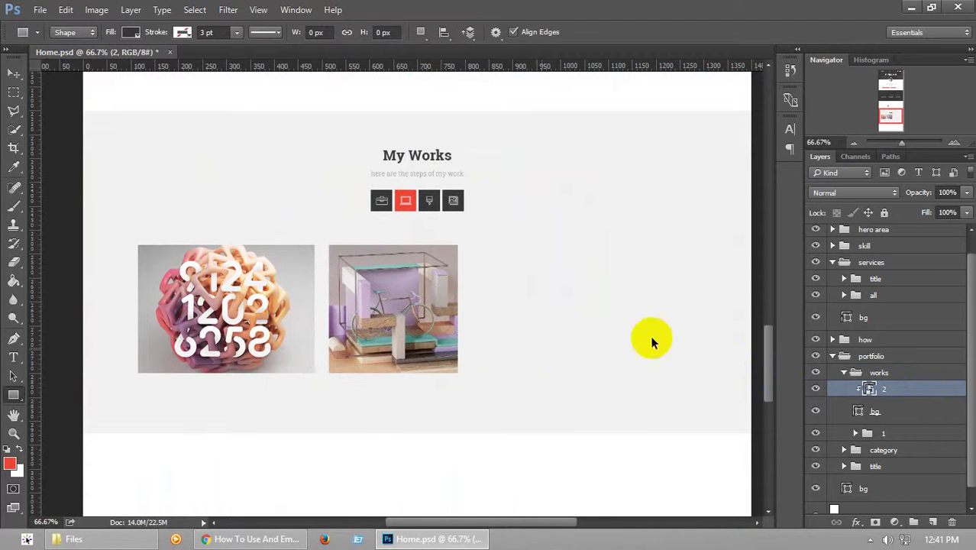
key("ctrl+s")
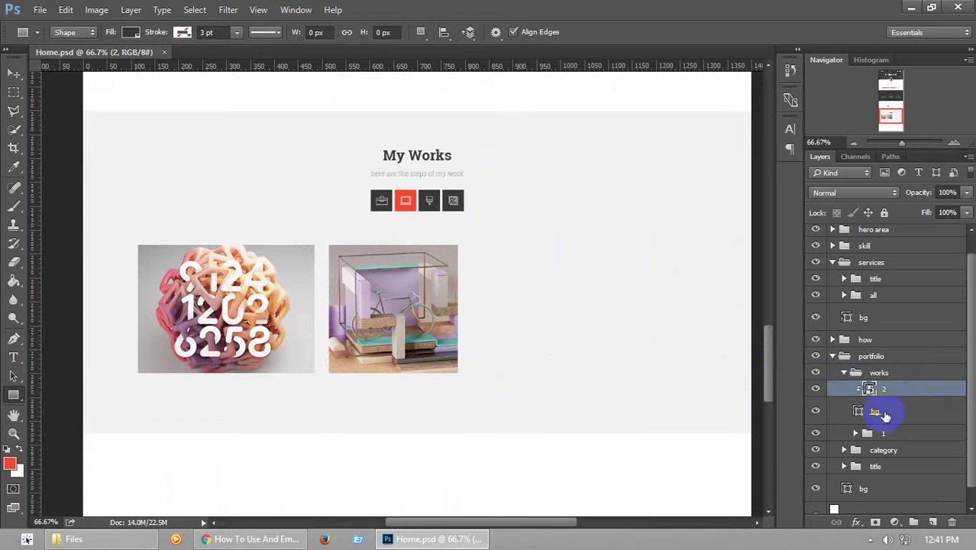
Group image layer 2 with its bg rectangle as 2, and create a new group named 3 above it
left_click(892, 415, "shift")
key("ctrl+g")
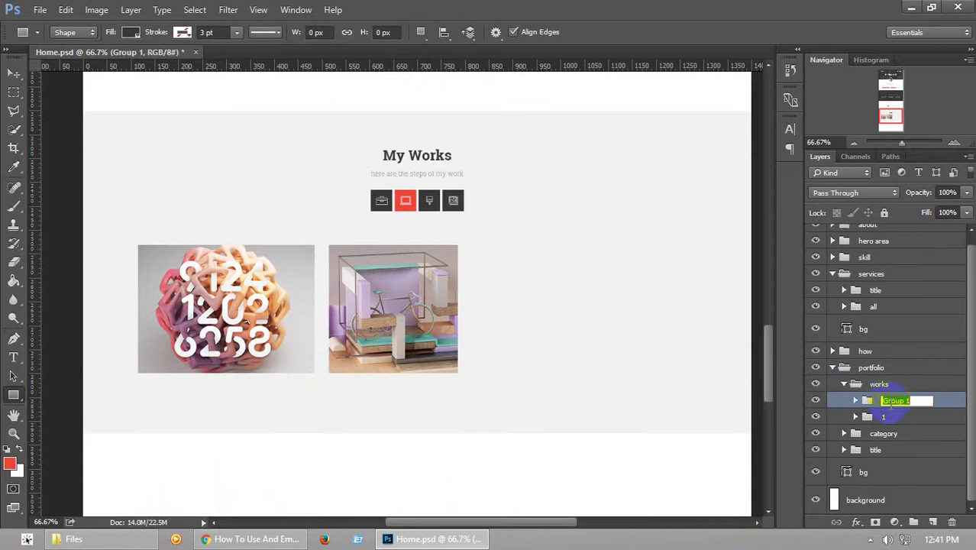
left_click_drag(940, 407, 913, 522)
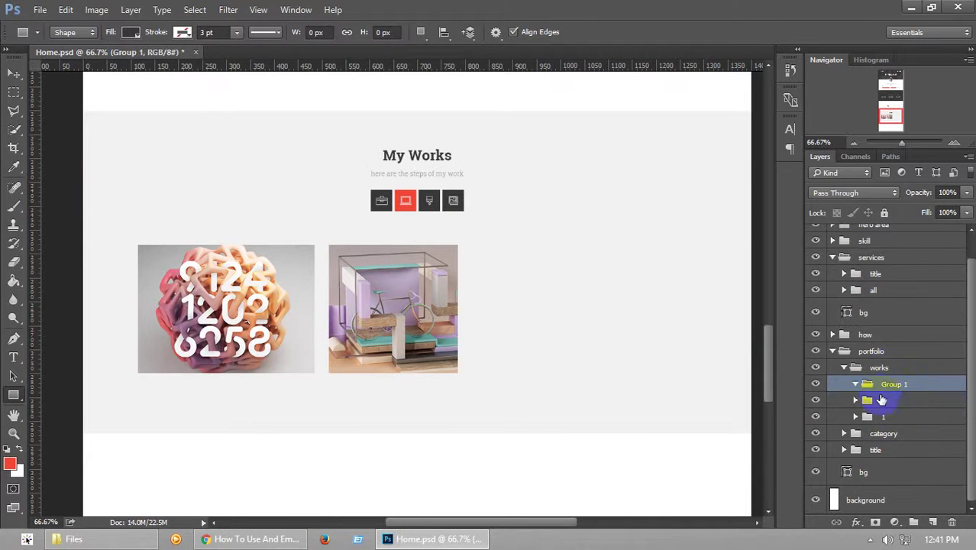
left_click(962, 387)
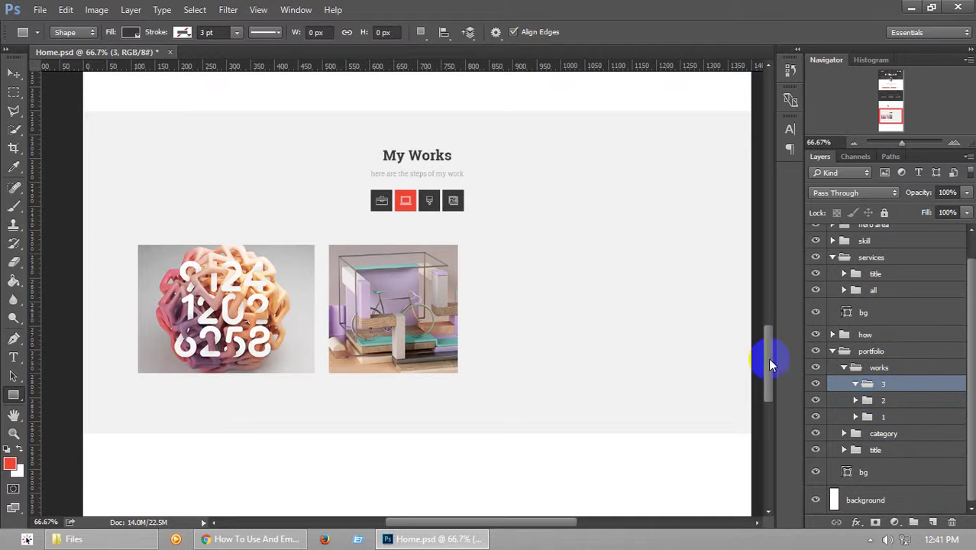
Show the guides and draw a 470 × 269 px rectangle in group 3, beside the bicycle image within the row guides
left_click_drag(770, 366, 768, 373)
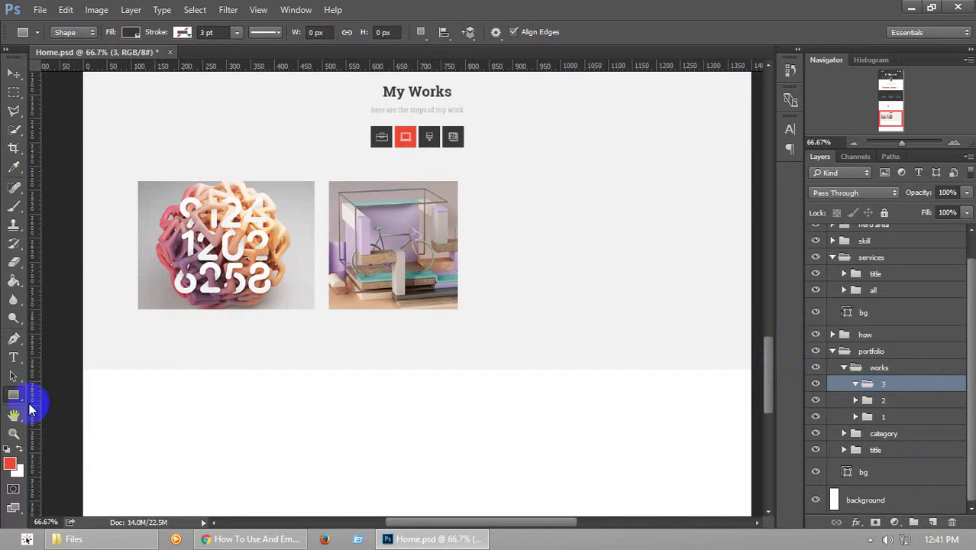
key("ctrl+semicolon")
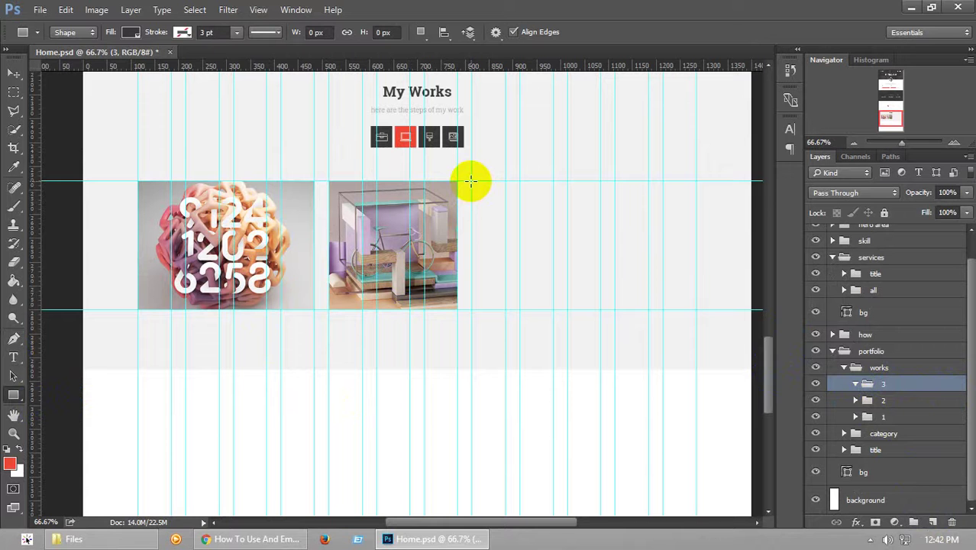
left_click_drag(471, 179, 694, 309)
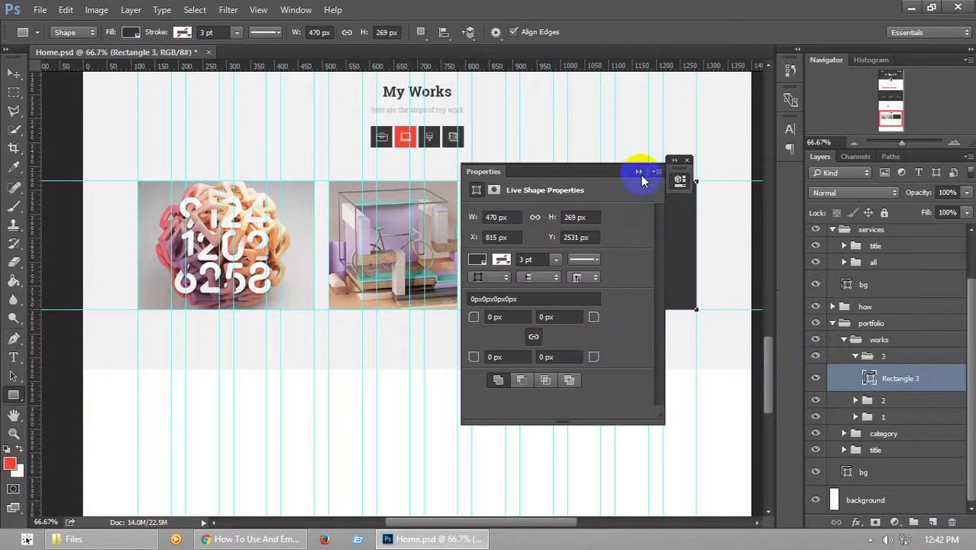
left_click(679, 161)
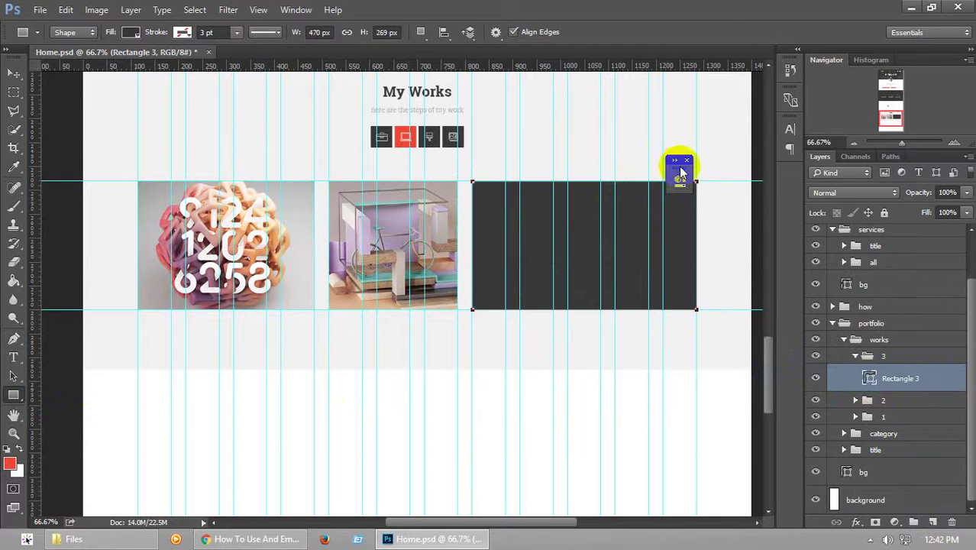
Place the 571a2b30917617 PNG image from the Files folder, scaled down and positioned to cover the new dark rectangle
left_click(214, 539)
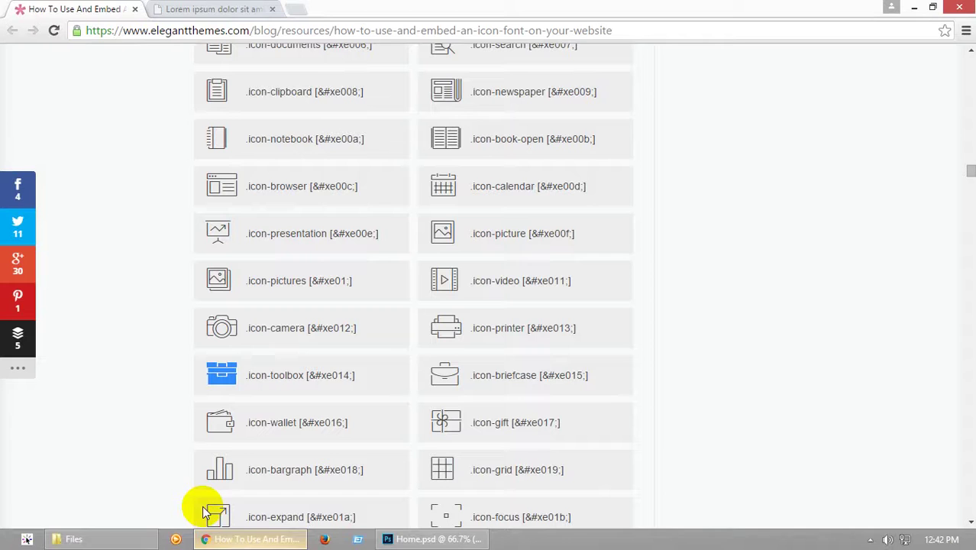
left_click(63, 539)
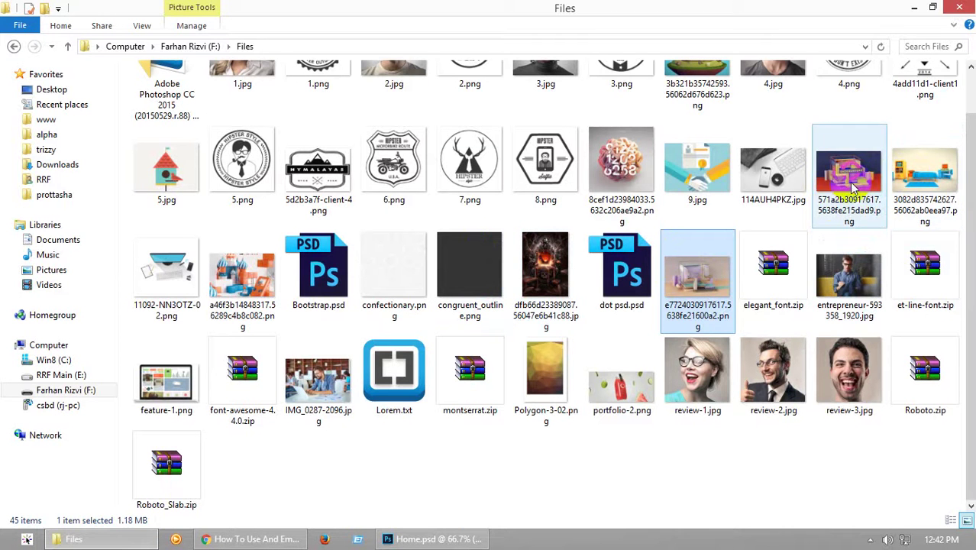
left_click_drag(848, 176, 528, 237)
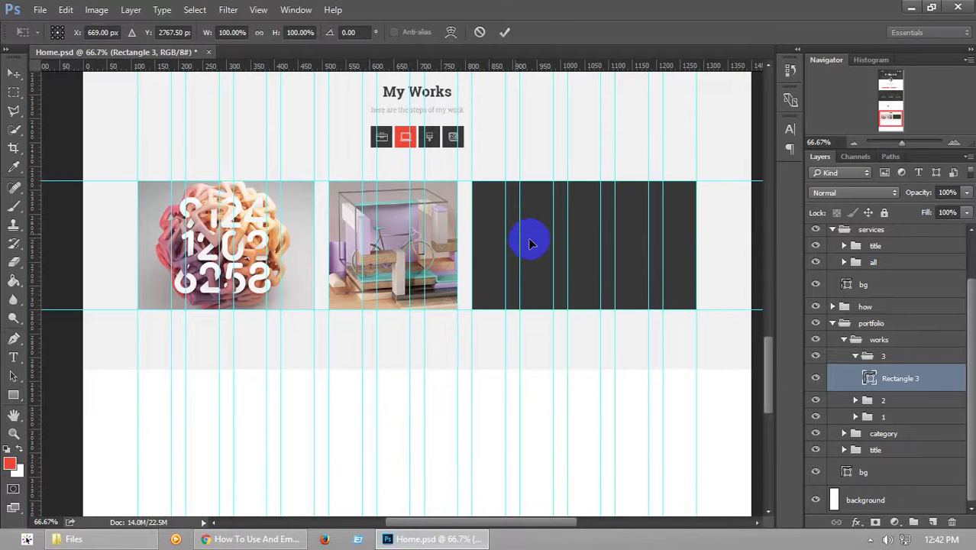
left_click_drag(68, 87, 251, 199)
left_click_drag(304, 271, 513, 220)
key("Return")
Rename the placed Underground image layer as 3 and clip it to Rectangle 3
left_click(900, 374)
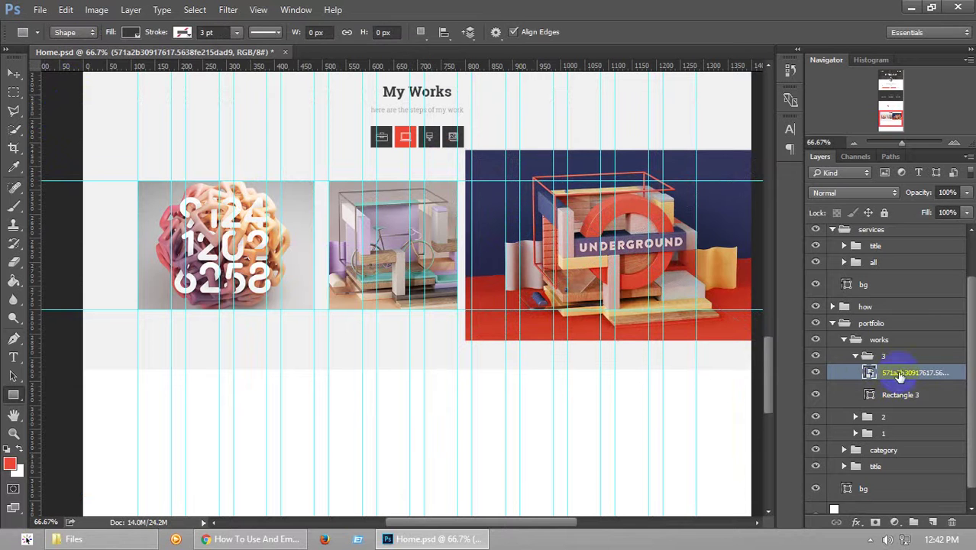
right_click(966, 378)
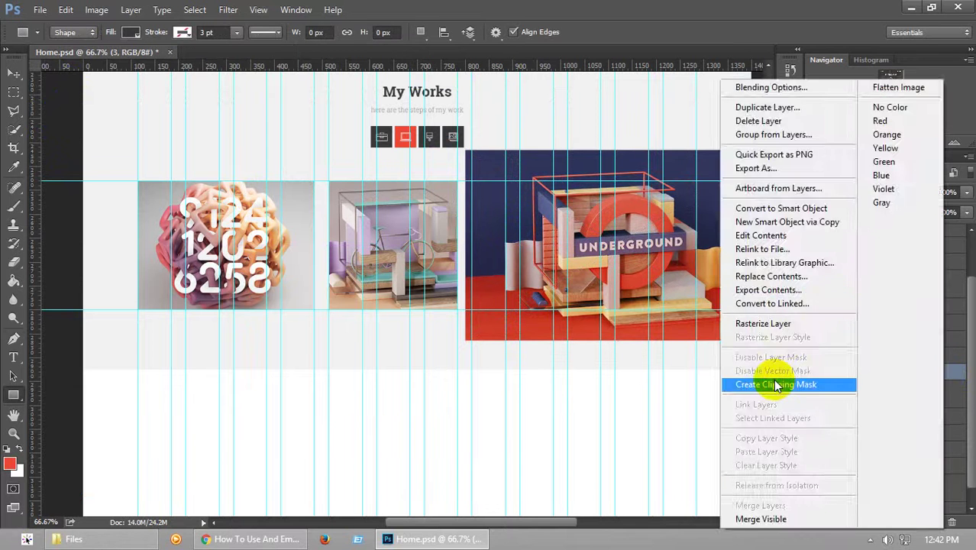
left_click(780, 383)
Scale the clipped Underground image to about 37% within its frame, save the document and hide the guides
key("ctrl+t")
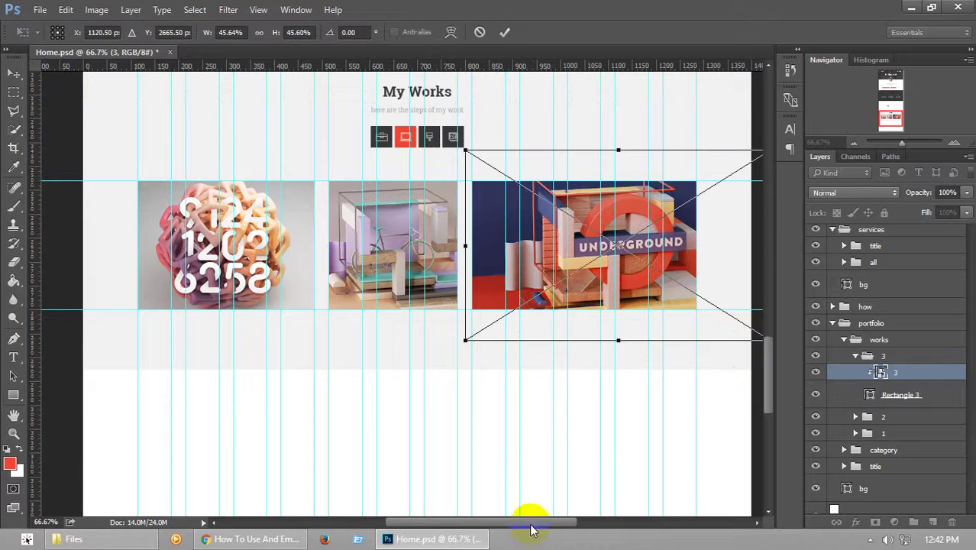
left_click_drag(533, 530, 556, 529)
left_click_drag(684, 334, 611, 296)
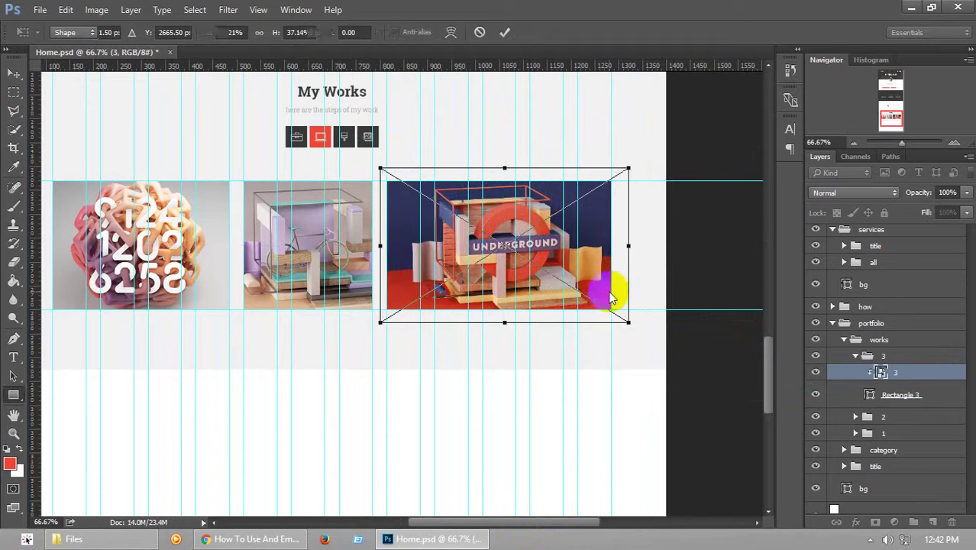
key("Return")
key("ctrl+s")
key("ctrl+semicolon")
left_click_drag(587, 525, 560, 524)
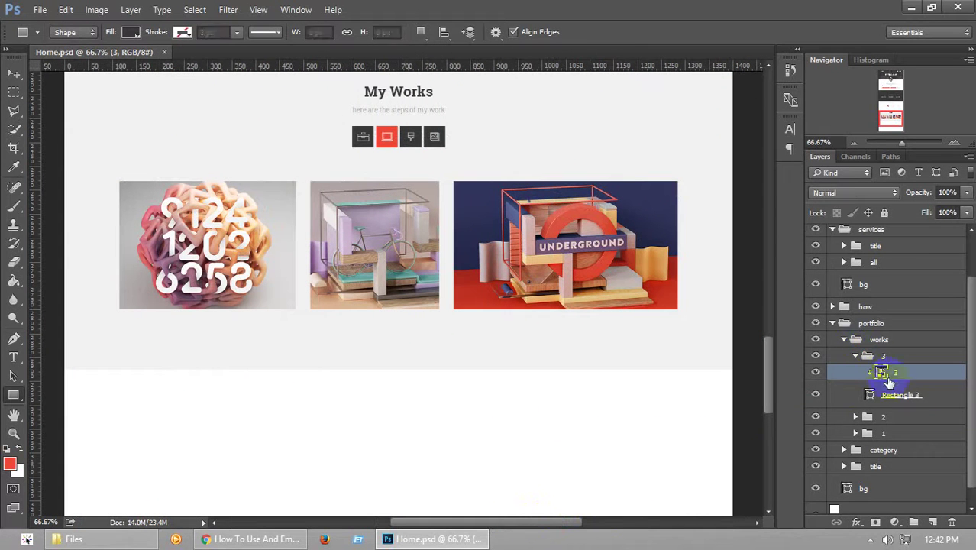
Extend the portfolio section's bg shape downward to a height of 934 px and save the document
left_click_drag(888, 382, 870, 430)
left_click(860, 473)
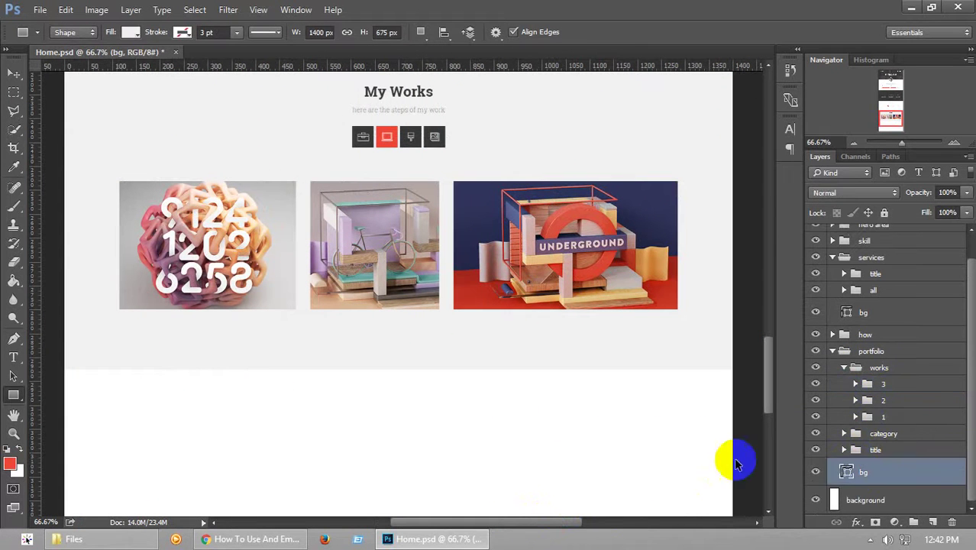
key("ctrl+t")
left_click_drag(400, 366, 399, 486)
key("Return")
left_click_drag(773, 373, 769, 379)
key("ctrl+t")
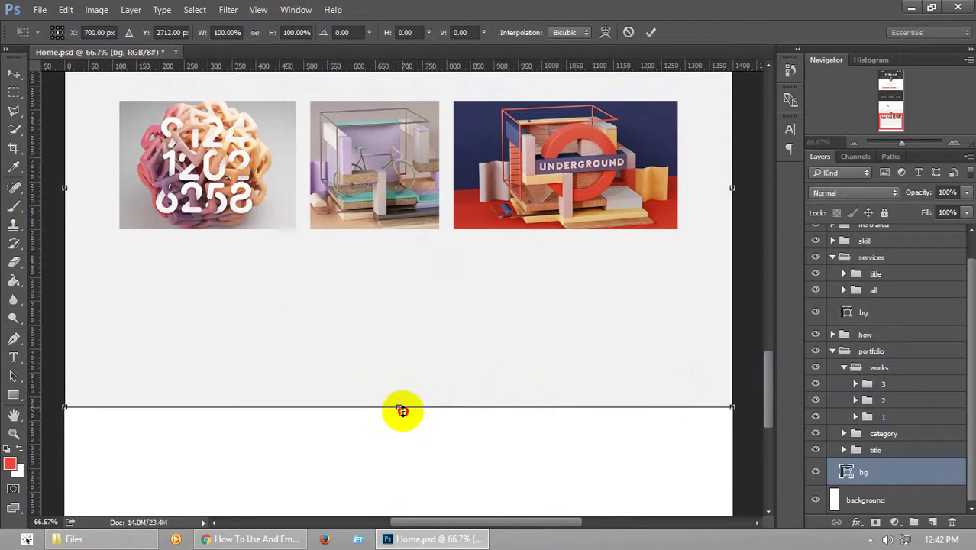
key("Return")
key("ctrl+s")
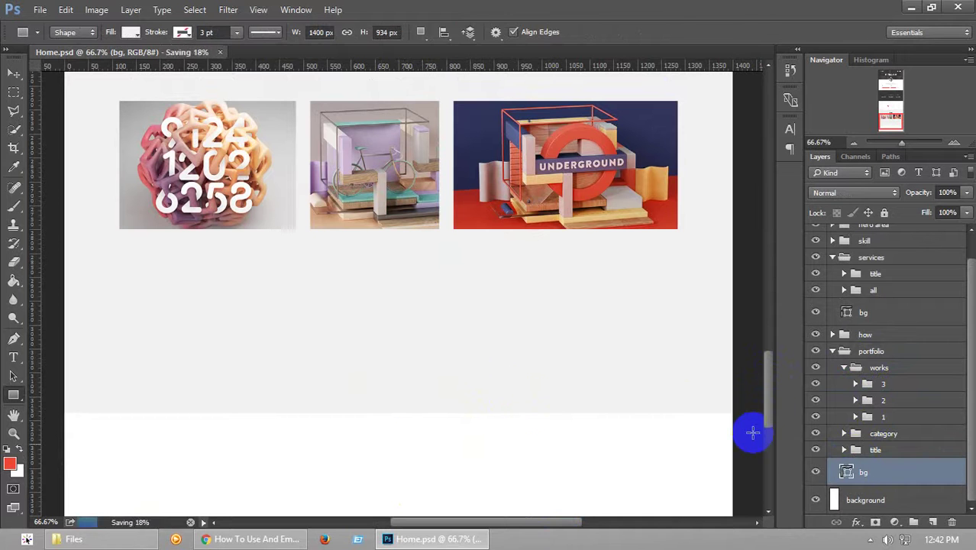
Duplicate work group 2 into a second row under the first image, aligned with its left edge, then save with guides hidden
left_click(882, 401)
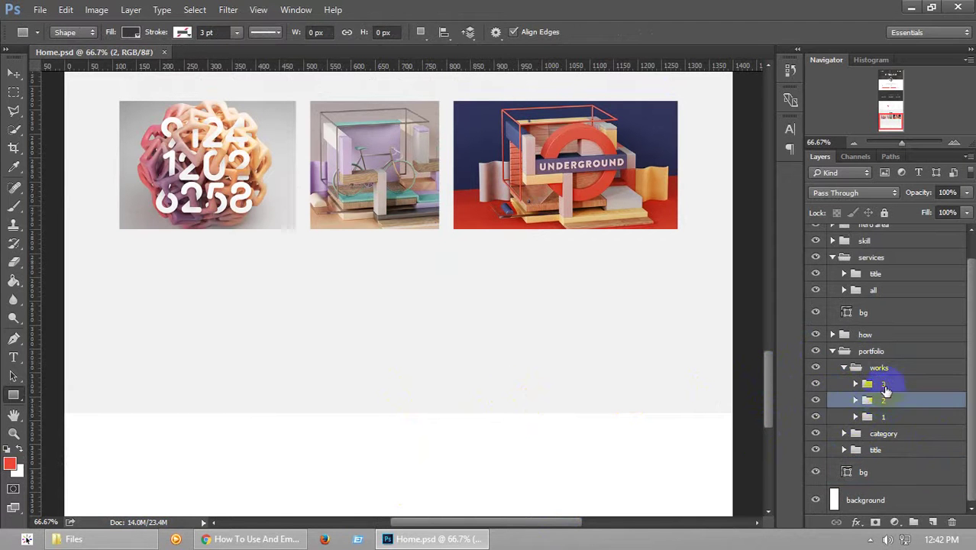
left_click(15, 75)
left_click(340, 167)
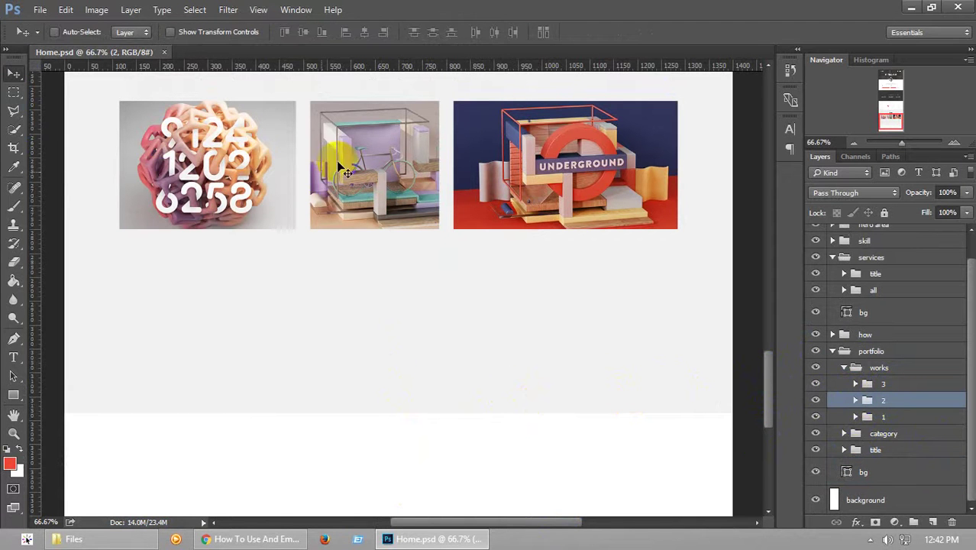
left_click_drag(364, 173, 151, 321)
key("ctrl+semicolon")
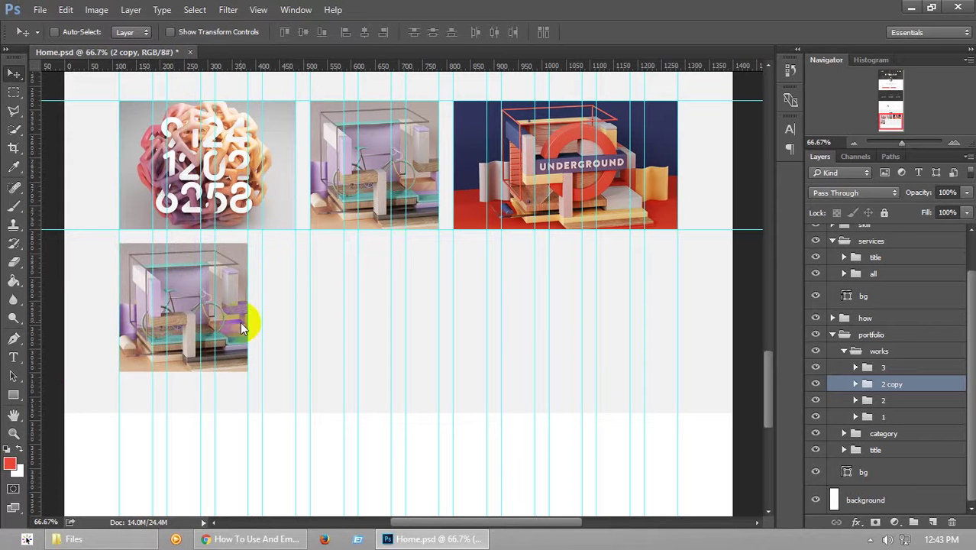
key("Down")
key("Down")
key("ctrl")
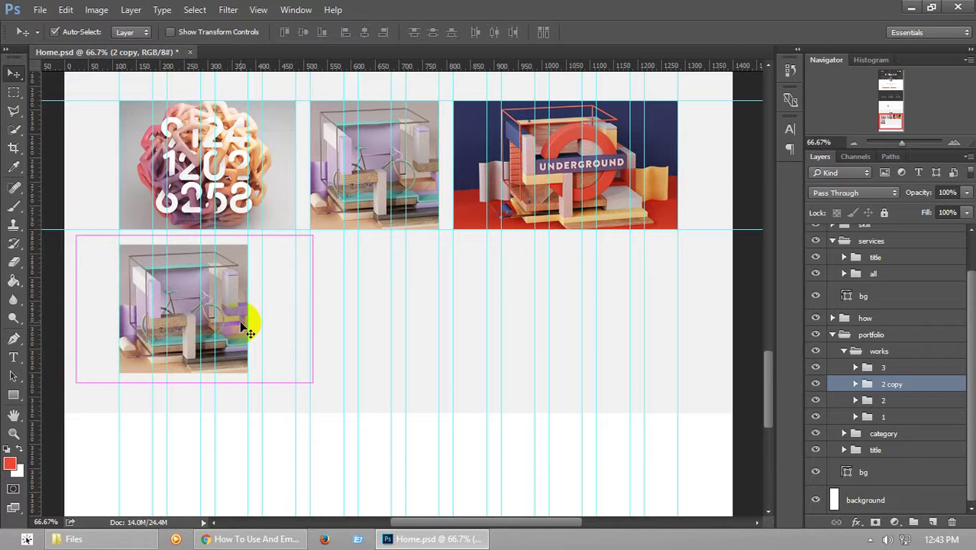
key("ctrl+semicolon")
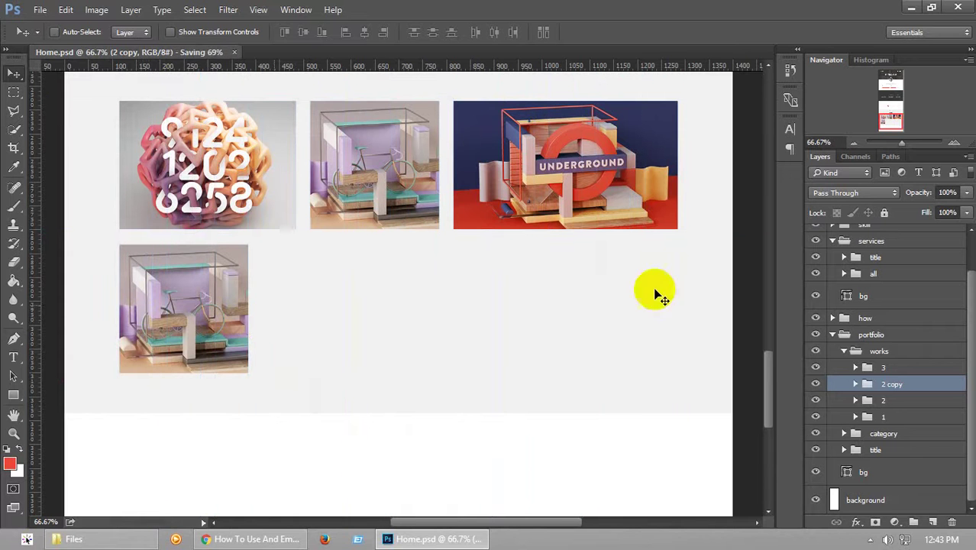
Move the copied group above group 3 and rename it as 4
mouse_move(891, 385)
left_mouse_down()
mouse_move(915, 378)
mouse_move(904, 349)
mouse_move(890, 369)
left_mouse_up()
double_click(891, 367)
type("4")
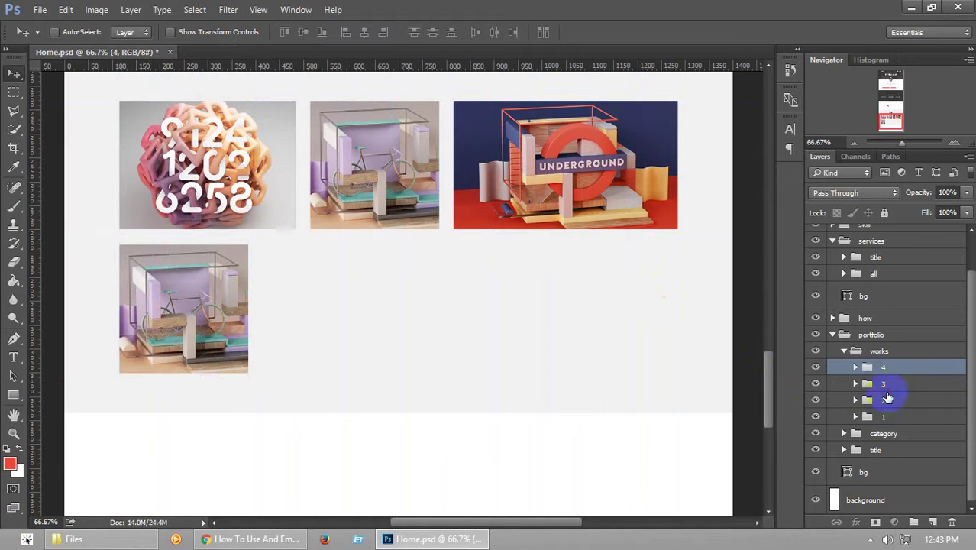
Duplicate work group 1 into the second row beside the copied bicycle image, aligning its right edge with the image above
left_click(891, 399)
left_click(892, 415)
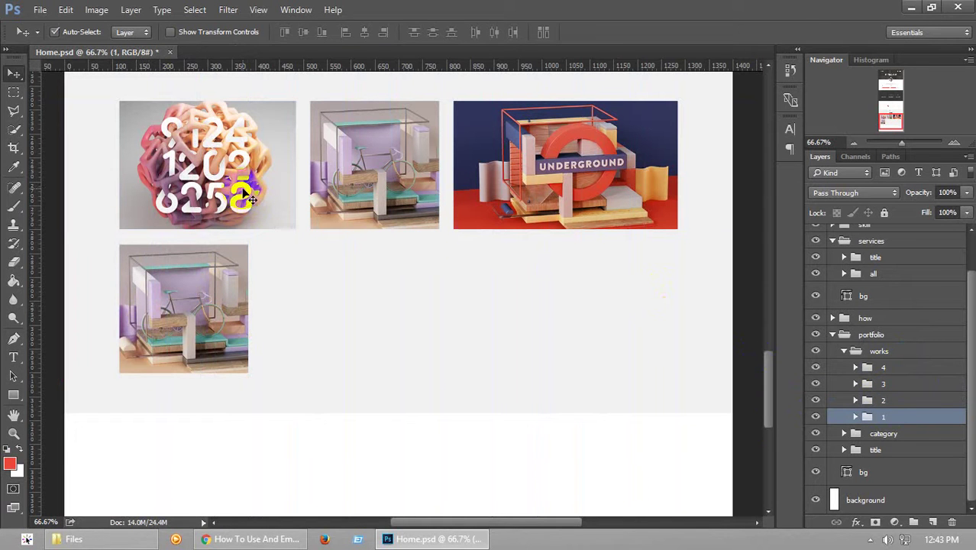
left_click_drag(246, 200, 411, 337)
key("ctrl+semicolon")
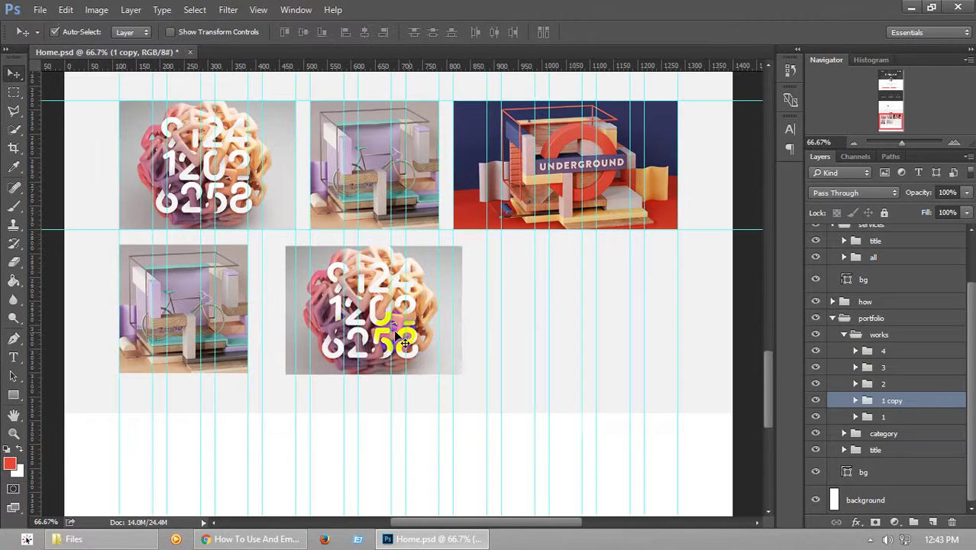
left_click_drag(330, 329, 304, 331)
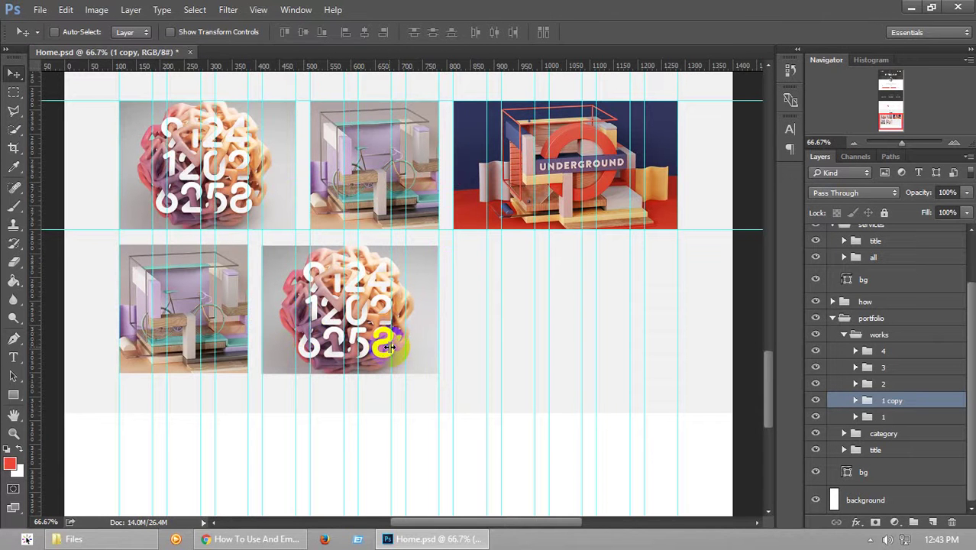
Save the document with the guides hidden, and move the copied group above group 4, renaming it as 5
key("ctrl")
key("ctrl+s")
key("ctrl+h")
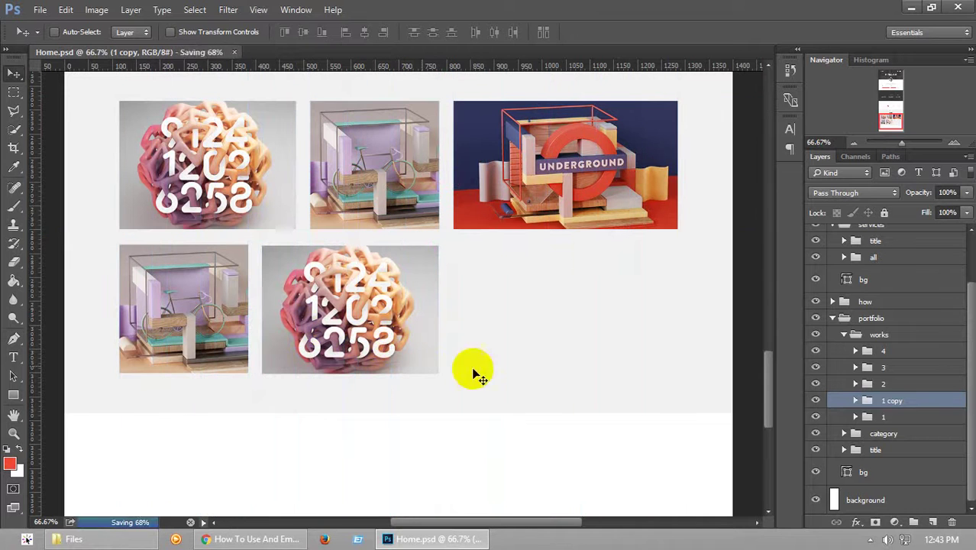
left_click_drag(890, 394, 895, 355)
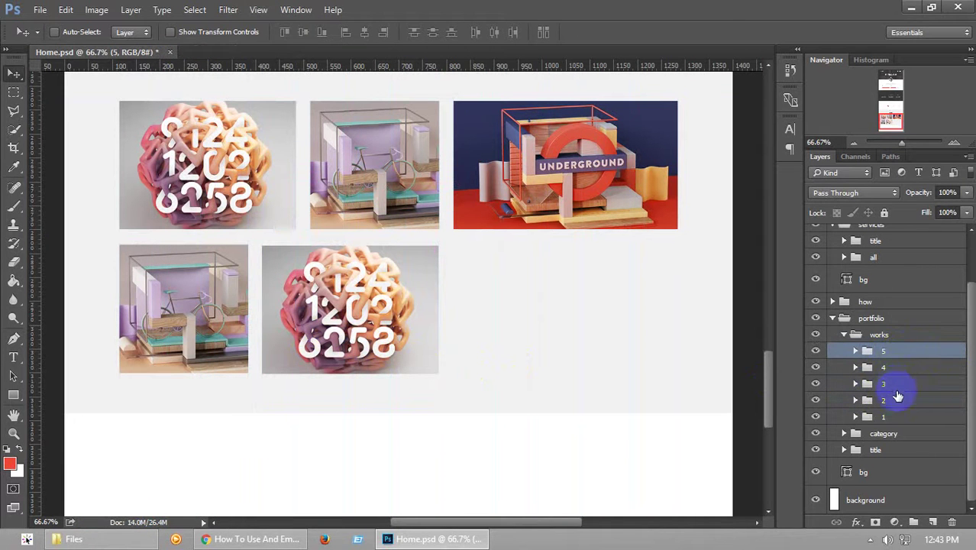
Rename work group 5 as 6
left_click(897, 386)
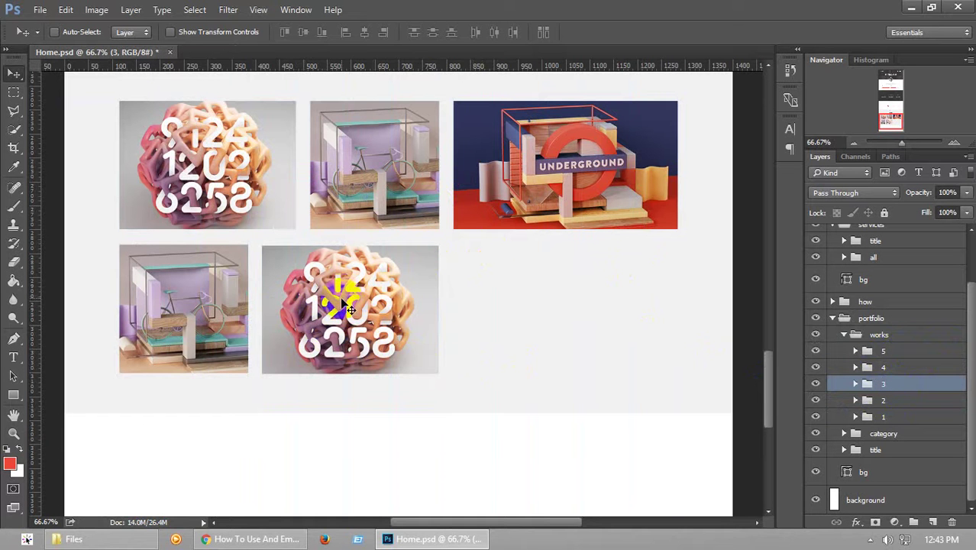
left_click_drag(337, 298, 883, 389)
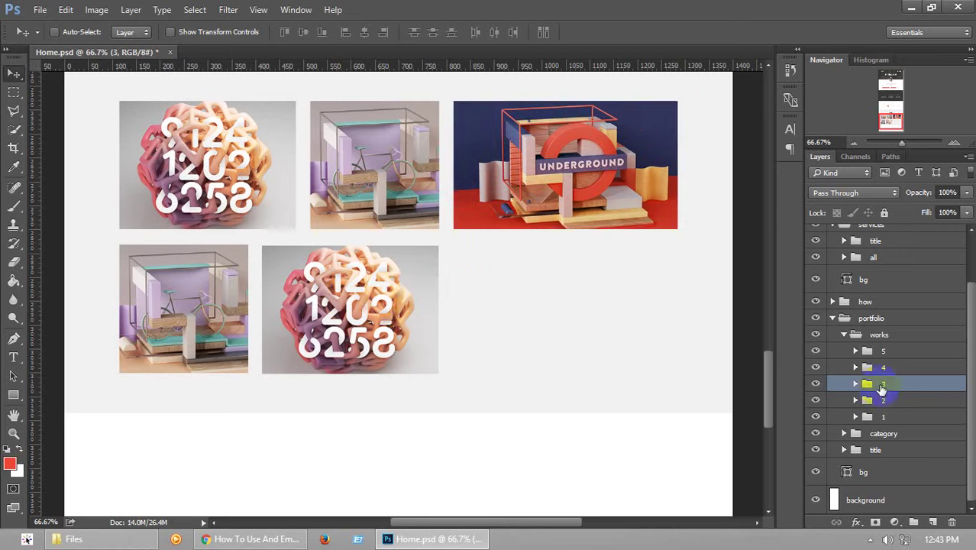
left_click(886, 353)
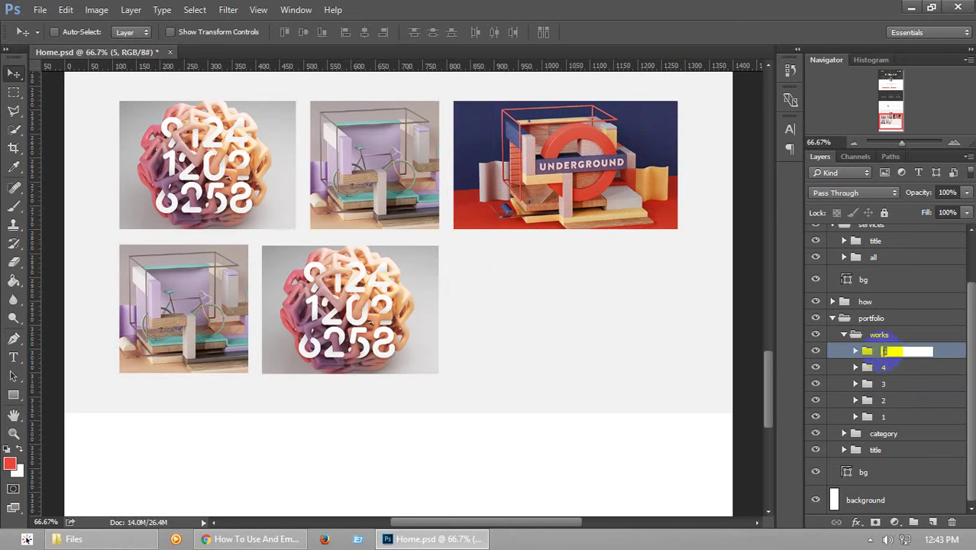
type("6")
Move group 6 horizontally to the end of the second row, aligning its right edge with the outer guide, and save with guides hidden
left_click(298, 327)
left_click_drag(342, 328, 580, 328)
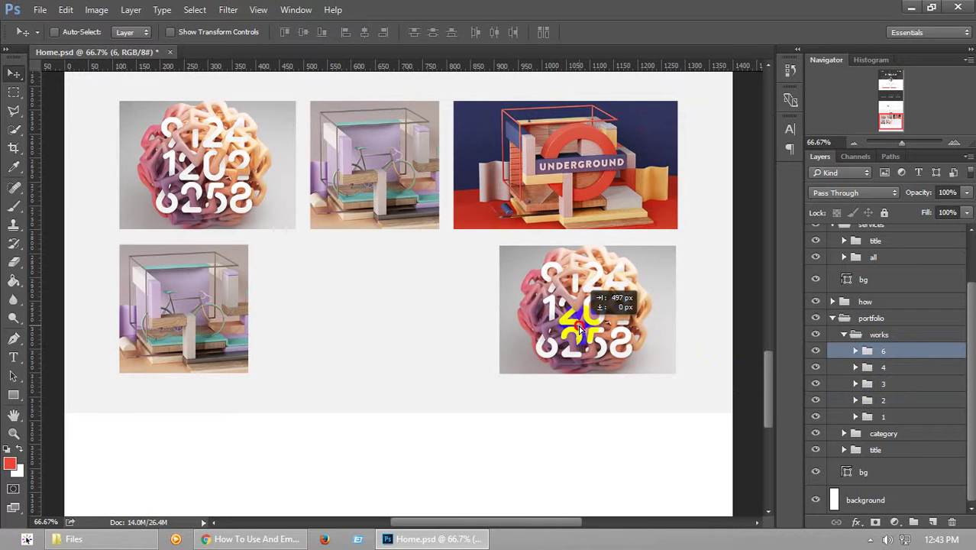
key("ctrl+semicolon")
key("Right")
key("Right")
key("Right")
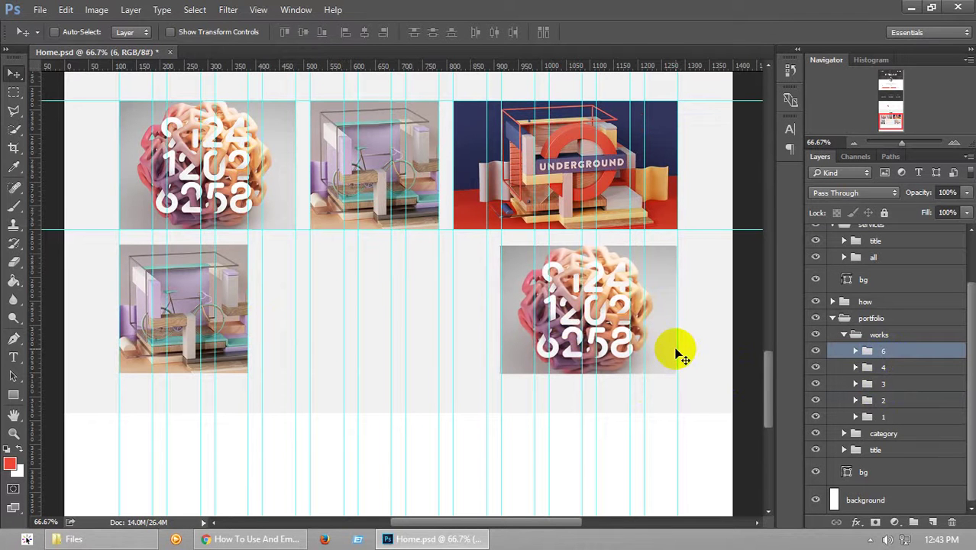
key("ctrl+s")
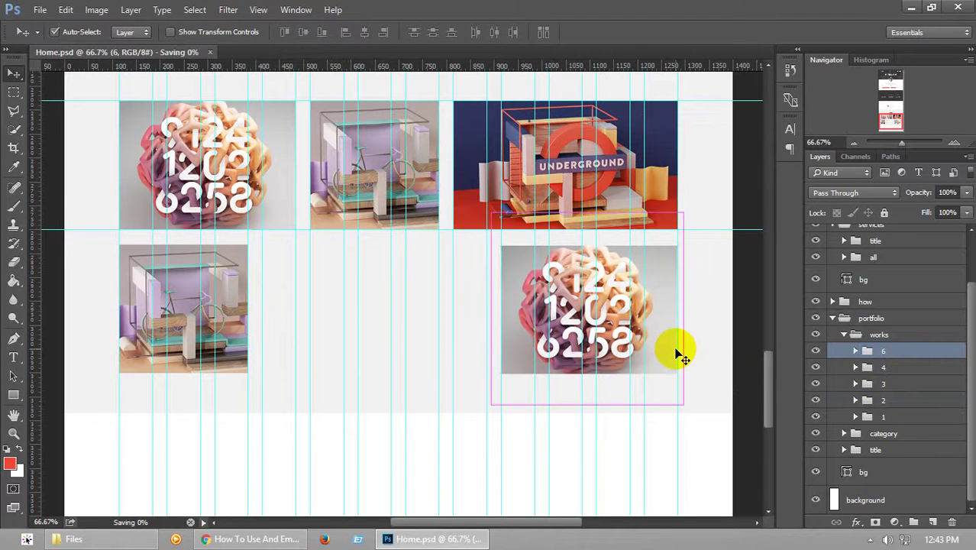
key("ctrl+semicolon")
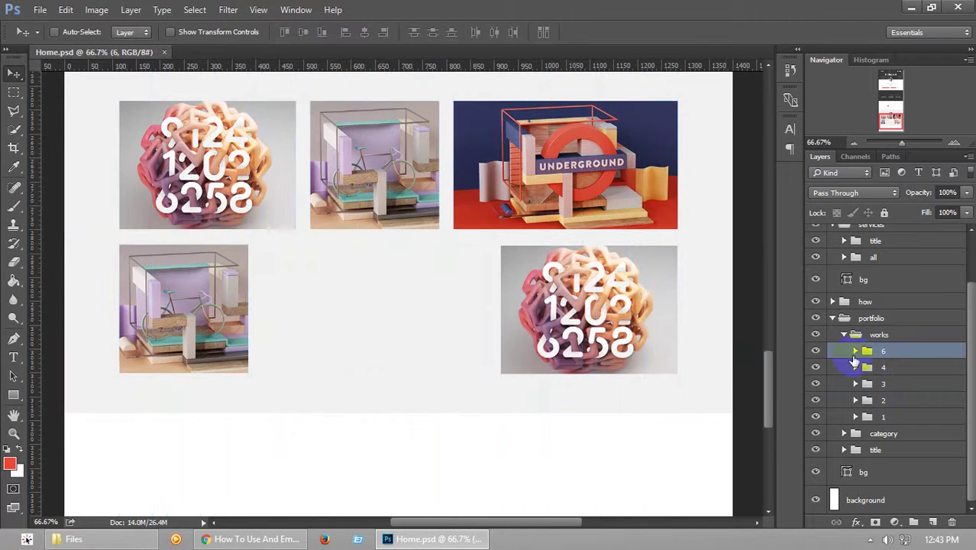
Duplicate work group 3 into the second-row gap between the bicycle and number-sculpture images, checking its alignment against the guides
left_click(894, 372)
left_click(898, 387)
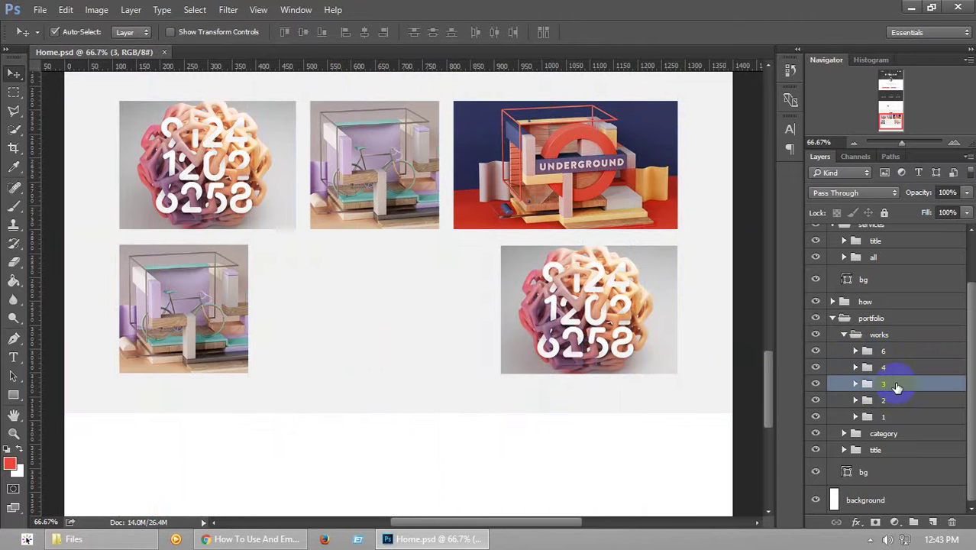
left_click_drag(582, 198, 390, 343)
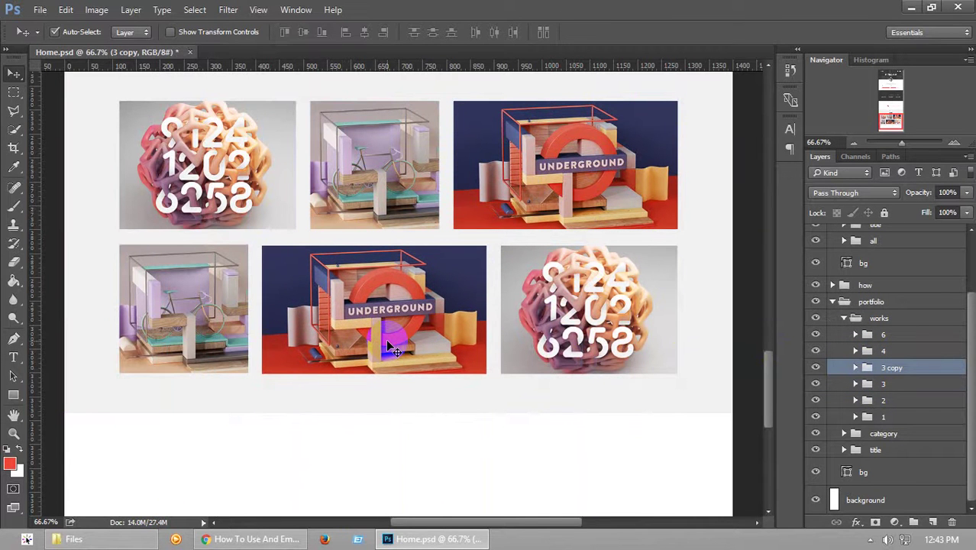
key("ctrl+semicolon")
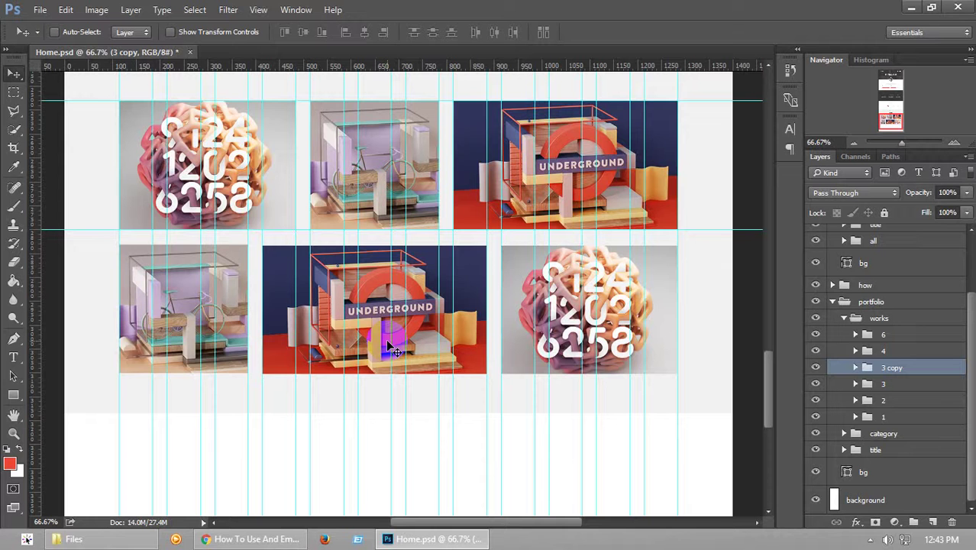
Save the document with the guides hidden, and move the copied group above group 4, renaming it as 5
key("ctrl+s")
key("ctrl+semicolon")
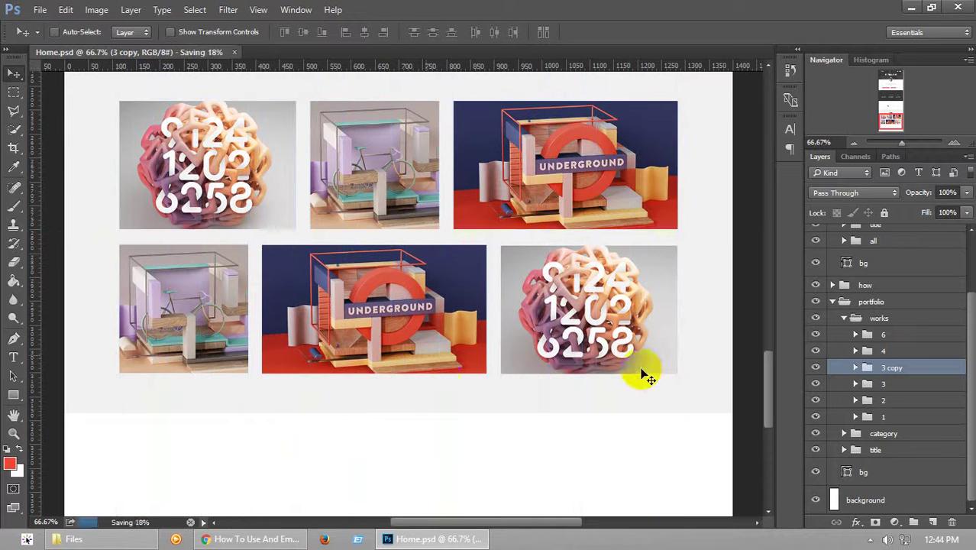
mouse_move(772, 410)
left_mouse_down()
mouse_move(773, 371)
mouse_move(769, 407)
left_mouse_up()
mouse_move(899, 369)
left_mouse_down()
mouse_move(898, 343)
mouse_move(894, 356)
left_mouse_up()
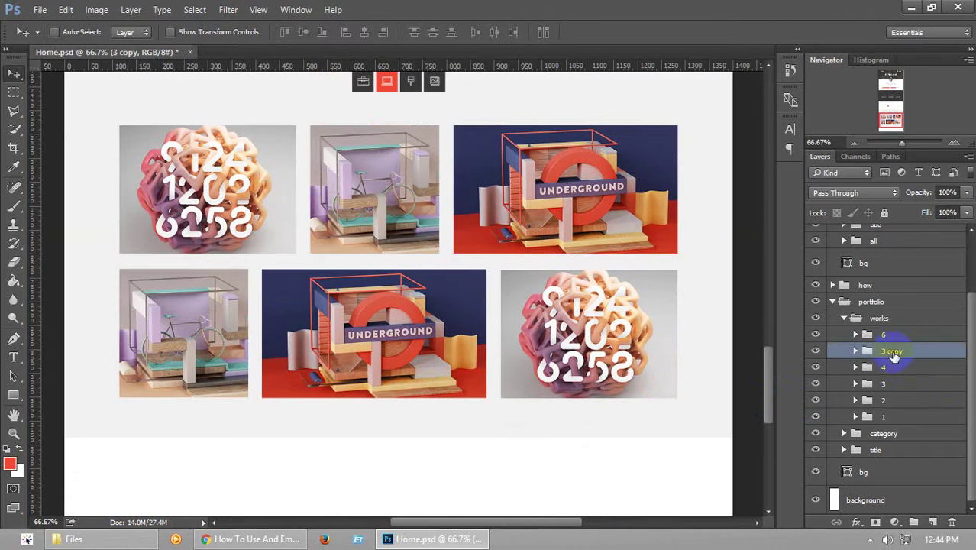
Shorten the portfolio bg shape to 852 px high so it ends at the second row's lower edge, and save
left_click(890, 470)
key("ctrl+t")
left_click_drag(393, 419, 394, 397)
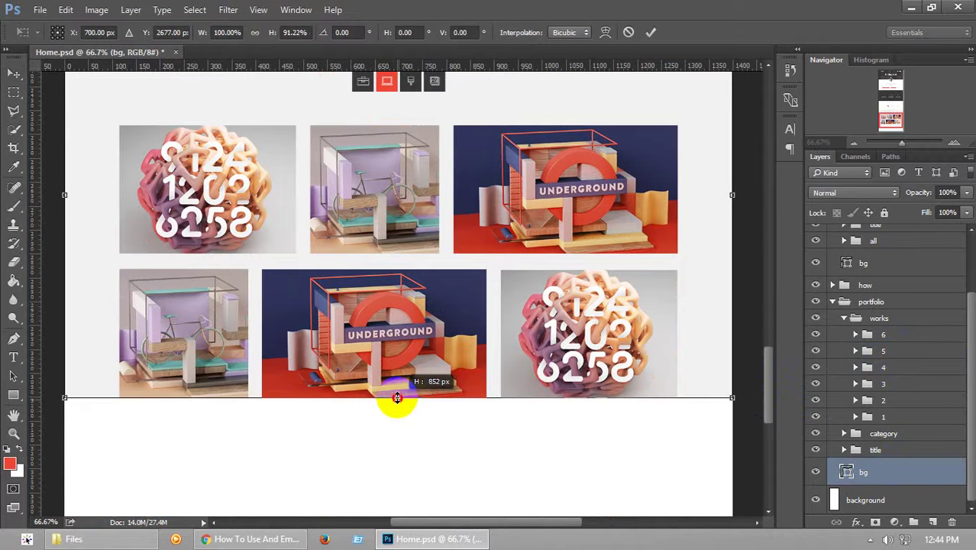
key("Return")
key("ctrl+s")
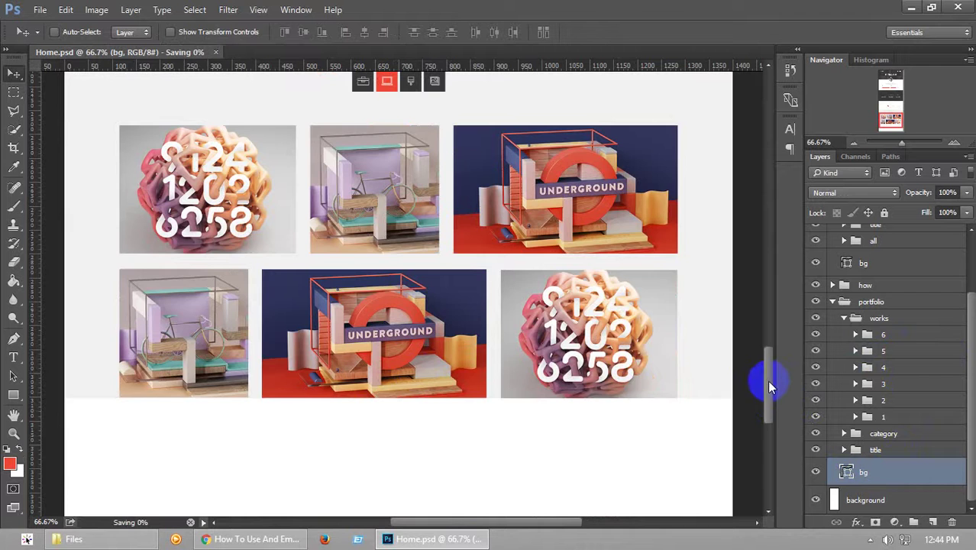
Extend the portfolio bg shape about 80 px below the second row of images, and save
left_click_drag(767, 381, 771, 401)
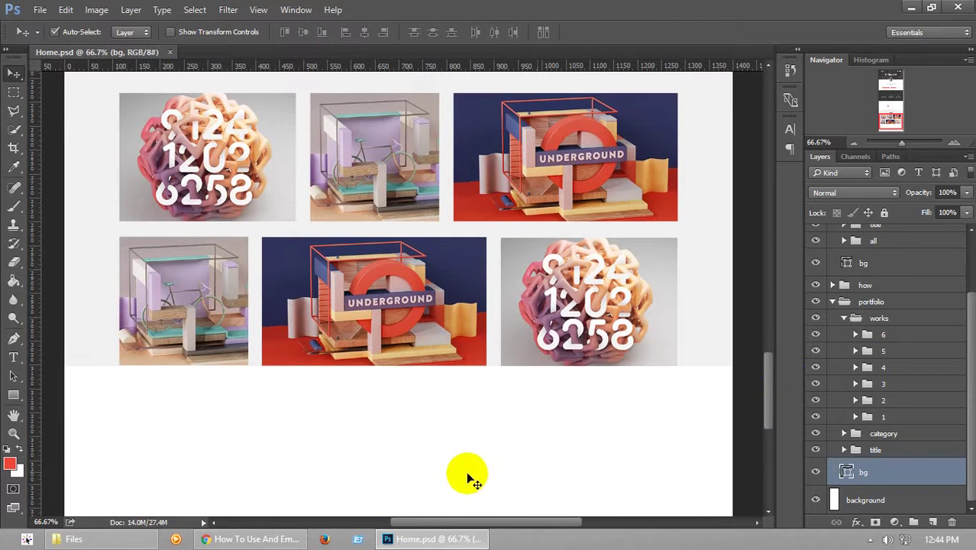
key("ctrl+t")
left_click_drag(402, 365, 398, 416)
key("Return")
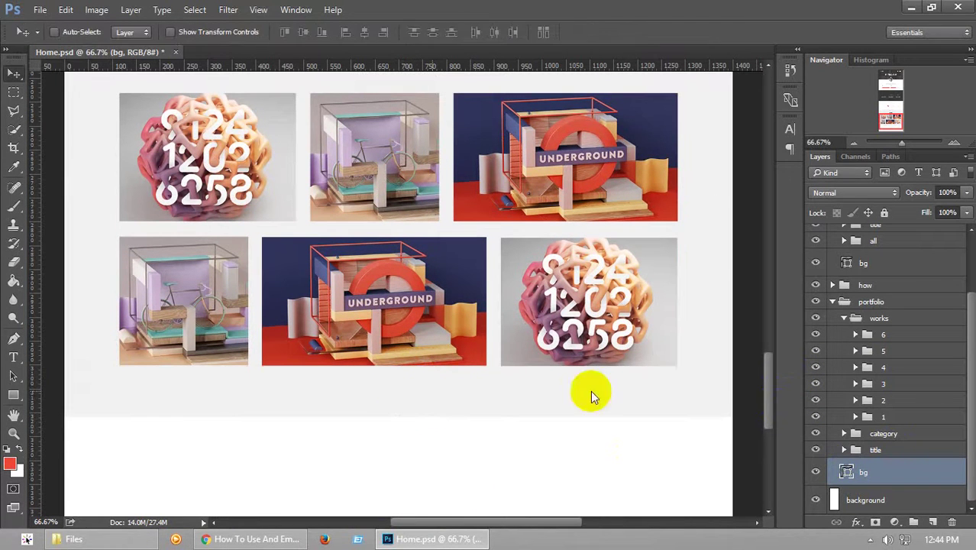
key("ctrl+s")
Set the portfolio bg shape's fill color to #f4f4f4
mouse_move(773, 388)
left_mouse_down()
mouse_move(774, 371)
mouse_move(769, 388)
left_mouse_up()
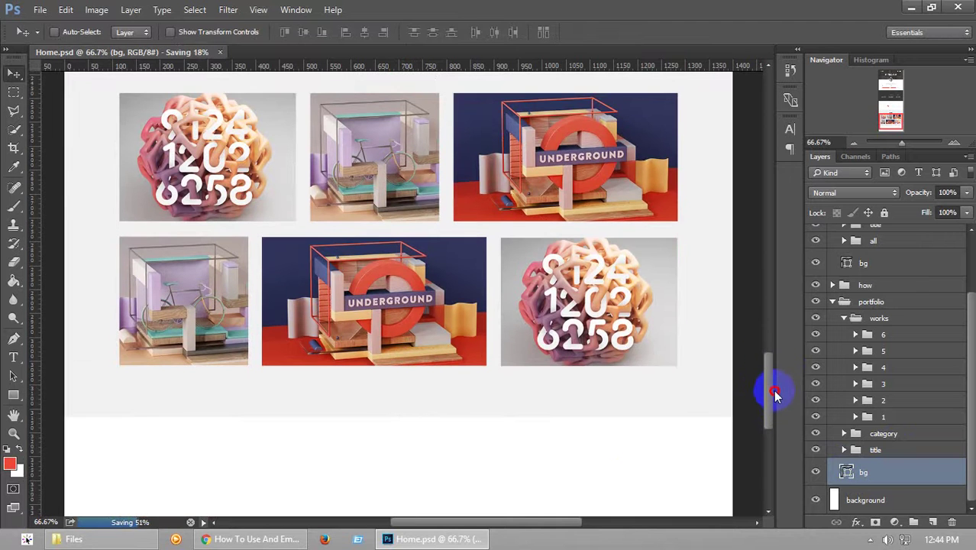
double_click(846, 472)
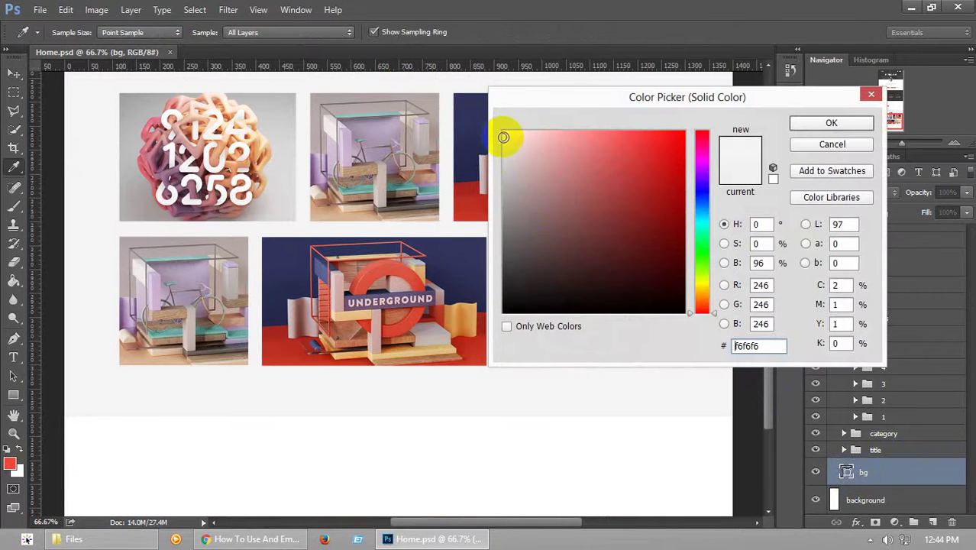
left_click(808, 125)
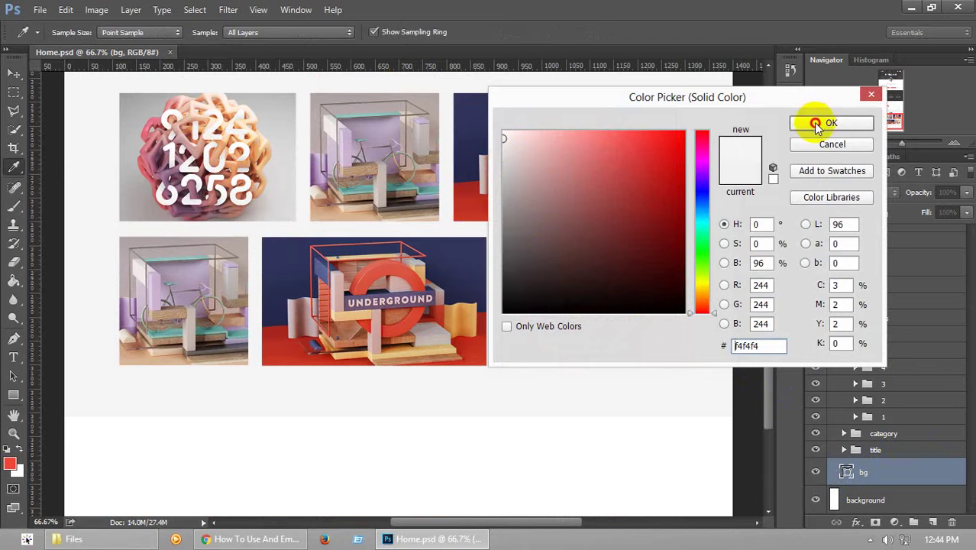
Examine the second row of images up close, ending at 100% zoom
left_click(947, 143)
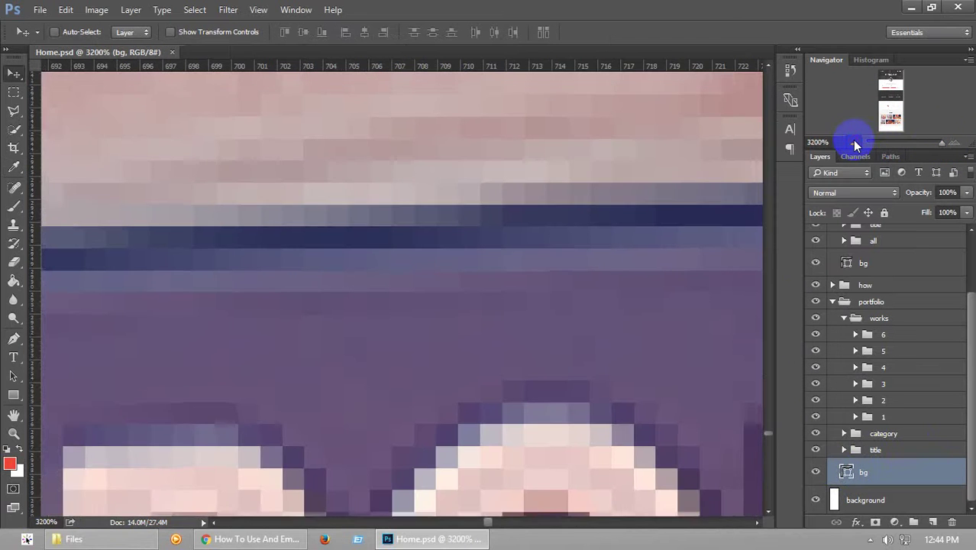
left_click(854, 142)
left_click(854, 142)
left_click(854, 143)
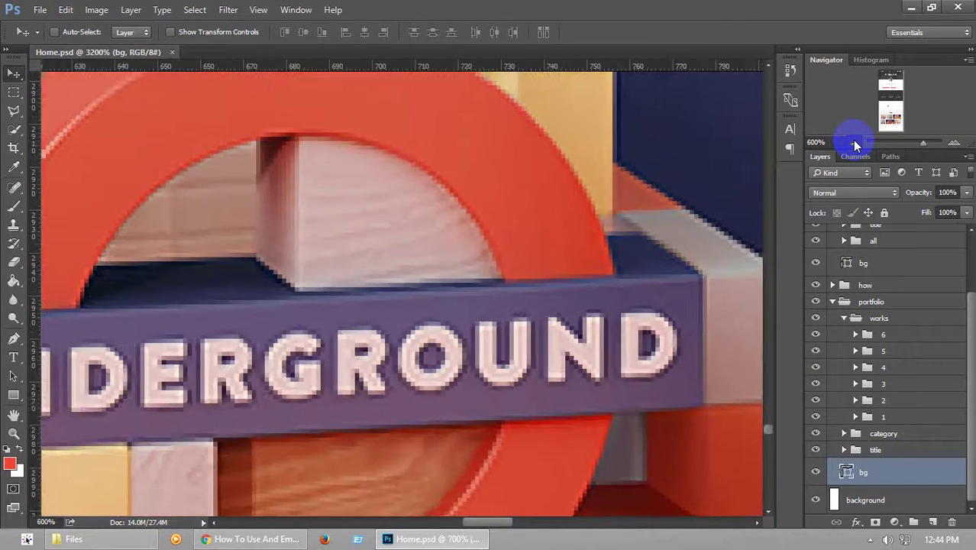
left_click(854, 143)
left_click(853, 143)
left_click(854, 142)
left_click(854, 143)
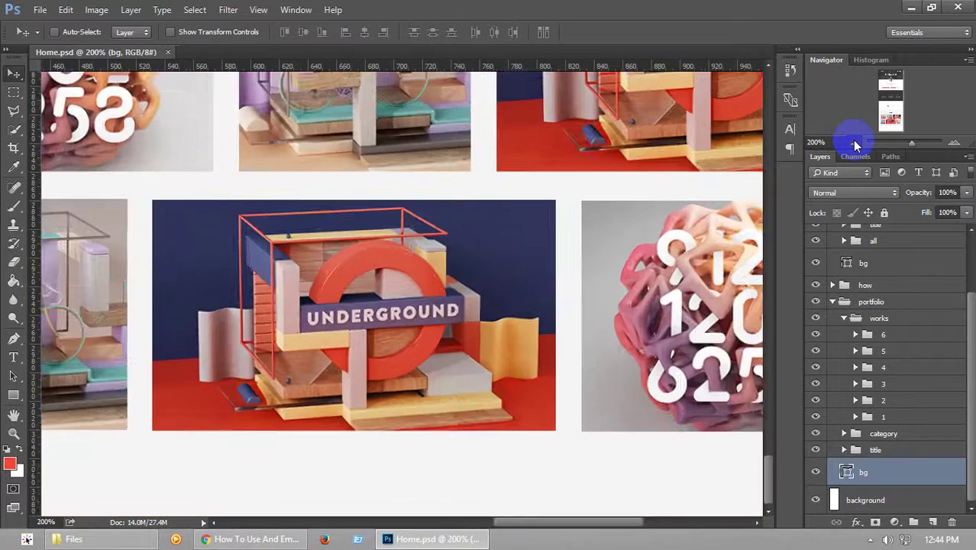
mouse_move(890, 121)
left_mouse_down()
mouse_move(880, 112)
mouse_move(886, 130)
mouse_move(886, 114)
mouse_move(890, 122)
left_mouse_up()
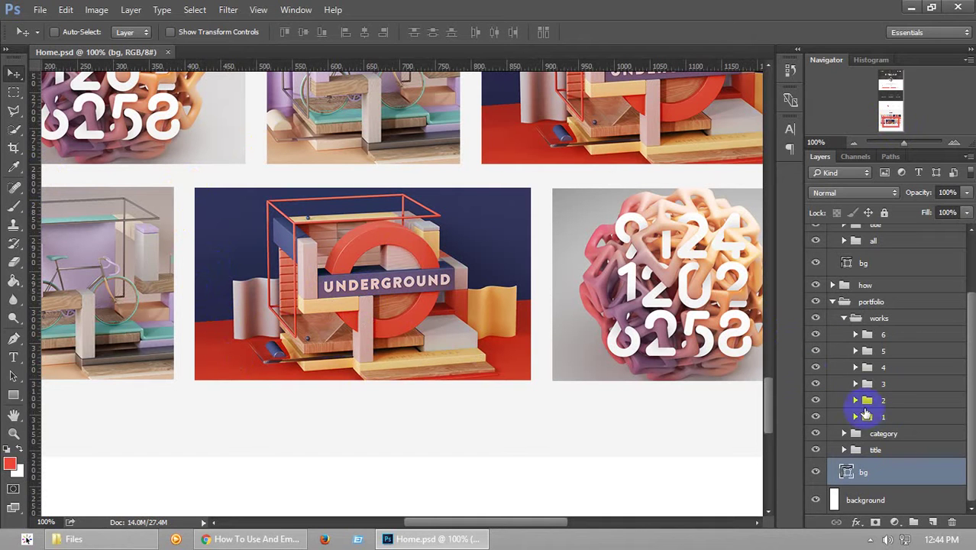
Show the guides, nudge work group 5 one pixel right so its left edge meets the guide, and save
left_click(855, 350)
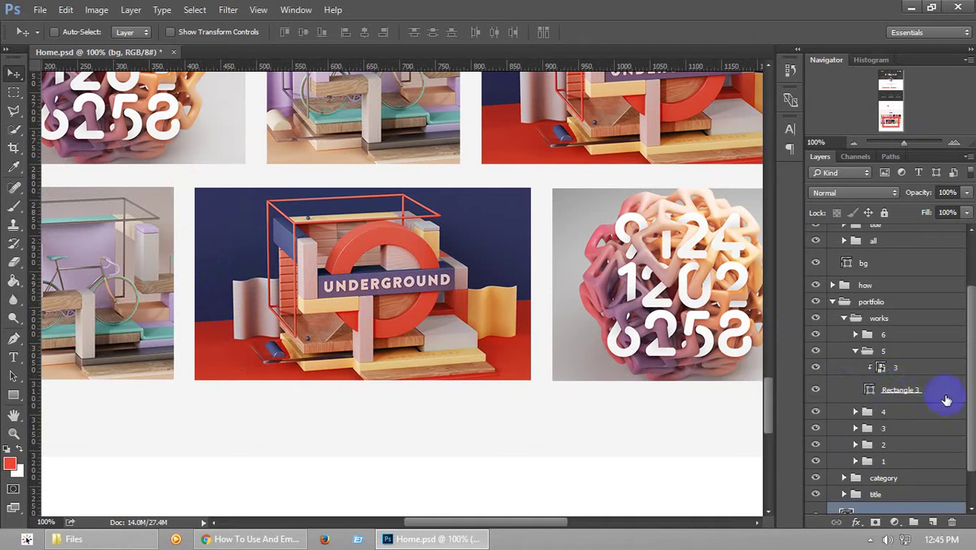
left_click(940, 394)
left_click(871, 368)
left_click(13, 395)
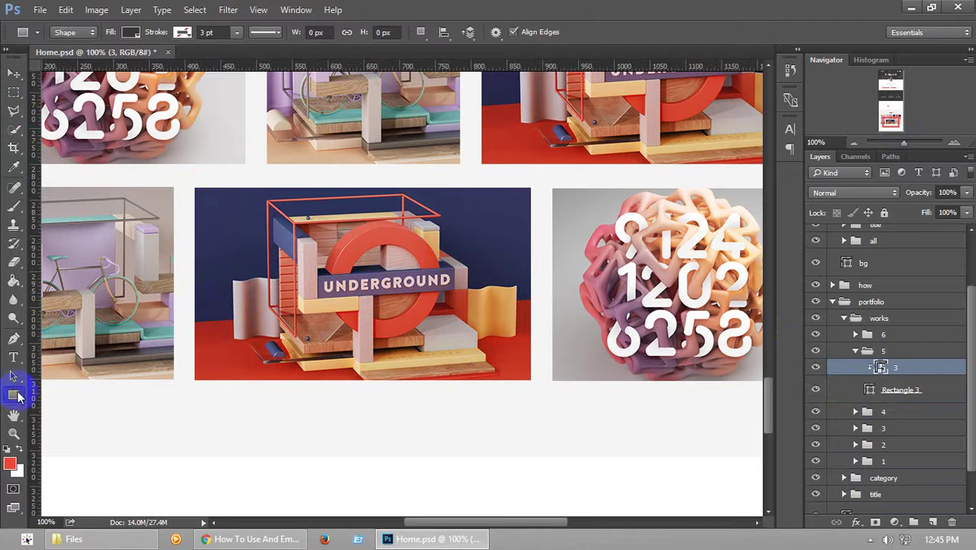
key("ctrl+semicolon")
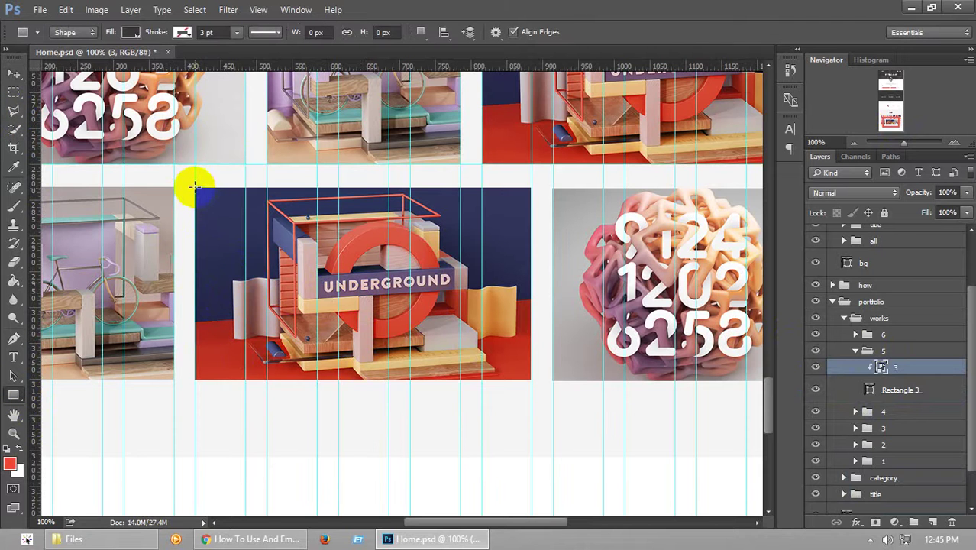
left_click(856, 351)
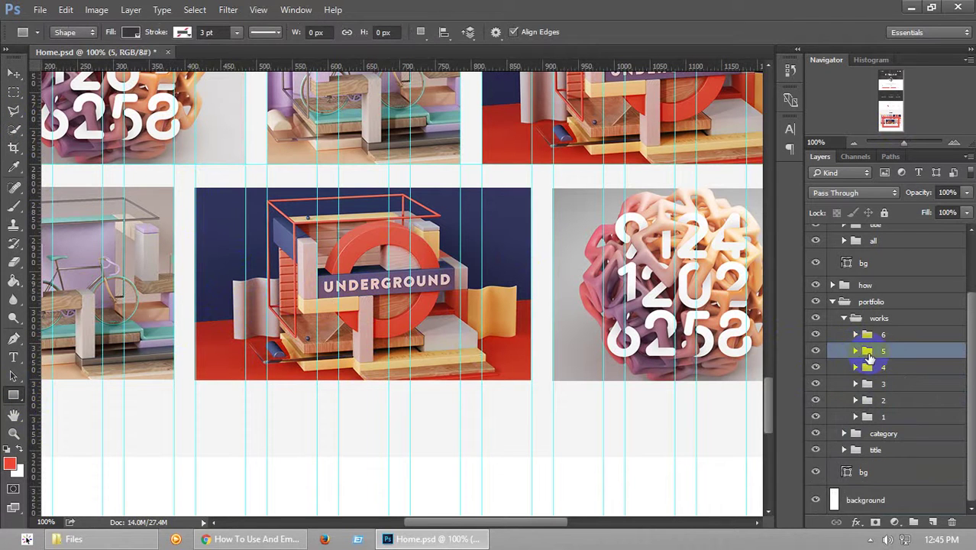
key("v")
key("Right")
key("ctrl+s")
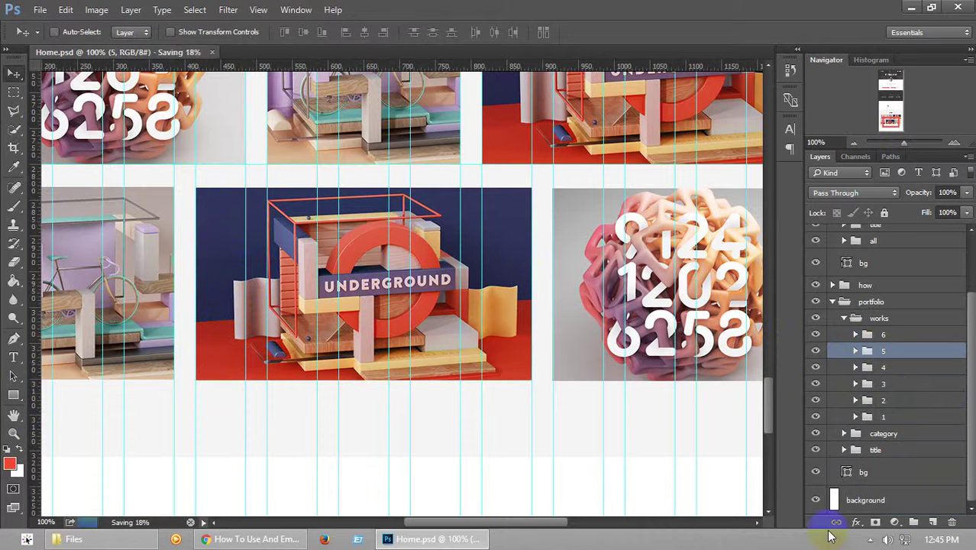
Draw a 470 × 270 px dark rectangle covering the second-row Underground image
left_click(13, 395)
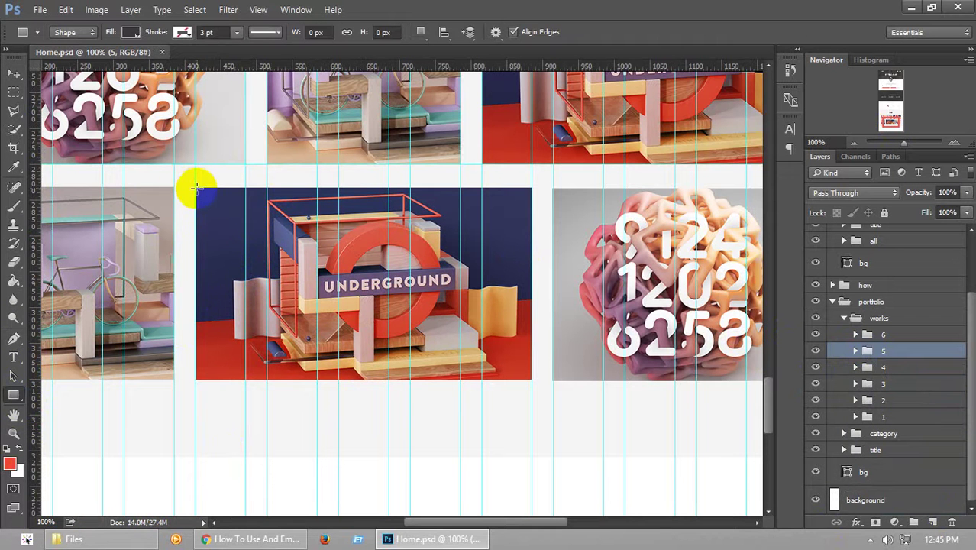
left_click_drag(196, 187, 527, 380)
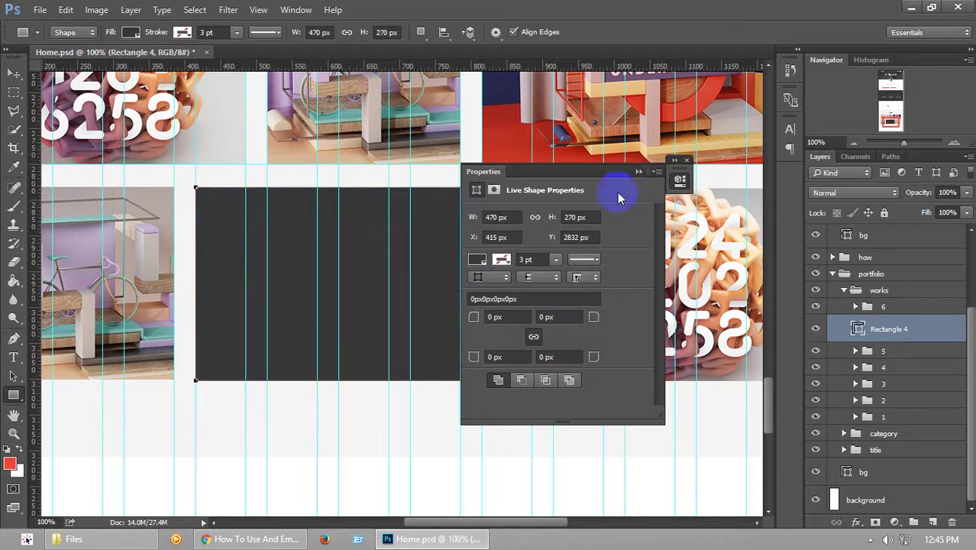
double_click(631, 174)
left_click(13, 72)
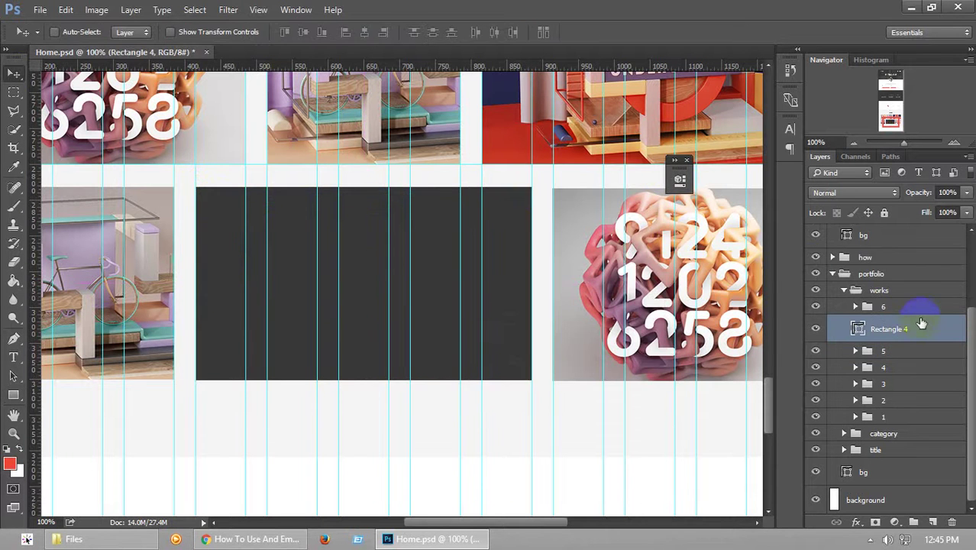
Move the new rectangle layer into work group 5, above the clipped image, and select it there
left_click_drag(902, 328, 866, 350)
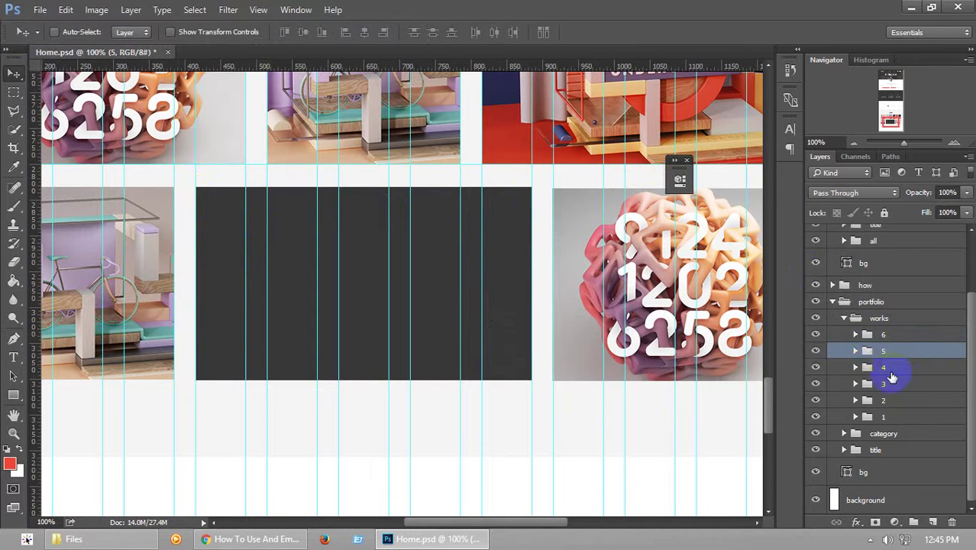
left_click_drag(895, 417, 913, 351)
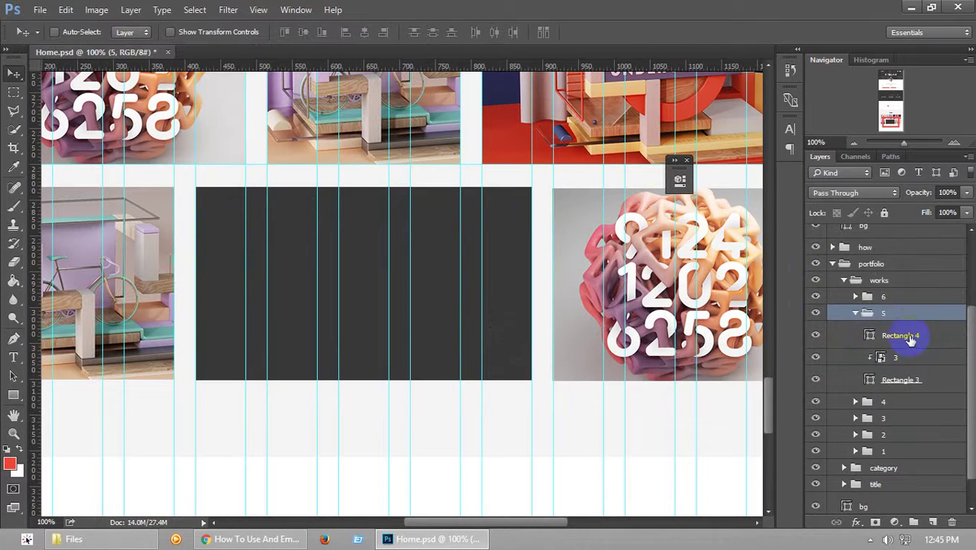
left_click(910, 337)
Set the dark overlay rectangle's fill to 90%, save the document, and hide the guides
left_click(816, 335)
left_click(816, 334)
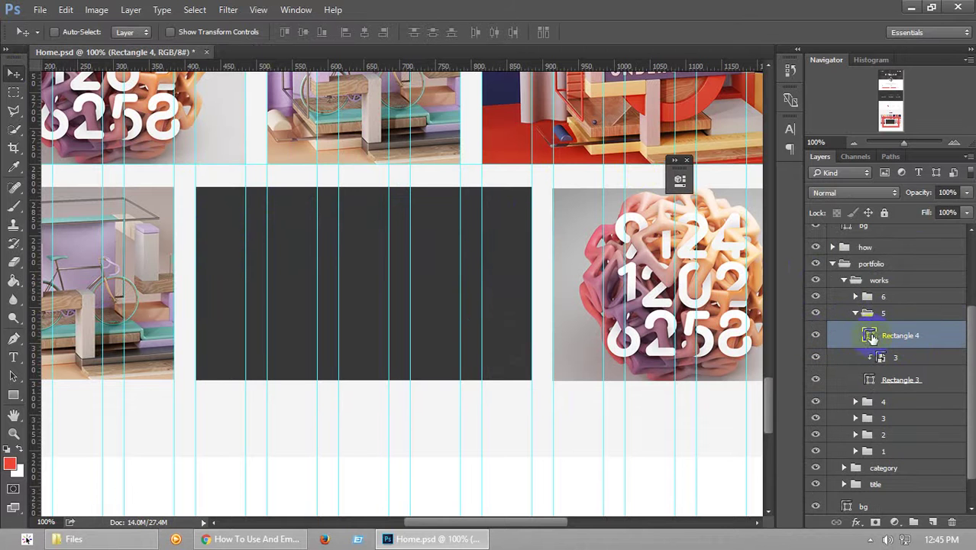
left_click(966, 213)
mouse_move(961, 227)
left_mouse_down()
mouse_move(925, 230)
mouse_move(962, 230)
left_mouse_up()
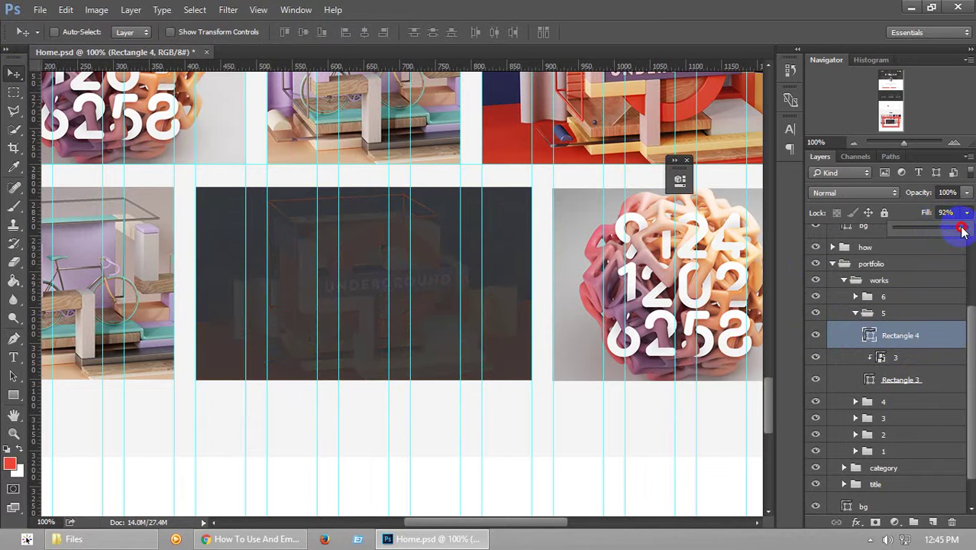
key("ctrl+s")
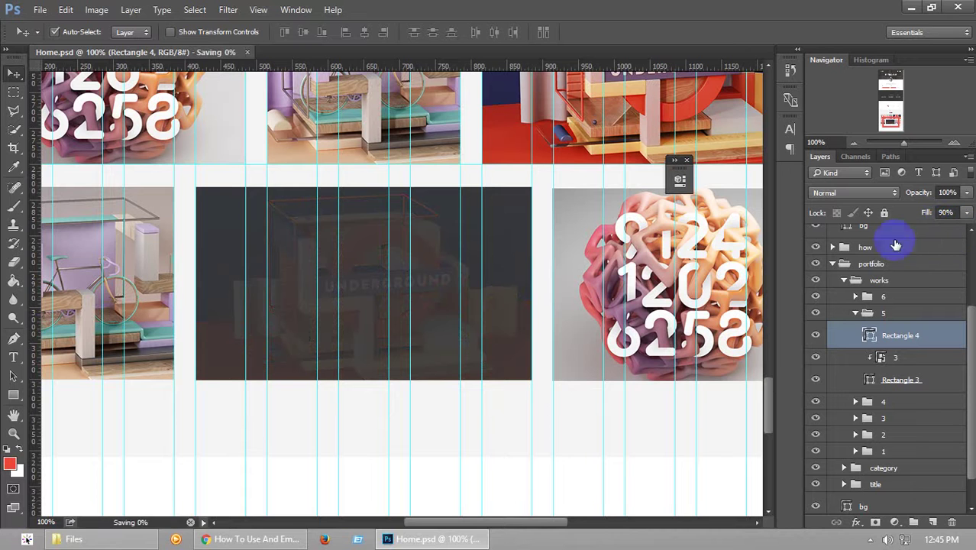
key("ctrl+h")
left_click_drag(890, 122, 889, 117)
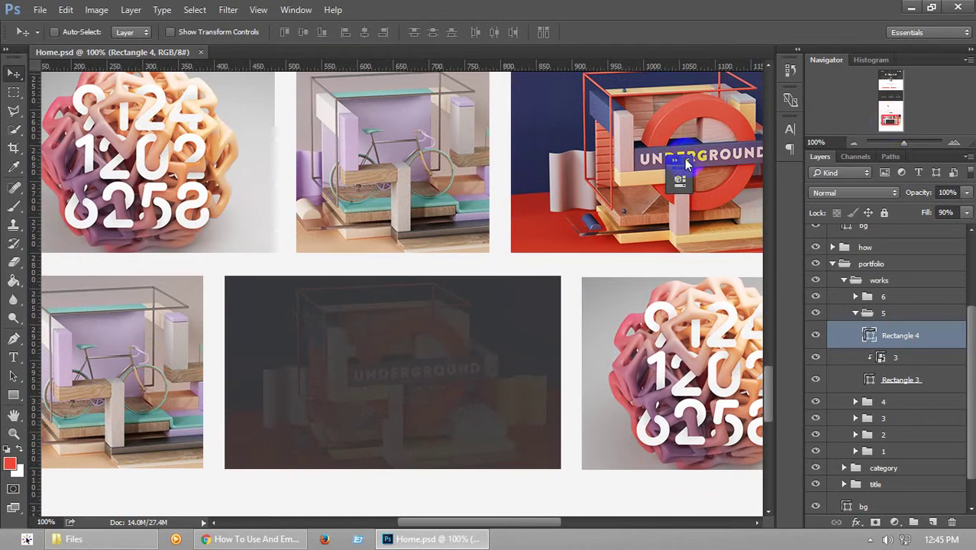
left_click(686, 160)
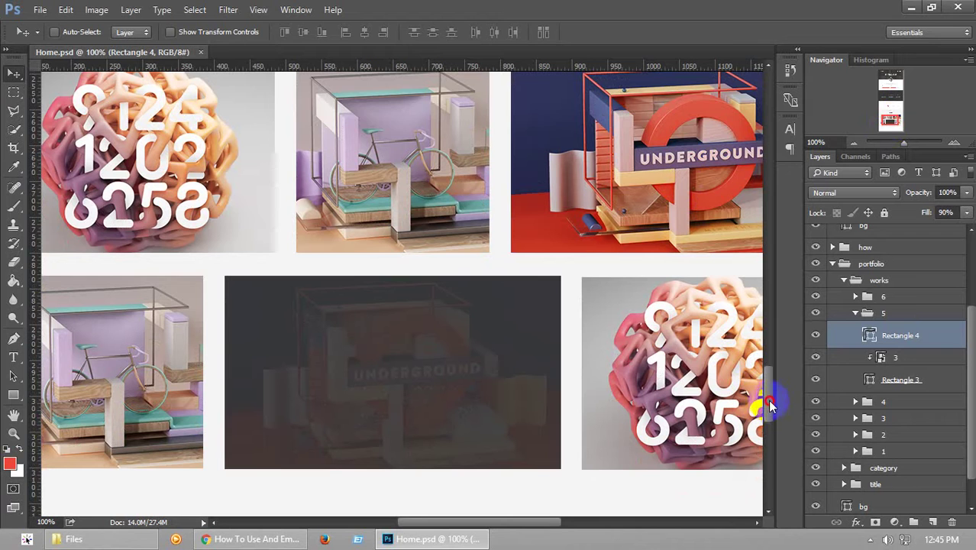
Show the guides and draw a 300 × 36 px rectangle along the bottom edge of the dark overlay
left_click_drag(762, 403, 766, 414)
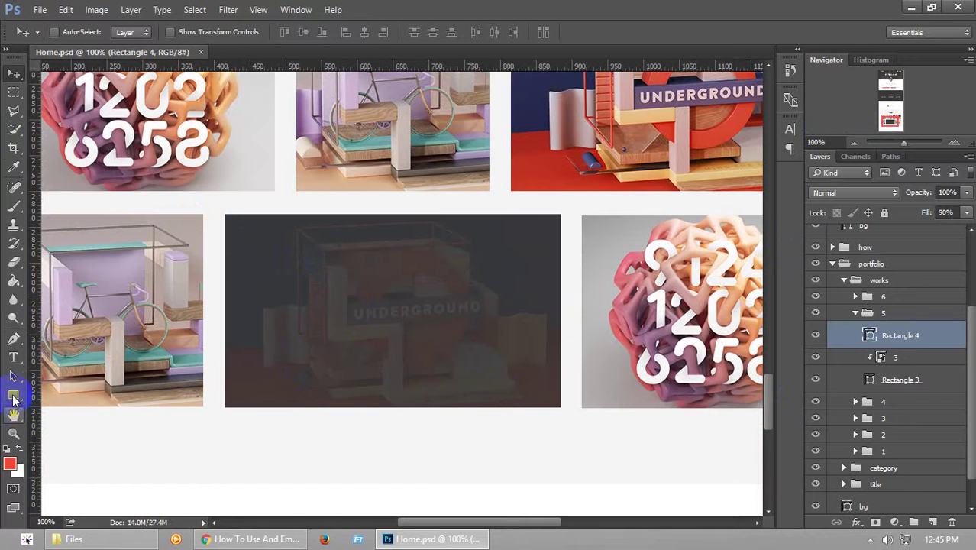
left_click(13, 396)
key("ctrl+semicolon")
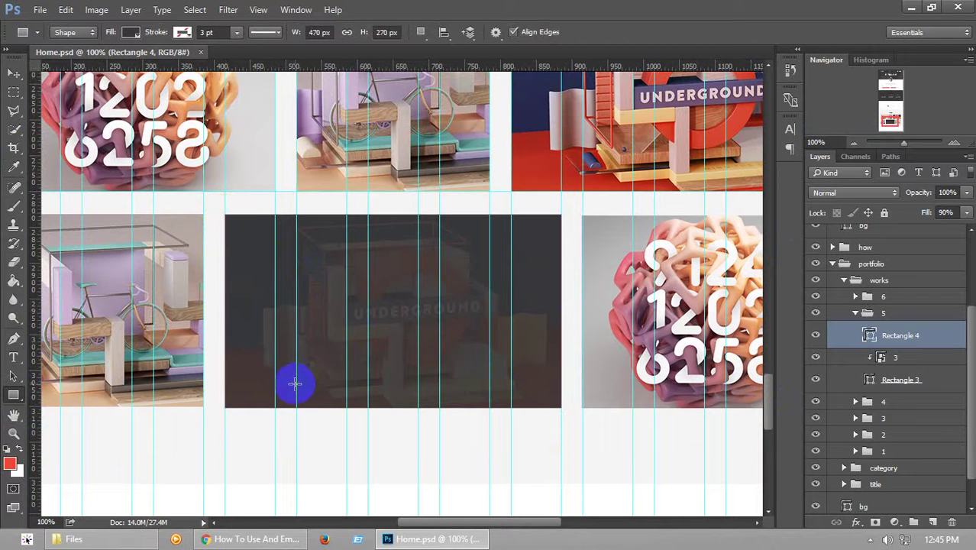
left_click_drag(296, 381, 507, 404)
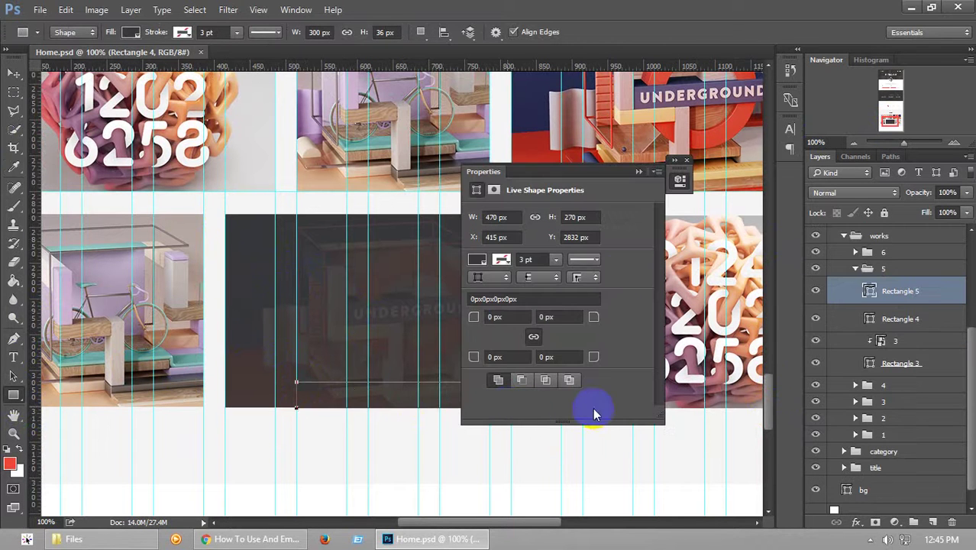
left_click(646, 182)
Recolour the new bar to red ed4836 and save the document
double_click(869, 290)
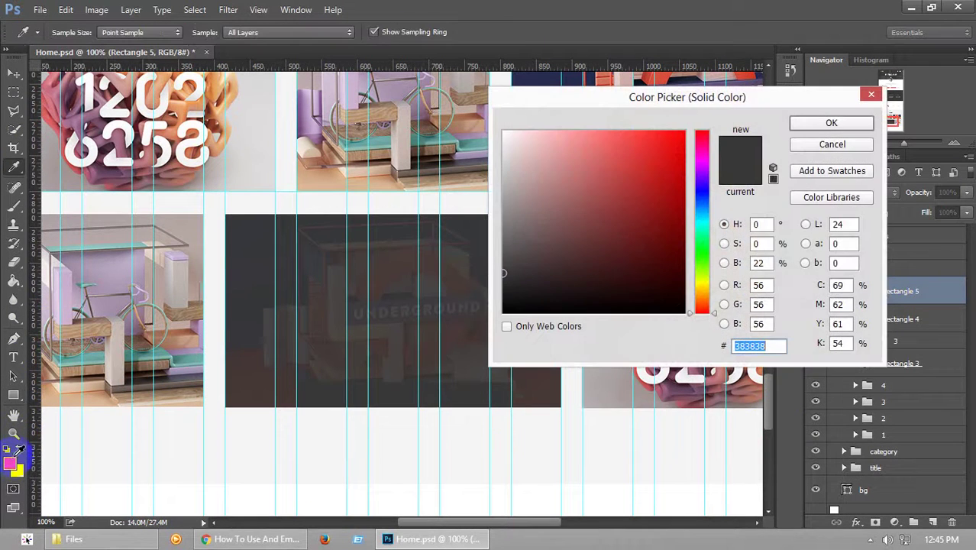
left_click(246, 371)
left_click(830, 123)
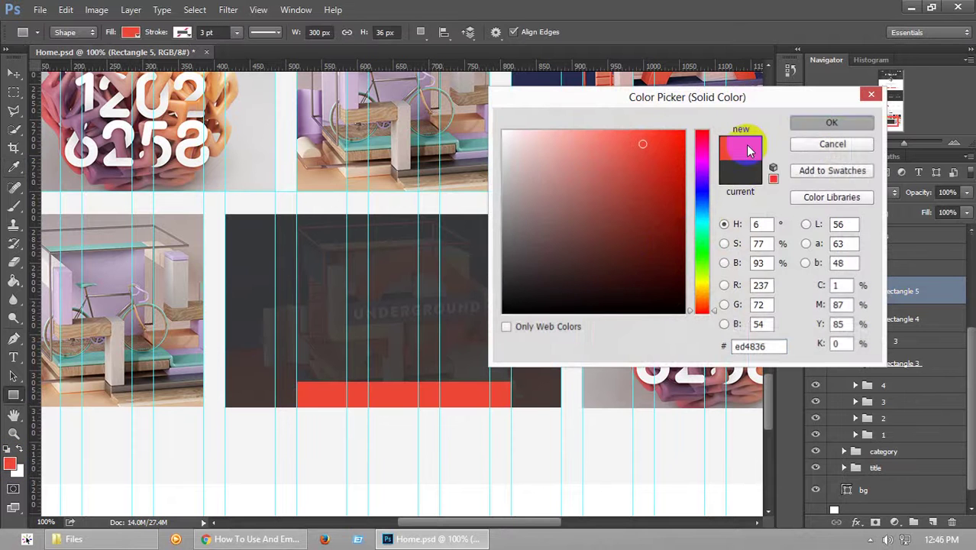
left_click(13, 74)
key("ctrl+s")
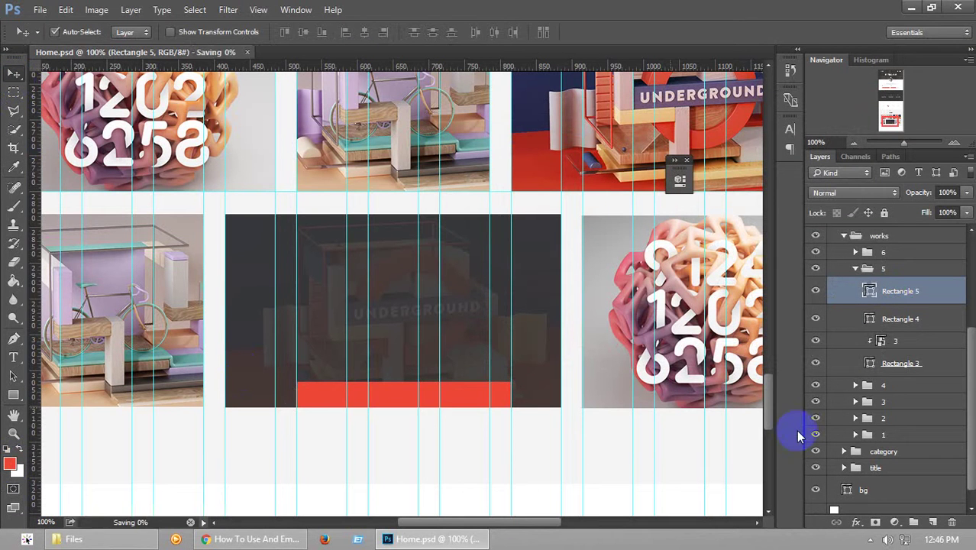
Centre the red bar horizontally on the image's base shape, Rectangle 3, and hide the guides
key("ctrl+semicolon")
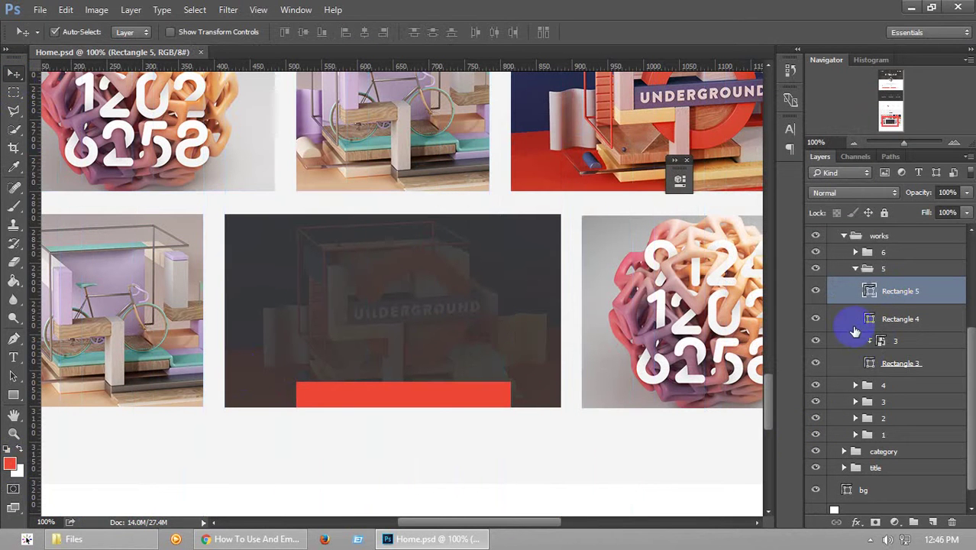
key("ctrl+semicolon")
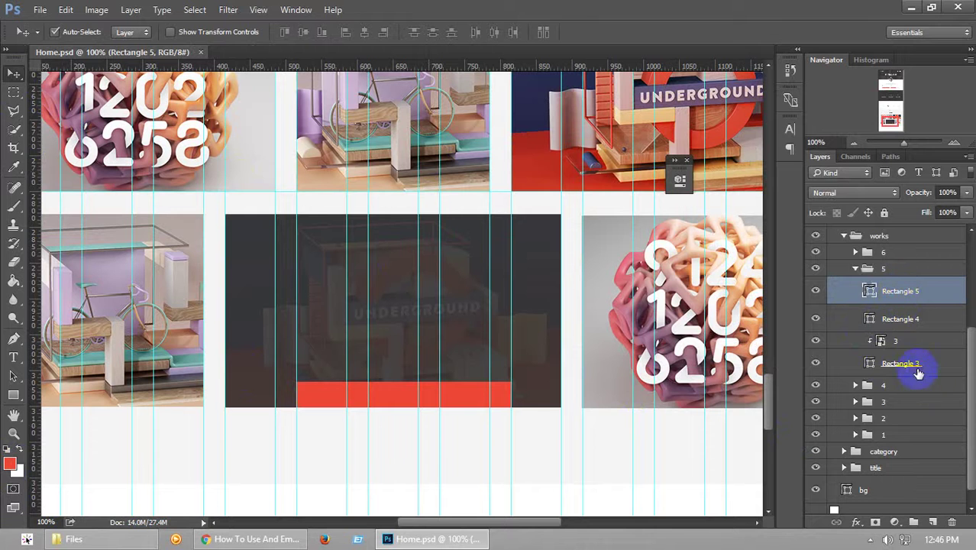
left_click(916, 368, "ctrl")
left_click(365, 32)
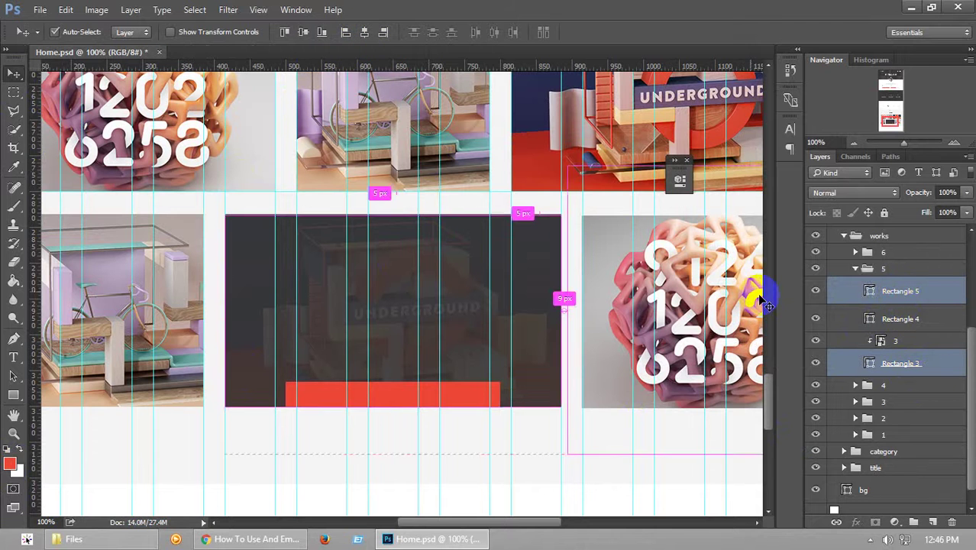
key("ctrl+semicolon")
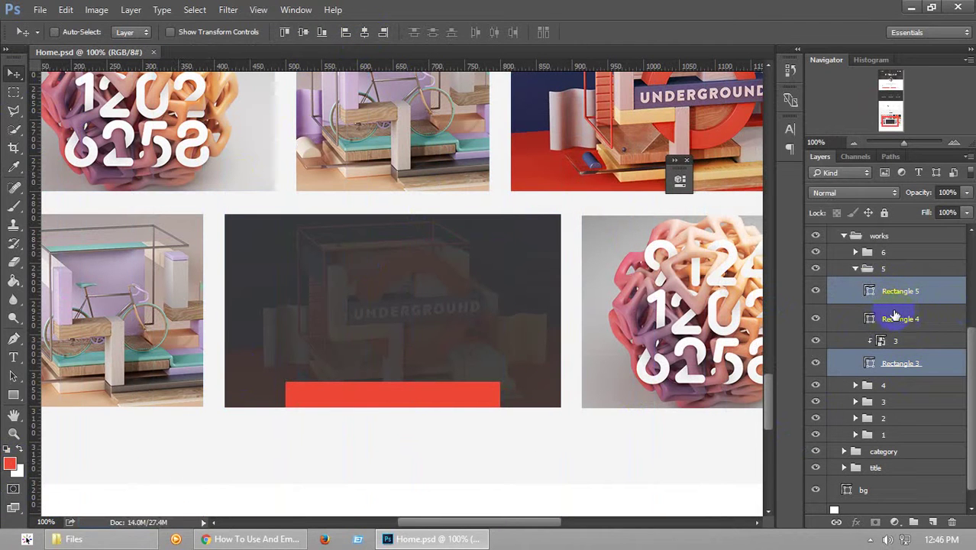
Rename the Rectangle 3 base layer in work group 5 as bg
double_click(895, 315)
left_click(894, 362)
double_click(897, 363)
type("bg")
key("Return")
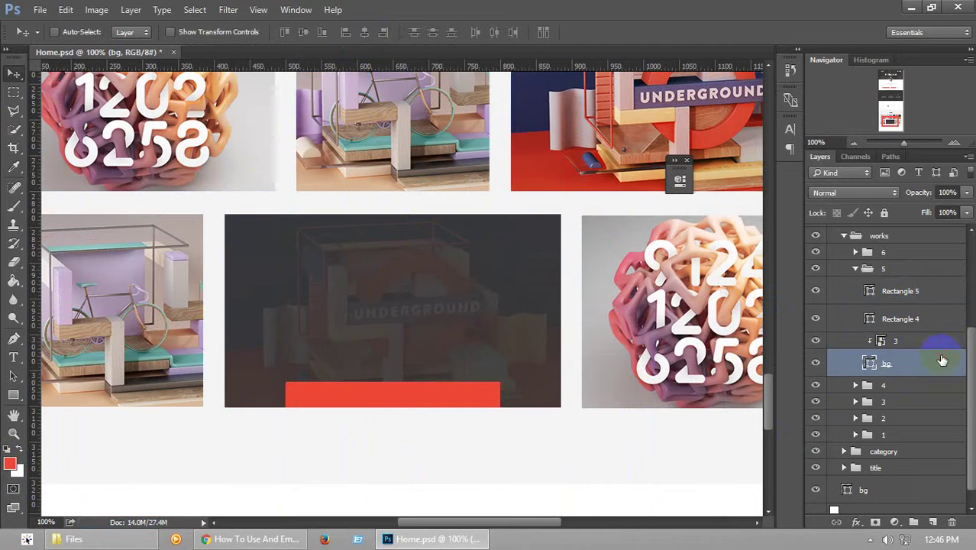
Group the dark overlay and red bar layers into a new group named hover
left_click_drag(942, 360, 905, 329)
left_click(911, 341, "shift")
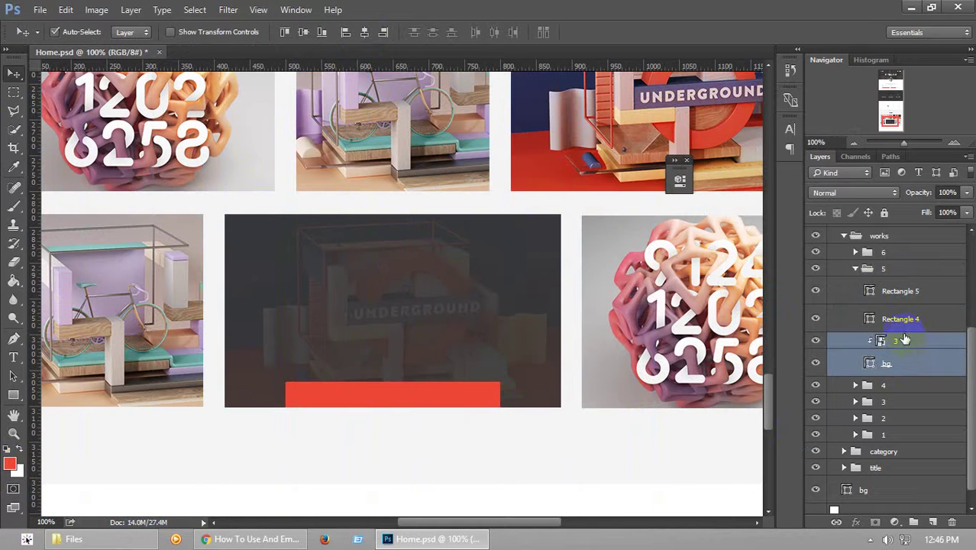
left_click(905, 318)
left_click(905, 291, "shift")
key("ctrl+g")
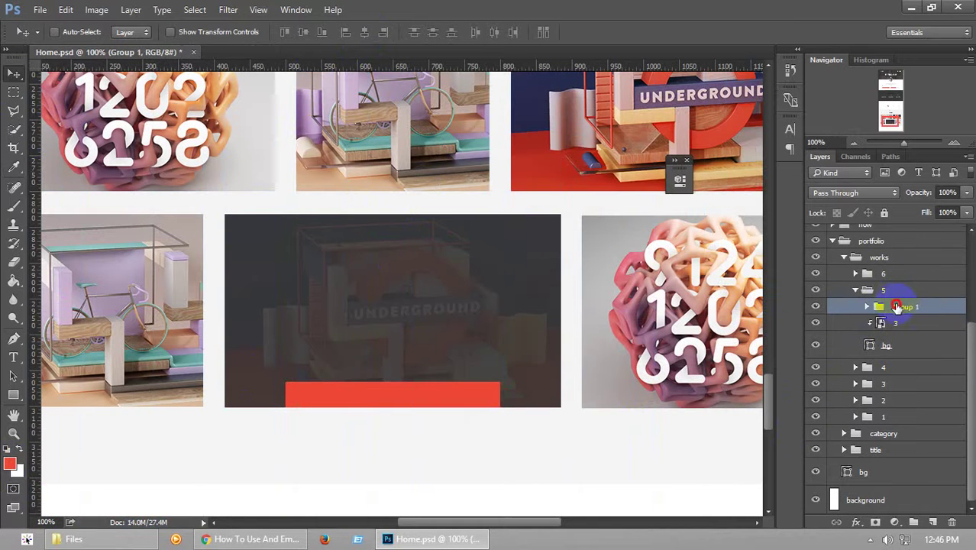
left_click(903, 307)
type("hover")
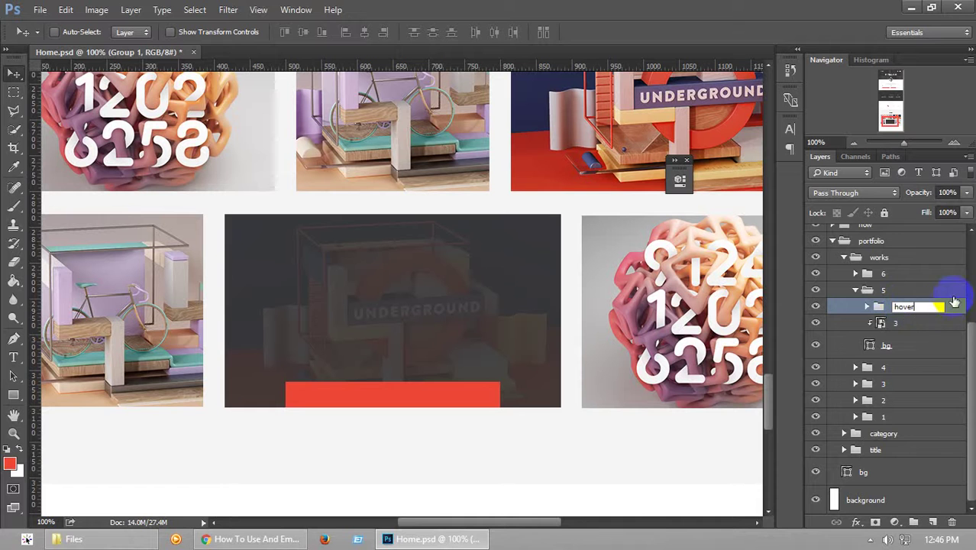
key("Return")
Rename the overlay shape in the hover group as layer and the red bar as text bg
left_click(866, 307)
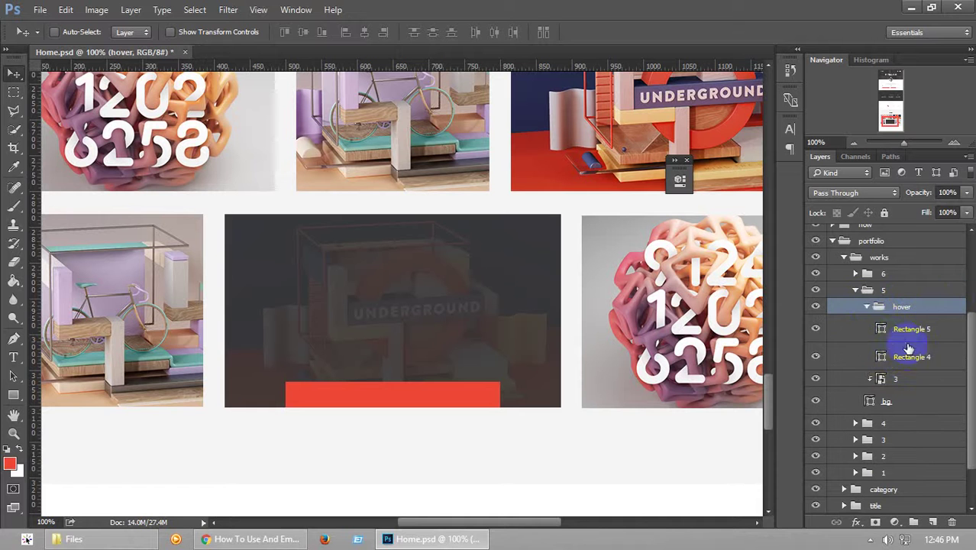
double_click(909, 356)
type("lay")
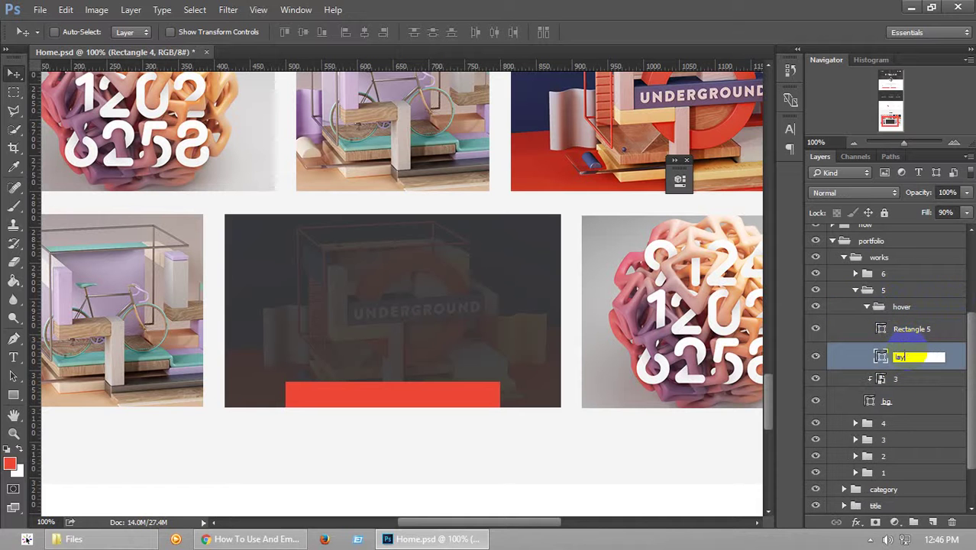
type("er")
key("Return")
double_click(917, 328)
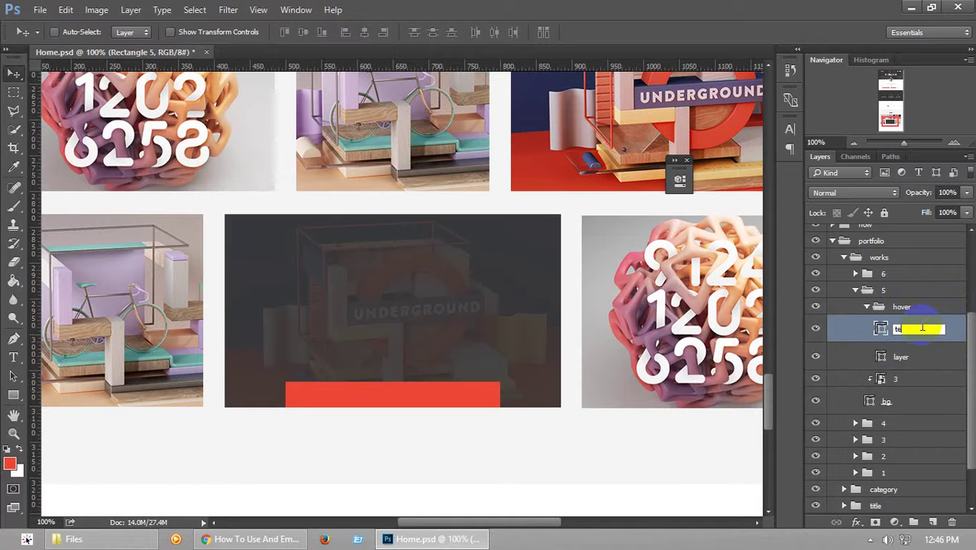
type("text bg")
key("Return")
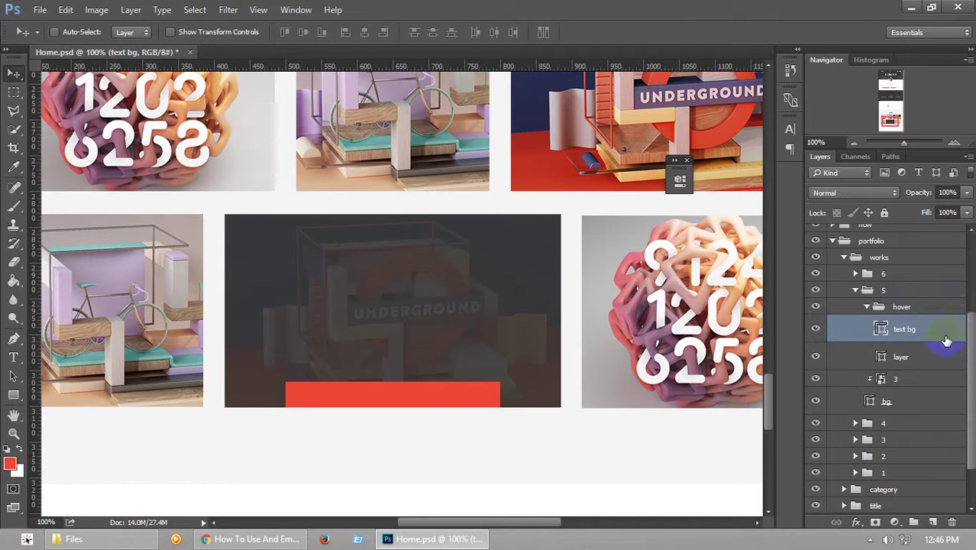
Add a white 18 px Roboto Slab Regular text layer reading "3D Project" on the red bar
left_click(933, 521)
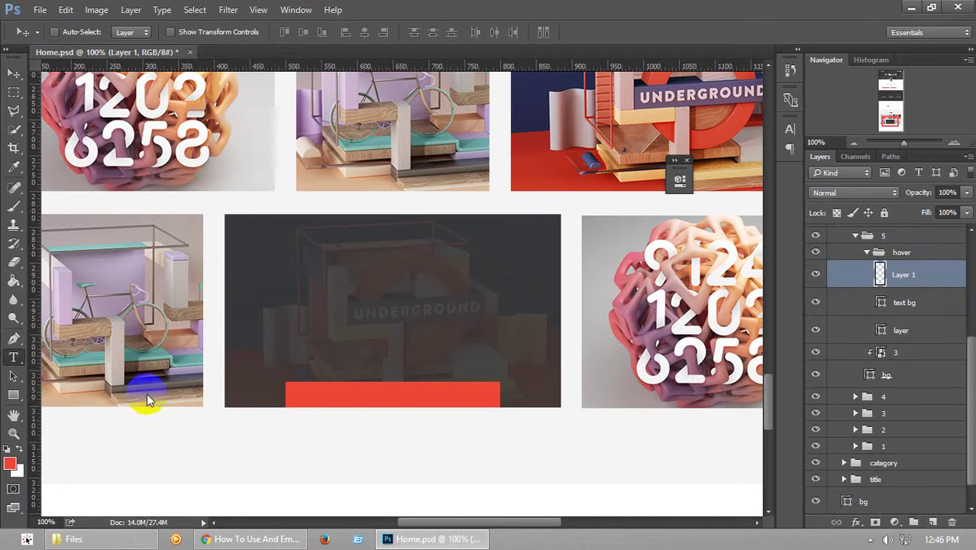
key("t")
left_click(393, 394)
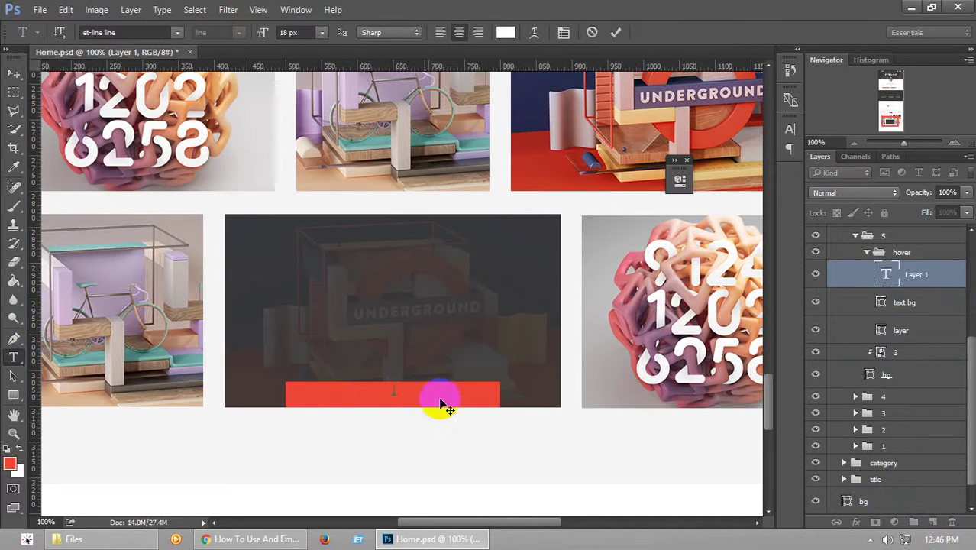
left_click(107, 32)
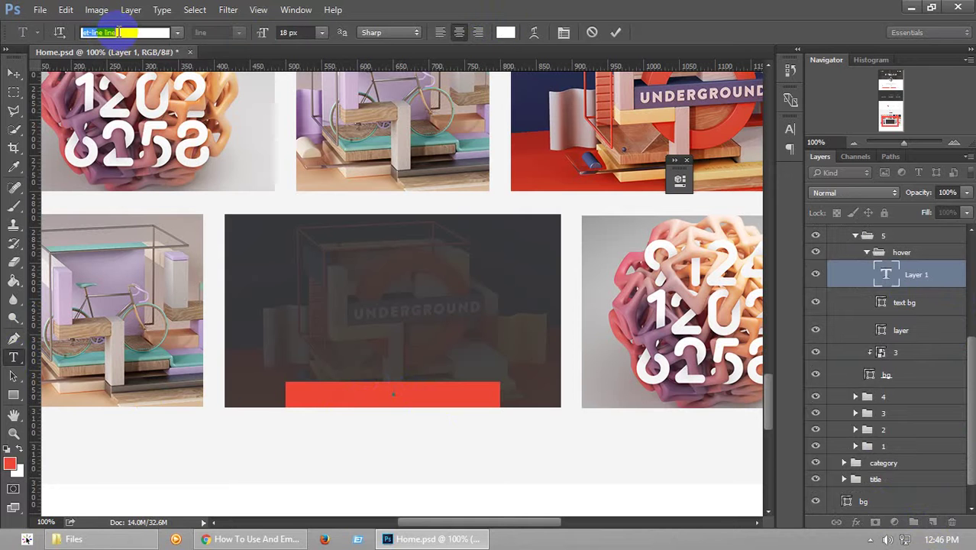
type("robo")
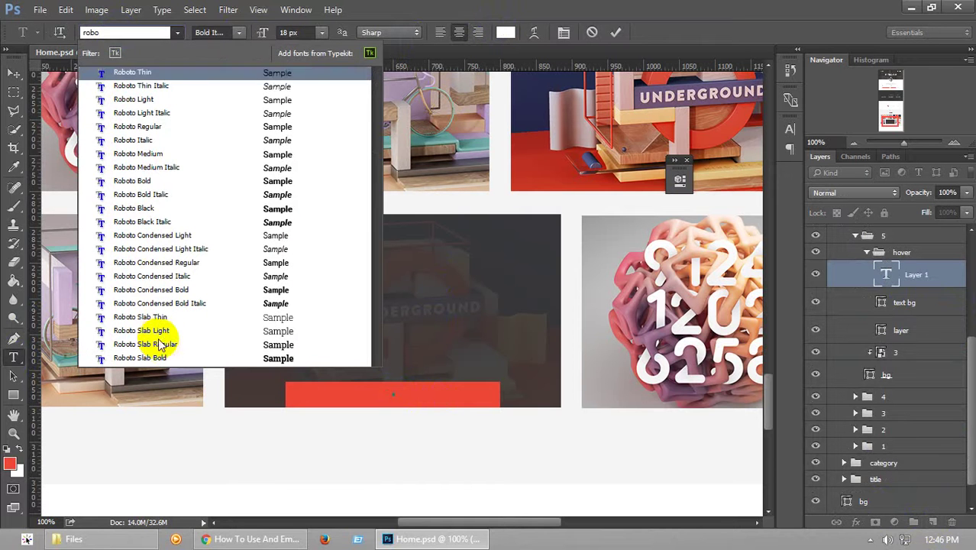
left_click(163, 343)
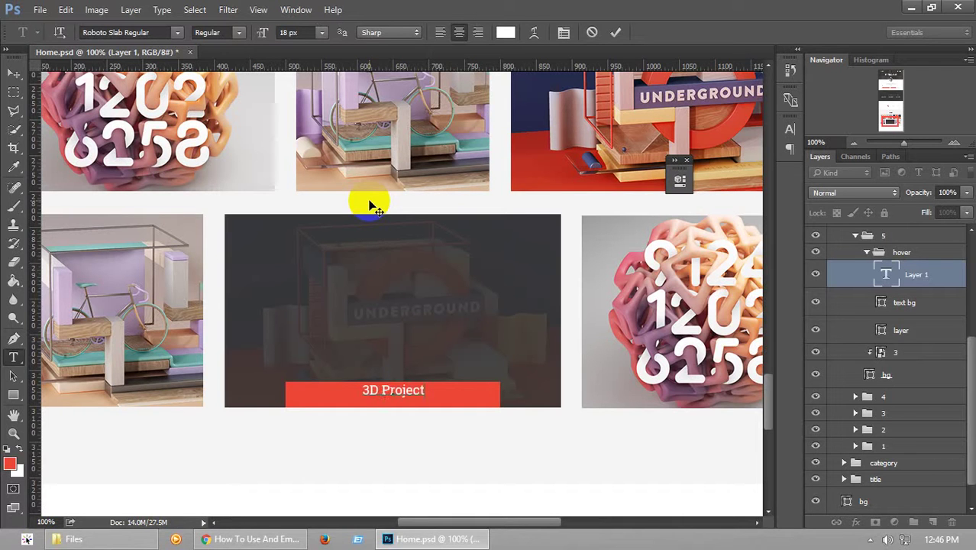
type("Photo")
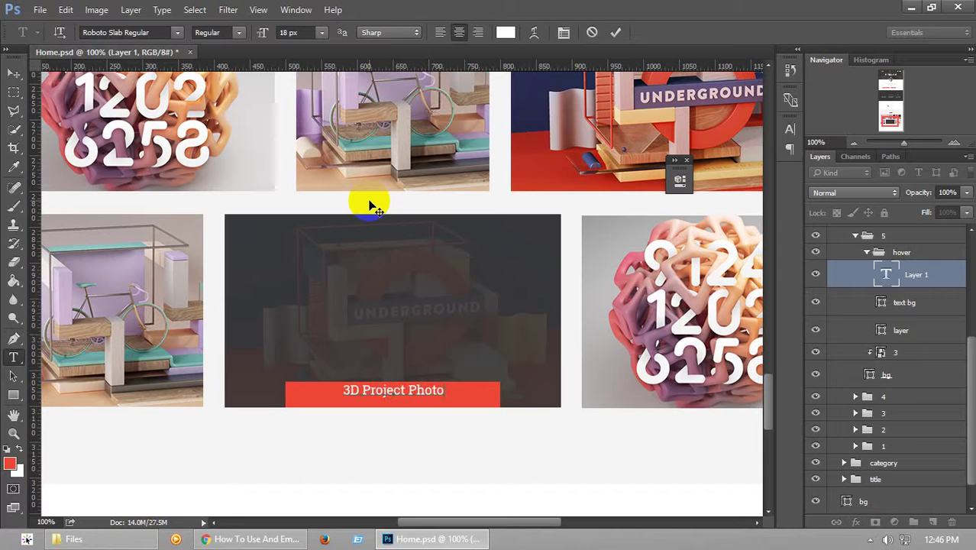
key("BackSpace")
key("BackSpace")
key("BackSpace")
key("BackSpace")
key("BackSpace")
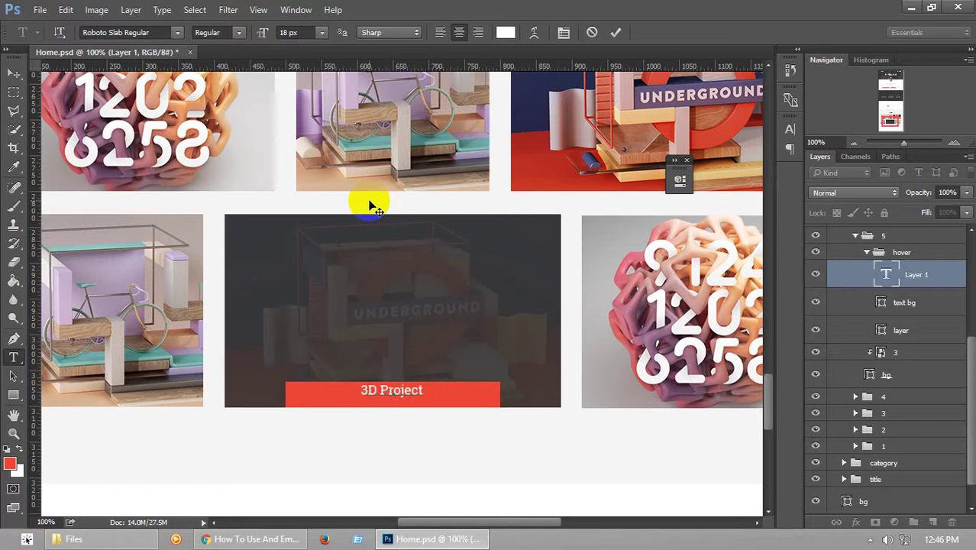
Set the 3D Project text to 14 px and place it near the left end of the red bar
key("ctrl+a")
left_click(296, 31)
left_click(309, 33)
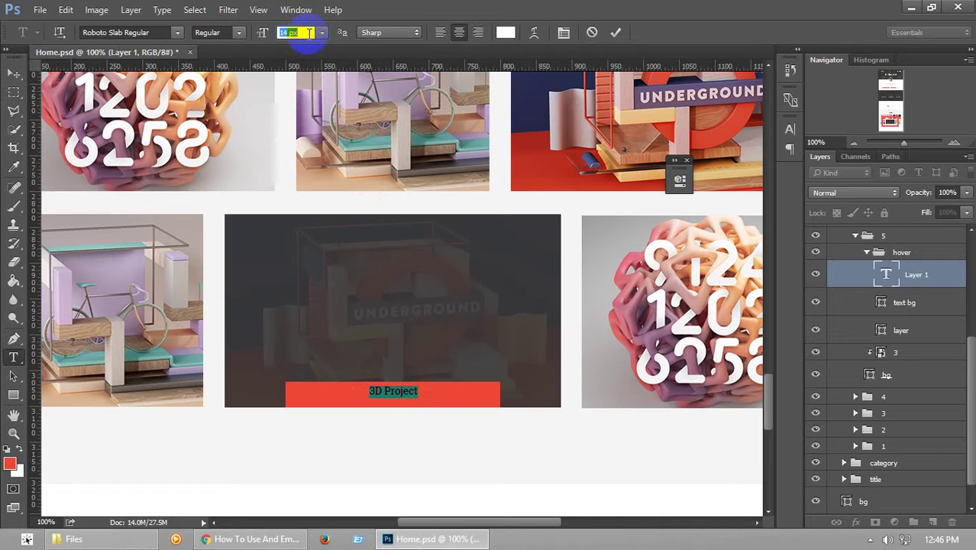
left_click(13, 74)
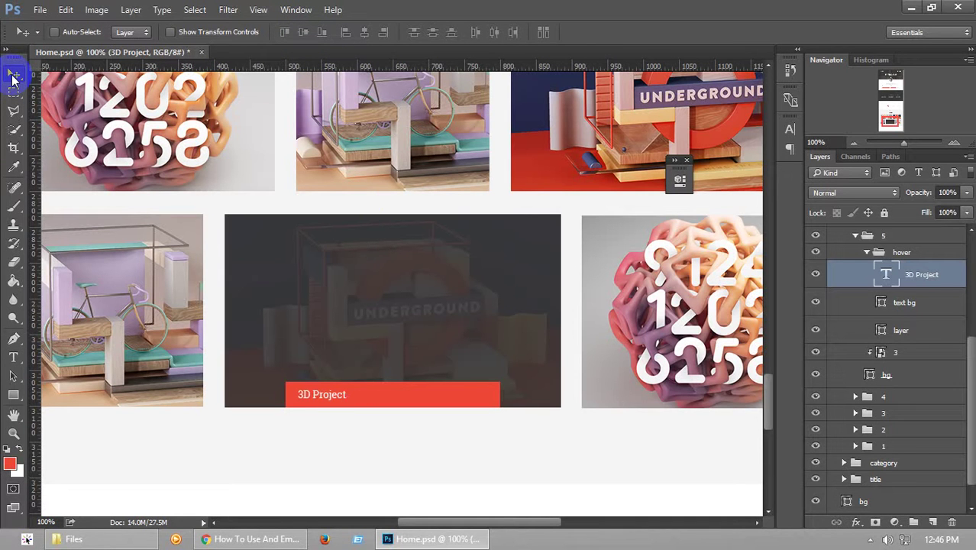
Left-align the 3D Project text on the red bar
left_click(887, 281)
double_click(886, 281)
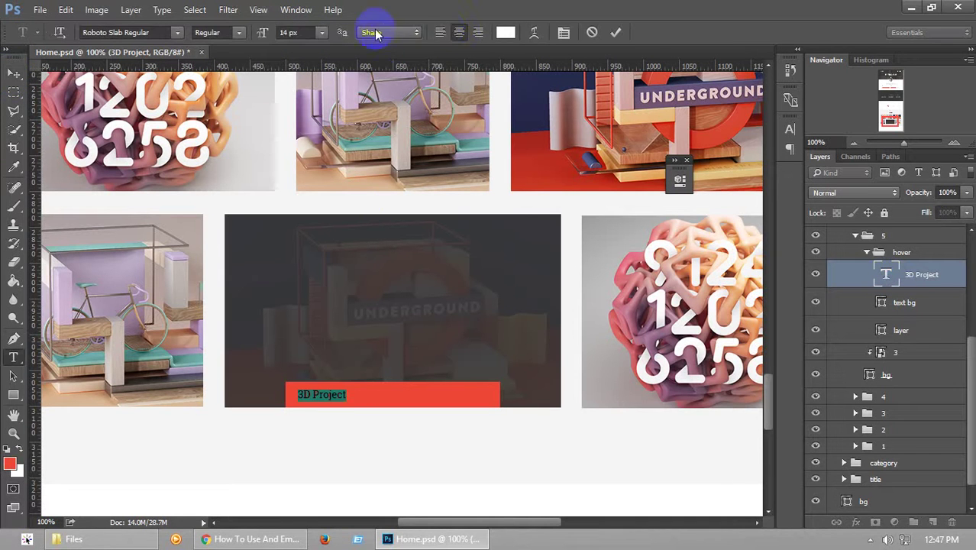
left_click(12, 74)
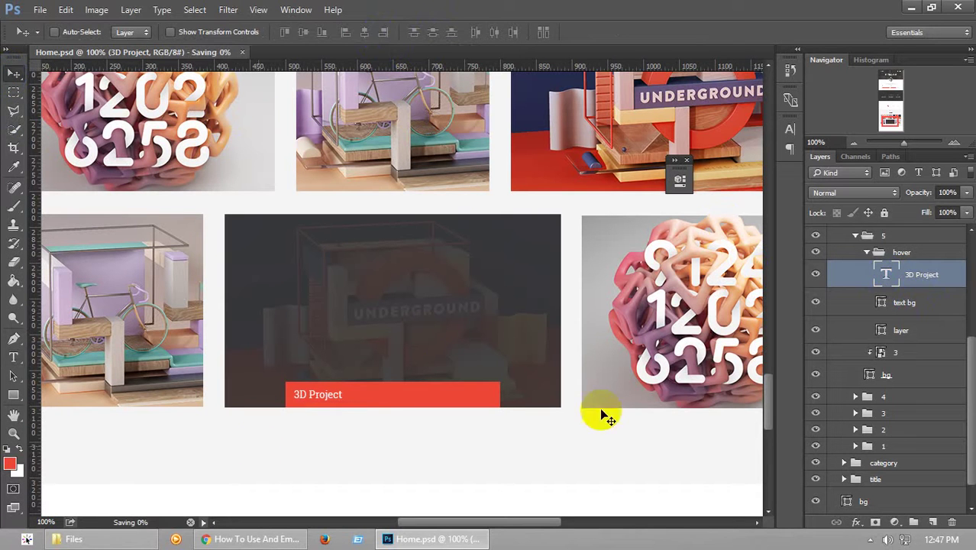
Extend the red bar's text to "3D Project - Creative, 3D", set the "Creative, 3D" part to 12 px, and save the file
double_click(886, 274)
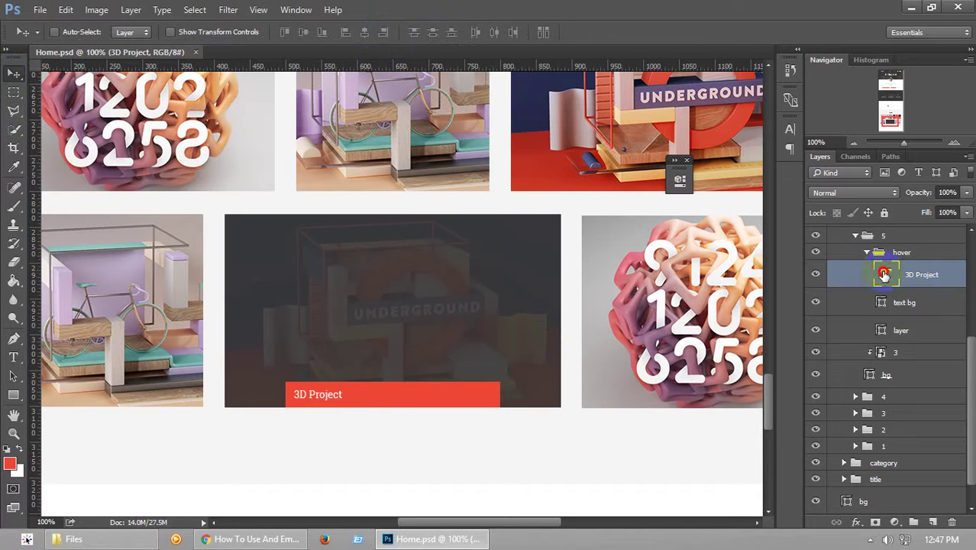
left_click(351, 394)
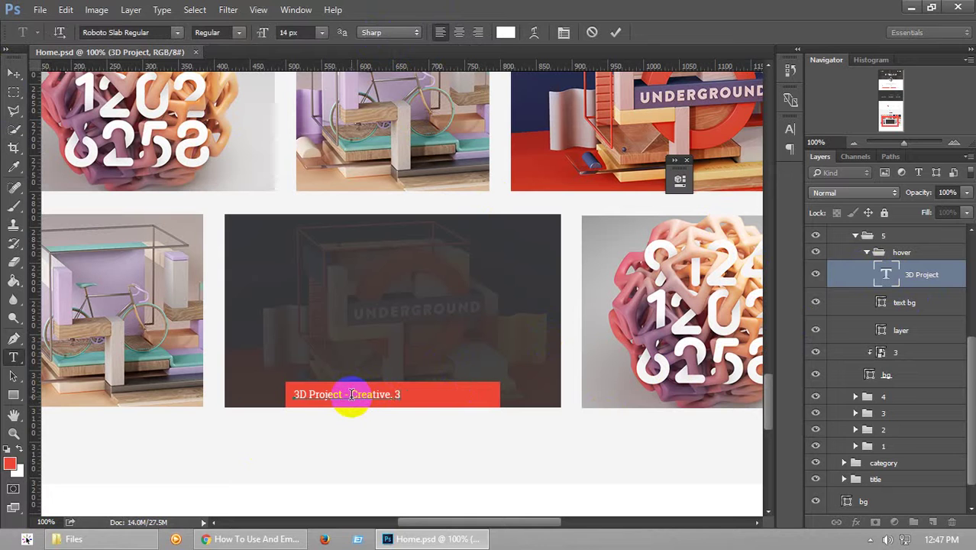
left_click_drag(403, 393, 349, 398)
left_click(304, 32)
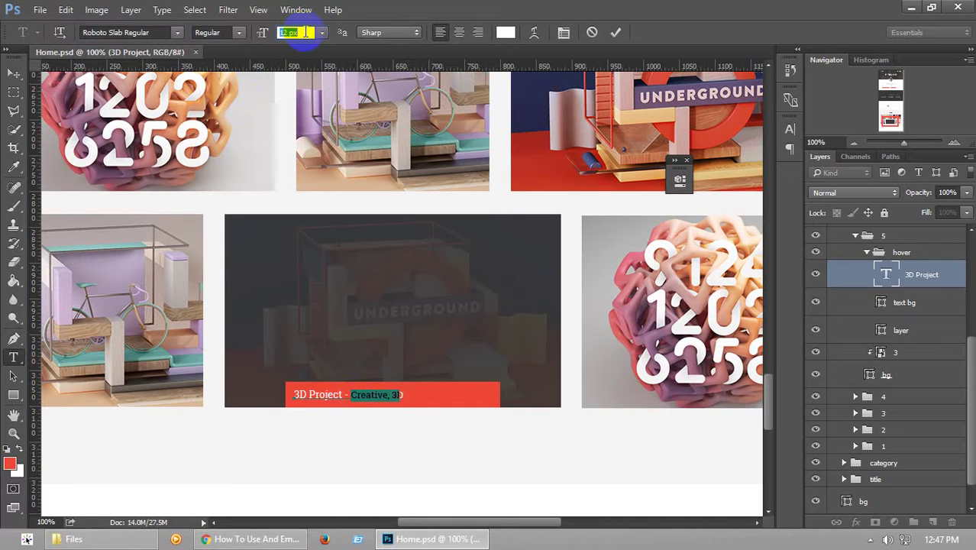
left_click(13, 72)
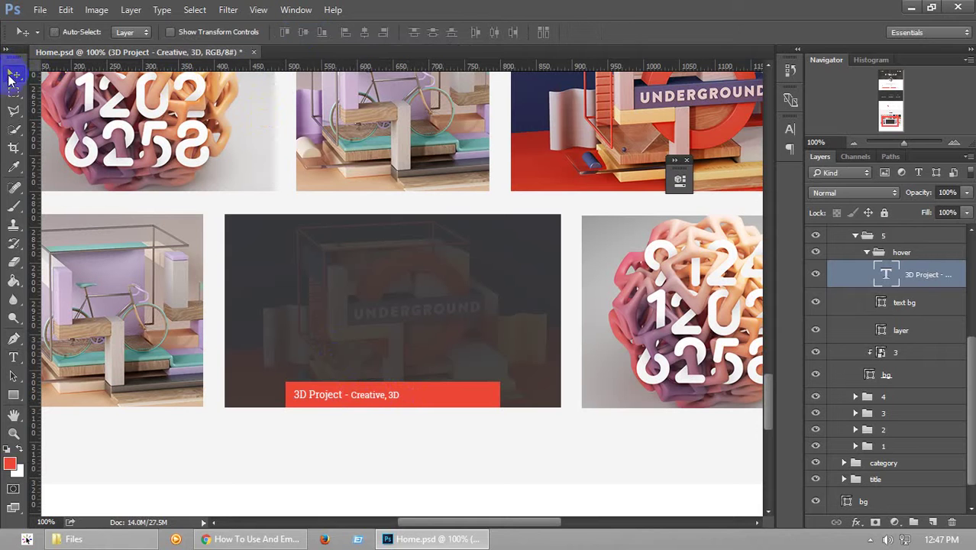
key("ctrl+s")
Make the words "3D Project" in the red bar's text Roboto Slab Bold
double_click(884, 275)
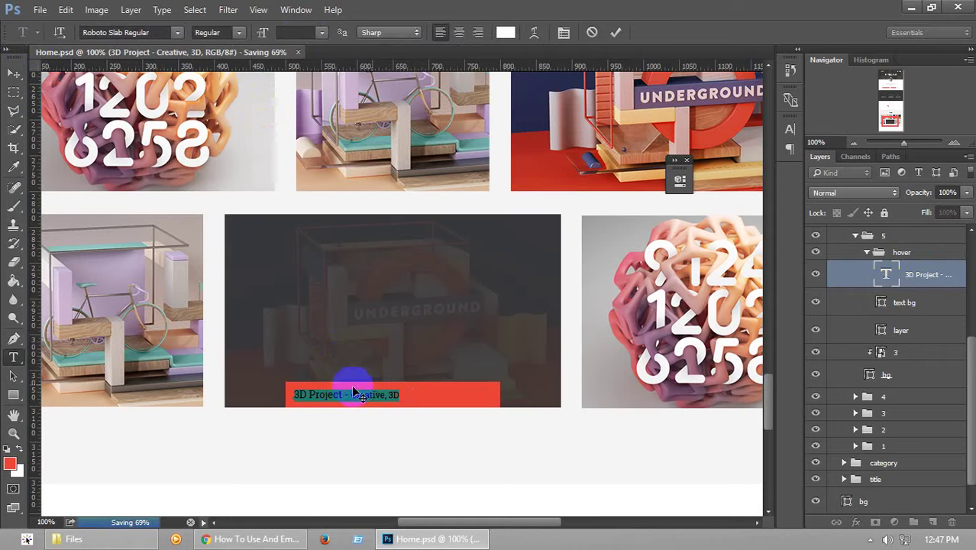
left_click_drag(338, 396, 291, 395)
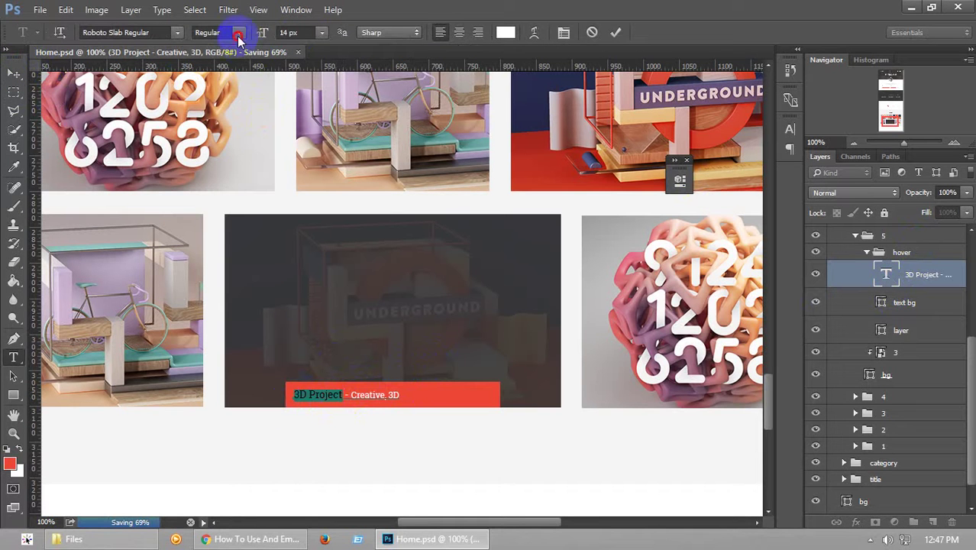
left_click(219, 32)
left_click(210, 82)
left_click(13, 72)
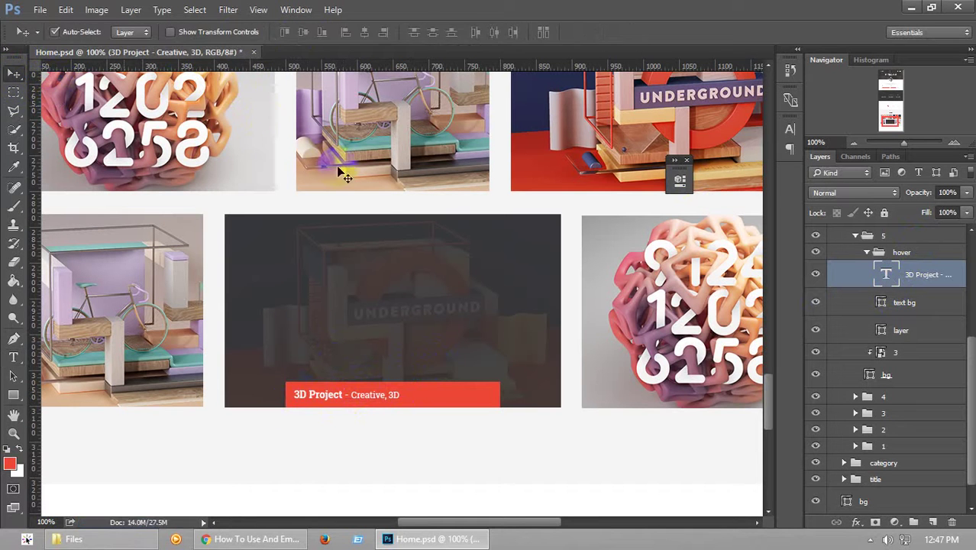
Center-align the title text and align it with the red text bg shape on their horizontal centers
double_click(886, 279)
left_click(459, 32)
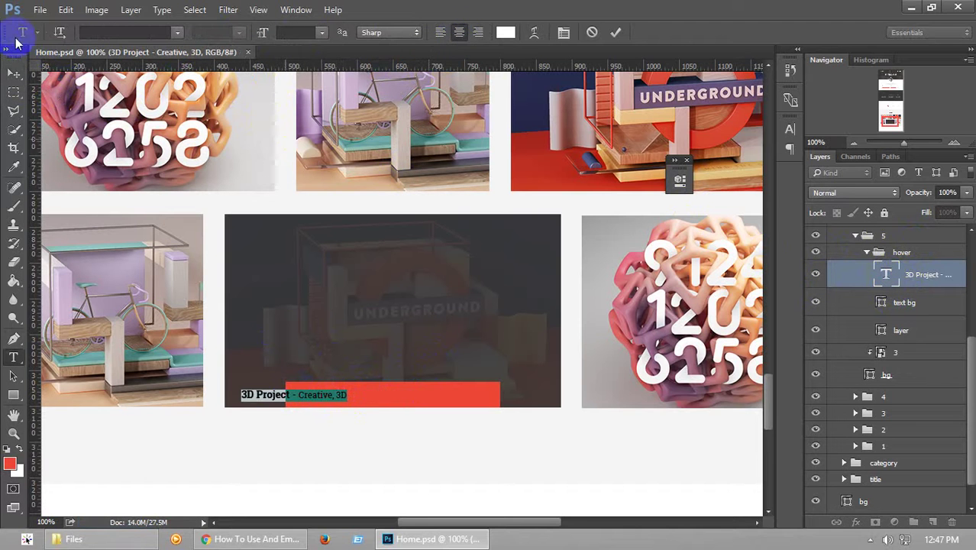
left_click(13, 73)
left_click(584, 197)
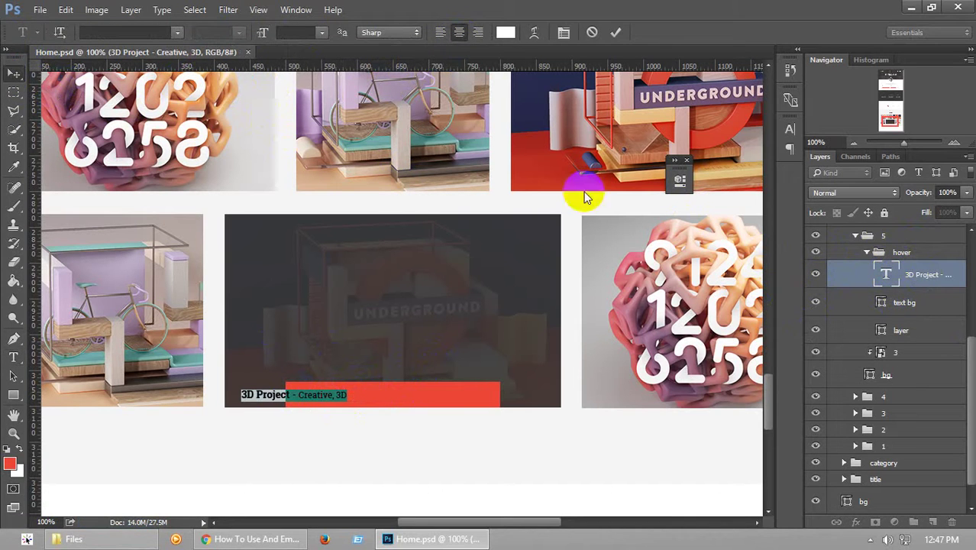
left_click(928, 302, "shift")
left_click(366, 33)
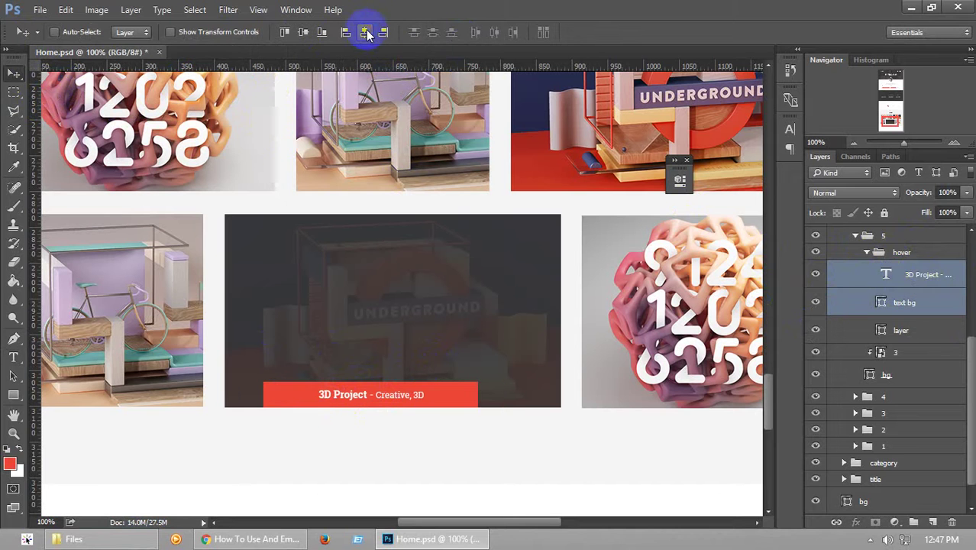
Group the title text and text bg layers inside the hover group and name the new group text
left_click(940, 303)
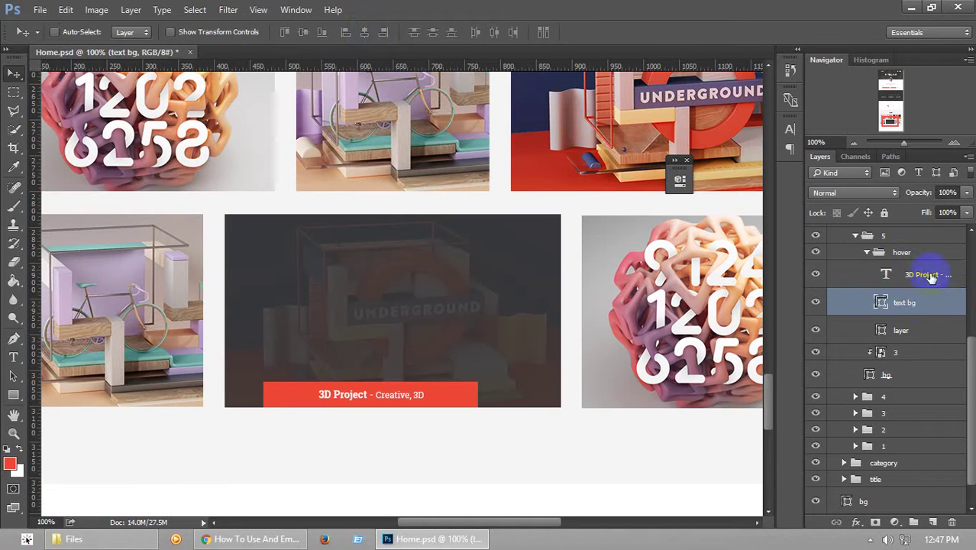
left_click(930, 274, "shift")
key("ctrl+g")
double_click(944, 287)
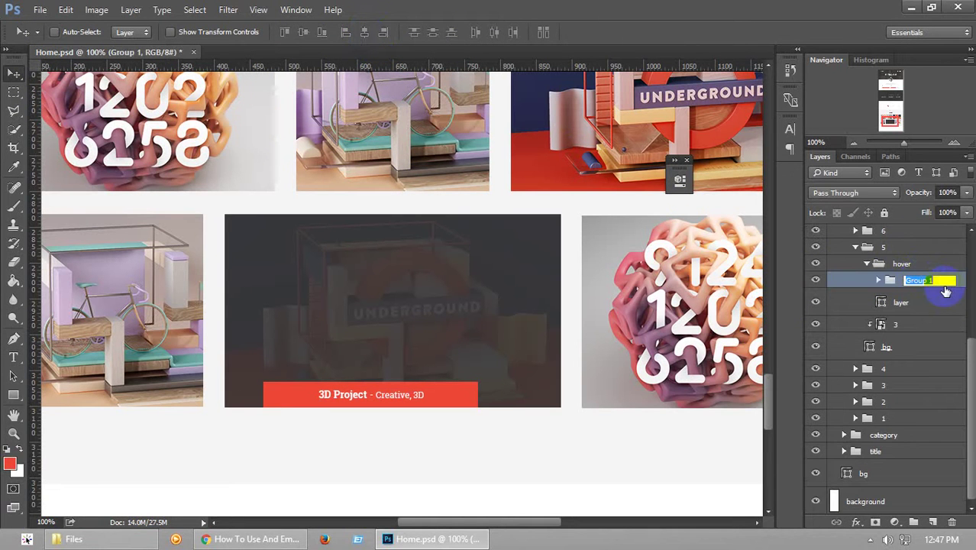
type("text")
key("Return")
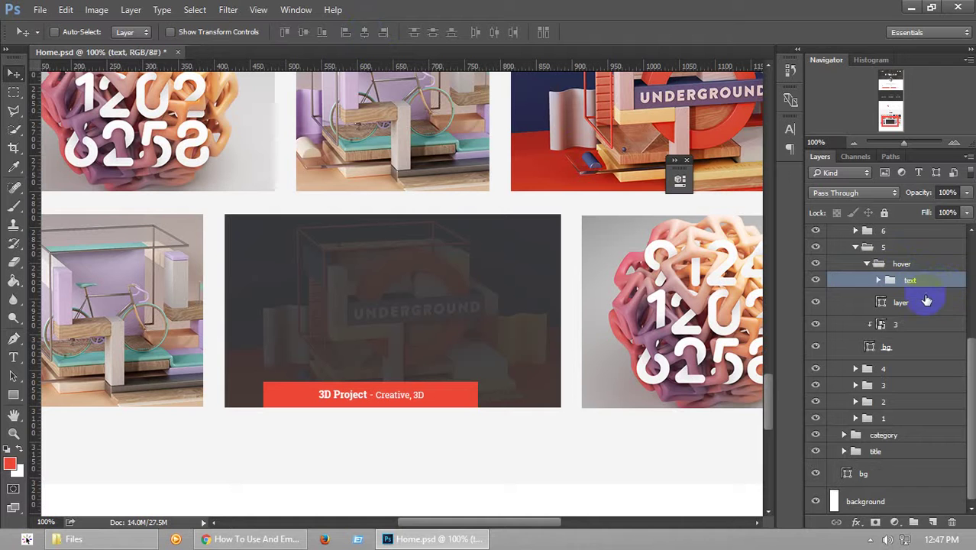
Center the text group horizontally on project 5's bg shape, save the file, and collapse the hover and 5 groups
key("ctrl")
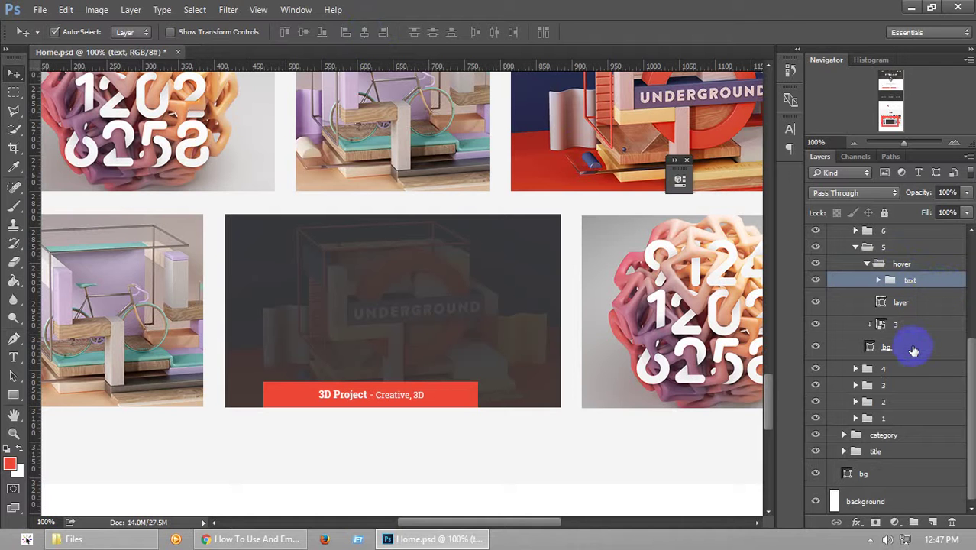
left_click(913, 349, "ctrl")
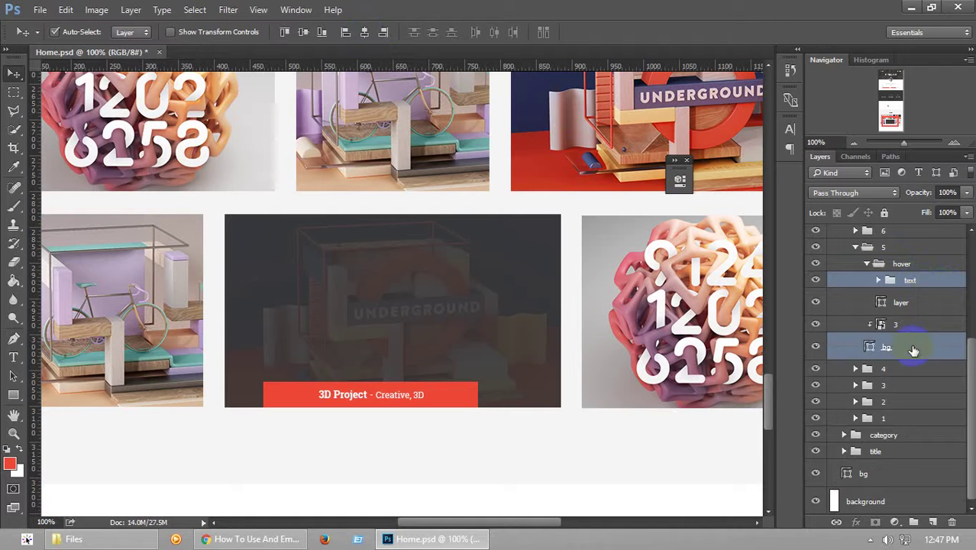
left_click(365, 31)
key("ctrl+s")
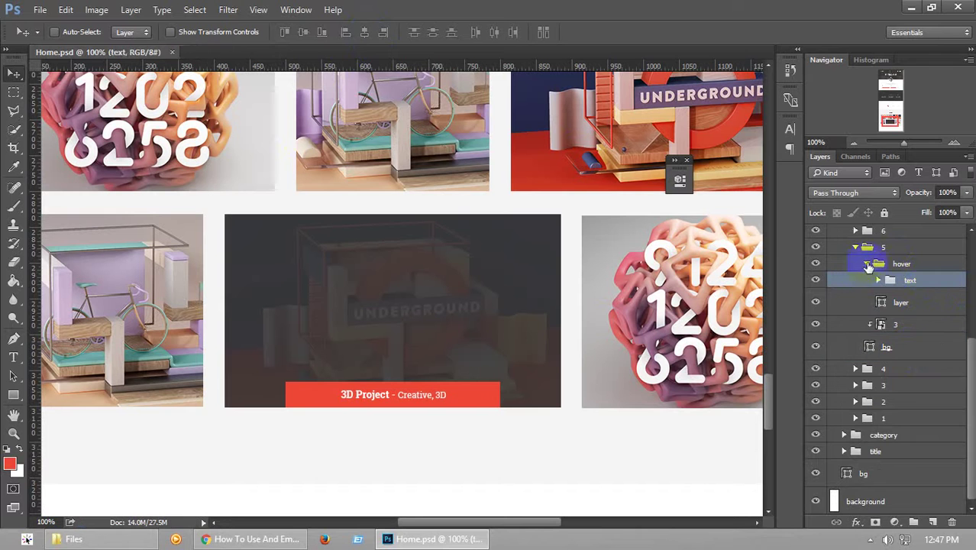
left_click(866, 263)
key("ctrl+s")
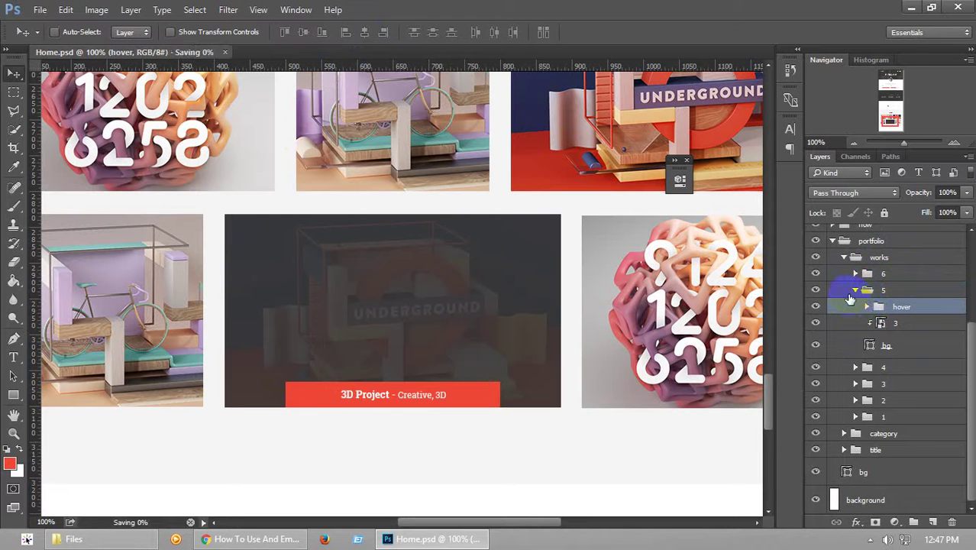
left_click(859, 290)
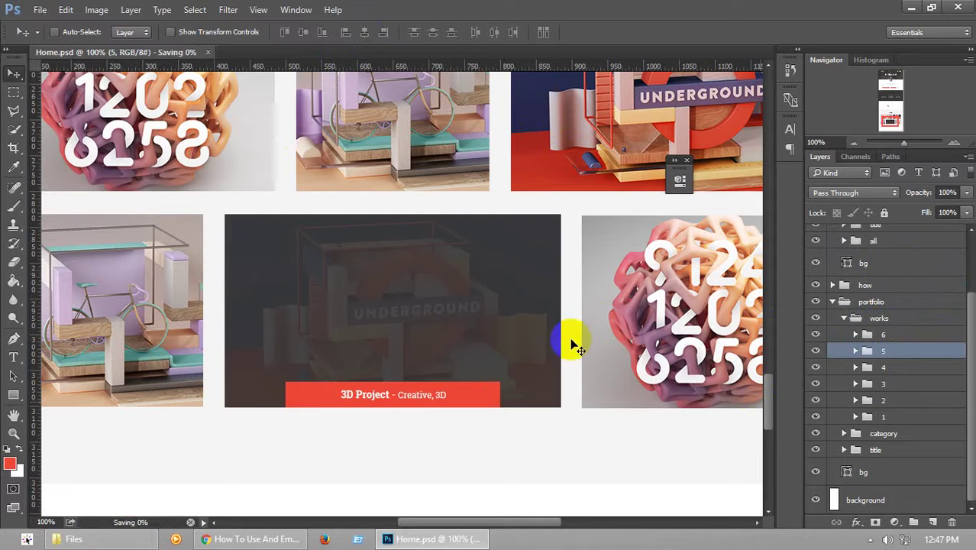
Add a white 74 px Roboto Slab Thin "+" text layer and place it near the middle of the dark overlay
left_click(13, 360)
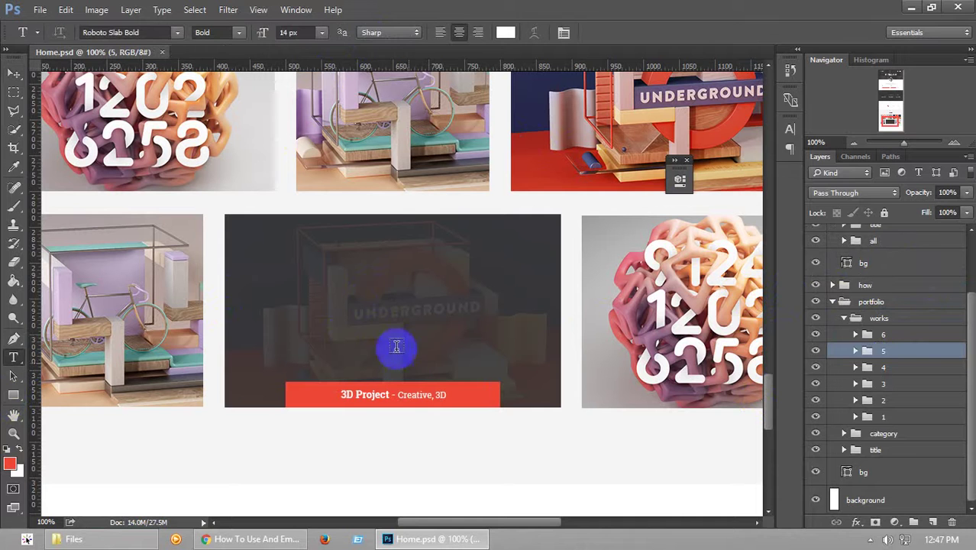
left_click(392, 294)
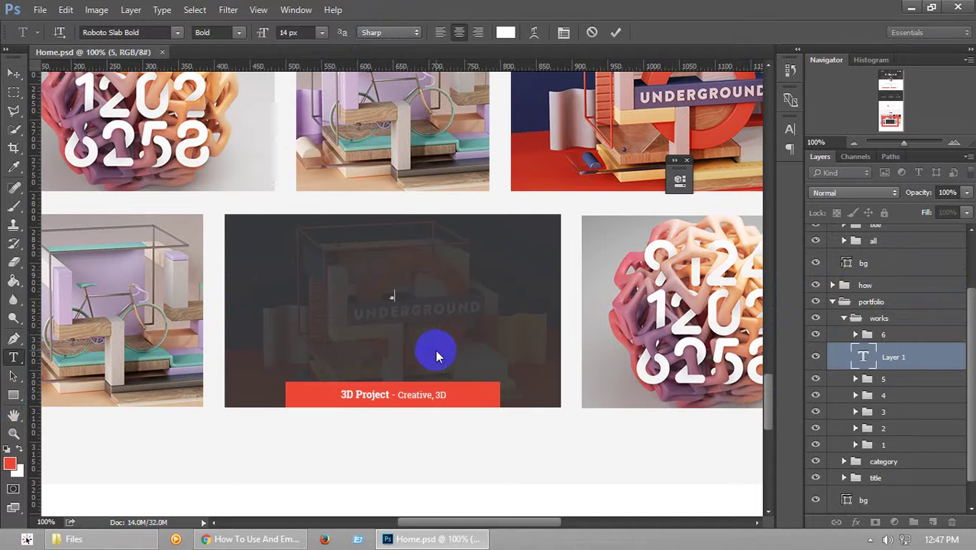
key("ctrl")
left_click(239, 32)
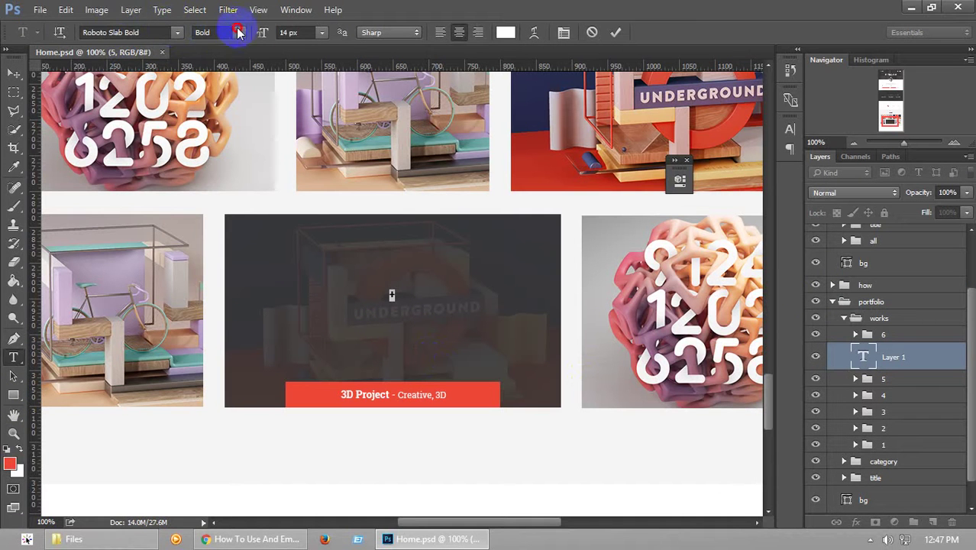
left_click(215, 77)
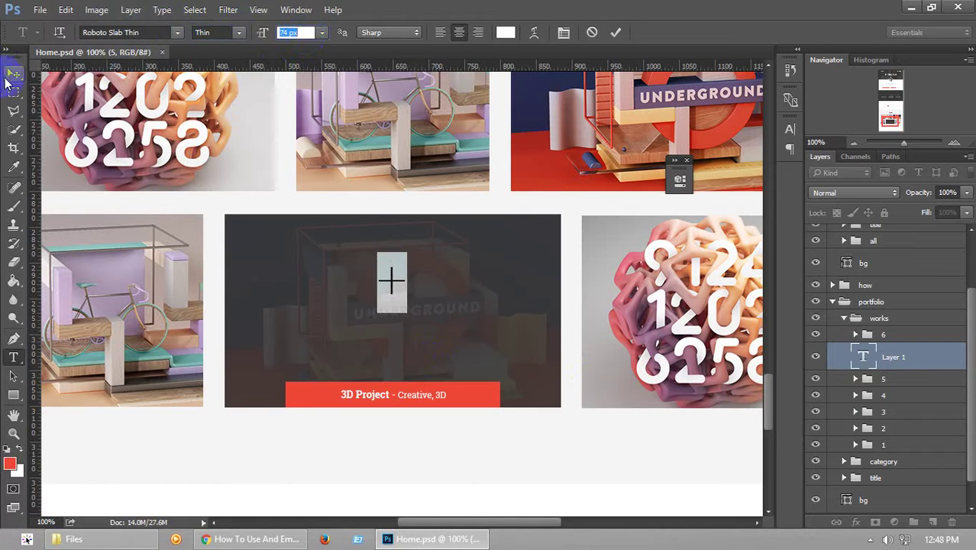
left_click(13, 74)
left_click_drag(392, 284, 392, 314)
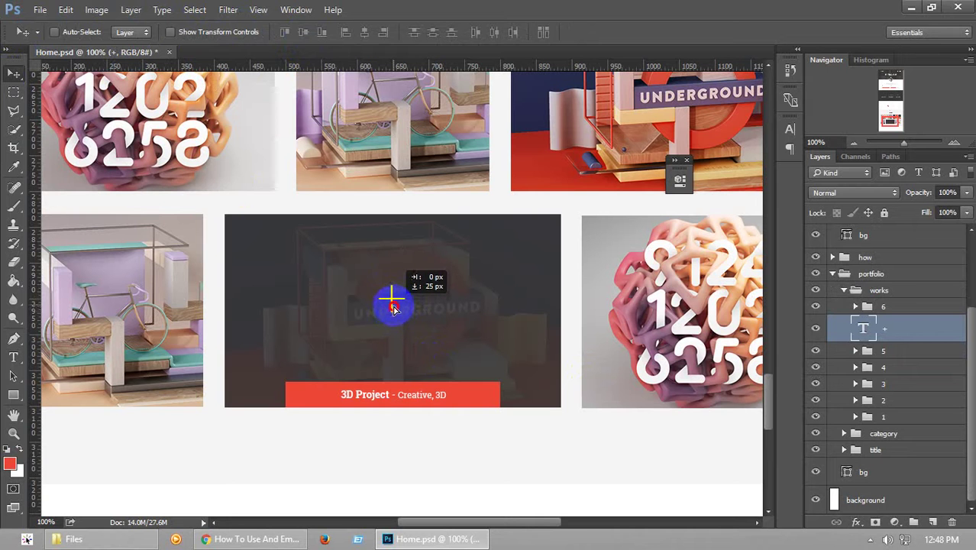
left_click_drag(394, 311, 395, 321)
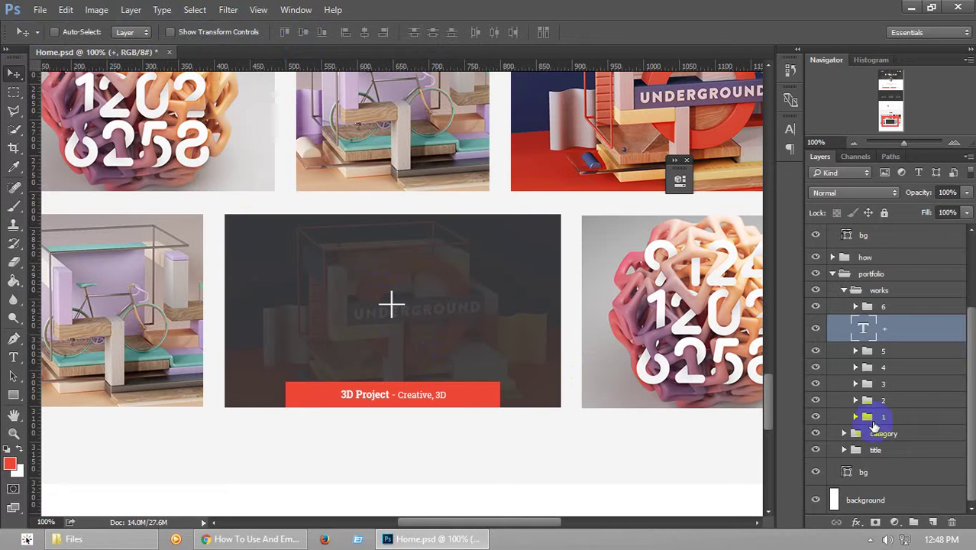
Move the + text layer into the hover group inside group 5
mouse_move(857, 350)
left_mouse_down()
mouse_move(868, 348)
mouse_move(863, 361)
left_mouse_up()
left_click(856, 351)
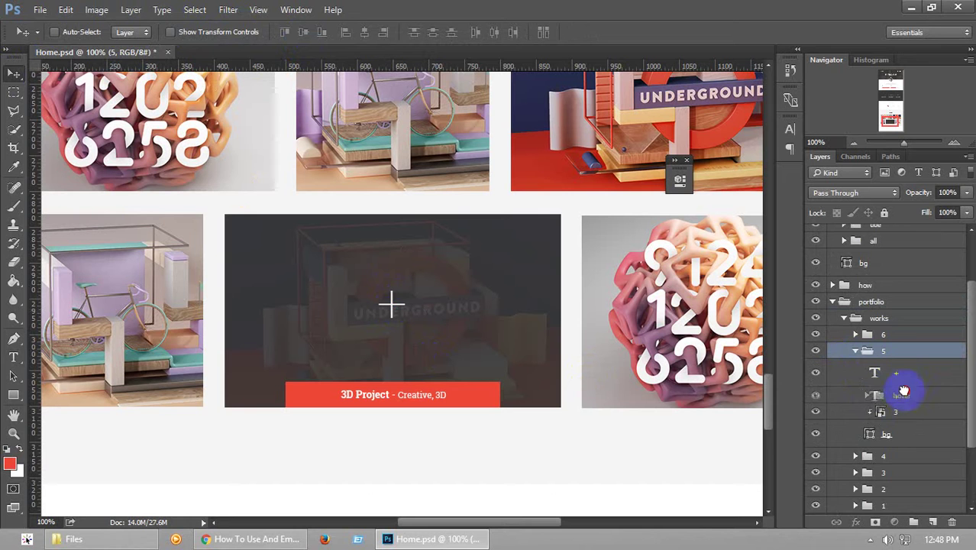
left_click_drag(902, 397, 886, 397)
left_click(867, 307)
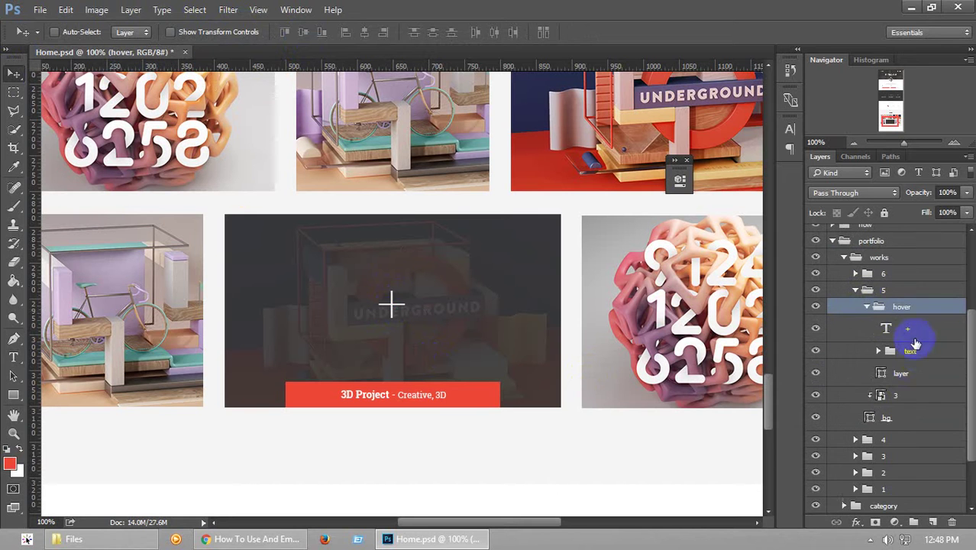
Center the + text horizontally and vertically on the dark overlay layer
left_click(917, 373, "ctrl")
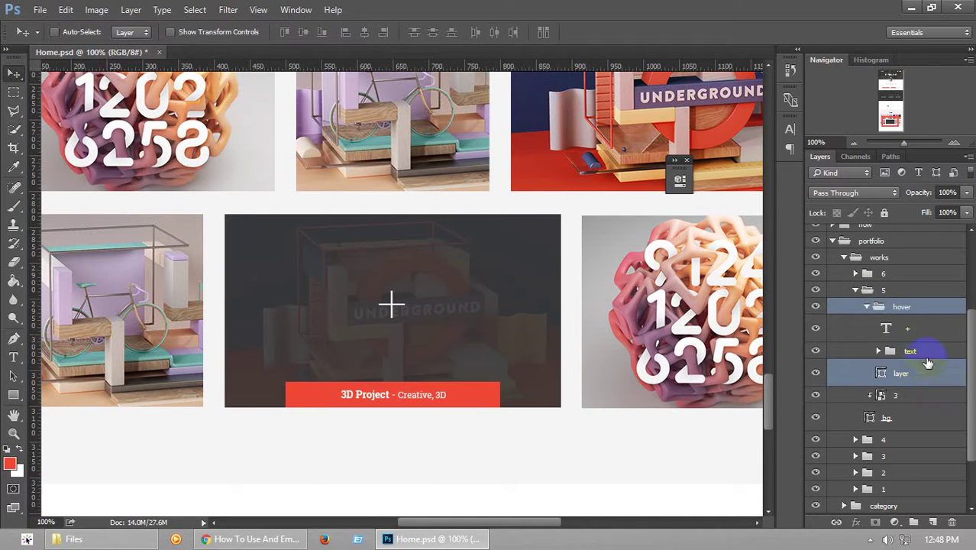
left_click(913, 328)
left_click(926, 373, "ctrl")
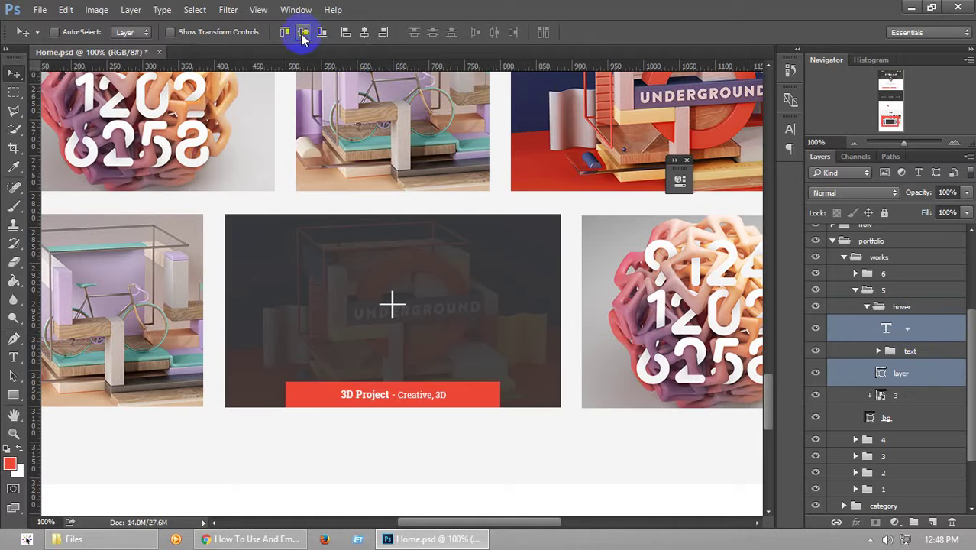
Collapse the hover, 5, works, portfolio and services groups and save the file
left_click(886, 306)
left_click(867, 306)
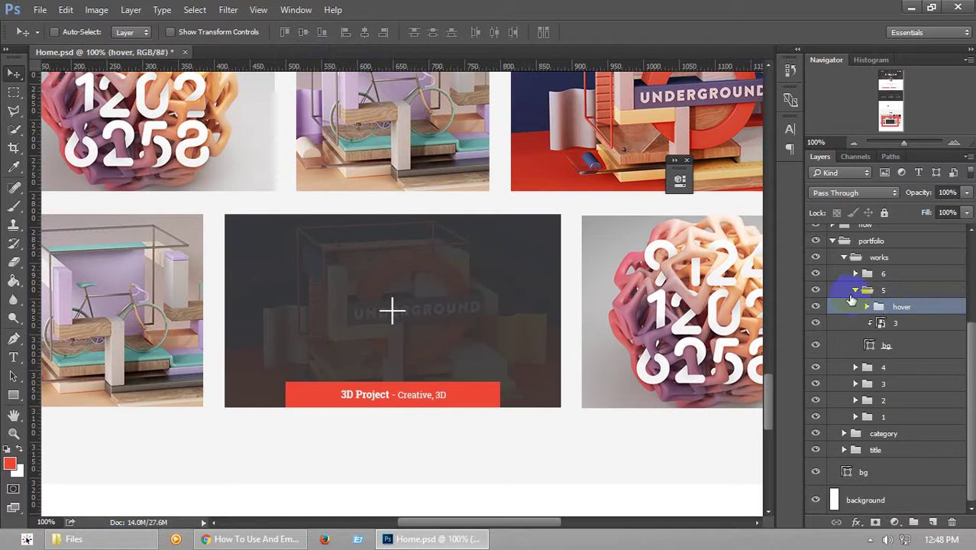
left_click(866, 295)
left_click(855, 290)
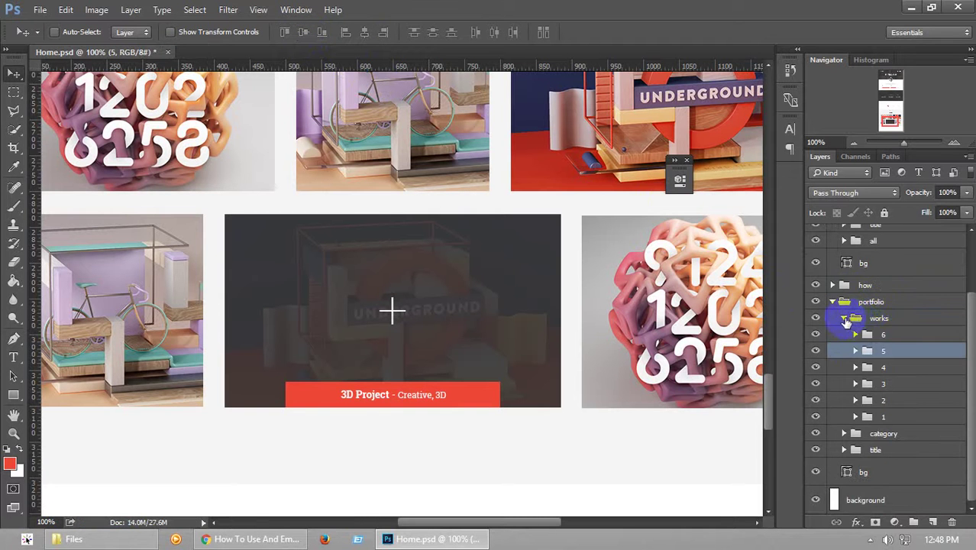
left_click(845, 319)
left_click(833, 377)
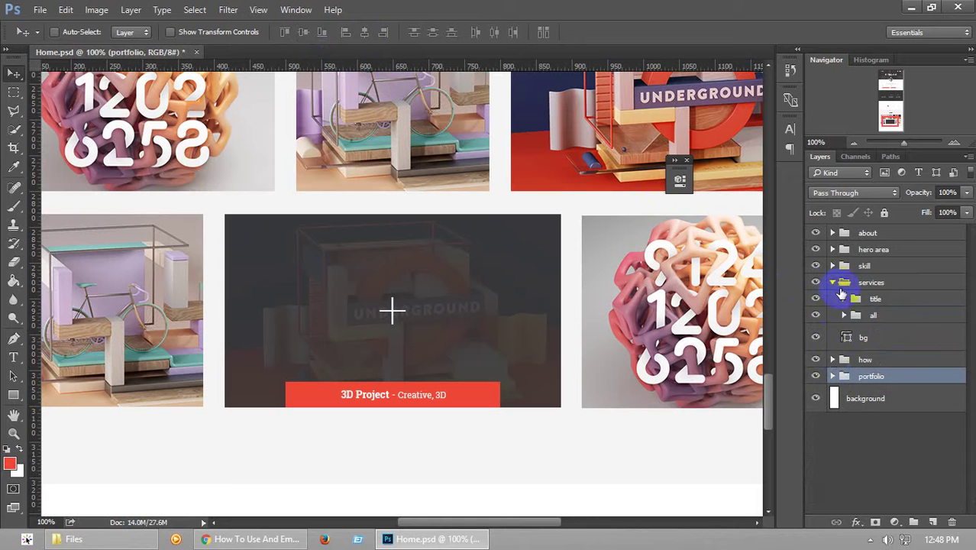
left_click(832, 281)
key("ctrl+s")
left_click(854, 143)
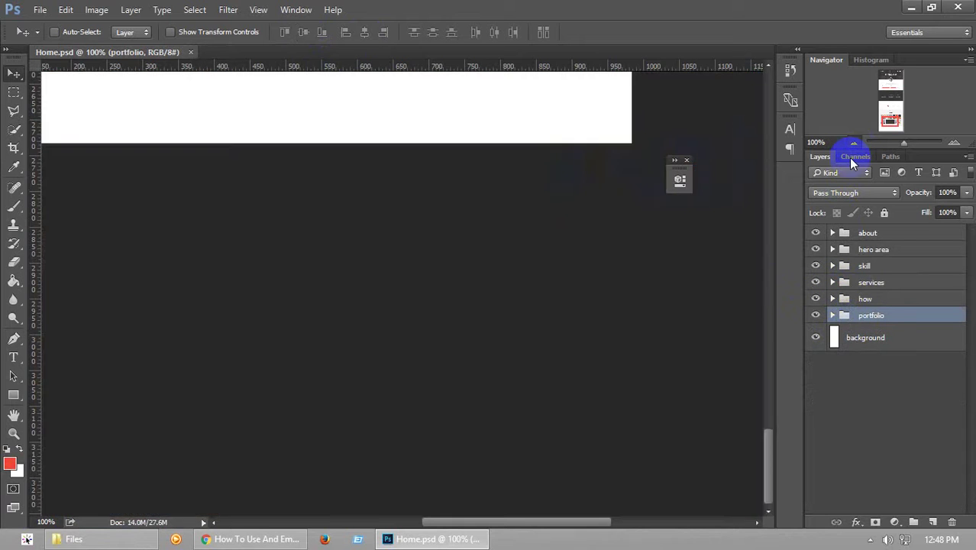
mouse_move(892, 118)
left_mouse_down()
mouse_move(891, 109)
mouse_move(891, 138)
left_mouse_up()
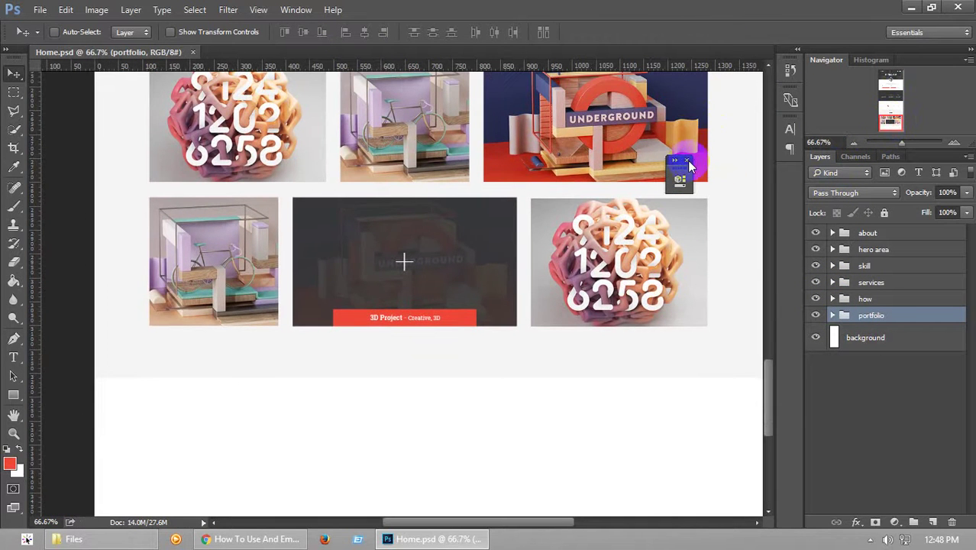
Create a new layer group named testimonial directly above the background layer
left_click_drag(763, 377, 825, 410)
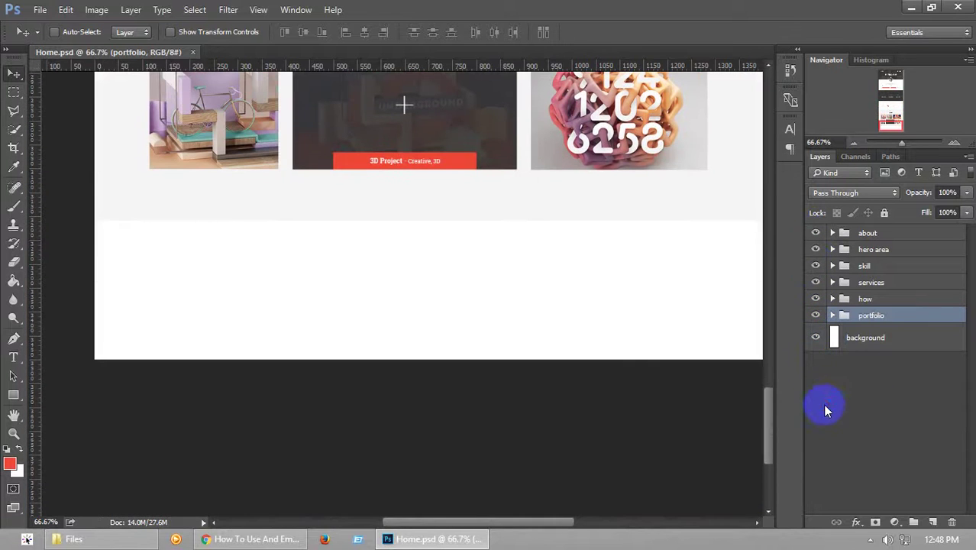
left_click(875, 333)
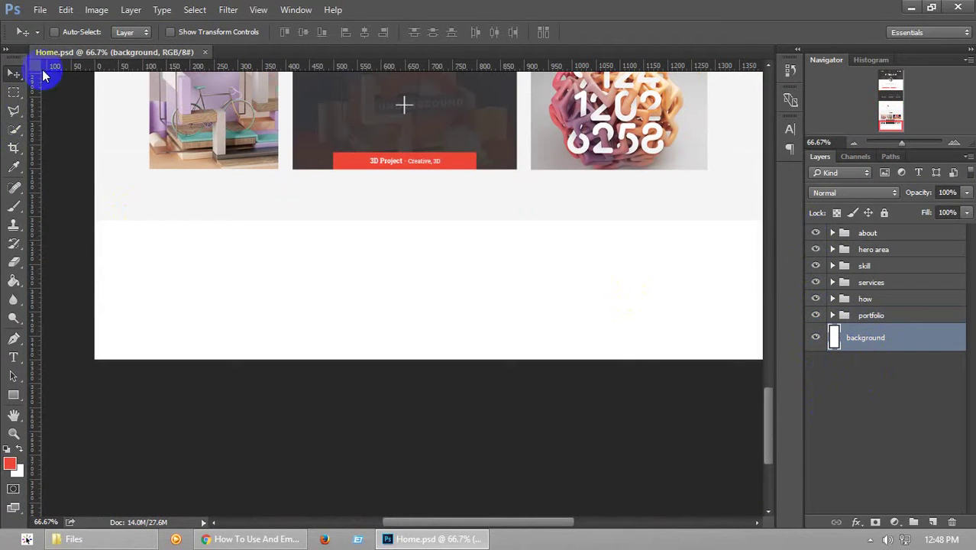
left_click(916, 522)
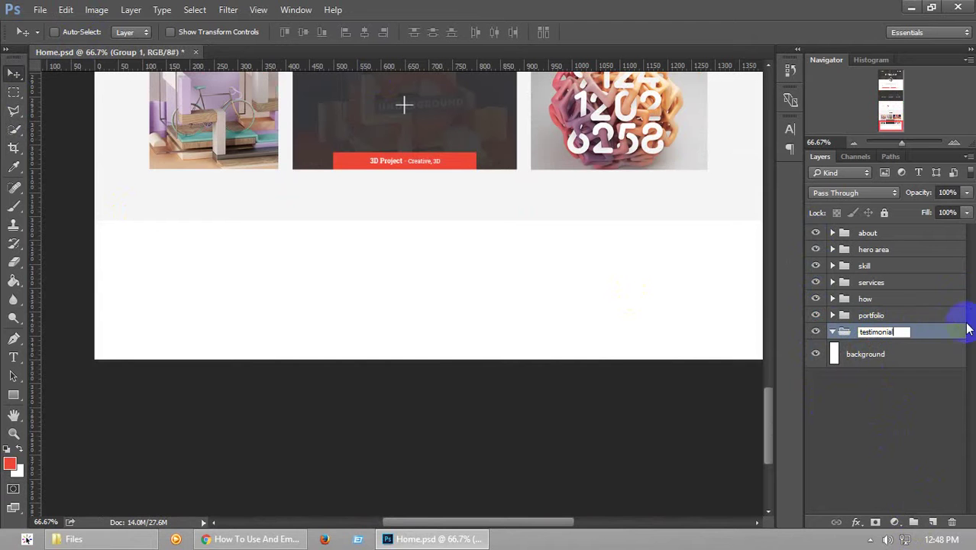
key("Return")
Extend the canvas height to 4500 pixels with the anchor at the top centre
left_click_drag(764, 409, 794, 404)
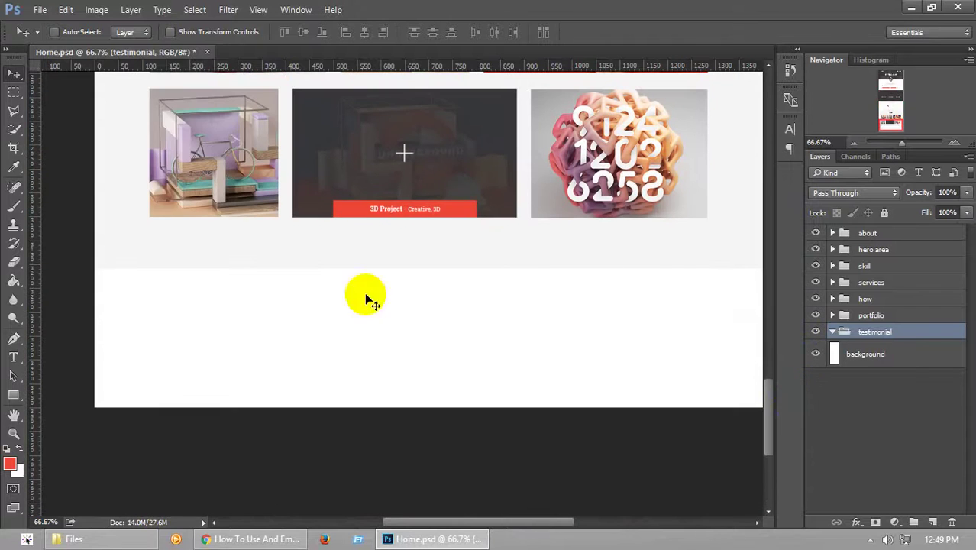
left_click(96, 9)
left_click(118, 127)
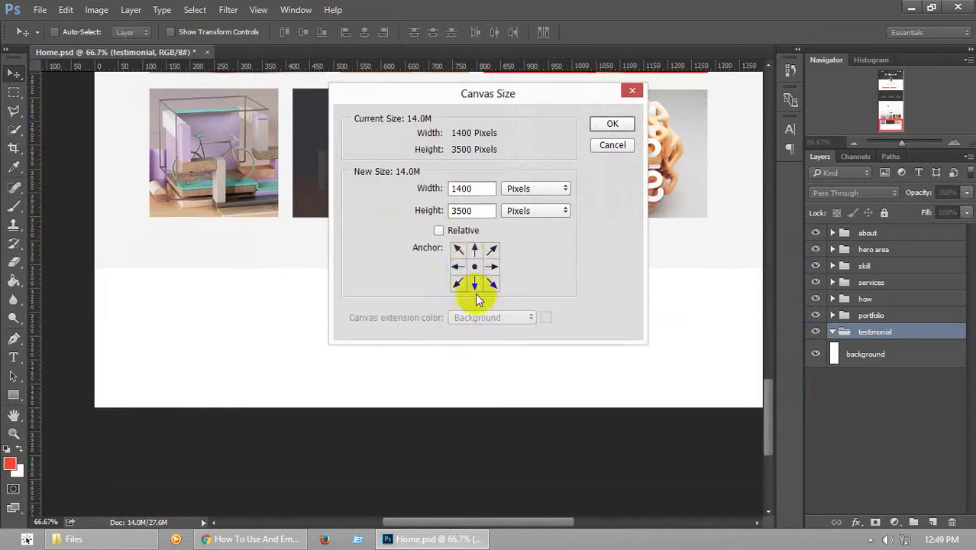
left_click(474, 251)
left_click_drag(471, 208, 445, 207)
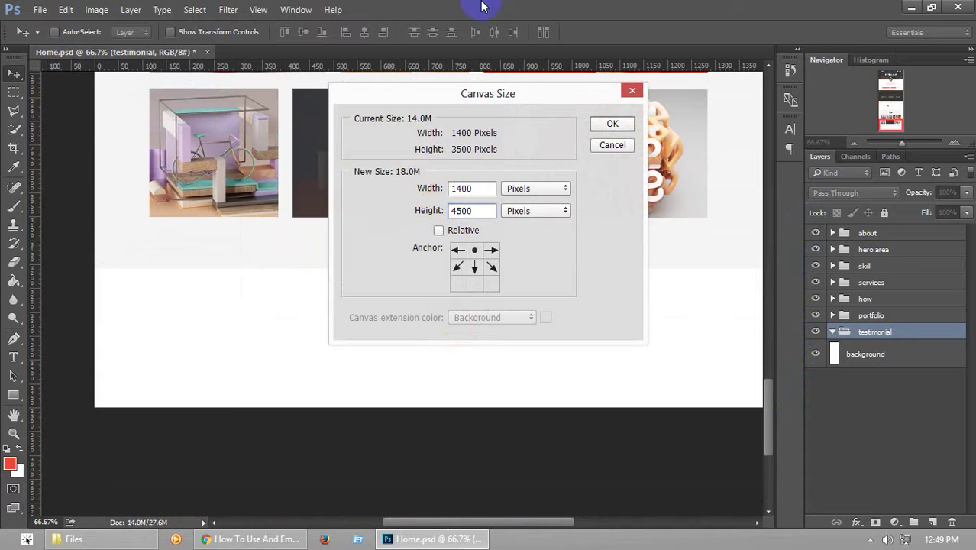
left_click(614, 124)
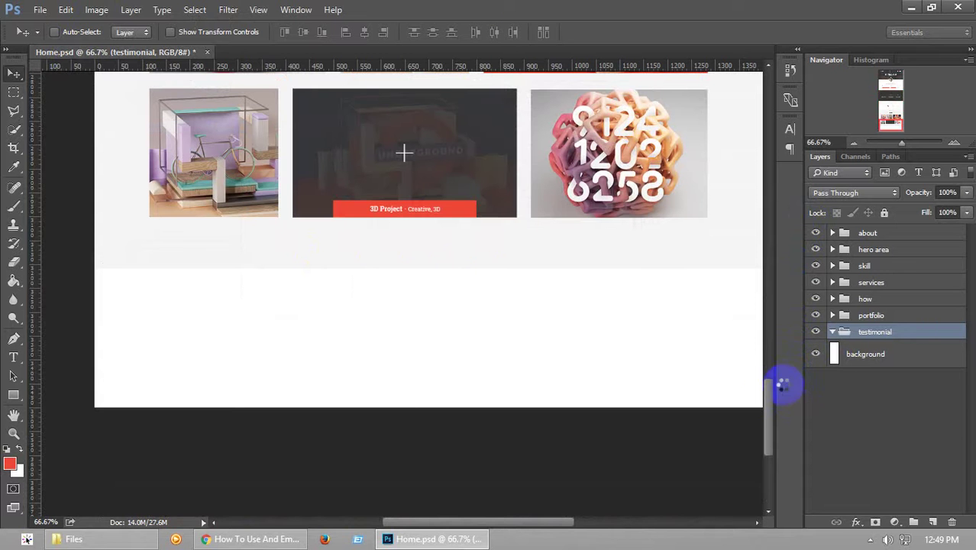
Stretch the white background layer down with Free Transform to cover the transparent part of the extended canvas
scroll(766, 418, "down", 5)
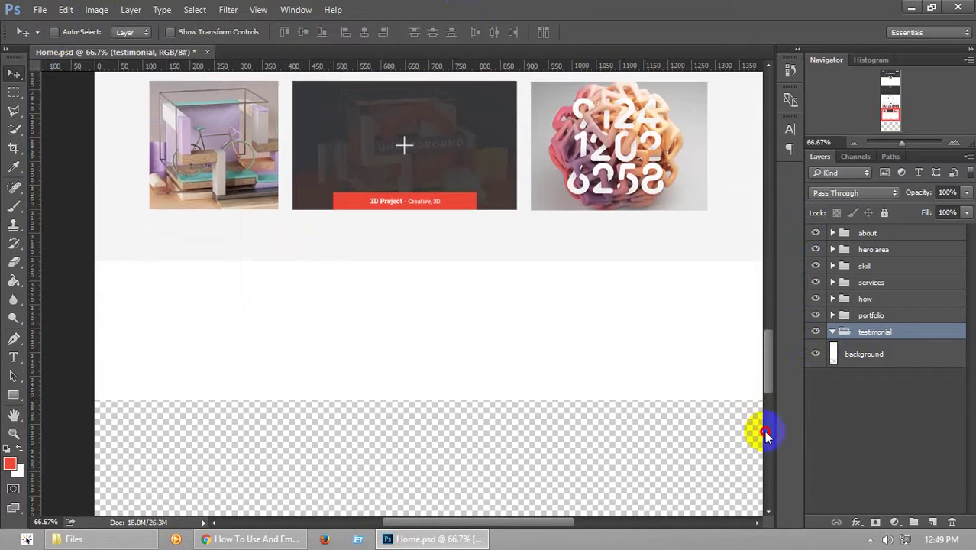
left_click(873, 362)
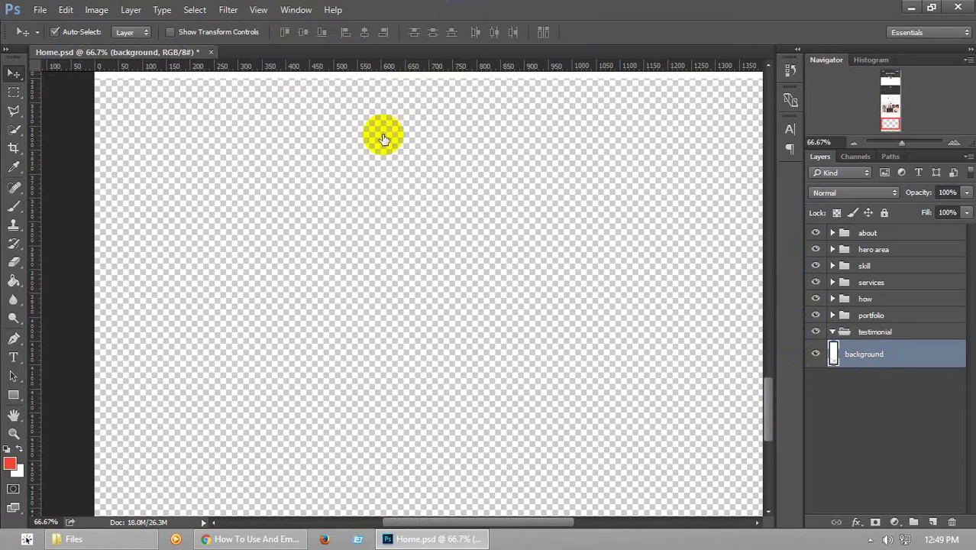
key("ctrl+t")
left_click_drag(427, 87, 702, 412)
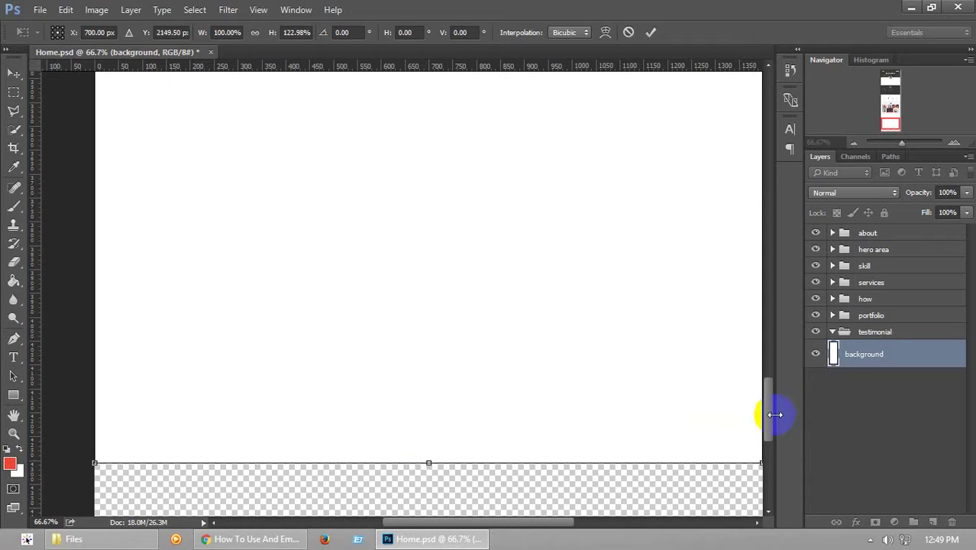
left_click_drag(769, 415, 765, 452)
left_click_drag(430, 225, 434, 316)
key("Return")
Select the testimonial group and show the layout guides over the empty white area
left_click_drag(768, 420, 772, 367)
left_click(880, 335)
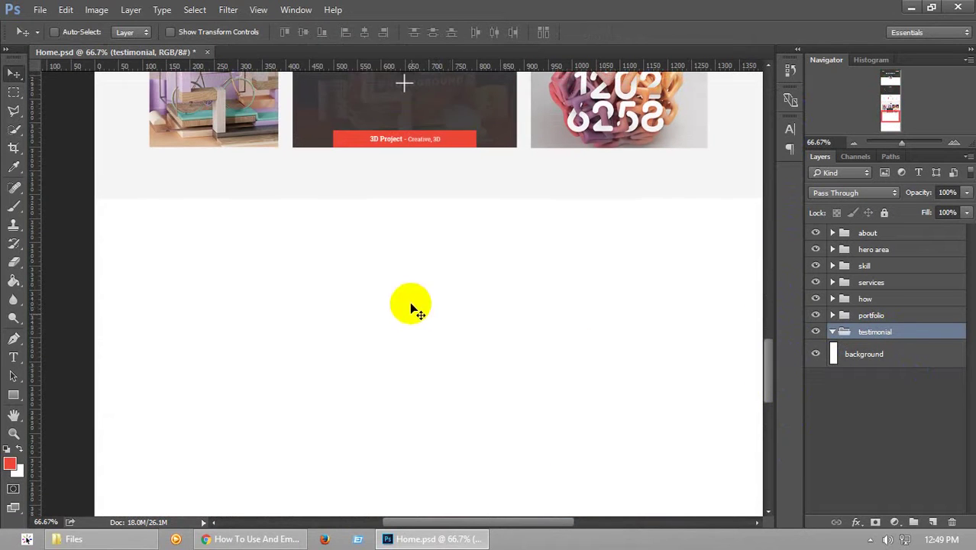
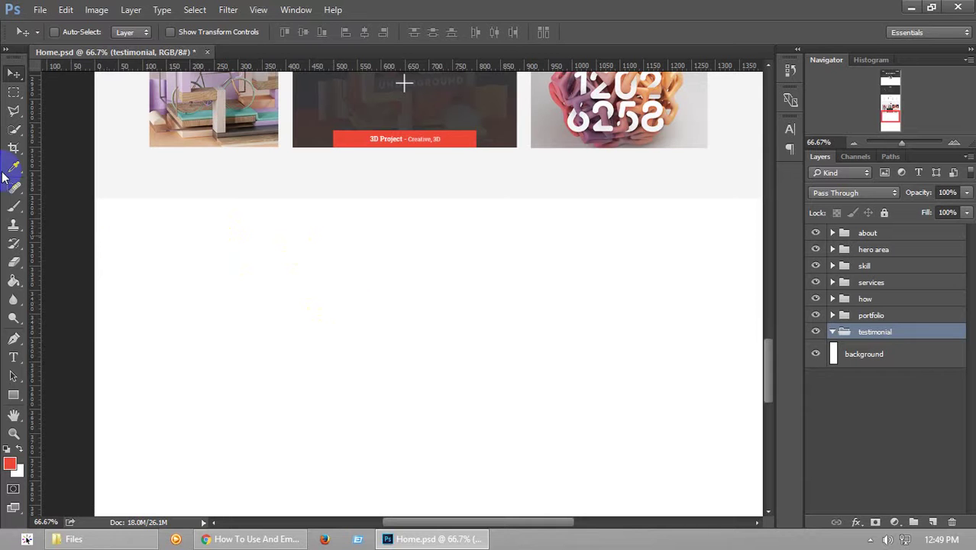
left_click(14, 394)
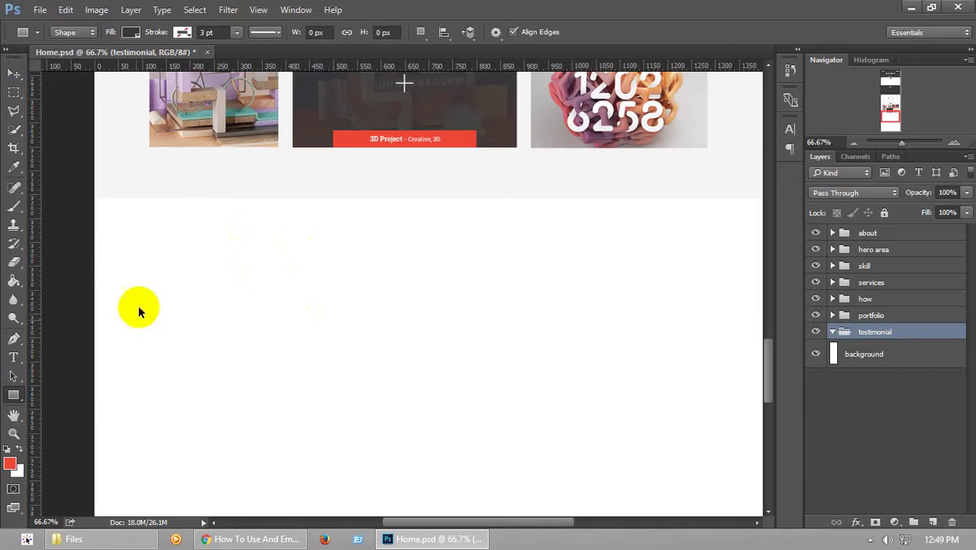
key("ctrl+semicolon")
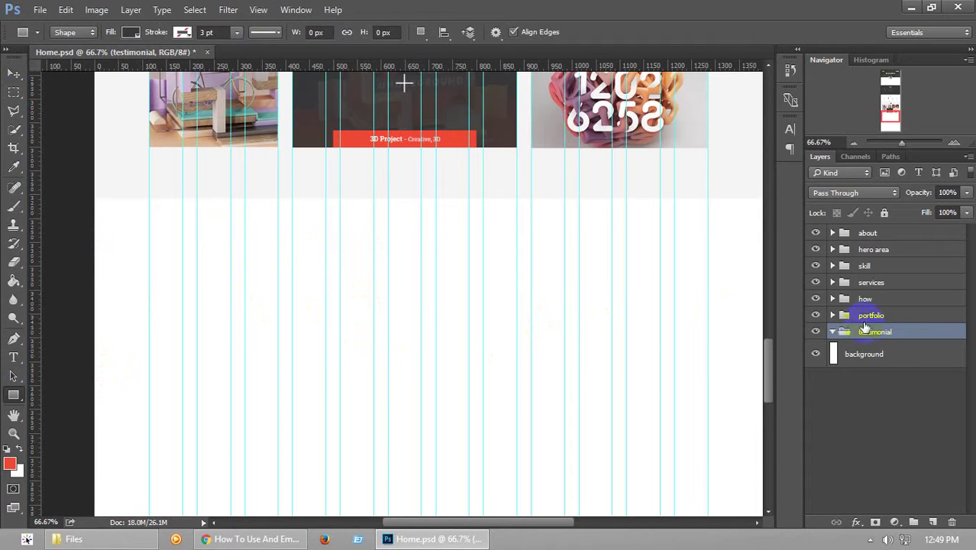
Copy the portfolio section's title group into the testimonial group and rename the copy title
left_click(834, 315)
left_click_drag(898, 365, 879, 405)
left_click(832, 312)
left_click(832, 315)
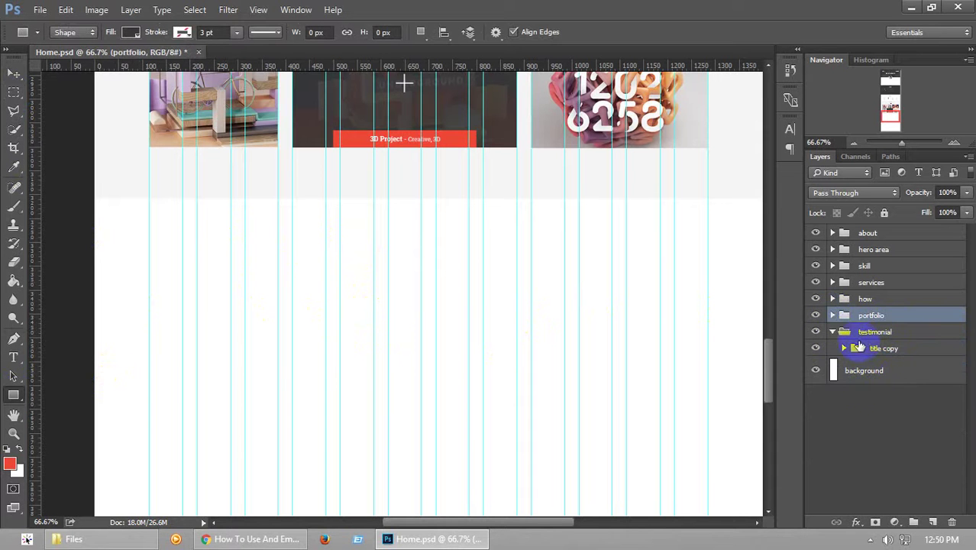
double_click(883, 349)
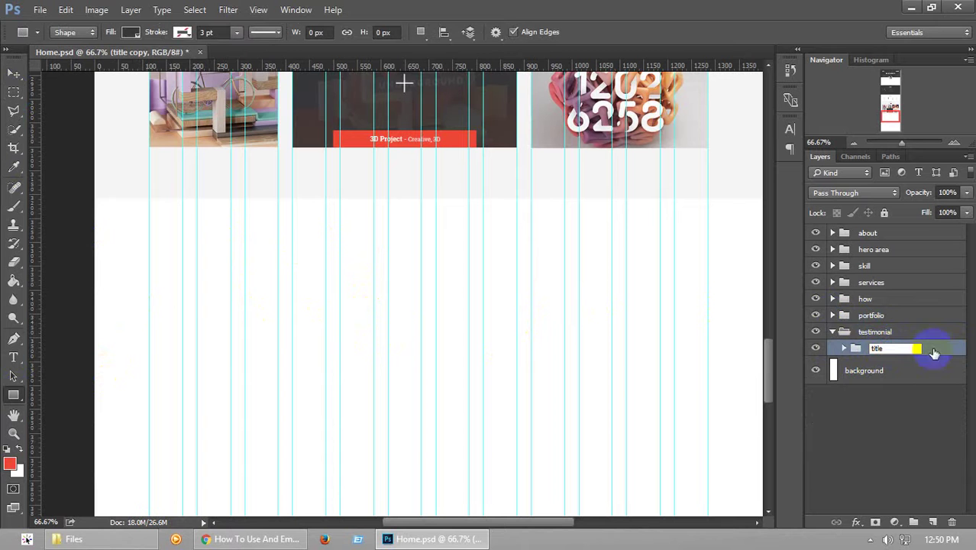
key("Return")
left_click(843, 348)
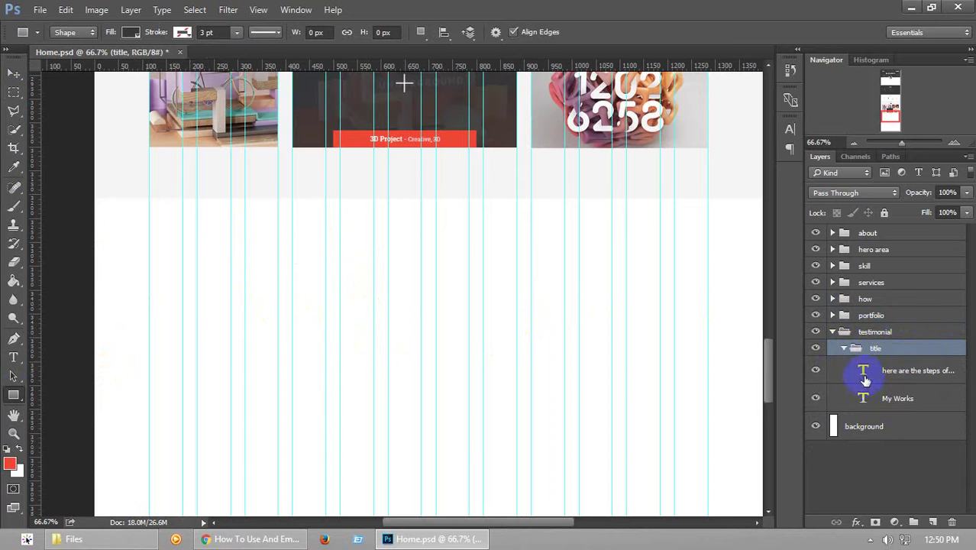
double_click(863, 391)
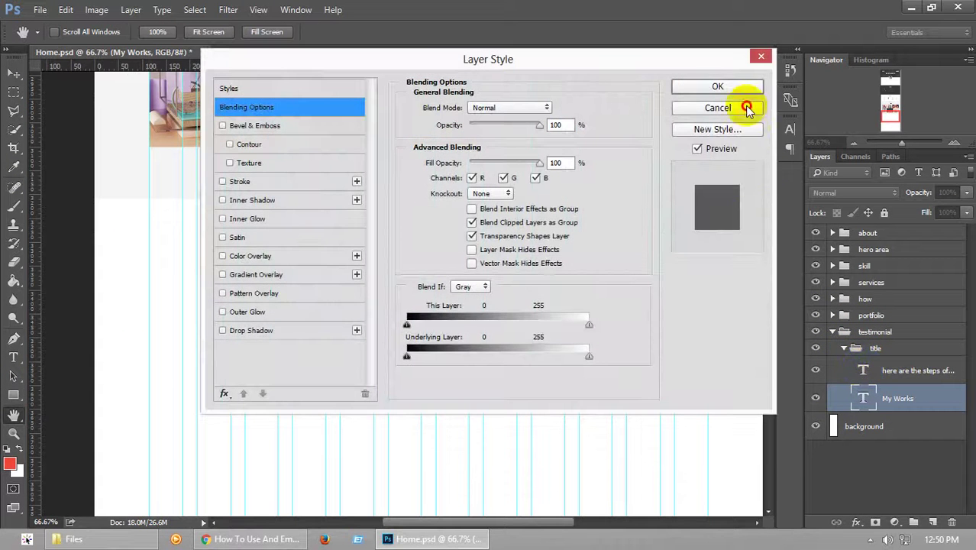
left_click(745, 103)
left_click(850, 349)
left_click(843, 348)
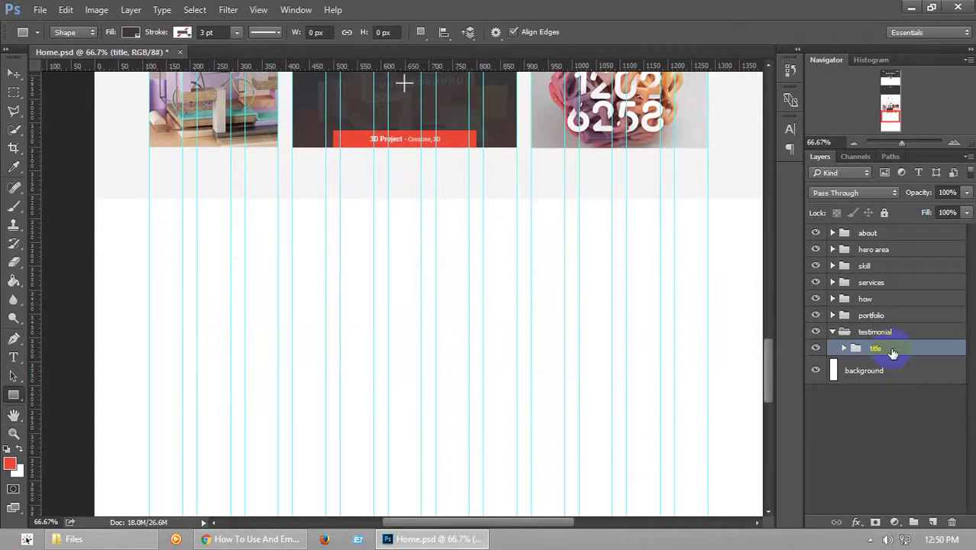
Move the copied title group straight down into the white area just below the portfolio section and save the file
left_click(25, 74)
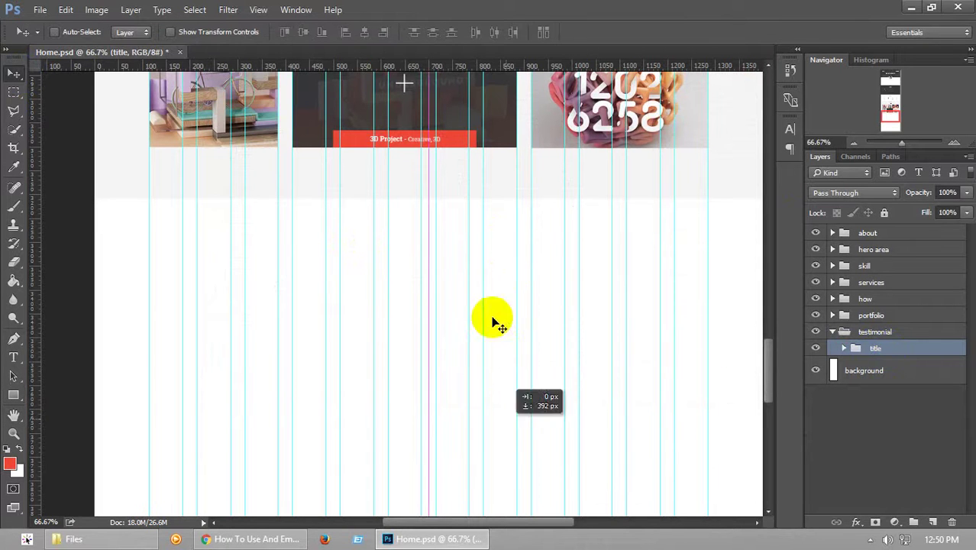
left_click_drag(499, 294, 495, 431)
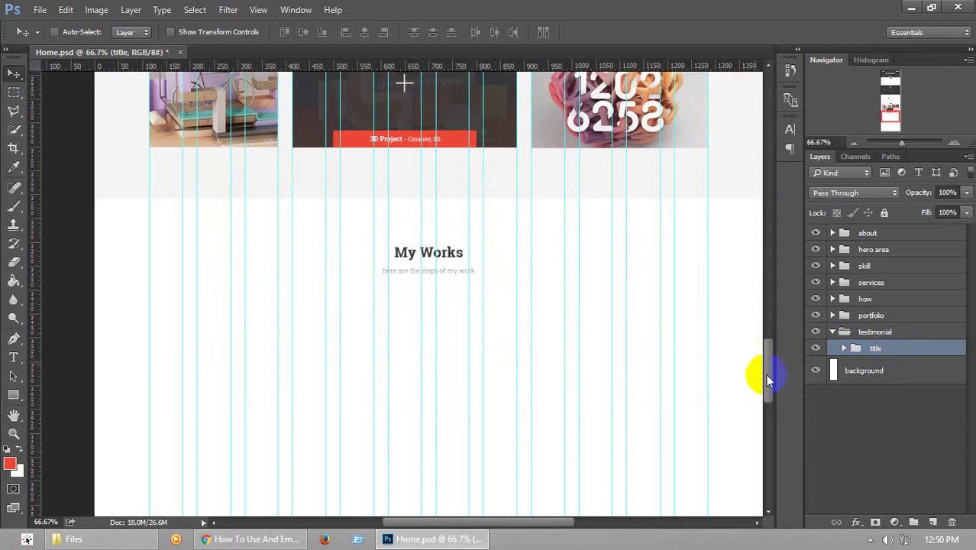
mouse_move(771, 376)
left_mouse_down()
mouse_move(778, 312)
mouse_move(781, 374)
left_mouse_up()
left_click_drag(453, 321, 447, 310)
key("ctrl+s")
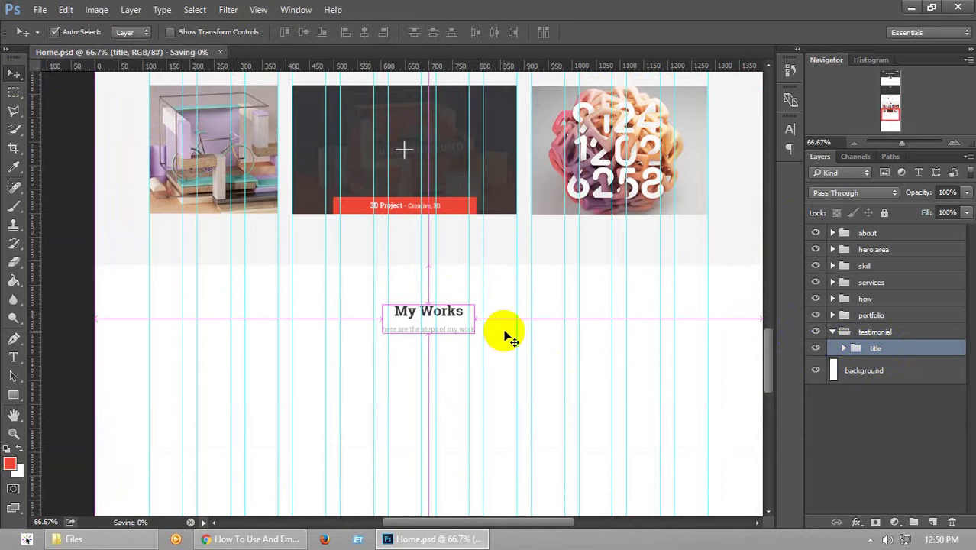
Hide the guides, replace the copied "My Works" heading with "What My Clients Say" and save the file
key("ctrl+h")
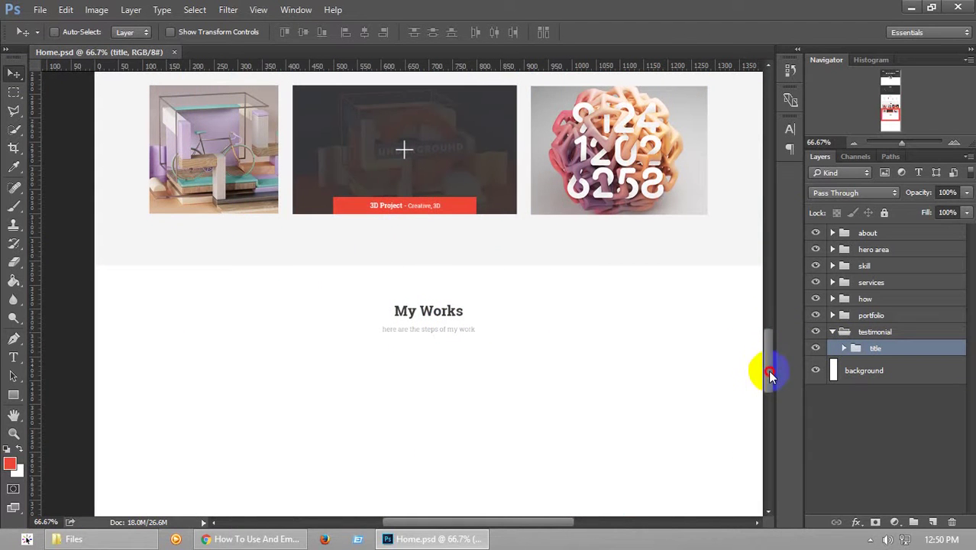
left_click_drag(769, 375, 770, 359)
left_click(954, 143)
left_click_drag(890, 115, 886, 120)
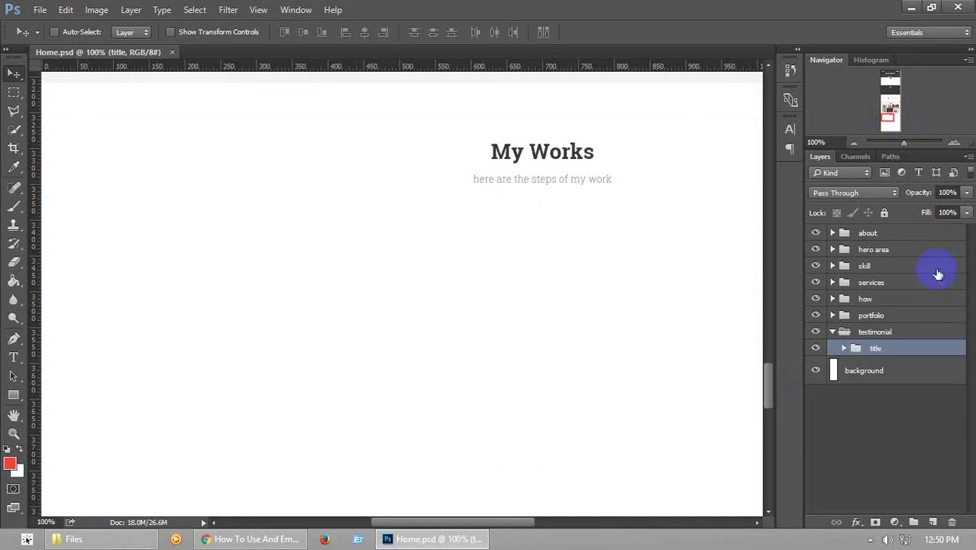
left_click(842, 348)
double_click(865, 399)
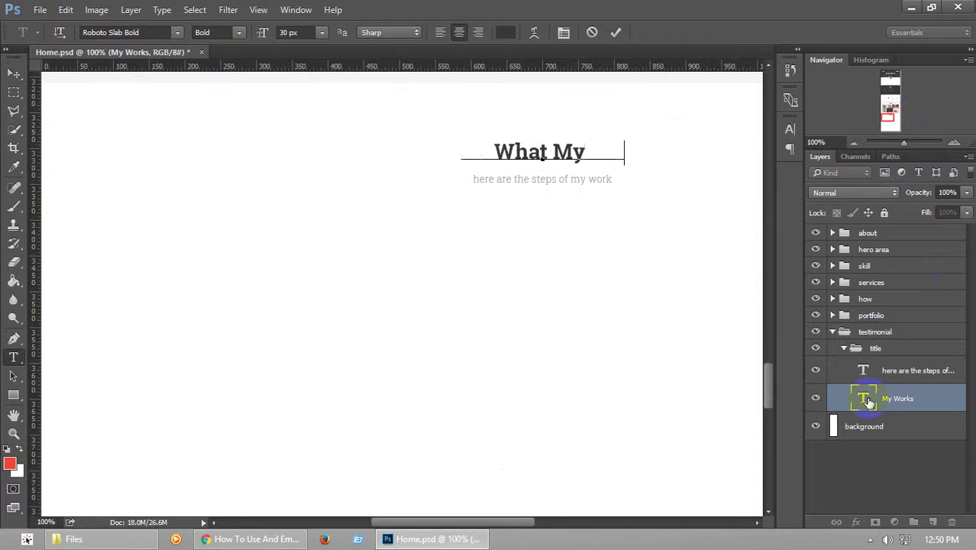
key("BackSpace")
key("BackSpace")
key("BackSpace")
key("BackSpace")
key("BackSpace")
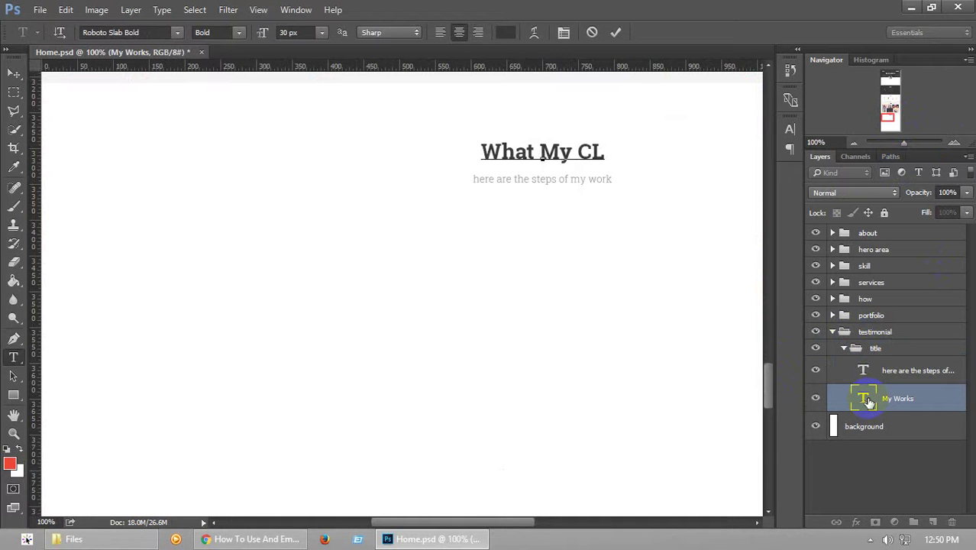
type("lient")
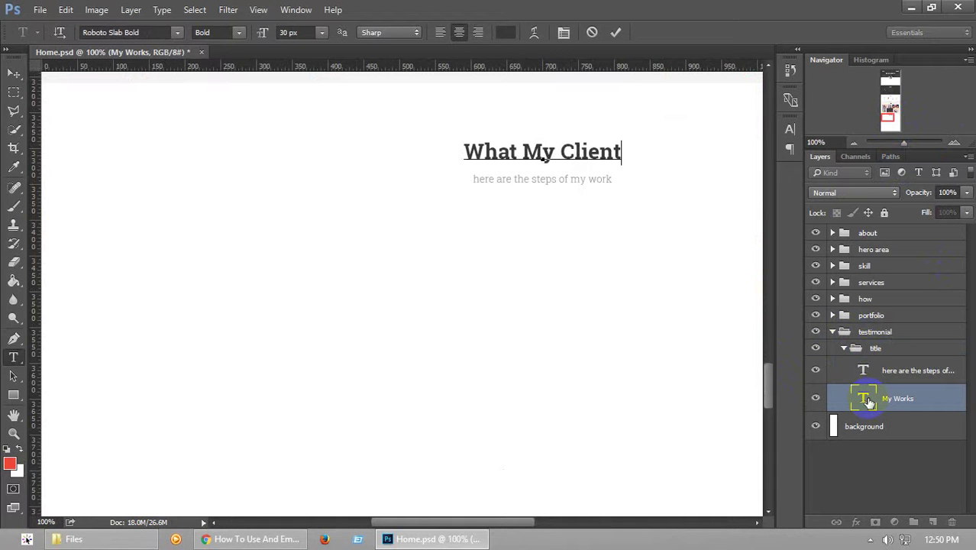
type("s Say")
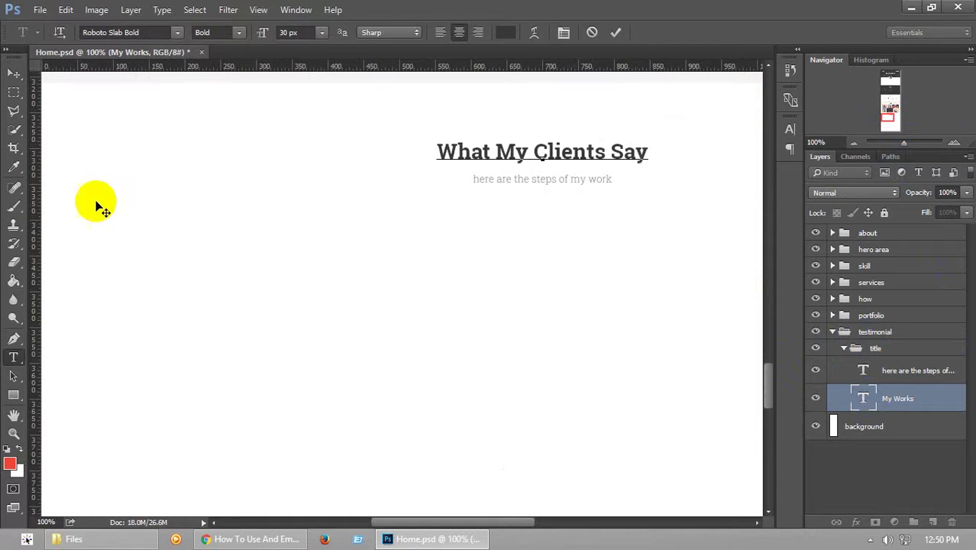
left_click(14, 73)
key("ctrl+s")
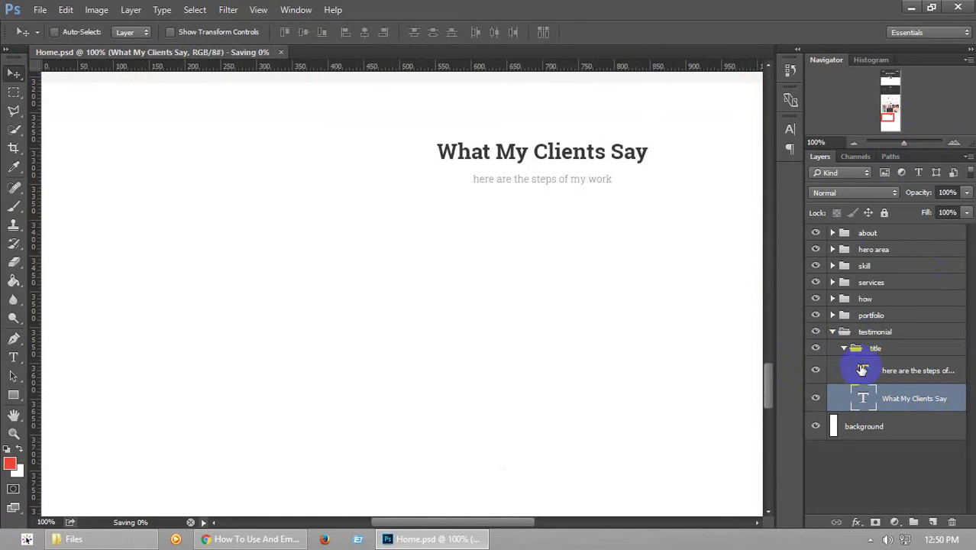
Leave the subtitle text as it is, collapse the testimonial title group and save the file
double_click(861, 369)
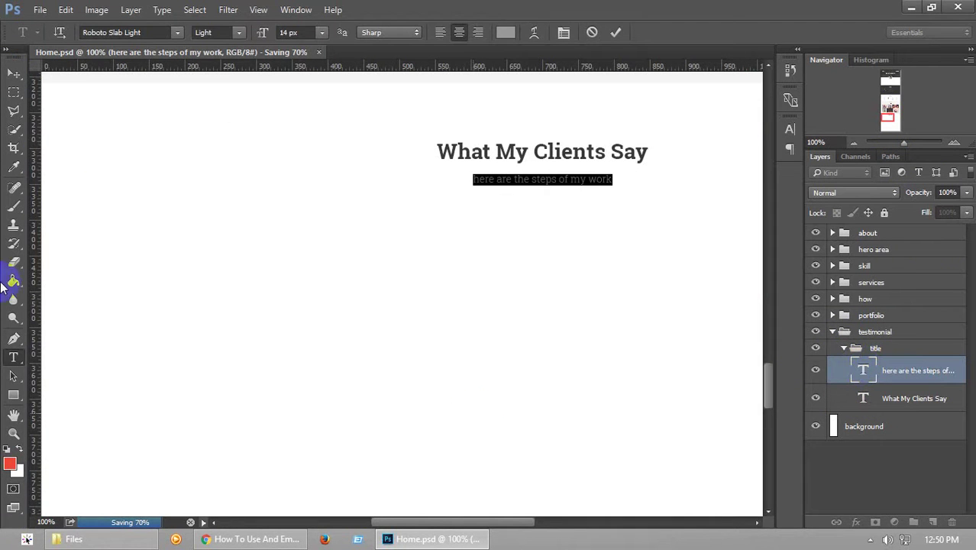
left_click(14, 73)
key("ctrl+s")
left_click_drag(892, 137, 888, 114)
left_click(844, 349)
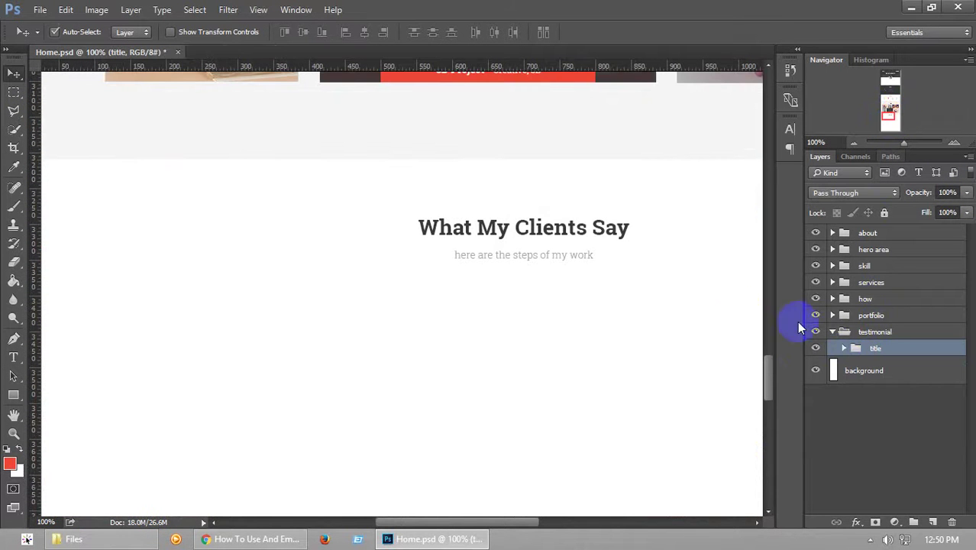
key("ctrl+s")
Draw a rectangle about 570 by 157 px, centred below the subtitle of the What My Clients Say section
left_click_drag(769, 386, 786, 399)
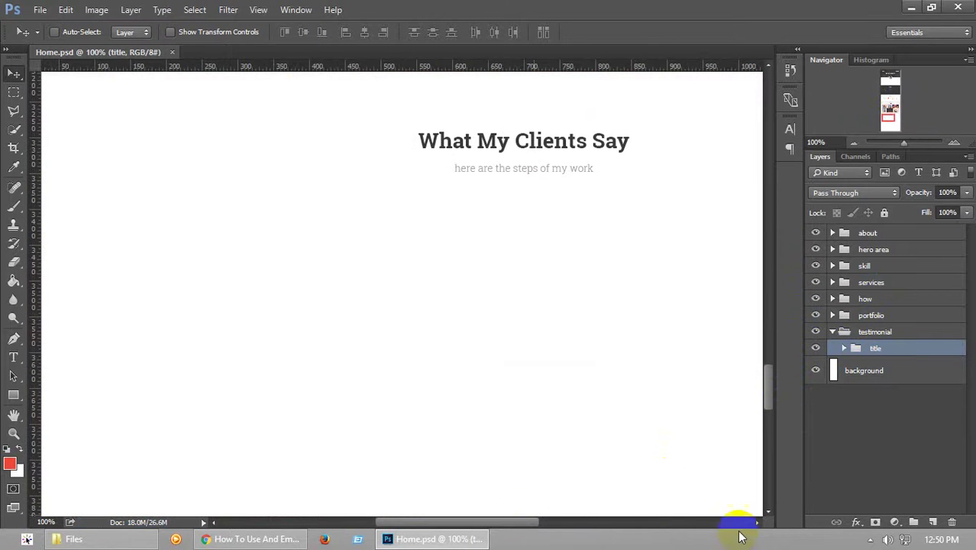
left_click(857, 143)
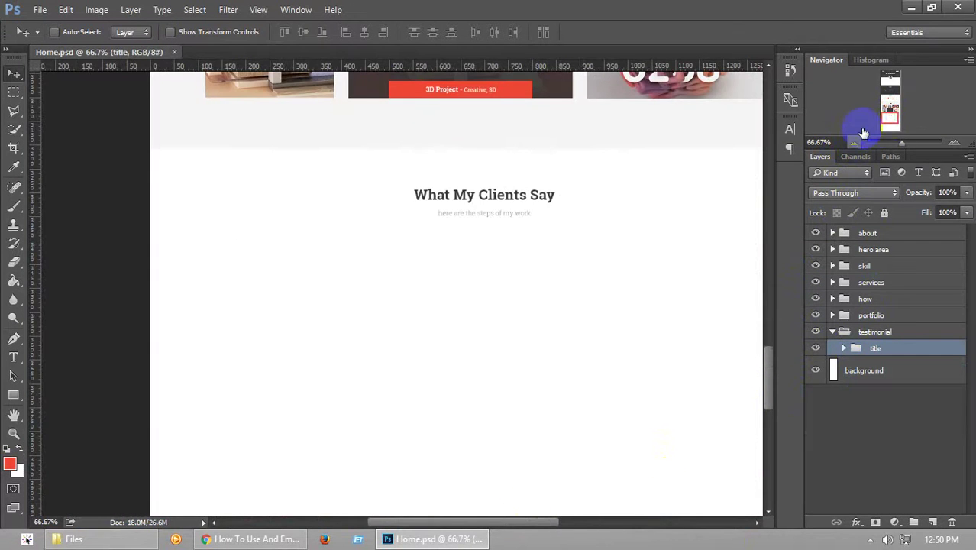
left_click(889, 99)
left_click_drag(892, 109, 889, 112)
key("ctrl+plus")
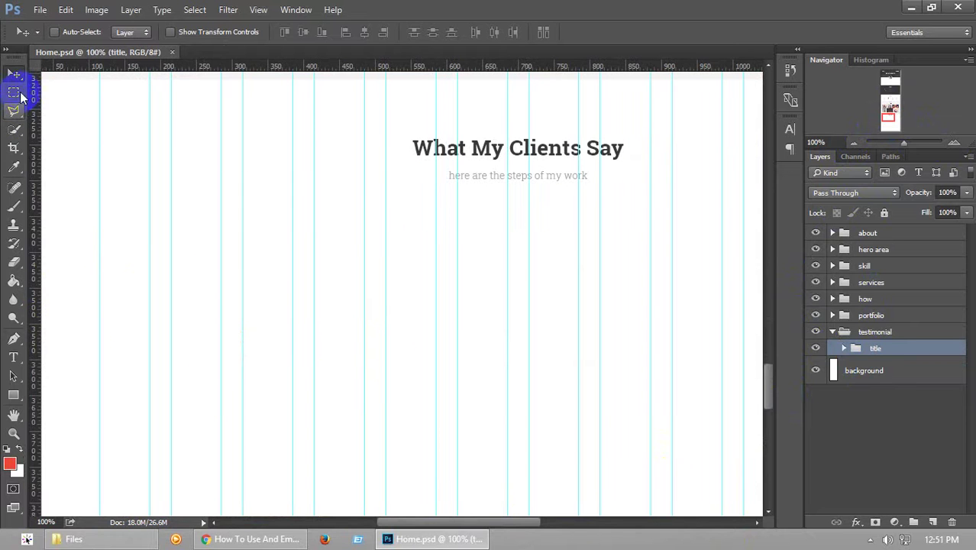
left_click(13, 395)
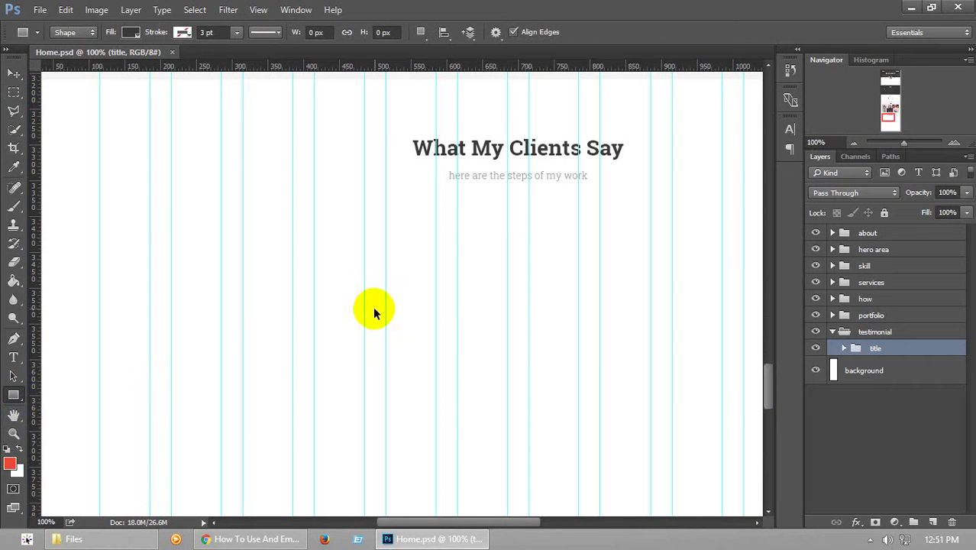
key("ctrl+semicolon")
key("ctrl+semicolon")
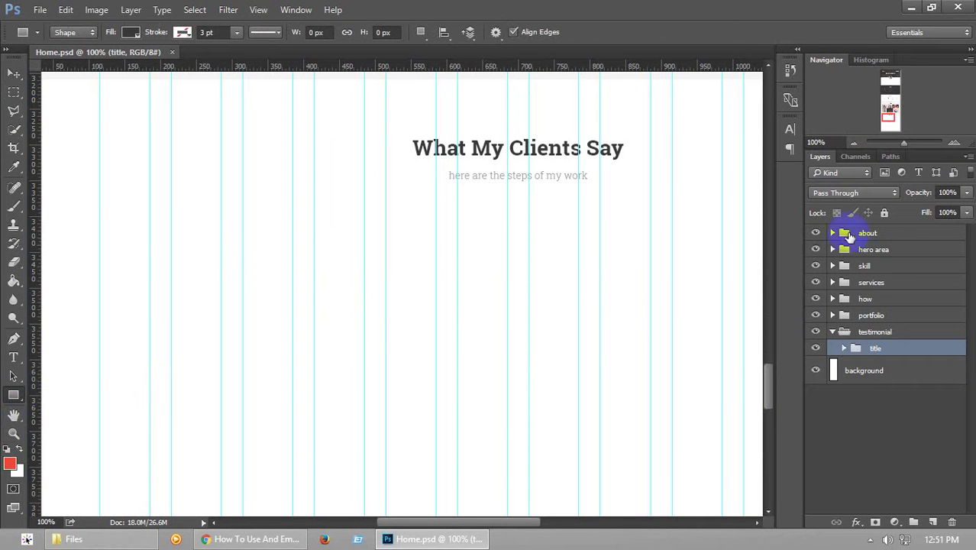
left_click(854, 142)
left_click_drag(889, 83, 886, 112)
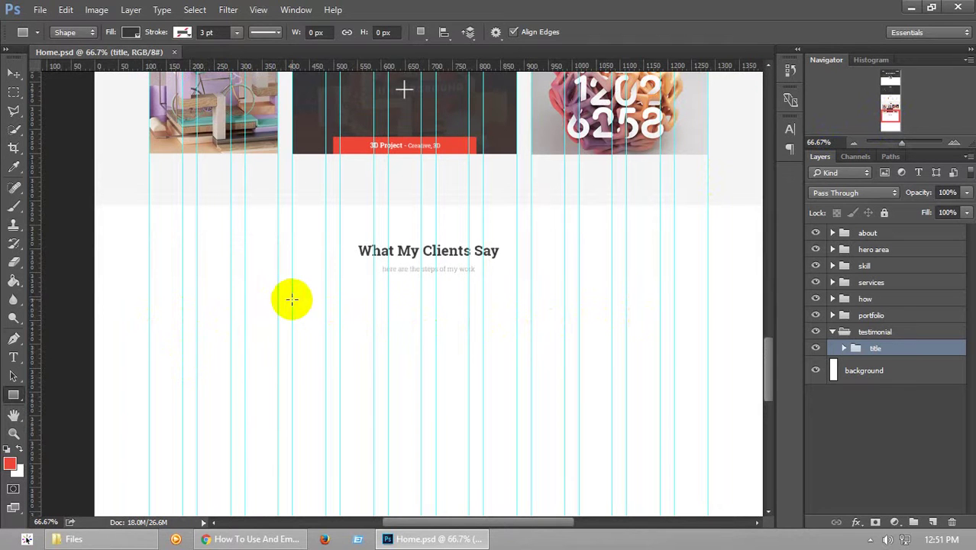
left_click_drag(292, 299, 563, 373)
left_click(639, 172)
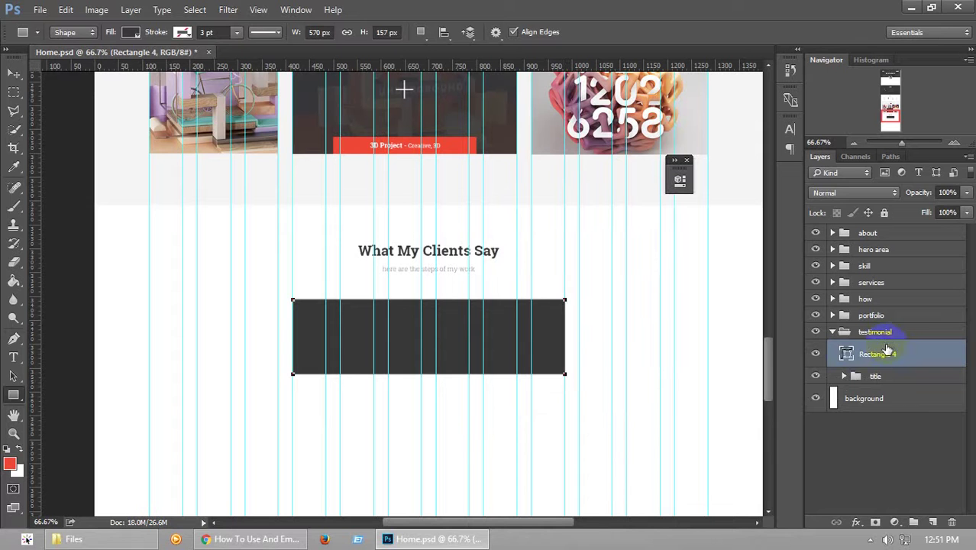
Widen the testimonial rectangle symmetrically about its centre to 770 px, aligned to the column guides
key("ctrl+t")
left_click_drag(572, 336, 610, 336)
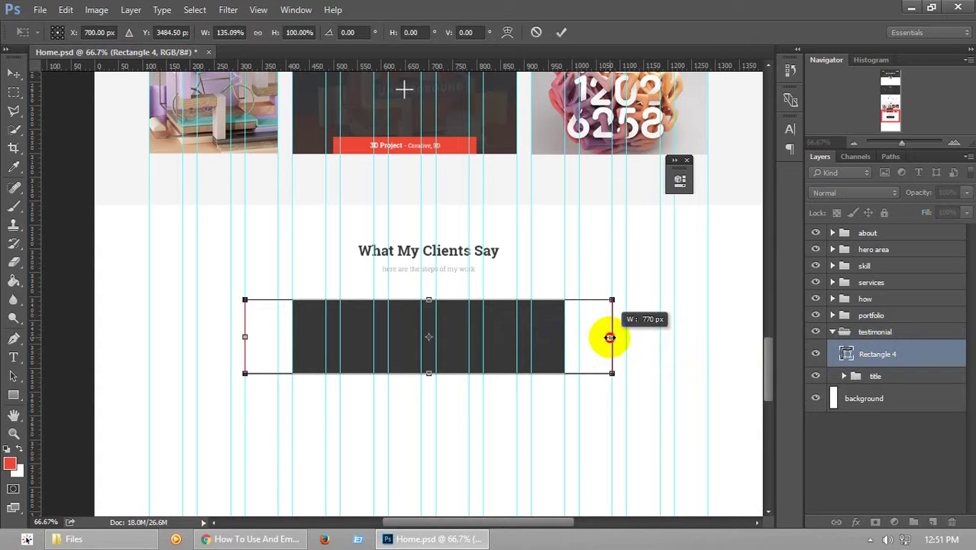
double_click(593, 339)
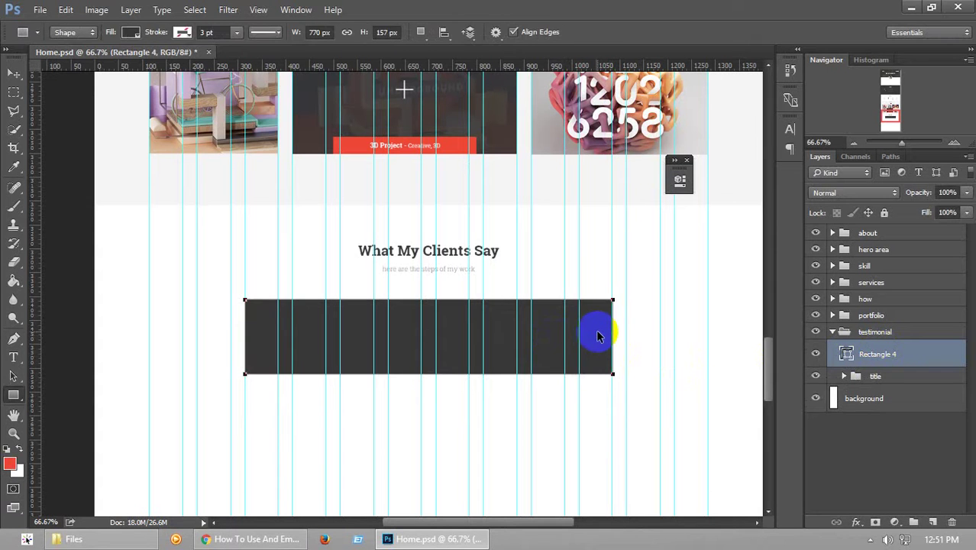
Recolour the testimonial rectangle to f4f4f4, sampled from the portfolio section's light grey background
left_click(954, 143)
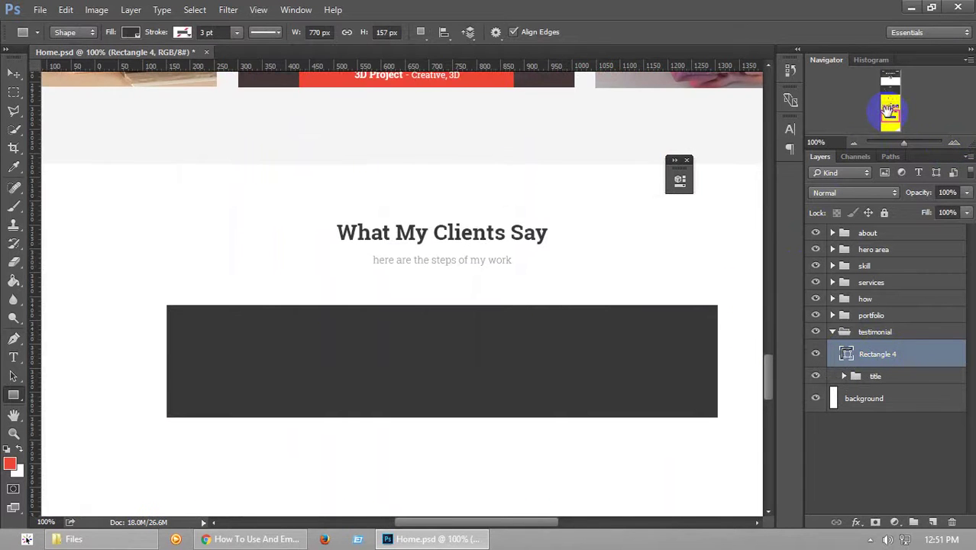
left_click_drag(889, 111, 888, 110)
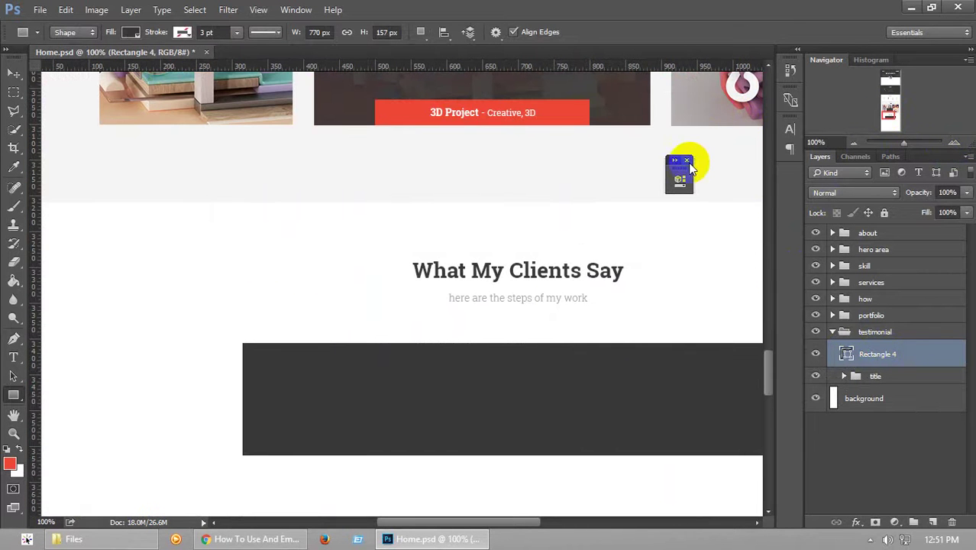
left_click_drag(690, 166, 862, 368)
double_click(848, 353)
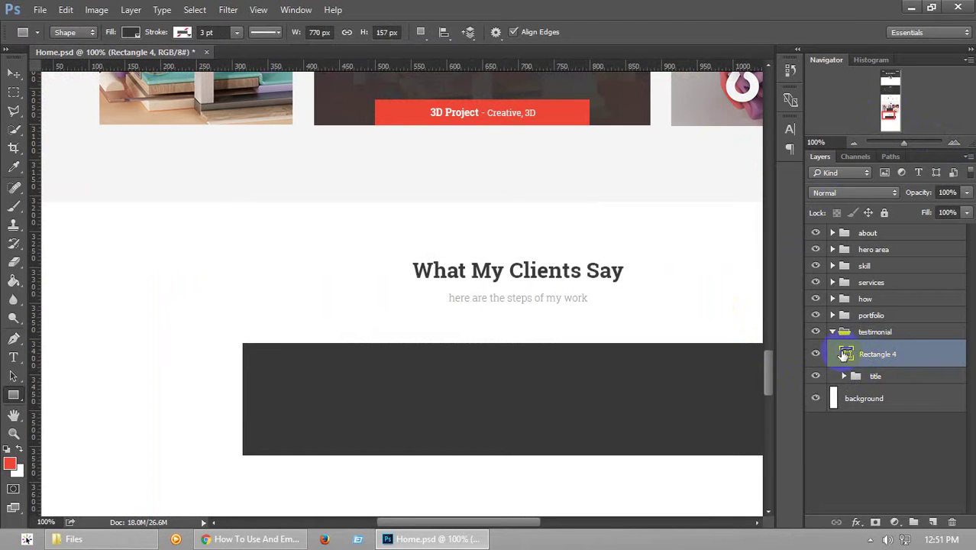
left_click(454, 152)
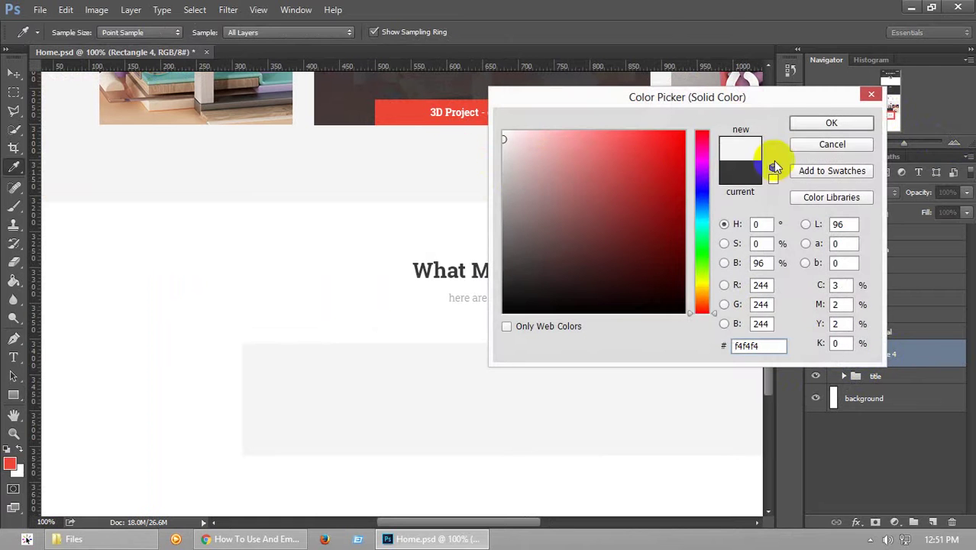
left_click(831, 123)
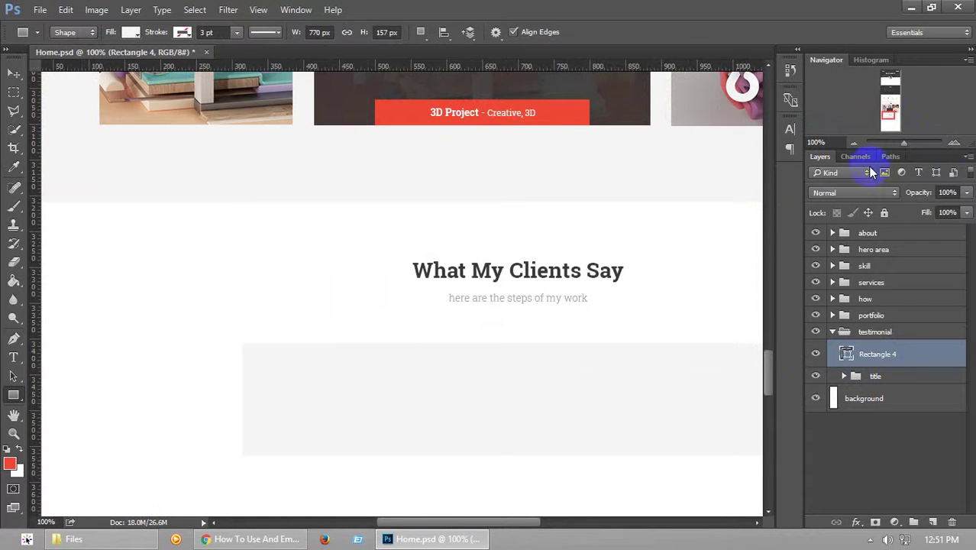
Switch to the icon font page in Chrome, find the icon-quote symbol in the list and copy it
left_click(855, 144)
left_click_drag(886, 105, 891, 116)
left_click(252, 538)
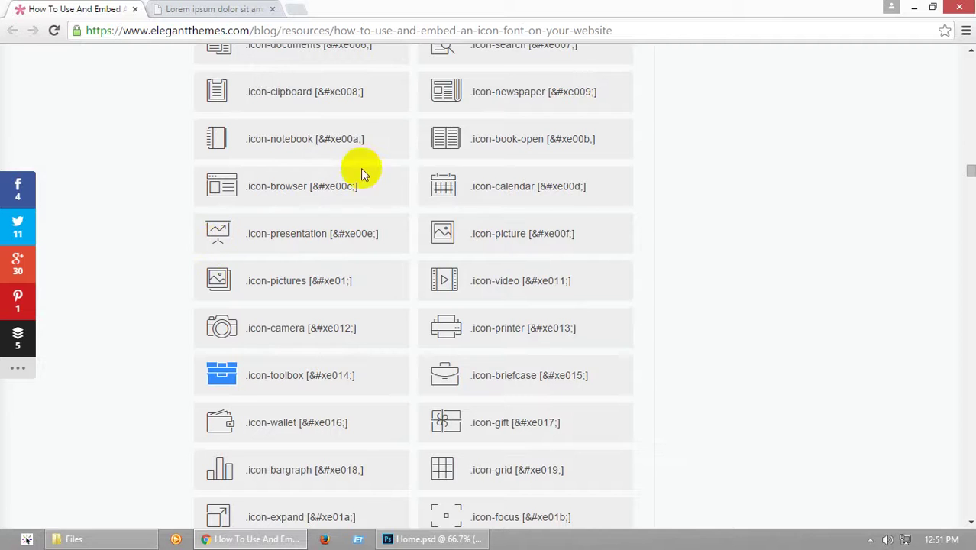
scroll(327, 428, "down", 10)
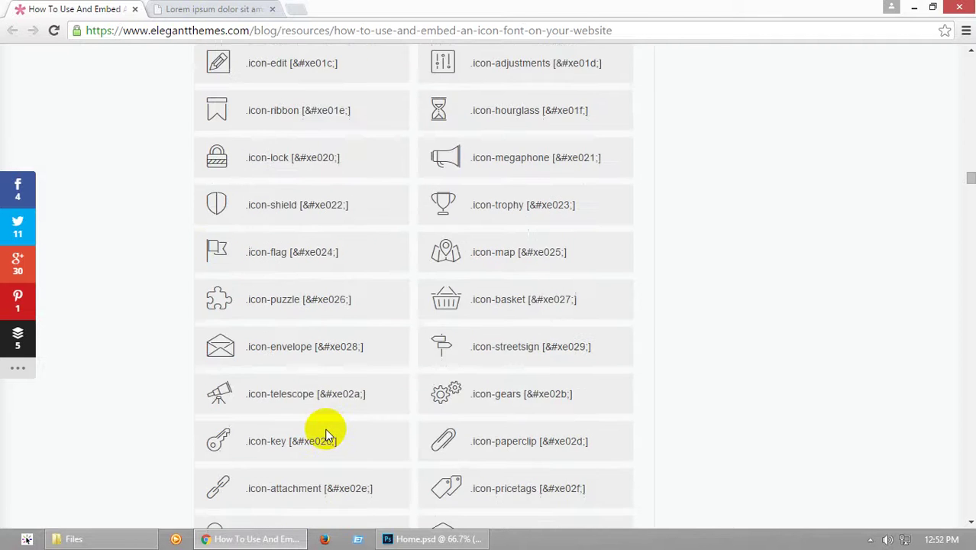
scroll(323, 428, "down", 2)
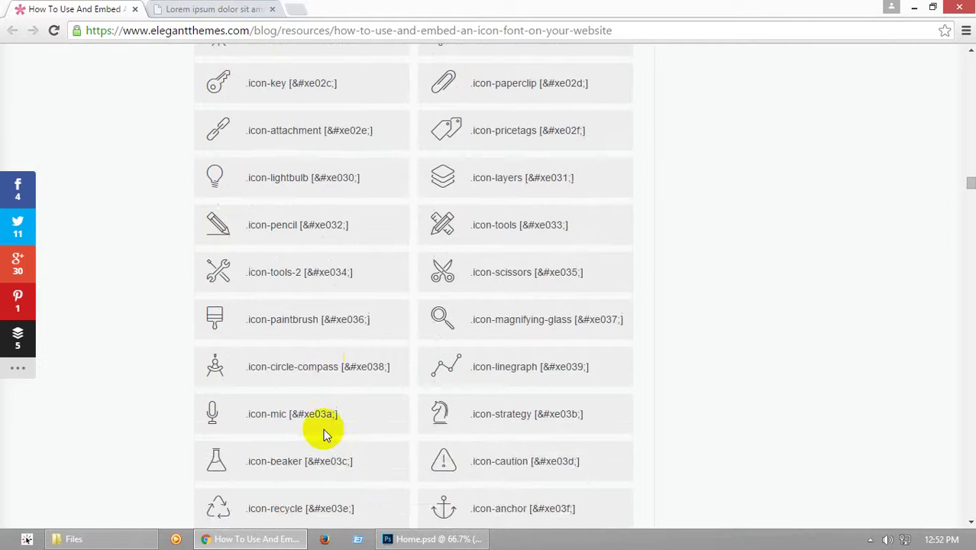
scroll(323, 429, "down", 2)
scroll(322, 429, "down", 4)
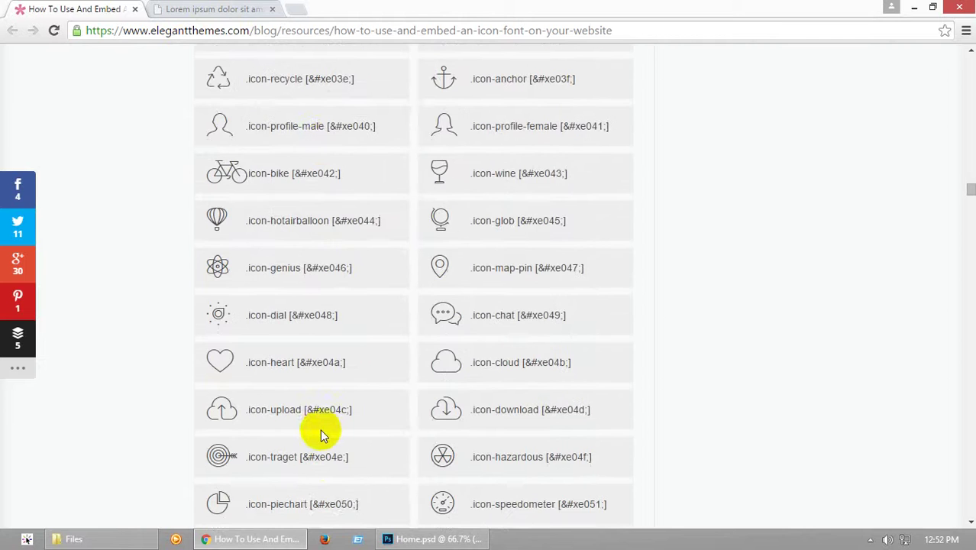
scroll(320, 429, "down", 4)
scroll(321, 431, "down", 2)
scroll(322, 432, "up", 2)
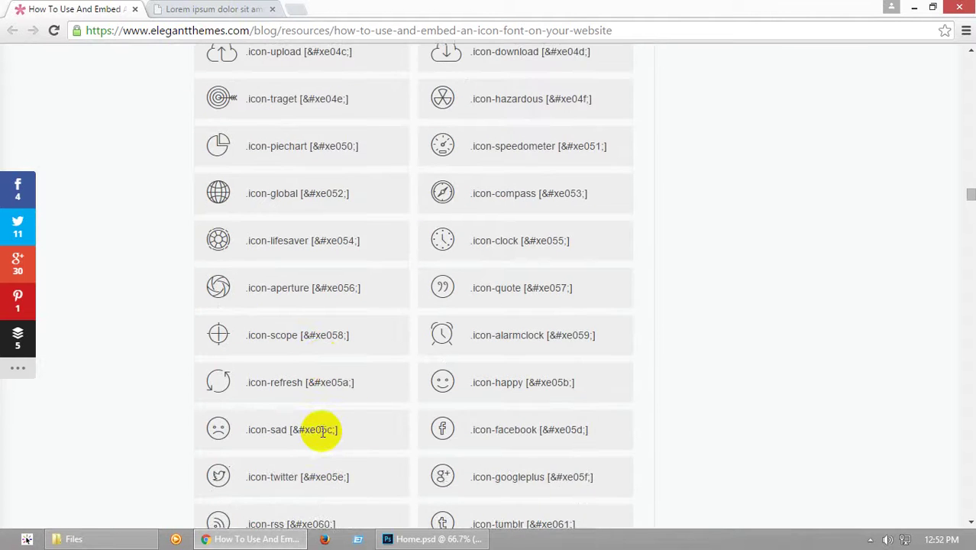
scroll(322, 432, "down", 3)
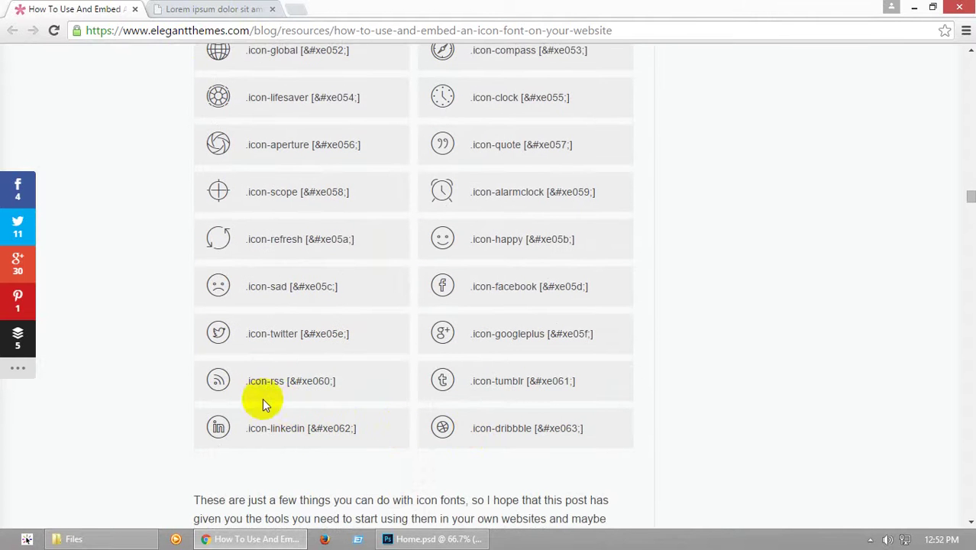
scroll(284, 321, "up", 1)
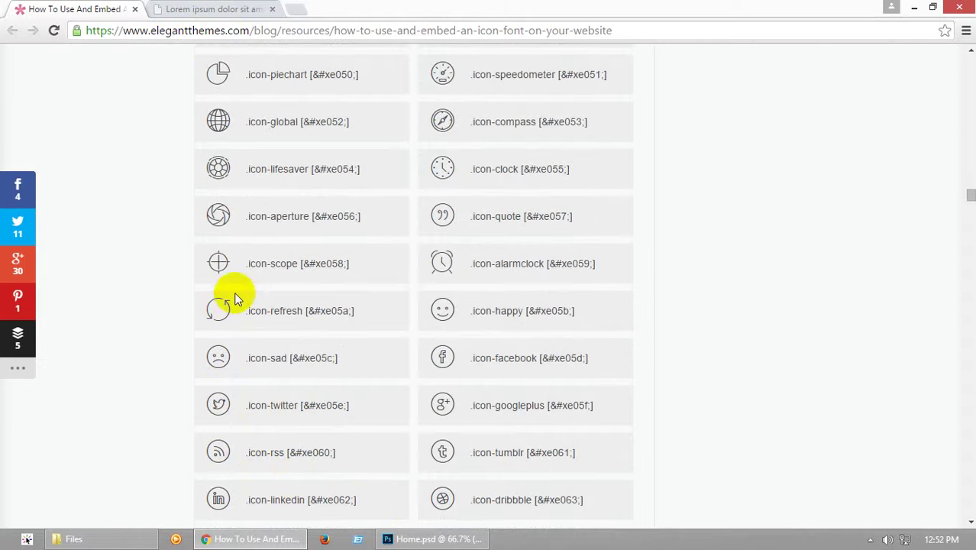
scroll(413, 281, "up", 1)
left_click(438, 287)
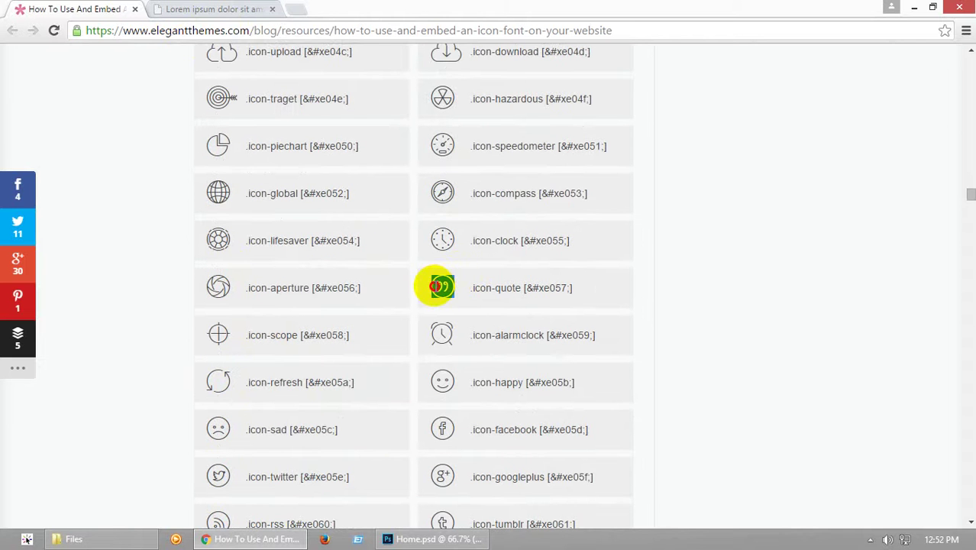
Switch back to Photoshop and insert the copied quote icon in the grey rectangle using the et-line font at 44 px
left_click(393, 539)
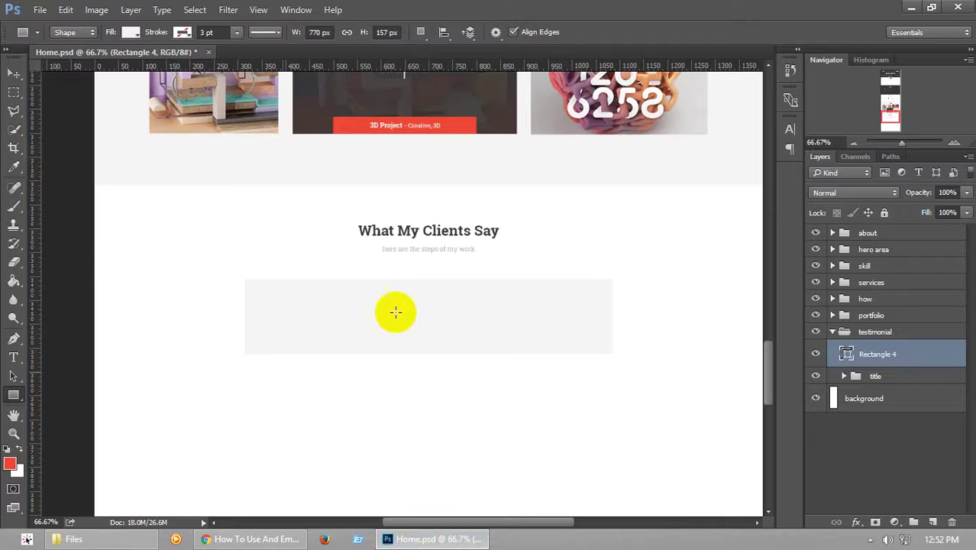
left_click(13, 357)
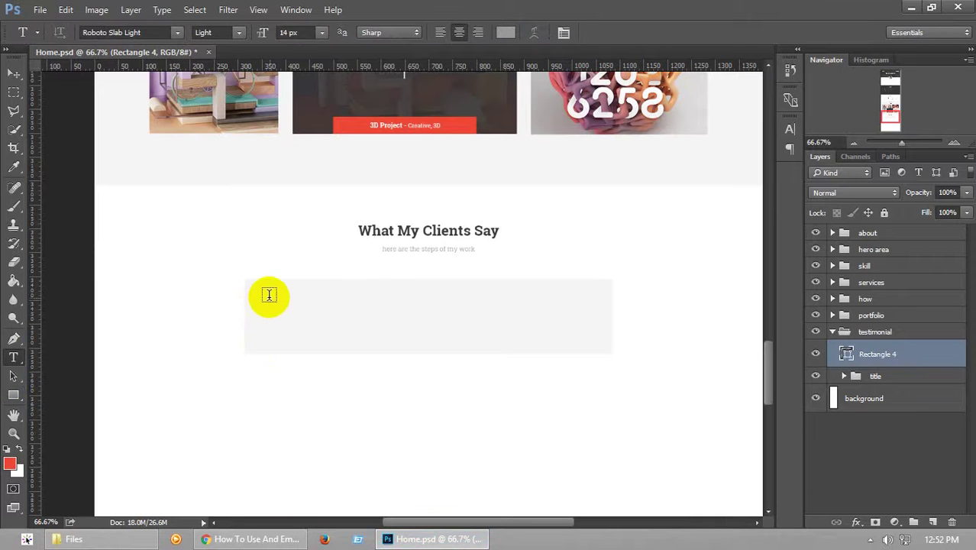
left_click(268, 294)
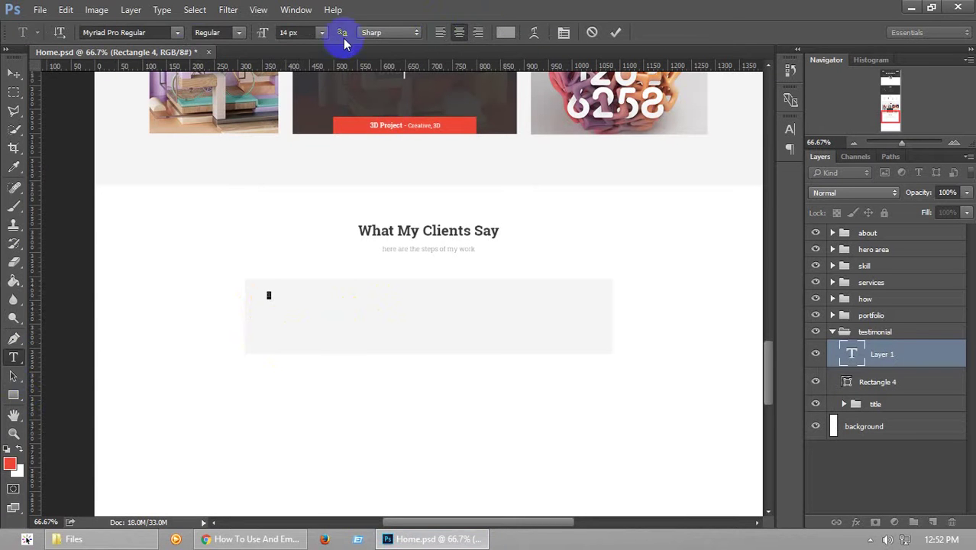
left_click(118, 33)
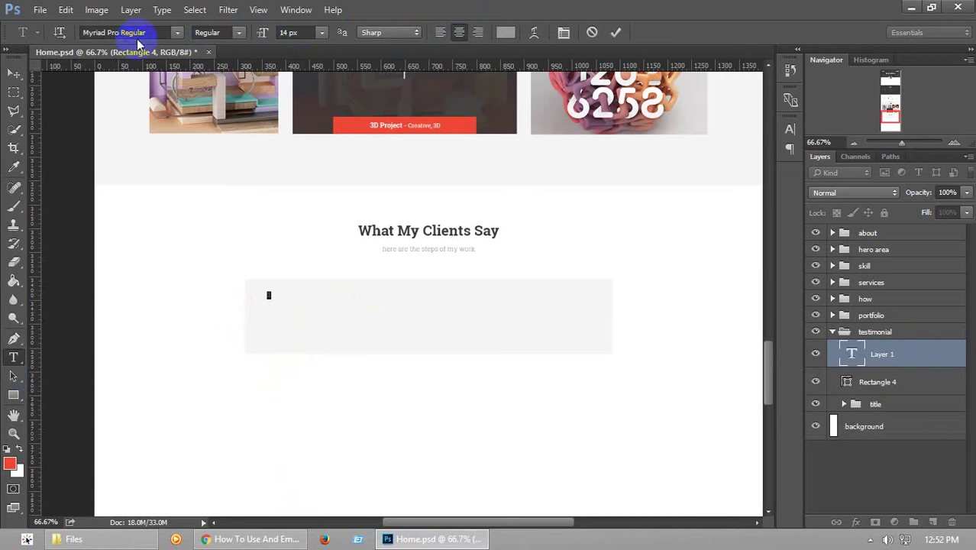
type("et")
key("Return")
left_click(303, 32)
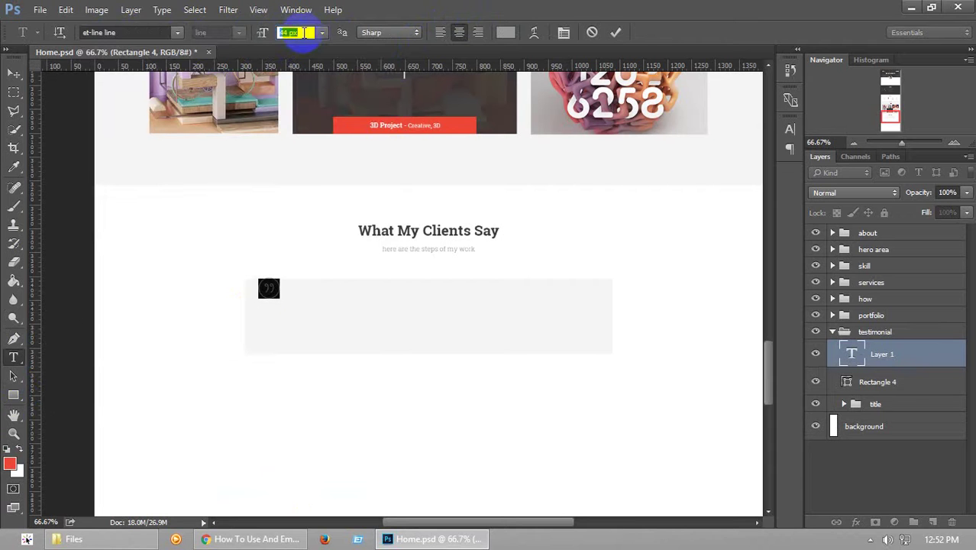
Commit the quote icon text and move it to the horizontal centre near the grey rectangle's upper edge
left_click(22, 50)
left_click(10, 77)
left_click_drag(269, 289, 432, 298)
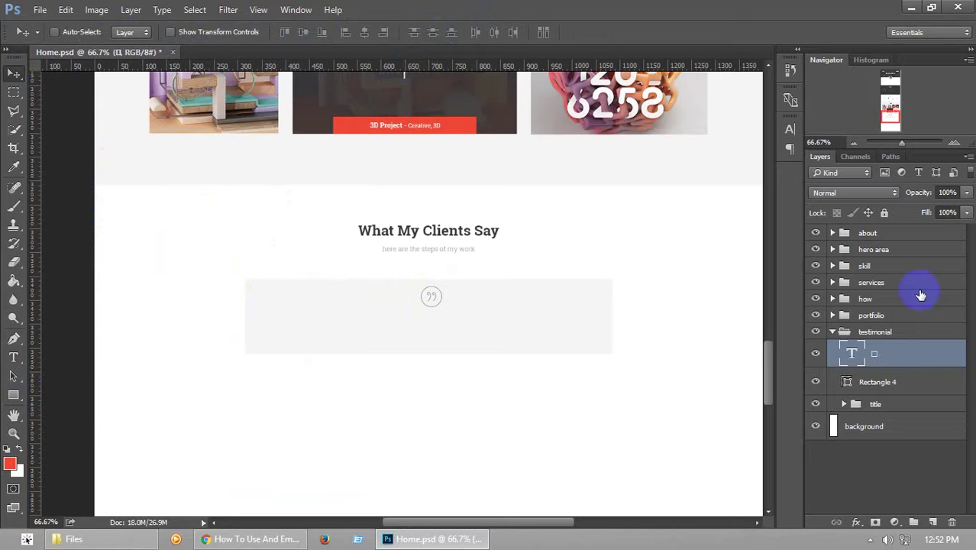
Reduce the quote icon layer's fill to 20% and remove the icon from the testimonial group
left_click(967, 212)
left_click_drag(962, 231, 898, 233)
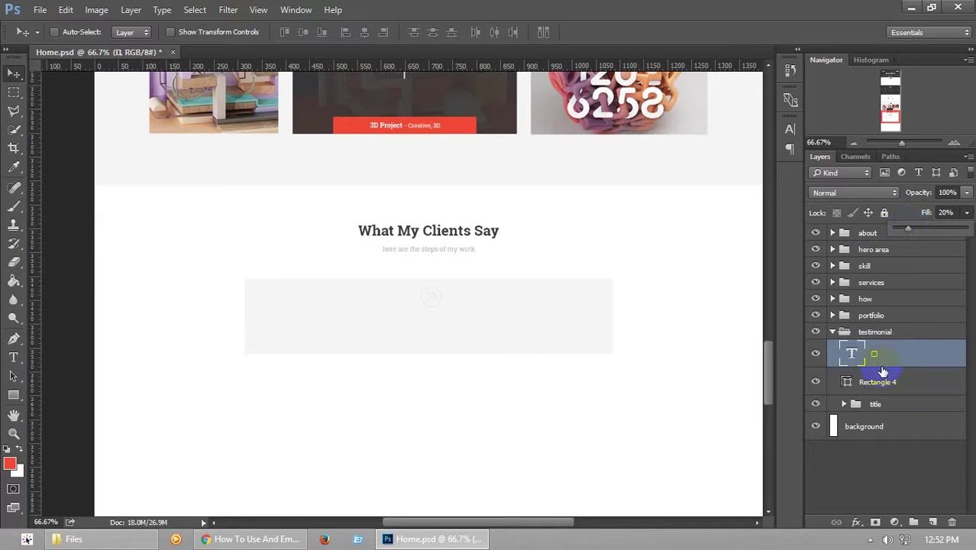
key("ctrl+e")
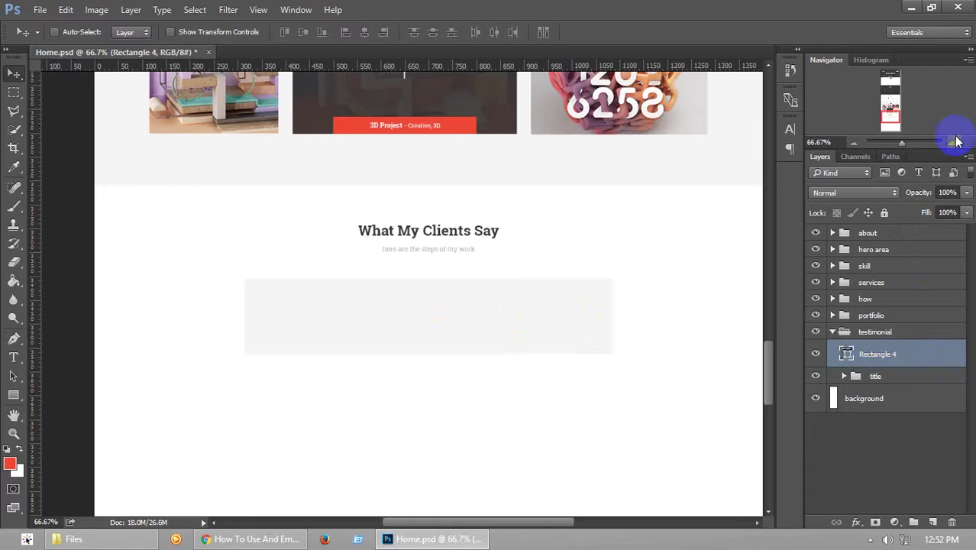
Extend the testimonial rectangle downward to a height of about 212 px and move it 30 px lower
left_click(954, 142)
left_click_drag(892, 109, 887, 112)
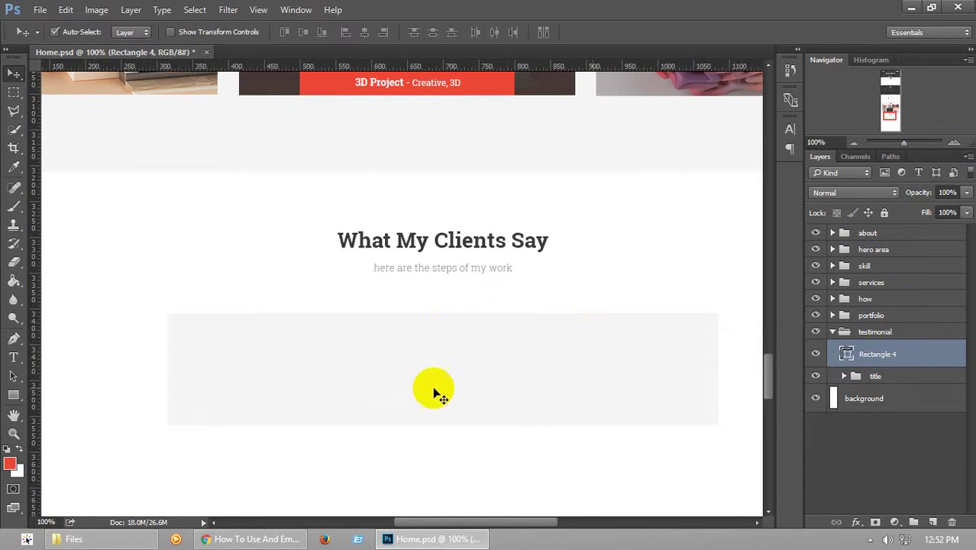
key("ctrl+t")
left_click_drag(444, 428, 447, 467)
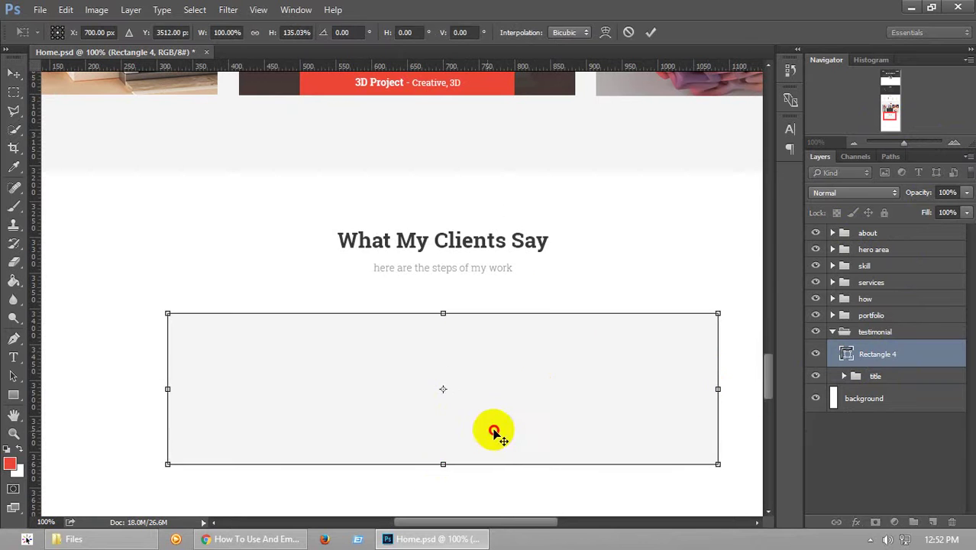
key("Return")
key("shift+Down")
key("shift+Down")
key("shift+Down")
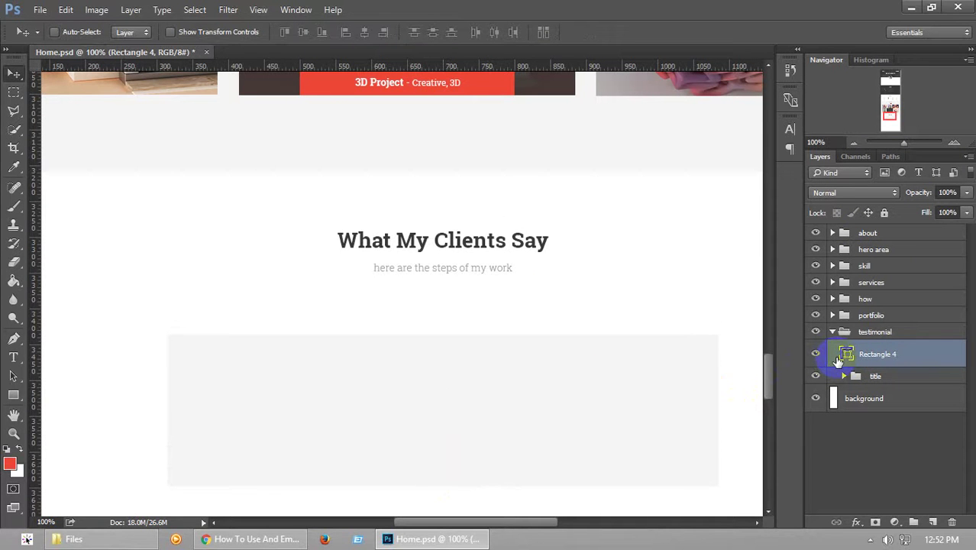
Try adding a circle about 87 px across over the middle of the testimonial rectangle's upper edge, then undo it
left_click_drag(14, 395, 89, 421)
left_click_drag(414, 301, 478, 387)
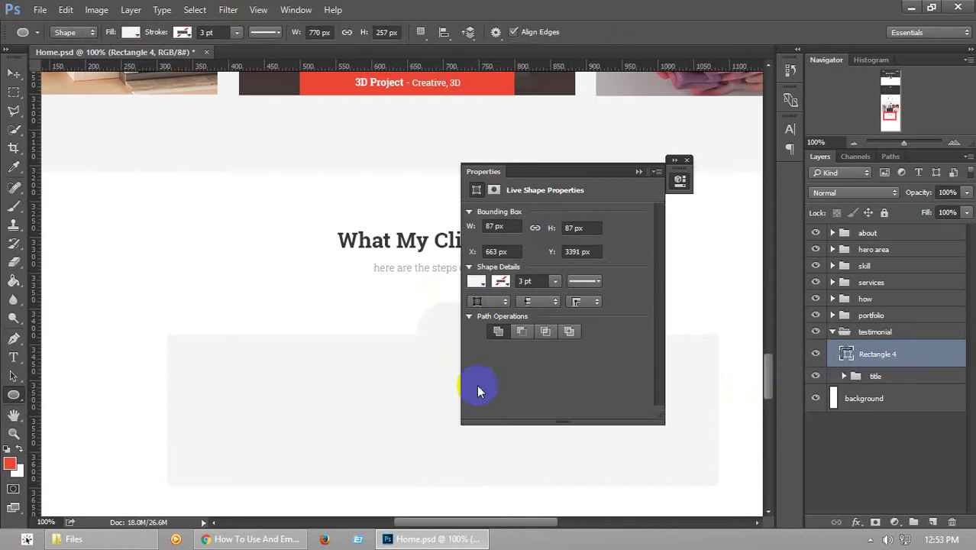
left_click(638, 171)
key("ctrl+z")
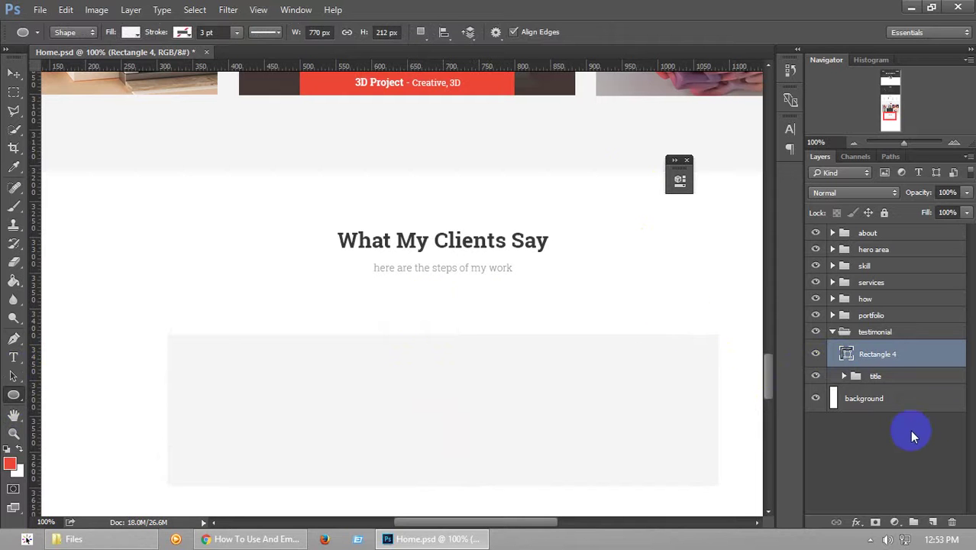
Draw a dark circle 96 px across over the middle of the testimonial rectangle's upper edge on a new layer
left_click(934, 522)
left_click_drag(424, 308, 485, 401)
left_click(636, 171)
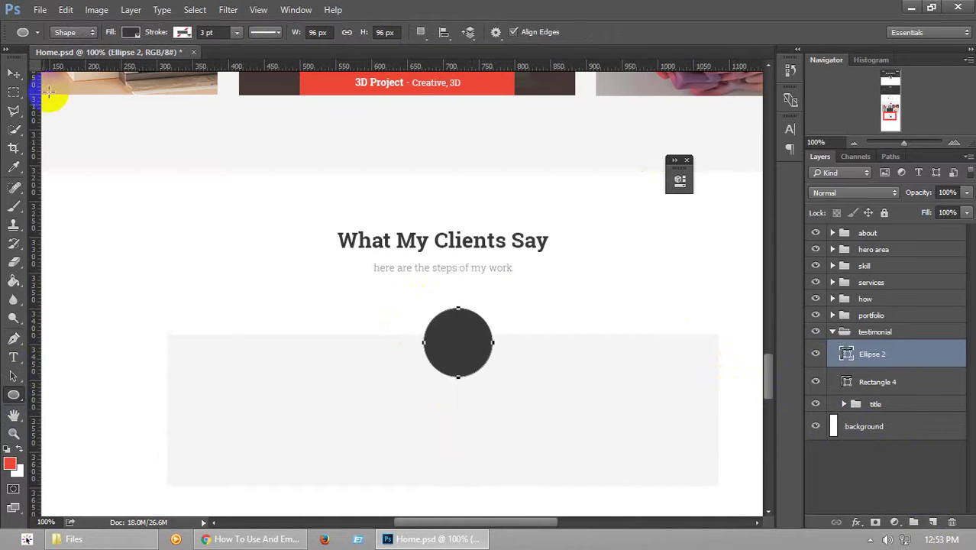
Move the circle onto the grey rectangle's upper edge and align its horizontal centre with the rectangle
left_click(12, 74)
left_click_drag(452, 329, 439, 321)
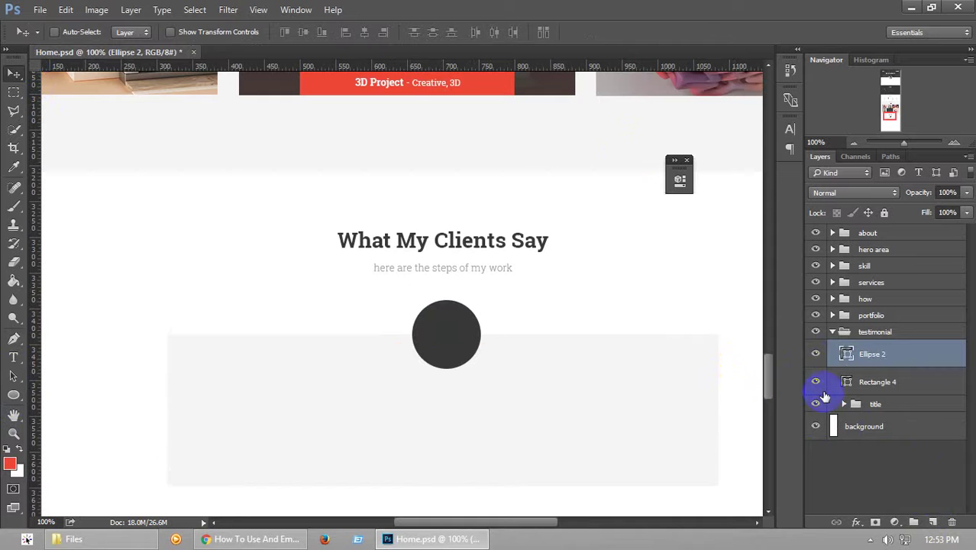
left_click(880, 385, "shift")
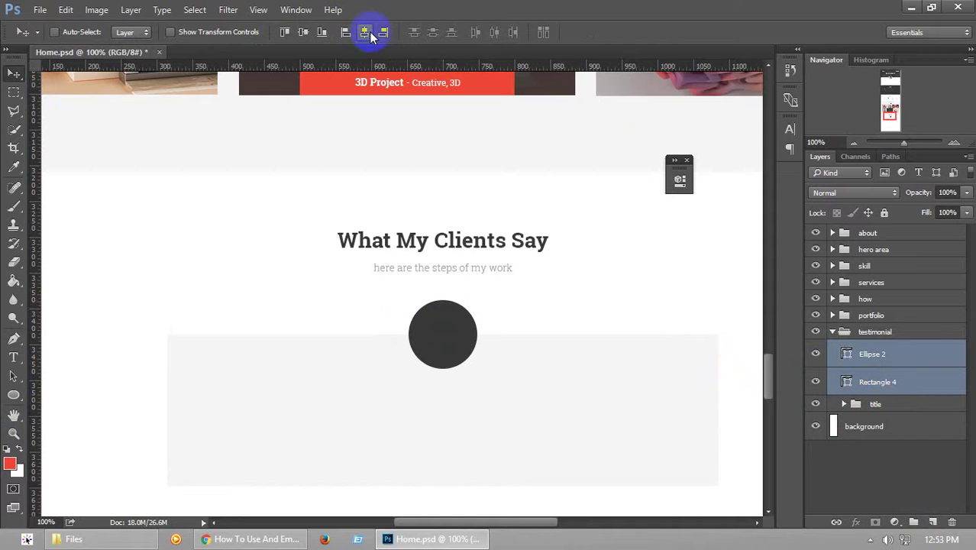
left_click(849, 356)
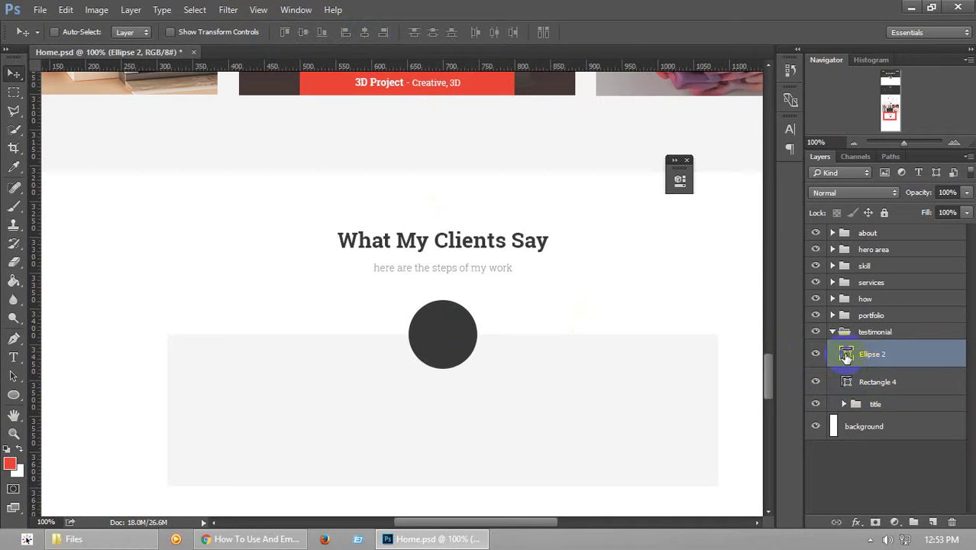
Place review-1.jpg from the Files folder over the circle, scaled to about 75%
left_click(81, 539)
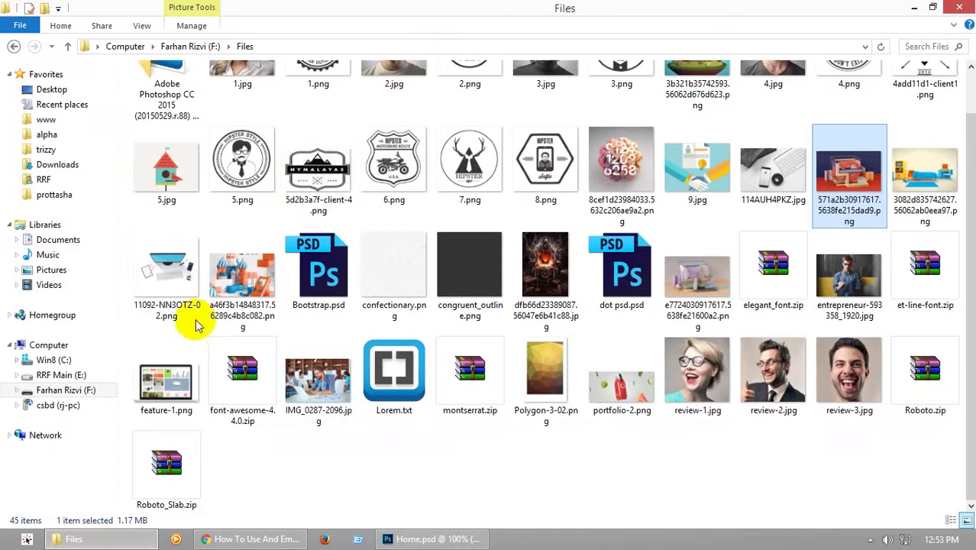
scroll(371, 240, "down", 1)
left_click_drag(701, 441, 451, 371)
left_click_drag(508, 400, 489, 386)
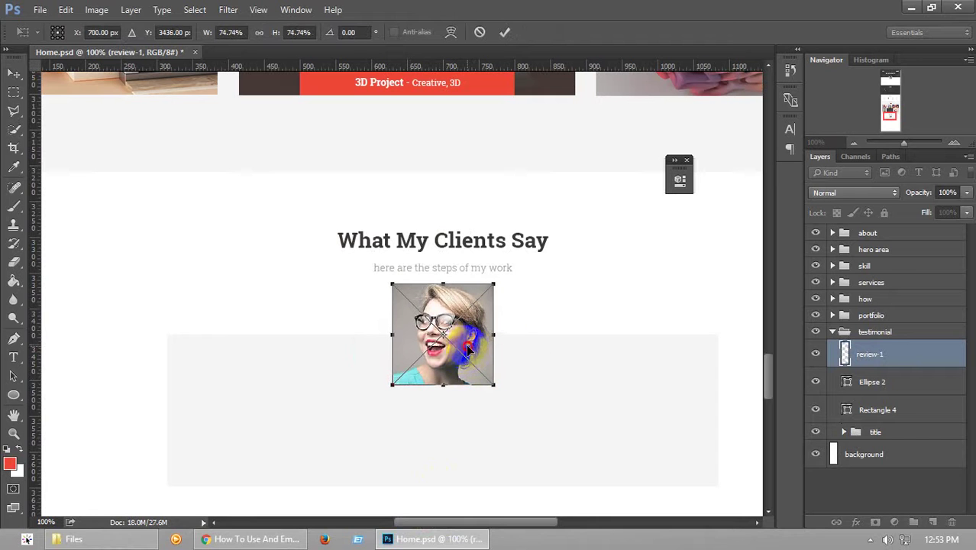
key("Return")
Clip the review-1 photo to the circle and scale it down so the face fits inside
left_click(922, 356)
right_click(897, 354)
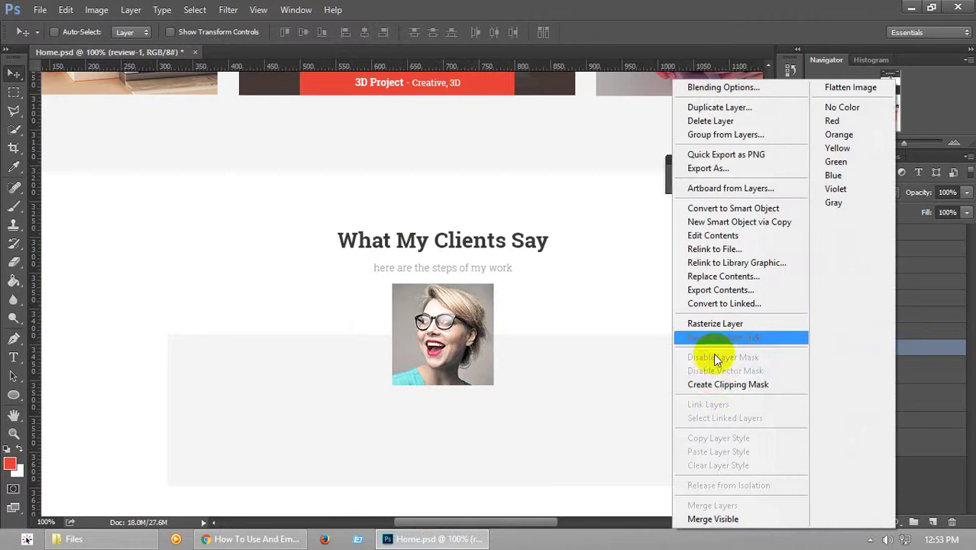
left_click(710, 380)
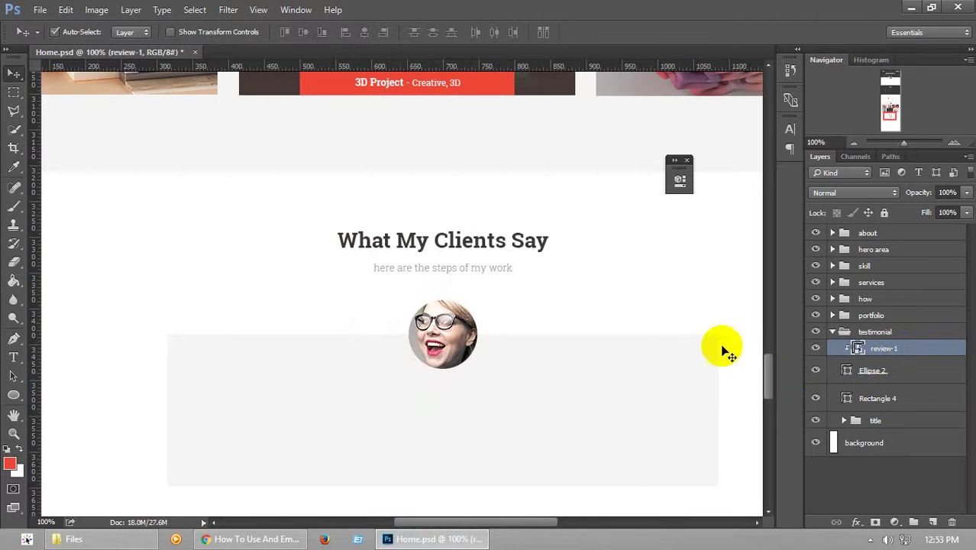
key("ctrl+t")
left_click_drag(495, 381, 475, 361)
key("Return")
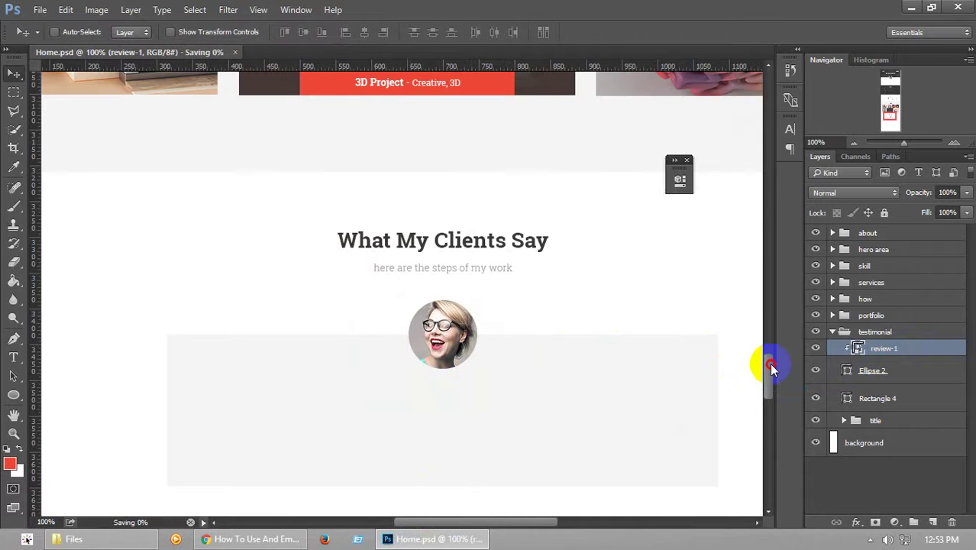
Add an inside stroke to the circle in #383838, sampled from the What My Clients Say heading
scroll(770, 370, "up", 3)
scroll(770, 372, "down", 3)
double_click(907, 368)
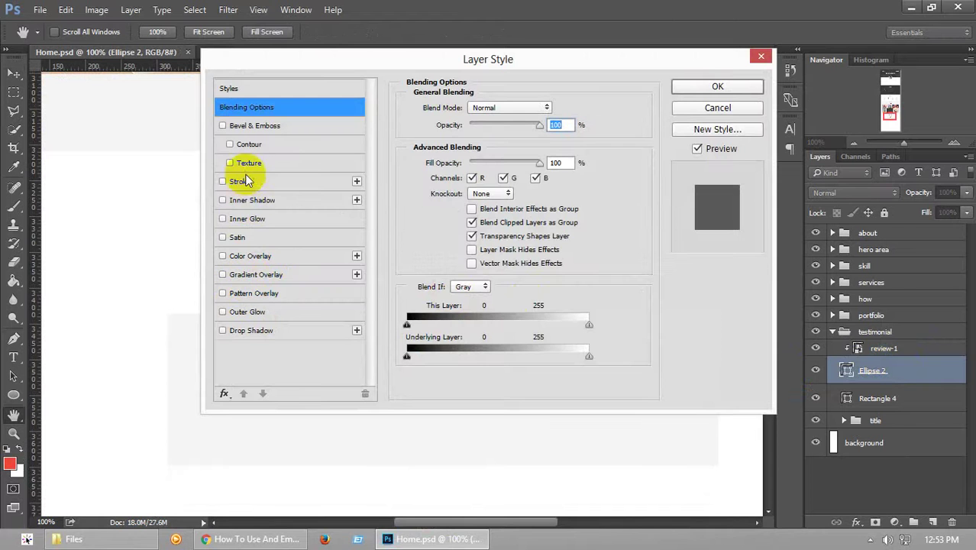
left_click(240, 181)
left_click_drag(392, 58, 769, 59)
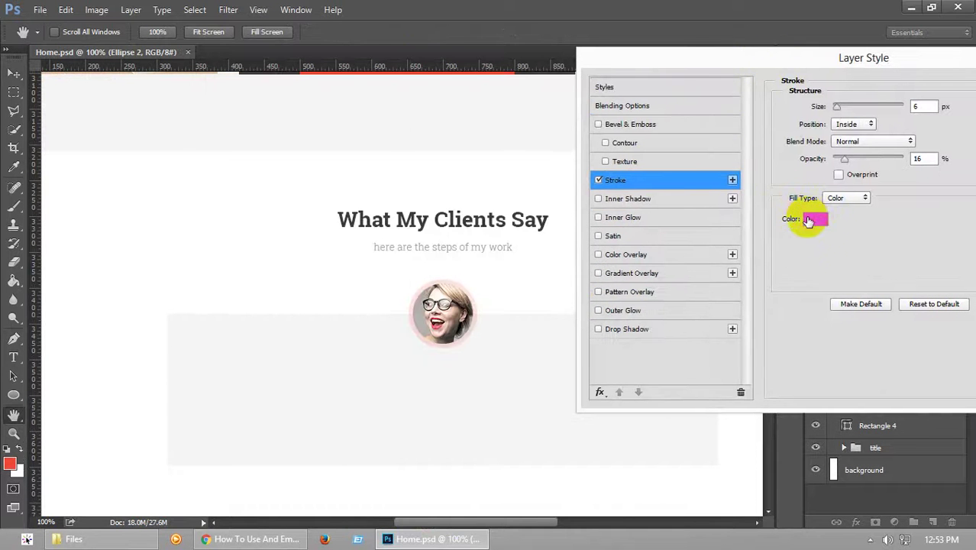
left_click(808, 218)
left_click(420, 213)
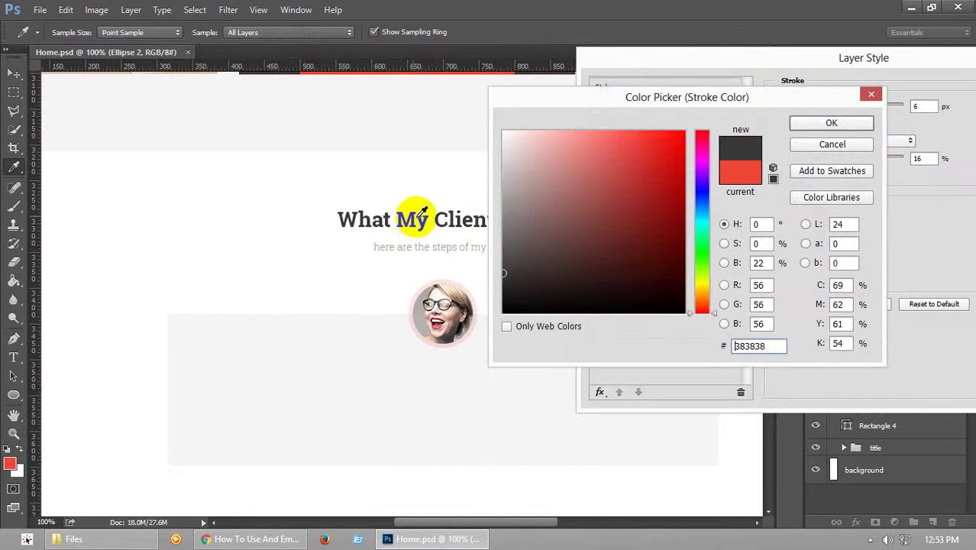
left_click(831, 123)
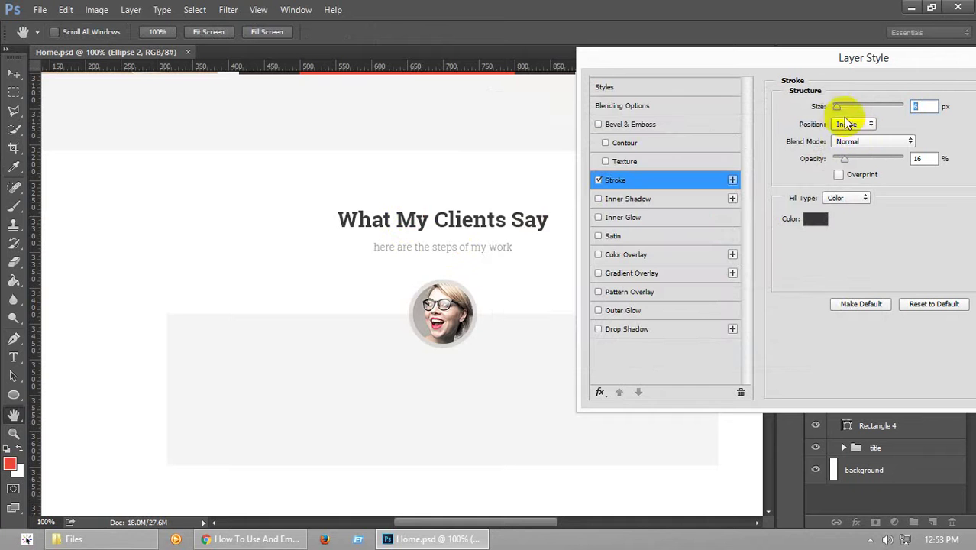
Add a drop shadow to the circle with 14% opacity and a size of 9 px
left_click_drag(821, 65, 700, 61)
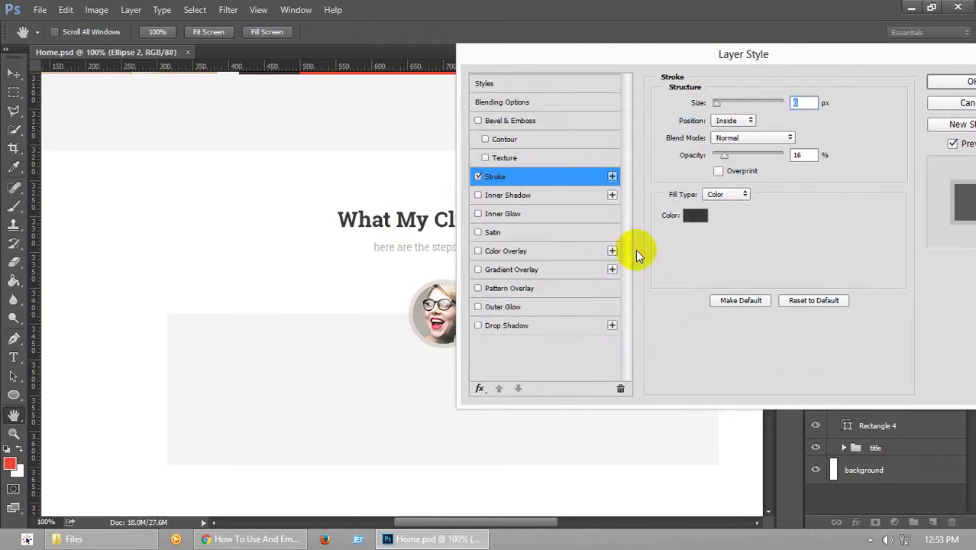
left_click(509, 326)
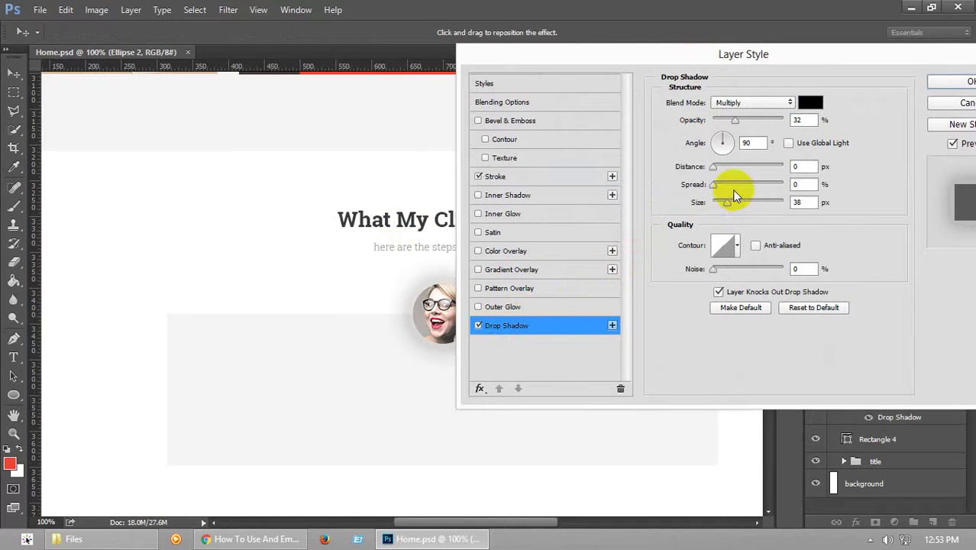
left_click_drag(722, 204, 714, 205)
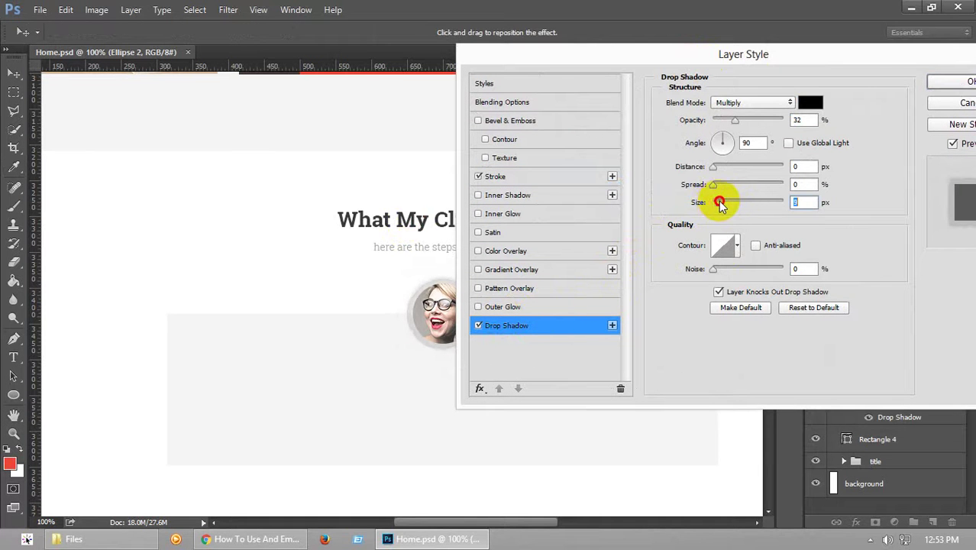
left_click_drag(726, 122, 718, 124)
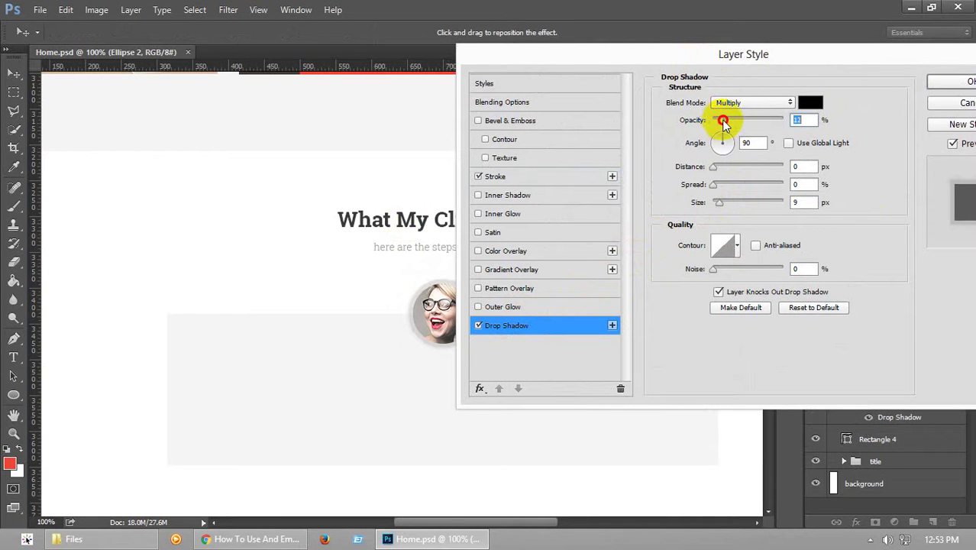
Set the circle's stroke to 5 px at 100% opacity, keeping its colour
left_click(498, 178)
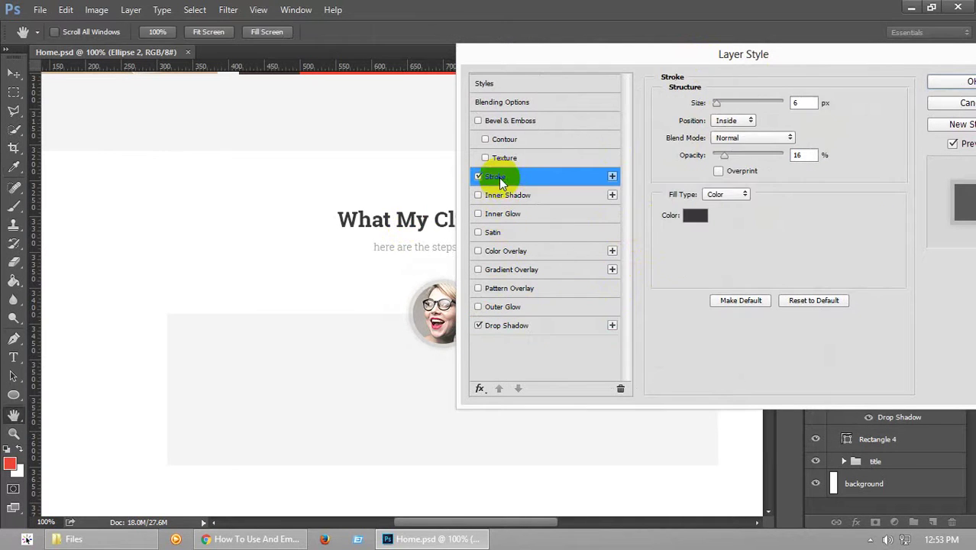
left_click(695, 215)
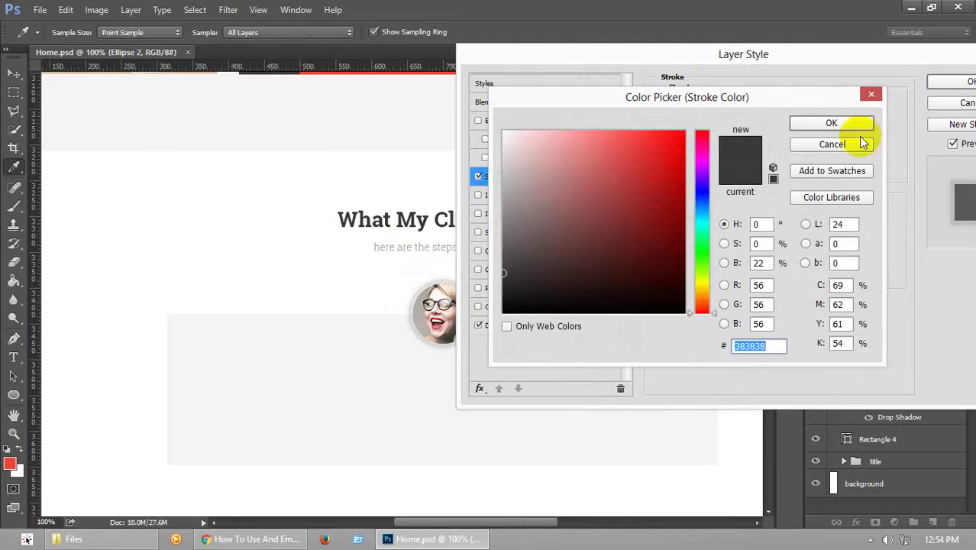
left_click(861, 142)
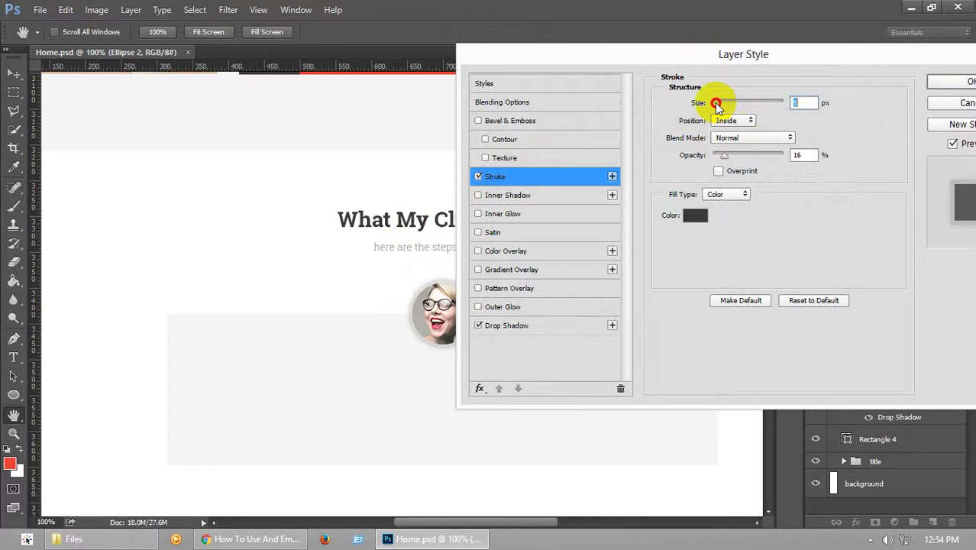
left_click_drag(729, 157, 816, 161)
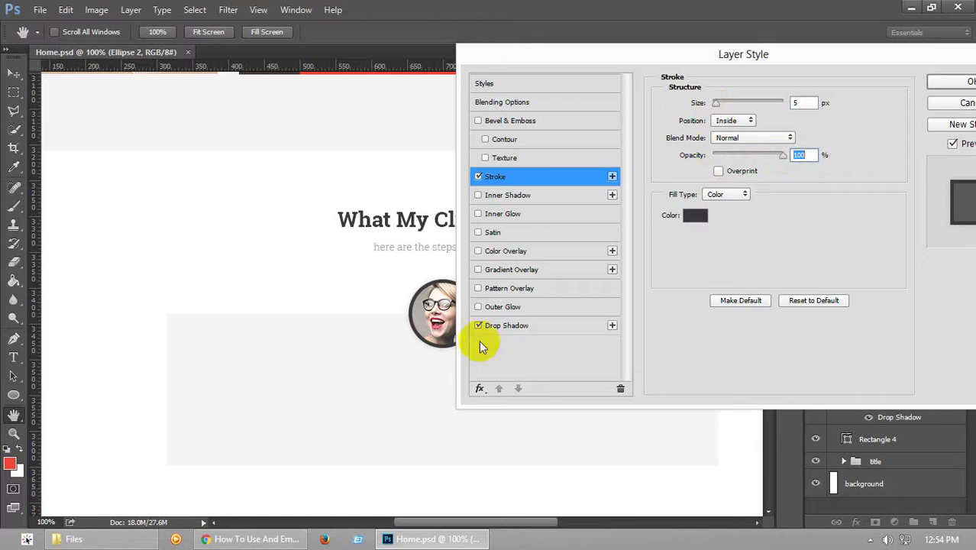
Set the circle's drop shadow size to 18 px and apply the layer style
left_click(512, 325)
left_click_drag(714, 202, 730, 203)
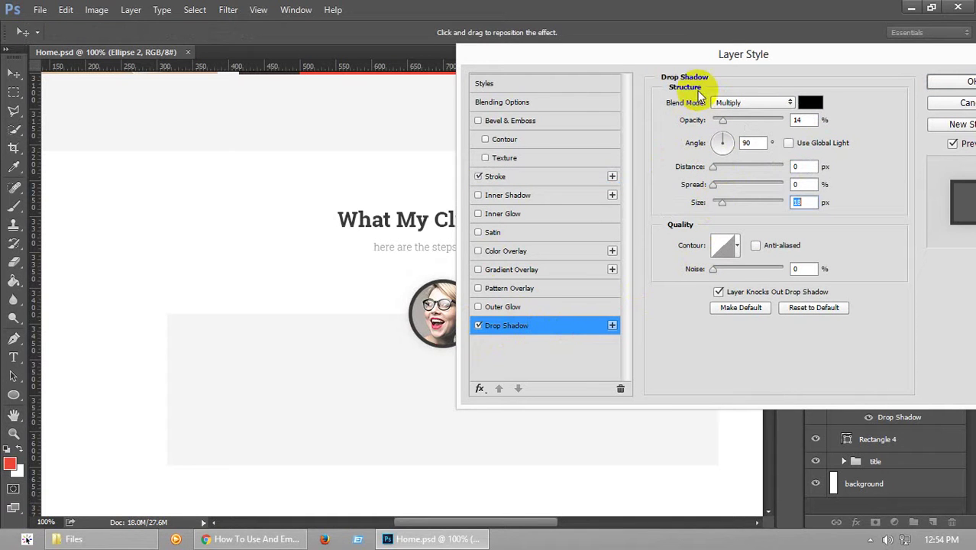
left_click_drag(697, 73, 557, 76)
left_click(837, 98)
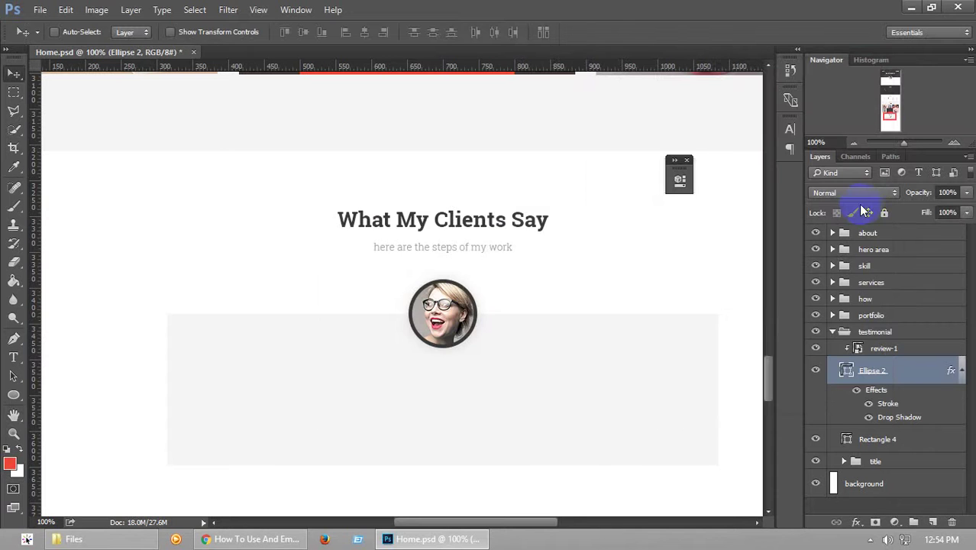
Change the circle's drop shadow to 54% opacity with a size of 7 px
double_click(909, 427)
left_click_drag(496, 23, 745, 21)
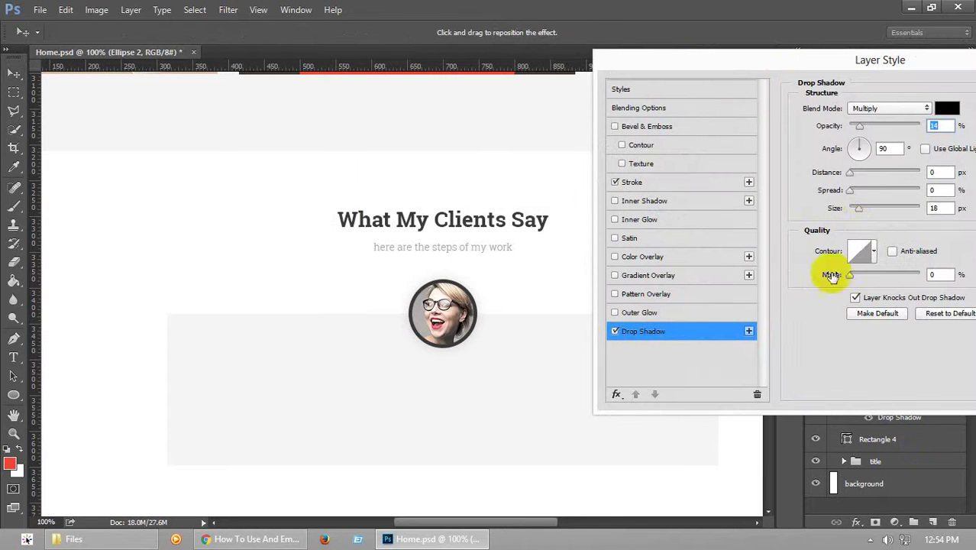
mouse_move(857, 216)
left_mouse_down()
mouse_move(839, 211)
mouse_move(872, 210)
mouse_move(857, 214)
left_mouse_up()
left_click_drag(859, 126, 889, 127)
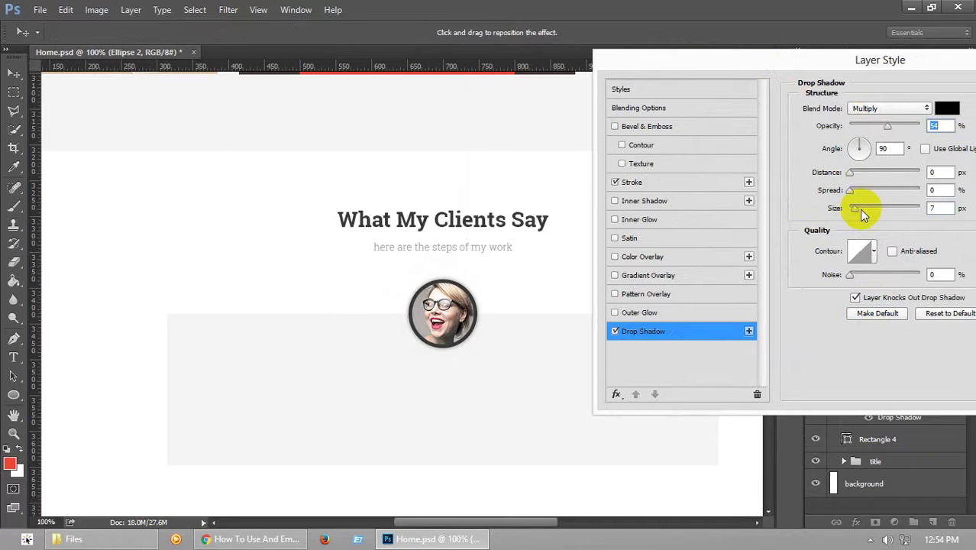
left_click_drag(868, 212, 857, 212)
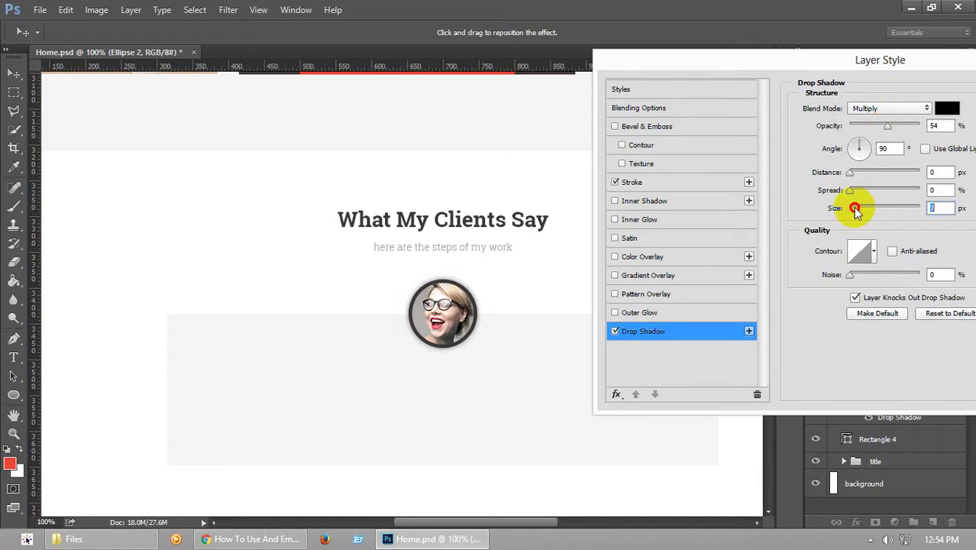
Turn off the circle's drop shadow and set its stroke to 6 px at 15% opacity
left_click(615, 331)
left_click_drag(682, 62, 569, 71)
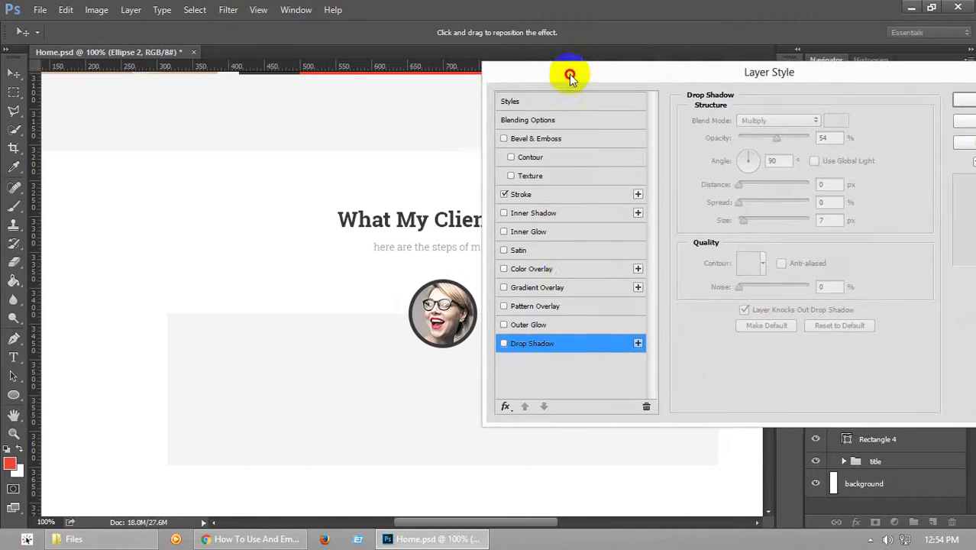
left_click(520, 192)
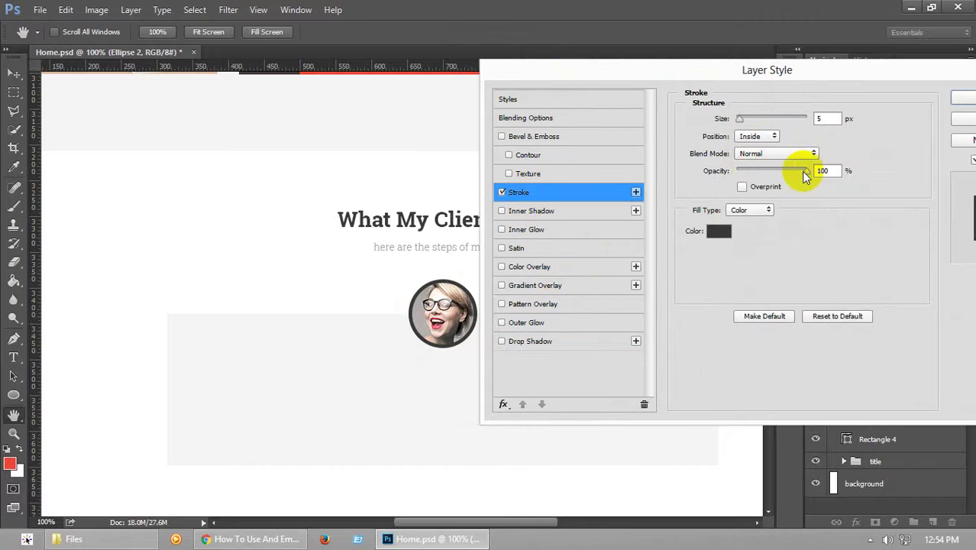
left_click_drag(806, 171, 745, 175)
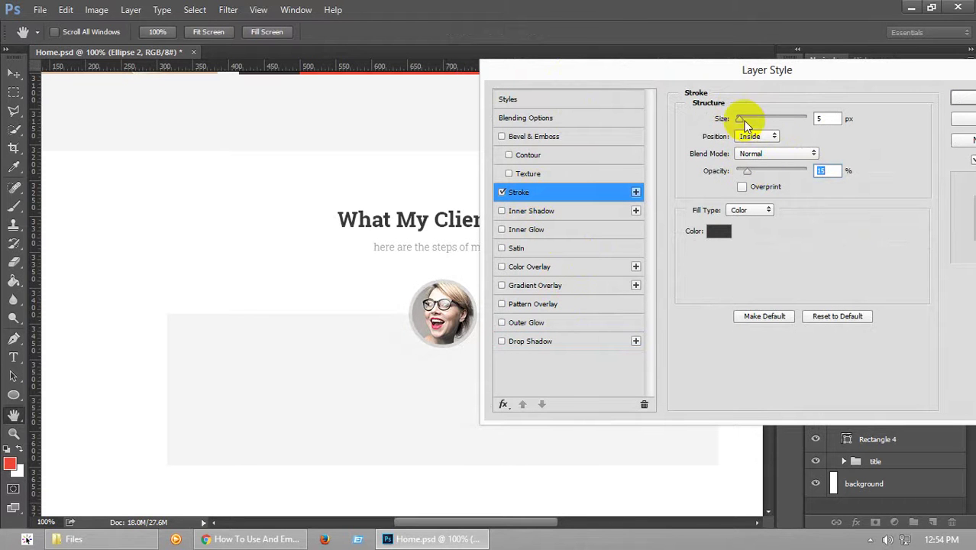
left_click(828, 118)
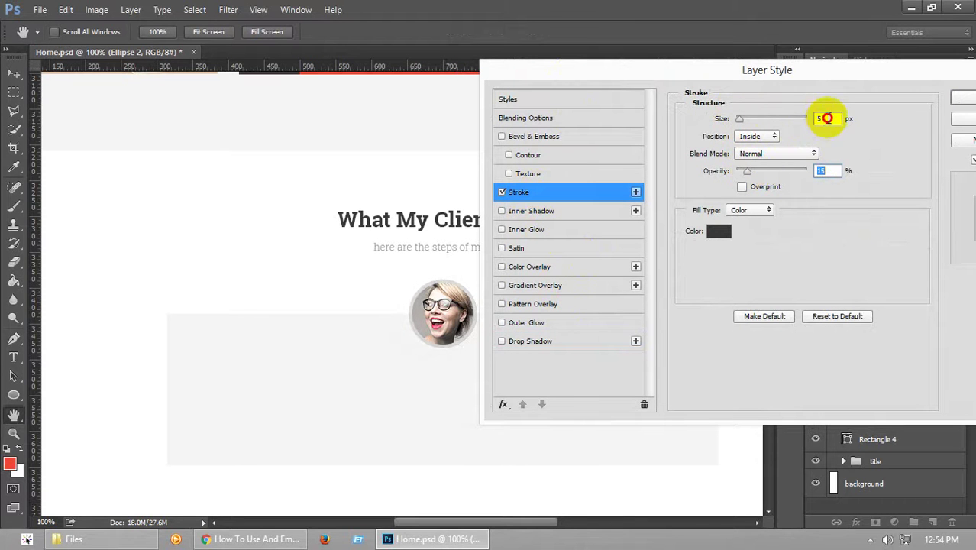
left_click(960, 98)
Save the document and check the circle's stroke settings
key("ctrl+s")
mouse_move(770, 373)
left_mouse_down()
mouse_move(762, 360)
mouse_move(763, 390)
left_mouse_up()
double_click(890, 402)
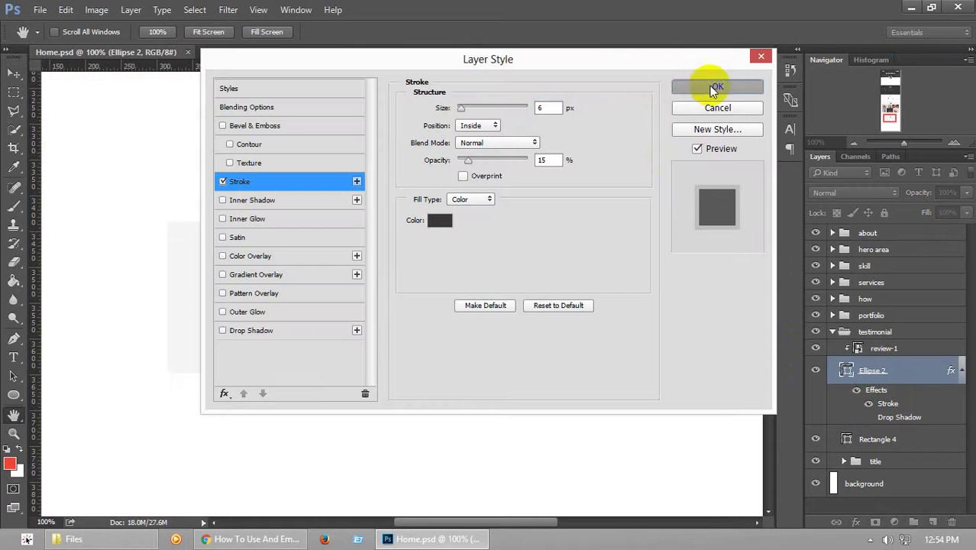
left_click(715, 87)
key("ctrl+s")
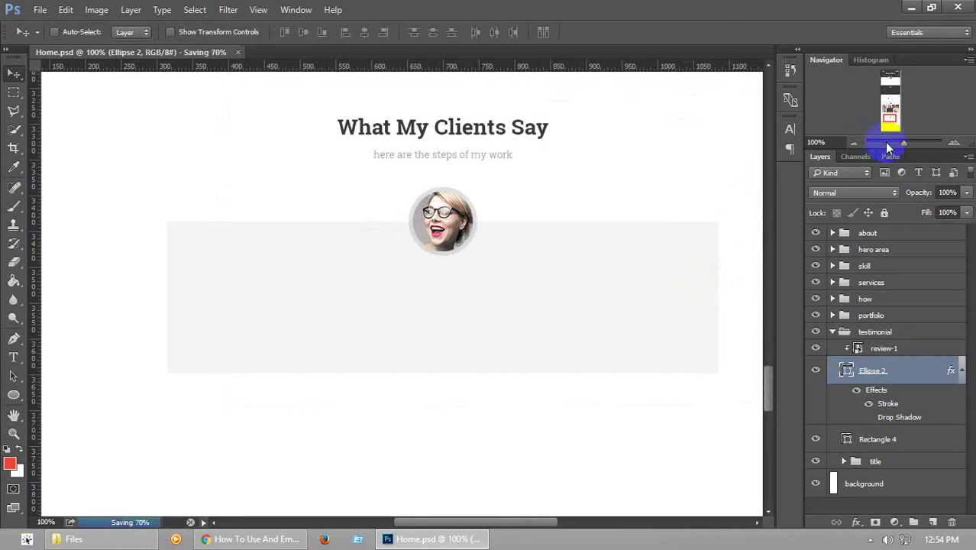
Group the circle with its review-1 photo and name the group "client img"
left_click_drag(887, 115, 889, 114)
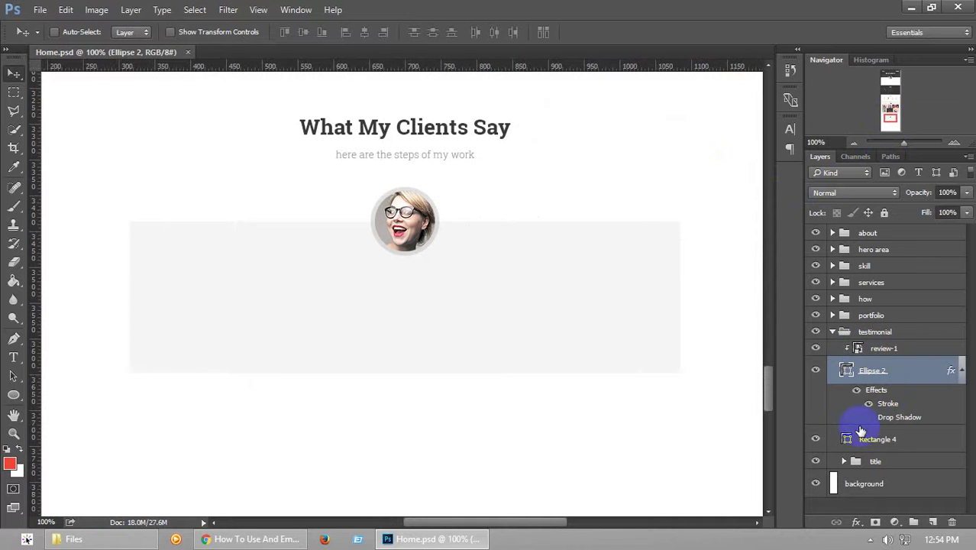
left_click(884, 350, "shift")
key("ctrl+g")
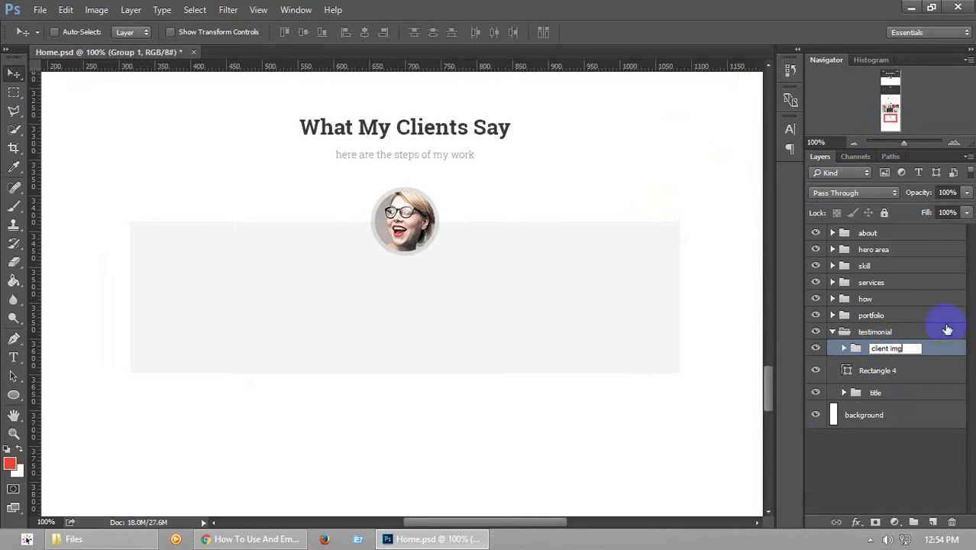
key("Return")
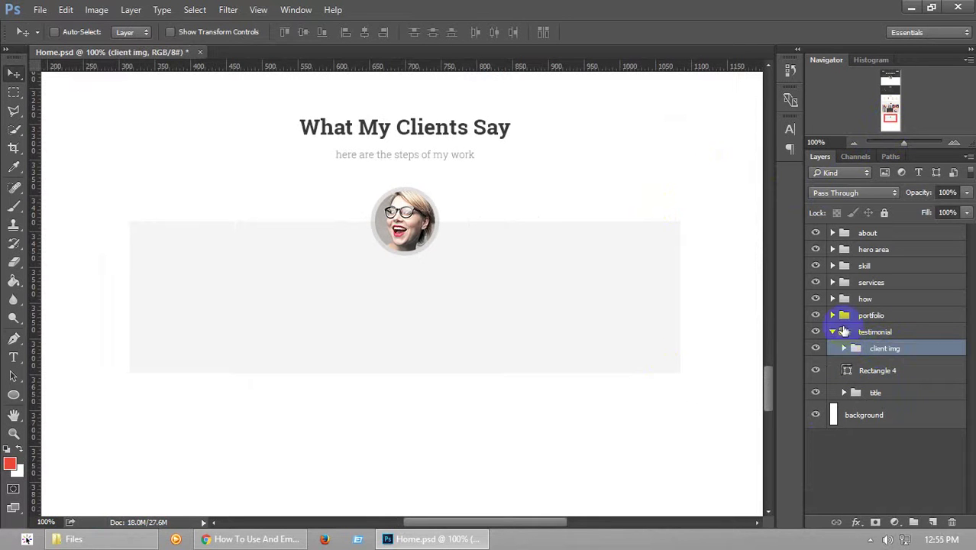
Add a text layer with the client's full name above the grey box, left of the client photo
left_click(14, 359)
left_click(271, 203)
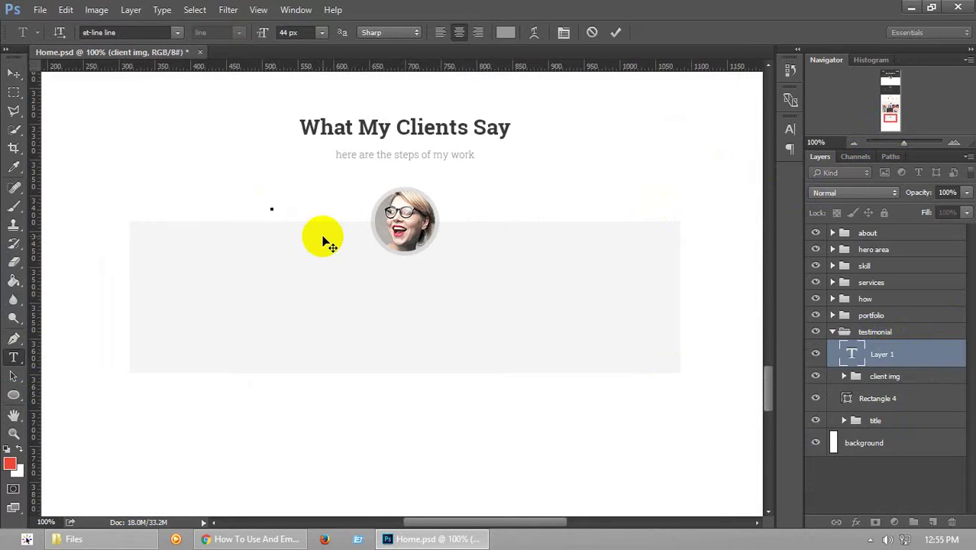
type("Ho")
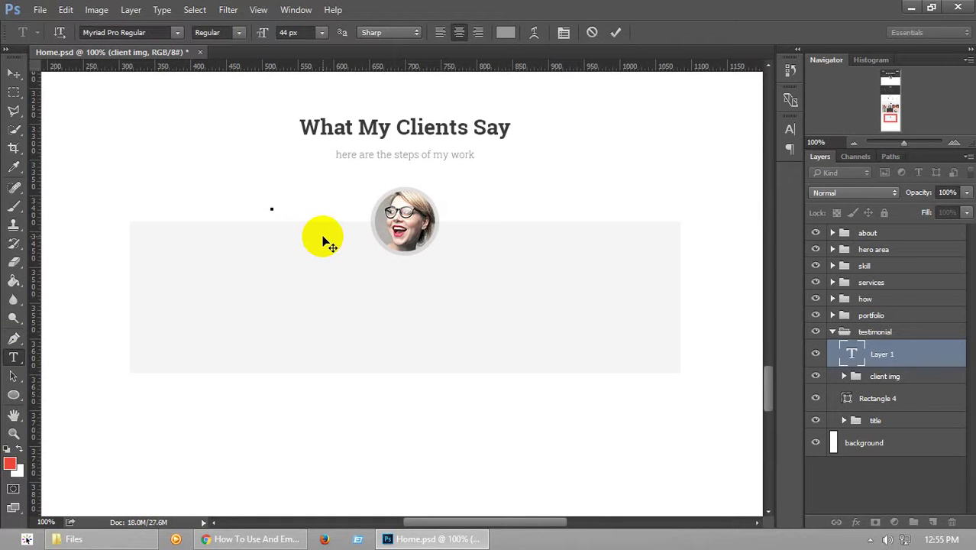
type("nny")
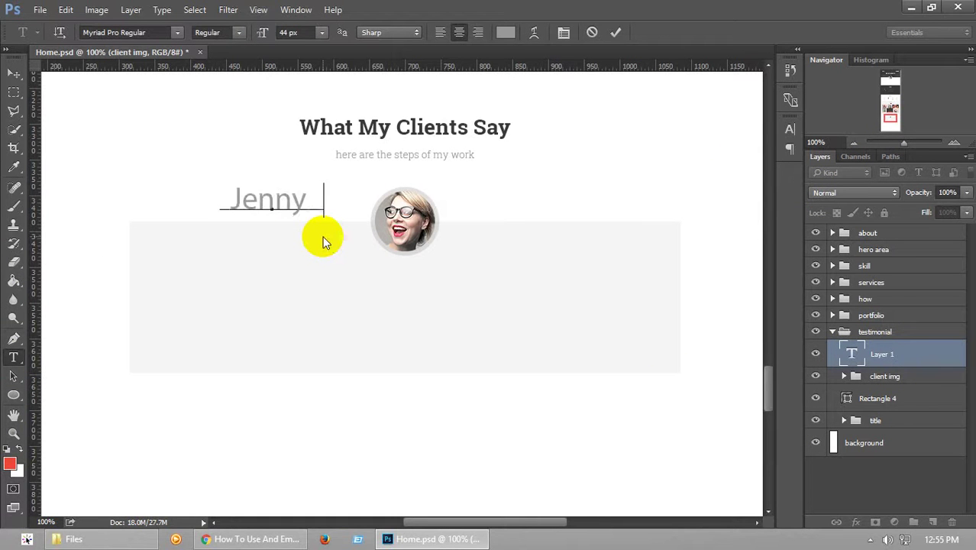
type(" Doe")
Set the client's name text to Roboto Slab Bold at 16 px
key("ctrl+a")
left_click(169, 33)
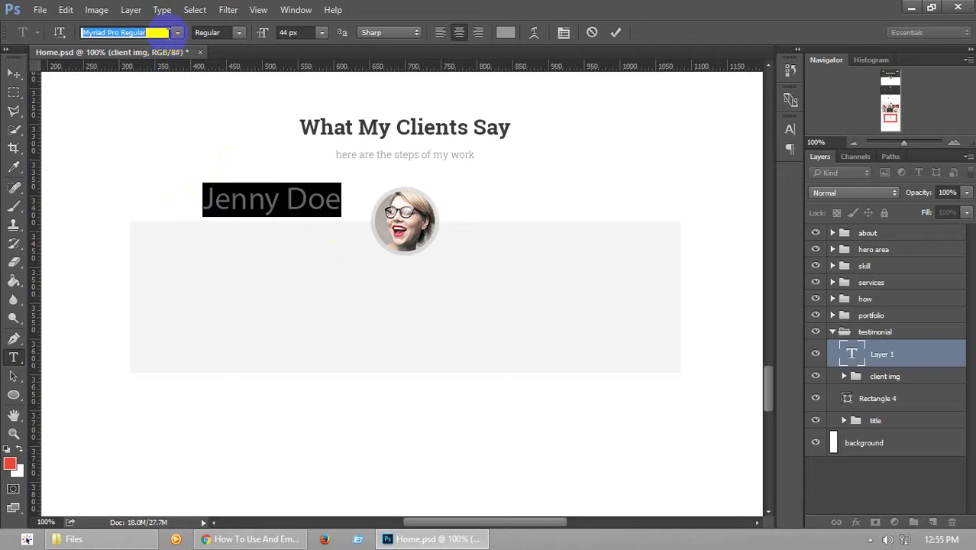
type("mt")
left_click(79, 33)
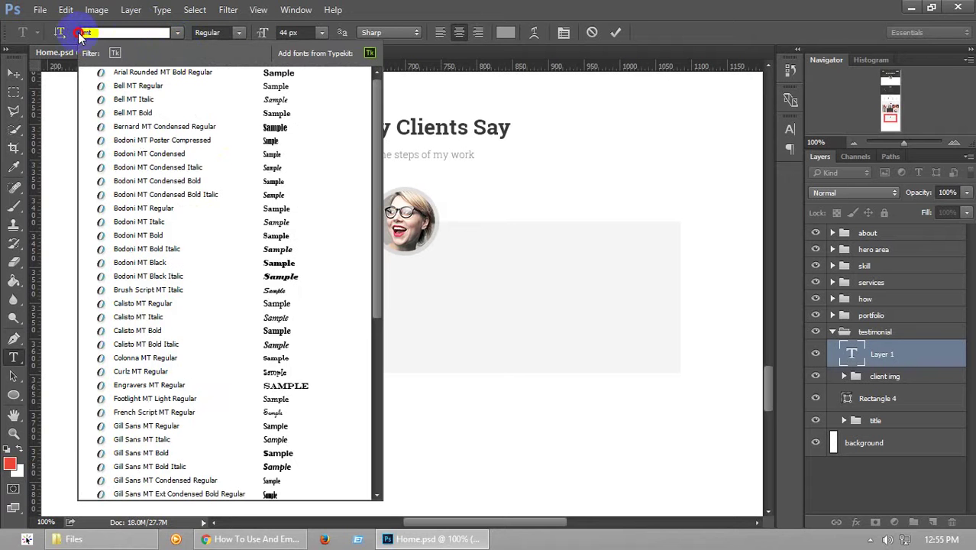
type("robo")
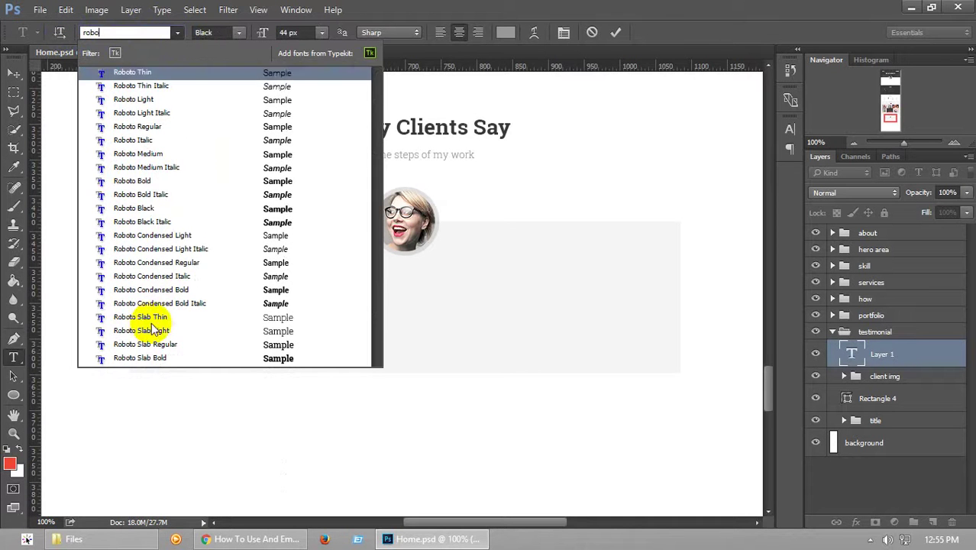
left_click(165, 335)
key("Return")
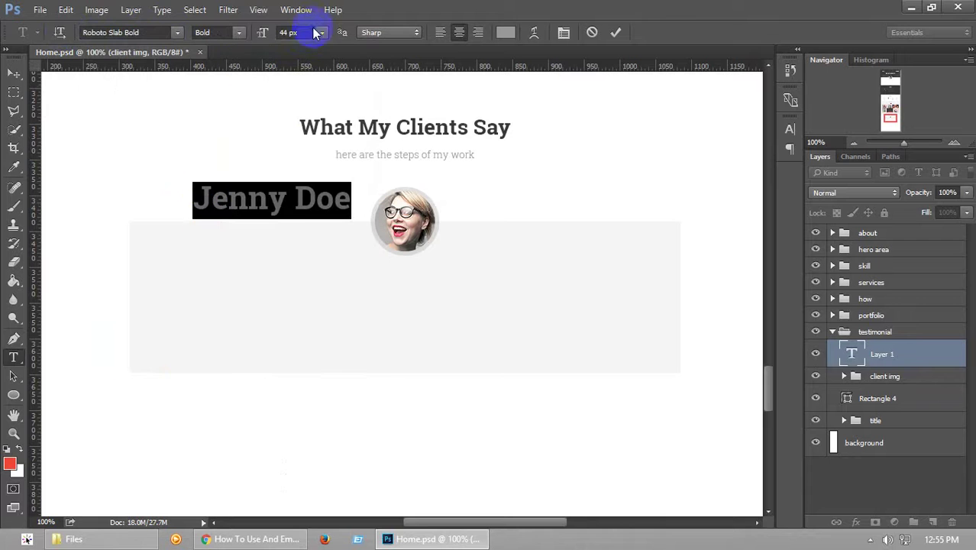
scroll(307, 32, "down", 20)
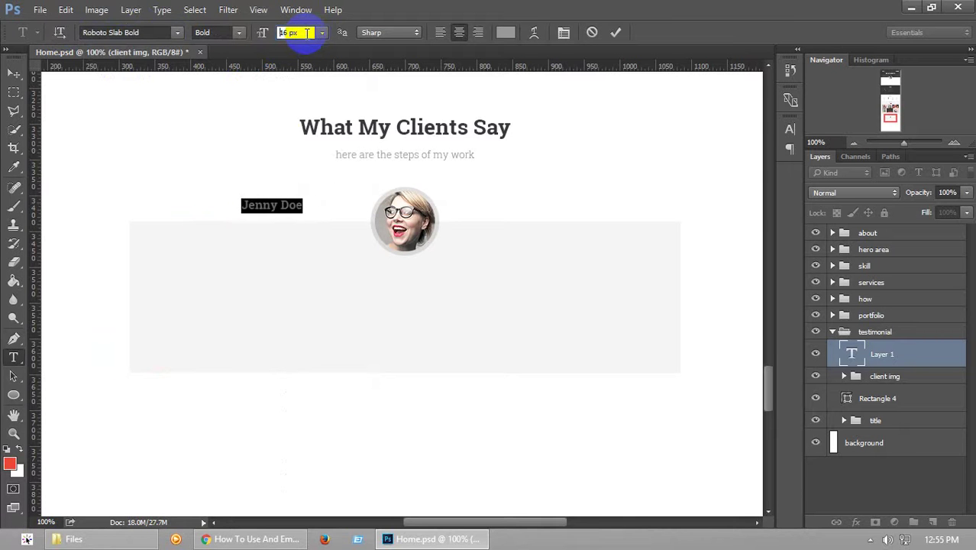
key("Return")
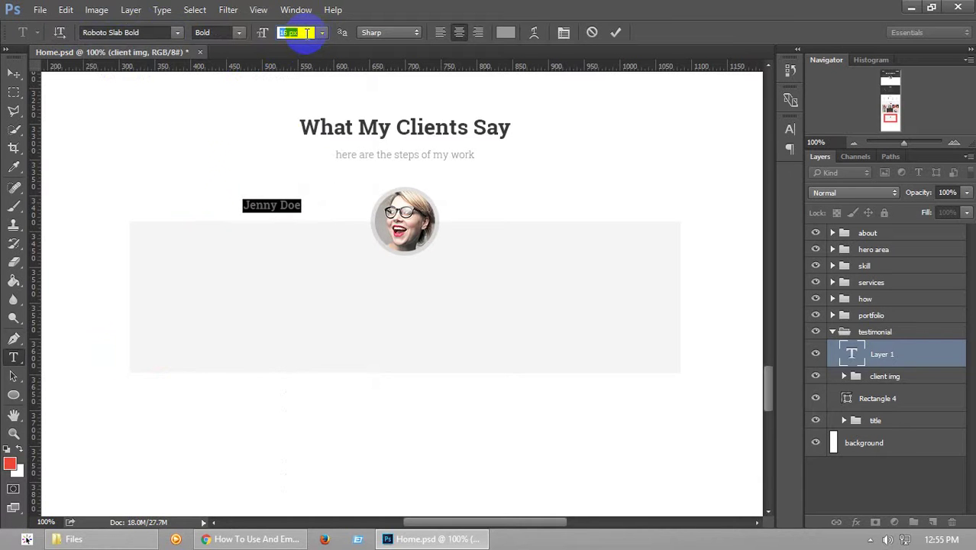
Right-align the client's name text and move it beside the photo's left edge, just above the grey box
left_click(440, 32)
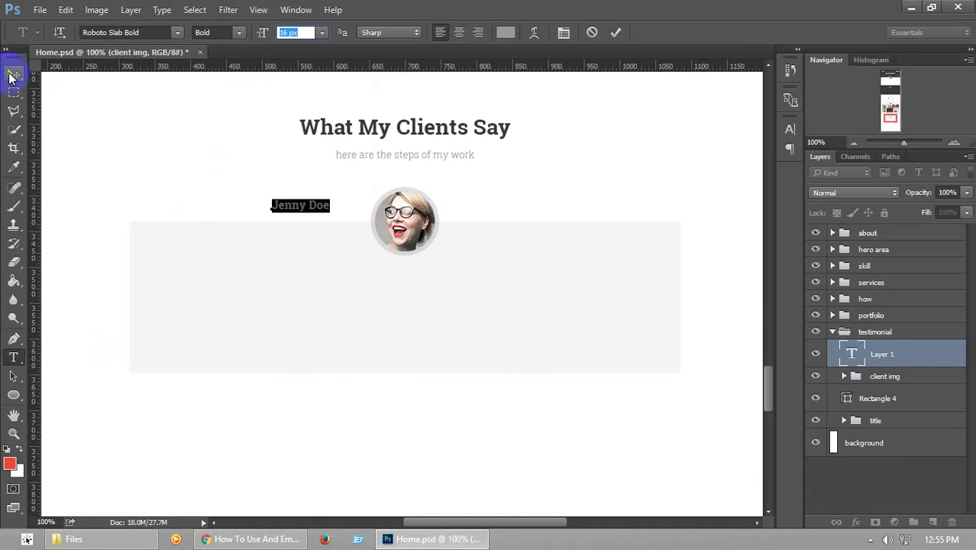
left_click(477, 32)
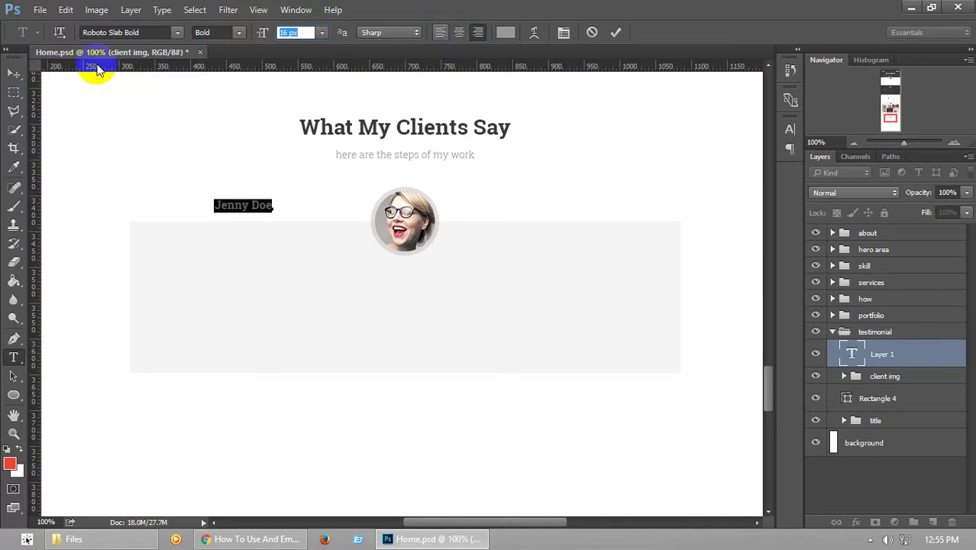
left_click(14, 73)
left_click_drag(260, 206, 363, 221)
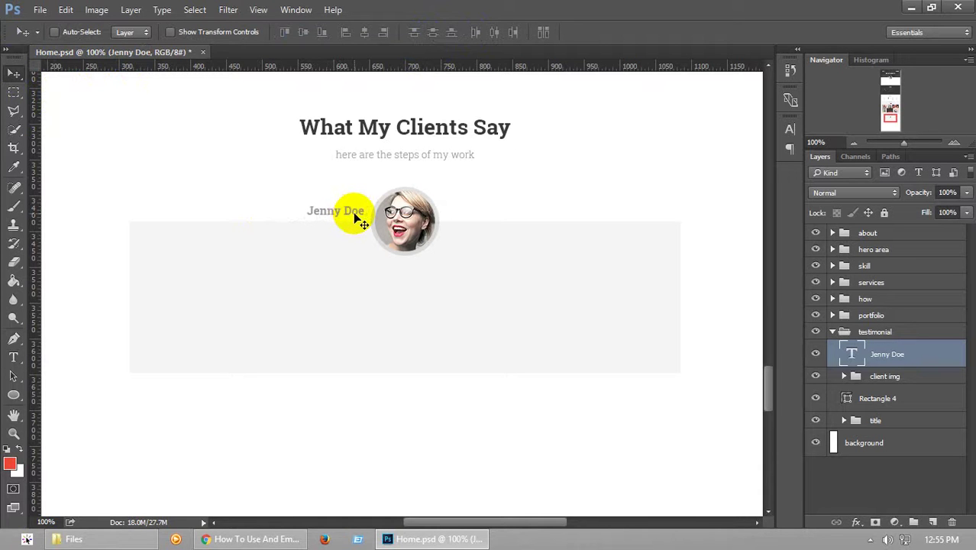
Recolour the client's name with the dark colour sampled from the What My Clients Say heading, and save the document
left_click(855, 355)
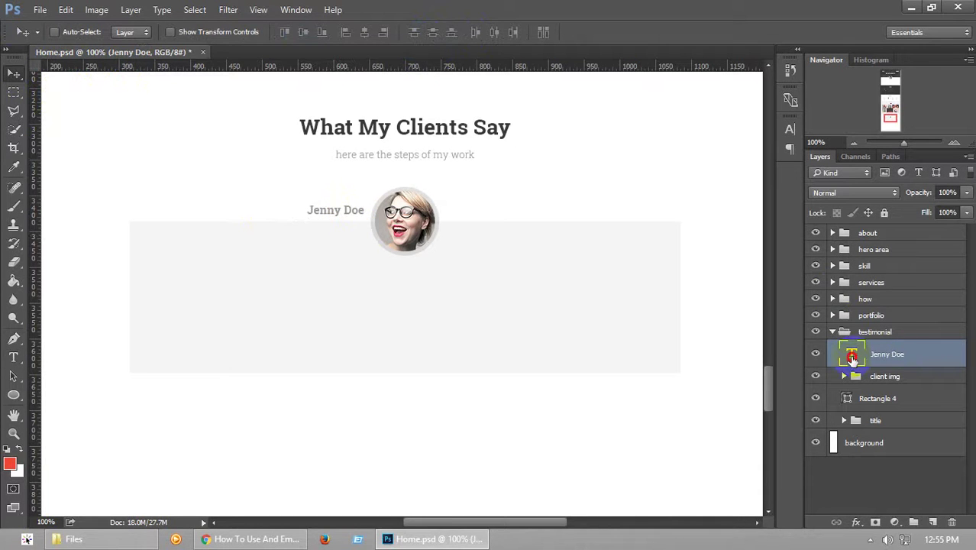
double_click(853, 356)
left_click(503, 32)
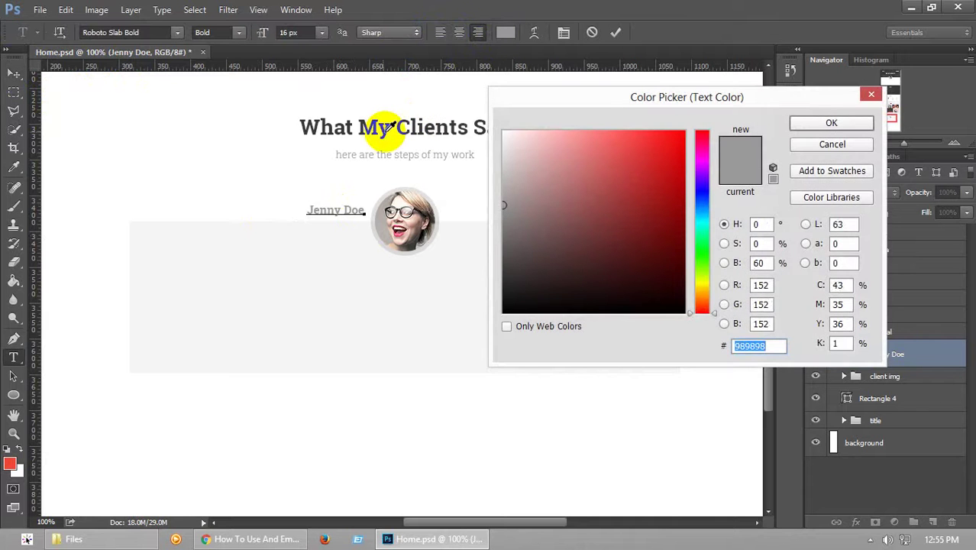
left_click(381, 125)
key("Return")
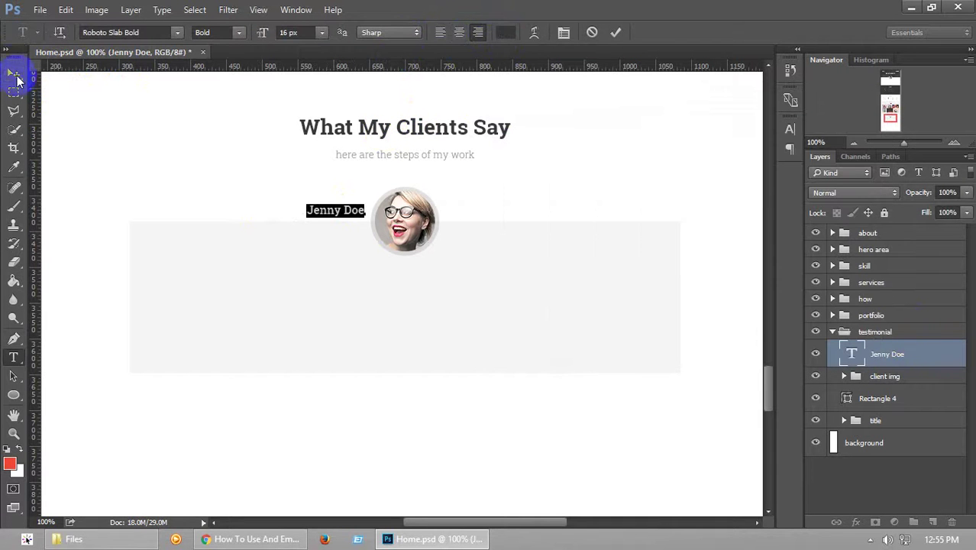
left_click(15, 74)
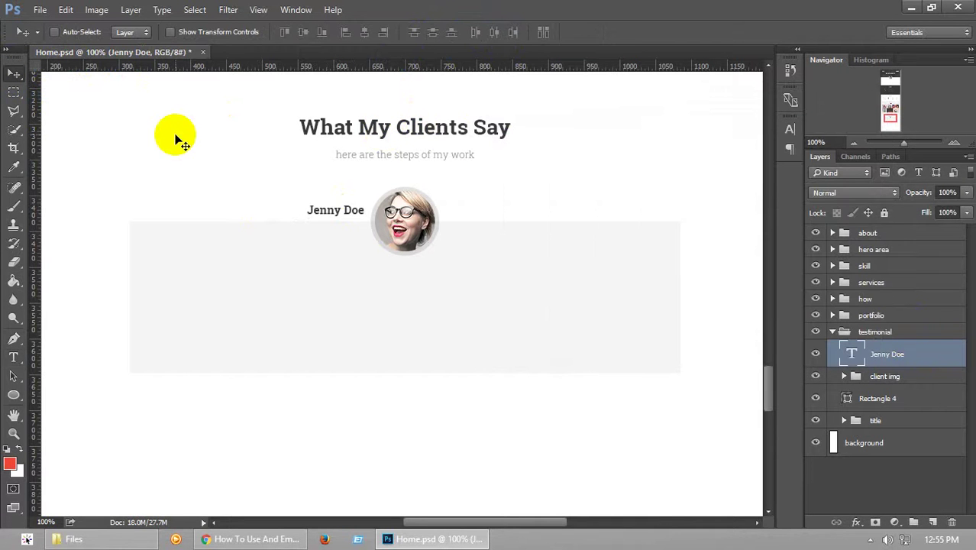
key("ctrl")
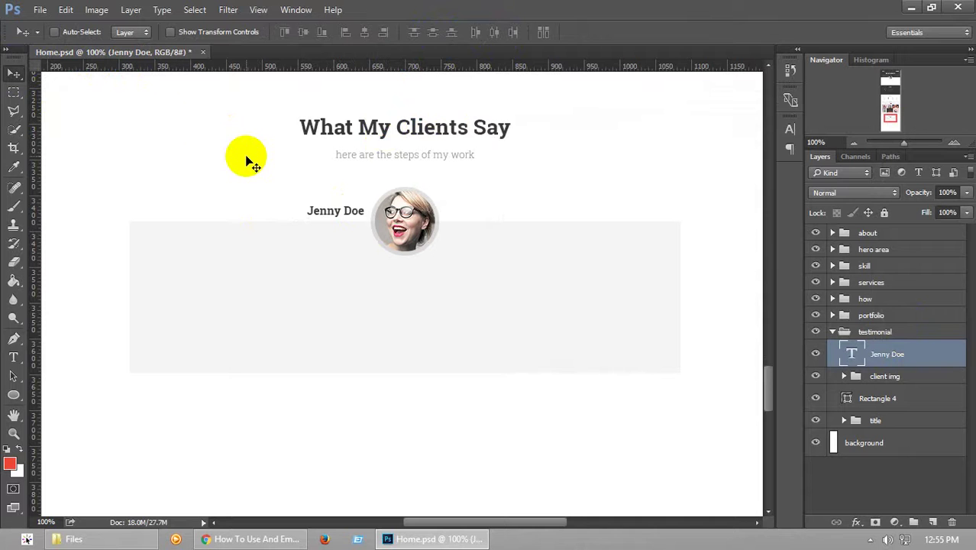
key("ctrl+s")
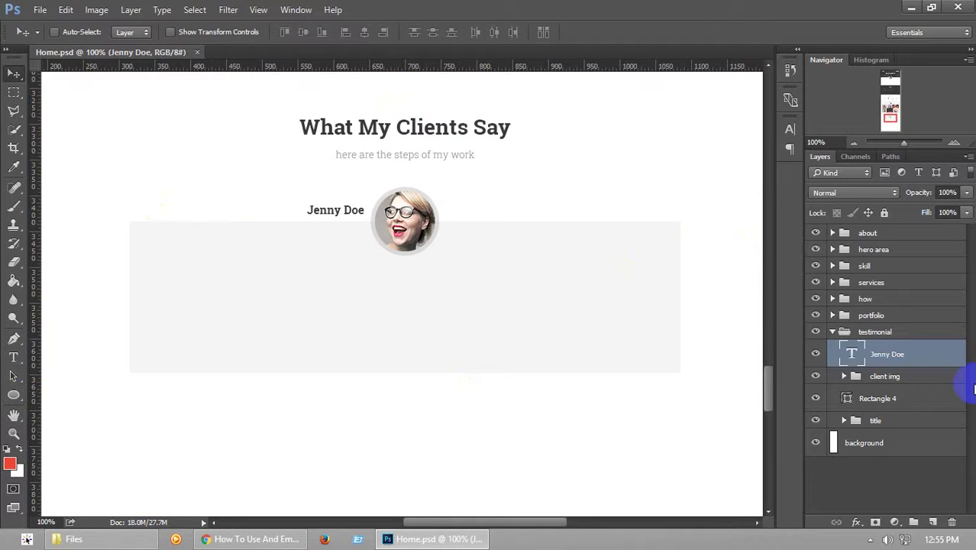
key("ctrl+j")
left_click_drag(355, 213, 496, 220)
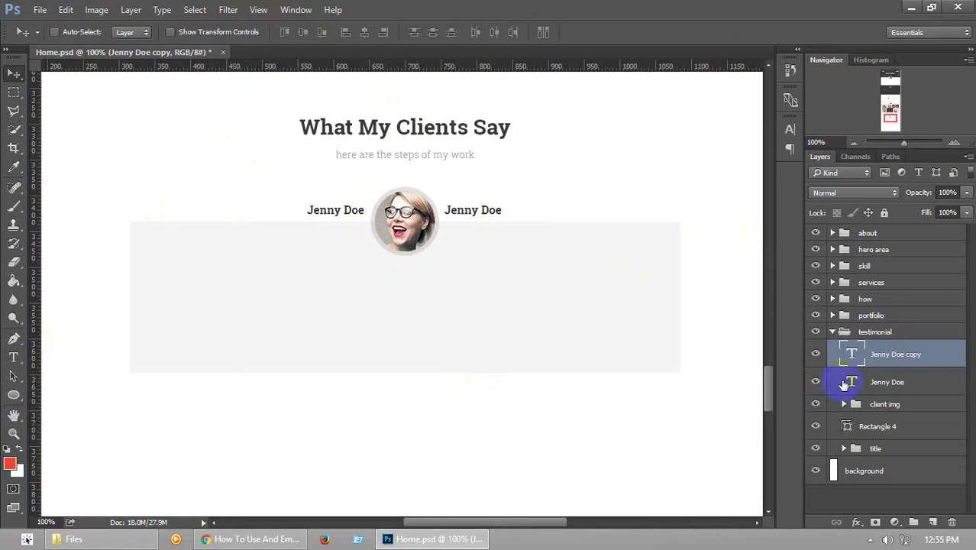
double_click(850, 357)
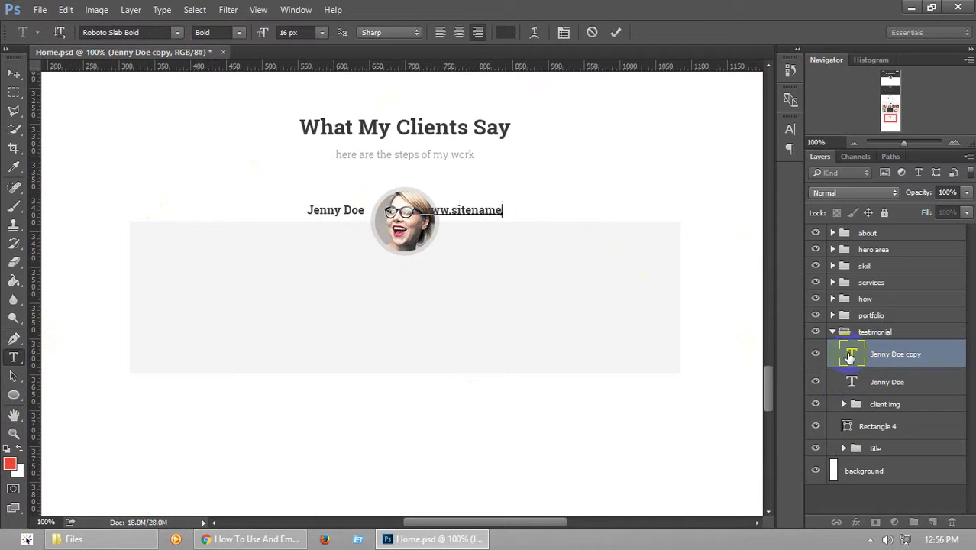
key("ctrl+a")
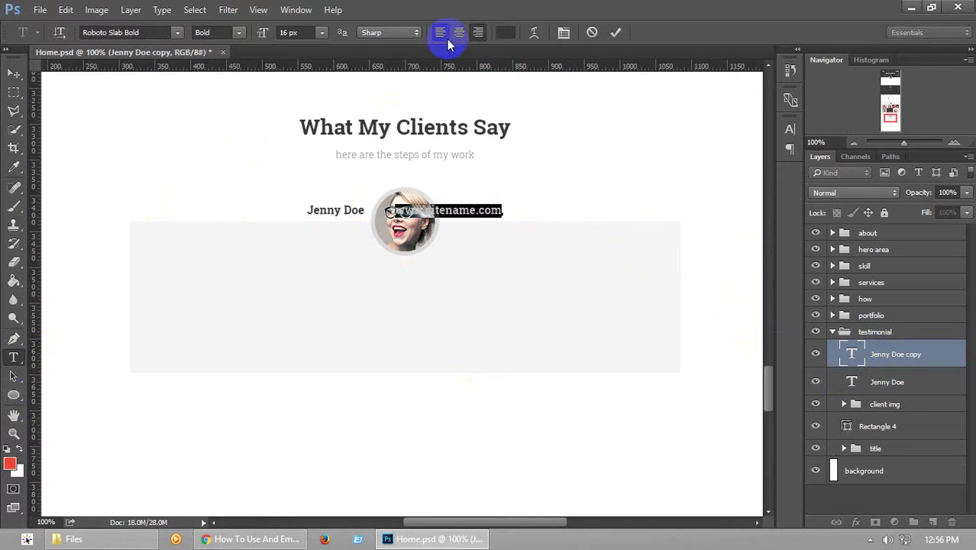
left_click(442, 34)
left_click(14, 74)
left_click_drag(540, 214, 490, 215)
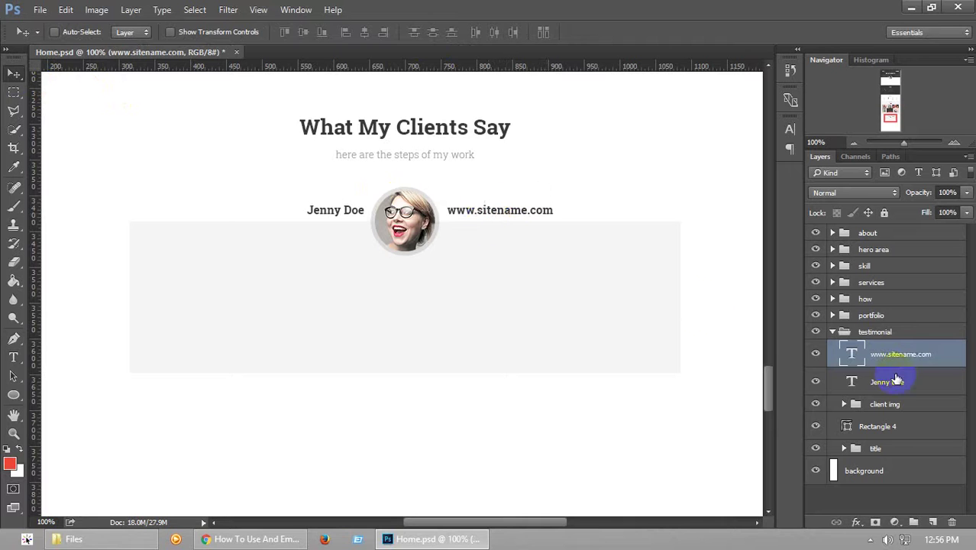
Nudge the client's name slightly away from the photo to even out the spacing, and save the document
left_click(895, 381)
key("Right")
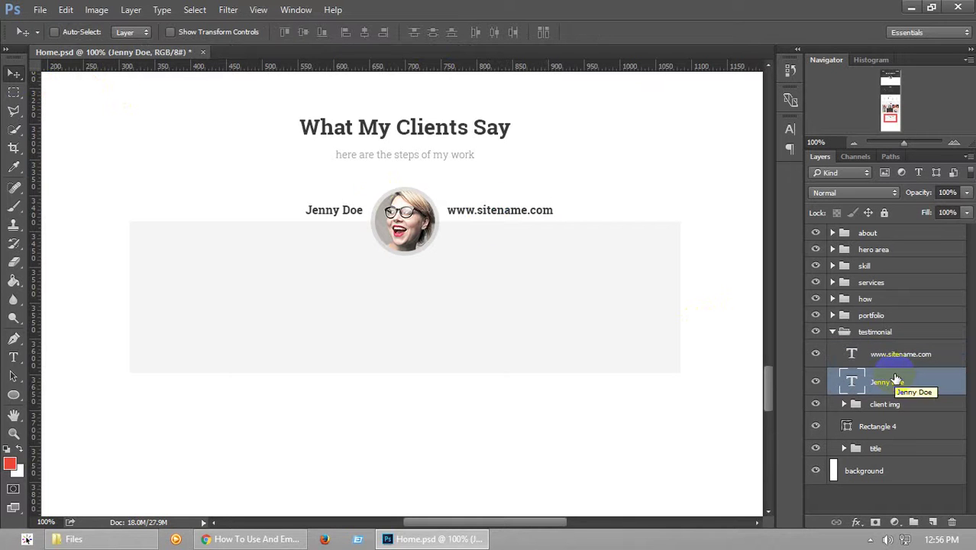
key("ctrl+s")
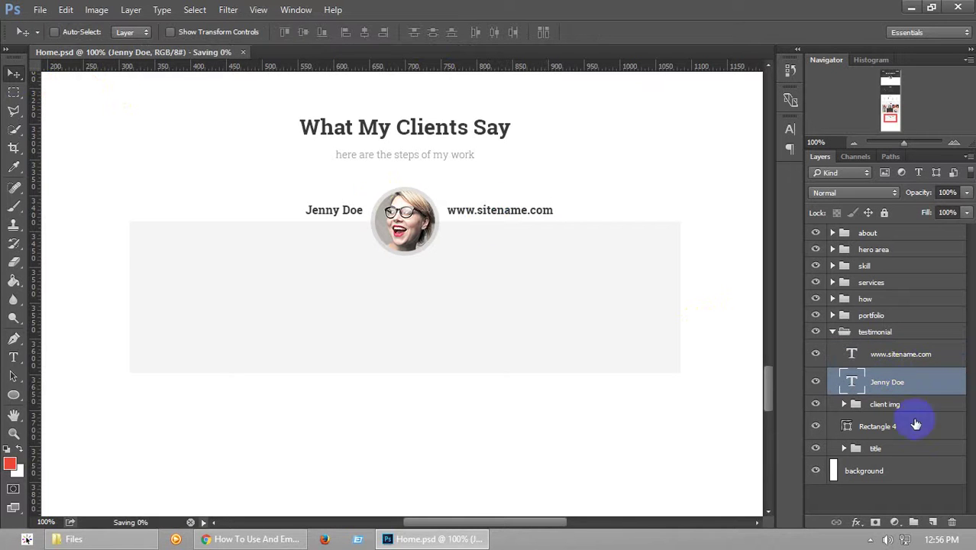
double_click(852, 354)
left_click(303, 32)
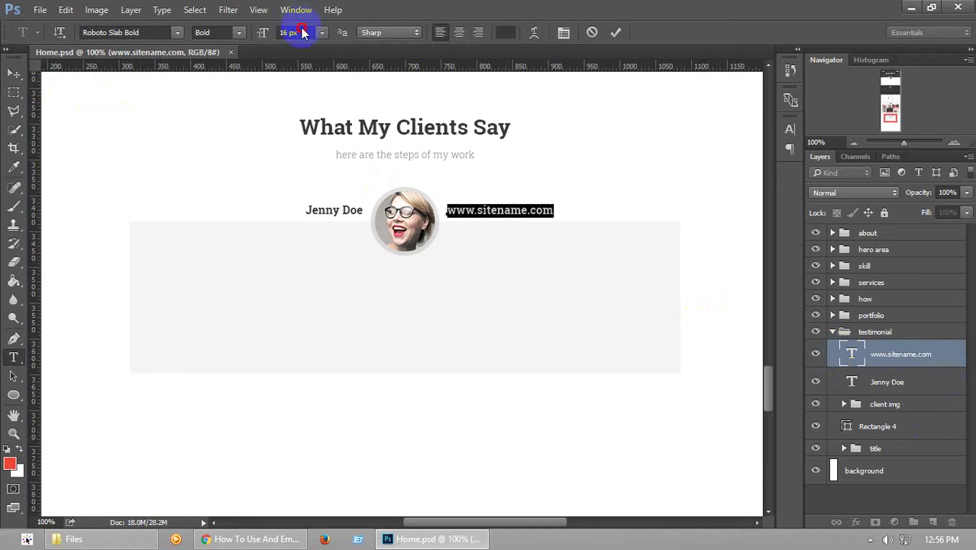
key("Down")
key("Down")
left_click(228, 32)
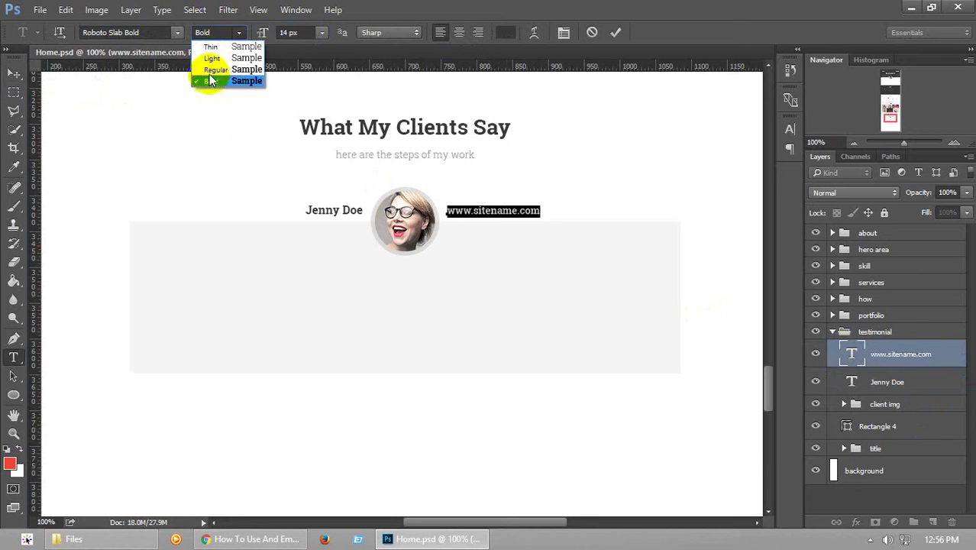
left_click(212, 59)
left_click(12, 72)
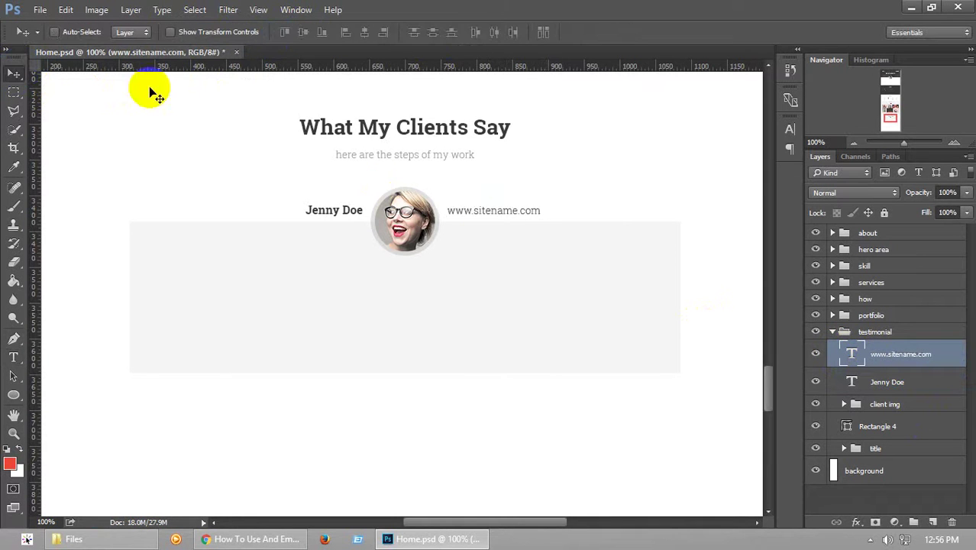
key("ctrl+s")
double_click(852, 357)
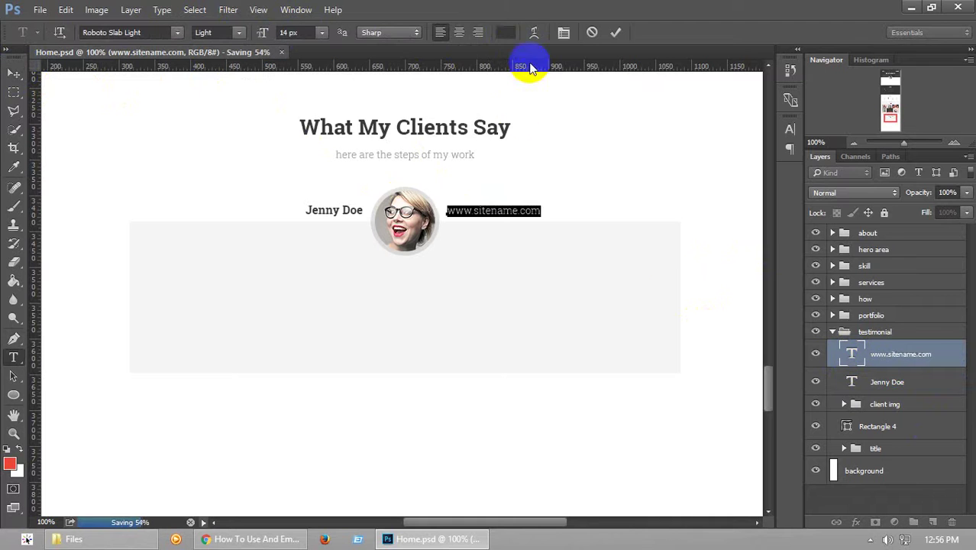
left_click(506, 32)
type("989898")
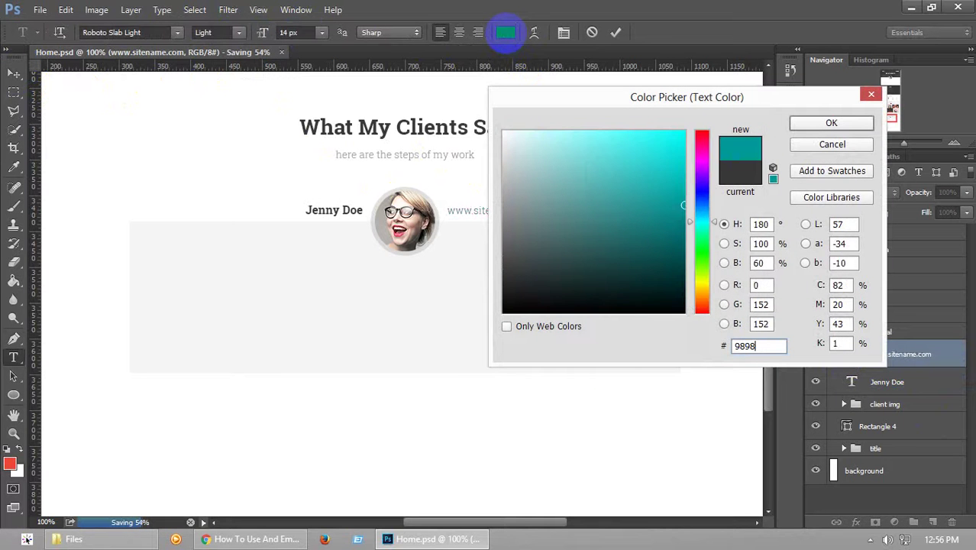
left_click(830, 128)
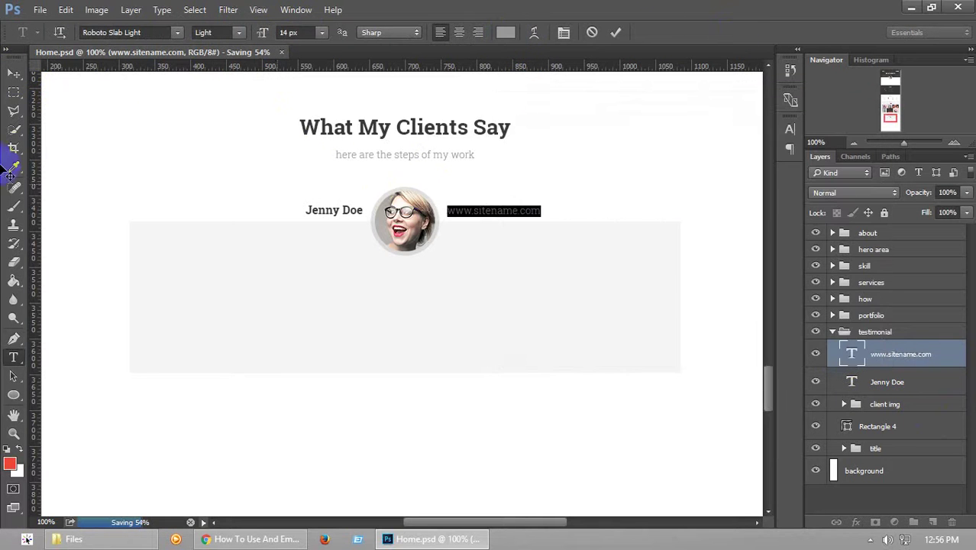
left_click(13, 73)
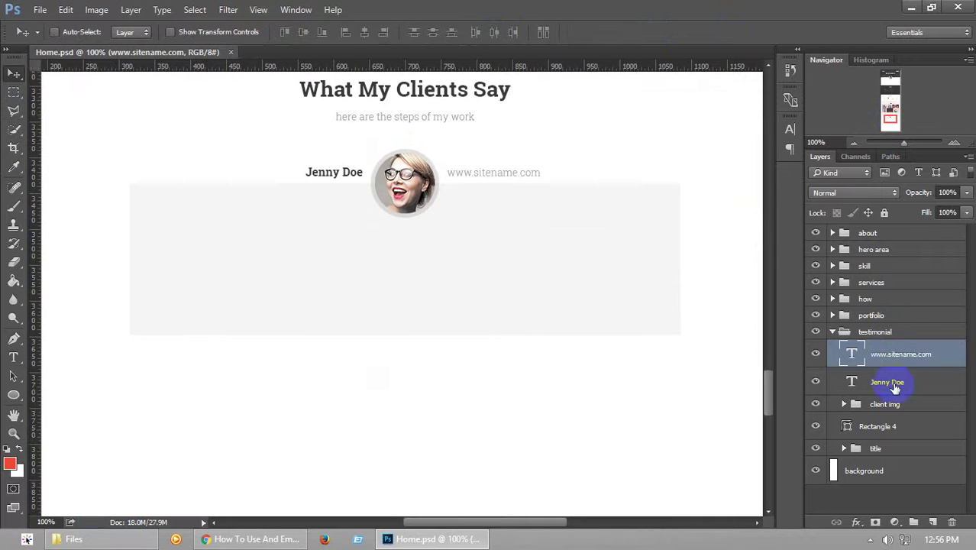
left_click(890, 384)
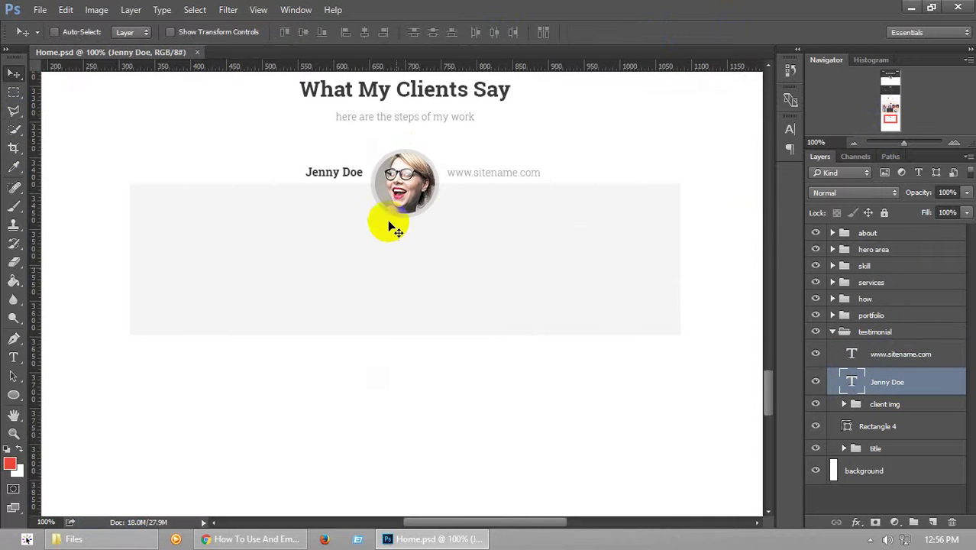
left_click(920, 359, "shift")
key("ctrl+g")
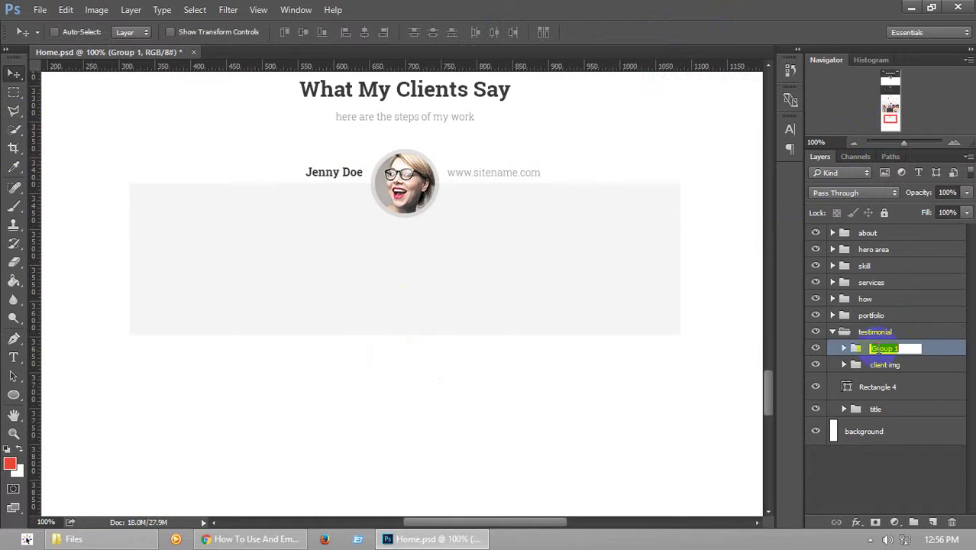
type("name")
left_click(932, 346)
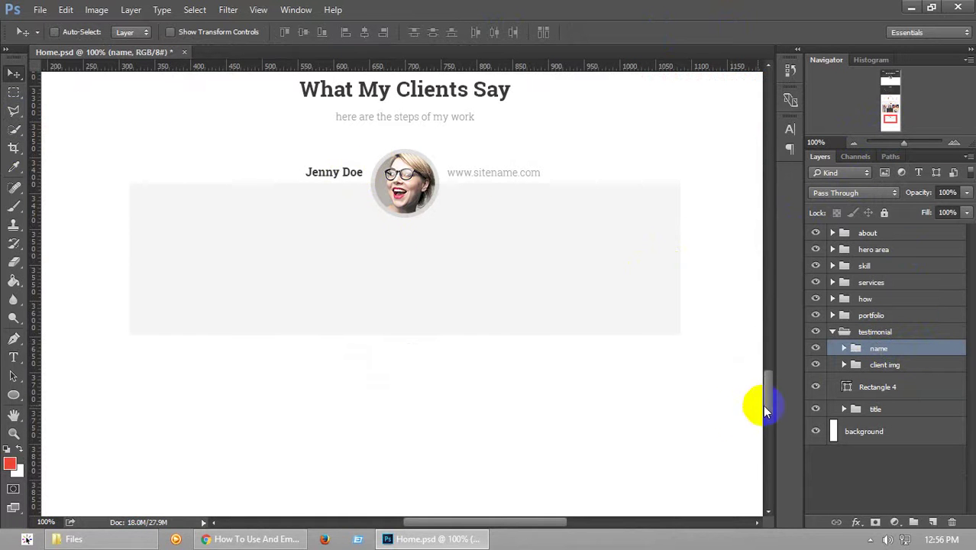
mouse_move(767, 395)
left_mouse_down()
mouse_move(767, 365)
mouse_move(767, 392)
left_mouse_up()
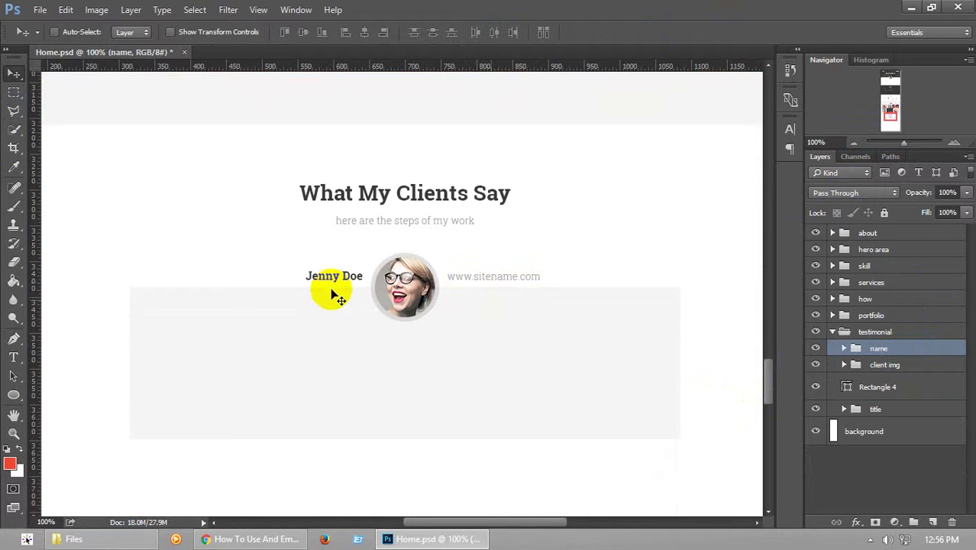
left_click(843, 348)
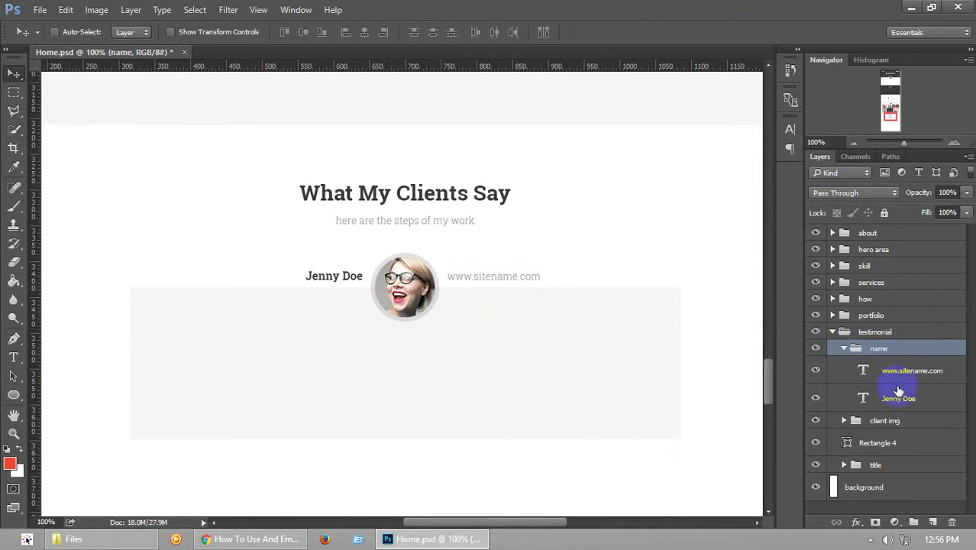
left_click(894, 391)
left_click_drag(353, 281, 425, 339)
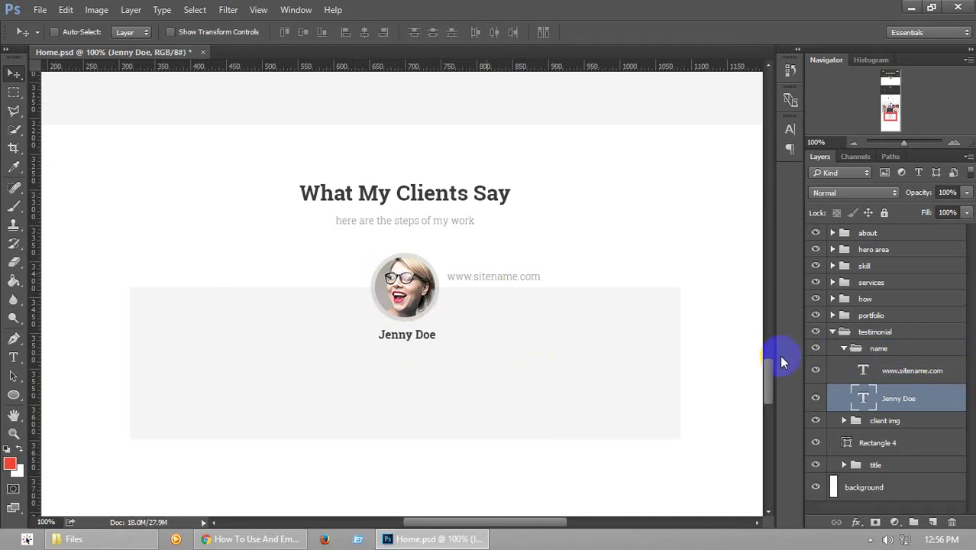
left_click(489, 281, "ctrl")
left_click_drag(489, 281, 405, 350)
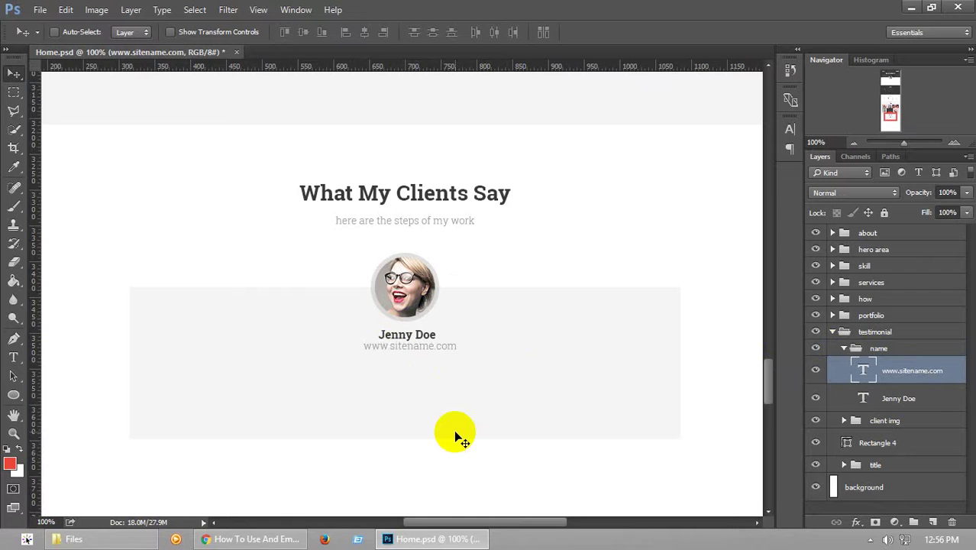
key("ctrl")
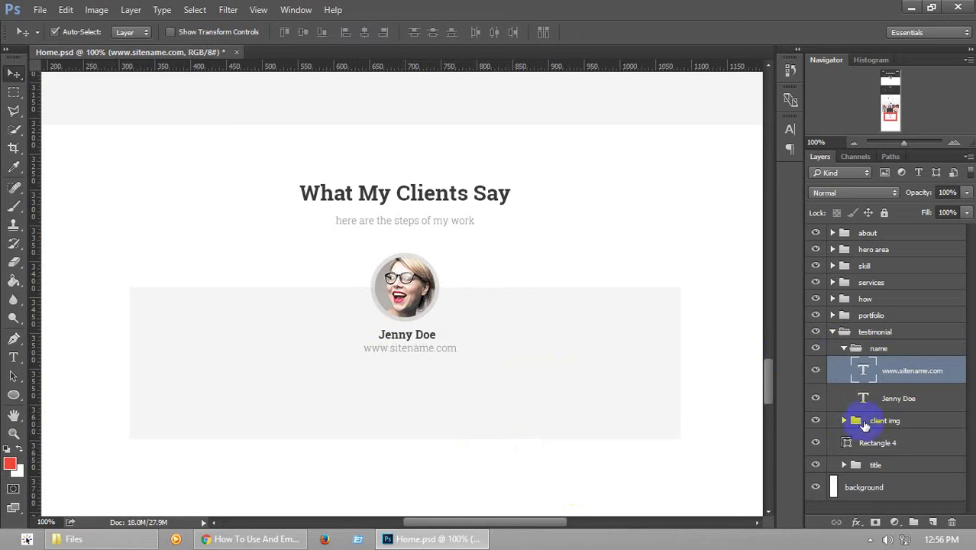
left_click(915, 443, "ctrl")
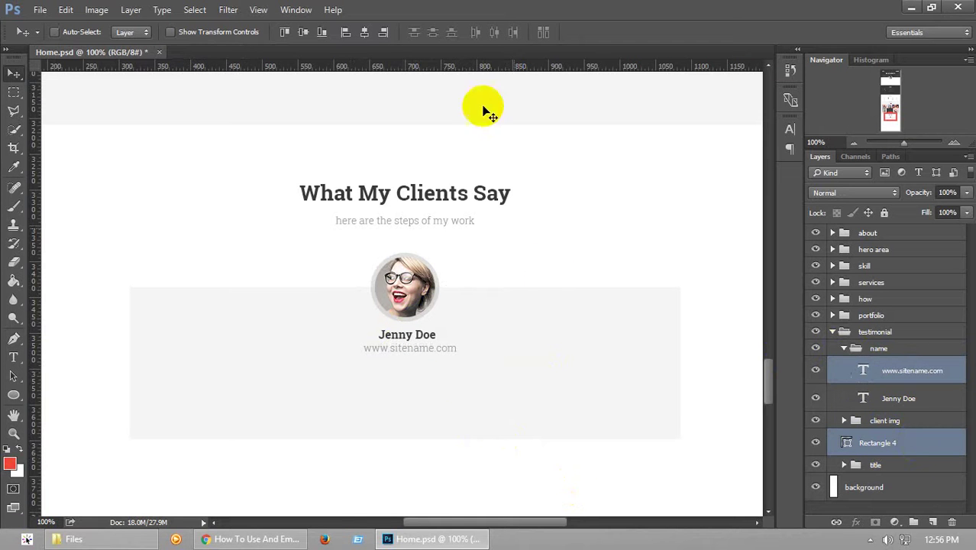
left_click(364, 36)
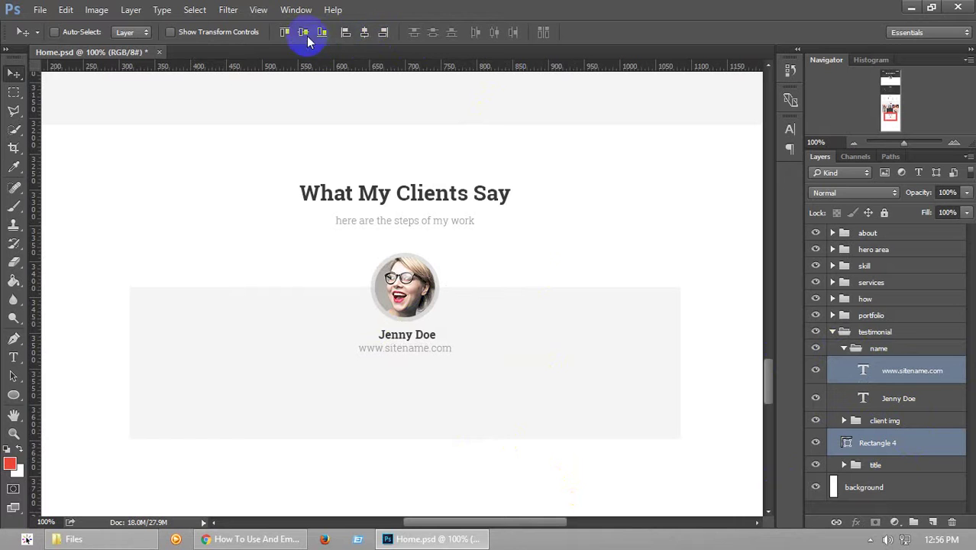
left_click(933, 372)
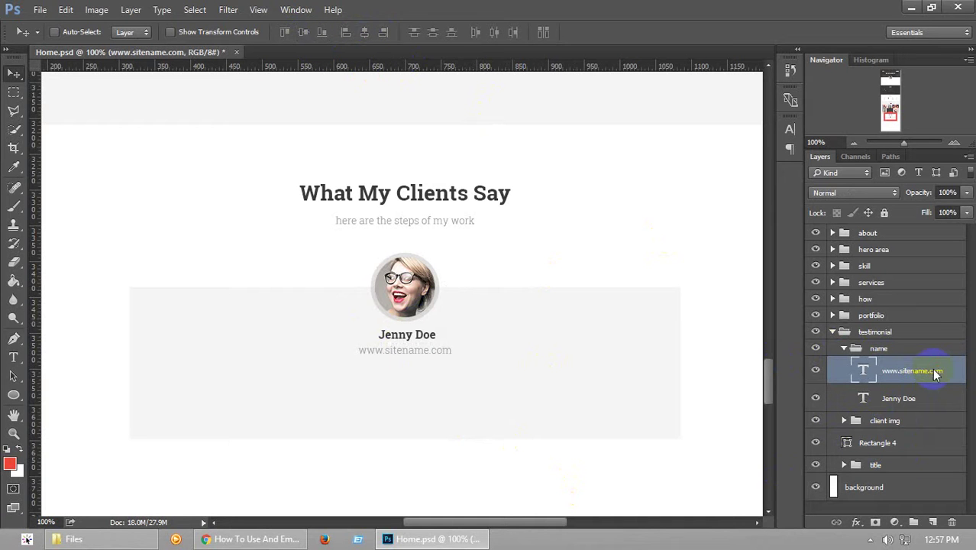
key("ctrl+s")
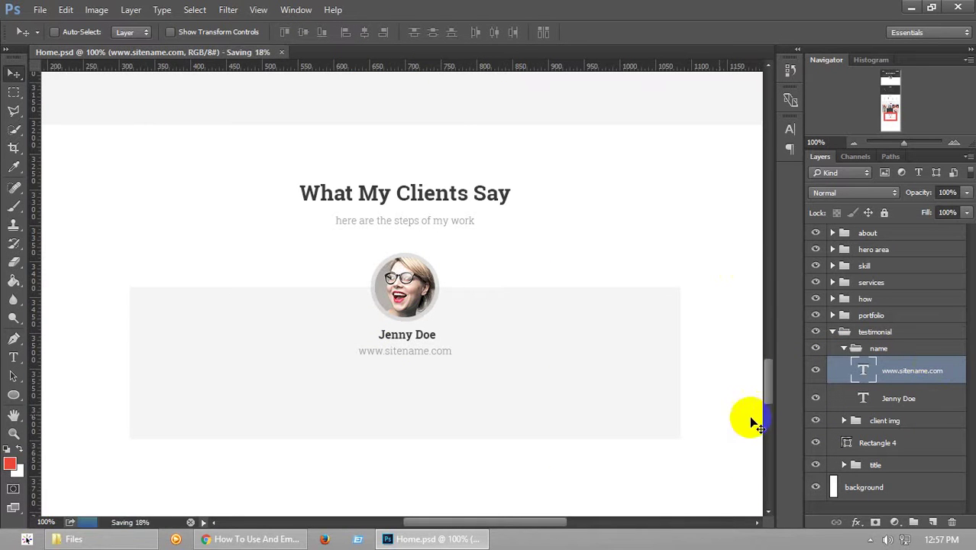
Set the fill opacity of the Rectangle 4 testimonial box to 0% in its layer style
left_click_drag(767, 399, 773, 400)
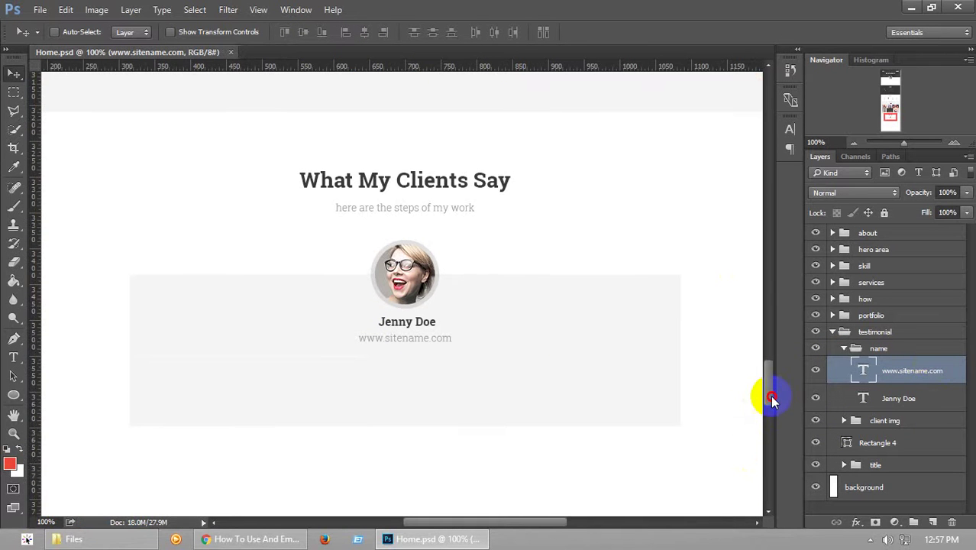
left_click(925, 443)
double_click(926, 443)
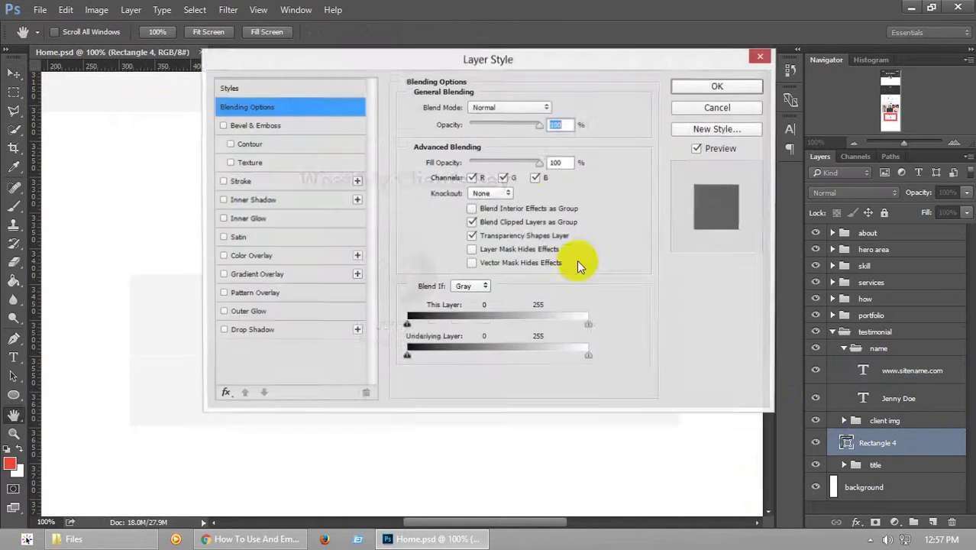
left_click_drag(540, 163, 409, 161)
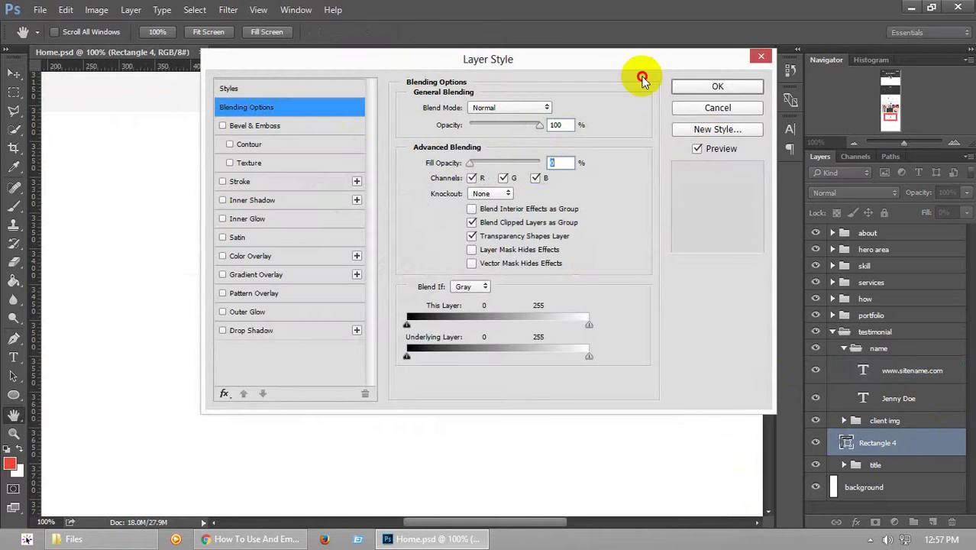
left_click_drag(396, 64, 561, 63)
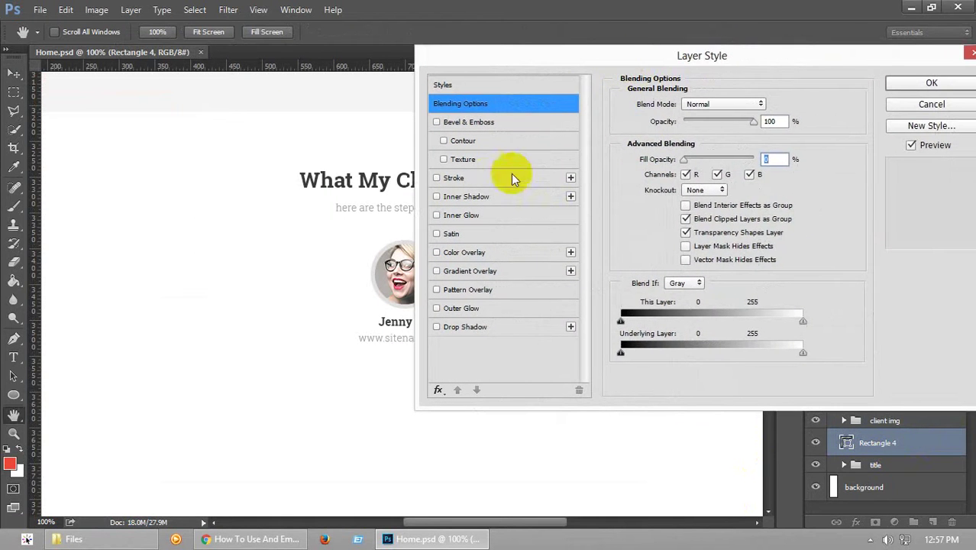
Add a 2 px inside stroke at 100% opacity to Rectangle 4
left_click(482, 178)
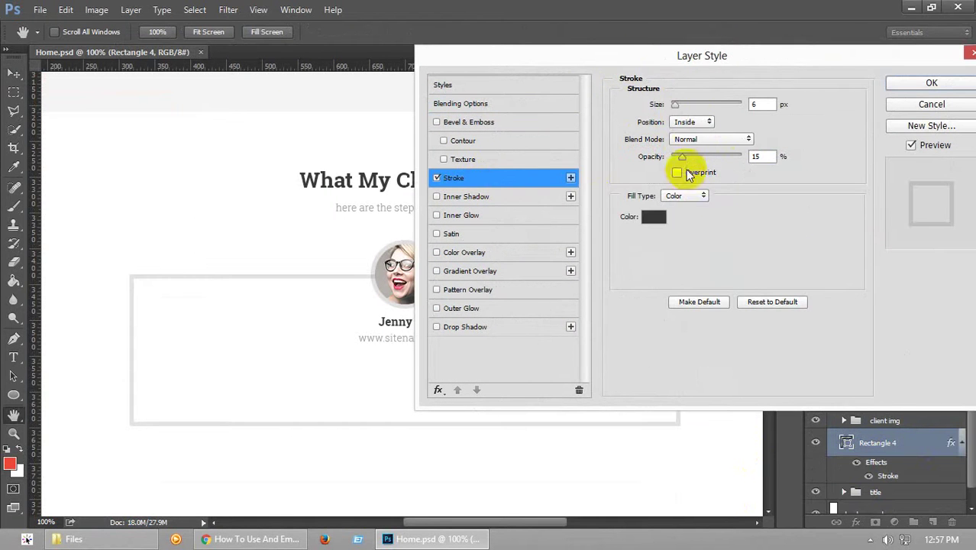
mouse_move(682, 156)
left_mouse_down()
mouse_move(664, 158)
mouse_move(762, 157)
mouse_move(680, 157)
left_mouse_up()
left_click_drag(675, 103, 671, 104)
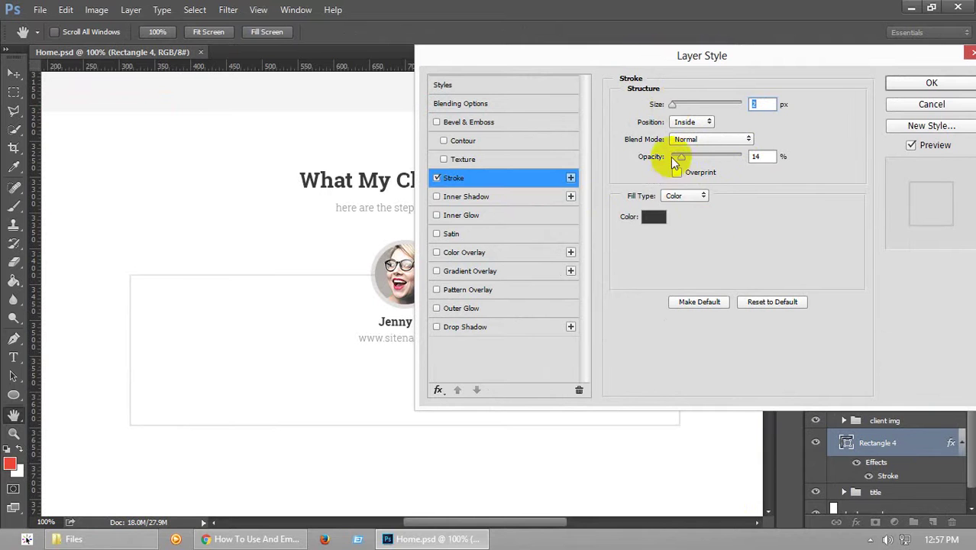
left_click_drag(677, 157, 747, 157)
Set the stroke colour of Rectangle 4 to light grey #f0f0f0, apply the layer style, and save the document
left_click(653, 217)
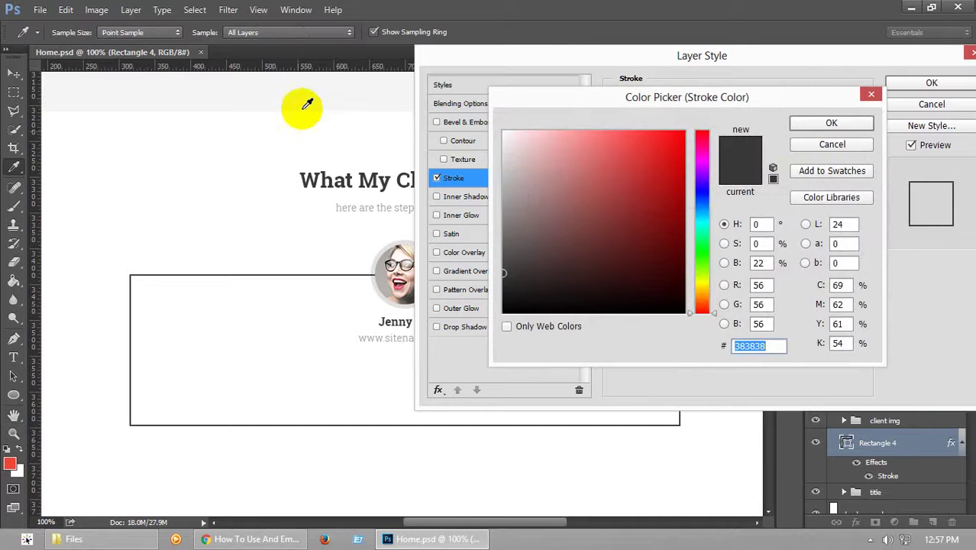
left_click(304, 107)
left_click(816, 124)
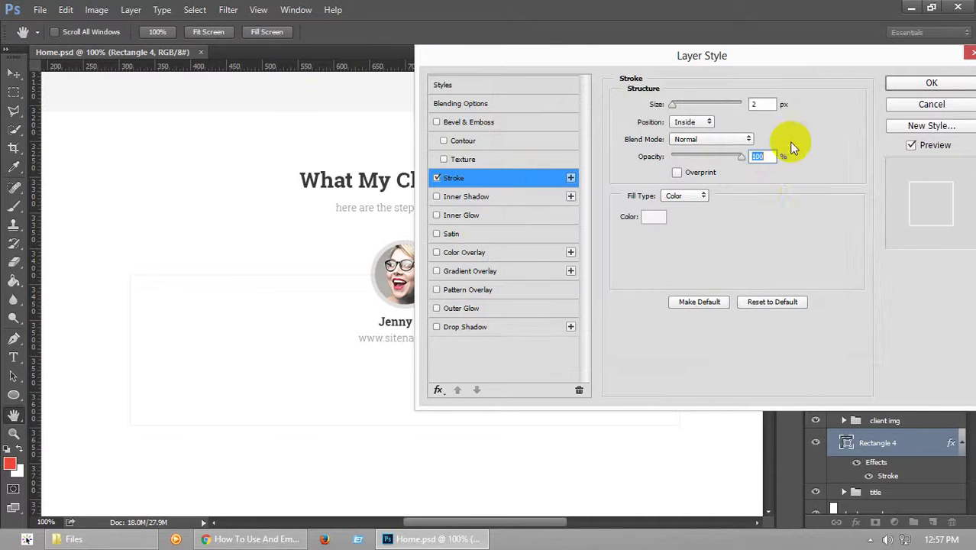
left_click(654, 217)
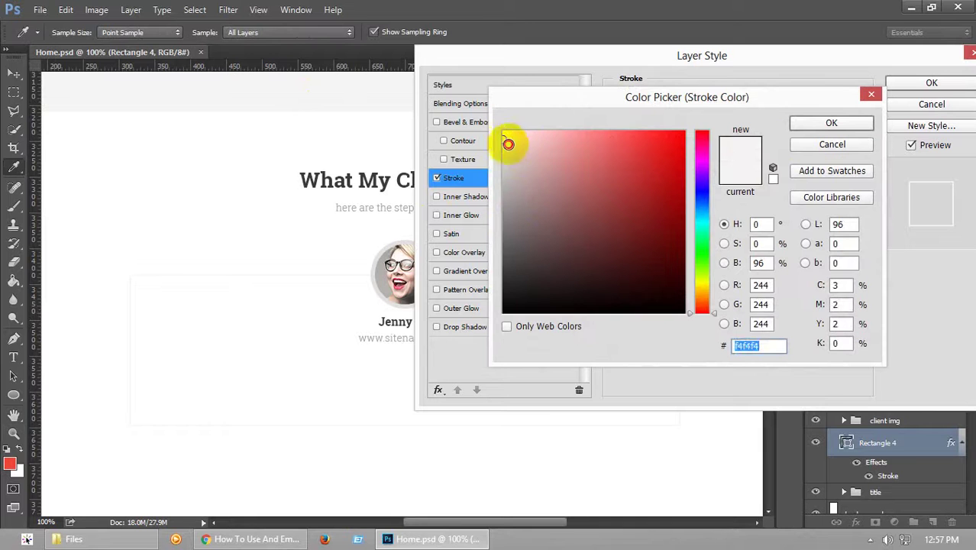
left_click_drag(508, 143, 495, 144)
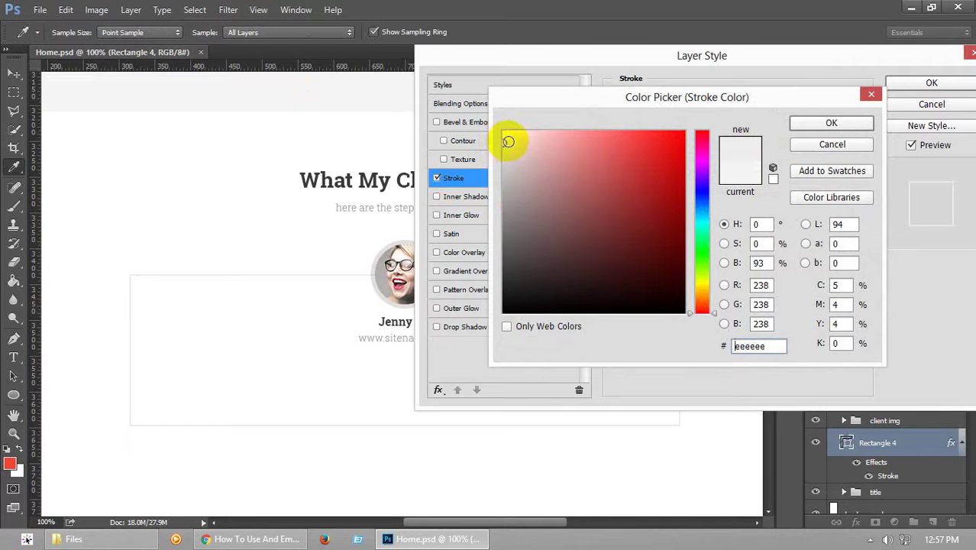
left_click_drag(508, 141, 498, 142)
left_click(831, 123)
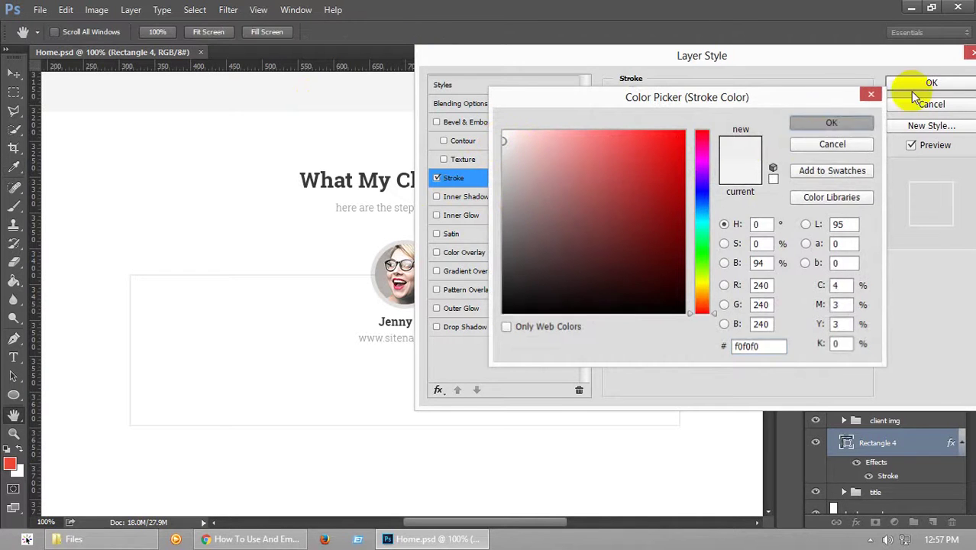
left_click(928, 82)
key("ctrl+s")
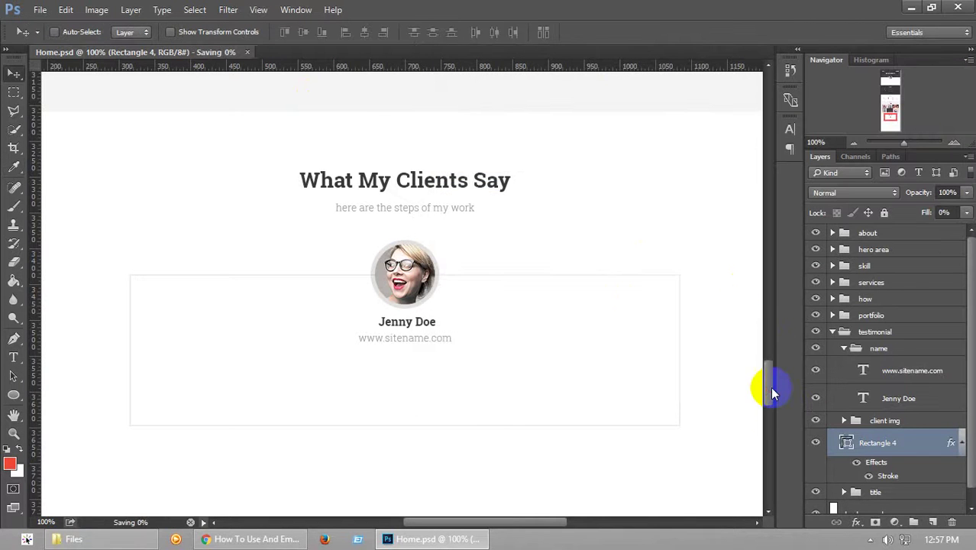
Turn on the drop shadow of Ellipse 2 behind the client's photo, trying a size of 18 px and 22% opacity
left_click_drag(767, 387, 768, 393)
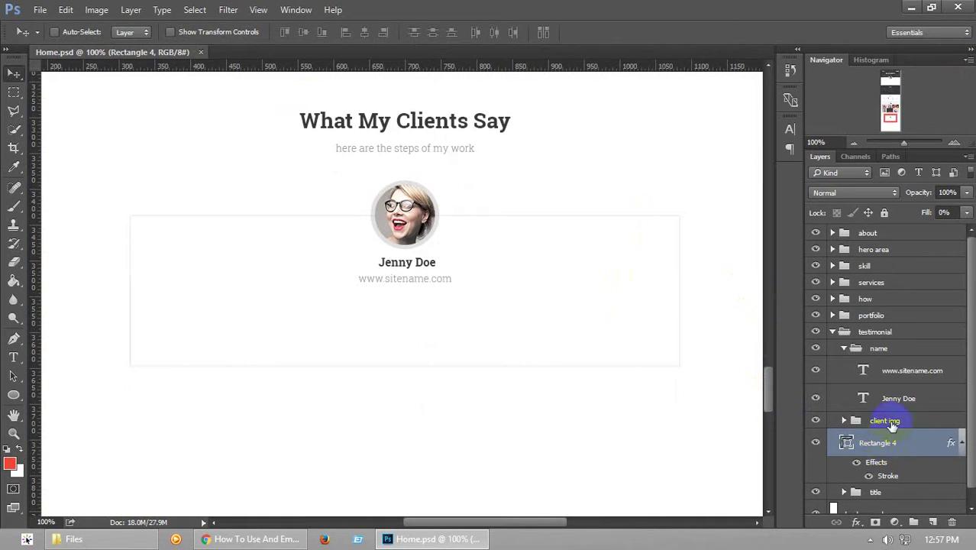
left_click(843, 420)
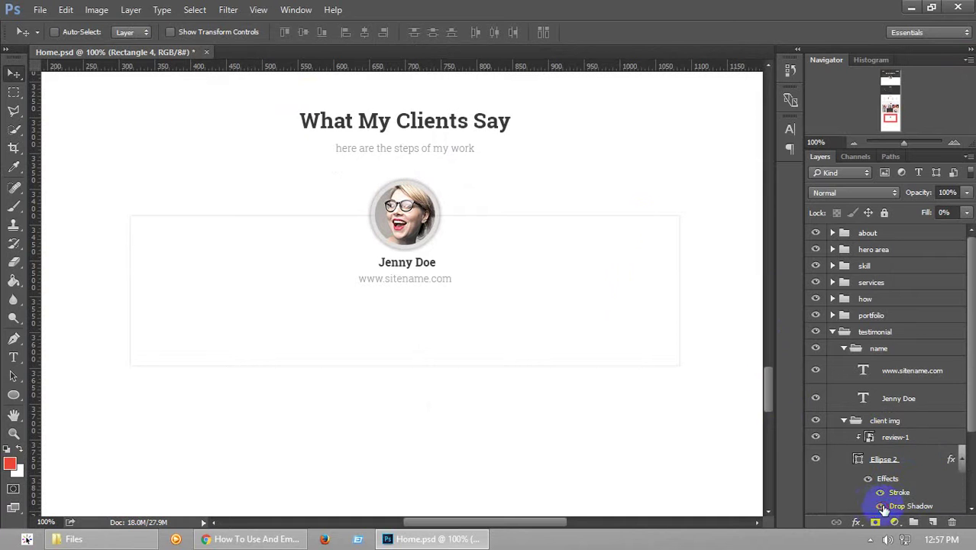
double_click(911, 507)
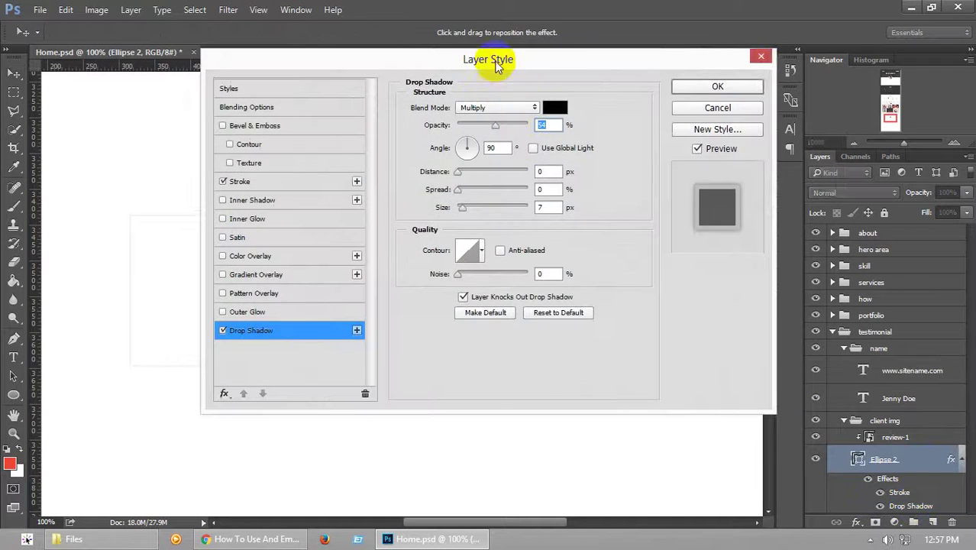
left_click_drag(496, 36, 776, 69)
left_click_drag(743, 217, 747, 218)
left_click_drag(775, 133, 754, 135)
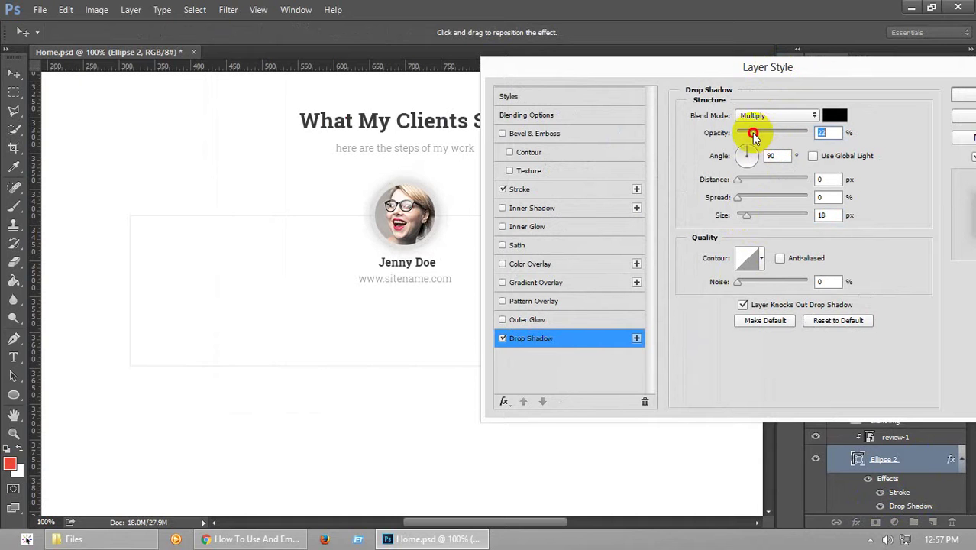
Try a softer drop shadow on Ellipse 2 with Normal blend mode, 14% opacity and a smaller size
left_click_drag(748, 220, 749, 219)
left_click(776, 116)
left_click(752, 116)
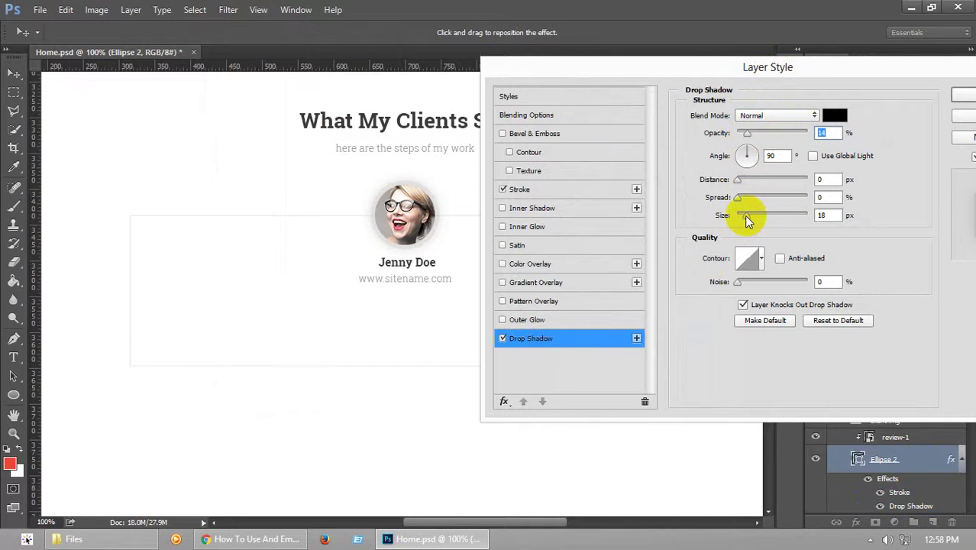
left_click_drag(745, 216, 737, 218)
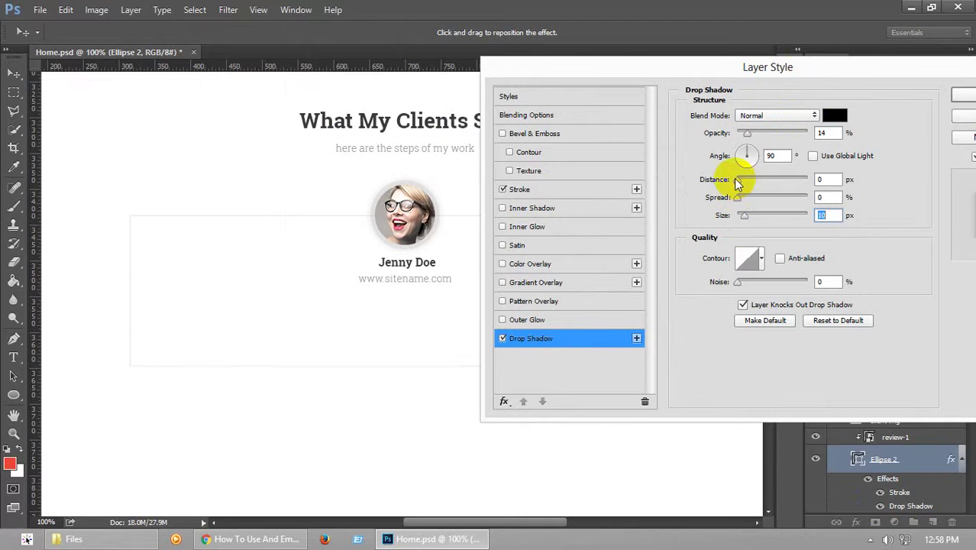
left_click_drag(727, 72, 690, 79)
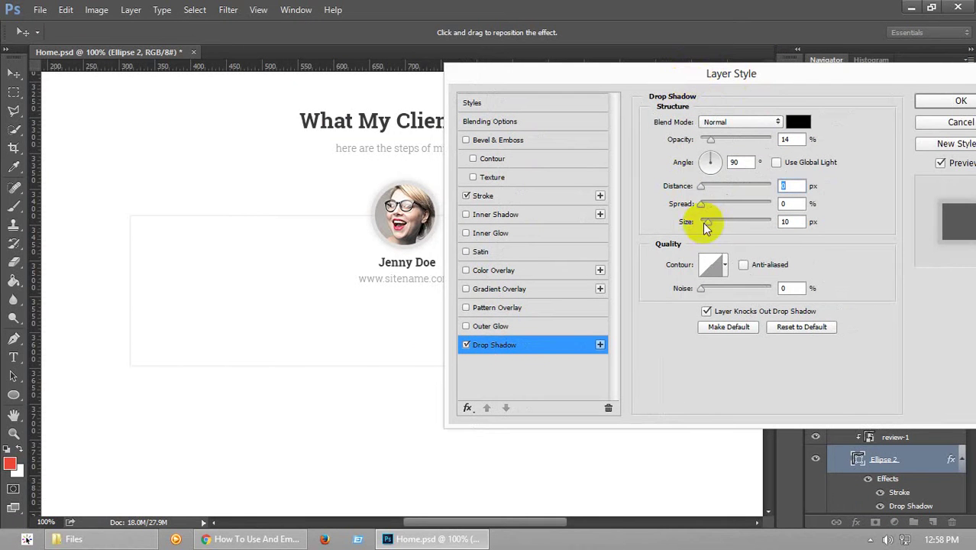
mouse_move(716, 226)
left_mouse_down()
mouse_move(725, 223)
mouse_move(694, 223)
mouse_move(706, 225)
left_mouse_up()
left_click(925, 101)
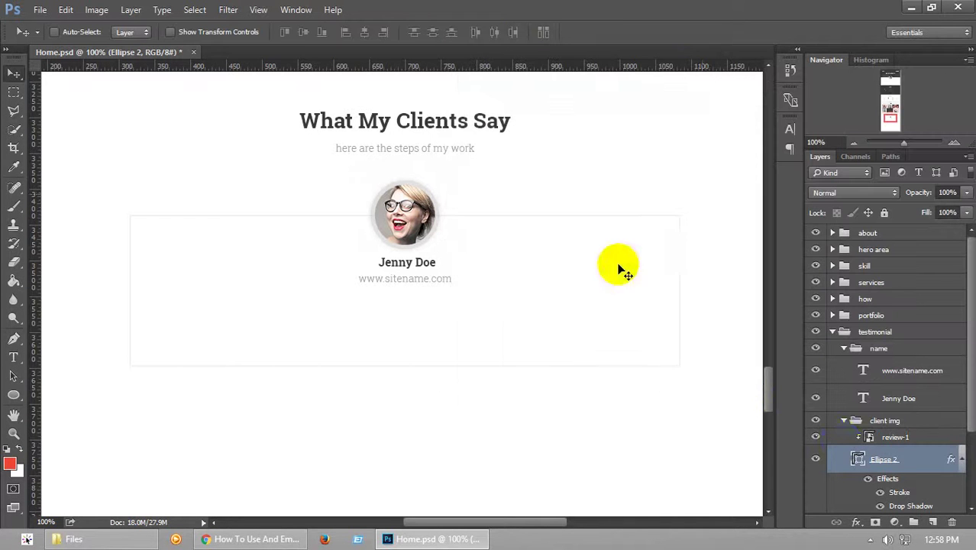
Hide the drop shadow effect of Ellipse 2 and save the document
left_click(880, 506)
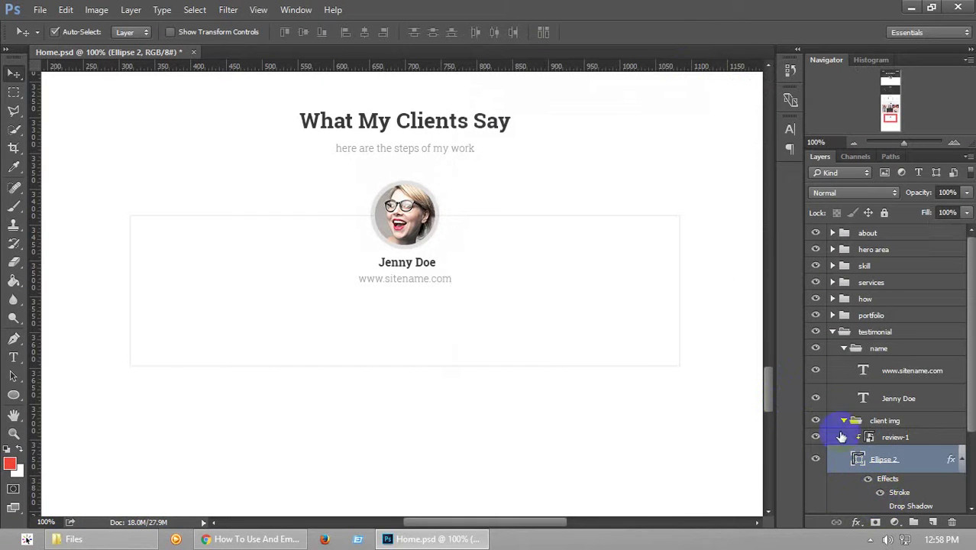
key("ctrl+s")
Collapse the "name" and "client img" groups, combine them into one group, and start naming it "clien"
mouse_move(770, 409)
left_mouse_down()
mouse_move(772, 384)
mouse_move(774, 392)
left_mouse_up()
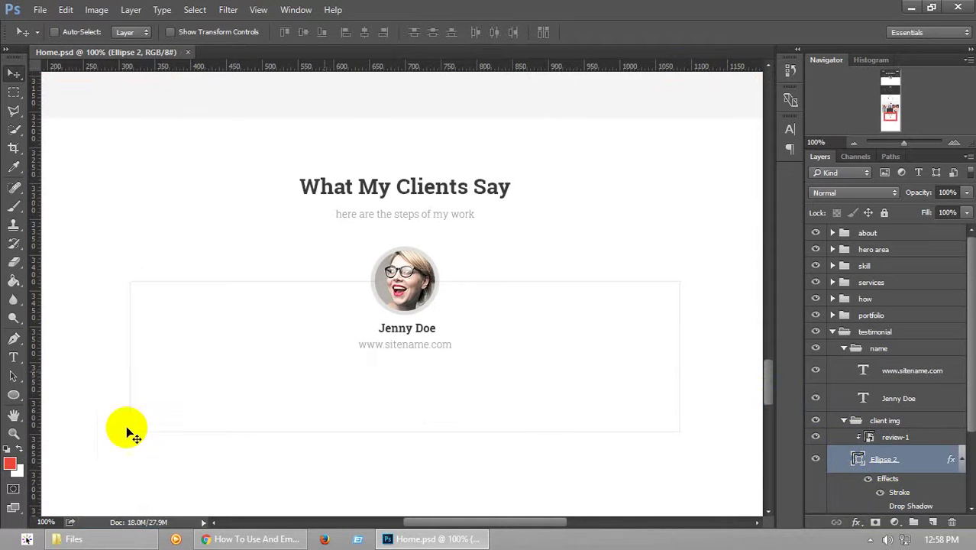
left_click(844, 421)
left_click(884, 420)
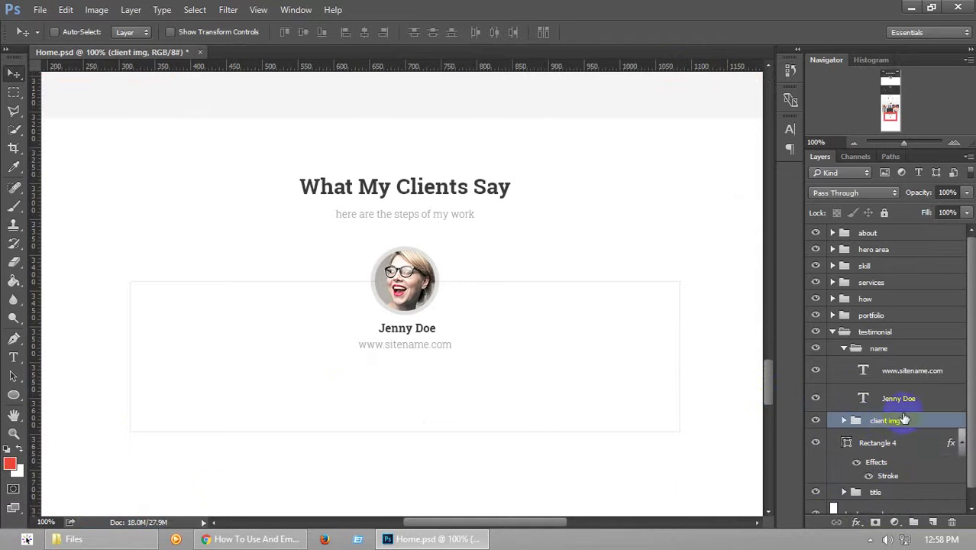
left_click(844, 349)
left_click(886, 349, "shift")
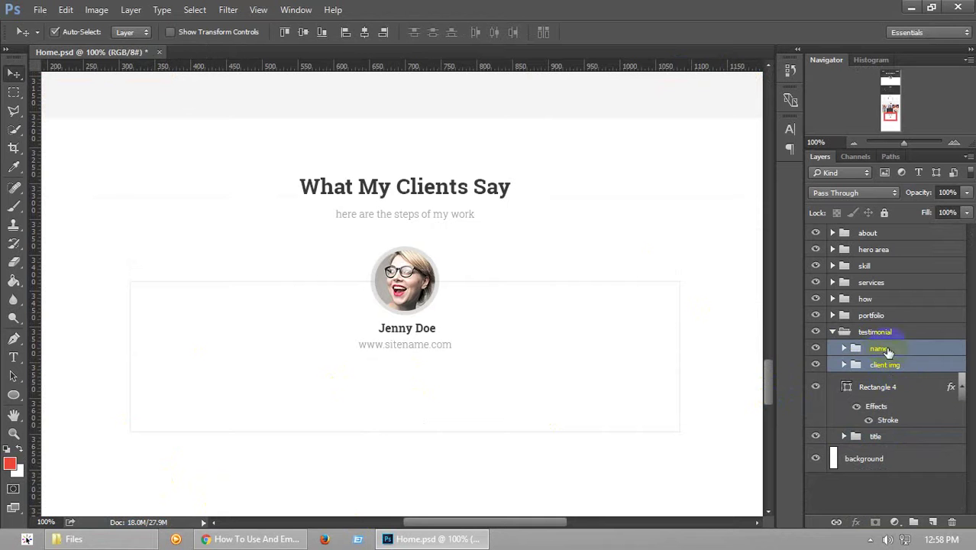
key("ctrl+g")
left_click(879, 348)
type("clien")
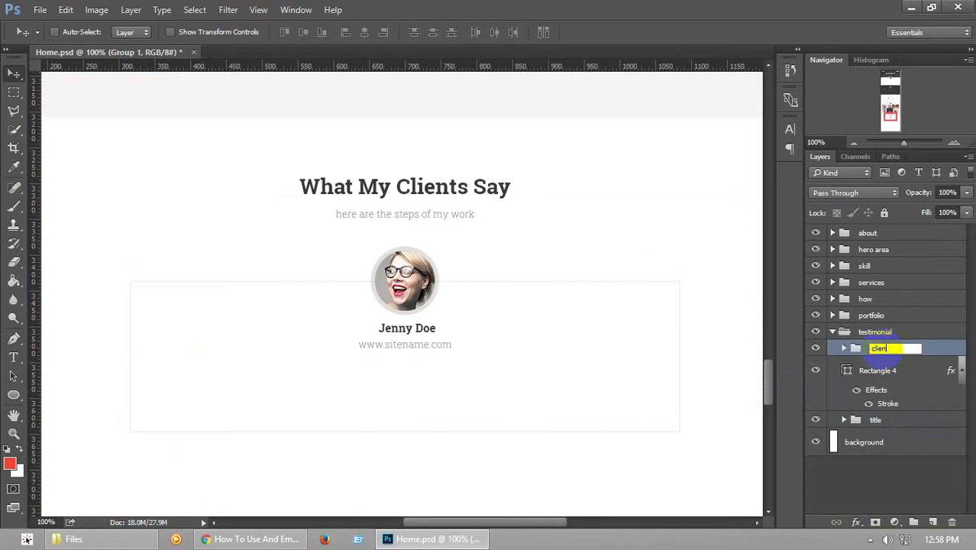
Finish naming the new group inside the testimonial group as "client"
type("t")
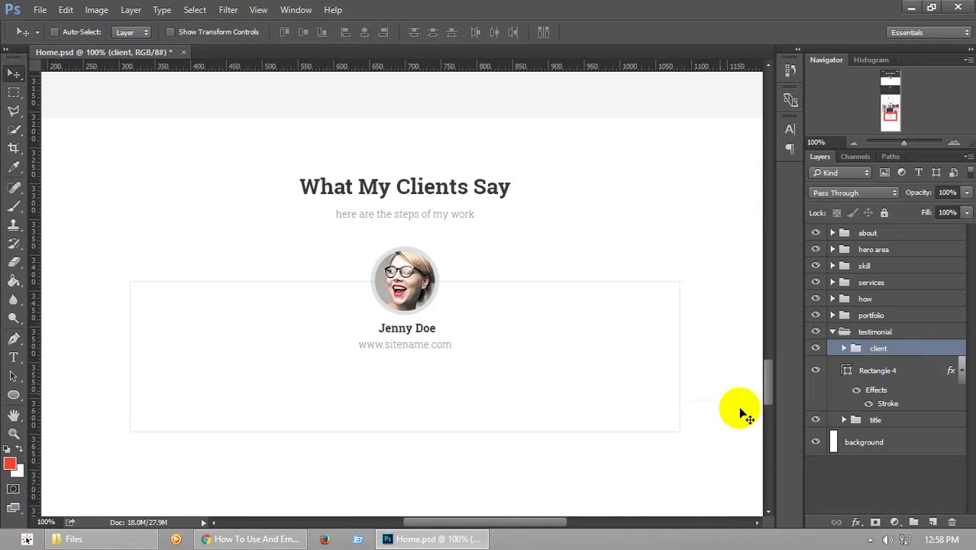
Add an opening quotation mark in 74 px Roboto Slab Light near the testimonial box's left edge, below the site address
mouse_move(768, 403)
left_mouse_down()
mouse_move(774, 382)
mouse_move(779, 405)
left_mouse_up()
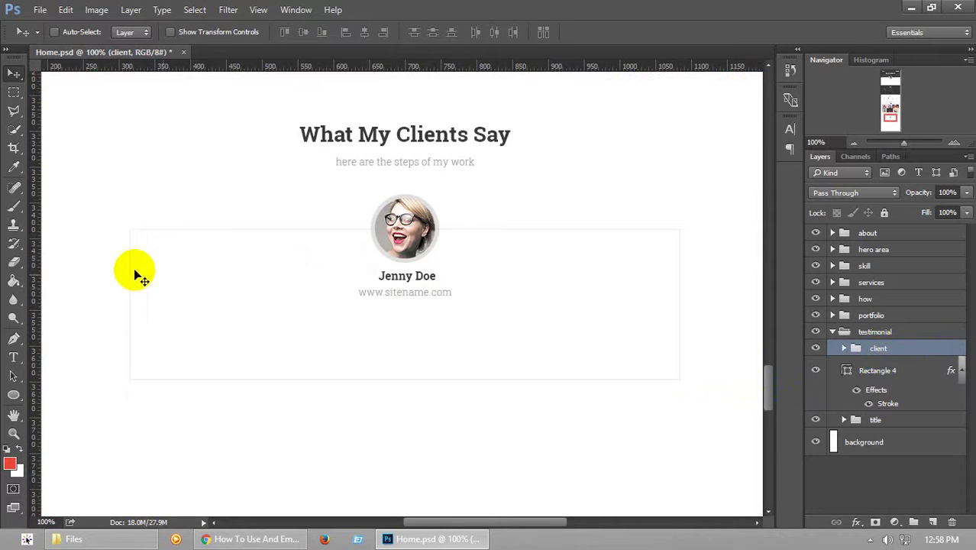
left_click(21, 360)
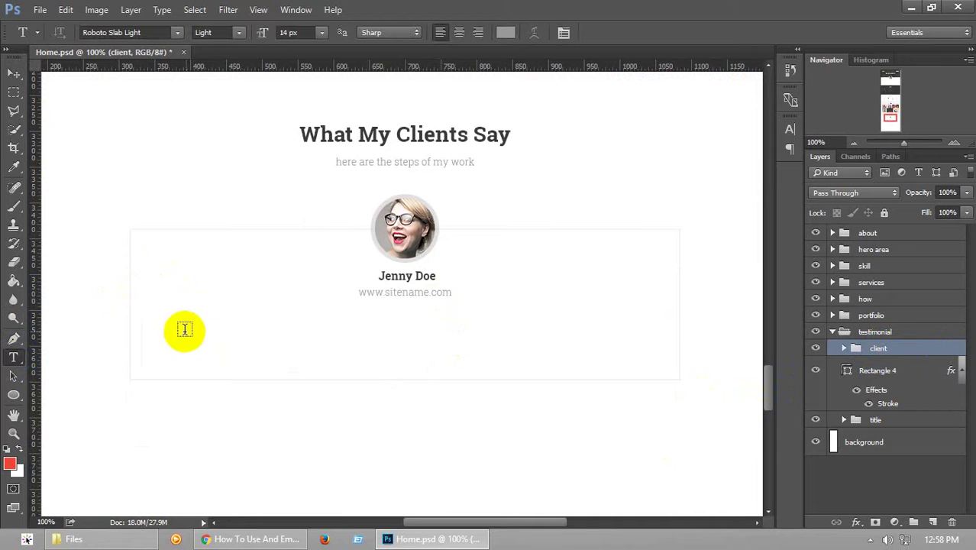
left_click(152, 318)
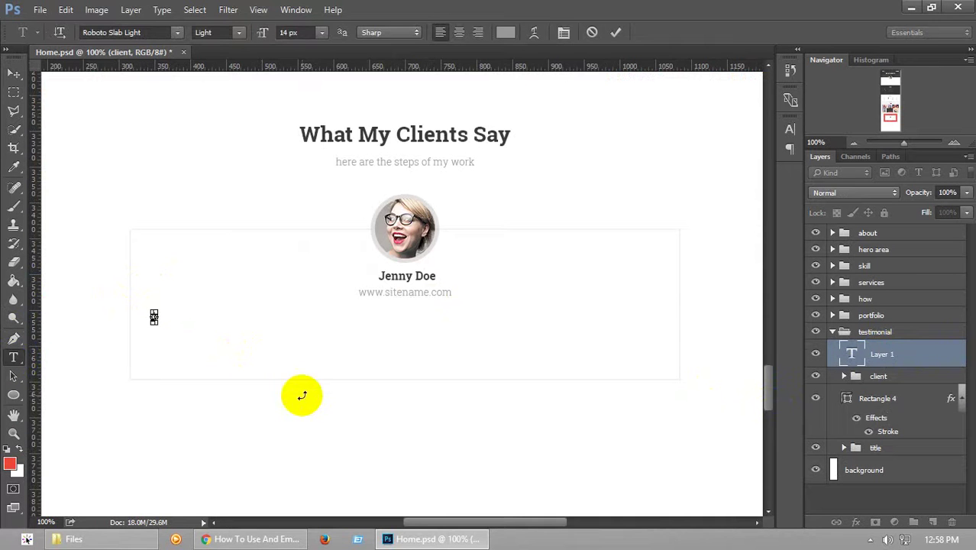
left_click(306, 33)
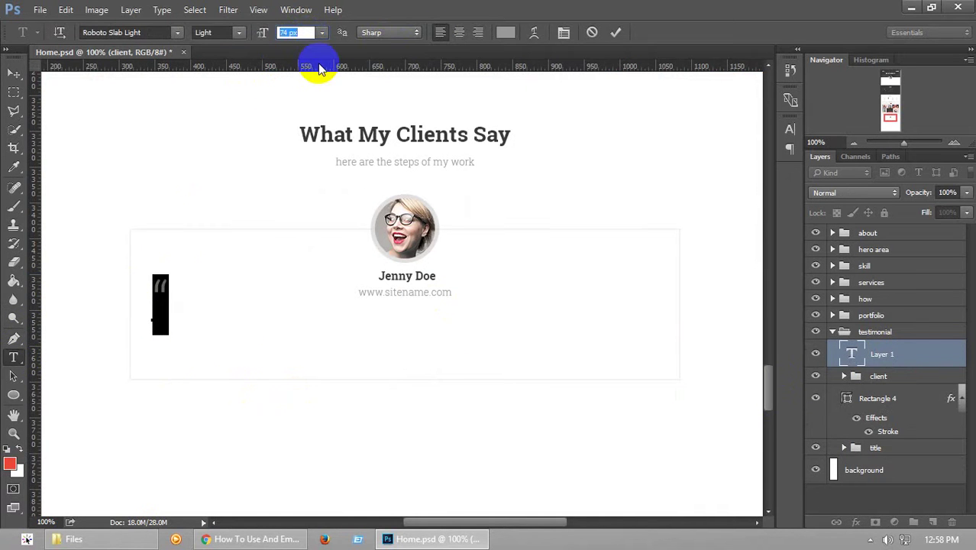
left_click(13, 74)
left_click_drag(156, 295, 169, 318)
Lower the quotation mark layer's fill to 23%
left_click(967, 212)
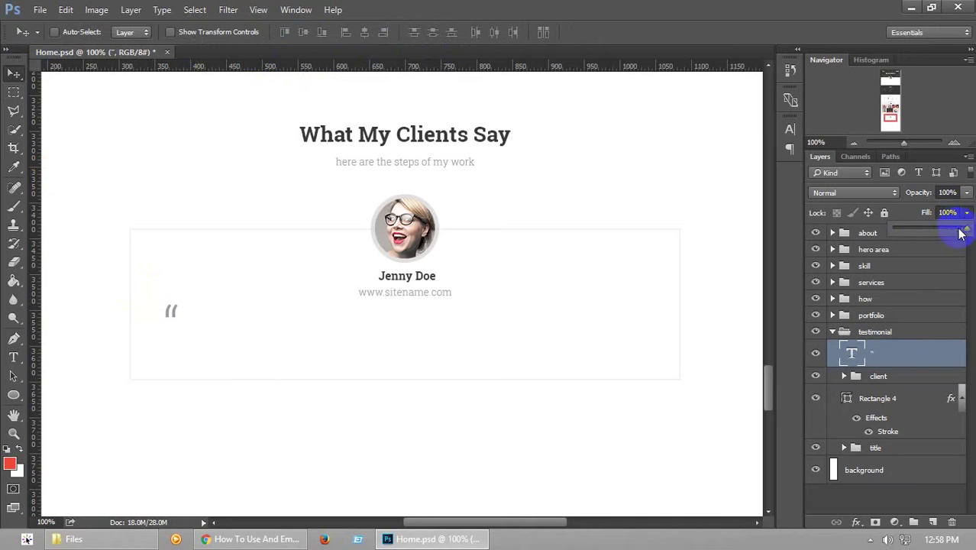
left_click_drag(961, 229, 908, 233)
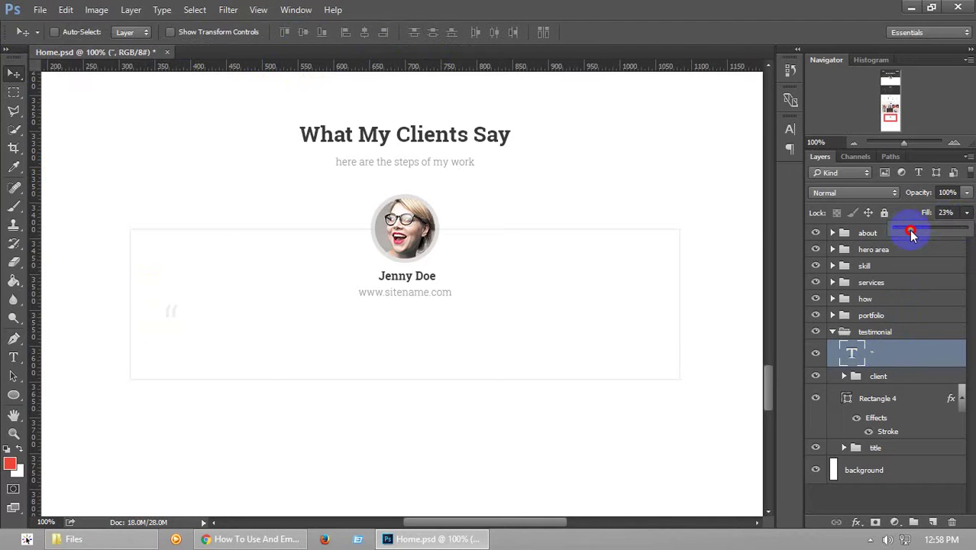
left_click_drag(911, 234, 912, 234)
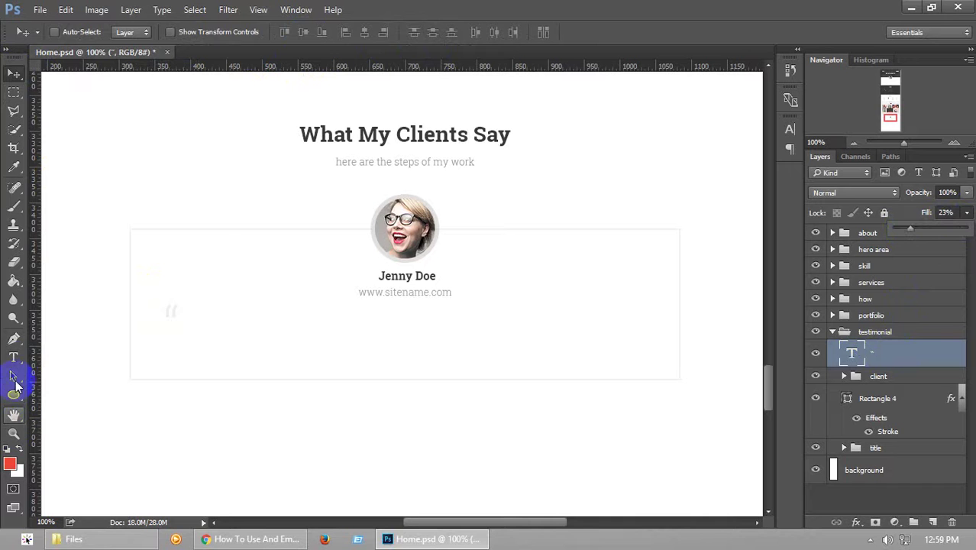
Start a new text line beside the quotation mark and copy "Mirum est notare quam littera... et quinta decima" from the loremipsum.net page in the browser
left_click(13, 356)
left_click(191, 318)
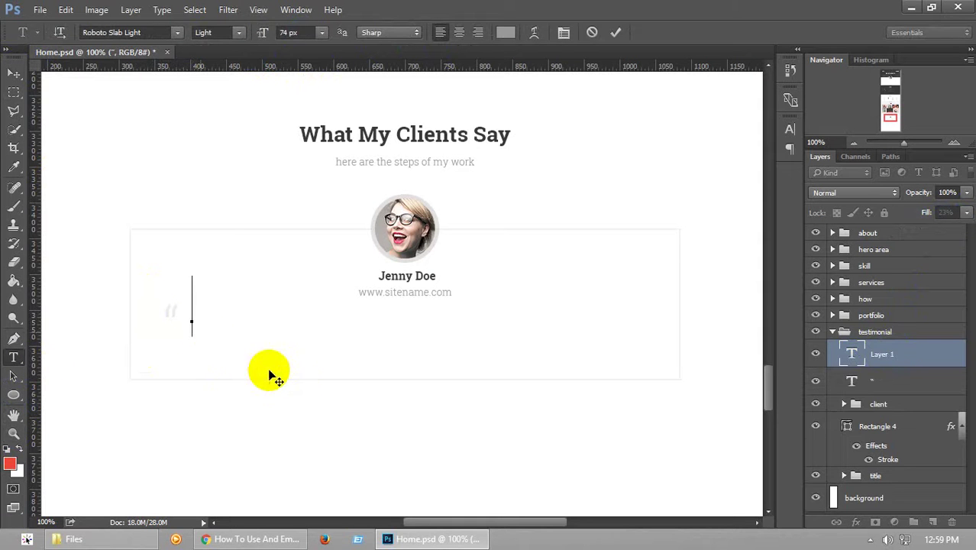
left_click(252, 538)
left_click(230, 9)
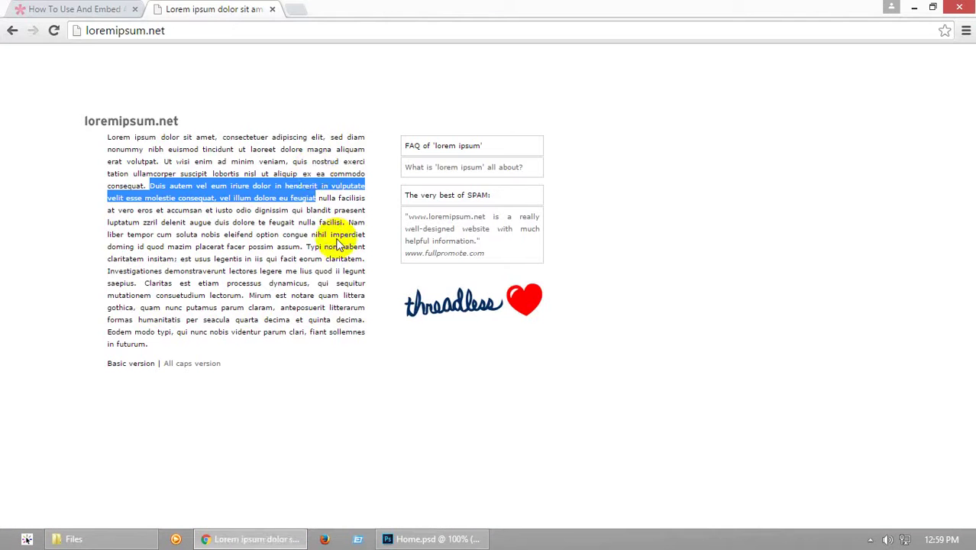
left_click(302, 229)
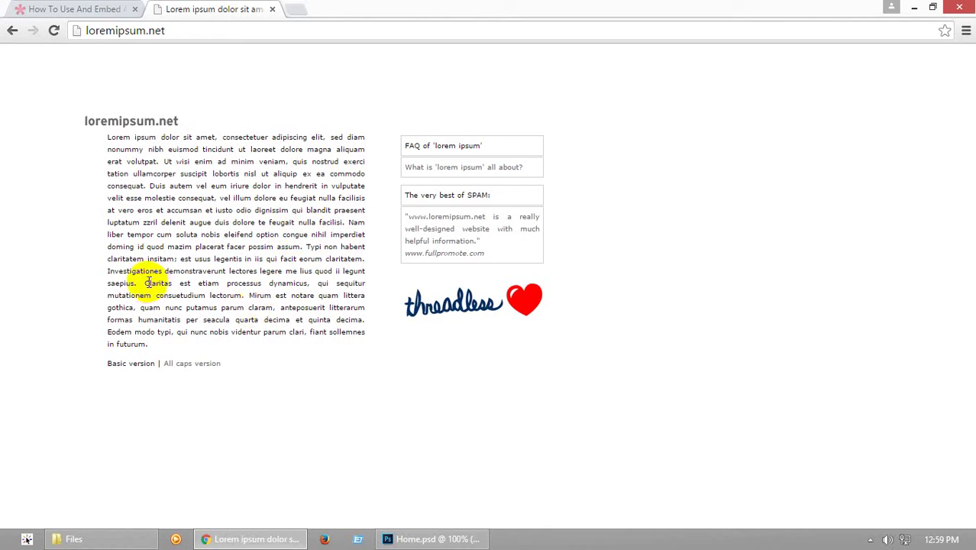
left_click_drag(249, 296, 363, 321)
left_click(432, 538)
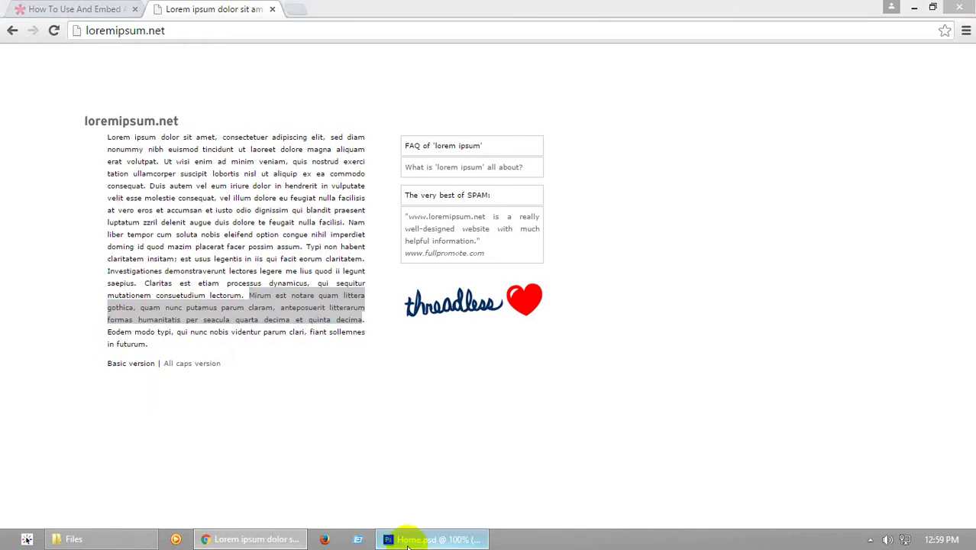
Back in Photoshop, set the new text's size to 14 px, paste the copied sentence and save the document
left_click(322, 32)
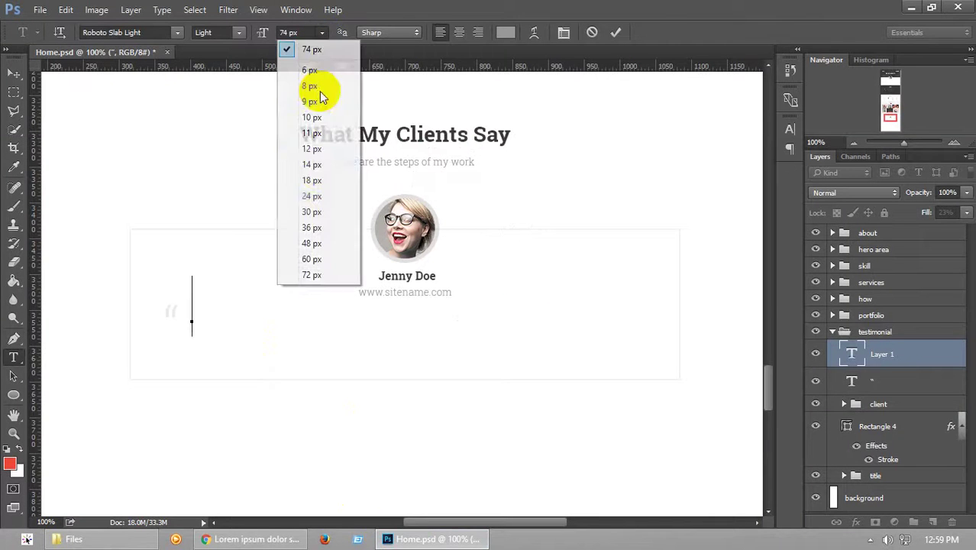
left_click(316, 170)
key("ctrl+v")
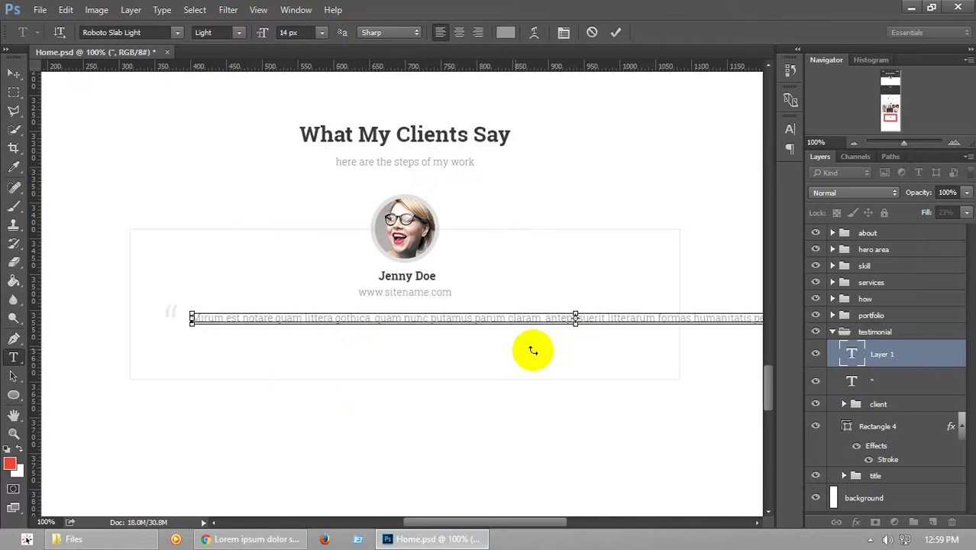
key("ctrl+s")
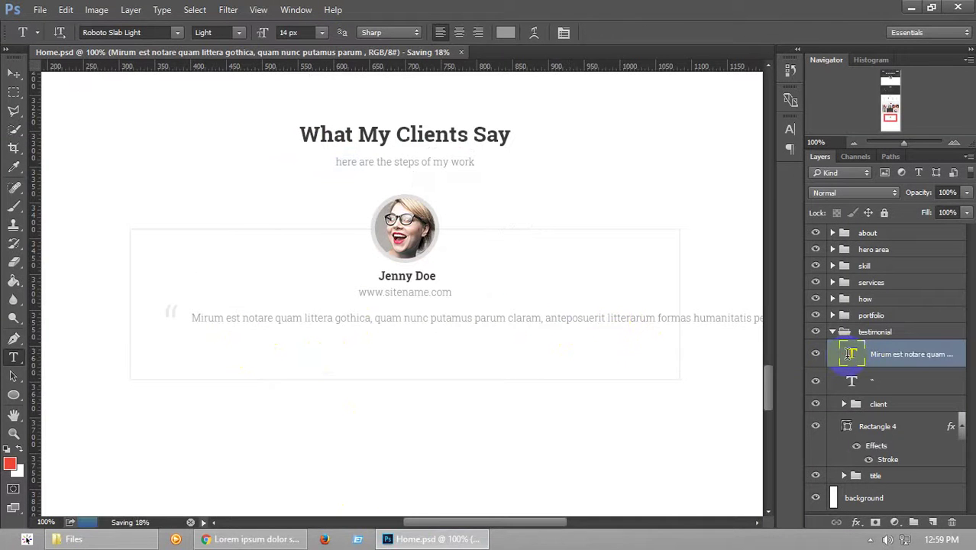
Centre-align the pasted sentence and move it back so that it starts beside the quotation mark
double_click(850, 354)
left_click(459, 32)
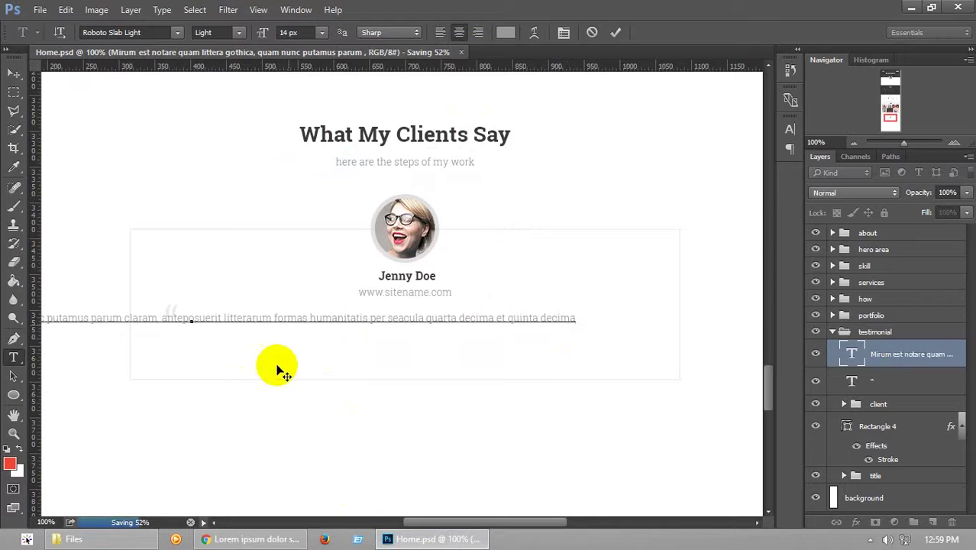
left_click(13, 73)
left_click_drag(178, 316, 560, 316)
Break the sentence into two lines before "litterarum" and position the text centrally in the testimonial box
left_click(860, 356)
double_click(853, 356)
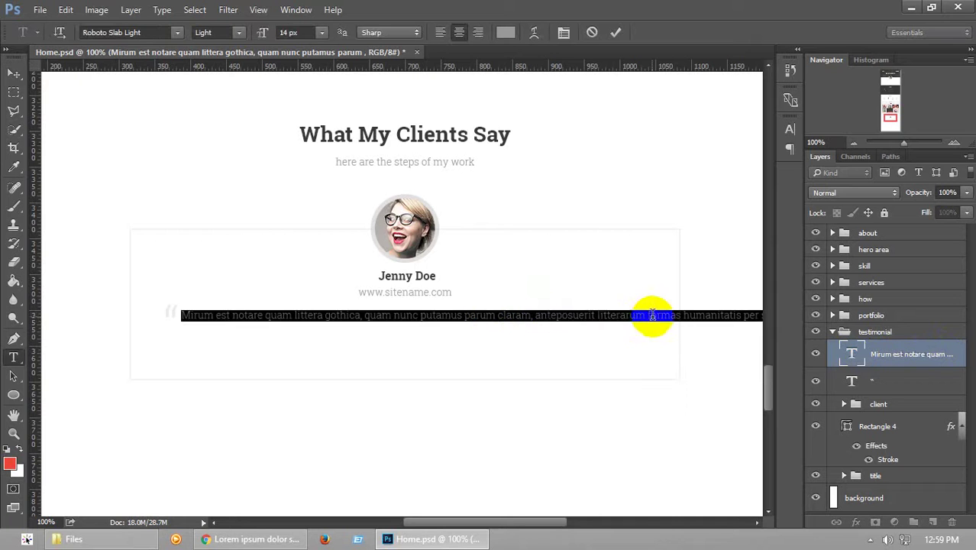
left_click(598, 327)
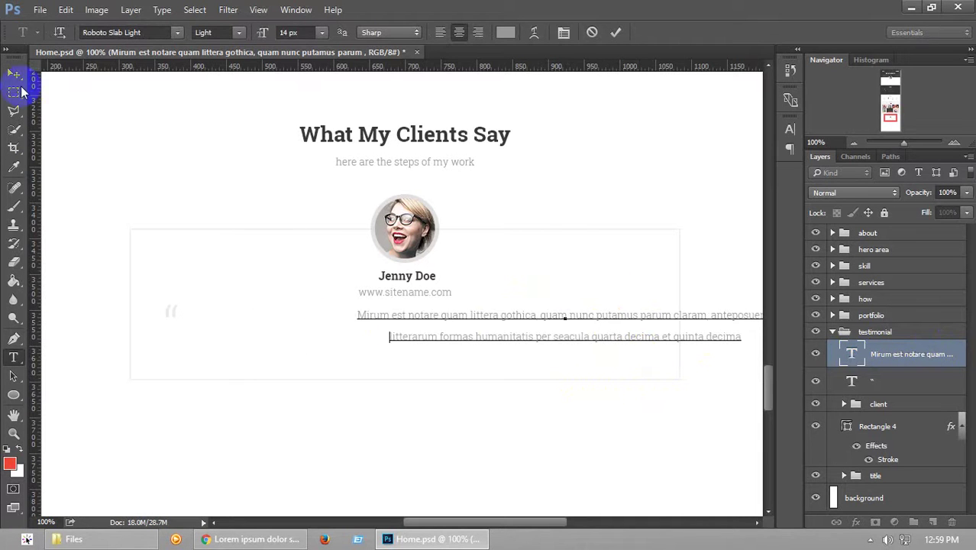
left_click(14, 74)
left_click_drag(374, 305, 267, 319)
Set the line spacing of the two-line testimonial text to 24 px
double_click(851, 353)
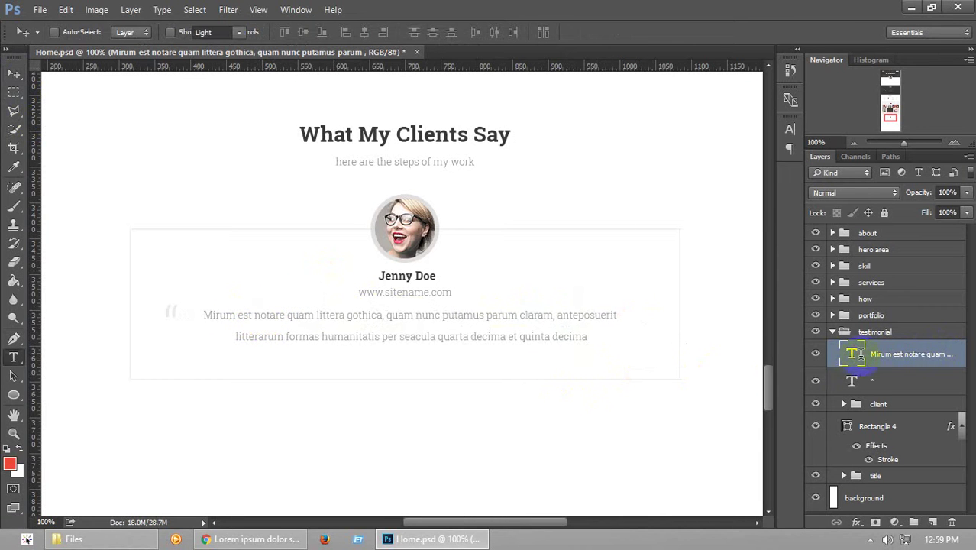
left_click(564, 32)
left_click(725, 158)
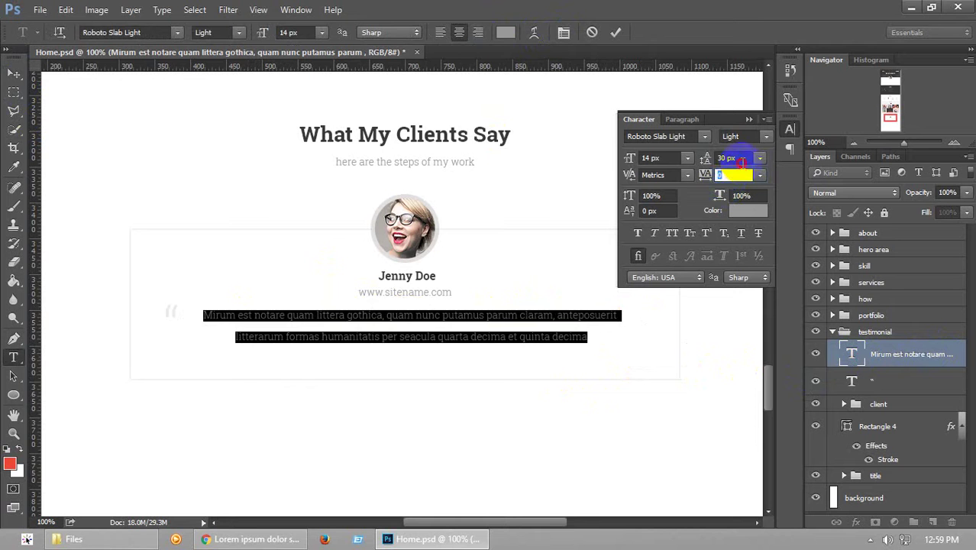
key("Down")
key("Down")
key("Down")
key("Down")
key("Down")
key("Down")
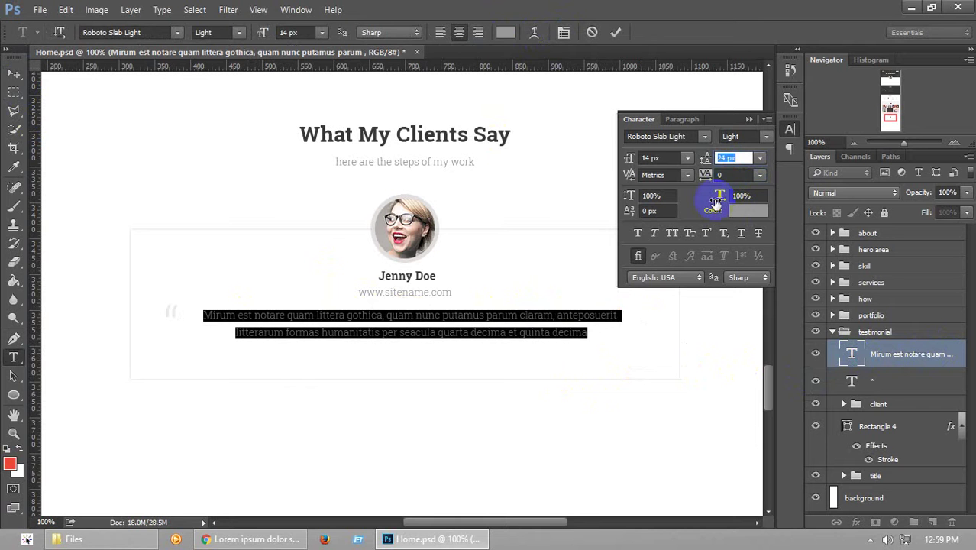
key("Up")
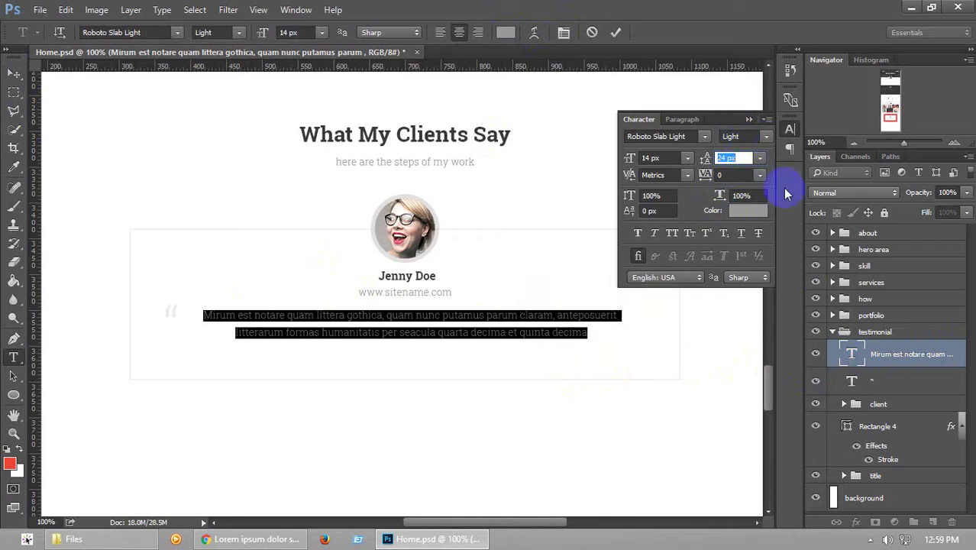
left_click(748, 122)
Set the font size of the two-line testimonial text to 16 px
left_click(291, 32)
key("Up")
key("Up")
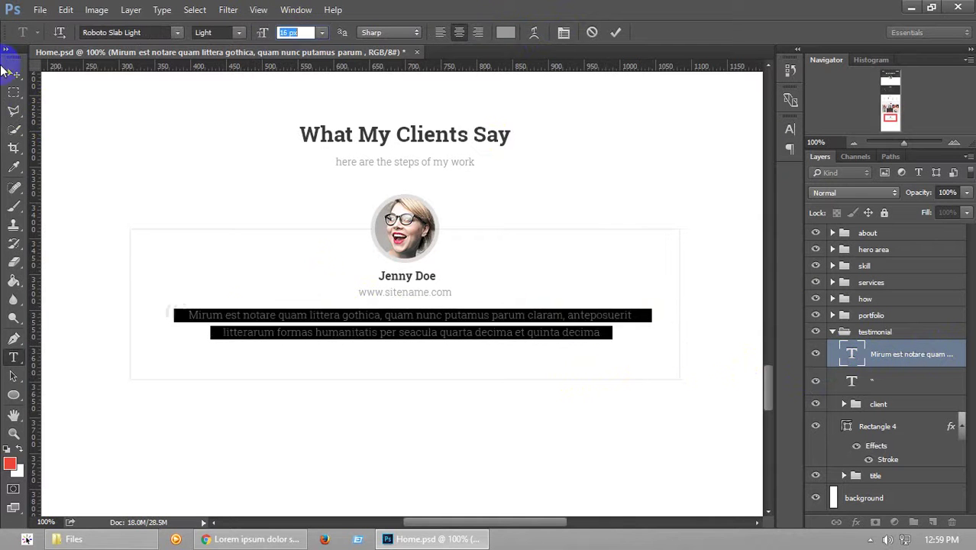
left_click(877, 361)
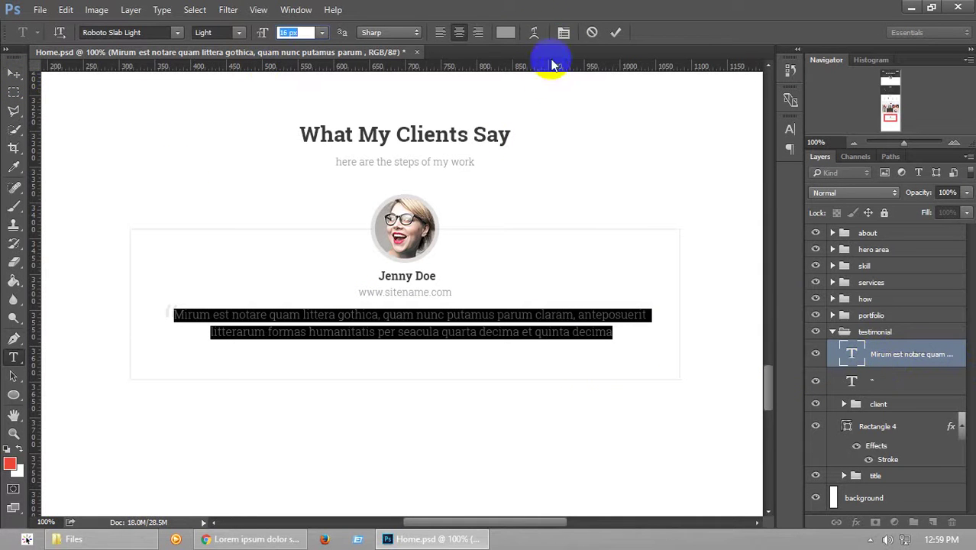
left_click(564, 37)
left_click(749, 119)
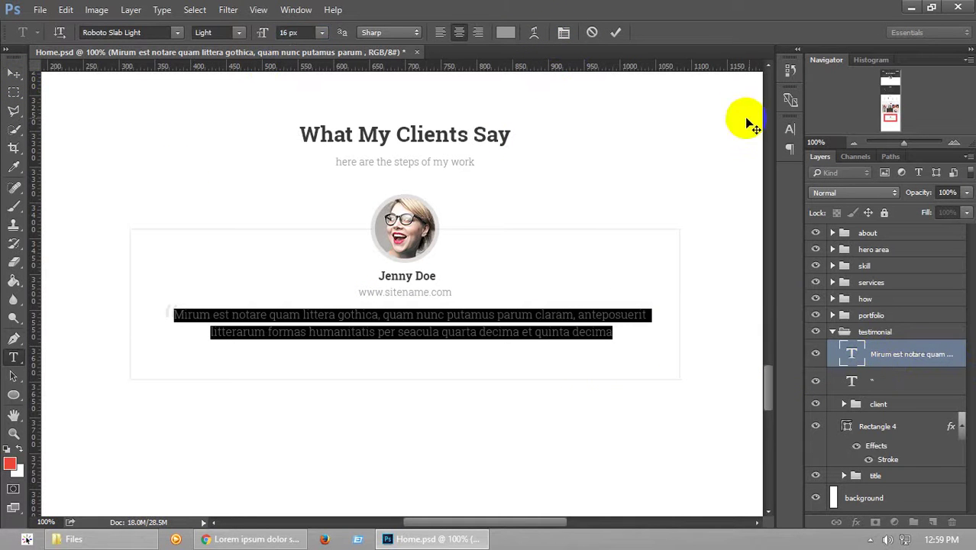
Nudge the testimonial text and the quotation mark slightly down in the box, and save the document
left_click(12, 75)
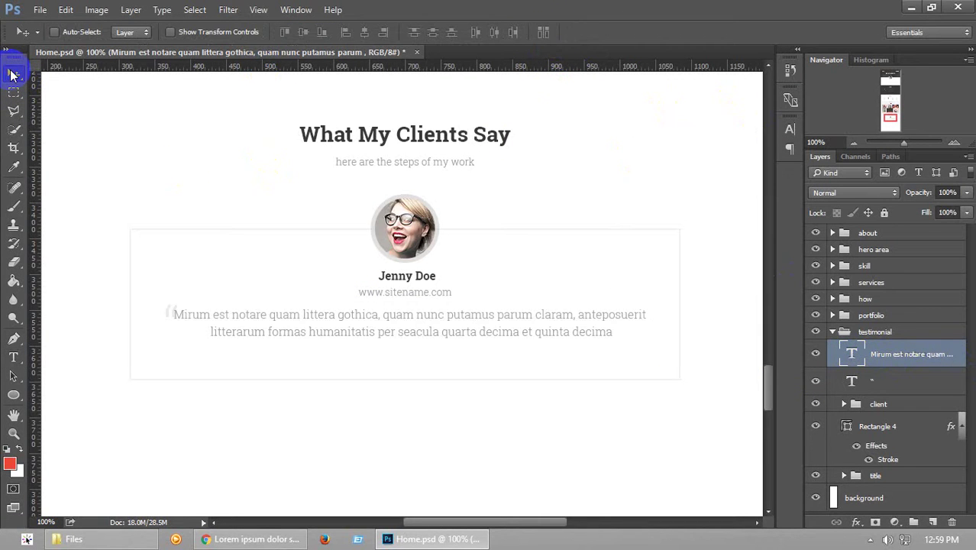
key("Down")
key("Down")
key("Down")
key("Down")
key("Down")
key("Down")
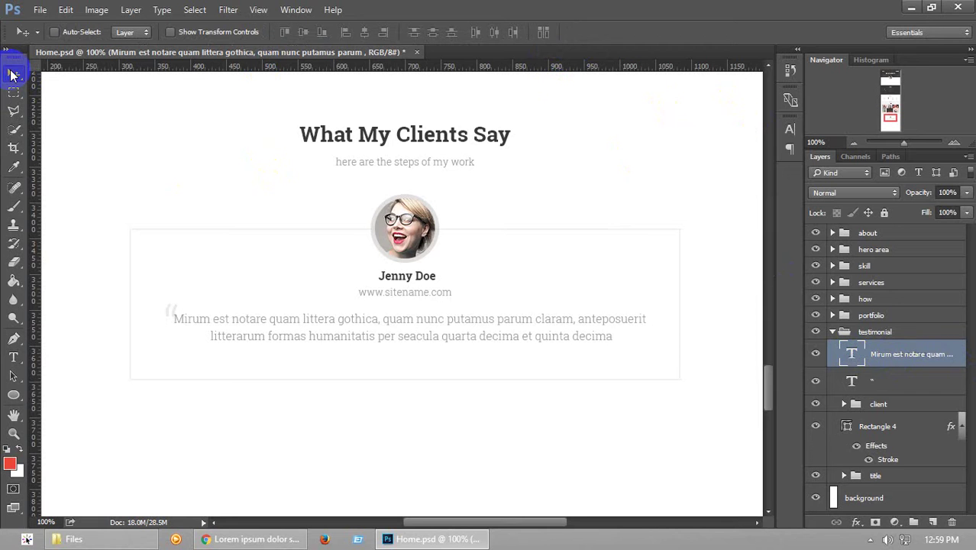
key("Down")
key("Down")
left_click(881, 388)
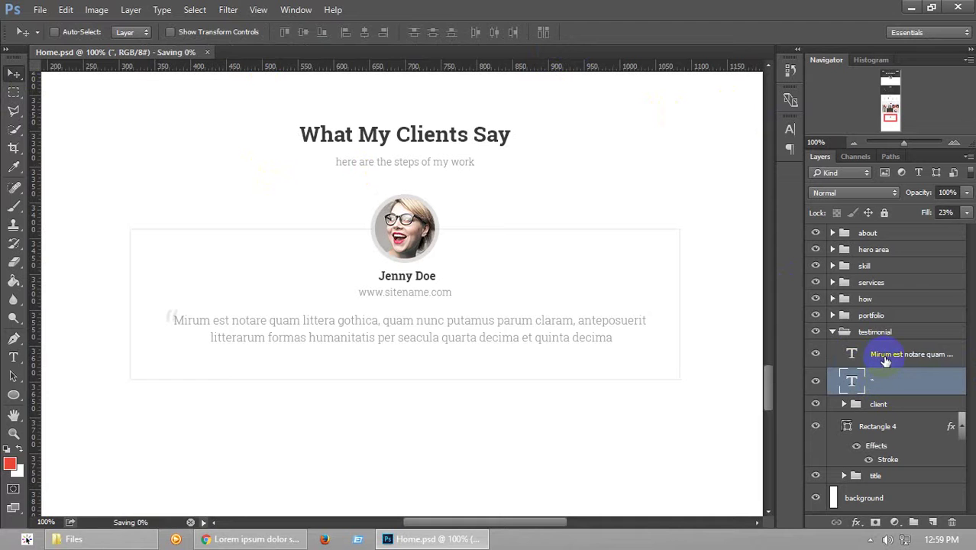
Add a full stop after "quinta decima" at the end of the testimonial text
double_click(854, 353)
left_click(627, 337)
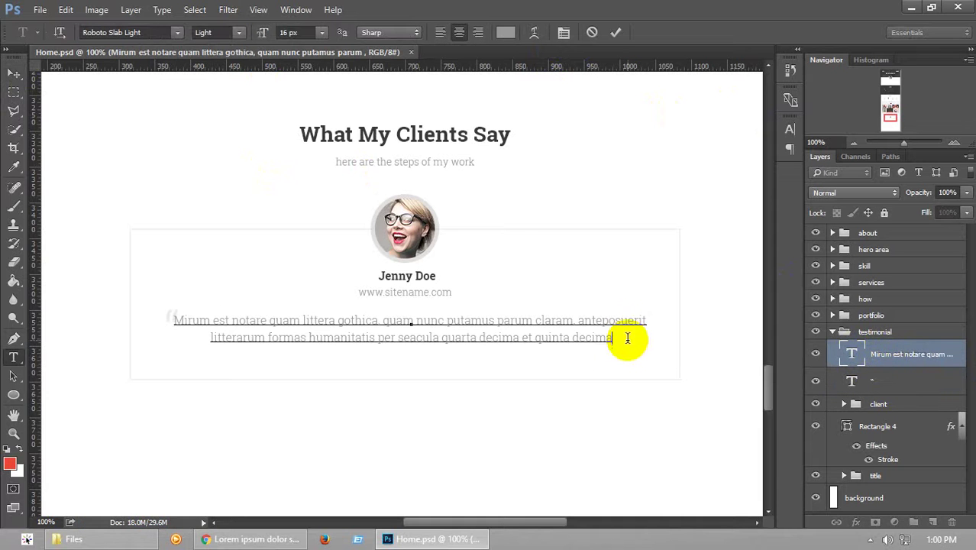
left_click(14, 74)
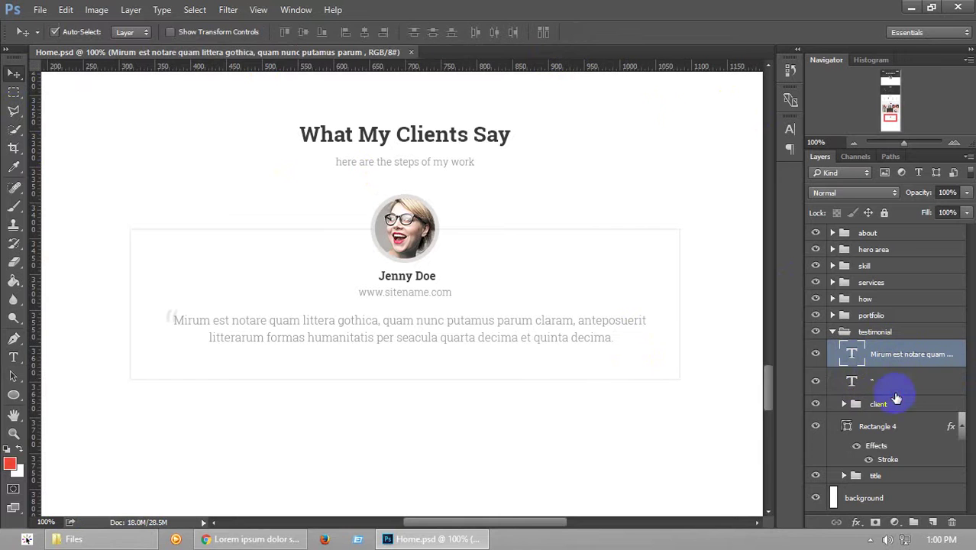
Group the testimonial text with the quotation mark as "text" and rename the rectangle layer as "bg"
left_click(891, 387, "shift")
key("ctrl+g")
double_click(882, 348)
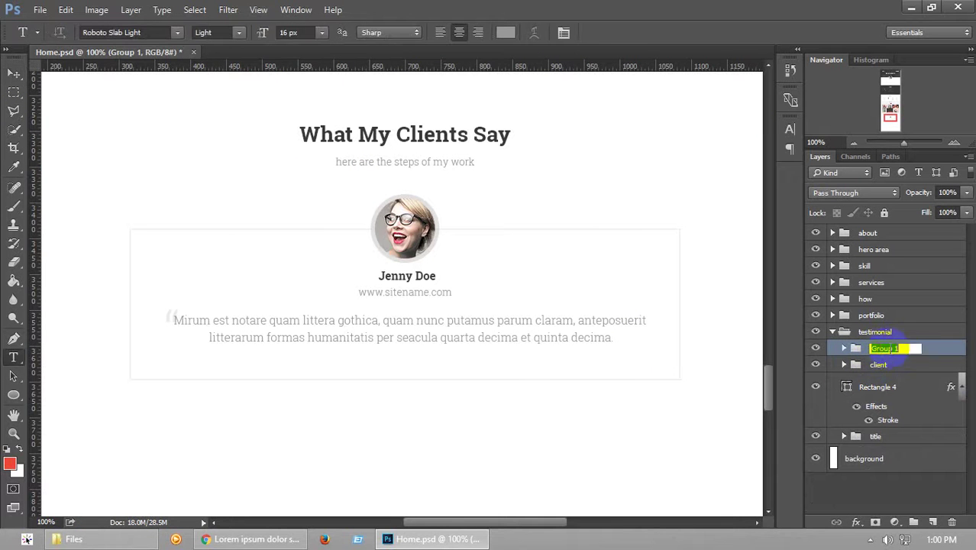
left_click(891, 386)
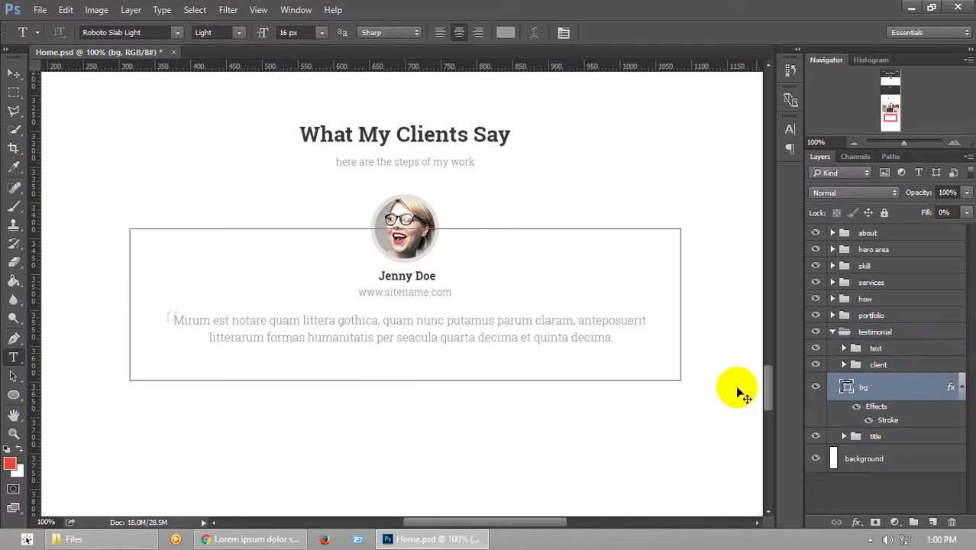
Shorten the bg rectangle slightly by raising its bottom edge closer to the text, and save the document
key("ctrl+t")
left_click_drag(414, 380, 414, 374)
double_click(468, 356)
key("ctrl+s")
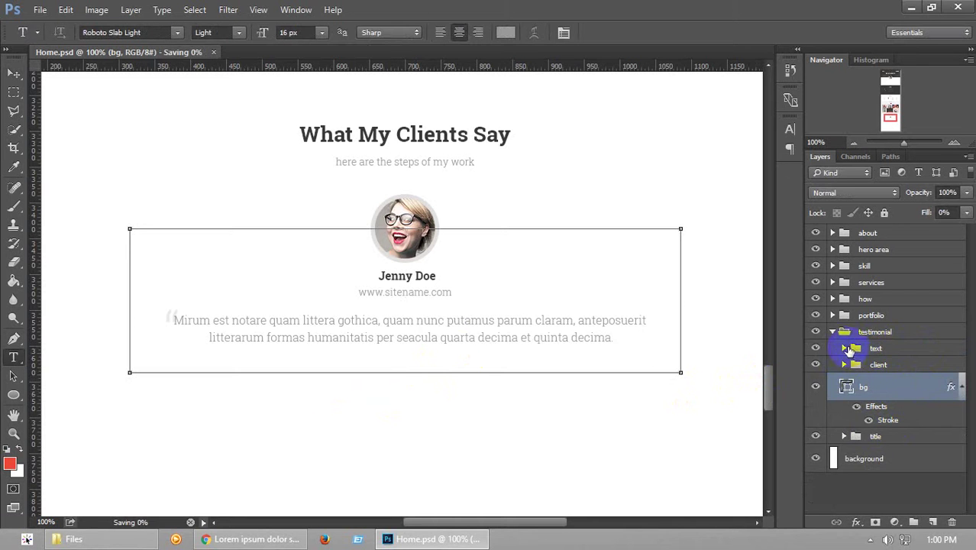
Centre the testimonial text layer horizontally on the bg rectangle using the Move tool's alignment
left_click(846, 349)
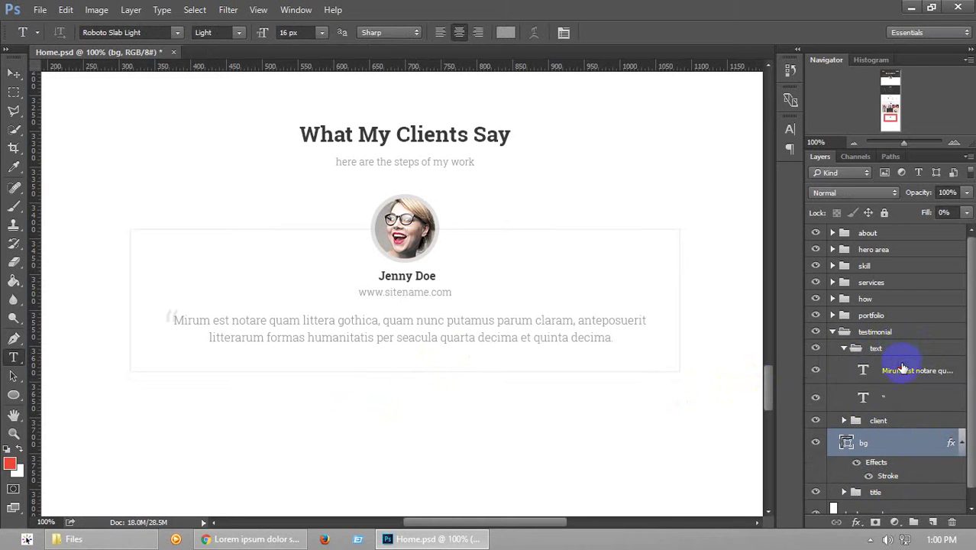
left_click(903, 370)
left_click(897, 445, "ctrl")
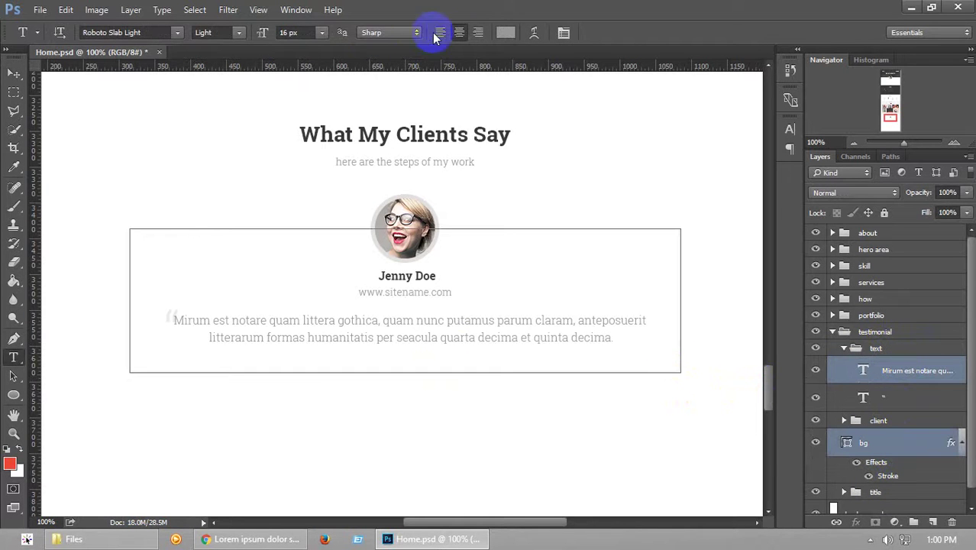
left_click(13, 73)
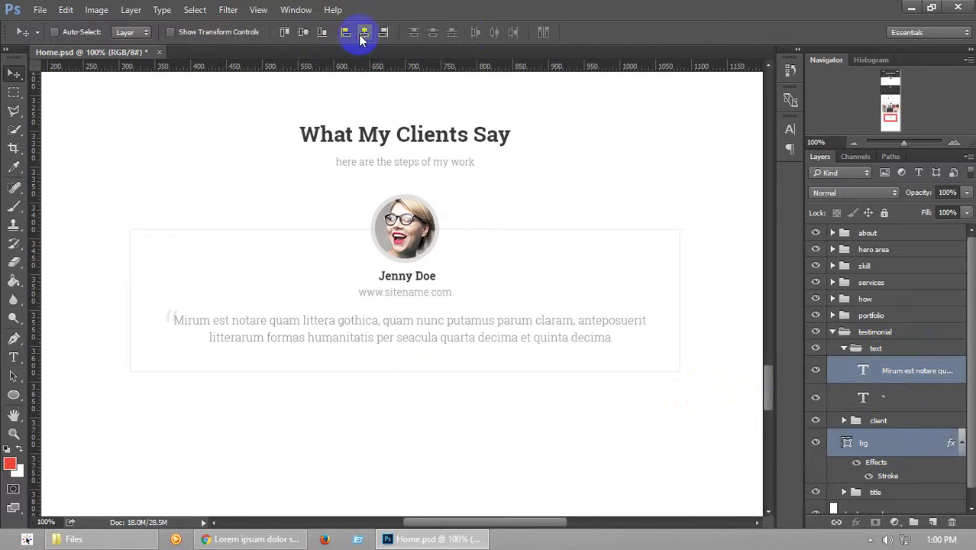
left_click(363, 33)
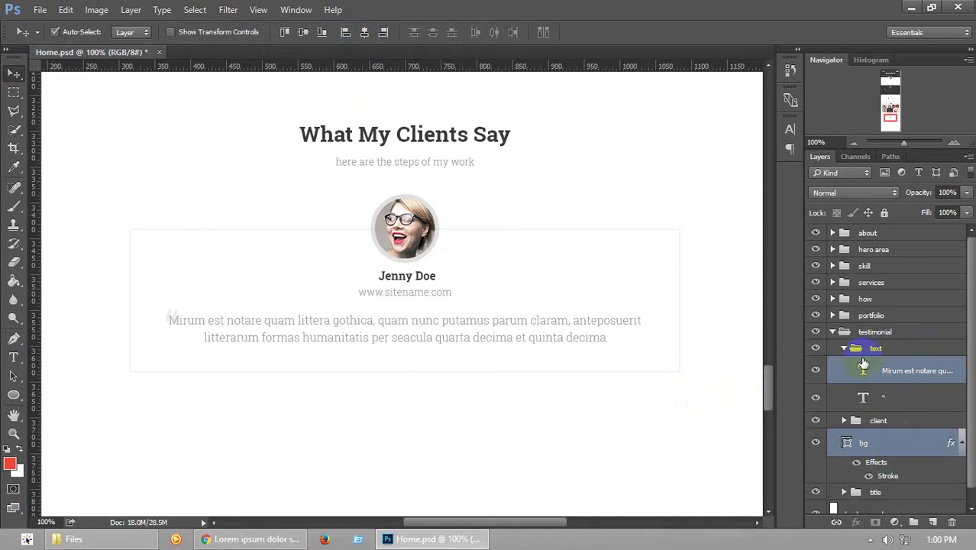
Nudge the quotation mark slightly left of the testimonial text, collapse the text group, and save the document
left_click_drag(867, 372, 884, 403)
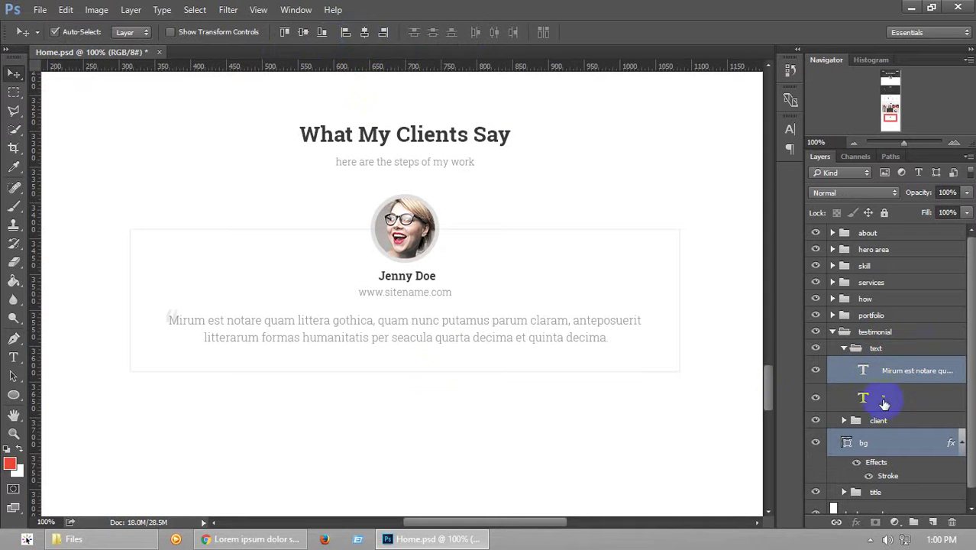
left_click(896, 396)
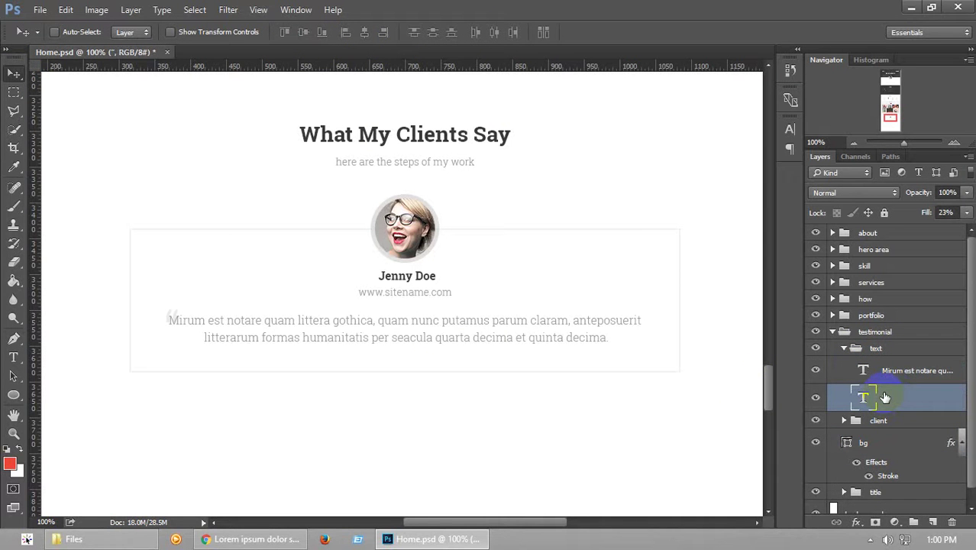
key("ctrl+s")
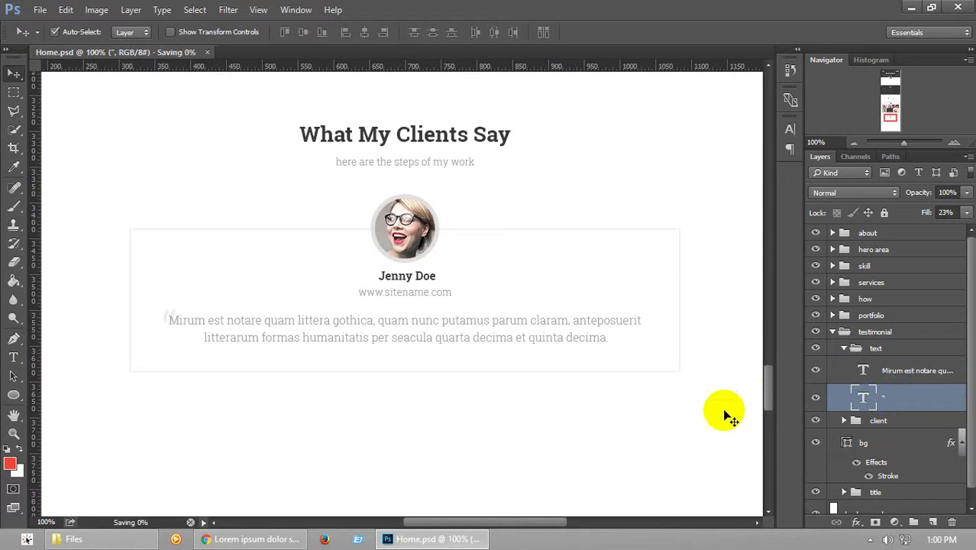
left_click(844, 348)
left_click(881, 353)
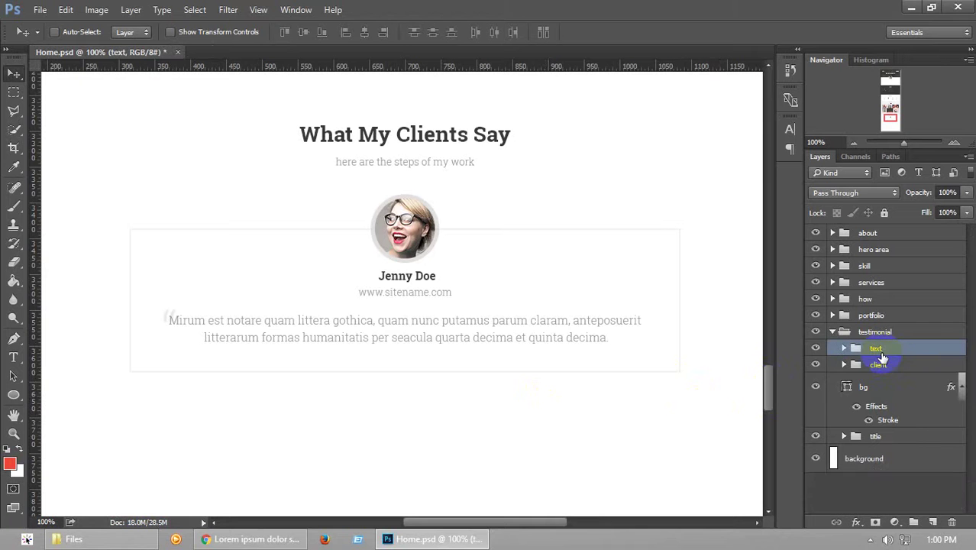
key("ctrl+s")
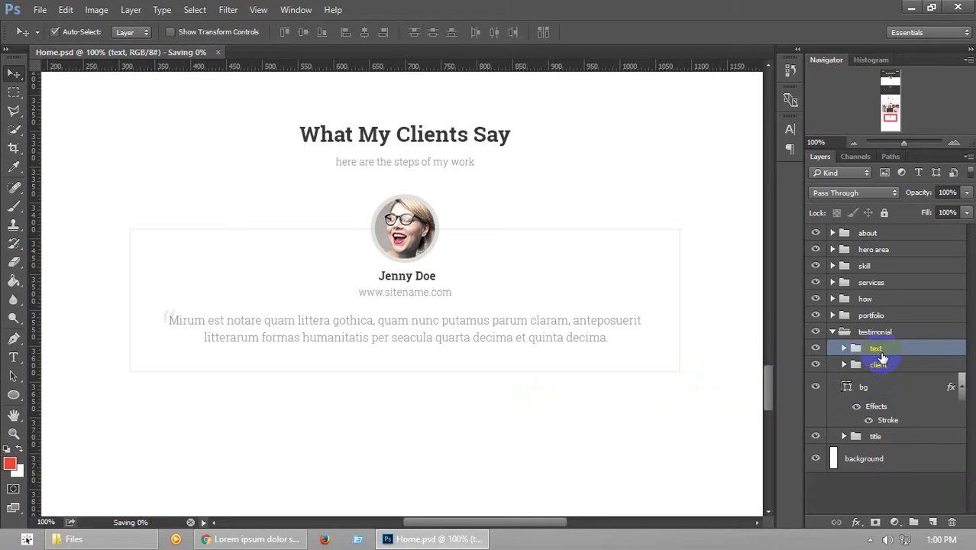
Create a layer group named "nav" above the text group inside the testimonial group
left_click(854, 143)
left_click_drag(889, 99, 889, 123)
left_click(953, 143)
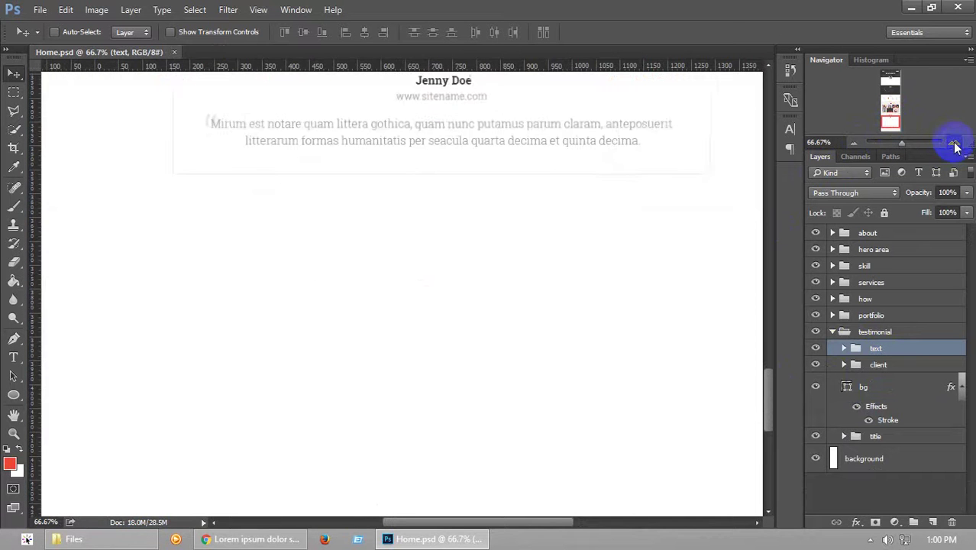
left_click(953, 144)
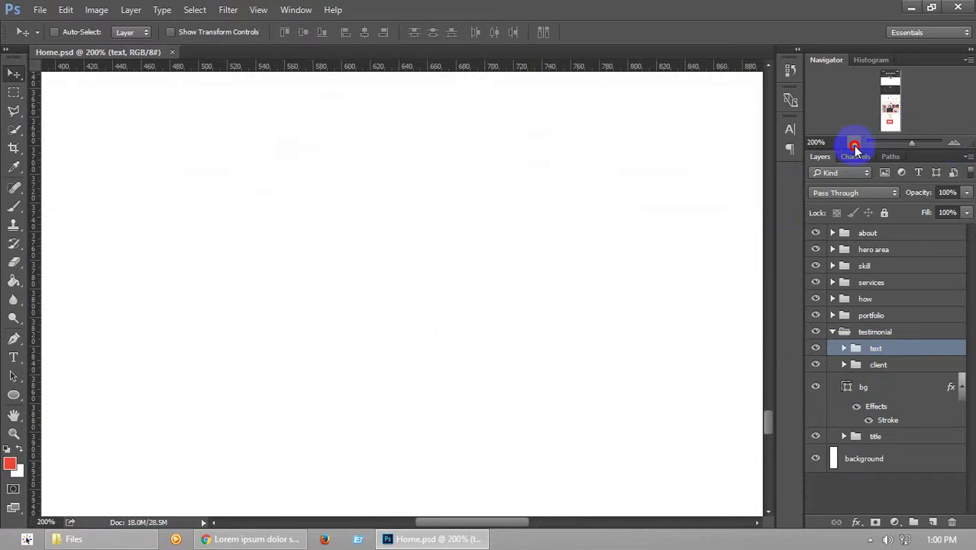
left_click(854, 144)
left_click_drag(889, 124, 887, 118)
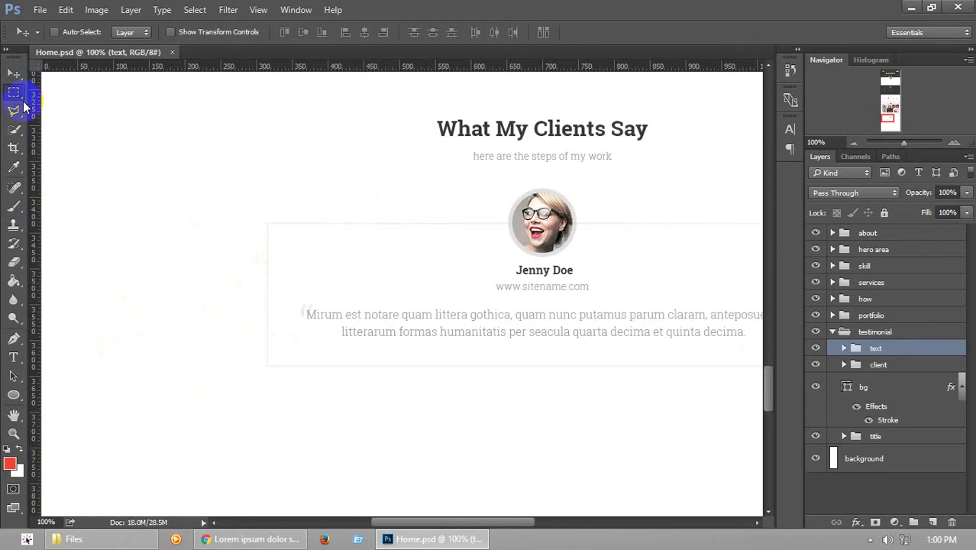
left_click(19, 95)
left_click_drag(770, 389, 781, 411)
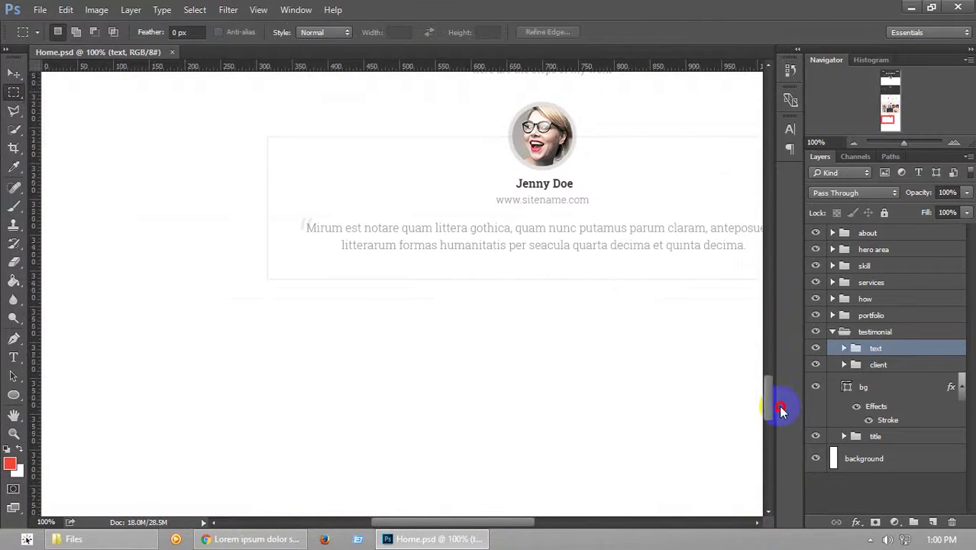
left_click(917, 523)
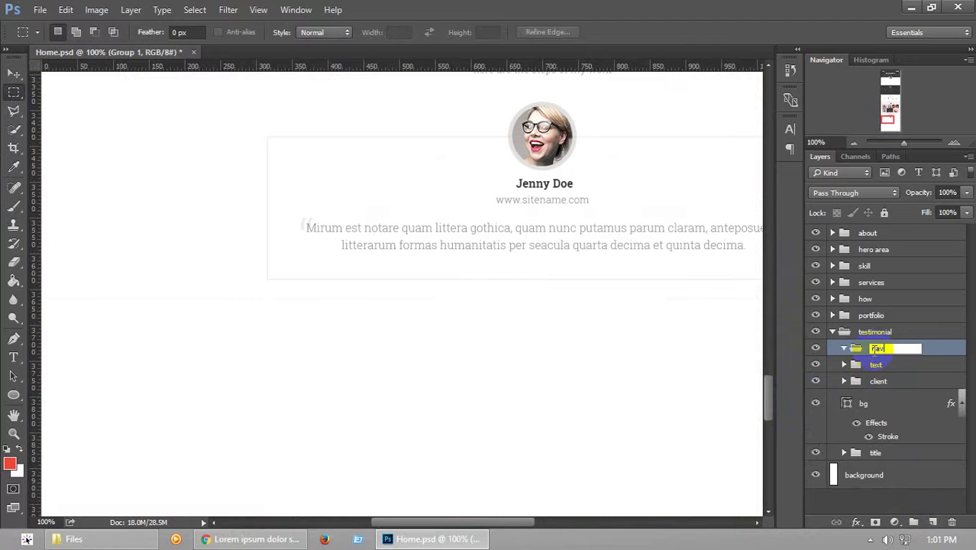
key("Return")
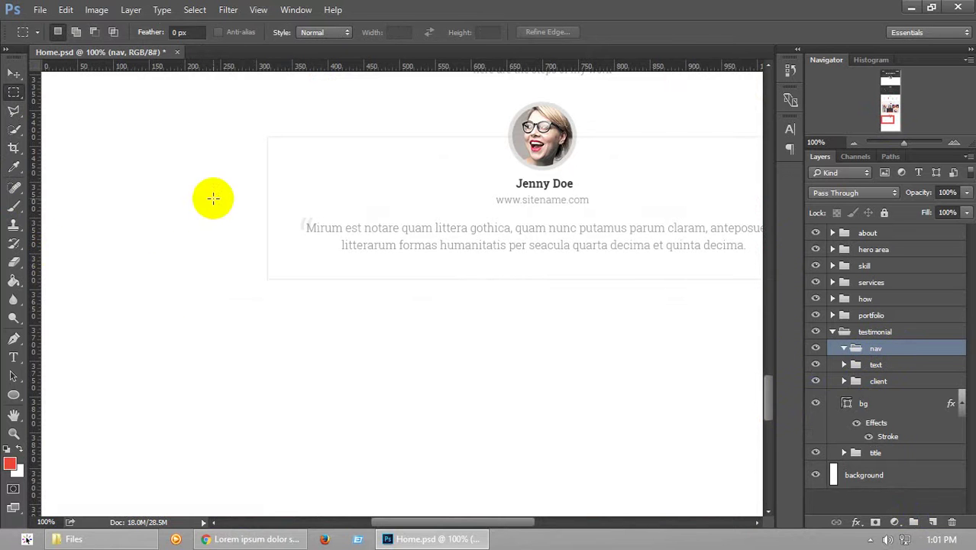
Draw a dark rectangle about 23 by 41 px left of the testimonial frame and align it vertically with the frame's centre
left_click_drag(17, 392, 60, 392)
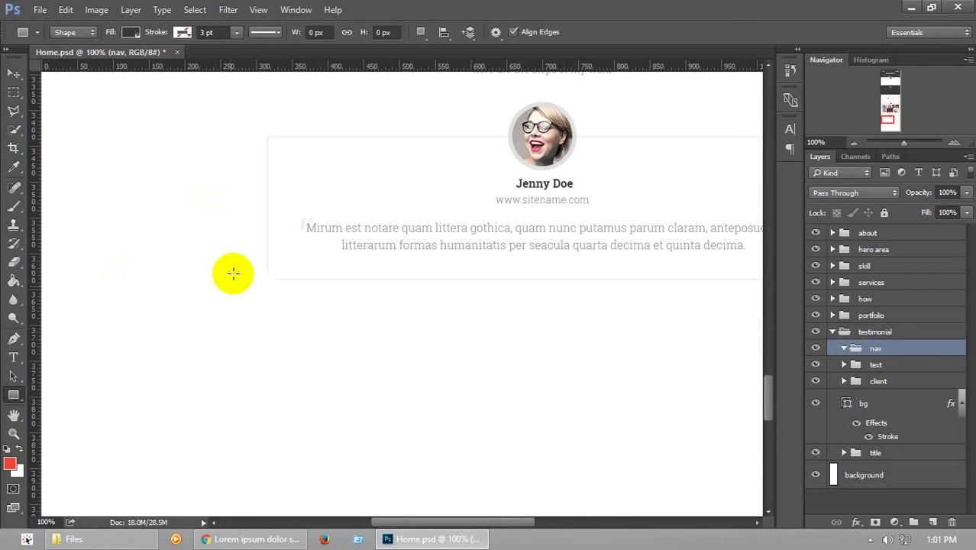
left_click_drag(222, 207, 233, 220)
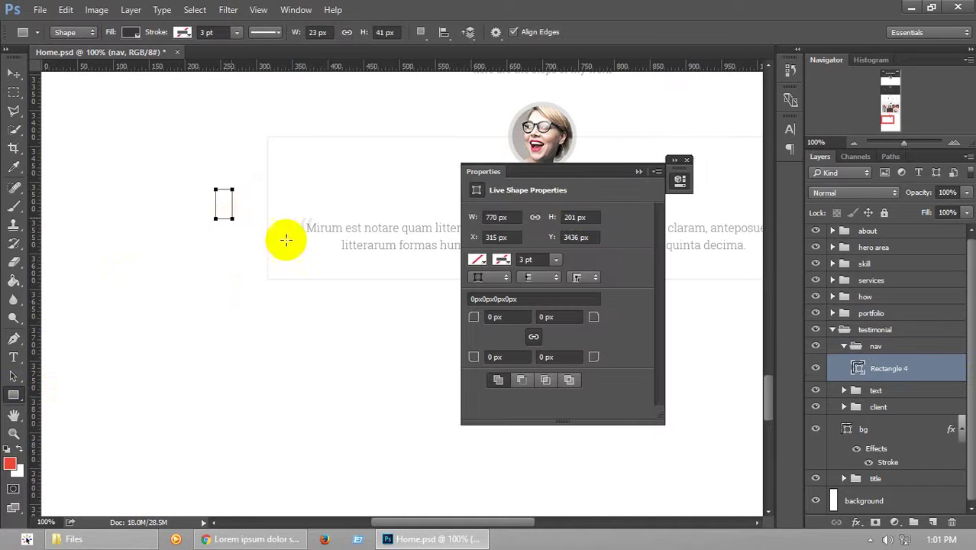
double_click(638, 162)
left_click(13, 73)
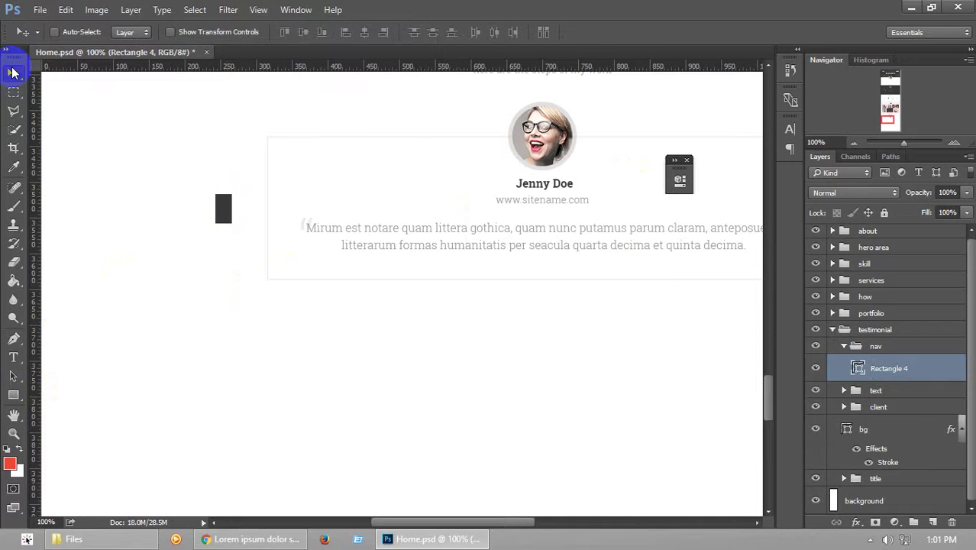
left_click(883, 426, "ctrl")
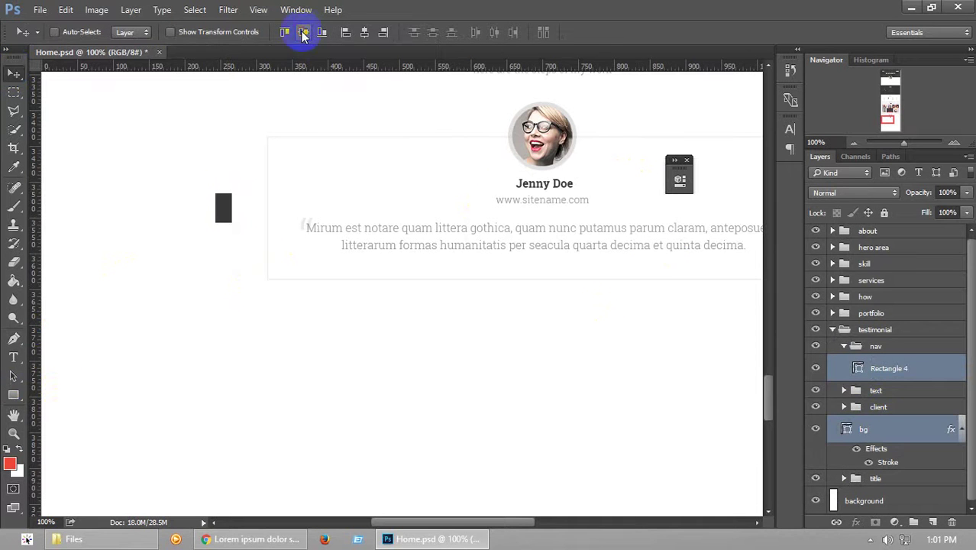
Rename the small dark rectangle layer as "bg" and put it in a group named "prev" inside nav
left_click(890, 370)
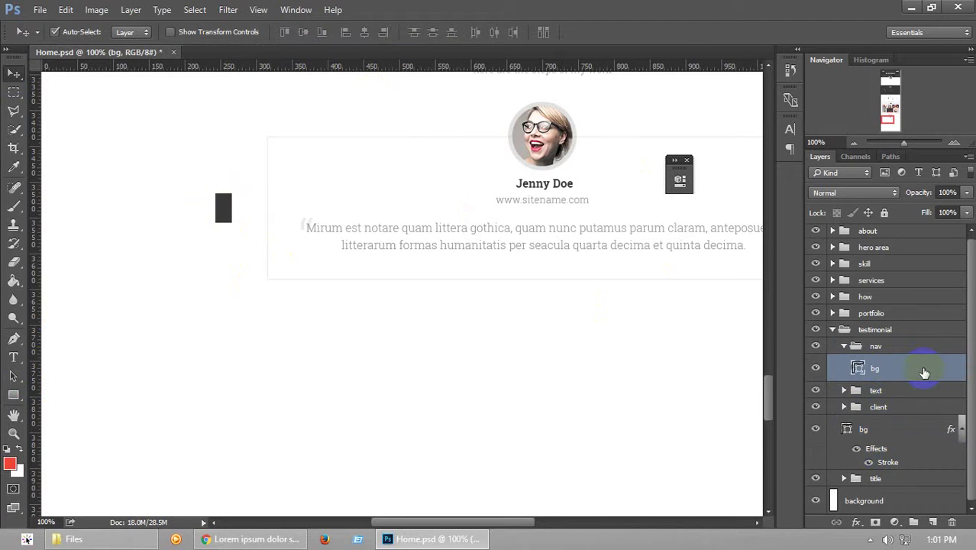
key("ctrl+g")
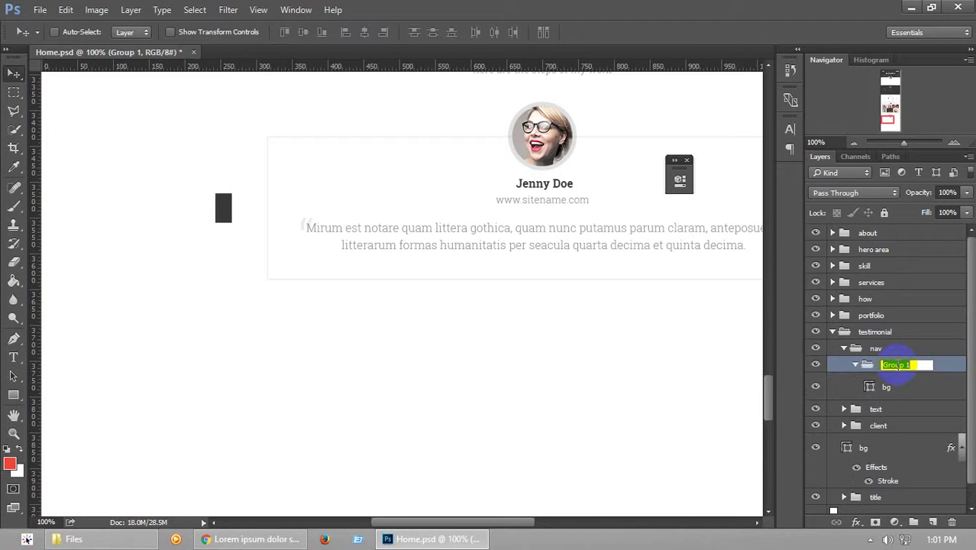
left_click(941, 384)
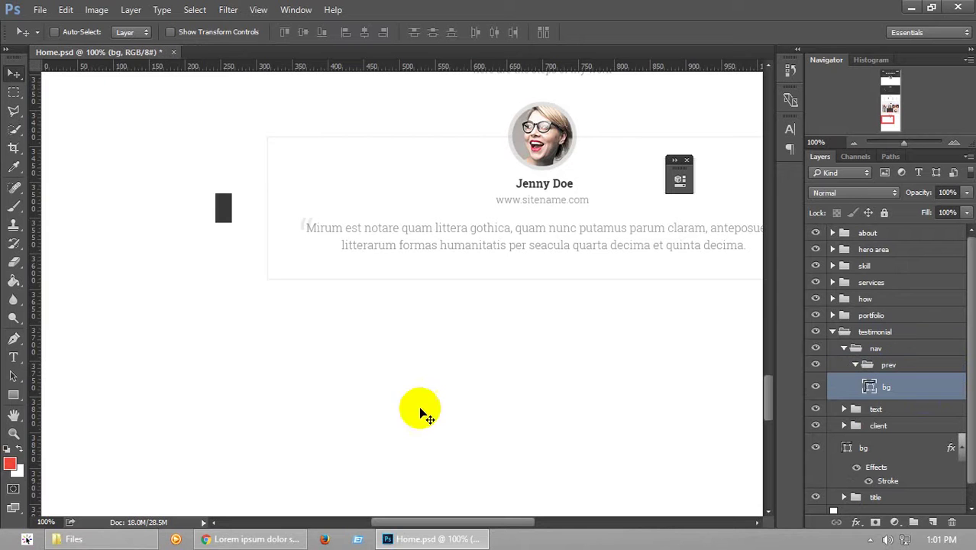
Switch to Chrome to look for a Font Awesome icon
left_click(256, 539)
left_click(293, 7)
type("font")
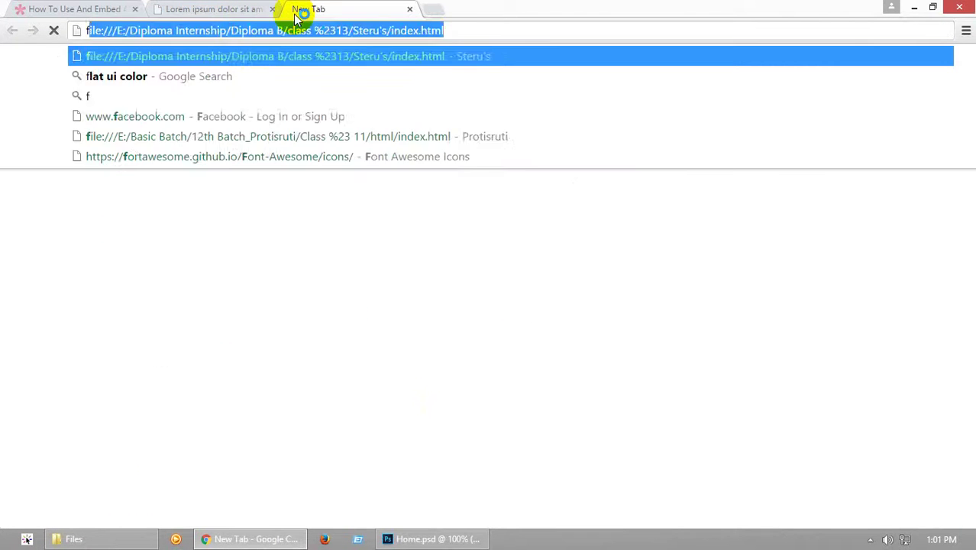
left_click(196, 97)
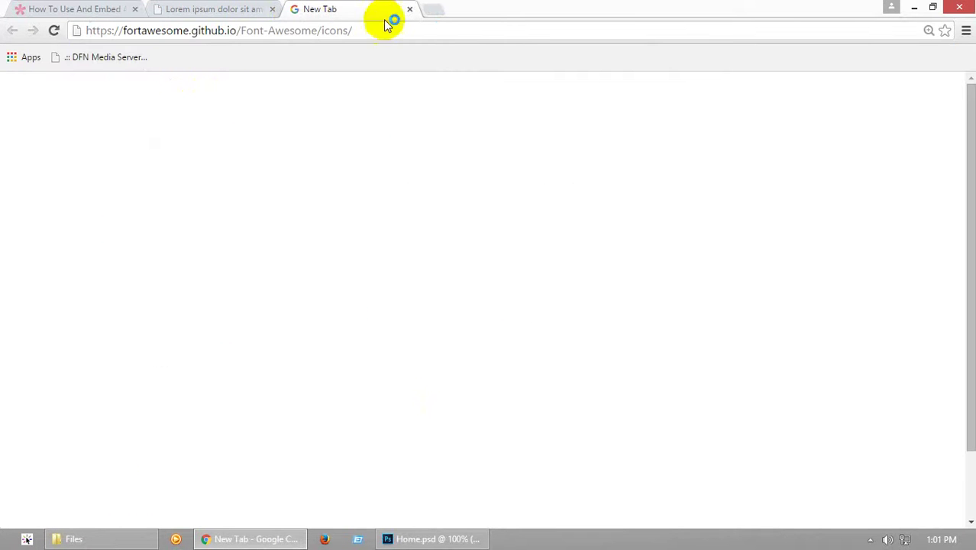
left_click(409, 9)
Search Google for "font awesome cheatsheet" in a new browser tab
left_click(298, 8)
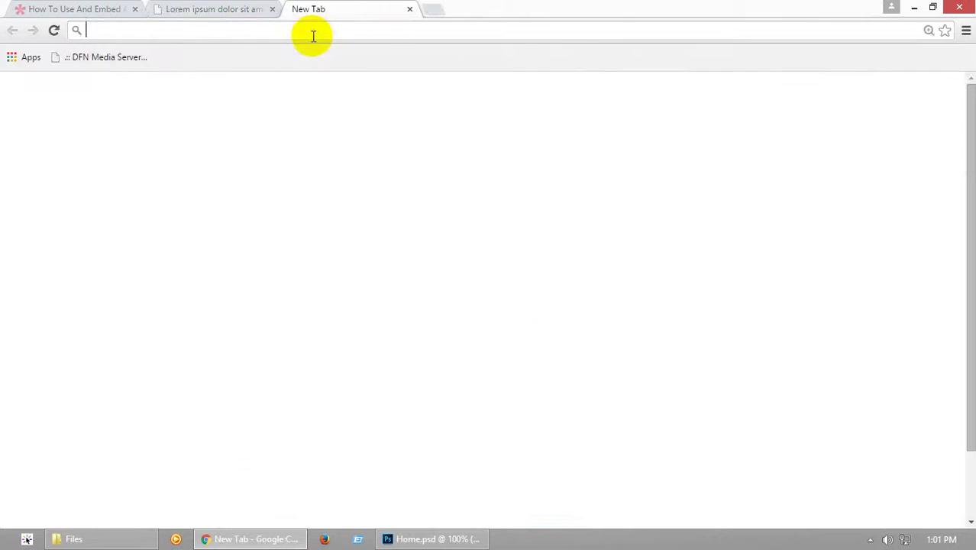
type("font")
key("BackSpace")
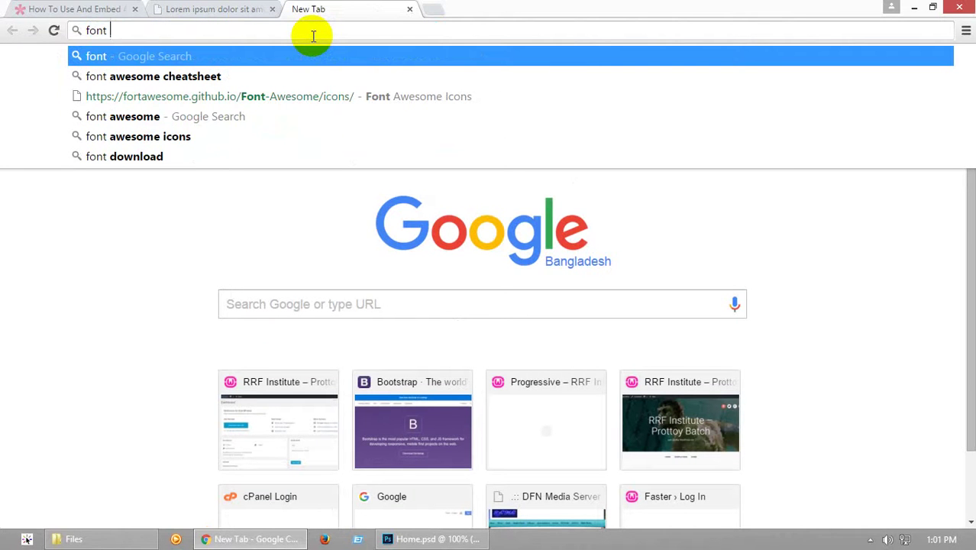
key("Return")
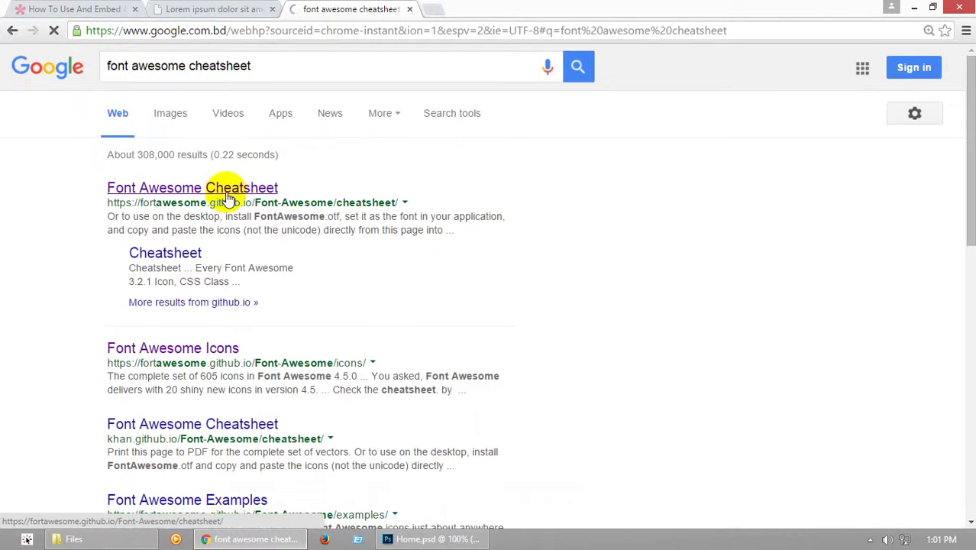
Switch back to Photoshop and close the floating Properties panel over the canvas
left_click(440, 539)
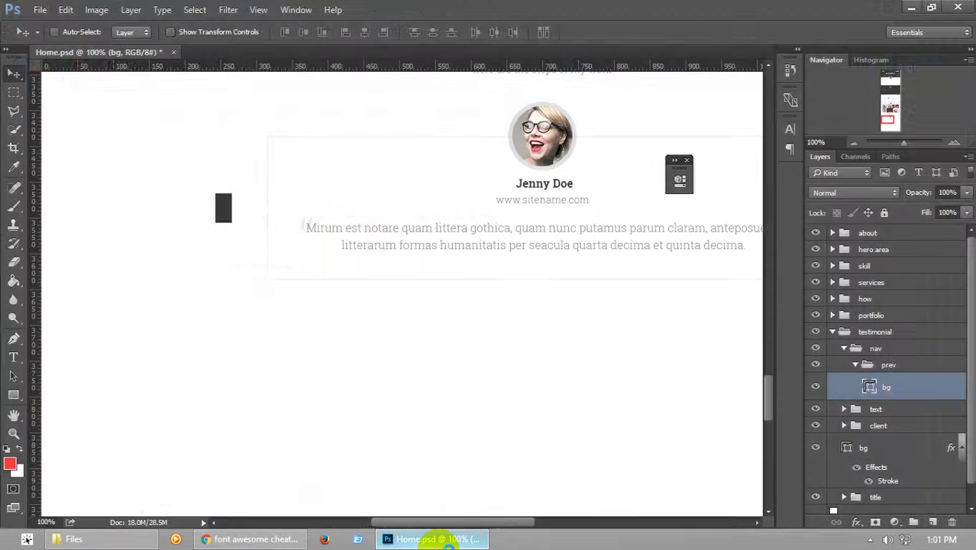
left_click(440, 540)
left_click(440, 542)
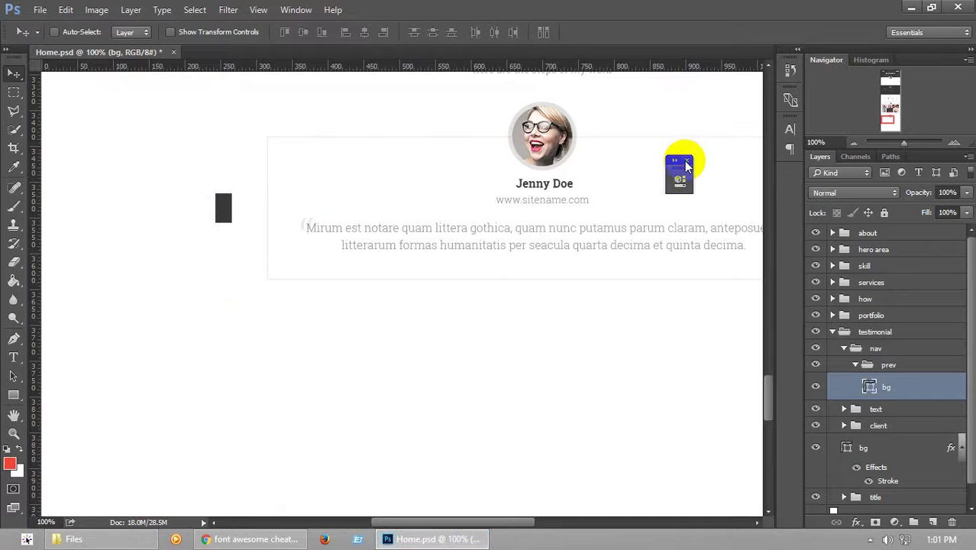
Return to Chrome and open the first Font Awesome Cheatsheet search result
left_click(244, 539)
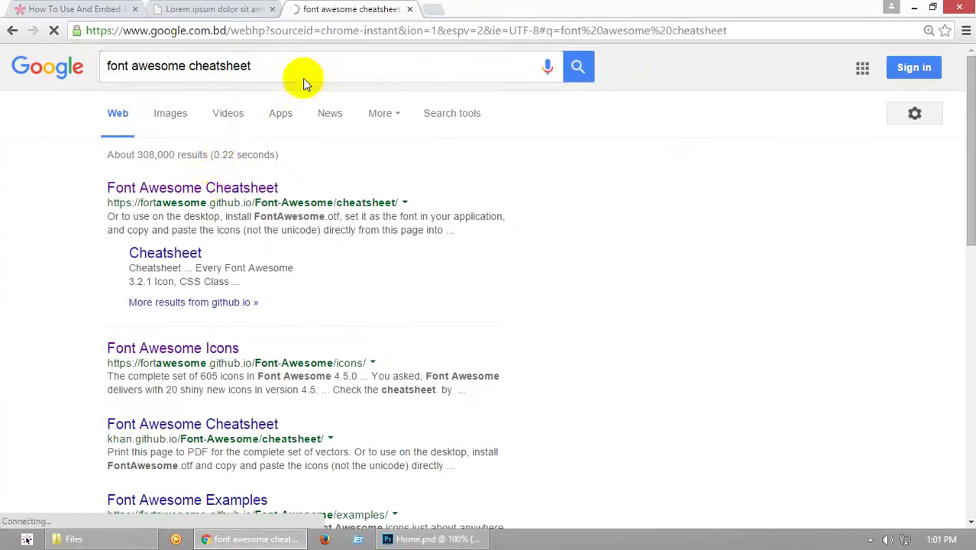
left_click(233, 193)
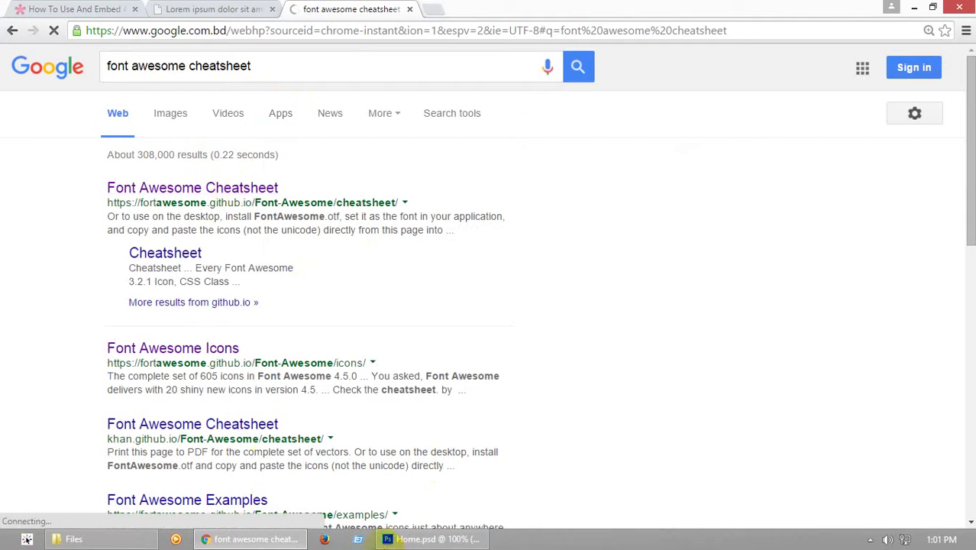
left_click(449, 539)
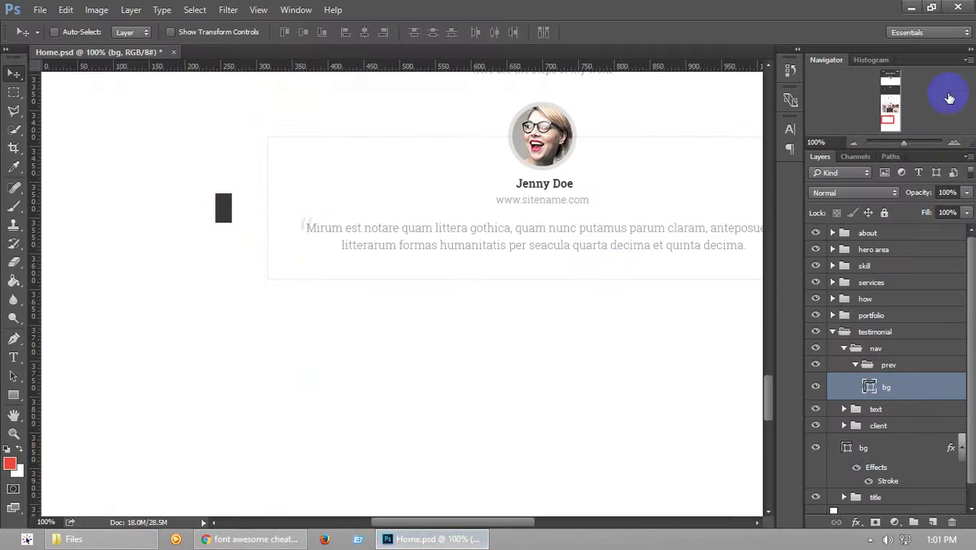
left_click(854, 143)
mouse_move(886, 122)
left_mouse_down()
mouse_move(879, 75)
mouse_move(877, 142)
mouse_move(877, 126)
left_mouse_up()
left_click(253, 539)
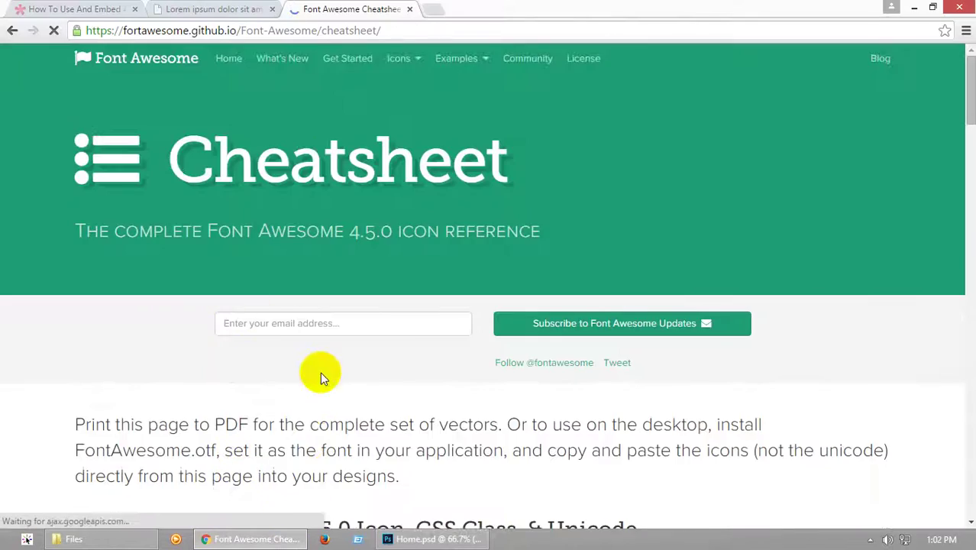
Enlarge the Font Awesome cheatsheet page to 300% zoom for a closer look at the icon list
scroll(320, 375, "down", 5)
left_click(966, 31)
left_click(923, 166)
left_click(923, 166)
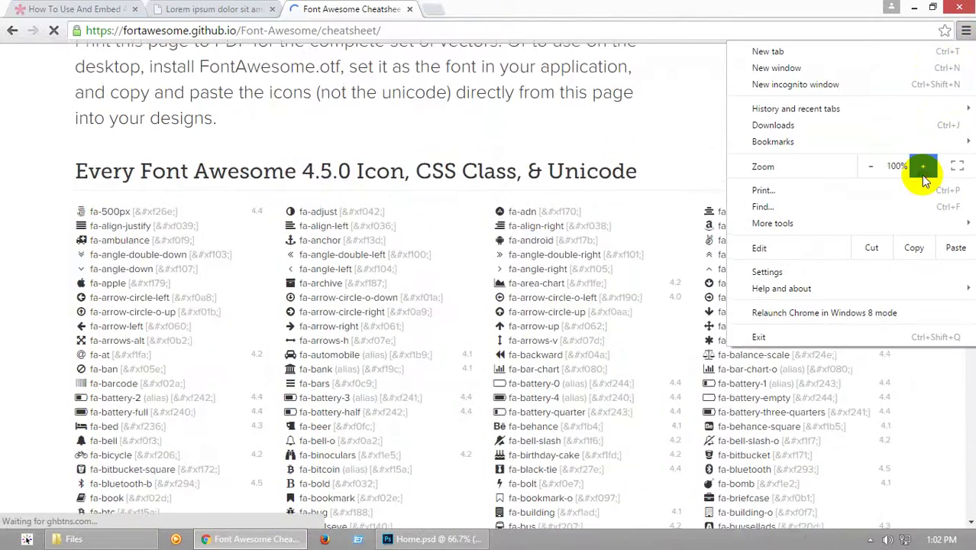
left_click(923, 166)
left_click(923, 165)
left_click(923, 166)
left_click(922, 166)
left_click(923, 166)
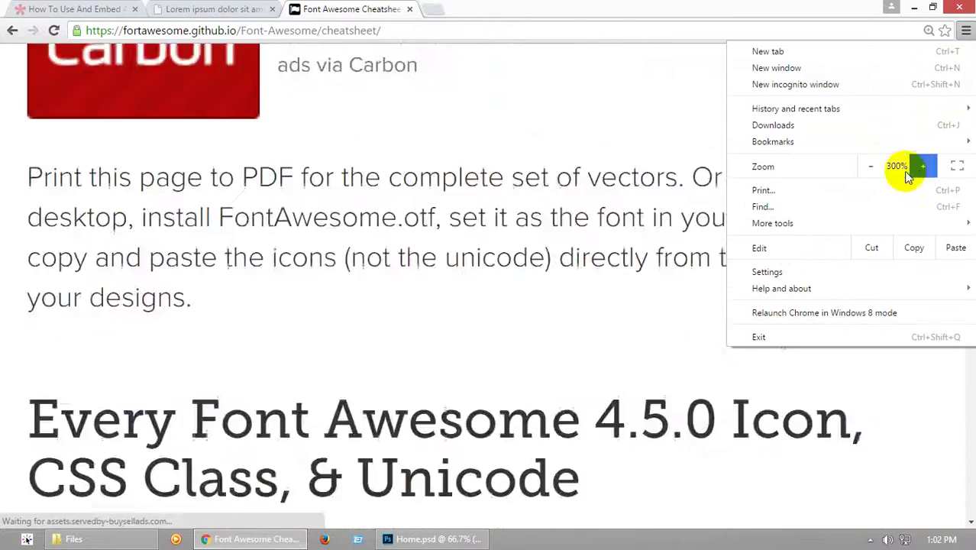
Copy the fa-angle-left icon from the Font Awesome cheatsheet and switch back to Photoshop
left_click(450, 282)
scroll(429, 277, "down", 8)
scroll(18, 336, "down", 9)
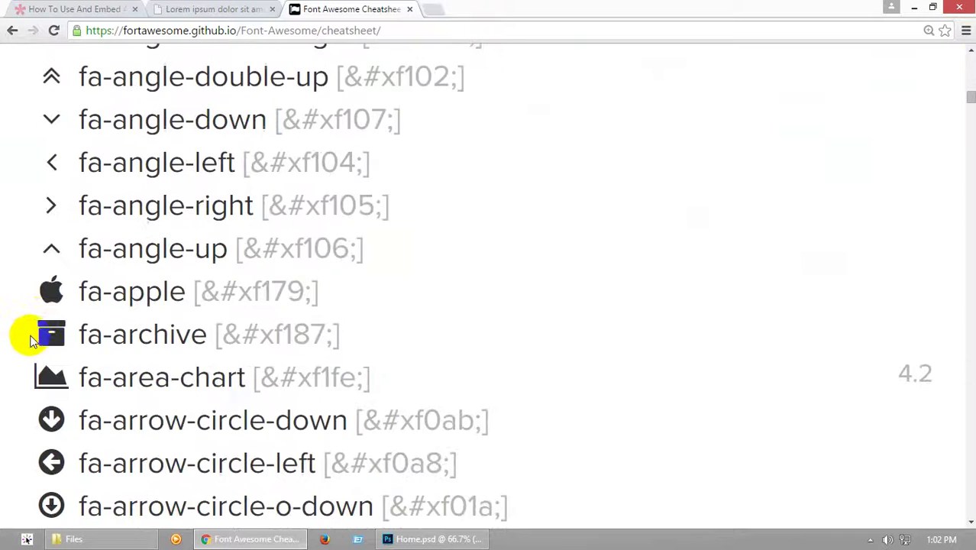
scroll(19, 302, "up", 1)
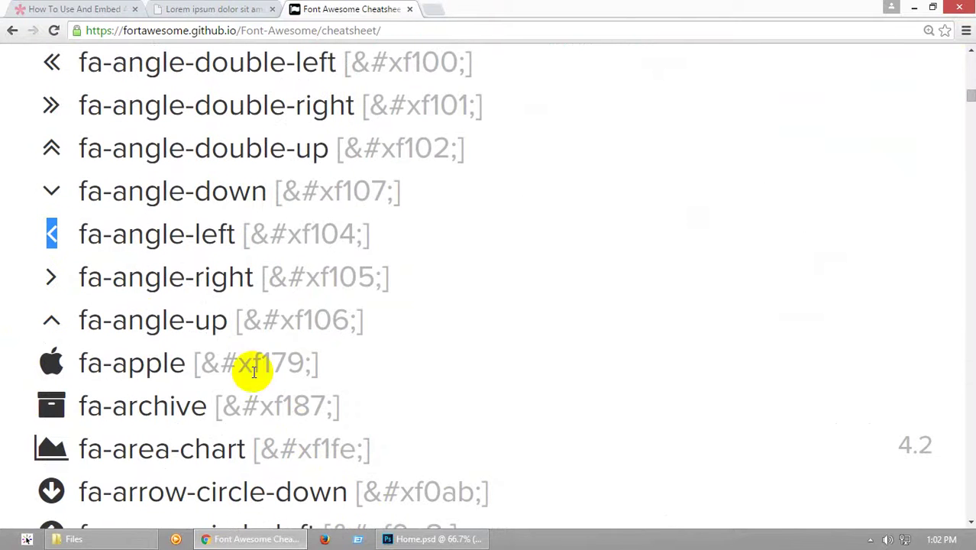
left_click(412, 538)
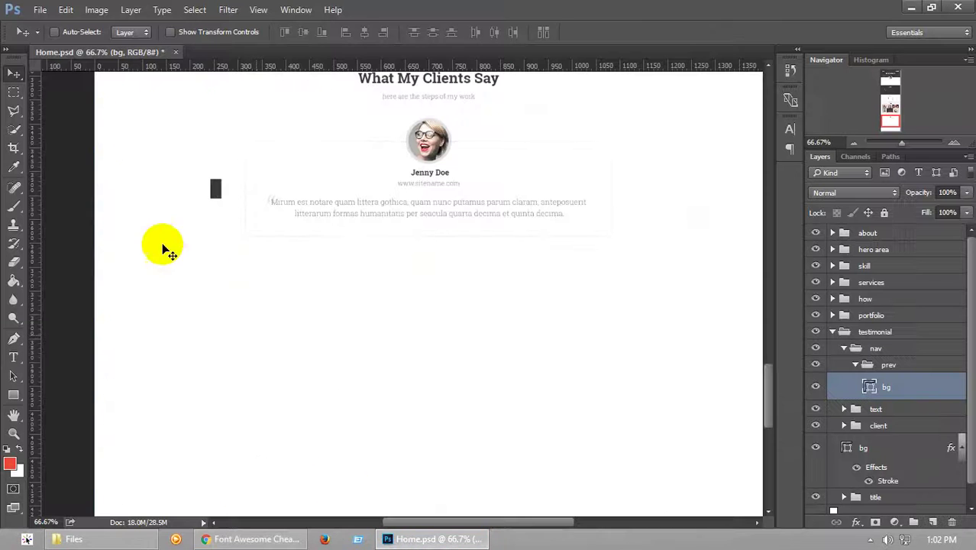
Add a text layer above bg in the prev group and paste the copied icon onto the dark rectangle
left_click(954, 144)
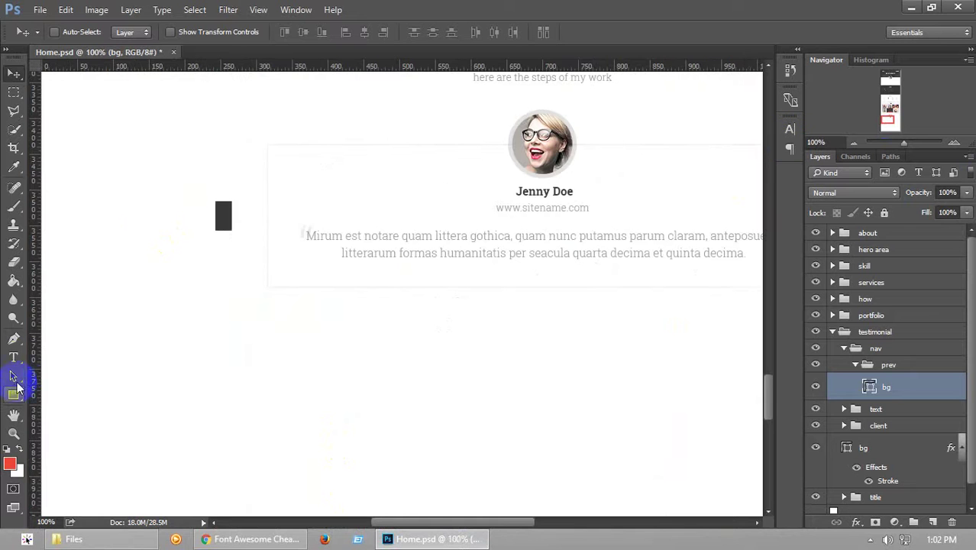
key("t")
left_click(934, 521)
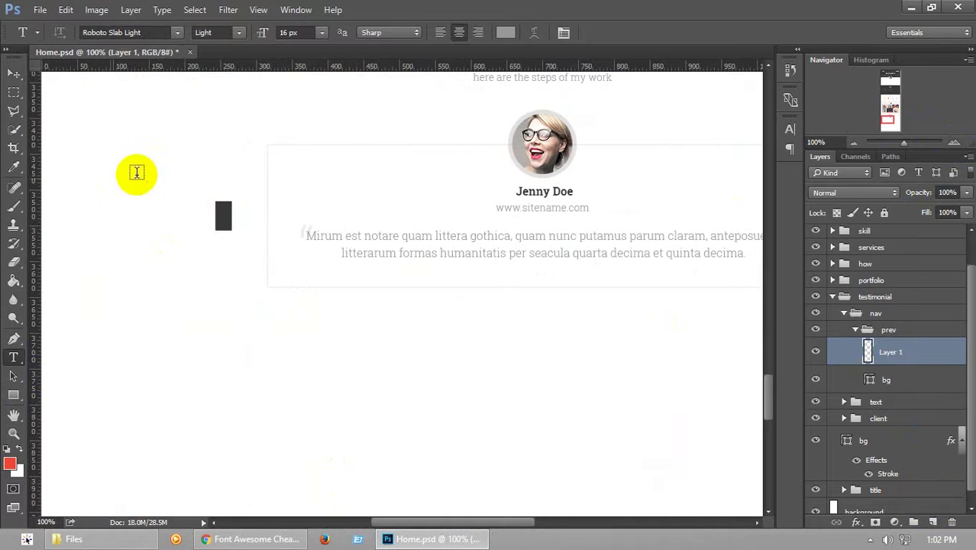
left_click(223, 216)
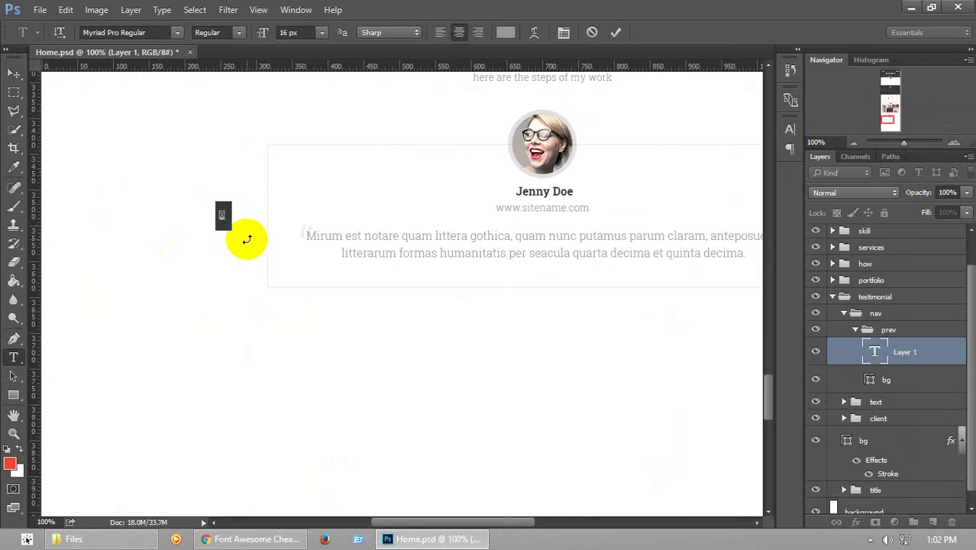
Set the pasted icon's font to FontAwesome Regular
left_click(150, 32)
type("f")
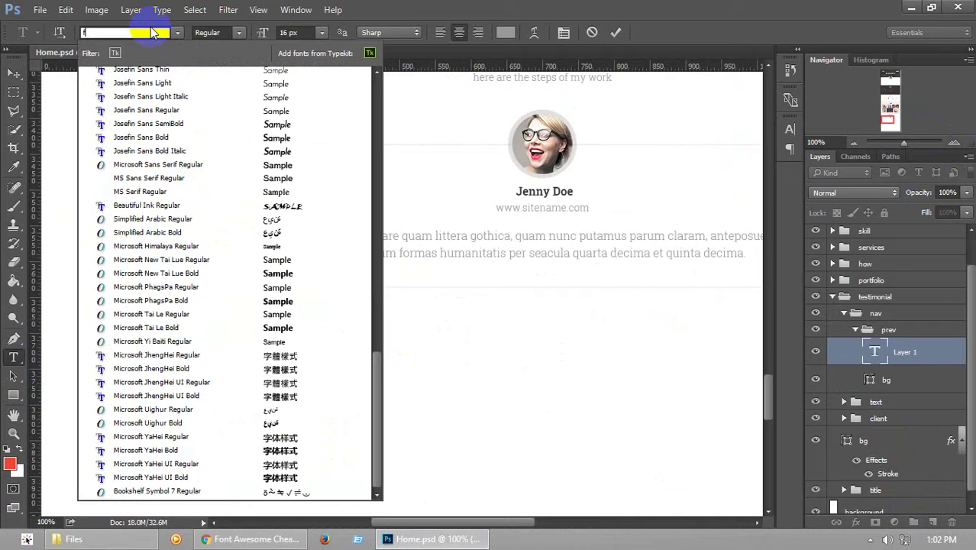
type("ont")
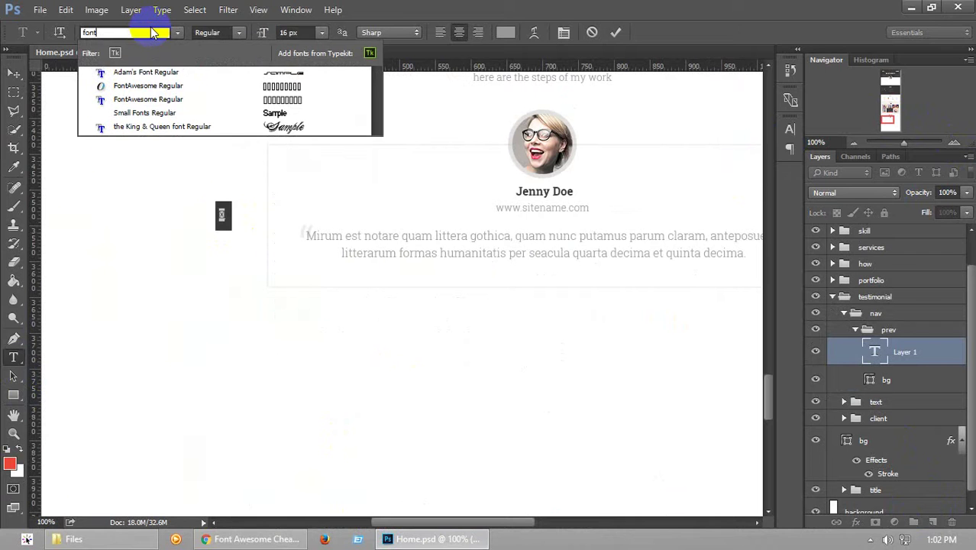
left_click(130, 87)
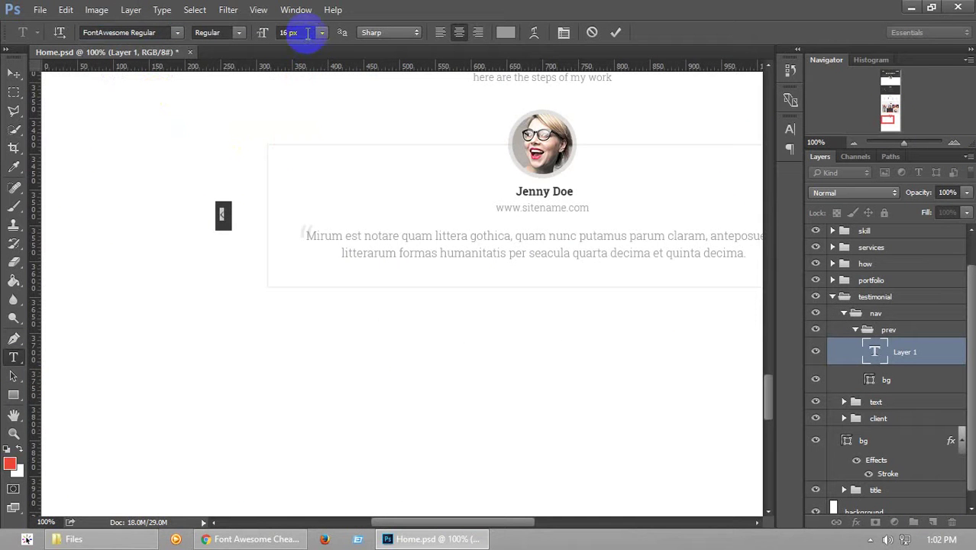
Colour the left-arrow icon white (ffffff), set its size to 18 px and commit the text
left_click(507, 30)
left_click(506, 135)
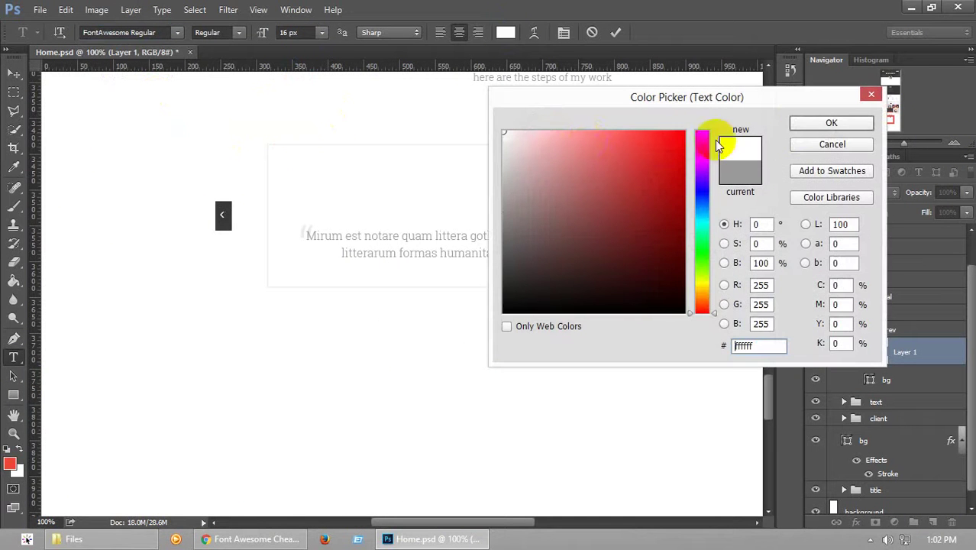
left_click(816, 125)
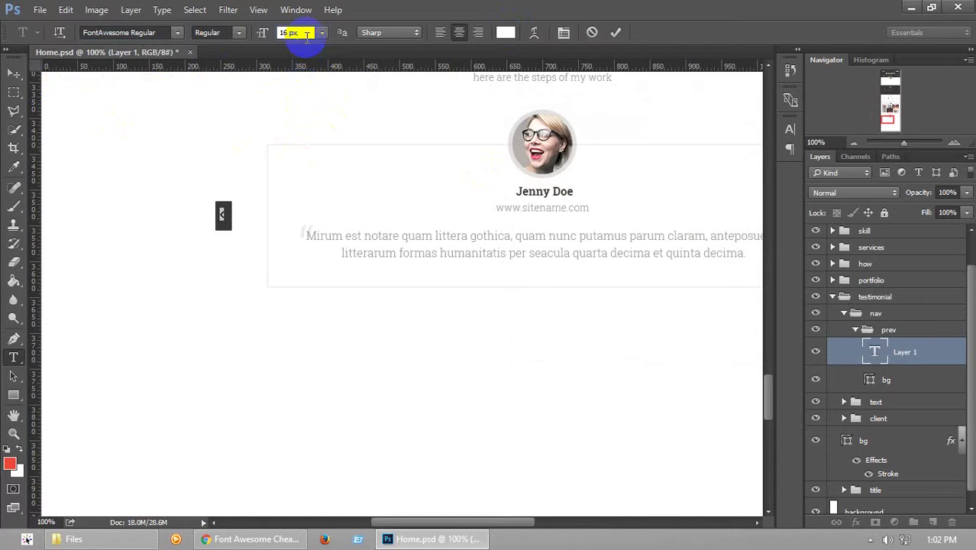
left_click(13, 74)
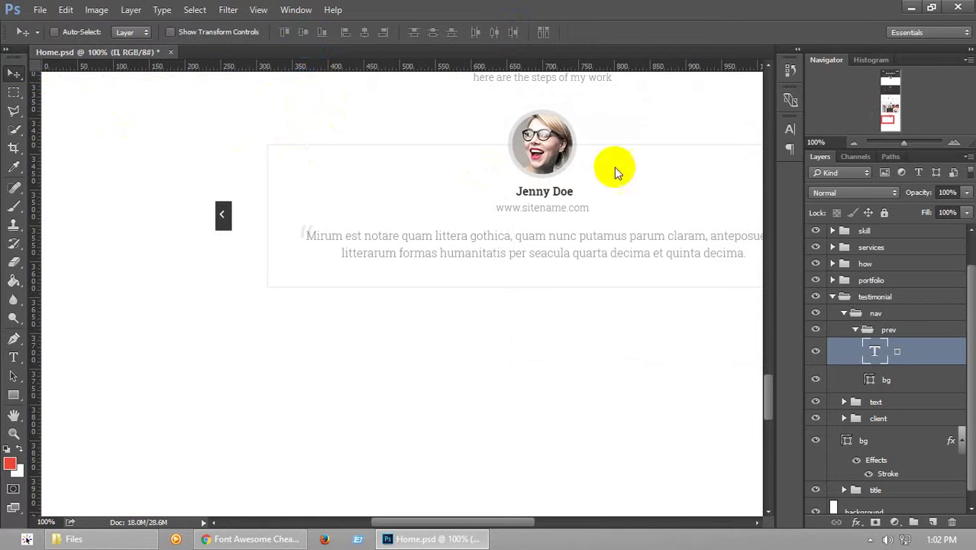
Centre the left-arrow icon horizontally and vertically on the prev group's bg rectangle and save the file
left_click(933, 373, "shift")
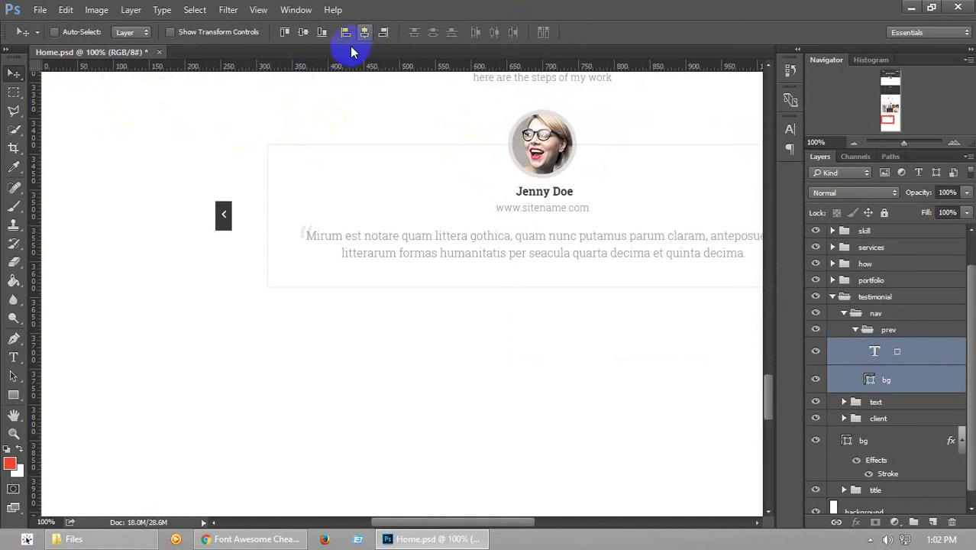
left_click(303, 36)
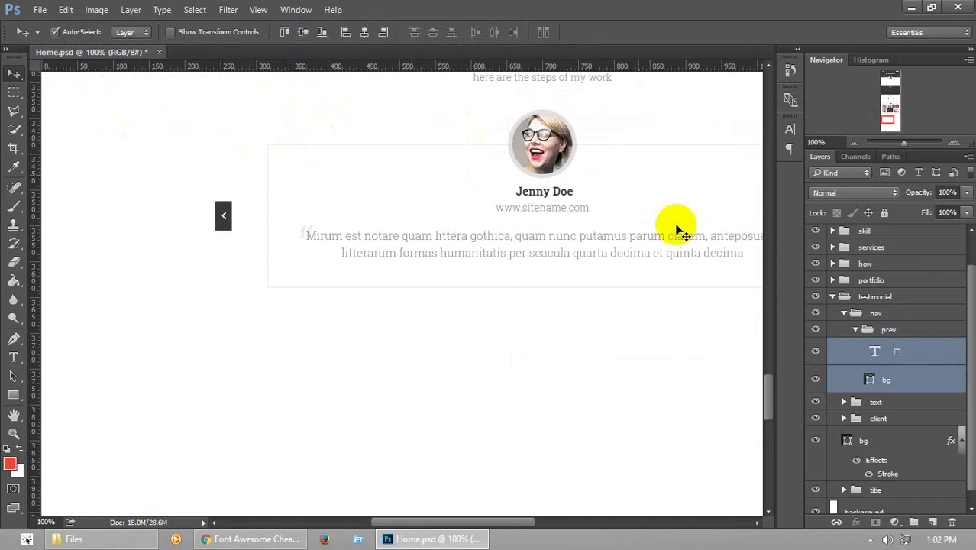
left_click(933, 351)
key("ctrl+s")
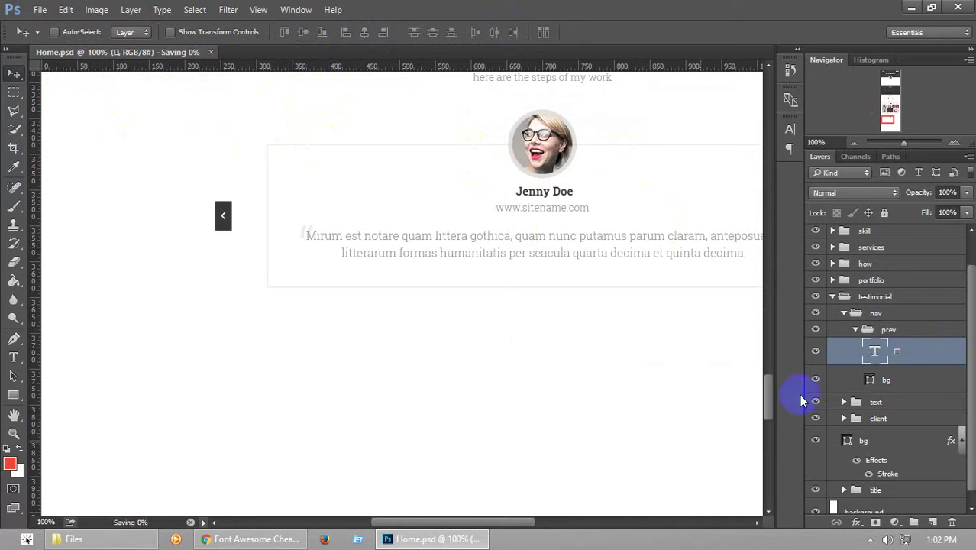
Duplicate the prev group, place the copy to the right of the testimonial box level with the original using the guides, and save
mouse_move(766, 406)
left_mouse_down()
mouse_move(767, 388)
mouse_move(767, 397)
left_mouse_up()
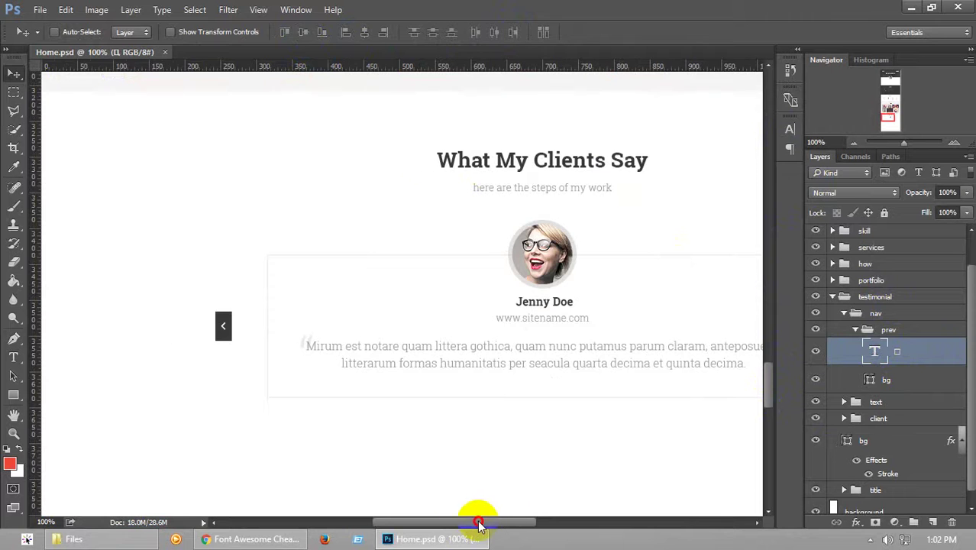
left_click_drag(479, 524, 514, 524)
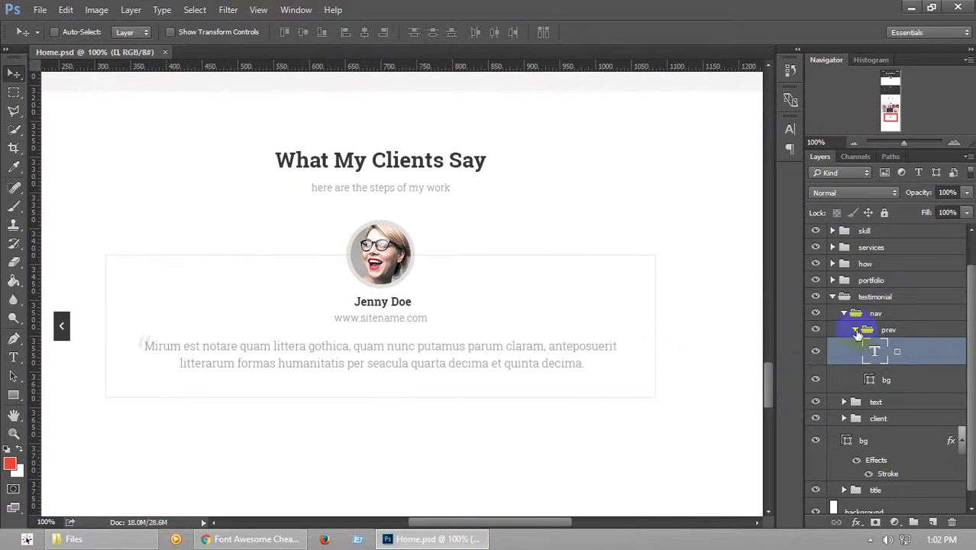
left_click(857, 330)
left_click(902, 364)
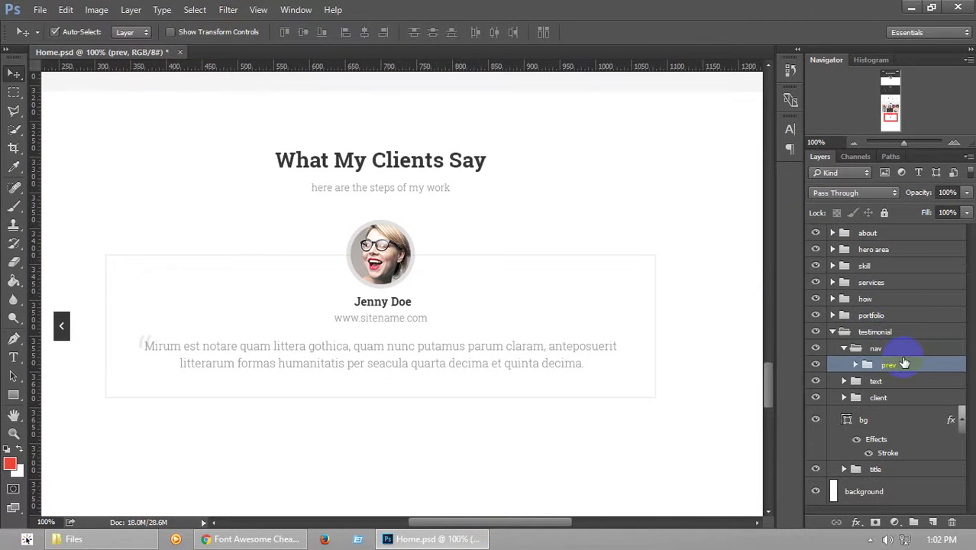
left_click_drag(58, 327, 701, 387)
key("ctrl+semicolon")
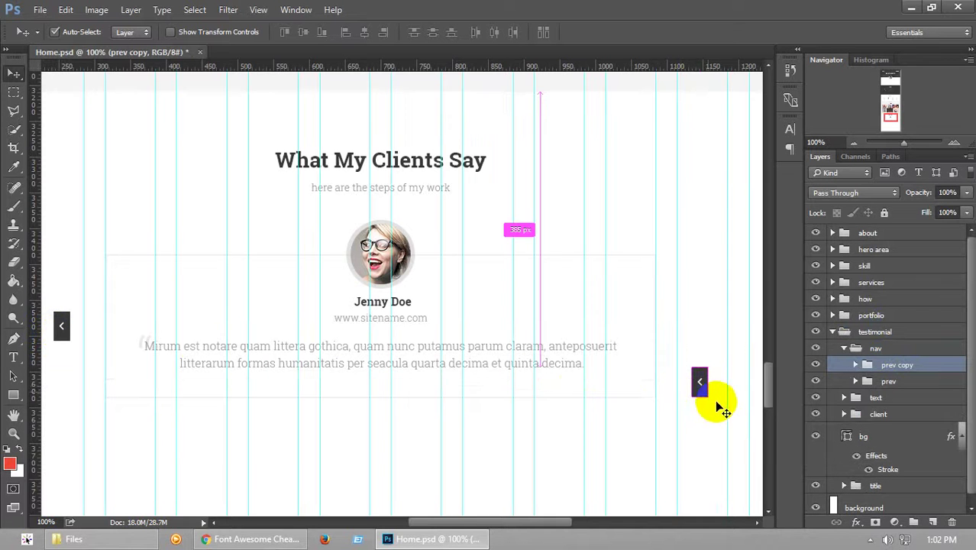
key("ctrl+z")
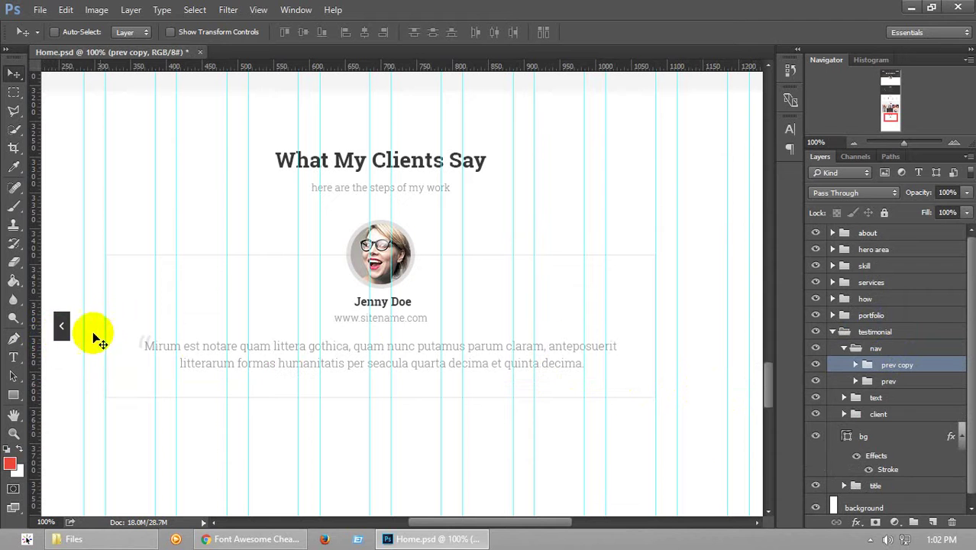
left_click_drag(72, 342, 705, 375)
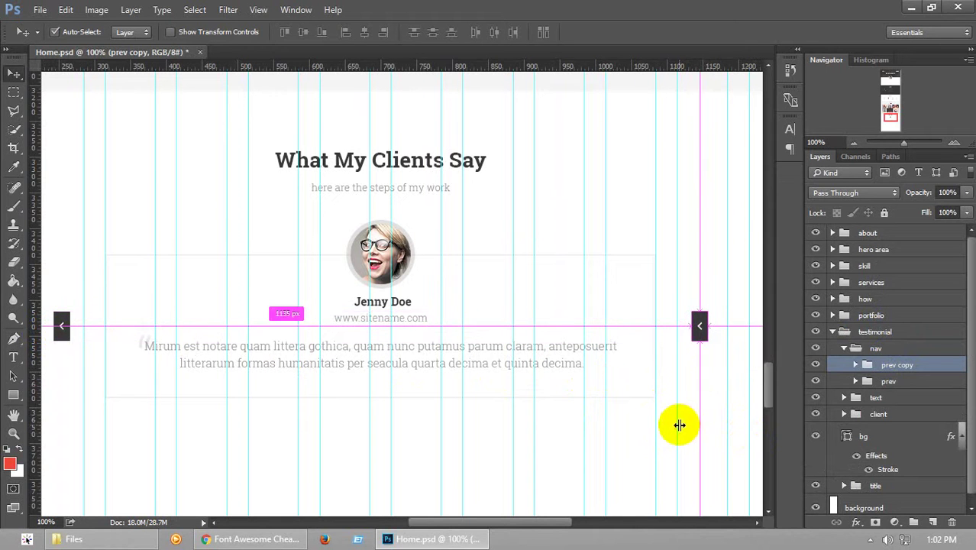
key("ctrl+s")
key("ctrl+h")
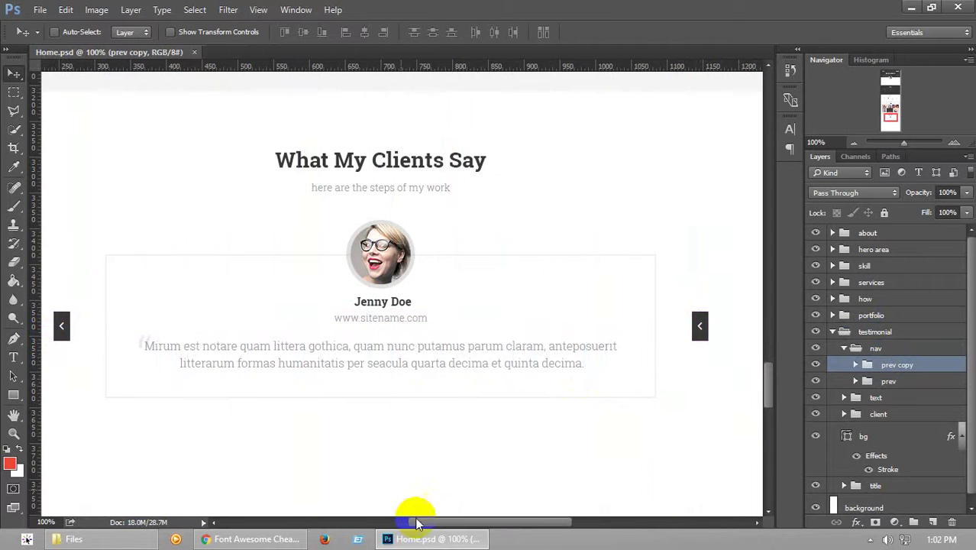
Rename the duplicated group as next and expand it
left_click_drag(434, 525, 427, 526)
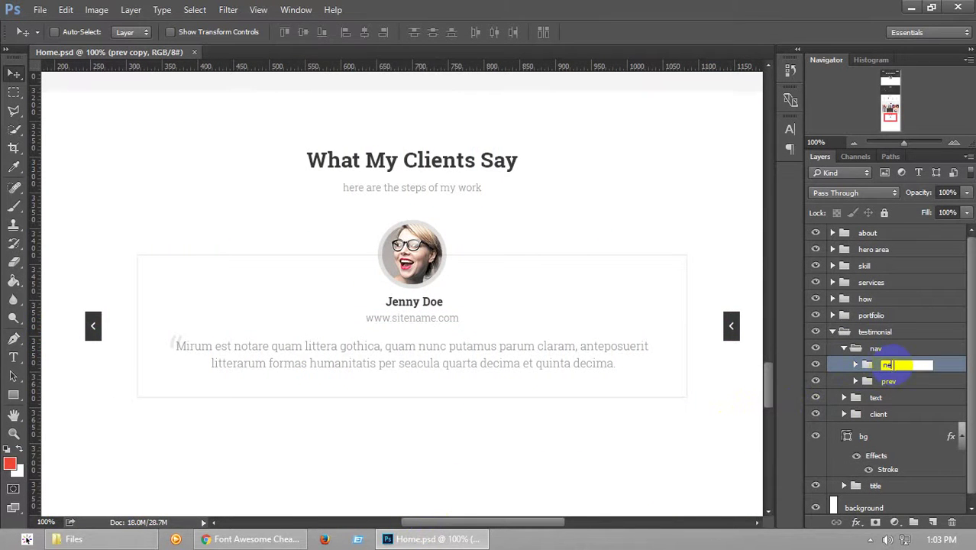
left_click(852, 364)
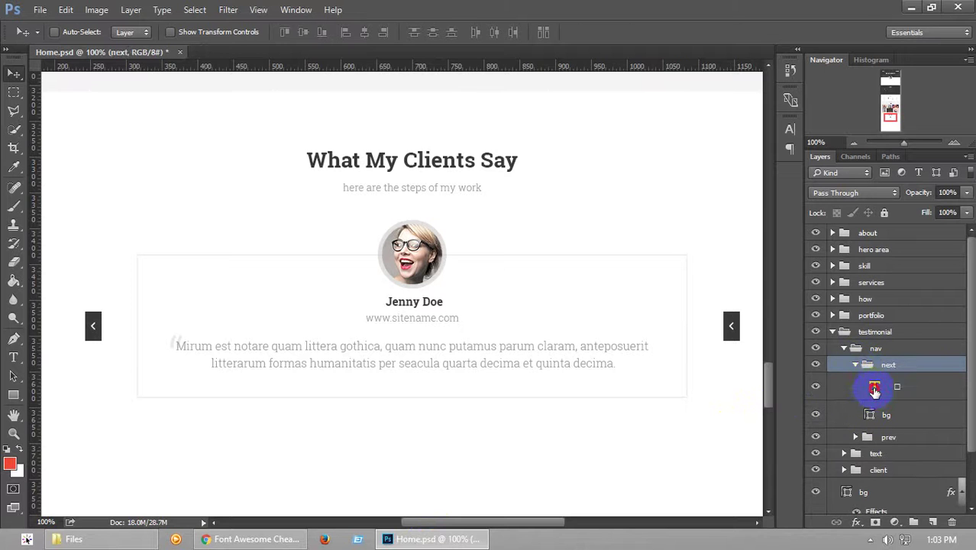
Replace the icon in the next group with the fa-angle-right icon copied from the Font Awesome cheatsheet
double_click(875, 390)
left_click(252, 538)
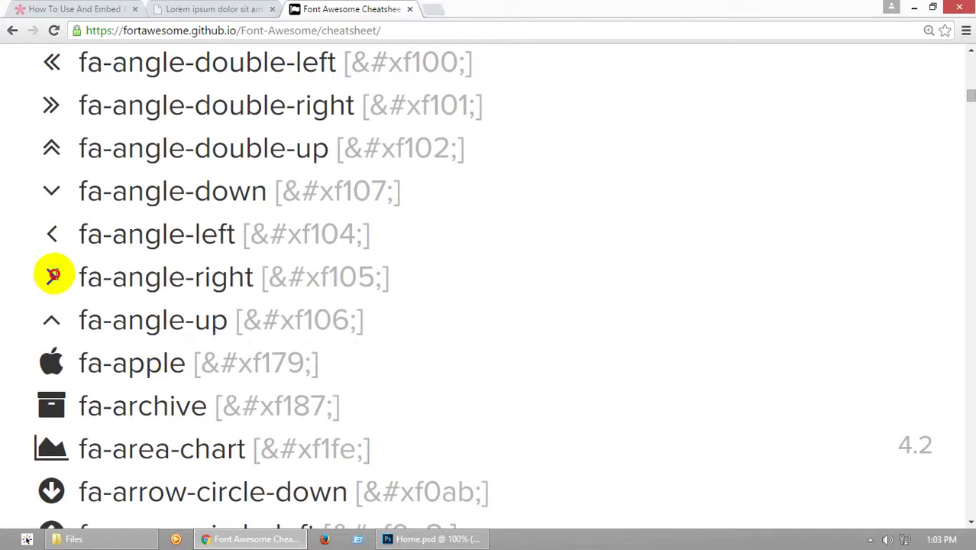
left_click_drag(52, 275, 96, 277)
left_click(426, 538)
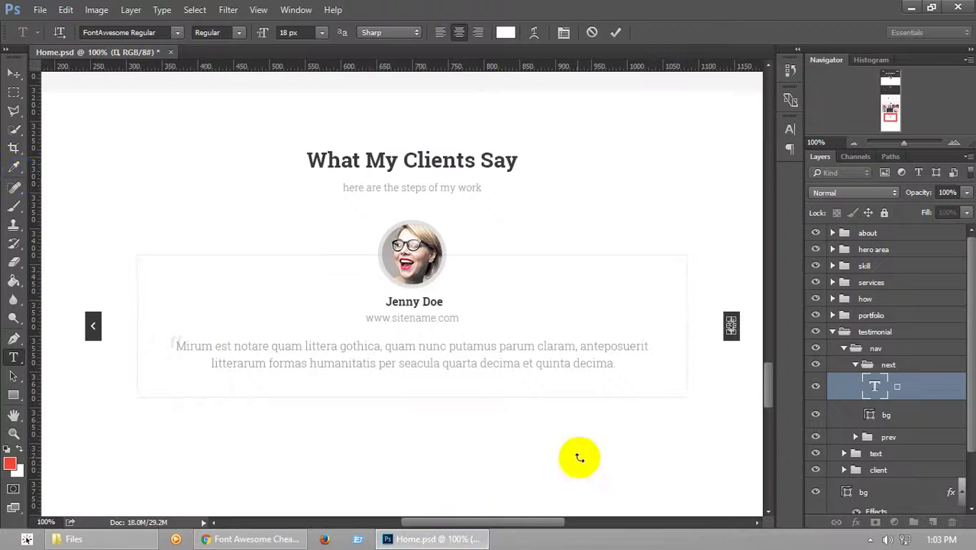
key("ctrl+v")
left_click(19, 74)
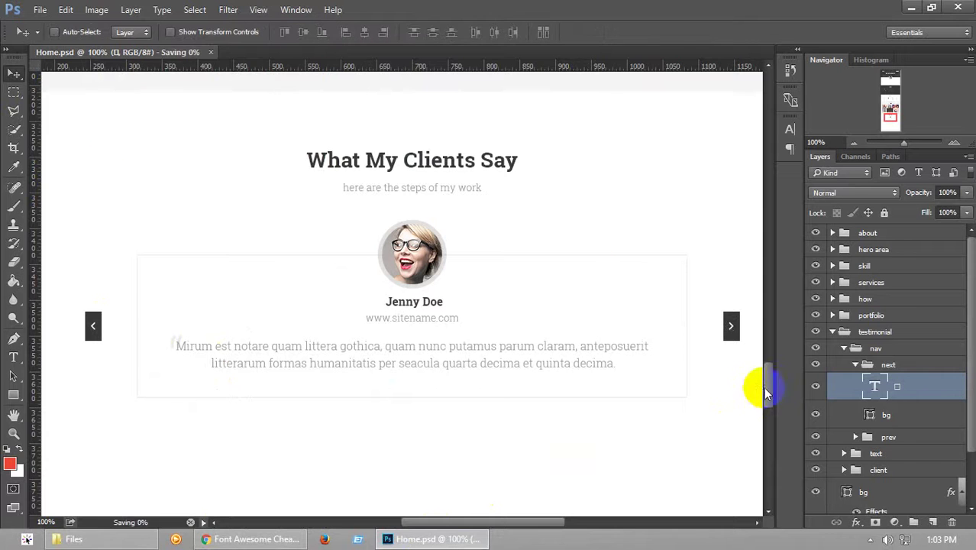
Recolour the next group's bg rectangle to the red foreground colour ed4836 and save the file
double_click(869, 415)
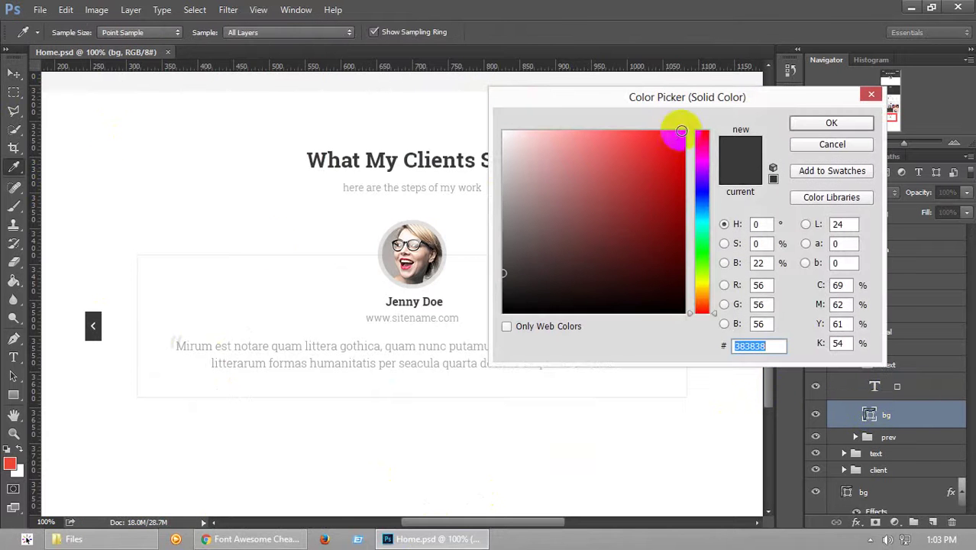
left_click(14, 455)
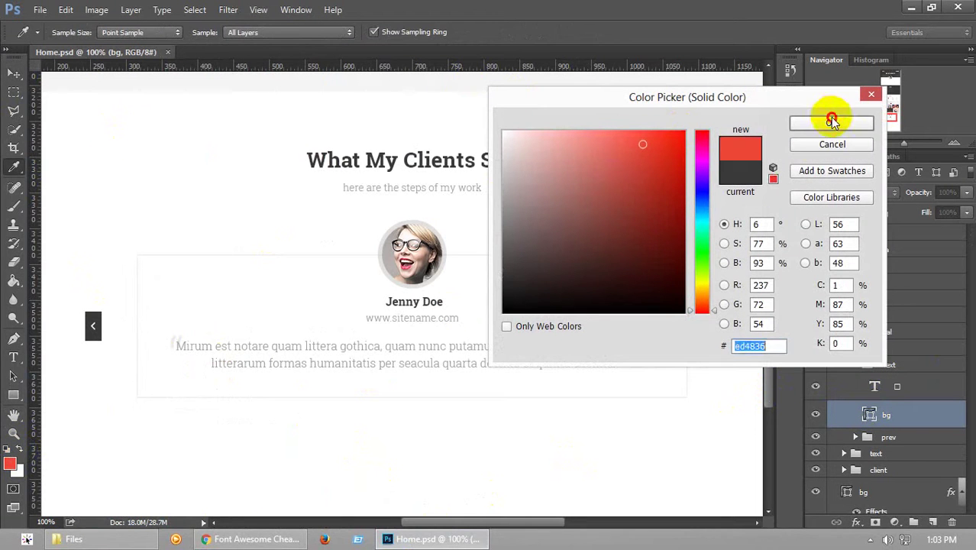
left_click(831, 123)
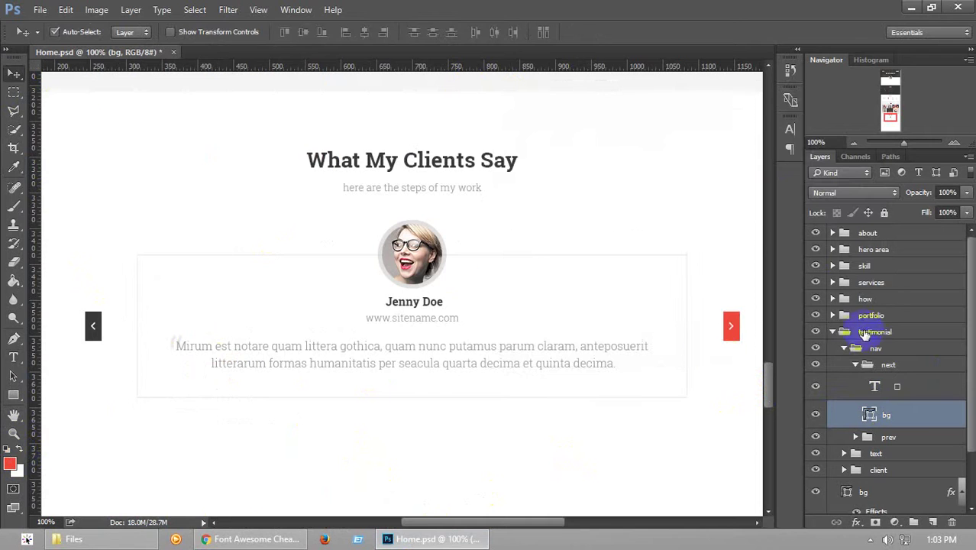
key("ctrl+s")
Collapse the next, nav and testimonial groups in the layer stack
left_click(854, 144)
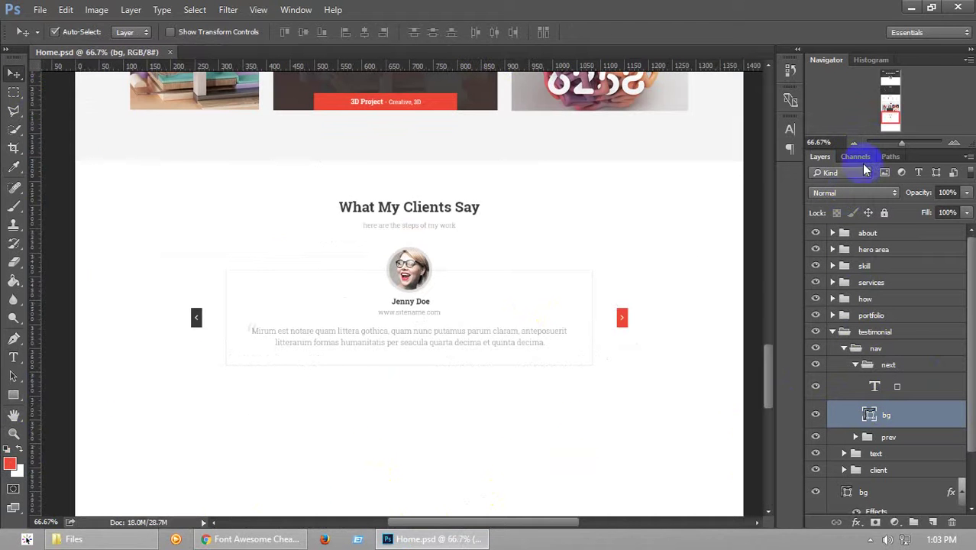
left_click(889, 118)
mouse_move(889, 118)
left_mouse_down()
mouse_move(890, 99)
mouse_move(889, 136)
mouse_move(886, 124)
left_mouse_up()
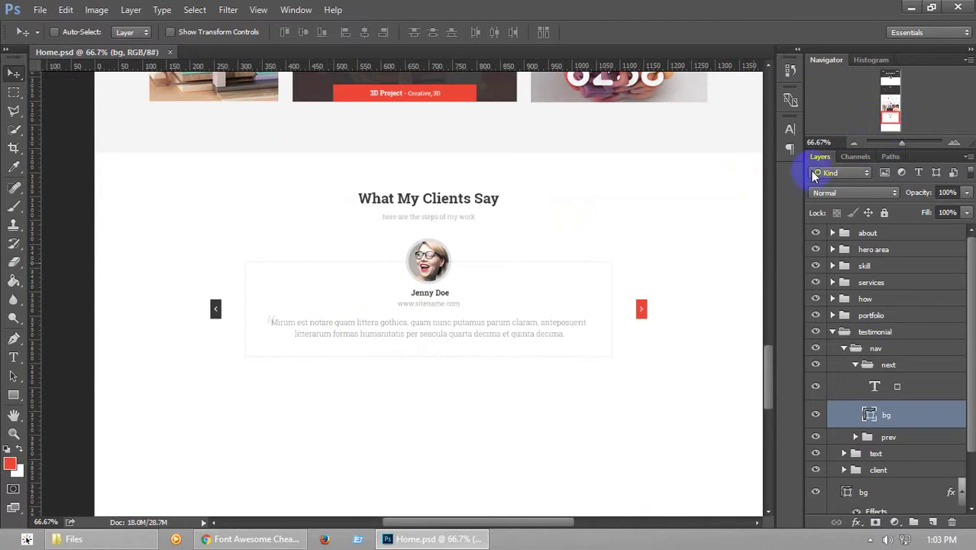
left_click_drag(889, 115, 888, 109)
left_click(854, 365)
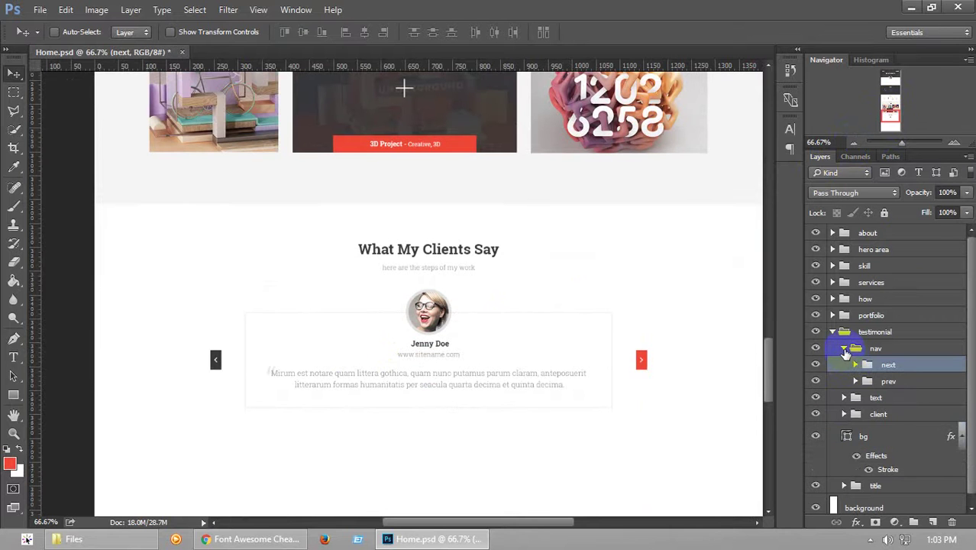
left_click(843, 349)
left_click(833, 332)
Add a new layer group directly above the background layer and name it price
left_click_drag(772, 379, 779, 401)
left_click(880, 354)
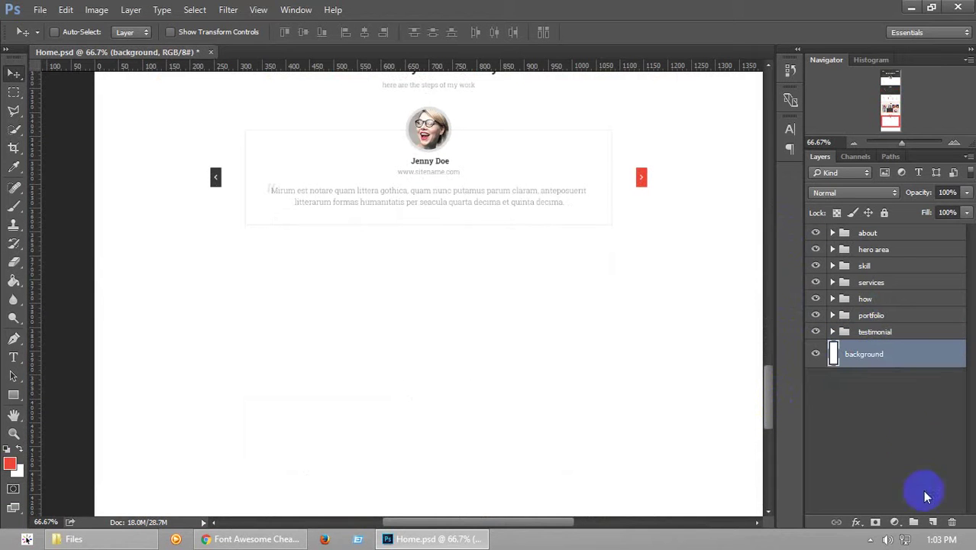
left_click(914, 520)
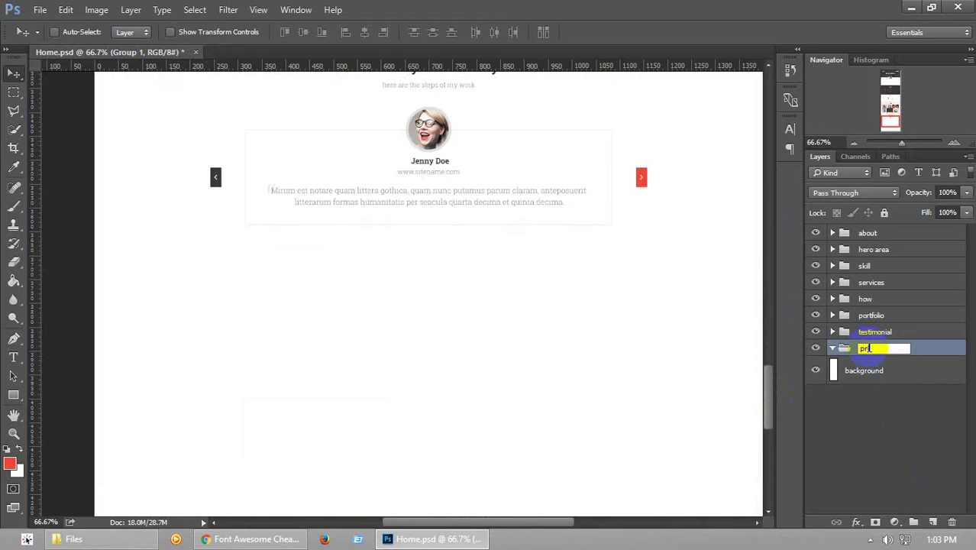
left_click(875, 372)
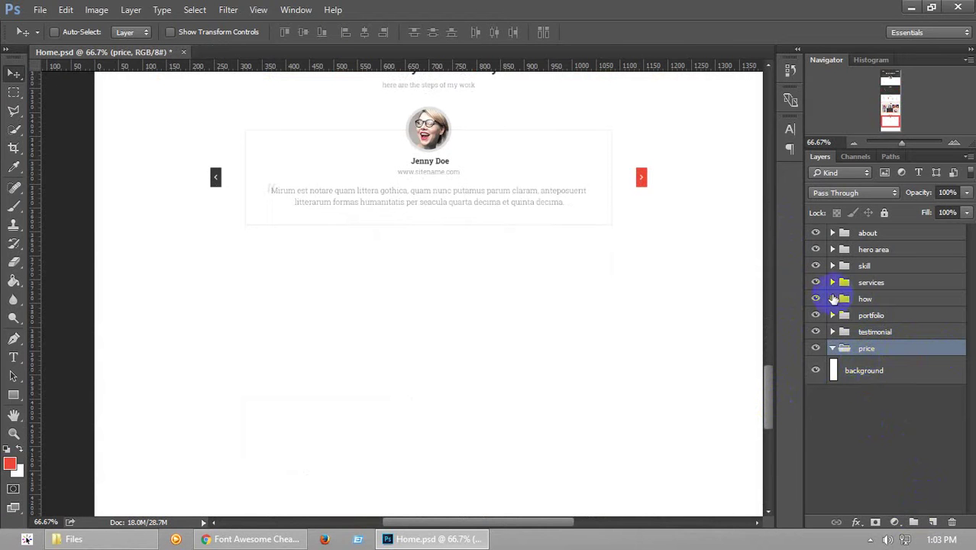
Duplicate the services section's title group and bg shape into the price group and rename the copied group as title
left_click(833, 282)
left_click(890, 328)
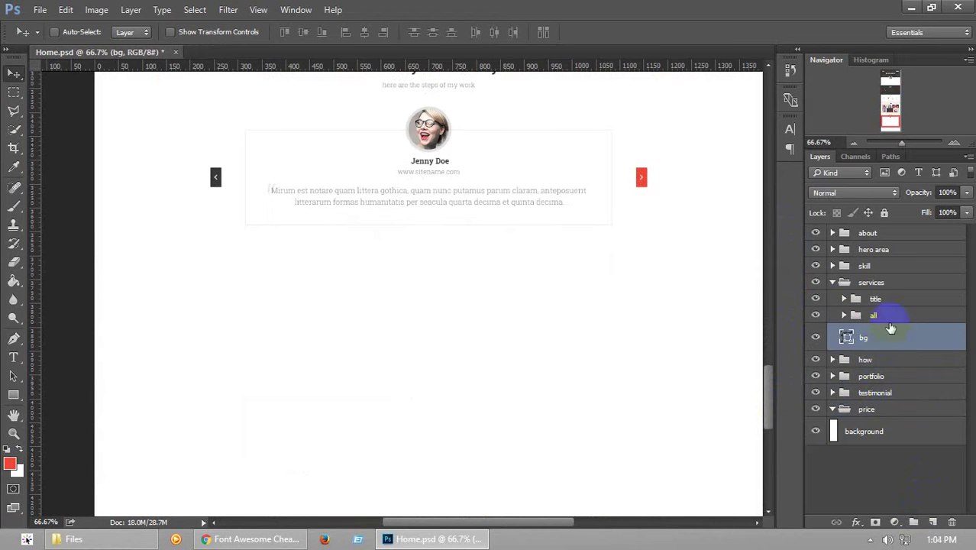
left_click(895, 297, "ctrl")
left_click_drag(889, 336, 875, 430)
left_click(883, 426)
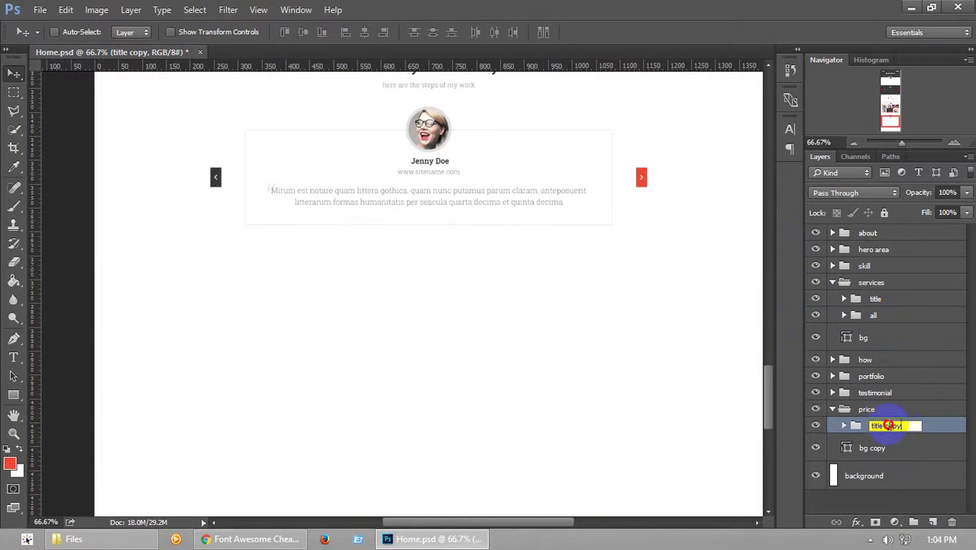
left_click(874, 434)
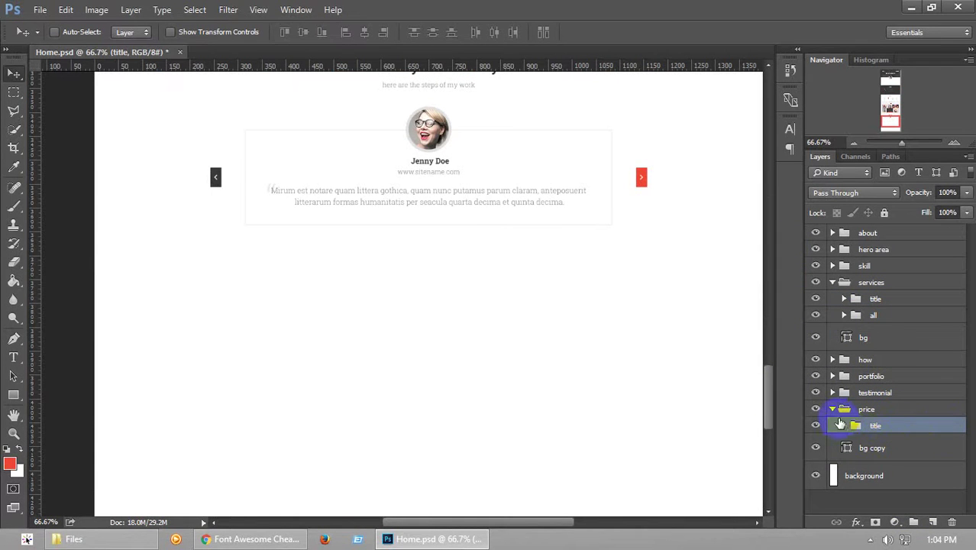
Move the price group's title and bg copy together down below the testimonial section and save the file
left_click(882, 450, "ctrl")
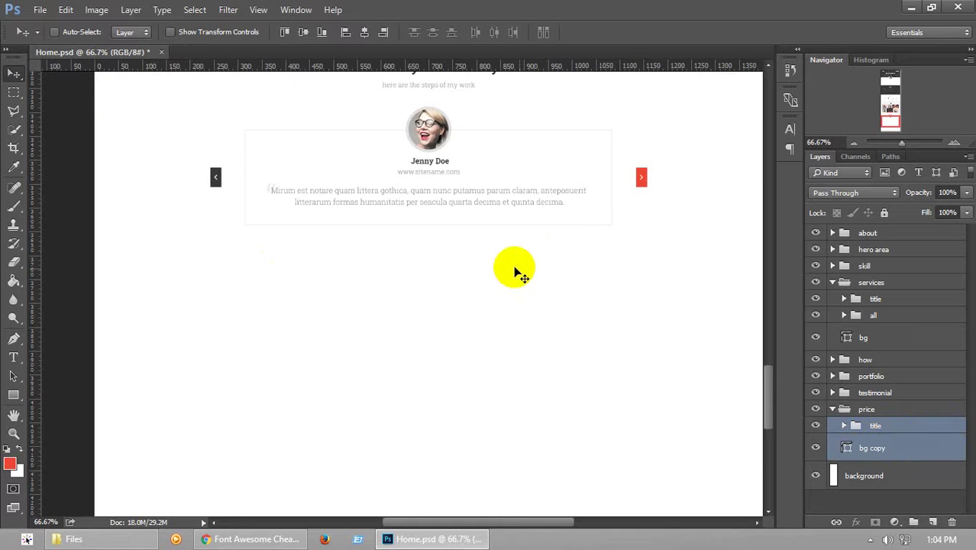
left_click_drag(480, 447, 464, 303)
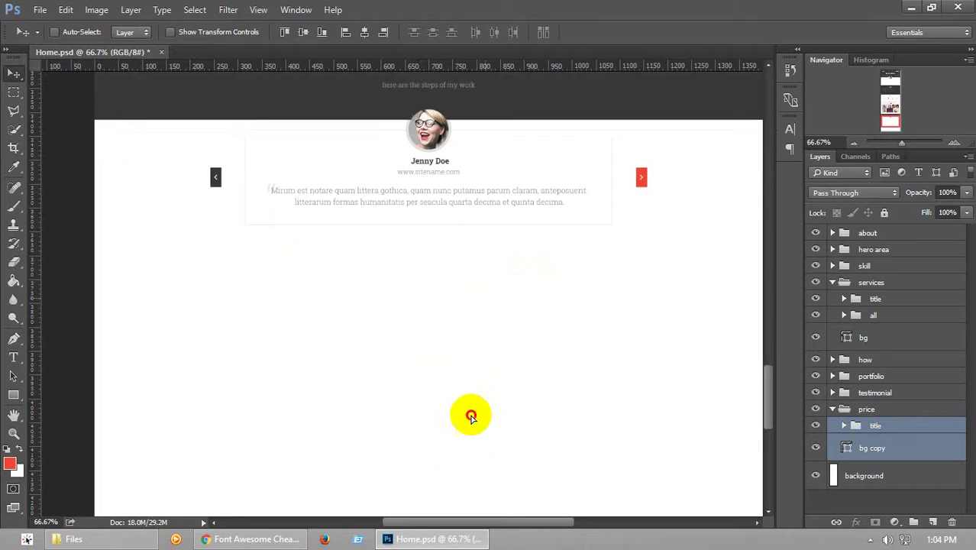
left_click_drag(470, 358, 482, 451)
left_click_drag(773, 409, 682, 412)
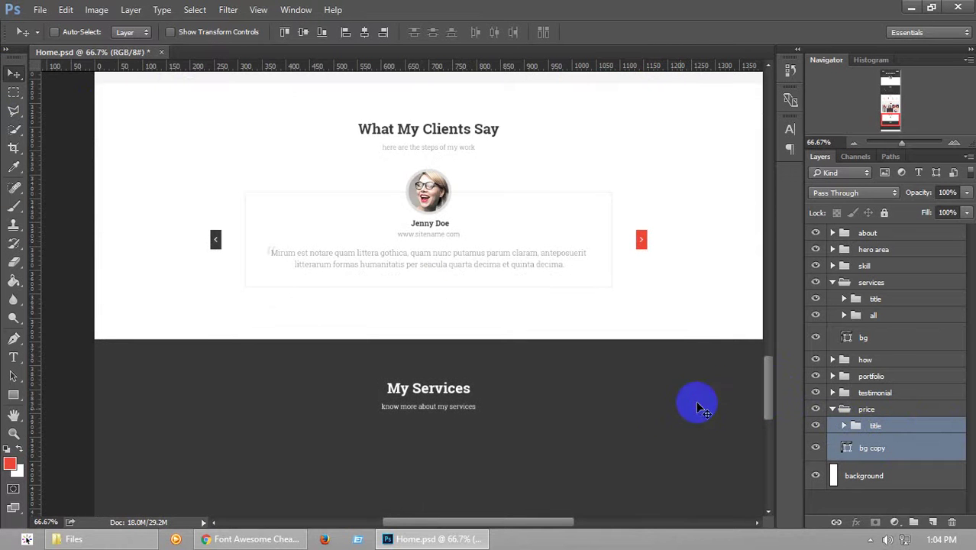
key("ctrl+s")
left_click_drag(767, 405, 795, 351)
left_click_drag(791, 394, 791, 428)
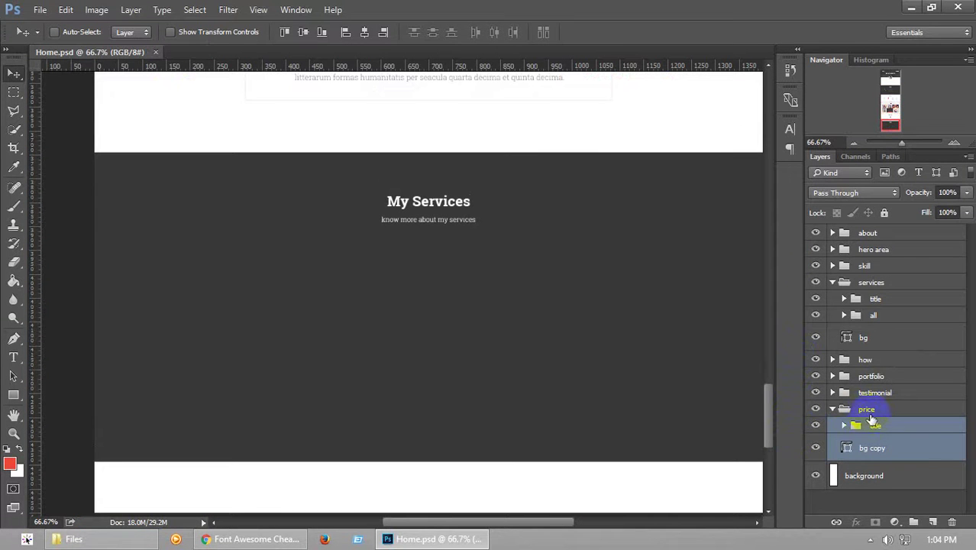
Rename the bg copy layer in the price group as bg
double_click(872, 449)
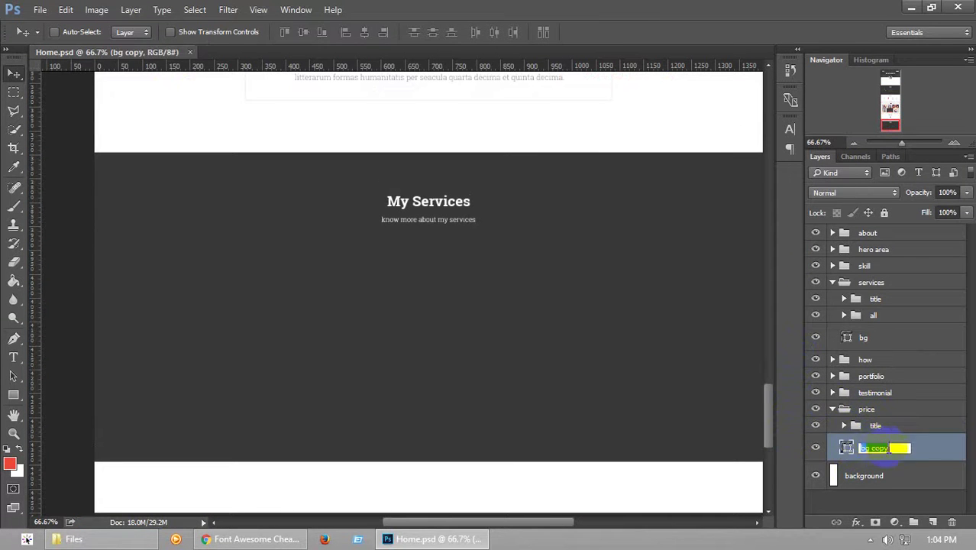
left_click_drag(868, 448, 919, 451)
key("Return")
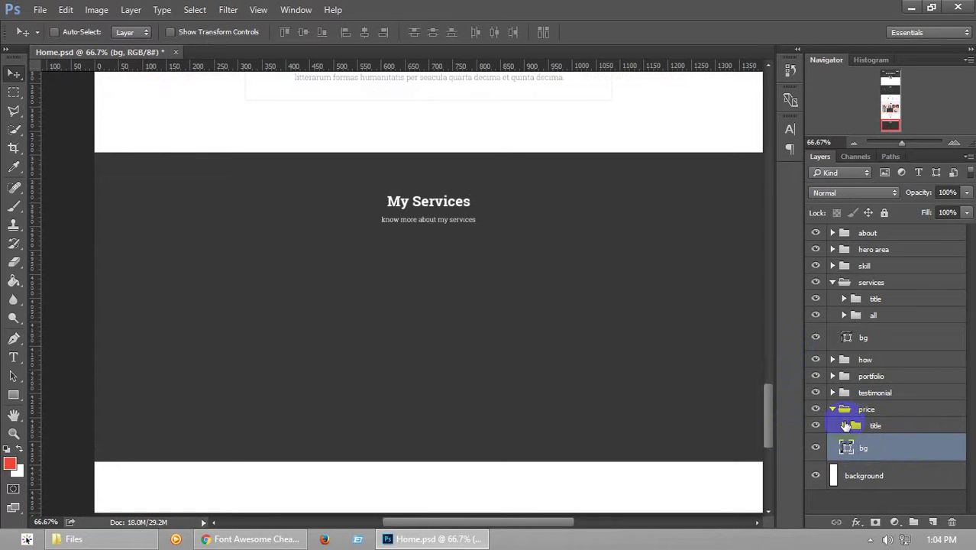
Shift the price section's title group slightly upward within the dark background and save the file
left_click(844, 426)
left_click(954, 142)
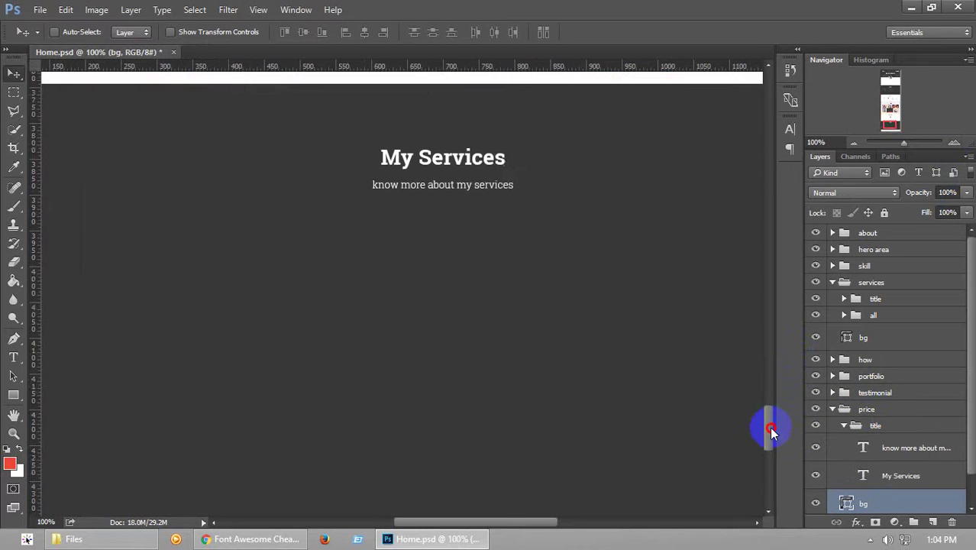
left_click_drag(769, 427, 773, 413)
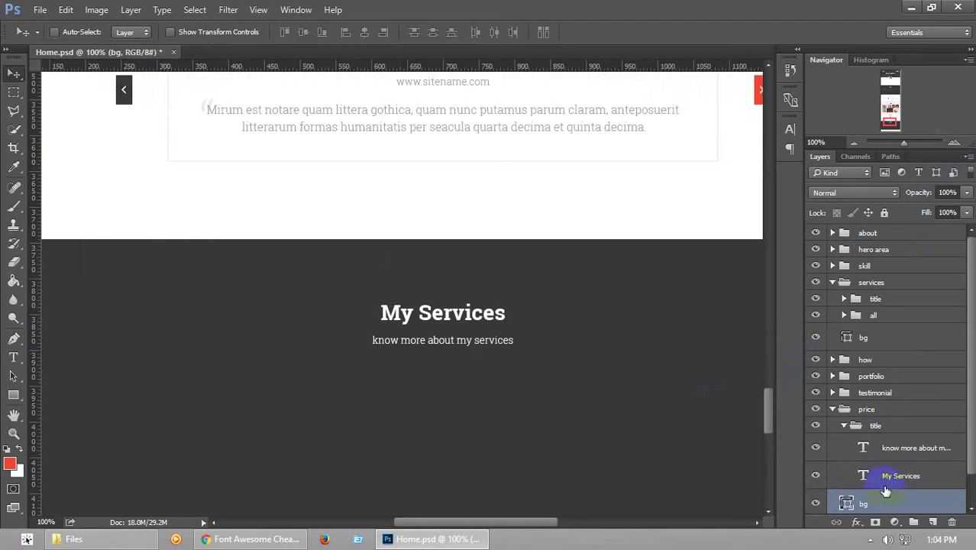
left_click(844, 425)
left_click(901, 430)
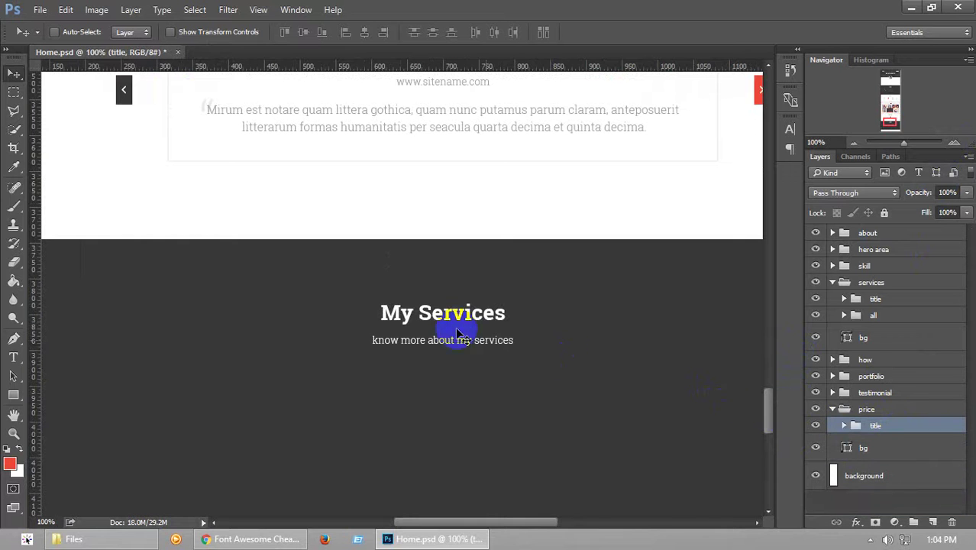
mouse_move(451, 309)
left_mouse_down()
mouse_move(447, 295)
mouse_move(450, 304)
left_mouse_up()
key("ctrl+s")
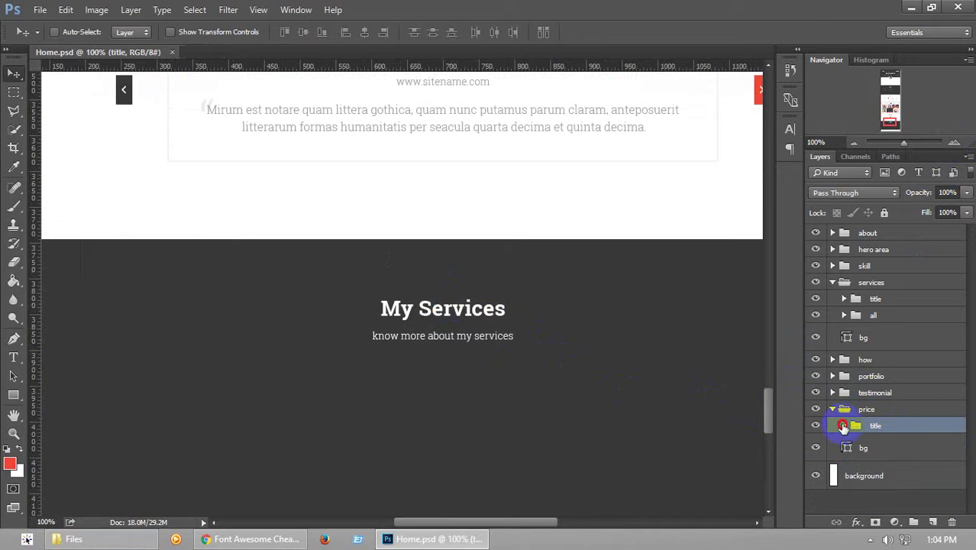
Change the price section's "My Services" heading to "Pricing & Plans" and save the file
left_click(844, 426)
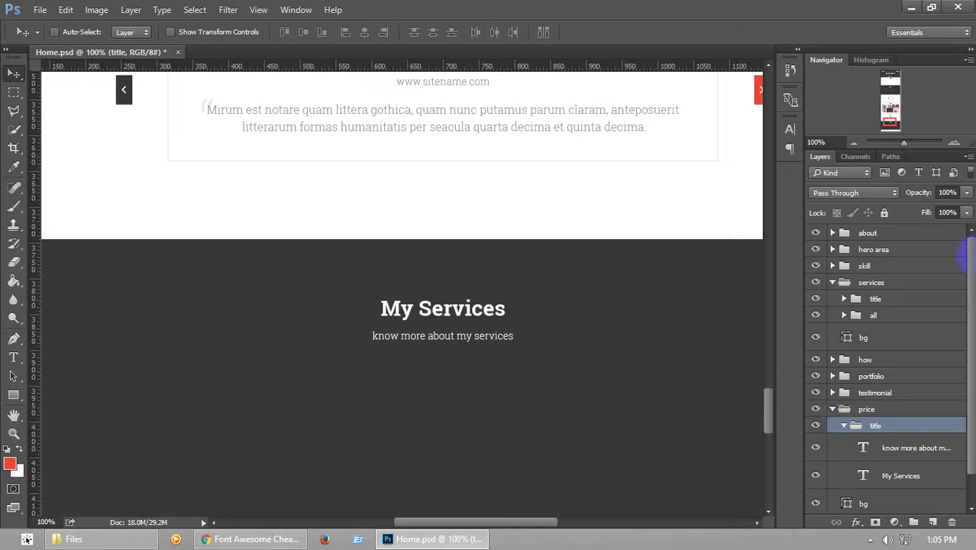
left_click_drag(887, 99, 887, 118)
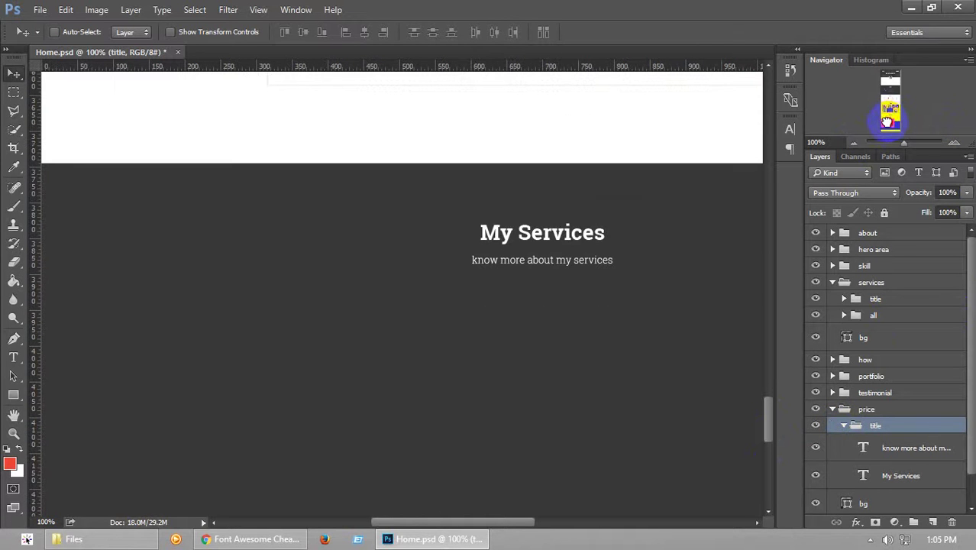
double_click(864, 474)
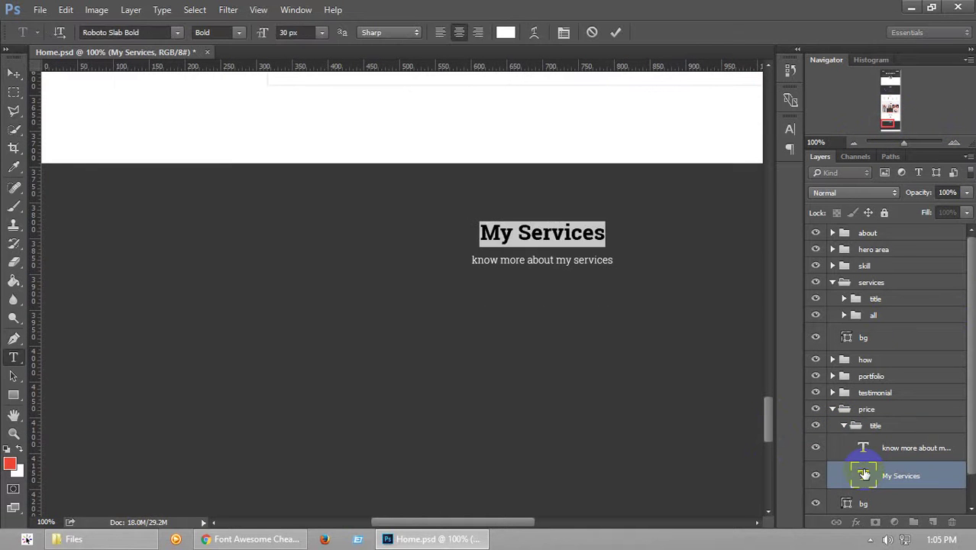
type("Pricin")
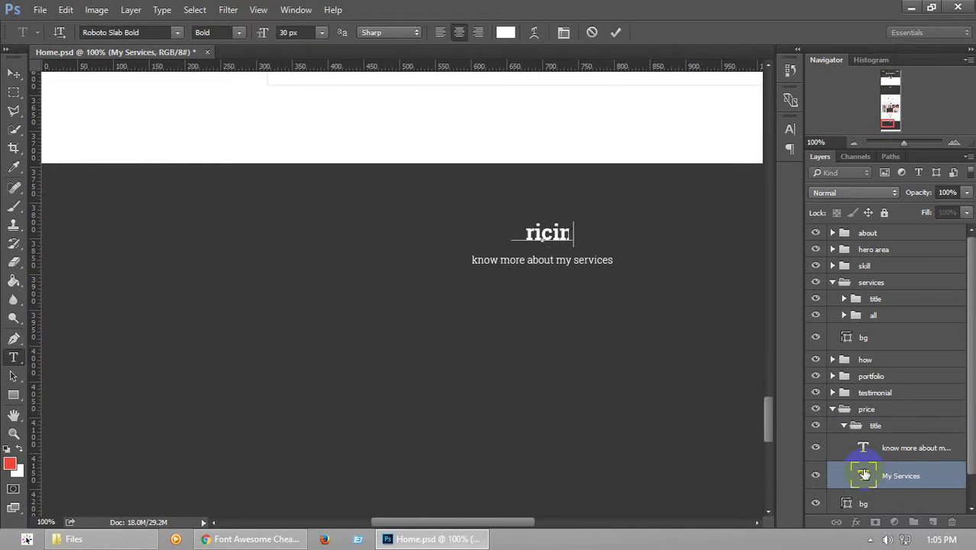
key("BackSpace")
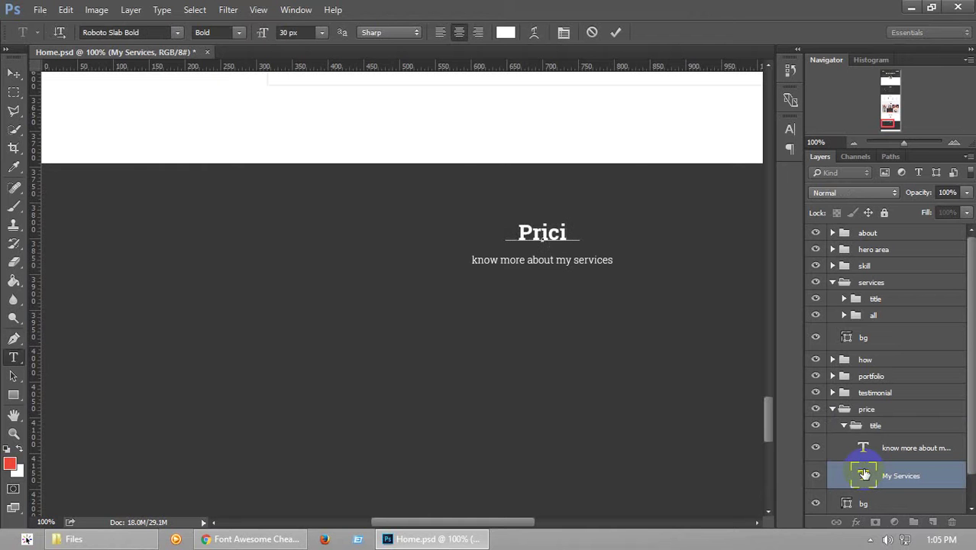
type("ng")
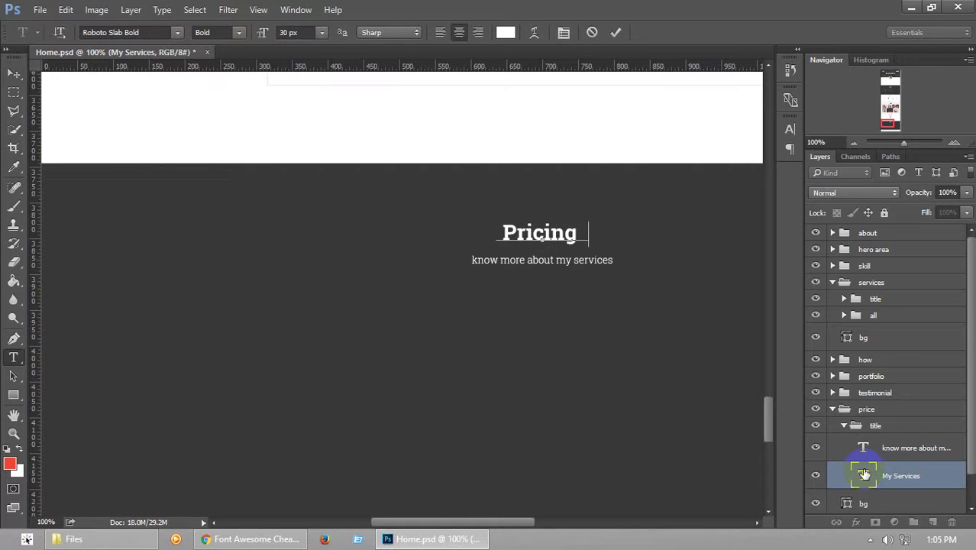
type(" & Plans")
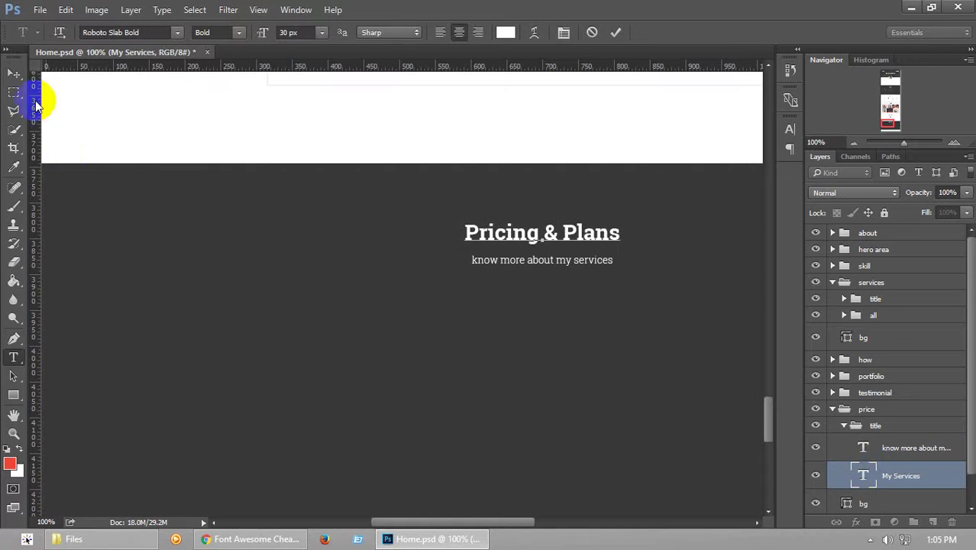
left_click(14, 74)
key("ctrl+s")
Look over the page from the hero area at its start to the whole pricing section at 66.67% zoom
left_click_drag(764, 430, 789, 136)
left_click_drag(484, 528, 516, 524)
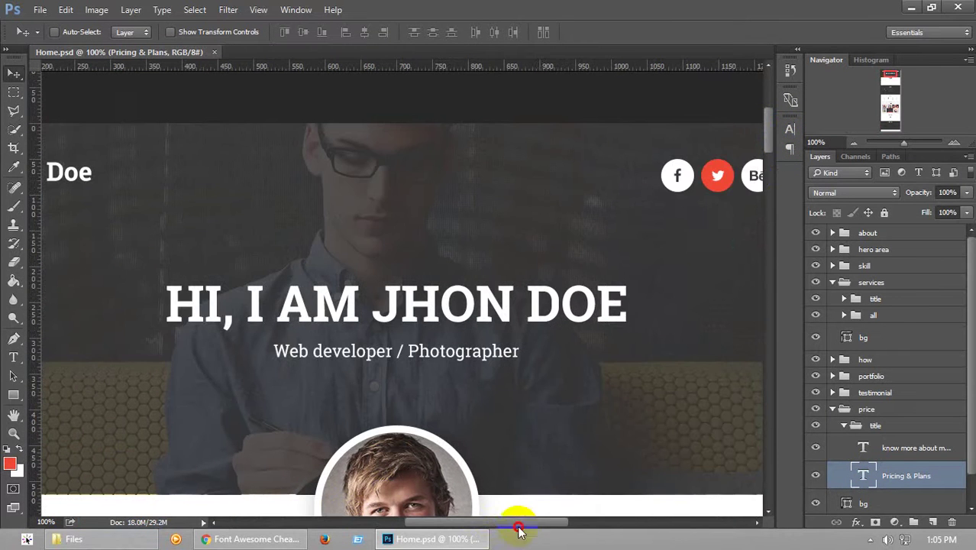
left_click_drag(765, 140, 764, 426)
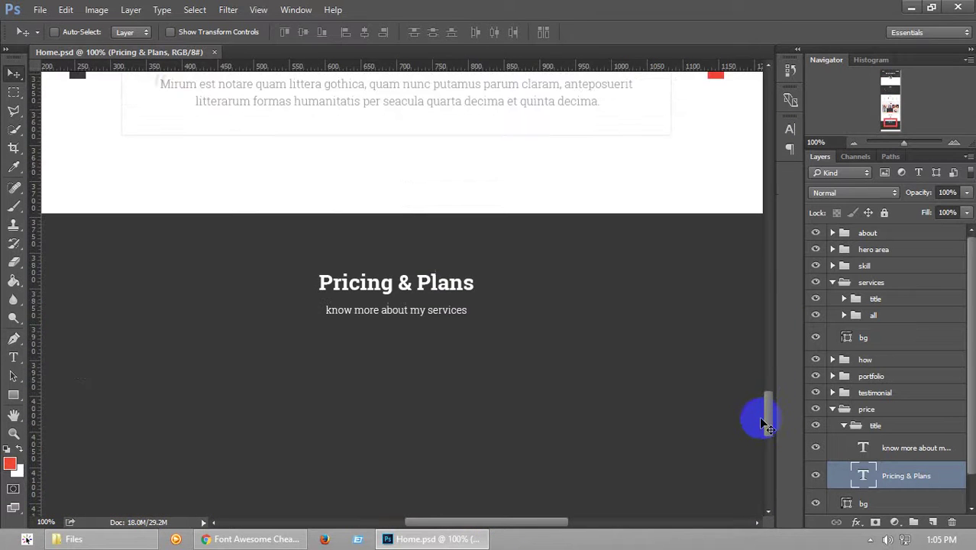
left_click(854, 142)
mouse_move(889, 122)
left_mouse_down()
mouse_move(889, 98)
mouse_move(887, 130)
mouse_move(872, 128)
left_mouse_up()
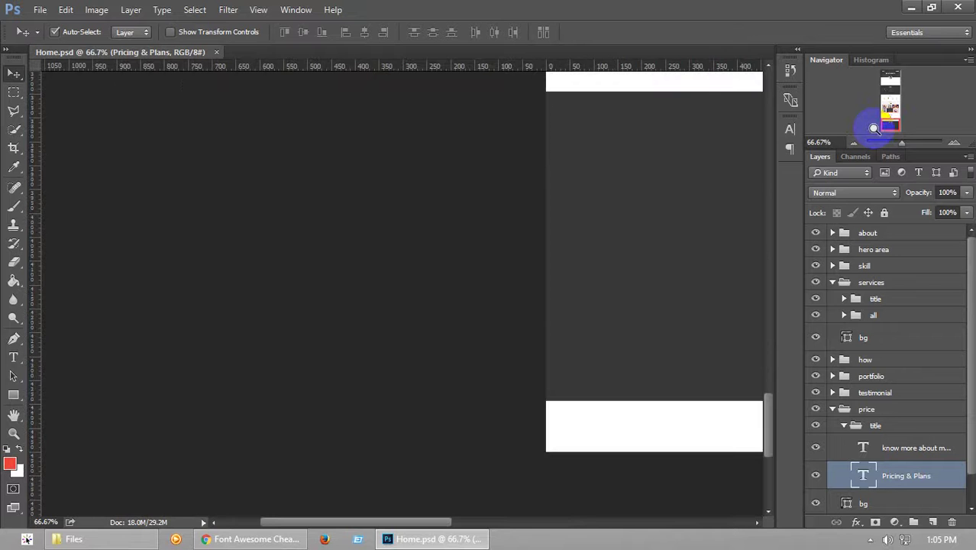
left_click_drag(360, 522, 496, 523)
mouse_move(767, 435)
left_mouse_down()
mouse_move(771, 151)
mouse_move(759, 294)
mouse_move(767, 323)
mouse_move(767, 251)
mouse_move(772, 433)
left_mouse_up()
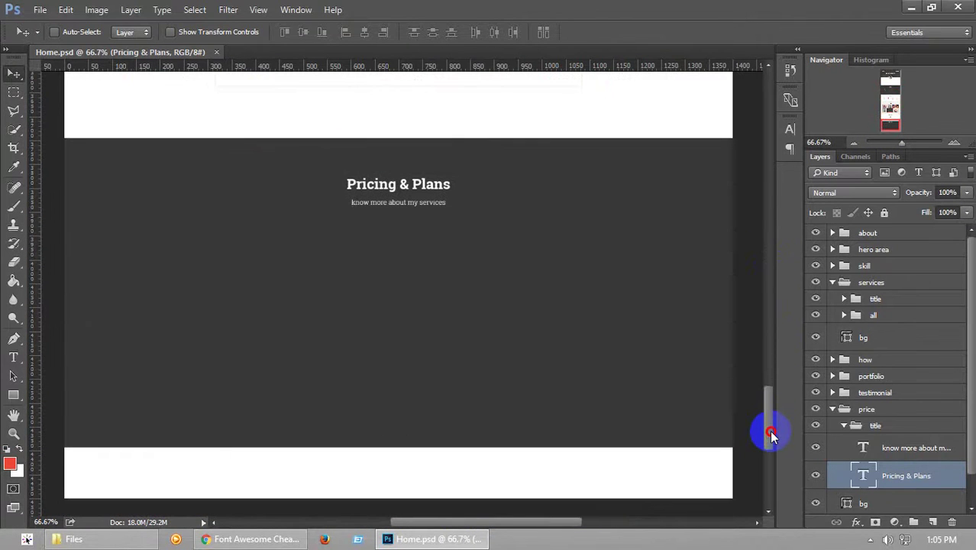
Duplicate the services section's all group into the price group beneath title and place its three columns under the Pricing & Plans heading
left_click(847, 426)
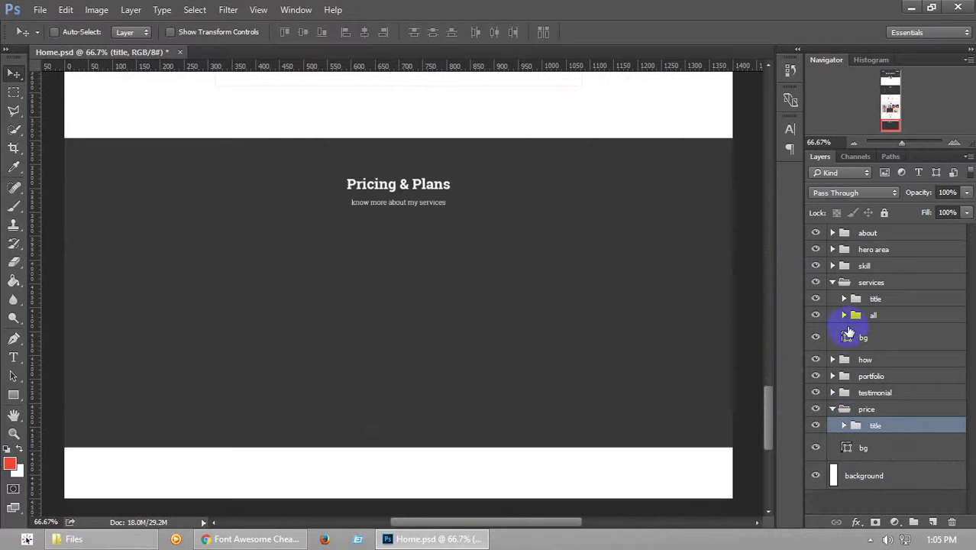
left_click(874, 298)
left_click(878, 320)
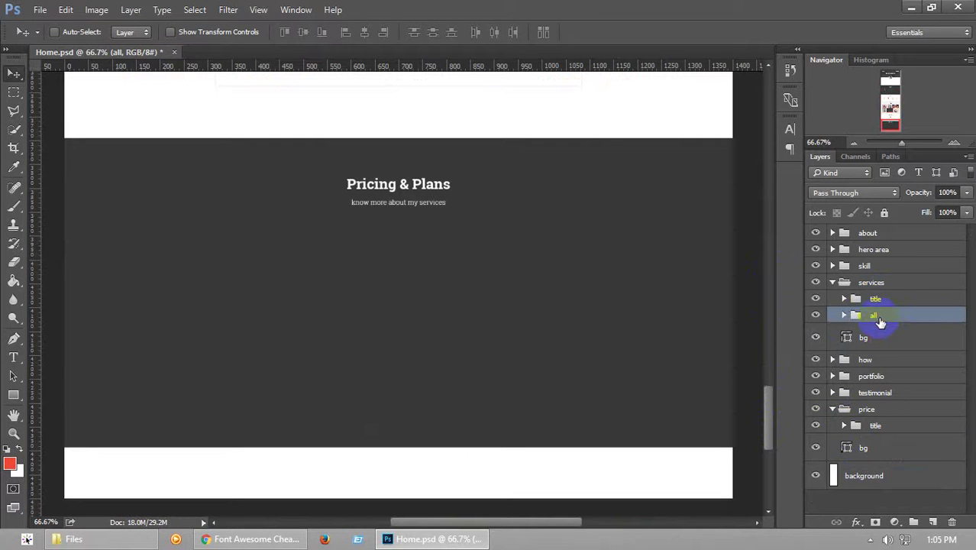
left_click_drag(880, 322, 886, 441)
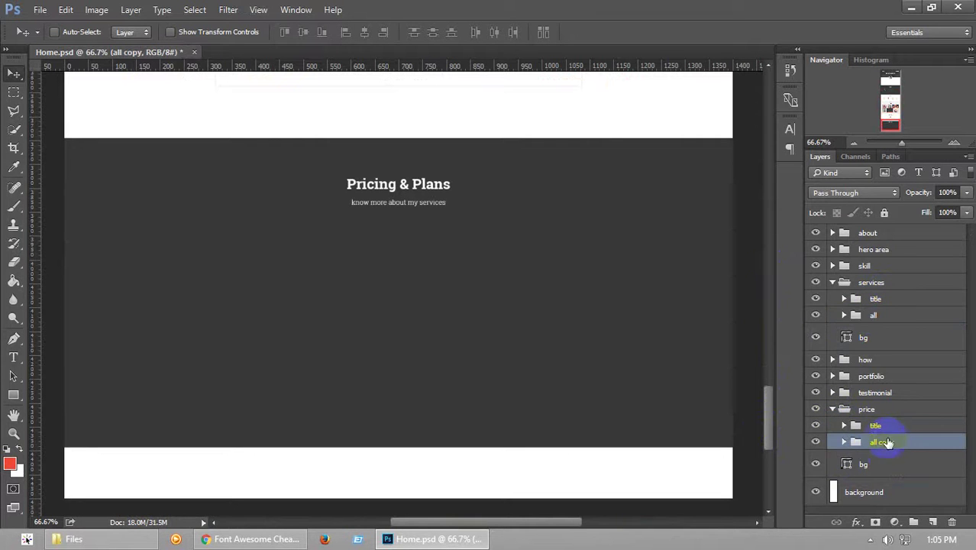
left_click_drag(279, 277, 307, 454)
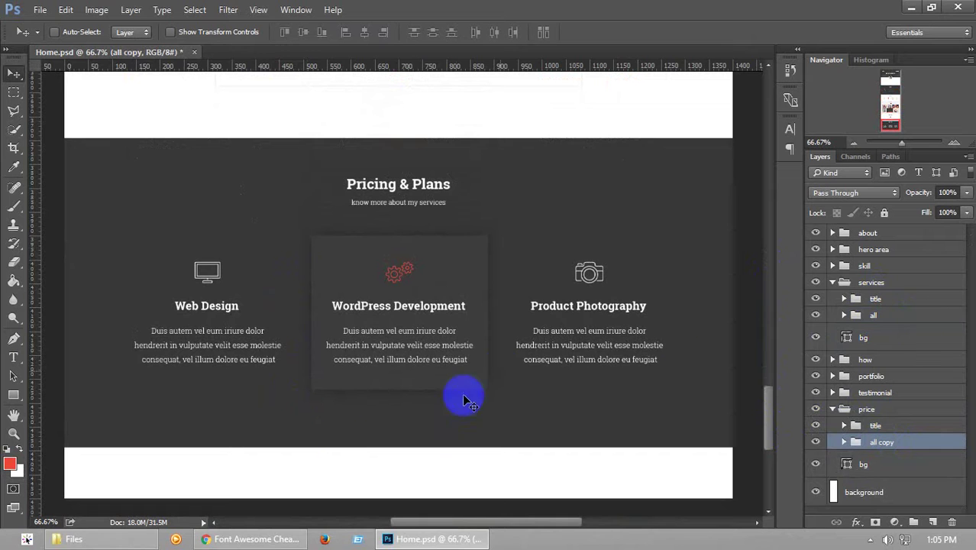
left_click_drag(506, 383, 506, 388)
Expand the all copy group inside the price group and rename it as all
left_click(844, 442)
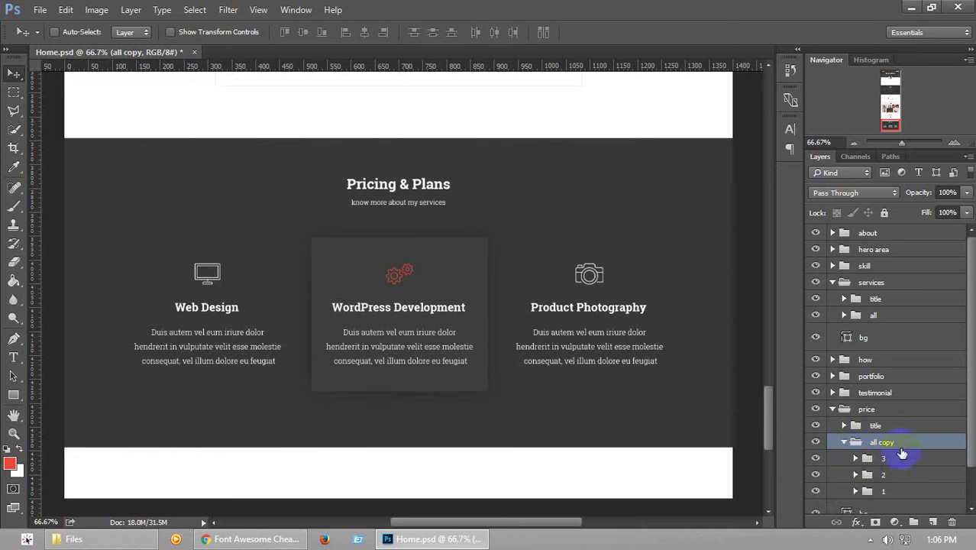
double_click(882, 442)
left_click_drag(879, 442, 936, 450)
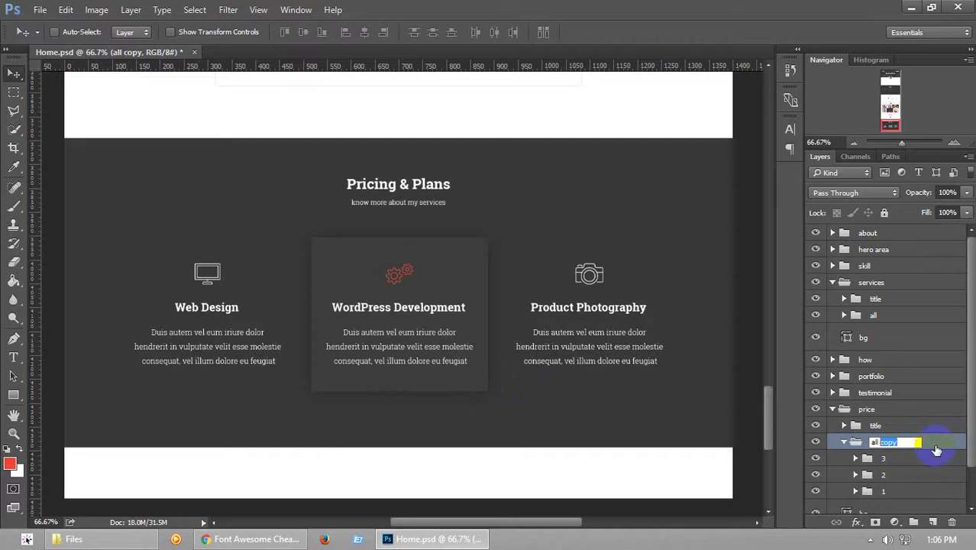
key("BackSpace")
Delete column groups 2 and 3 from the all group inside the price group
left_click(909, 474)
left_click(907, 458, "shift")
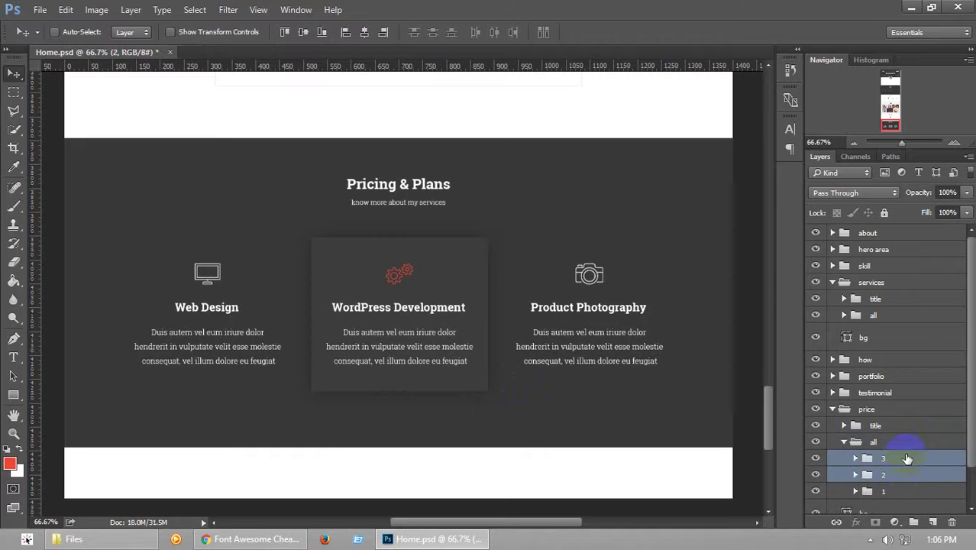
left_click(895, 474)
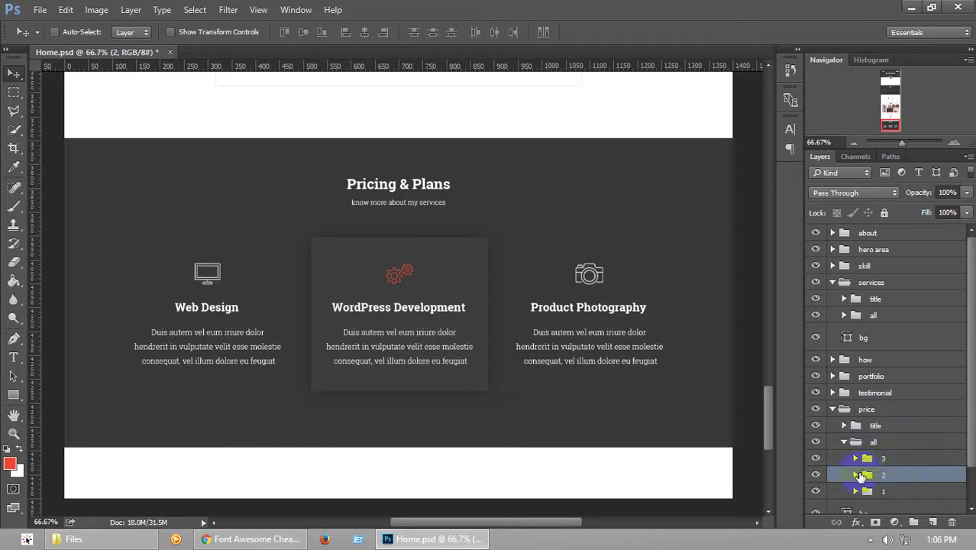
left_click(894, 458, "shift")
key("Delete")
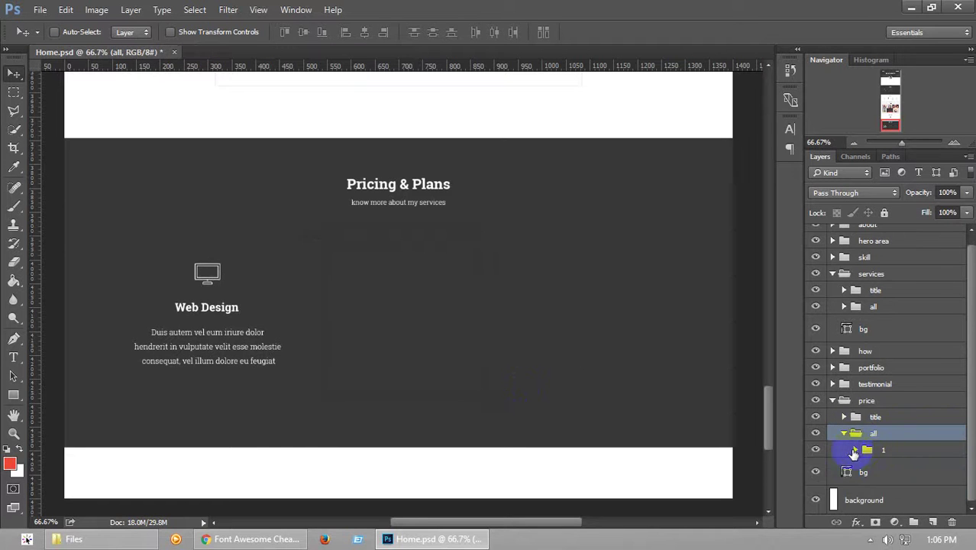
Expand column group 1 in the price section, select its bg layer and choose the Ellipse tool
left_click(861, 451)
left_click(886, 481)
scroll(911, 483, "down", 1)
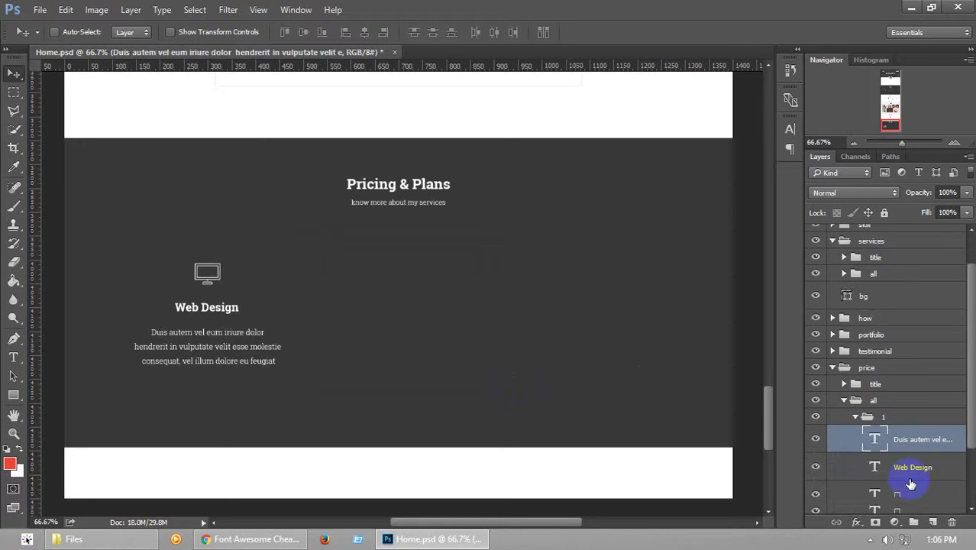
left_click(907, 489)
scroll(901, 474, "down", 2)
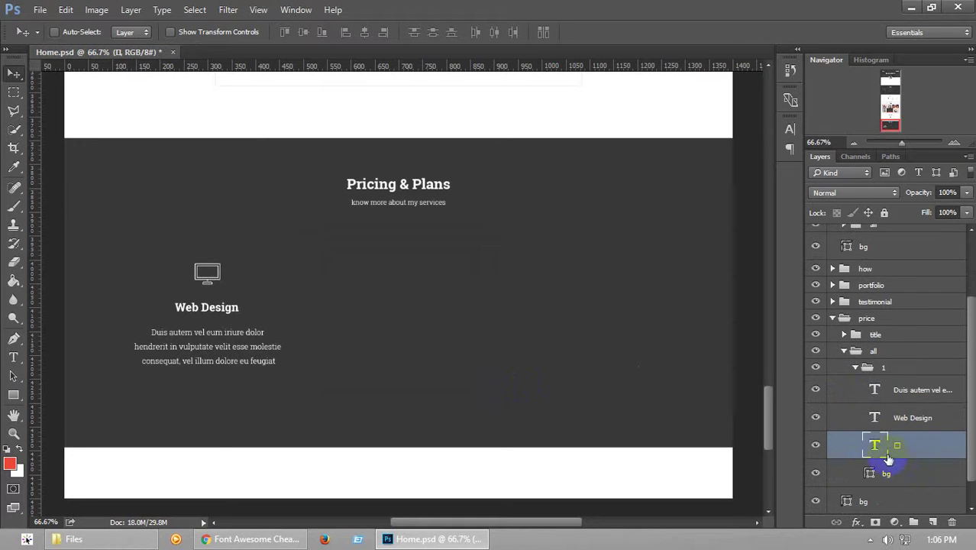
left_click(901, 473)
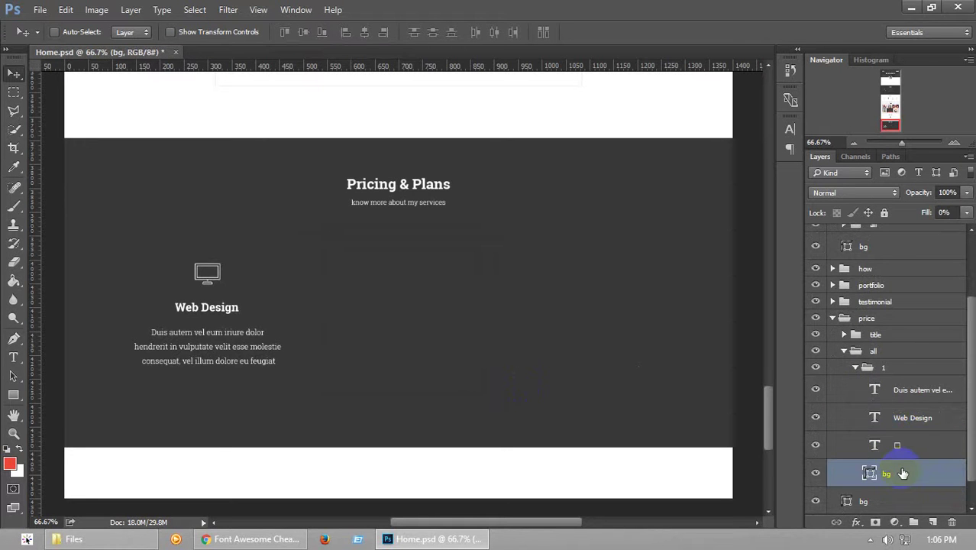
left_click(13, 395)
right_click(13, 395)
left_click(80, 419)
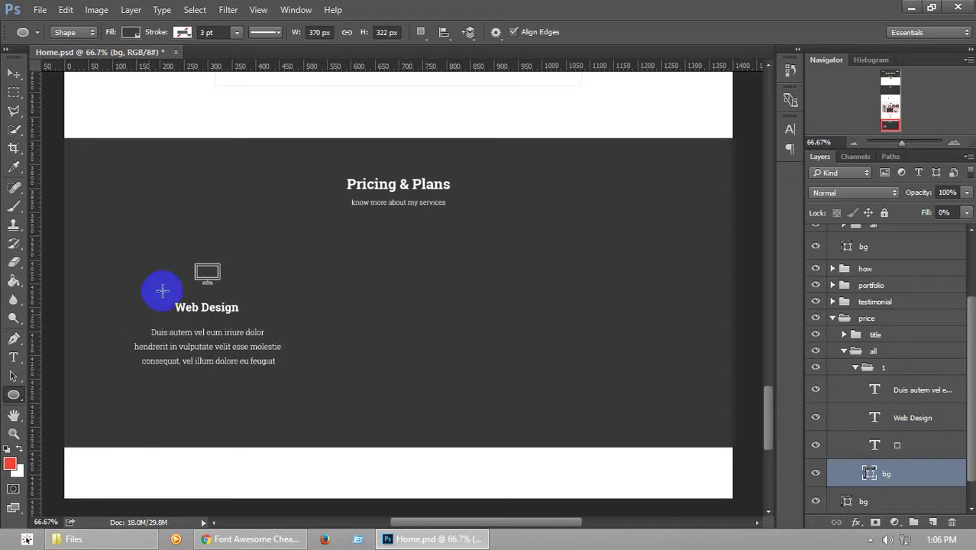
left_click(816, 448)
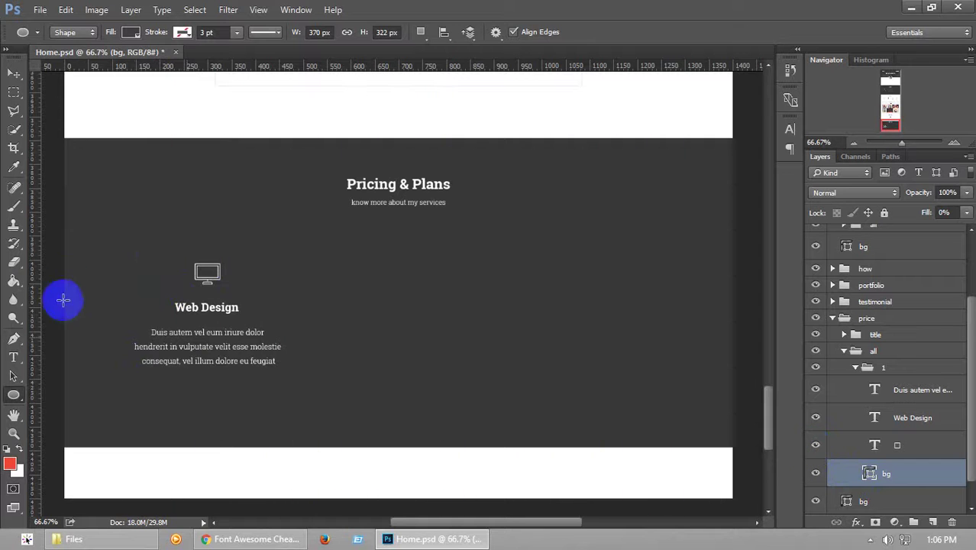
Try to draw a circle about 126 px wide on the column's bg layer and recolor the layer #808080
left_click_drag(176, 243, 243, 305)
left_click(615, 206)
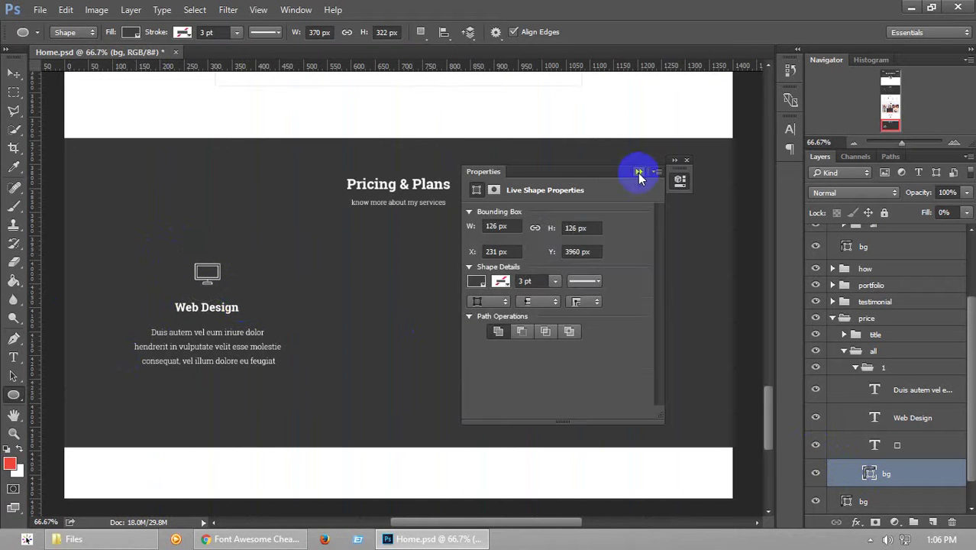
left_click(638, 172)
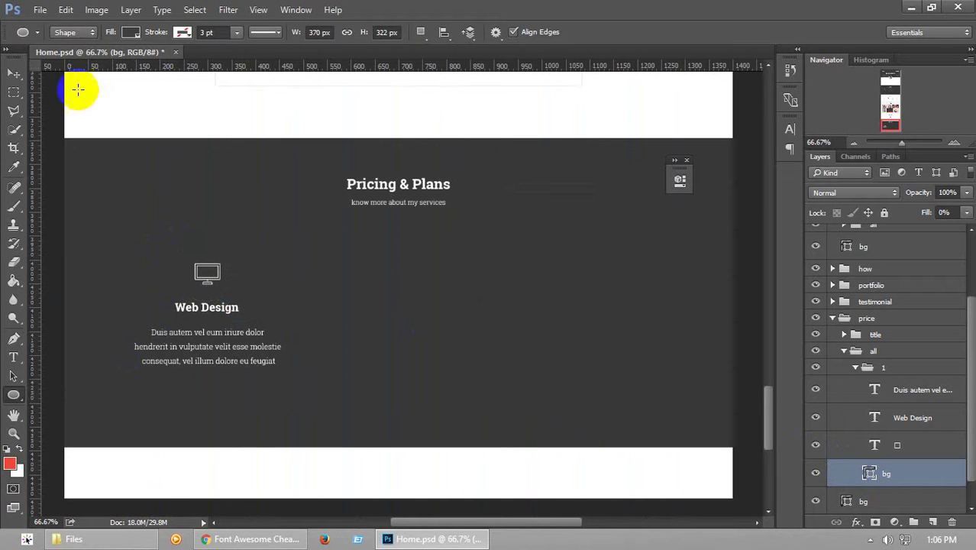
double_click(869, 474)
left_click_drag(519, 332, 491, 217)
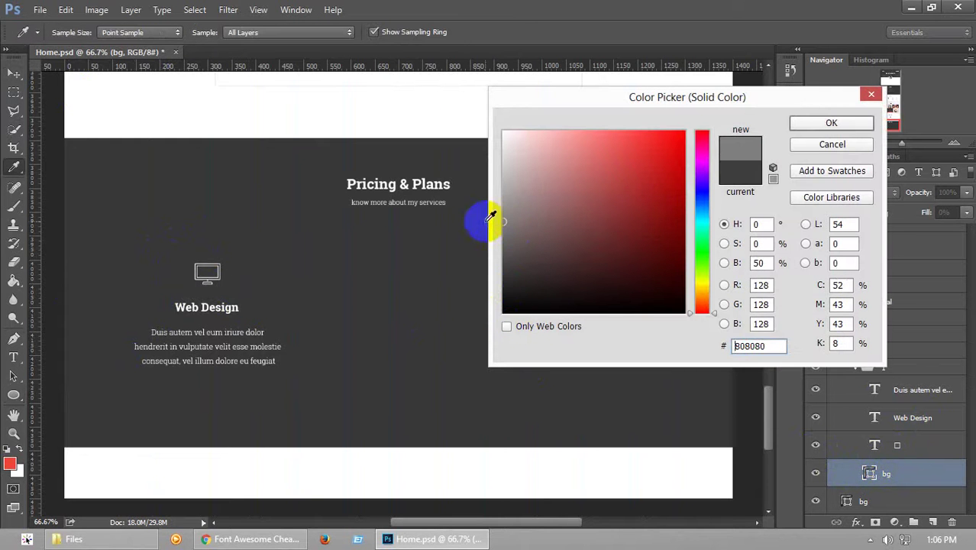
left_click(854, 124)
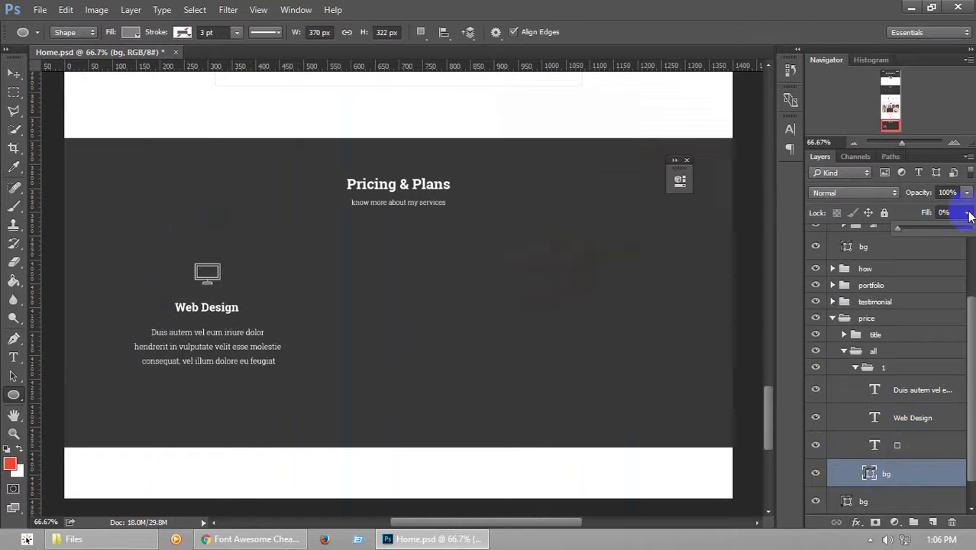
left_click_drag(969, 216, 875, 236)
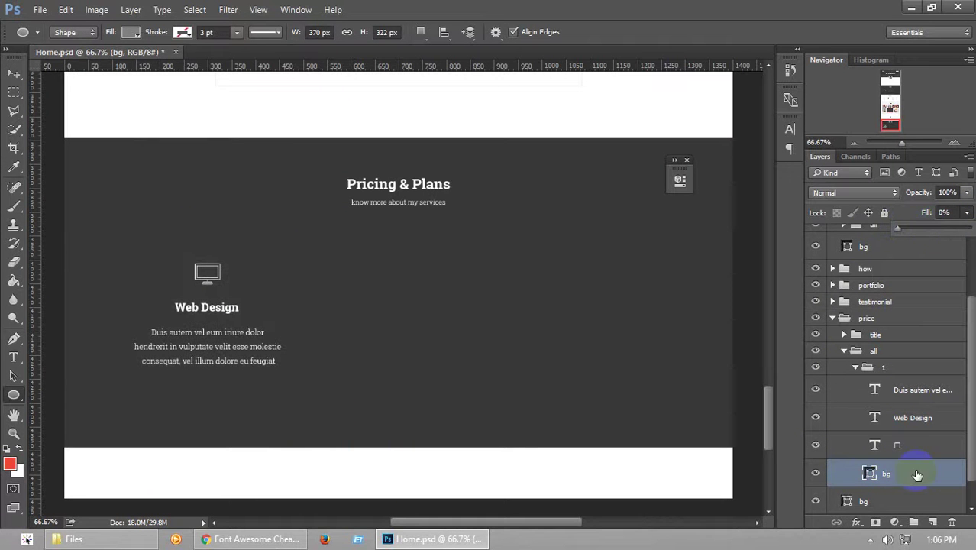
Draw a circle about 125 px wide around the monitor icon on a new layer above the column's bg layer
left_click(917, 525)
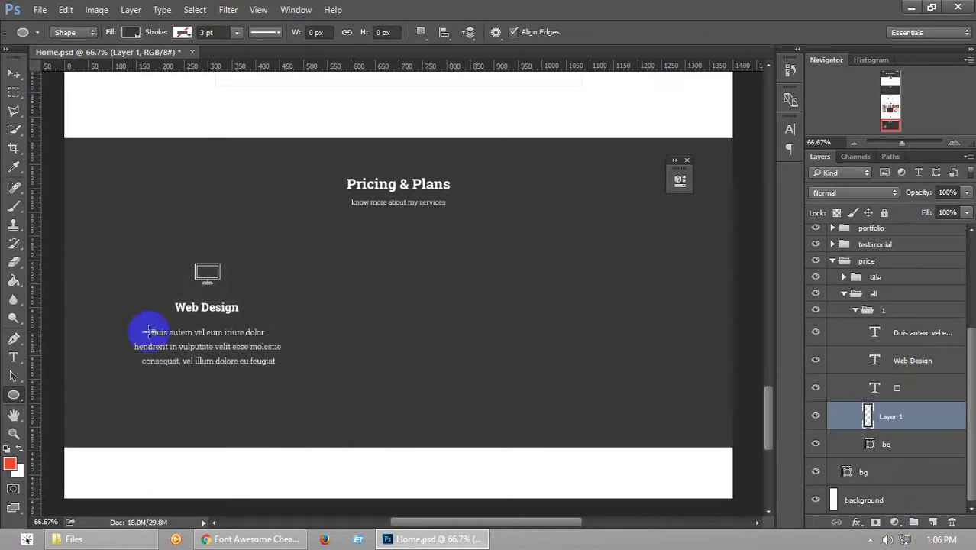
left_click_drag(174, 248, 240, 307)
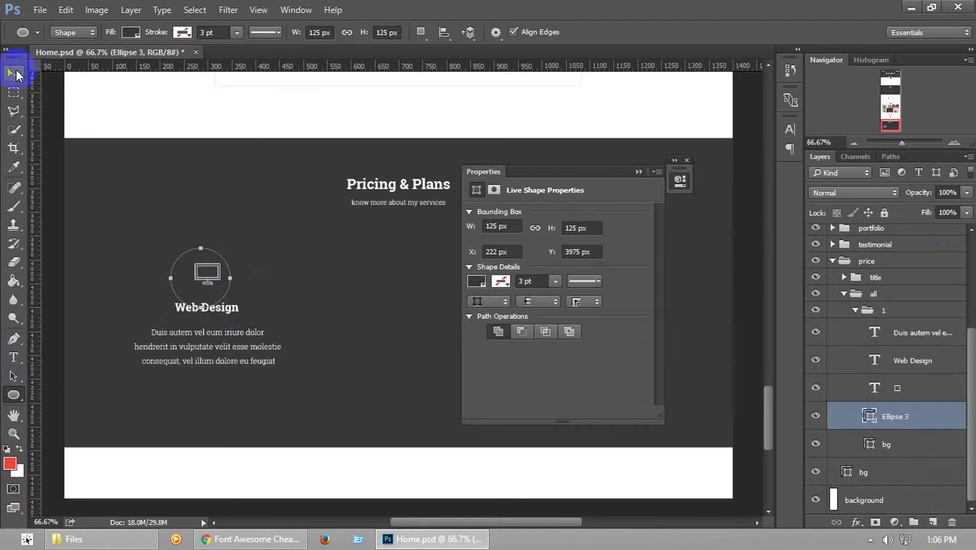
left_click(13, 73)
left_click(621, 180)
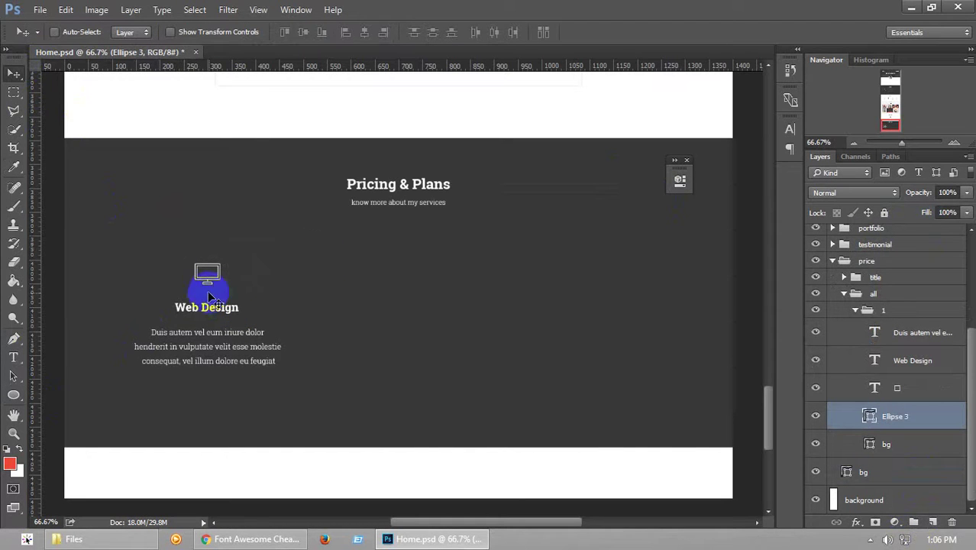
Set the fill color of the circle behind the monitor icon to #434343
double_click(869, 418)
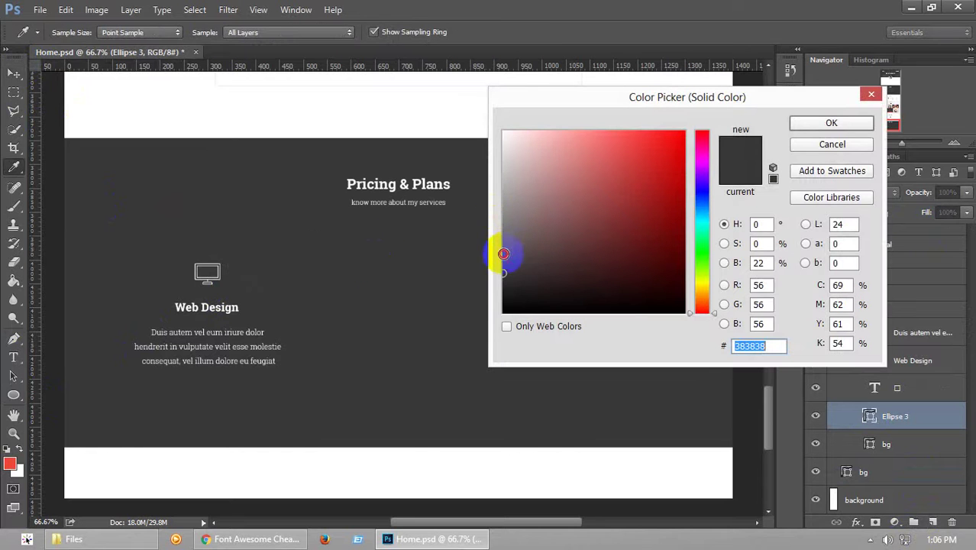
left_click(489, 266)
left_click(475, 278)
left_click(469, 276)
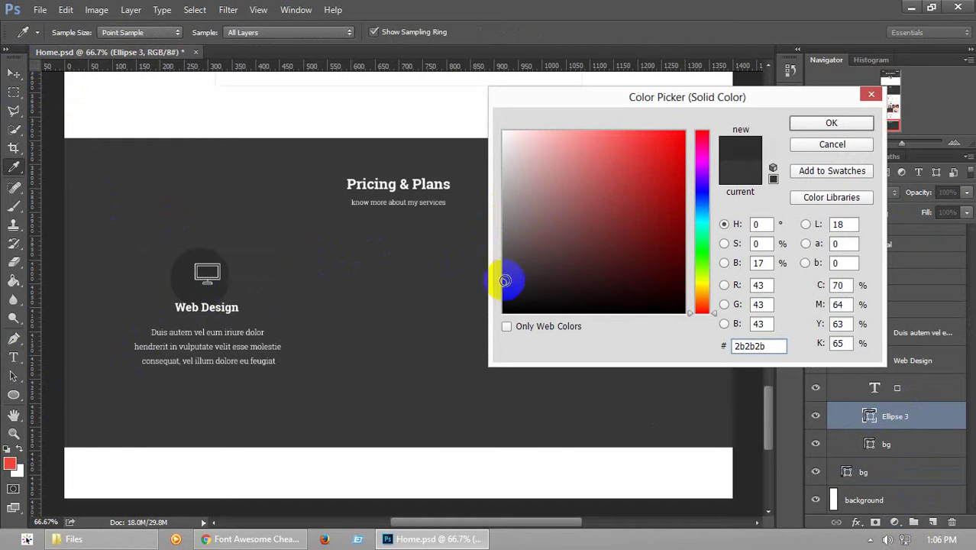
left_click(492, 271)
left_click(497, 261)
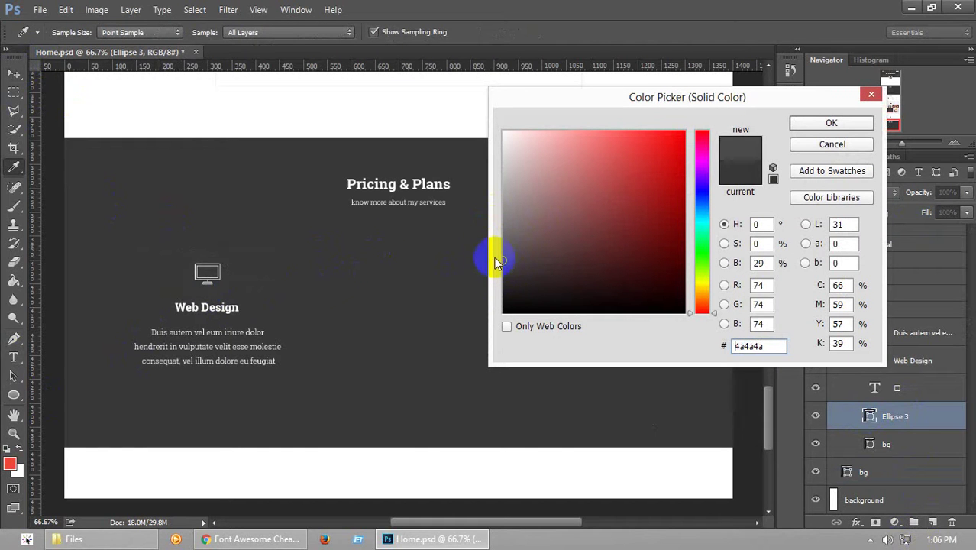
left_click(500, 265)
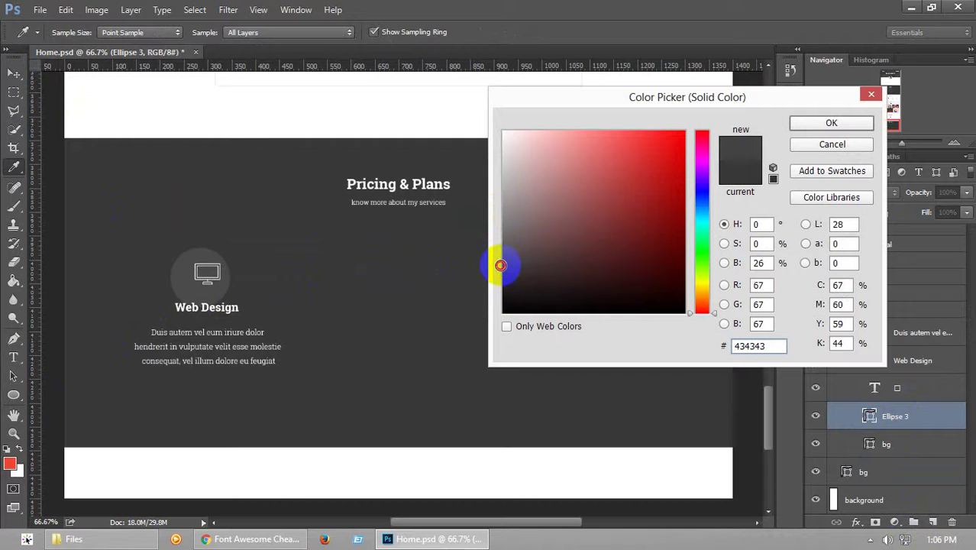
left_click(810, 124)
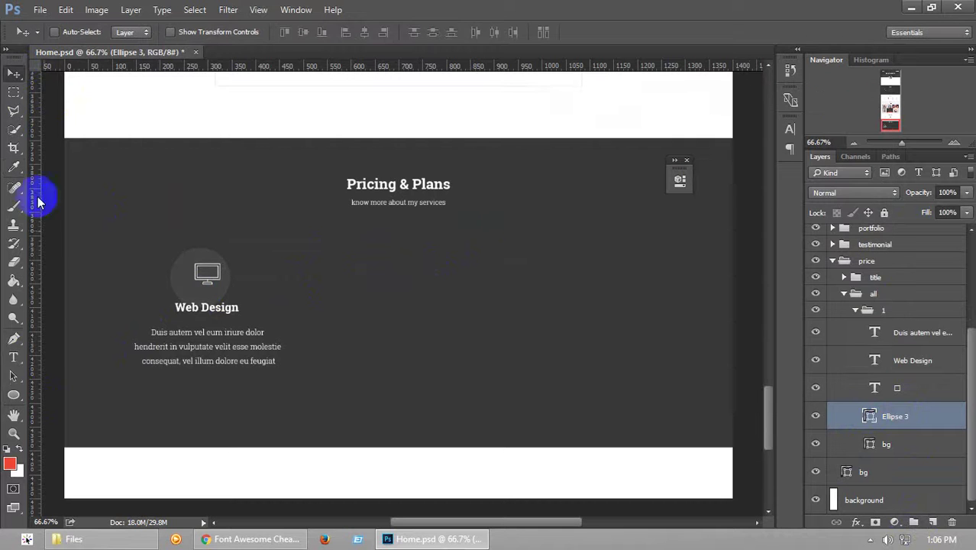
Center the monitor icon on the circle in both directions and group the two layers as price
left_click(915, 388, "shift")
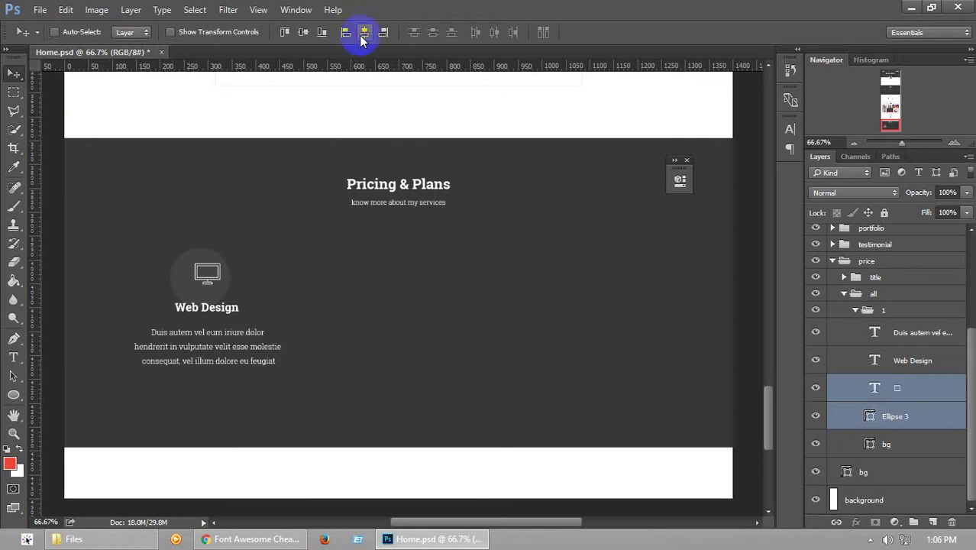
left_click(301, 32)
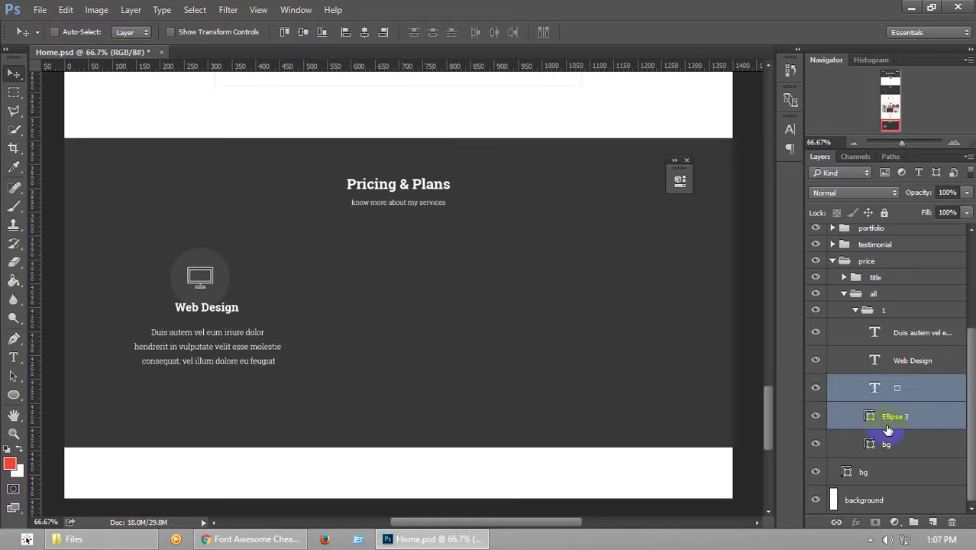
key("ctrl+g")
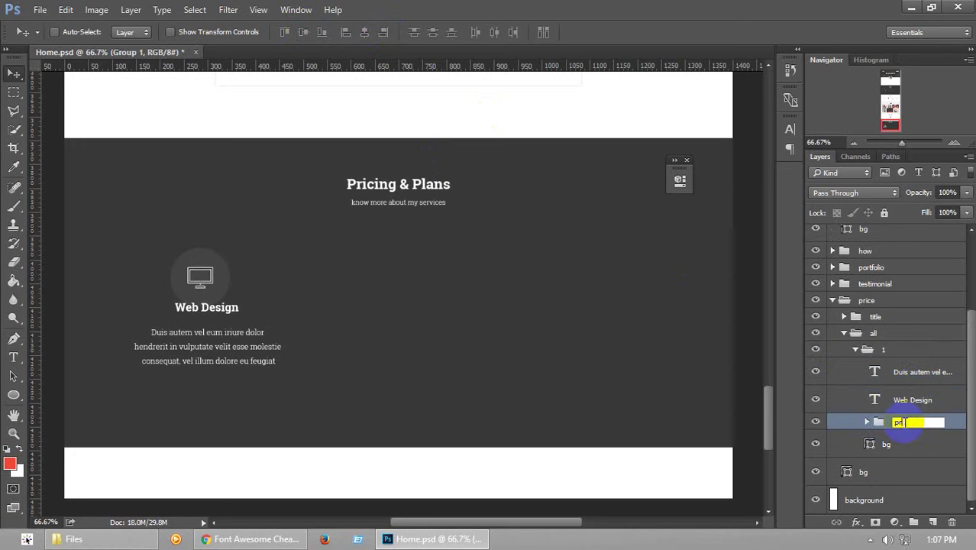
left_click(938, 423)
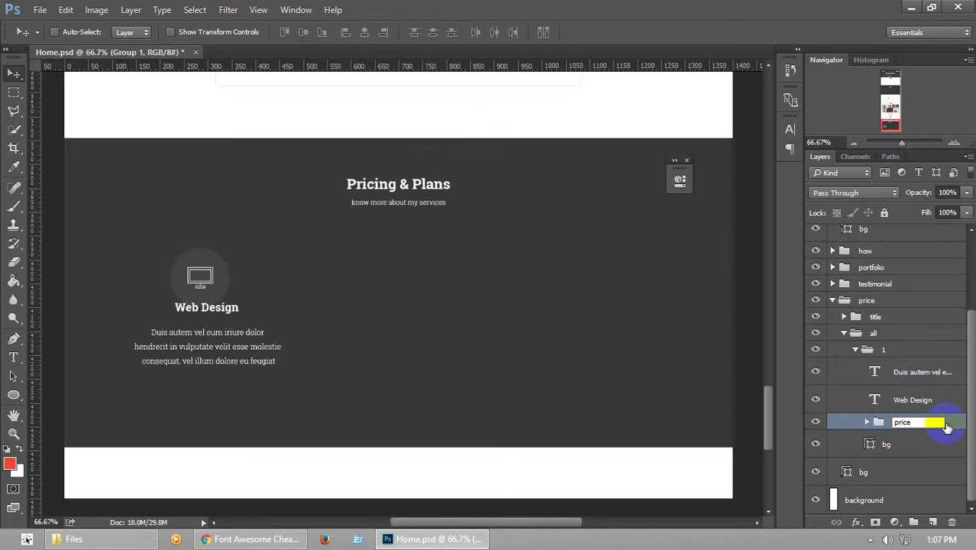
key("Return")
Align the horizontal centers of the icon's price group and the column's bg layer
left_click(925, 447, "shift")
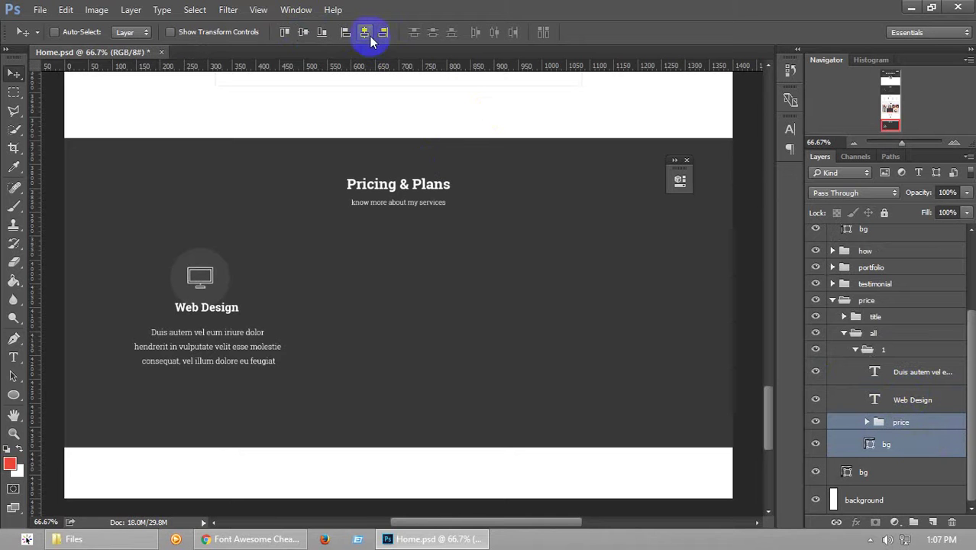
left_click(850, 443)
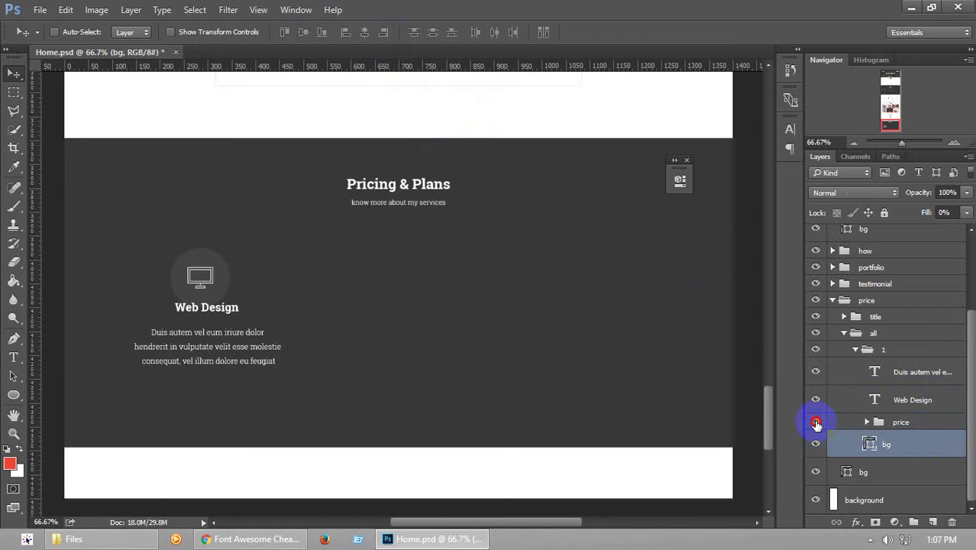
left_click(816, 423)
left_click(816, 422)
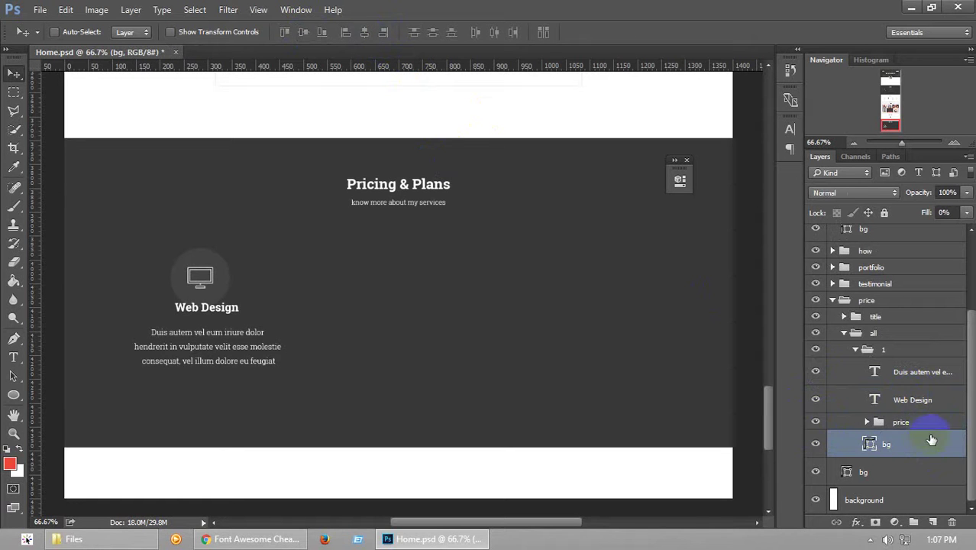
left_click(817, 444)
left_click(815, 444)
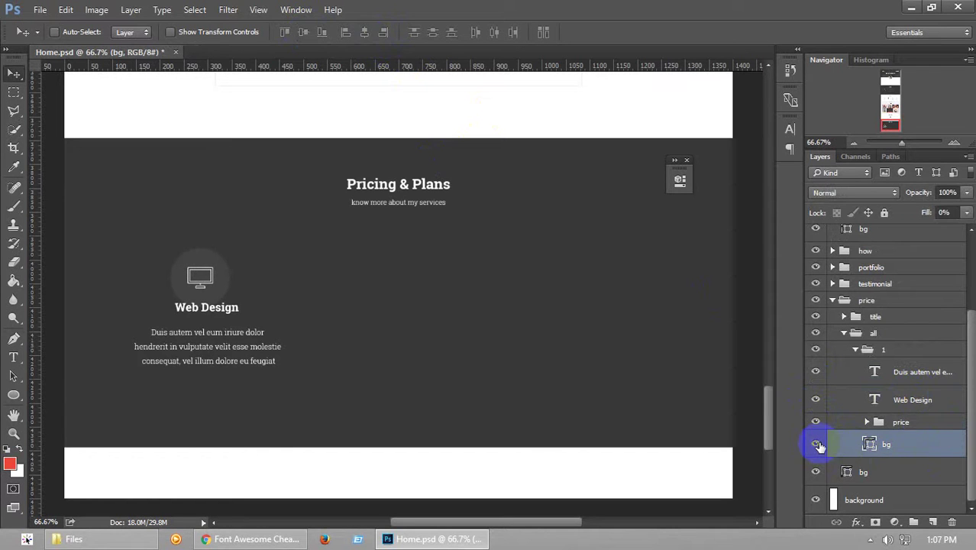
left_click(921, 424, "shift")
left_click(367, 33)
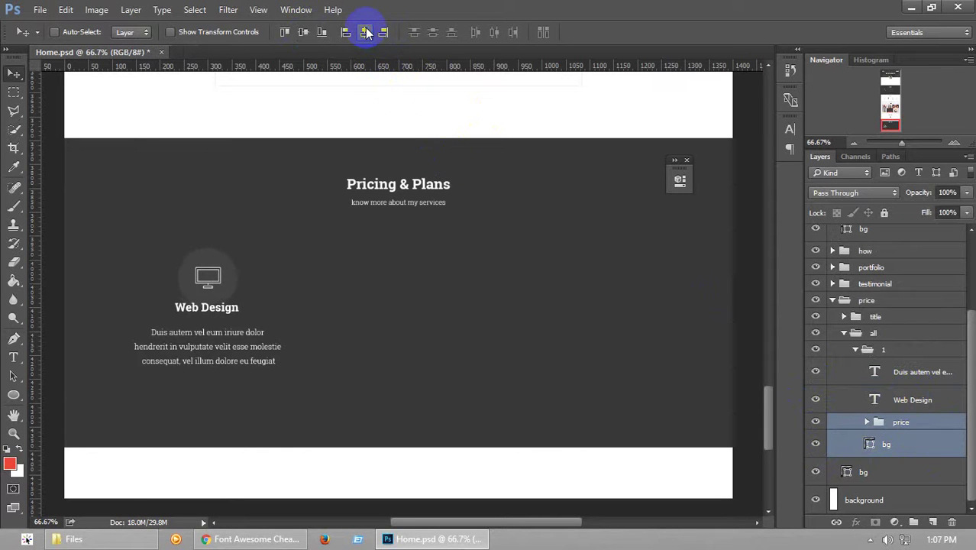
Move the price group with the circle and icon up 30 px, away from the Web Design heading
left_click(949, 427)
key("shift+Up")
key("shift+Up")
key("shift+Up")
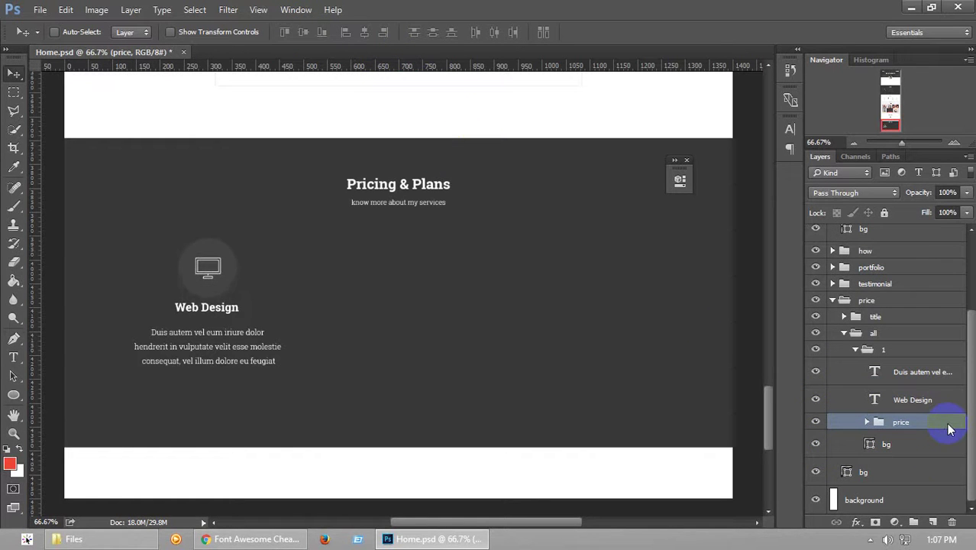
Replace the monitor icon text in the price group with "$220" set in Roboto Slab Bold
left_click(867, 422)
double_click(888, 445)
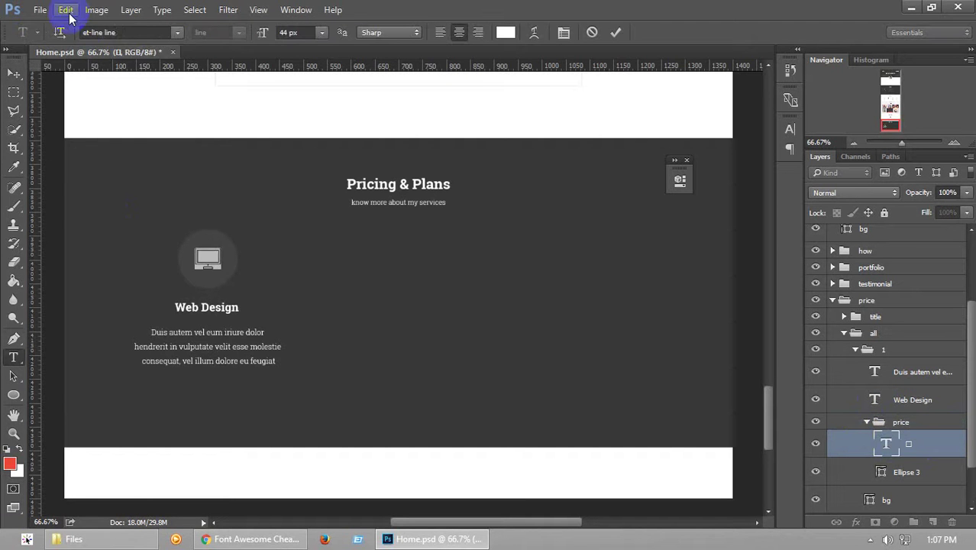
left_click(126, 32)
type("robo")
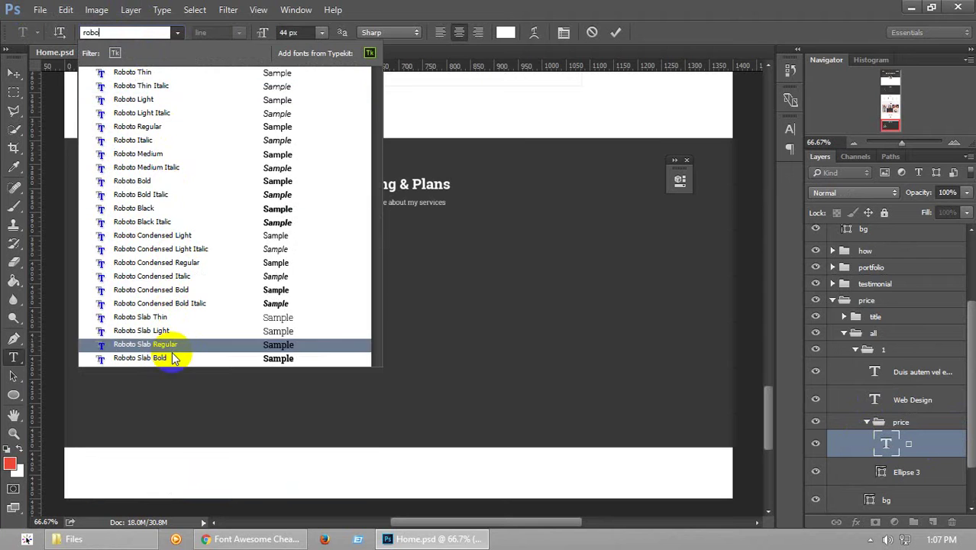
key("Escape")
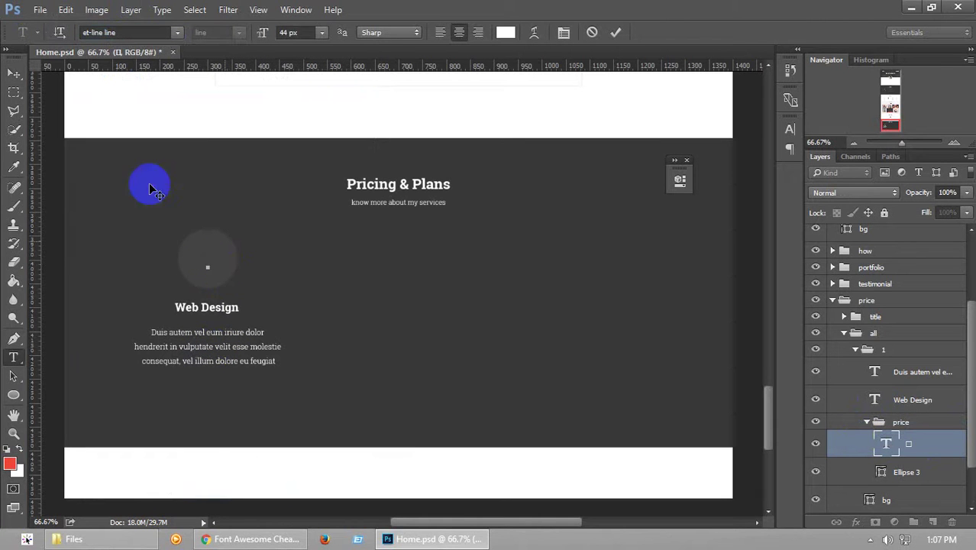
left_click(141, 32)
type("robo")
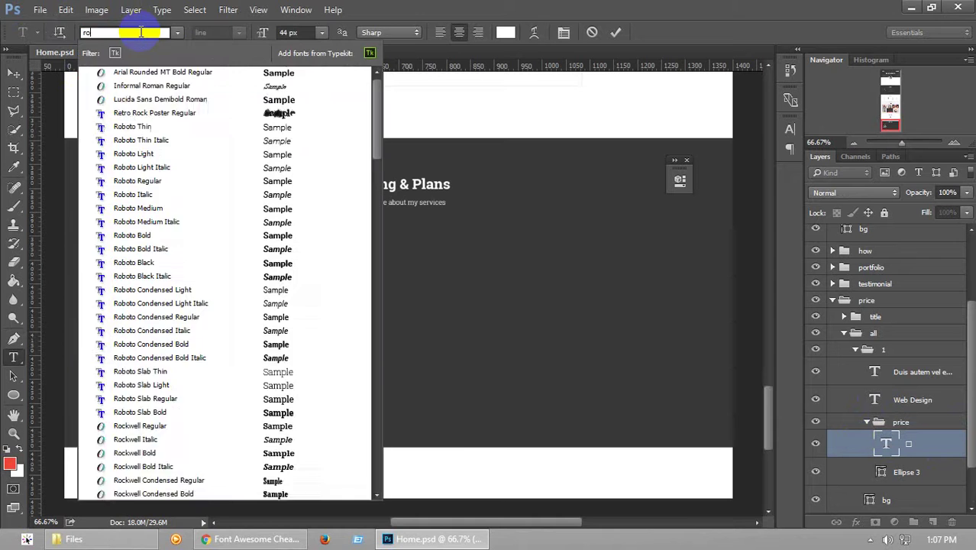
left_click(142, 360)
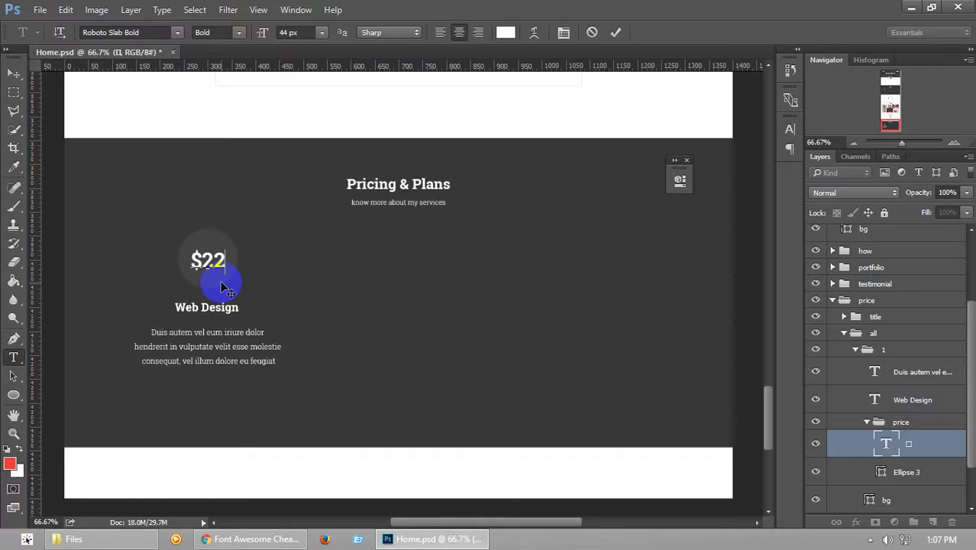
type("$220")
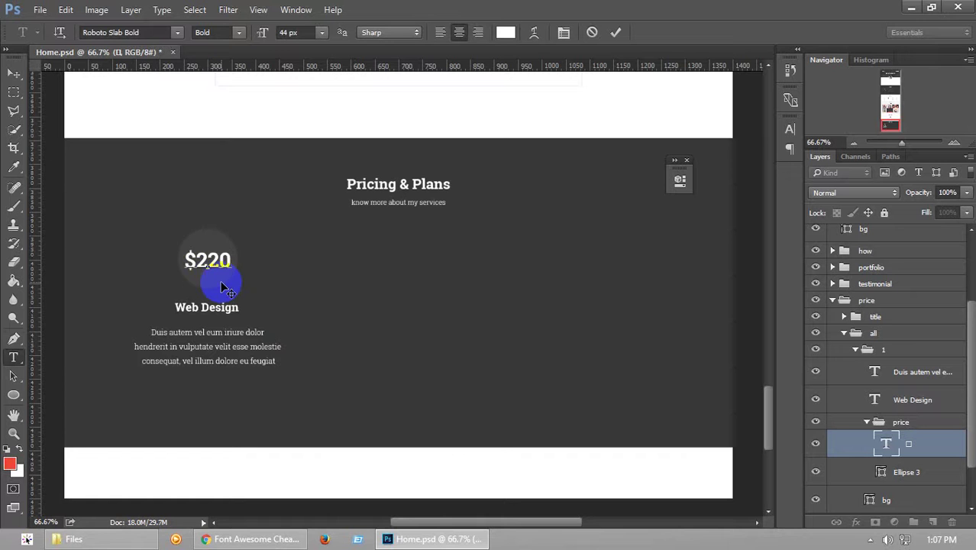
Set the font size of the "$220" text to 36 px
left_click(301, 38)
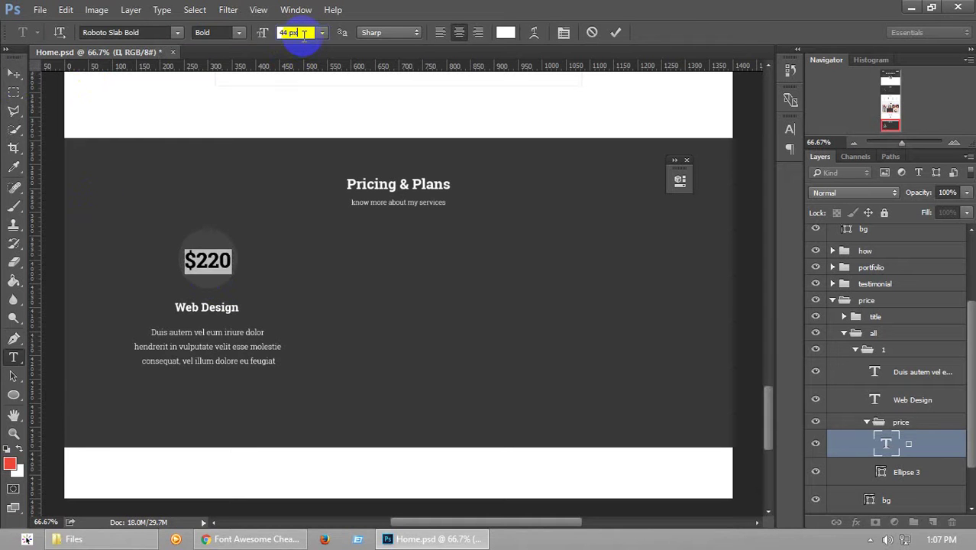
key("Down")
key("Down")
key("Down")
key("Down")
key("Down")
key("Down")
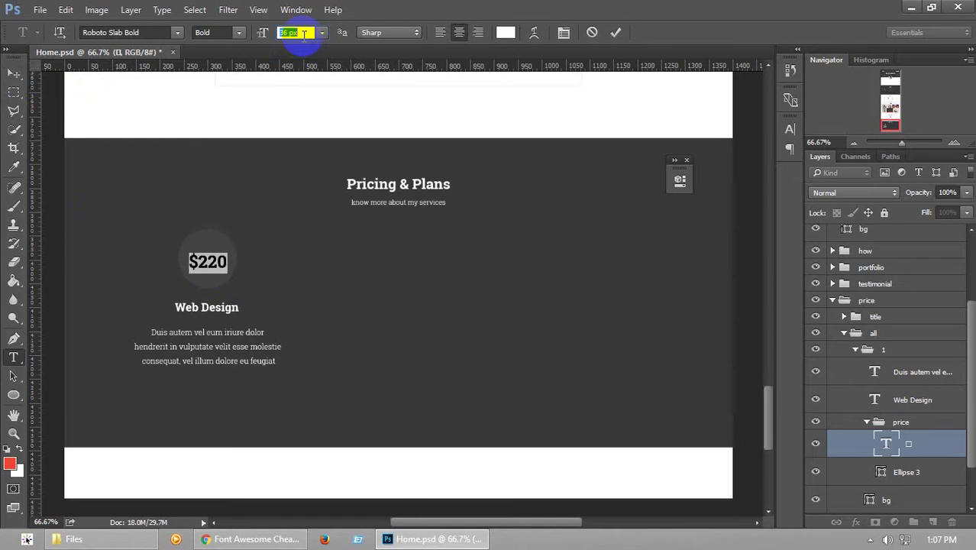
left_click(14, 75)
Move the "$220" text up slightly and center it vertically with the Ellipse 3 circle
key("Up")
key("Up")
key("Up")
key("Up")
key("Up")
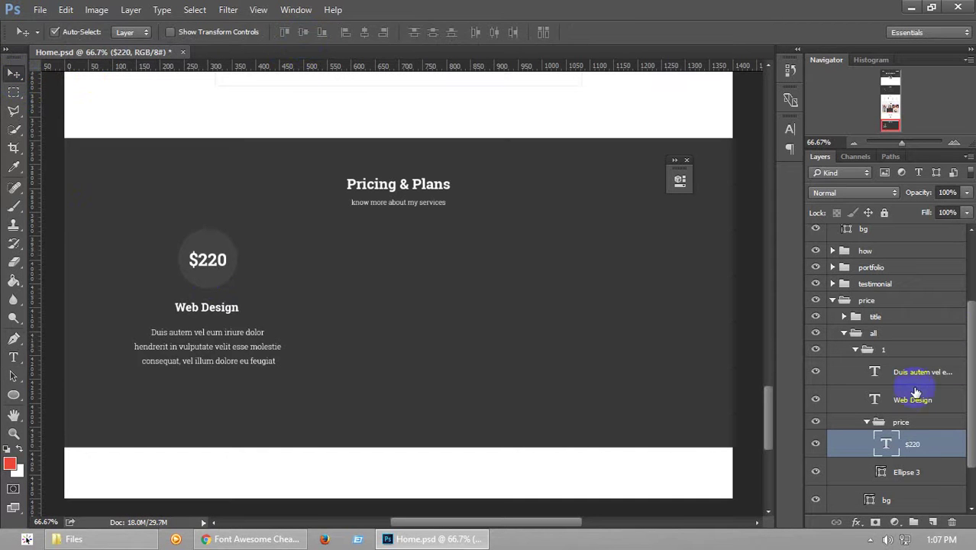
left_click(924, 474, "shift")
left_click(303, 31)
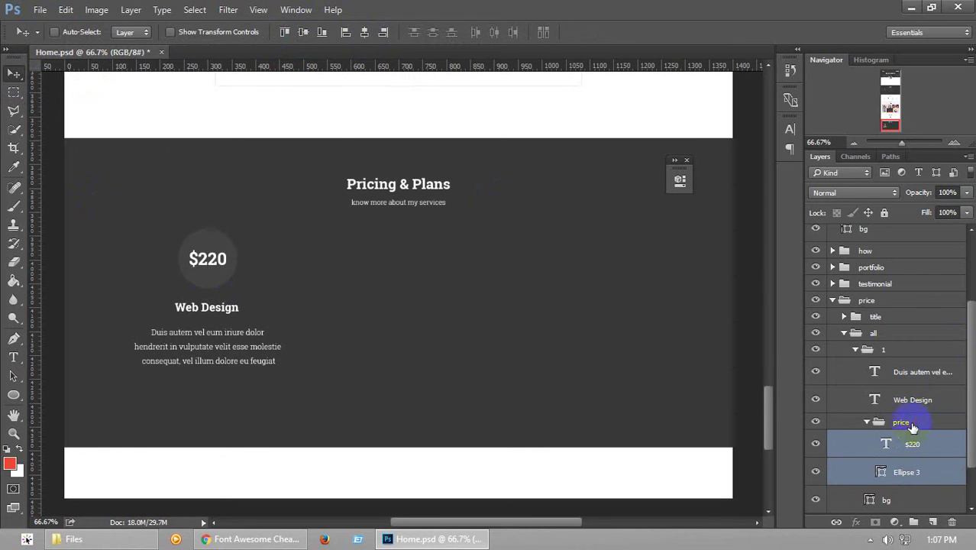
Change the "Web Design" heading to "Basic" and save the document
left_click(867, 421)
double_click(875, 400)
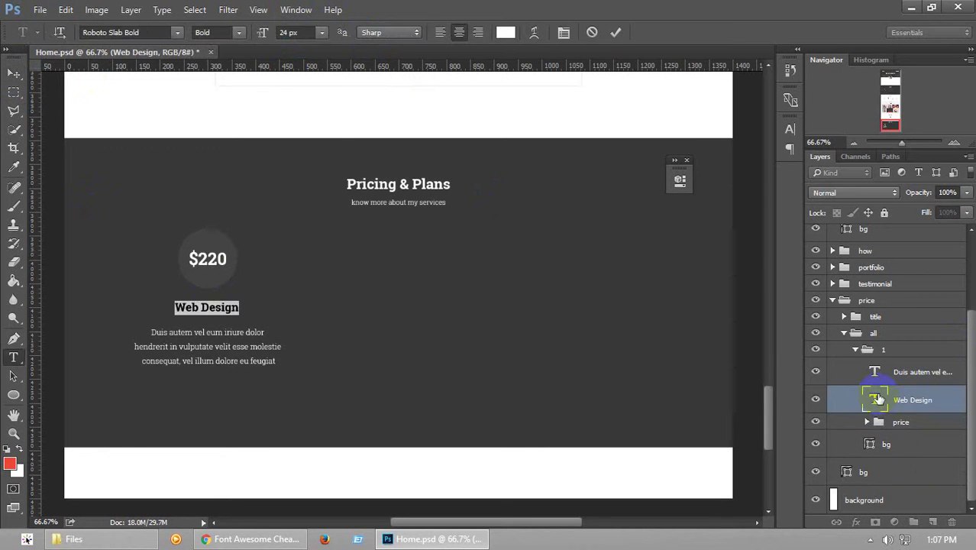
type("Ba")
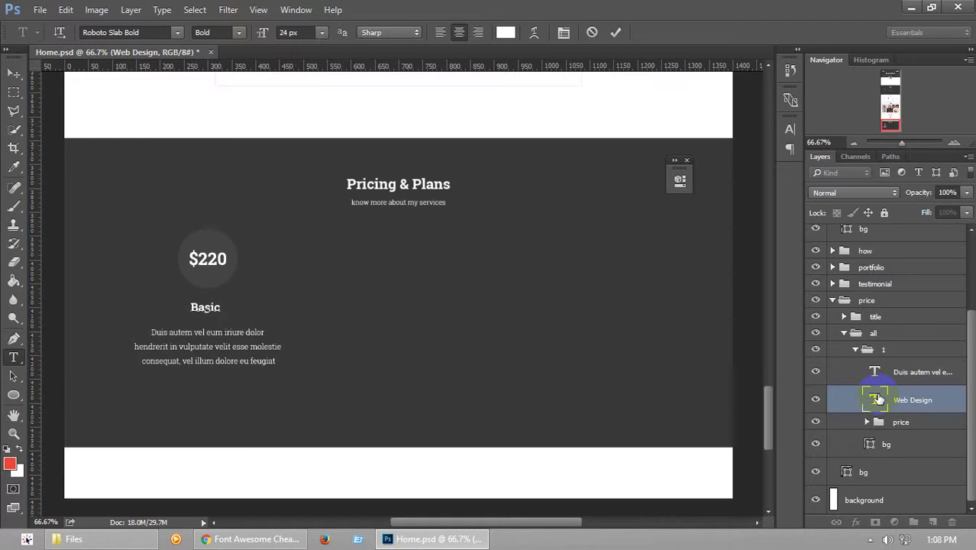
type("sic")
left_click(14, 73)
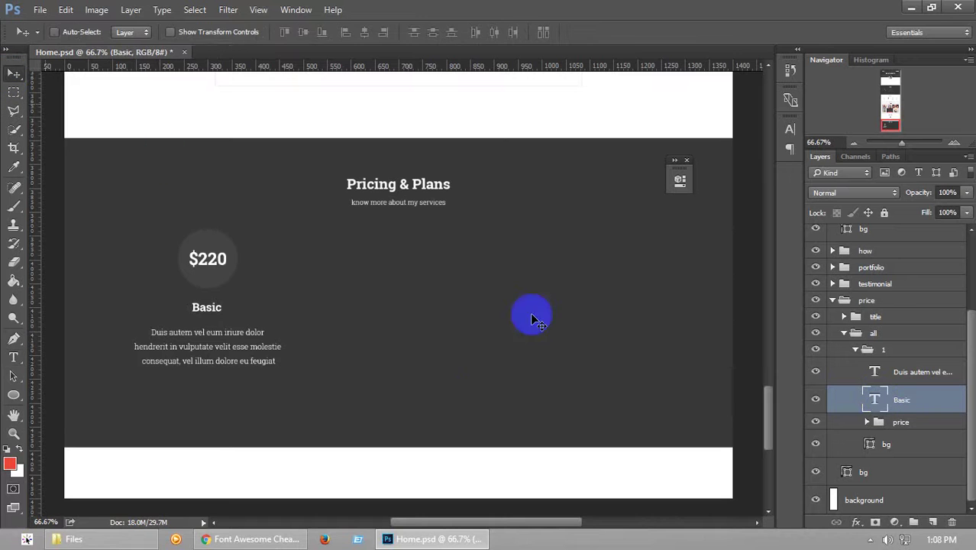
key("ctrl+s")
Replace the paragraph under Basic with four lines: "3 Page Website", "1 Free Domain", "! GB Hopsting" and "24/7 Customer Support"
double_click(874, 372)
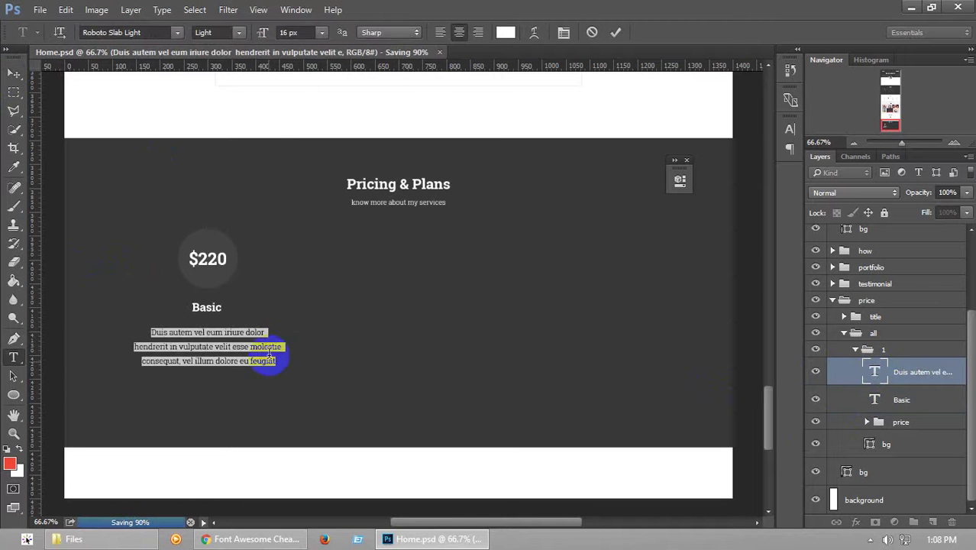
key("BackSpace")
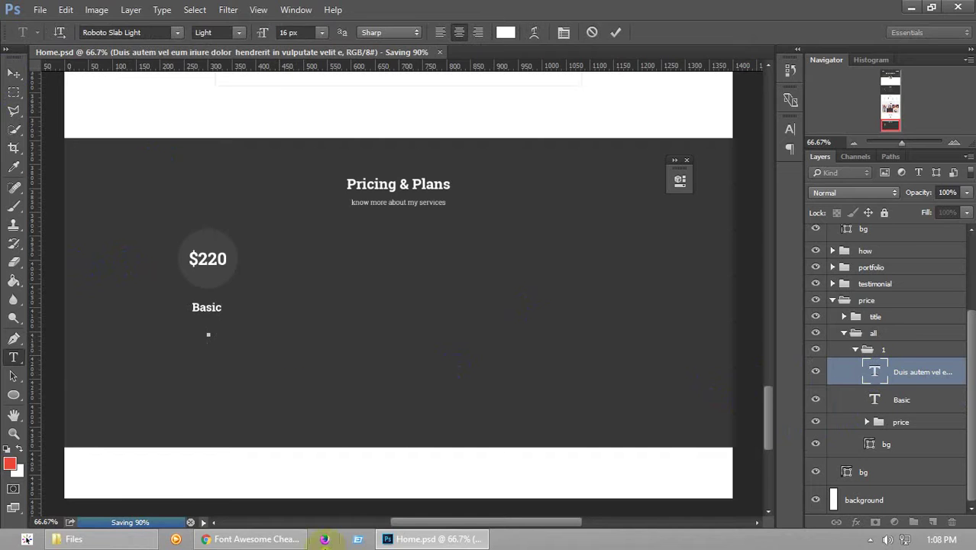
left_click(252, 538)
left_click(256, 539)
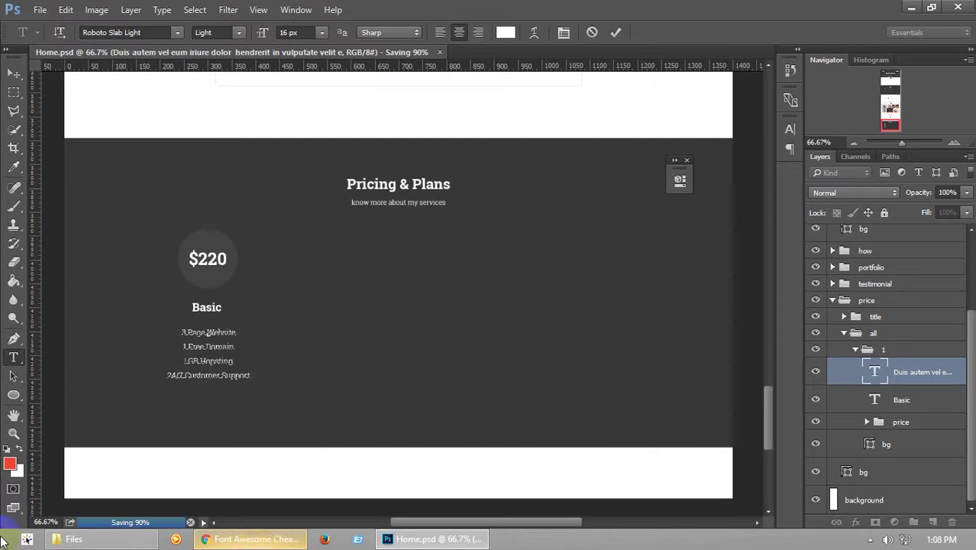
left_click(14, 73)
left_click(184, 120)
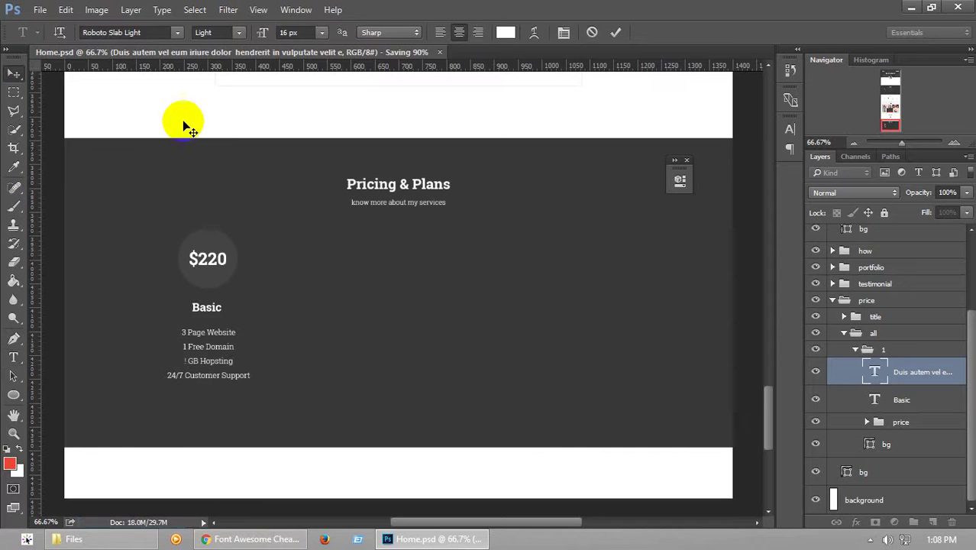
Save the document and correct the feature list's third line to "1 GB Hopsting"
left_click(954, 145)
mouse_move(892, 125)
left_mouse_down()
mouse_move(889, 113)
mouse_move(886, 126)
left_mouse_up()
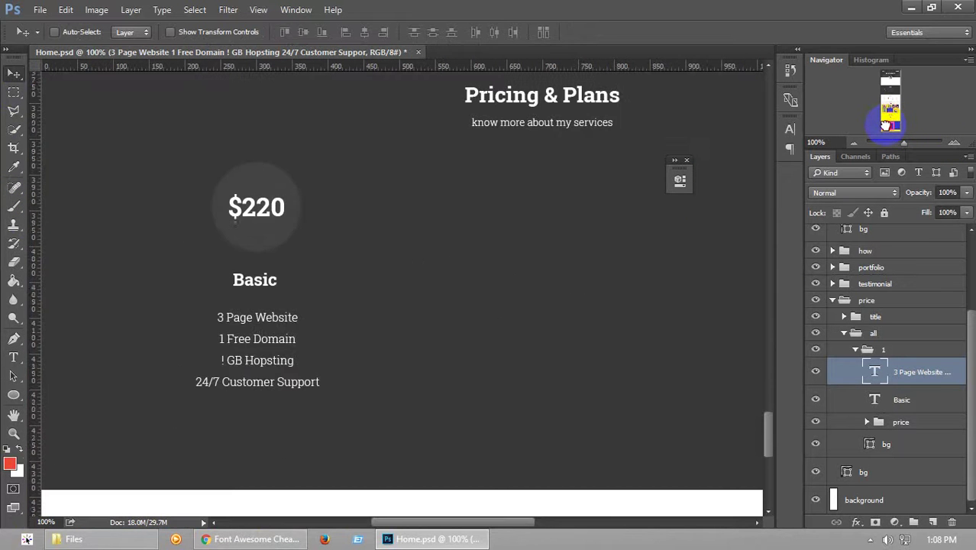
key("ctrl+s")
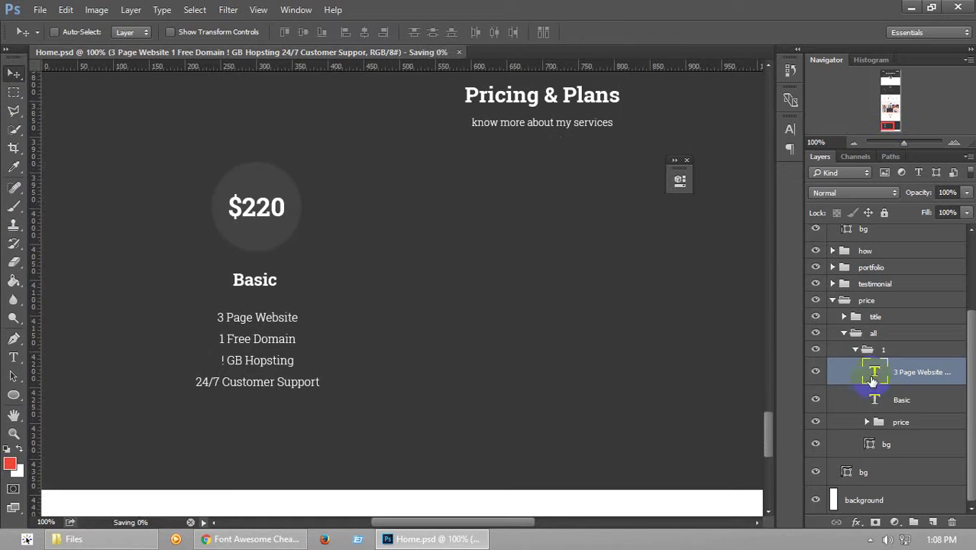
double_click(873, 380)
left_click(218, 366)
left_click(242, 368)
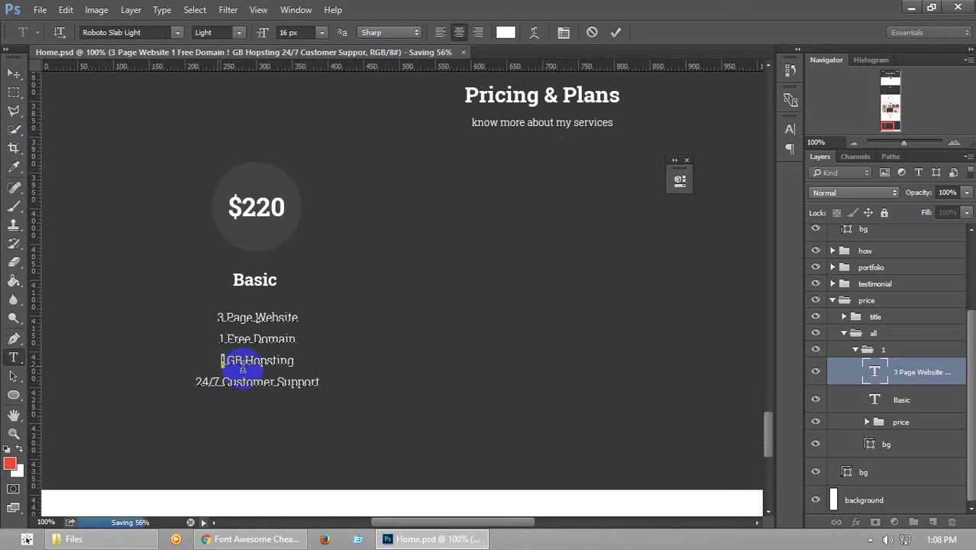
type("1")
left_click(13, 72)
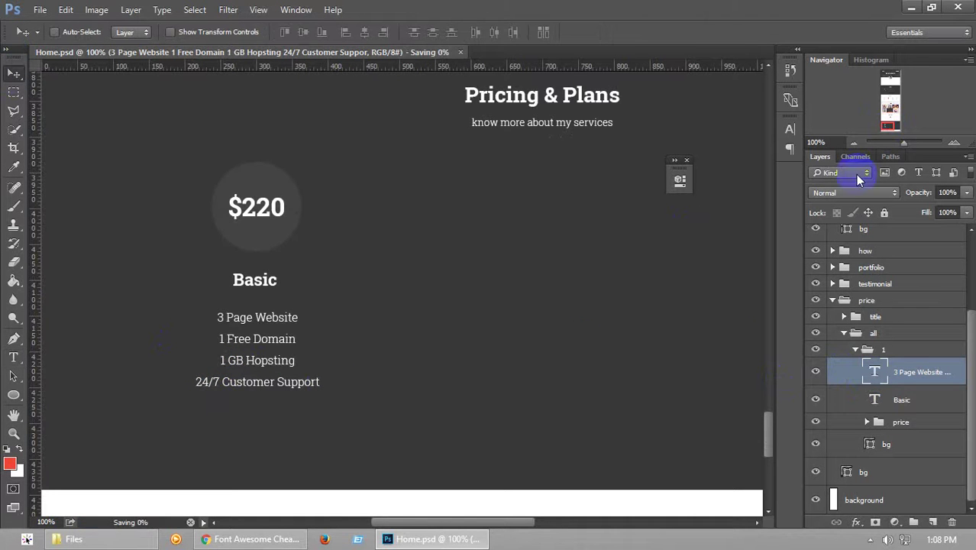
Close the small floating panel covering the Pricing & Plans section
left_click(886, 129)
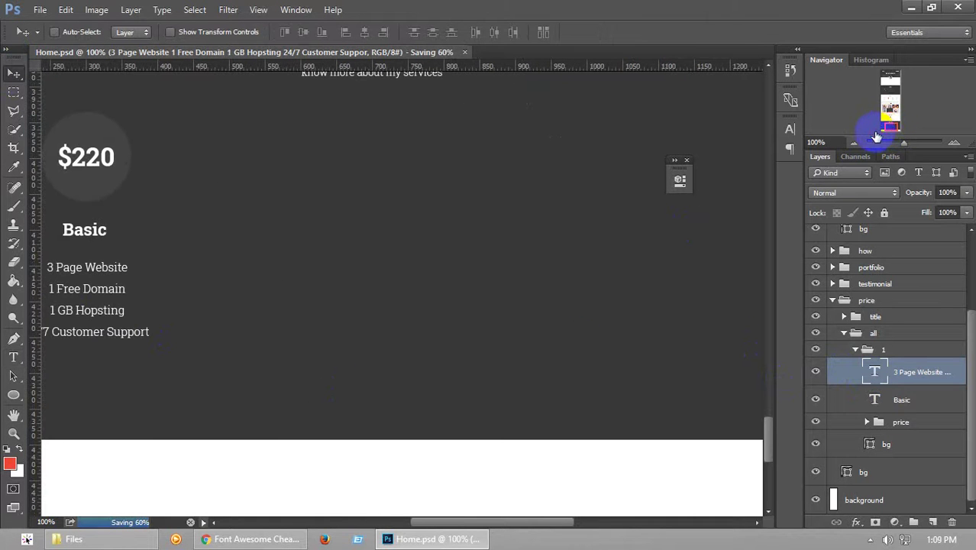
left_click_drag(877, 136, 873, 131)
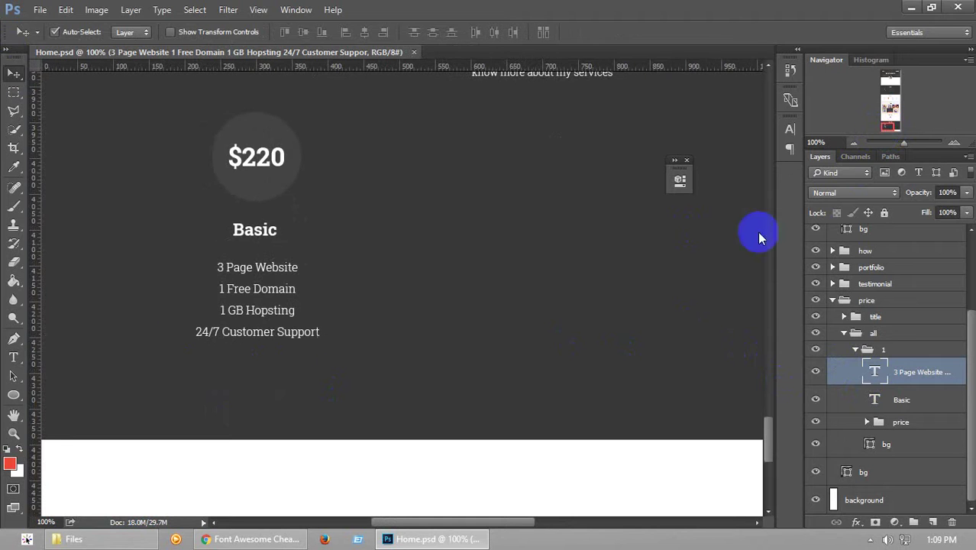
left_click(686, 160)
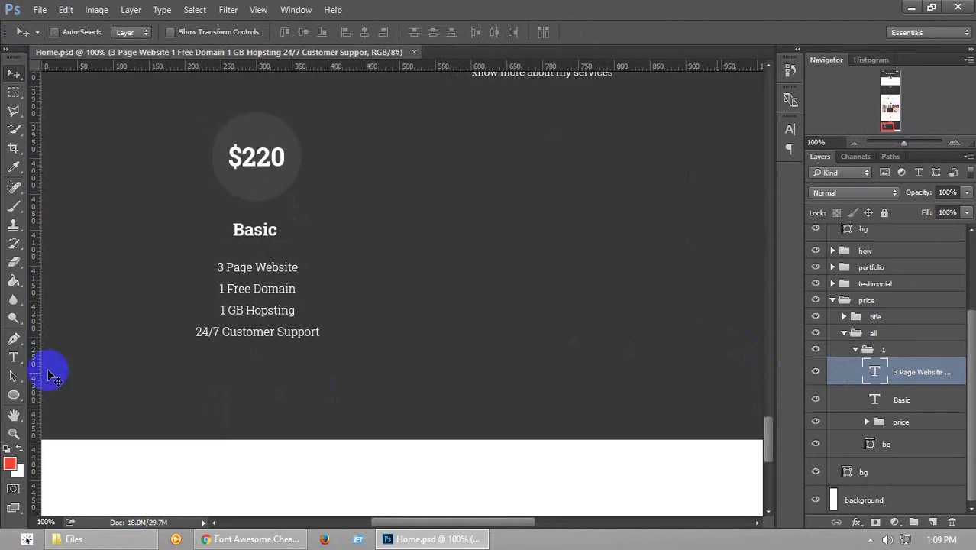
Add a new text line "Order Now" below "24/7 Customer Support" in the Basic column
left_click_drag(13, 395, 73, 413)
left_click_drag(767, 450, 73, 388)
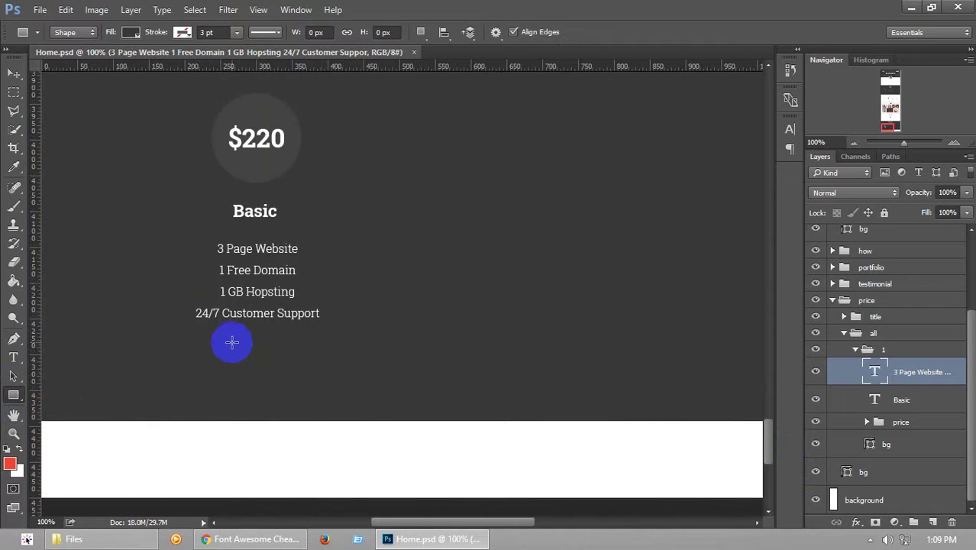
left_click(13, 357)
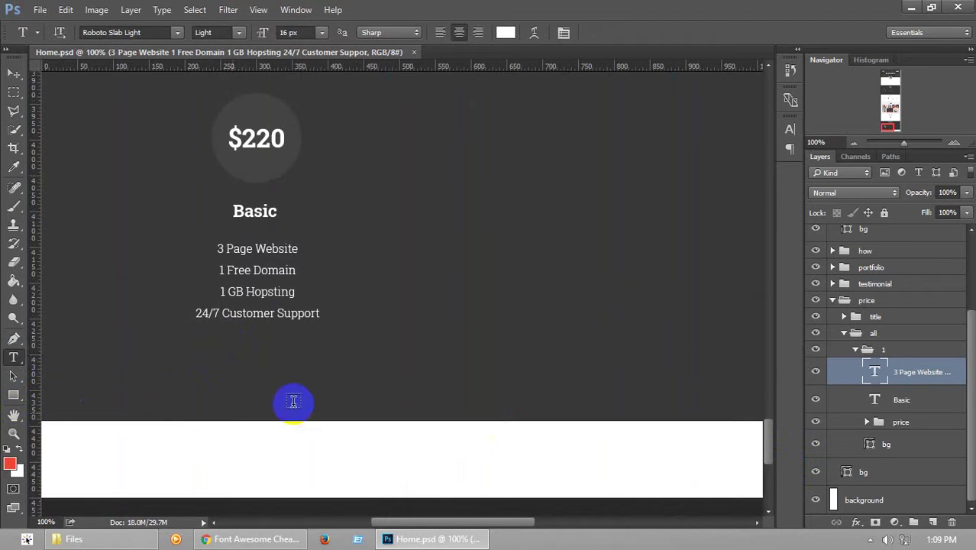
left_click(251, 343)
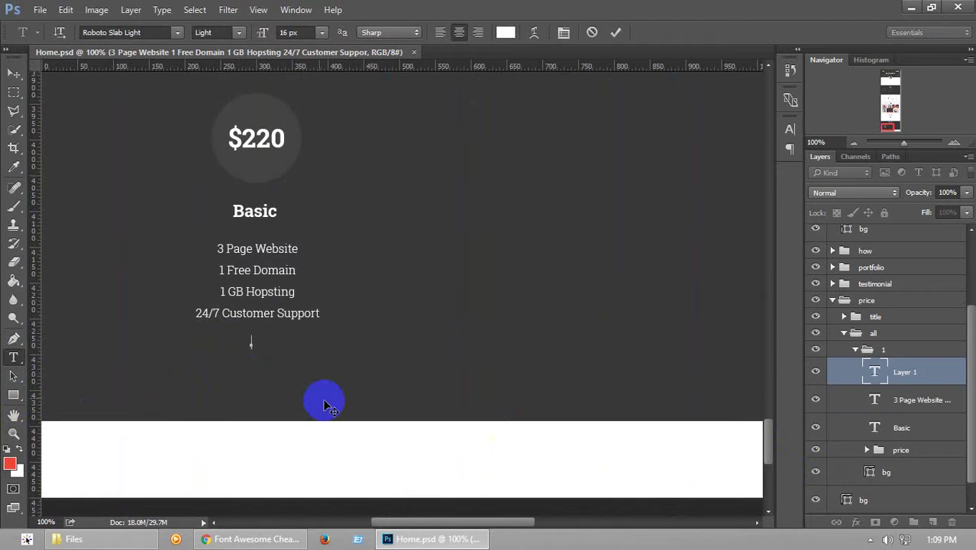
type("Order Now")
Set the "Order Now" text to Roboto Slab Bold and color it #ed4836
left_click_drag(281, 342, 222, 343)
left_click(229, 32)
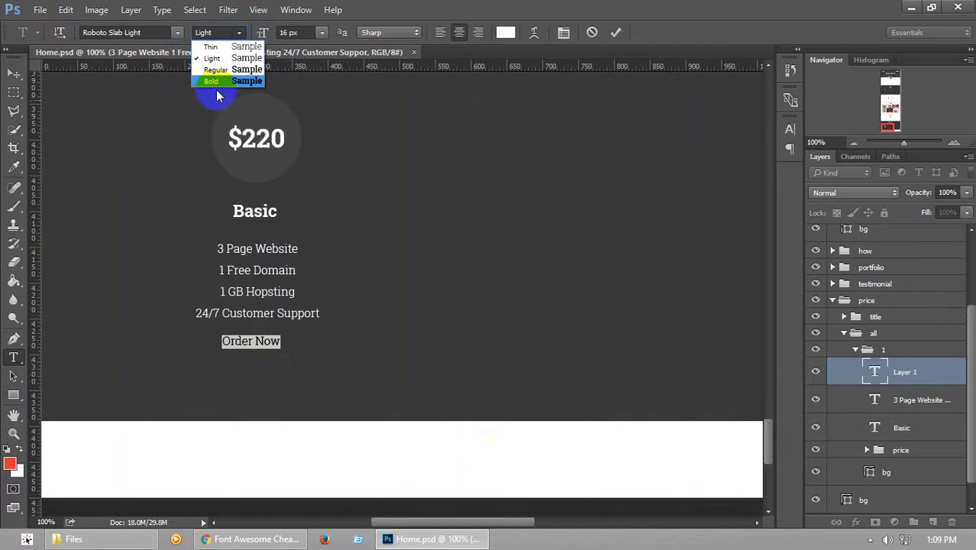
left_click(217, 86)
left_click(10, 458)
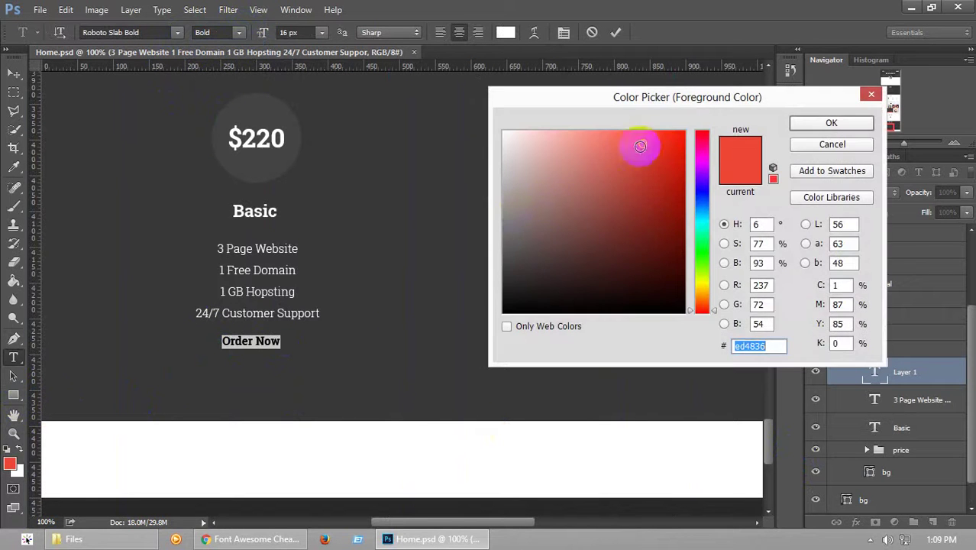
left_click(811, 127)
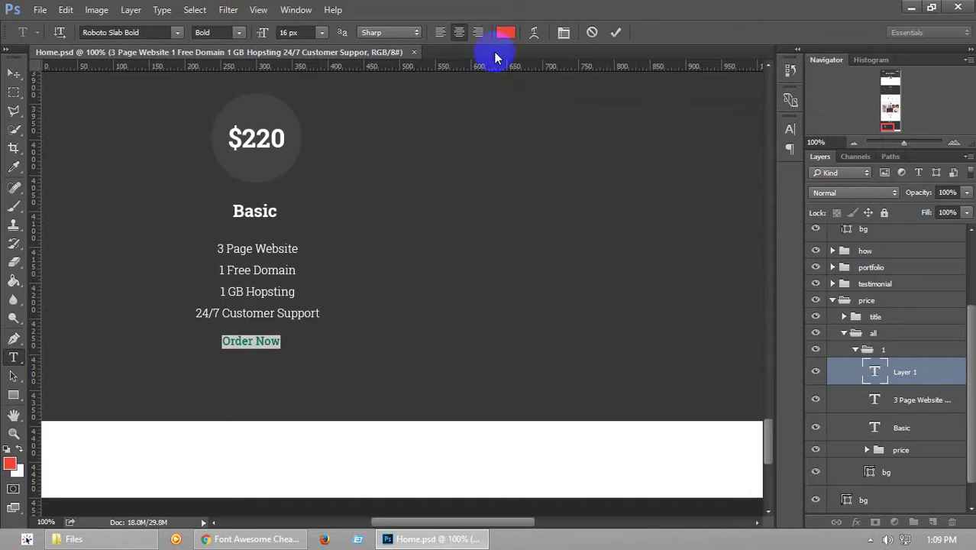
left_click(13, 74)
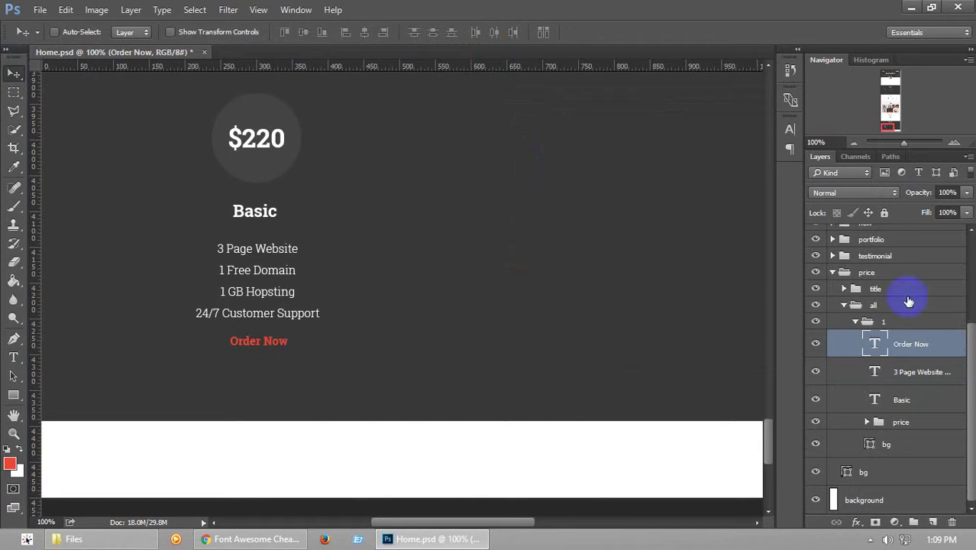
Center the "Order Now" text horizontally on the column's bg layer and move it slightly down from the feature list
left_click(872, 443, "ctrl")
left_click(367, 34)
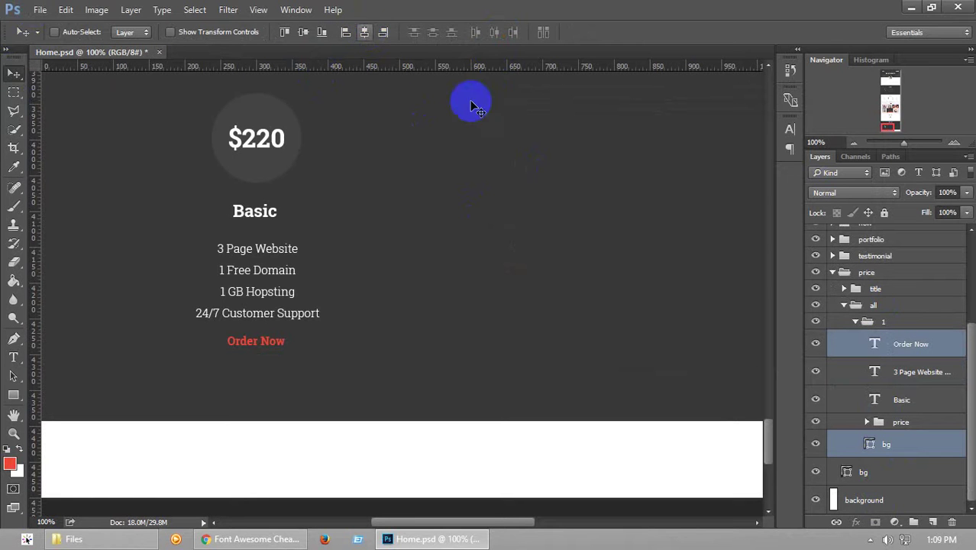
left_click(912, 345)
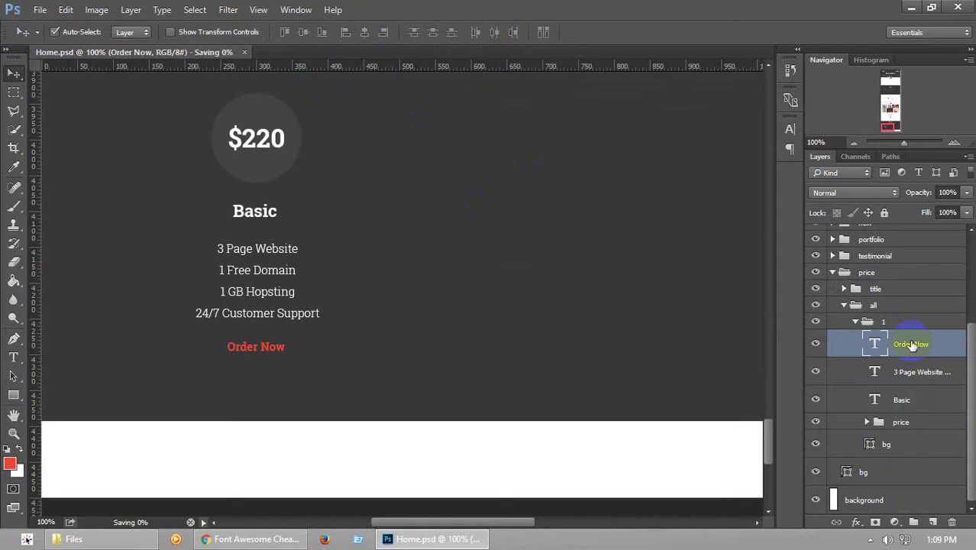
left_click(855, 322)
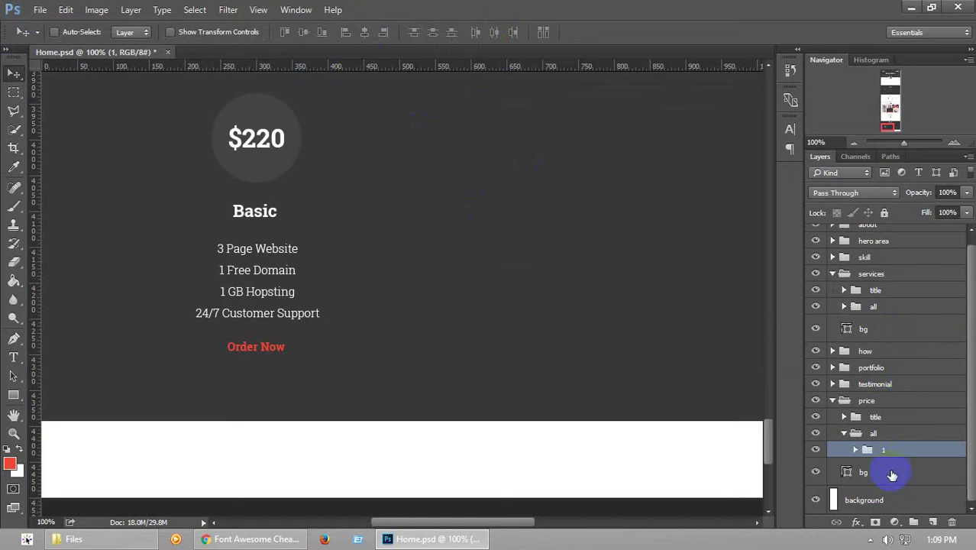
left_click(882, 468)
key("ctrl+t")
key("Escape")
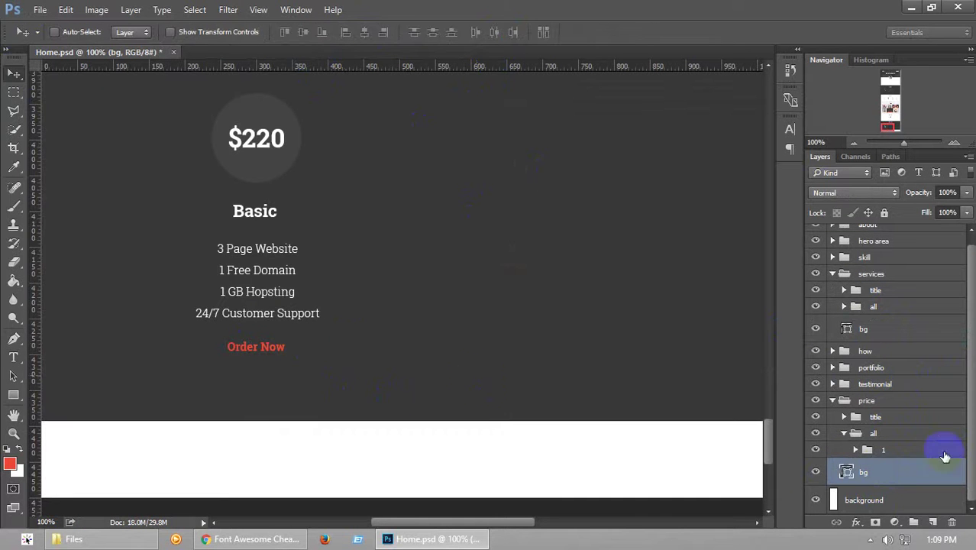
Stretch the bg shape in group 1 upward and downward to 132.92% height so it encloses the whole Basic column
left_click(855, 449)
scroll(916, 482, "down", 3)
left_click(920, 490)
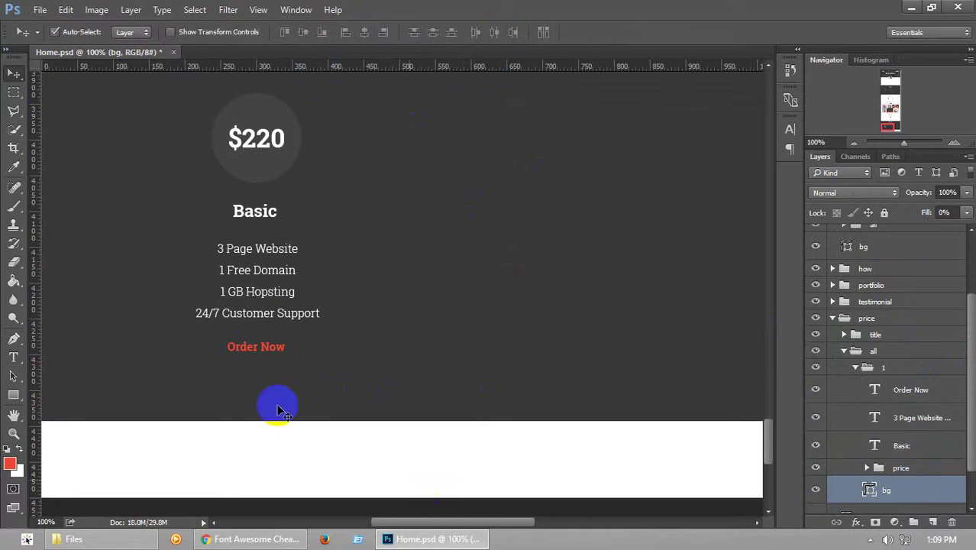
key("ctrl+t")
left_click_drag(261, 339, 265, 376)
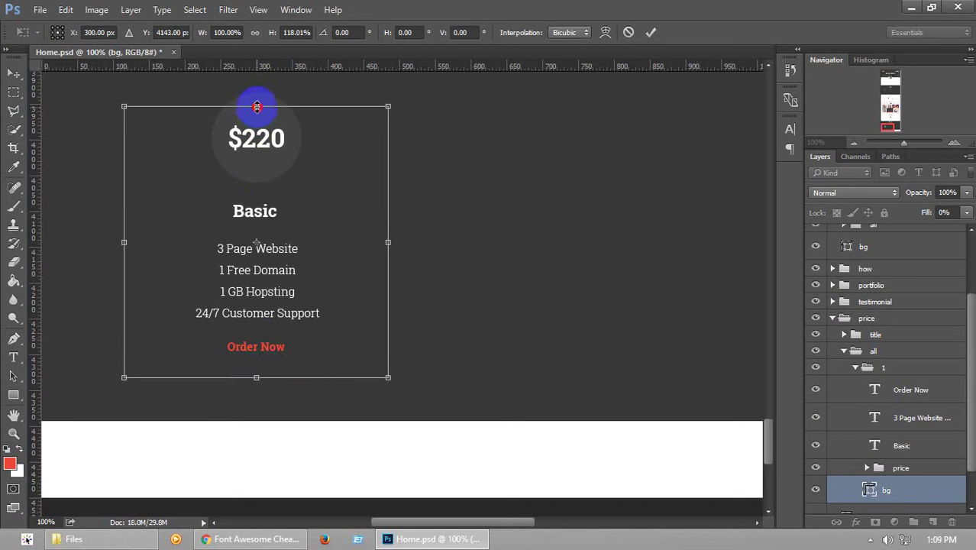
mouse_move(256, 106)
left_mouse_down()
mouse_move(266, 71)
mouse_move(259, 96)
left_mouse_up()
scroll(321, 141, "up", 1)
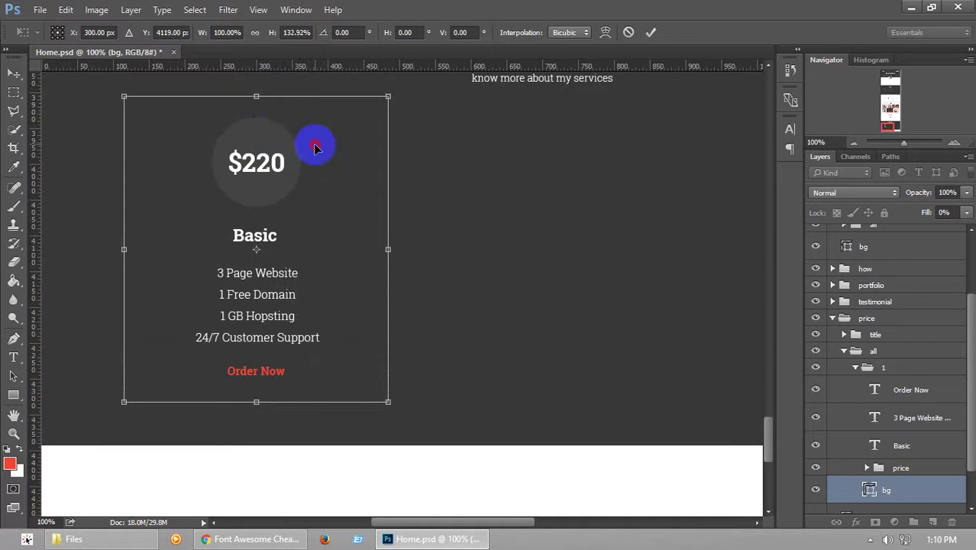
key("Return")
Check the text layers in group 1, collapse the group and save the document
left_click(899, 446)
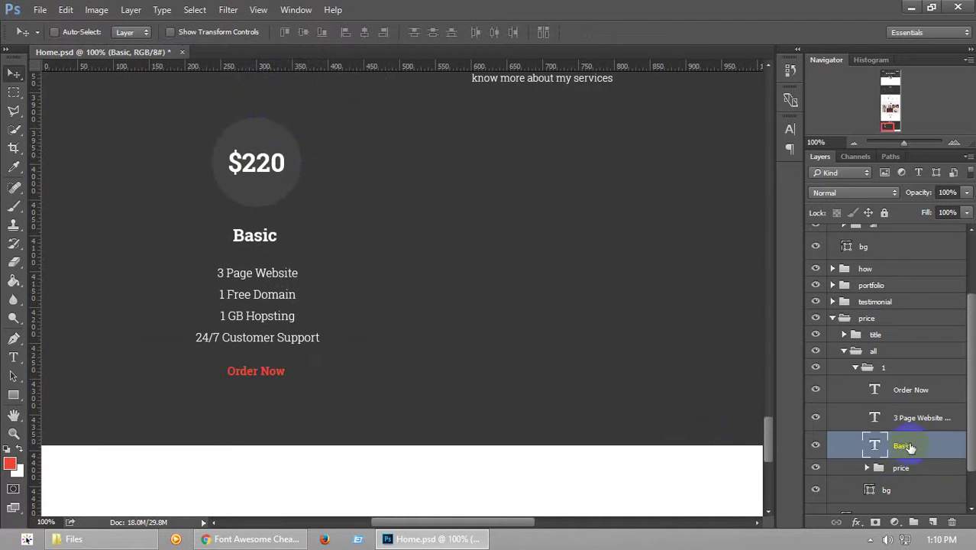
left_click(921, 417)
left_click(905, 390)
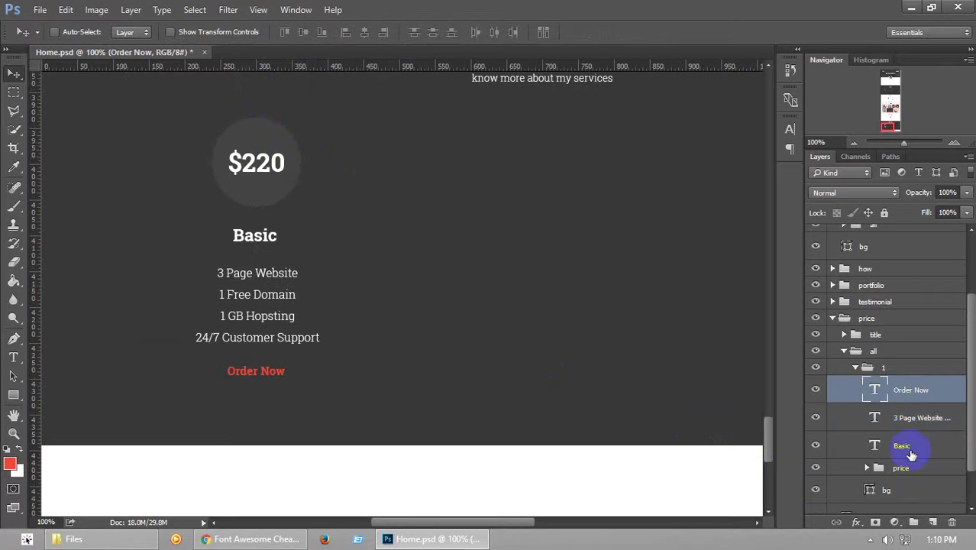
left_click(862, 371)
key("ctrl+s")
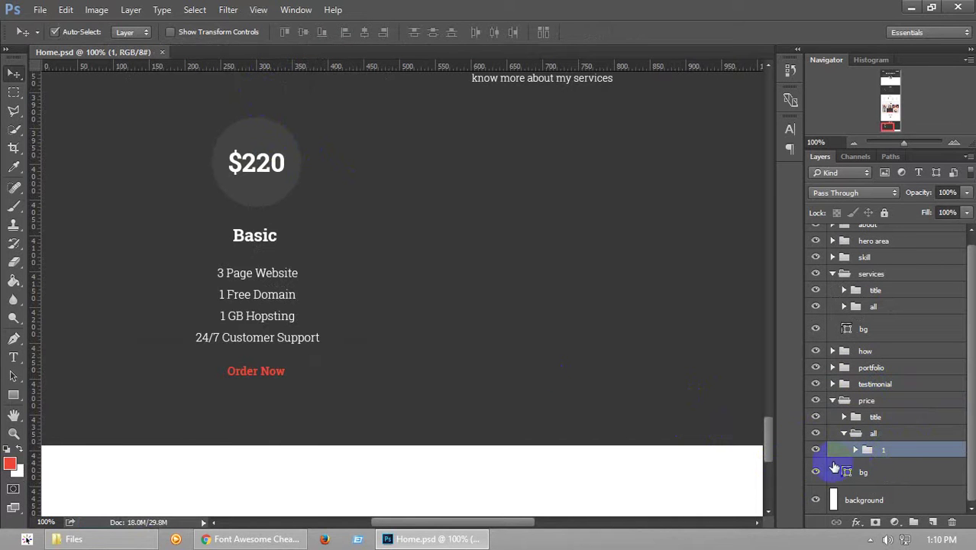
Show the guides, duplicate group 1, place the copy beside the Basic column about 300 px away, and rename it 2
key("ctrl+semicolon")
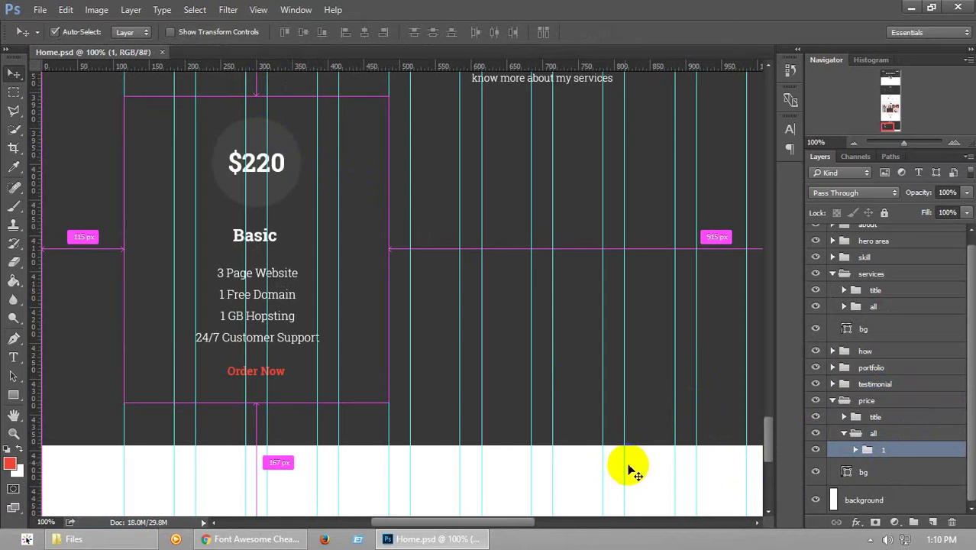
key("ctrl+j")
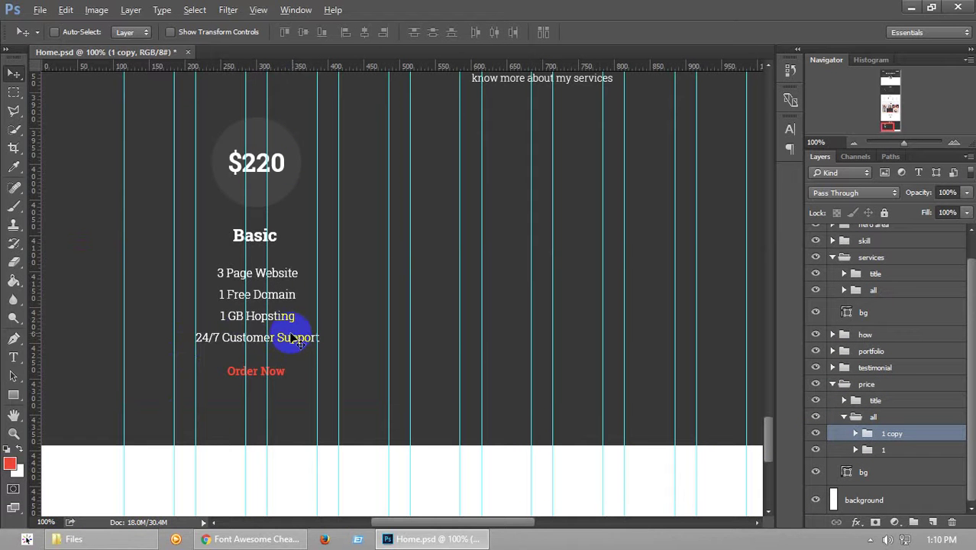
left_click_drag(287, 317, 497, 340)
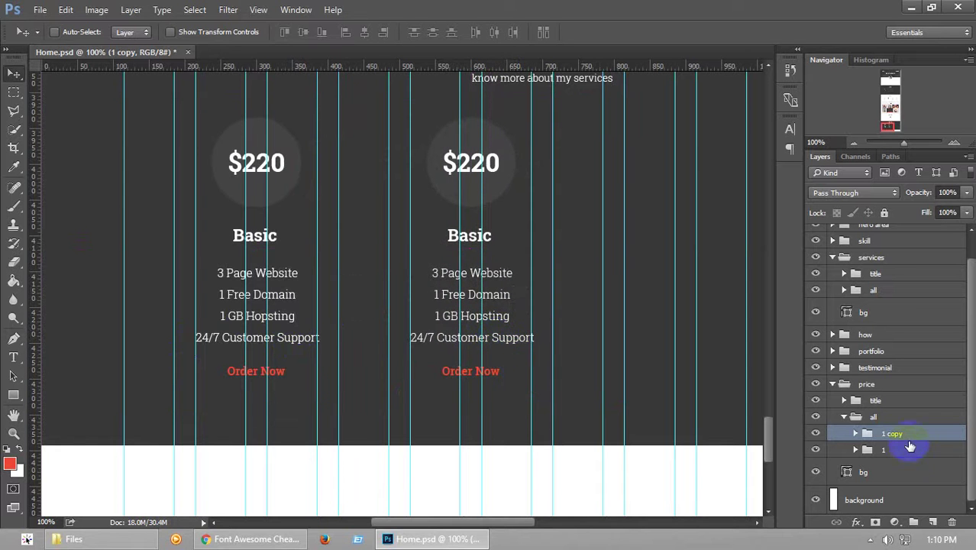
double_click(891, 434)
type("2")
key("Return")
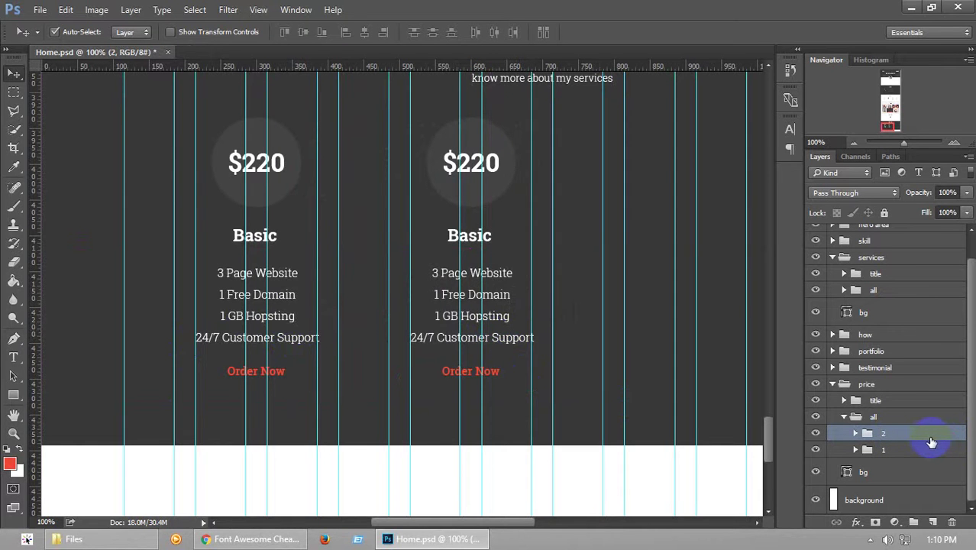
Duplicate group 2 and place the copy along the guides as the rightmost pricing column
key("ctrl+semicolon")
key("ctrl+semicolon")
left_click_drag(464, 284, 501, 312)
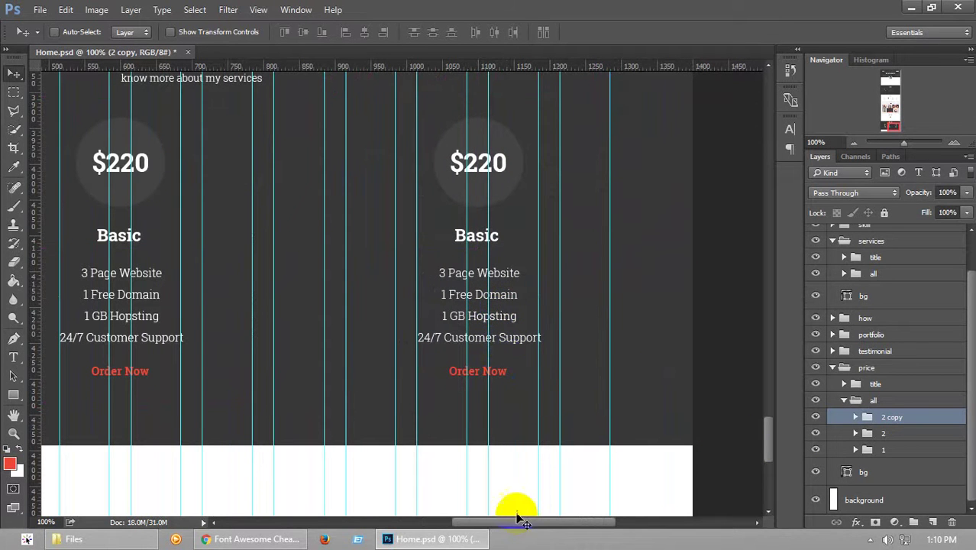
left_click_drag(504, 527, 466, 525)
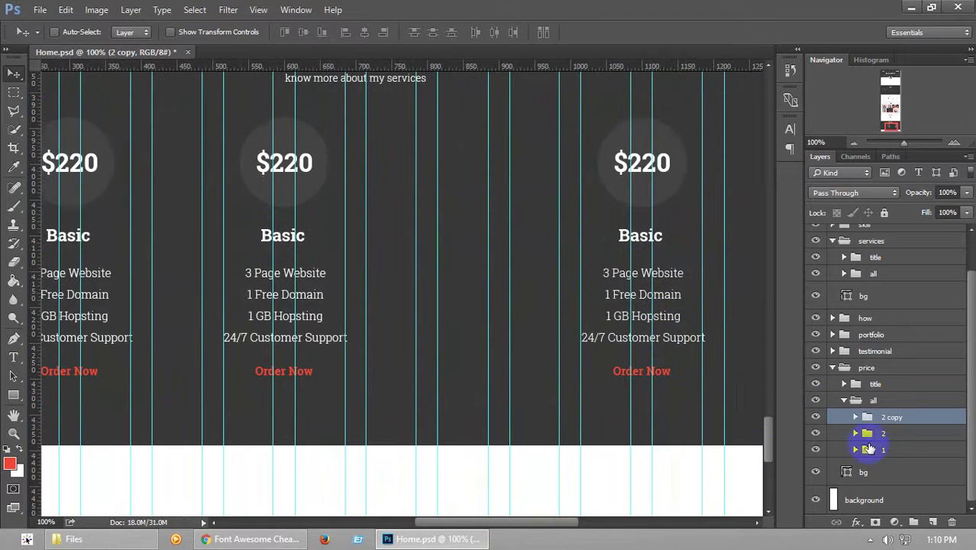
Move group 2 midway between the outer pricing columns, aligned to the guides, and hide the guides
left_click(871, 433)
mouse_move(336, 336)
left_mouse_down()
mouse_move(357, 321)
mouse_move(366, 336)
mouse_move(388, 336)
left_mouse_up()
left_click(534, 393)
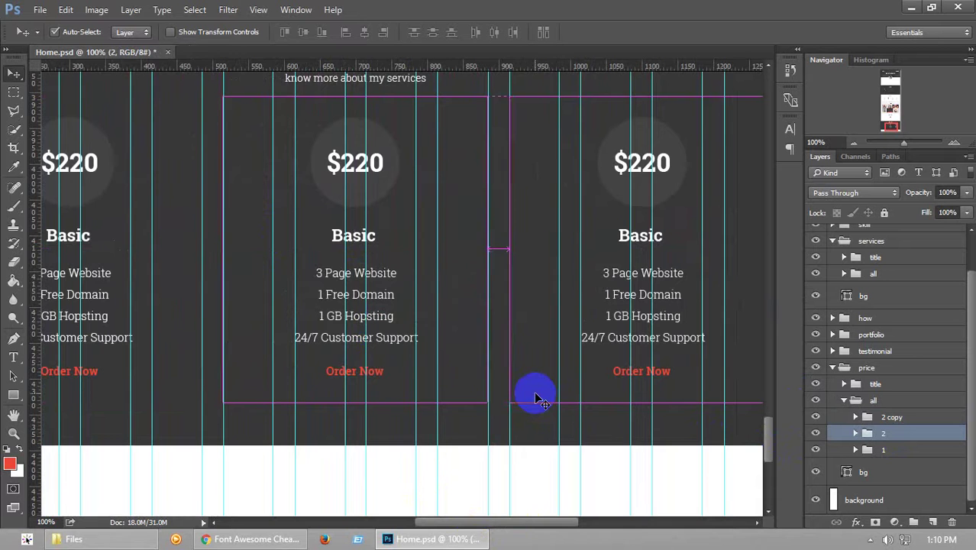
key("ctrl+semicolon")
Rename the "2 copy" group as 3
left_click_drag(769, 446, 772, 434)
double_click(890, 417)
type("3")
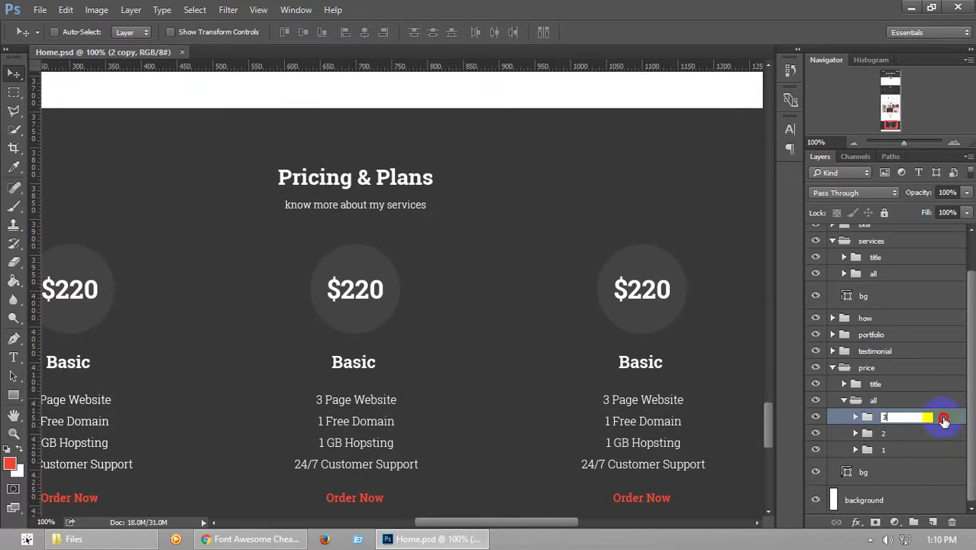
key("Return")
Change the price text in group 2's circle to $599 and collapse its price group
left_click(871, 433)
left_click(855, 433)
scroll(877, 492, "down", 2)
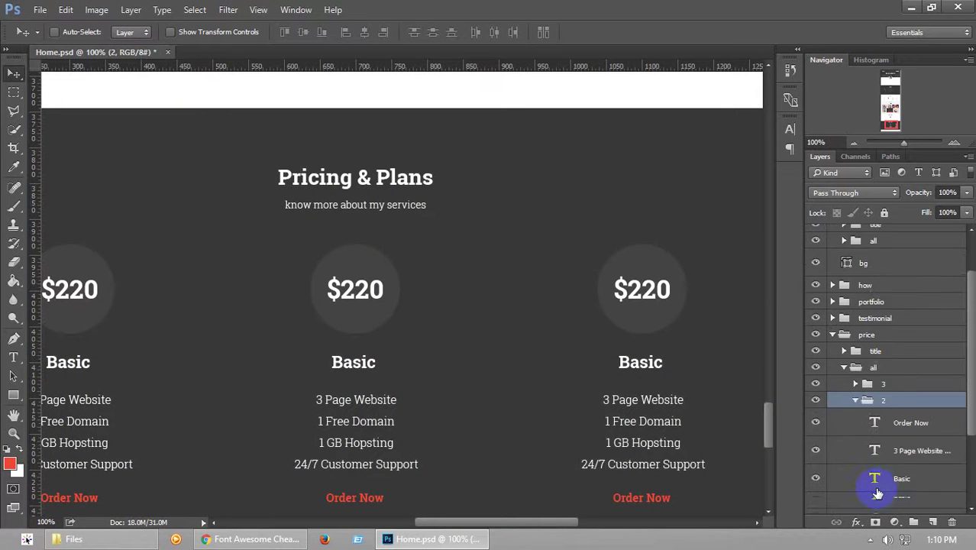
scroll(875, 478, "down", 1)
left_click(868, 468)
scroll(872, 474, "down", 1)
left_click(909, 456)
key("t")
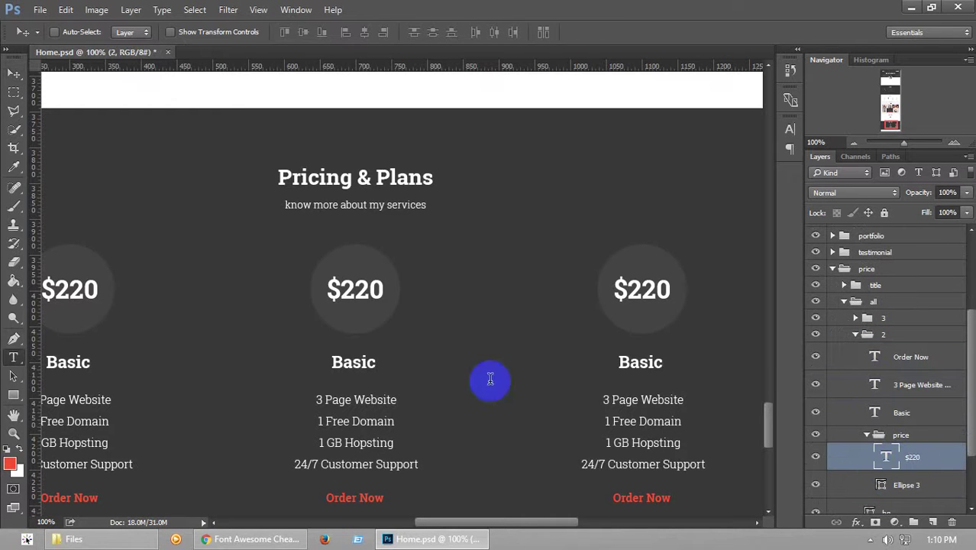
double_click(355, 289)
left_click_drag(341, 289, 353, 286)
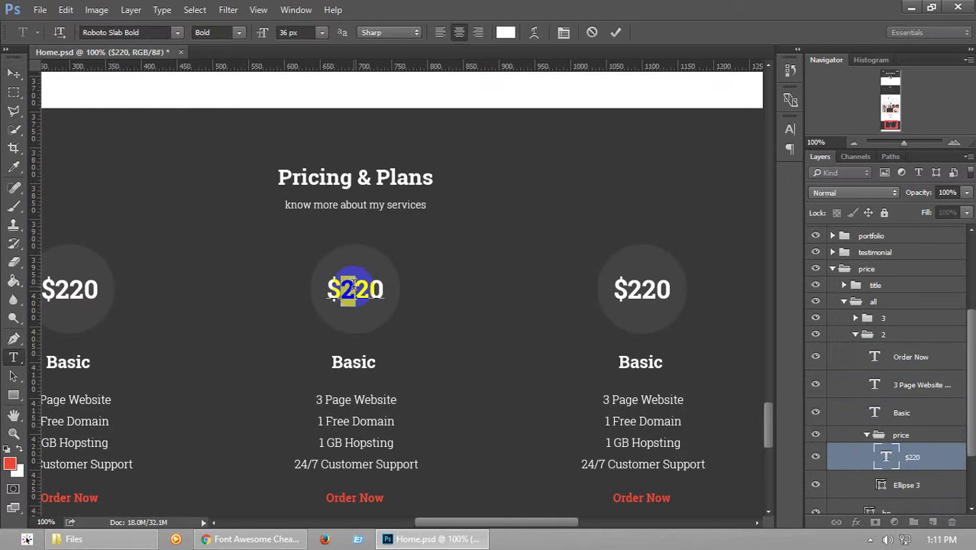
type("6")
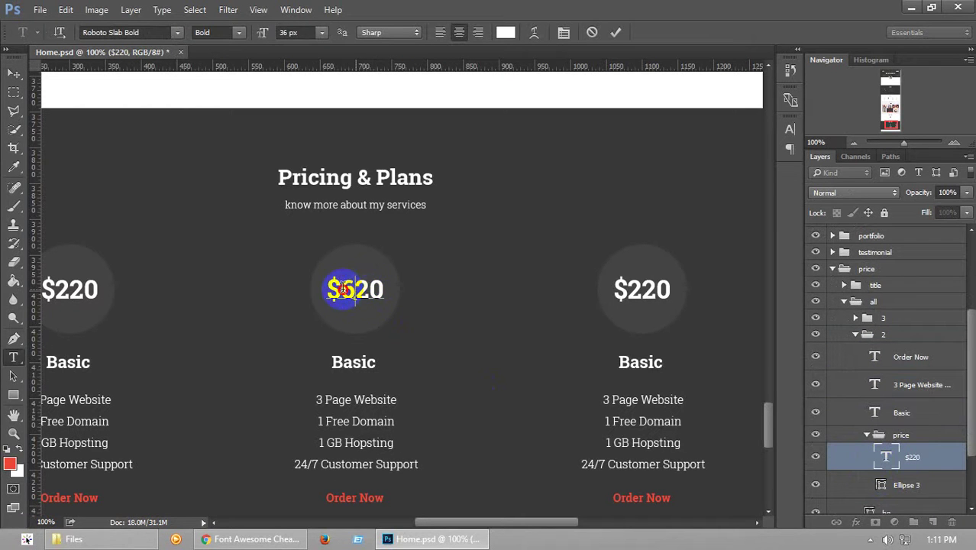
left_click_drag(388, 289, 346, 289)
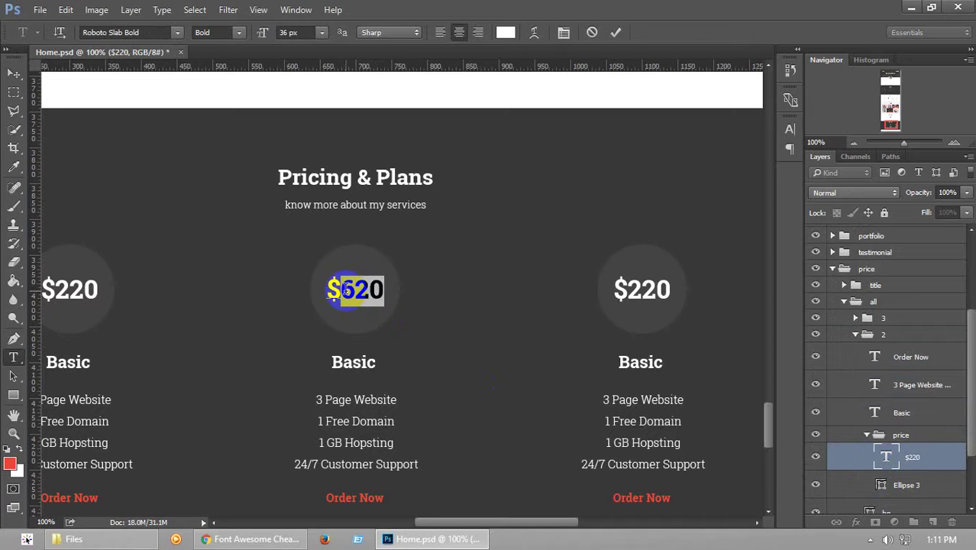
type("599")
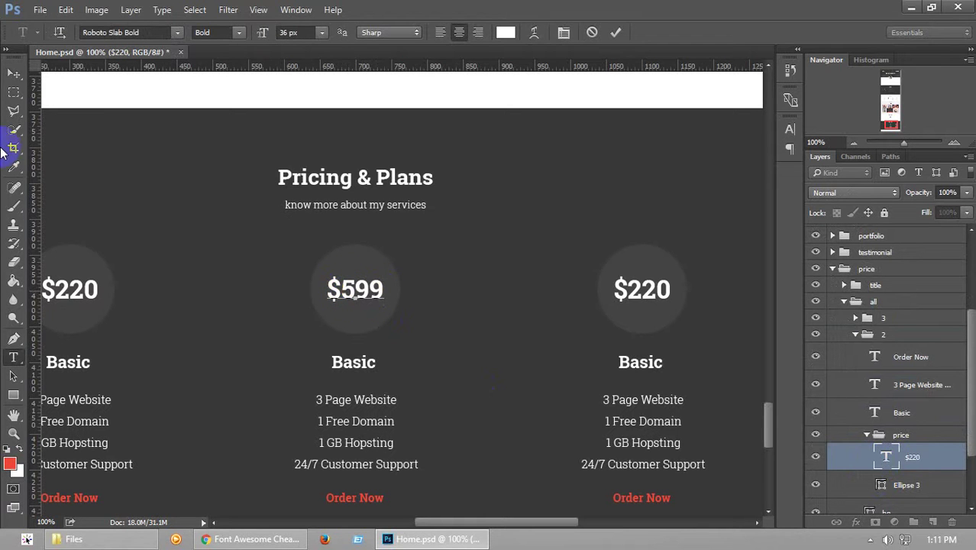
left_click(13, 74)
left_click_drag(869, 433, 871, 433)
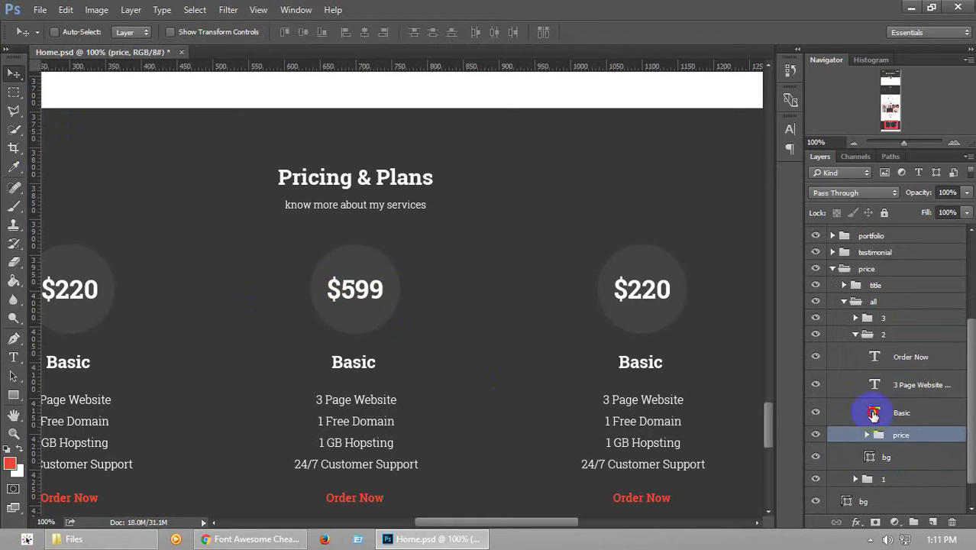
Change the middle column's plan title in group 2 to "Premium"
double_click(875, 412)
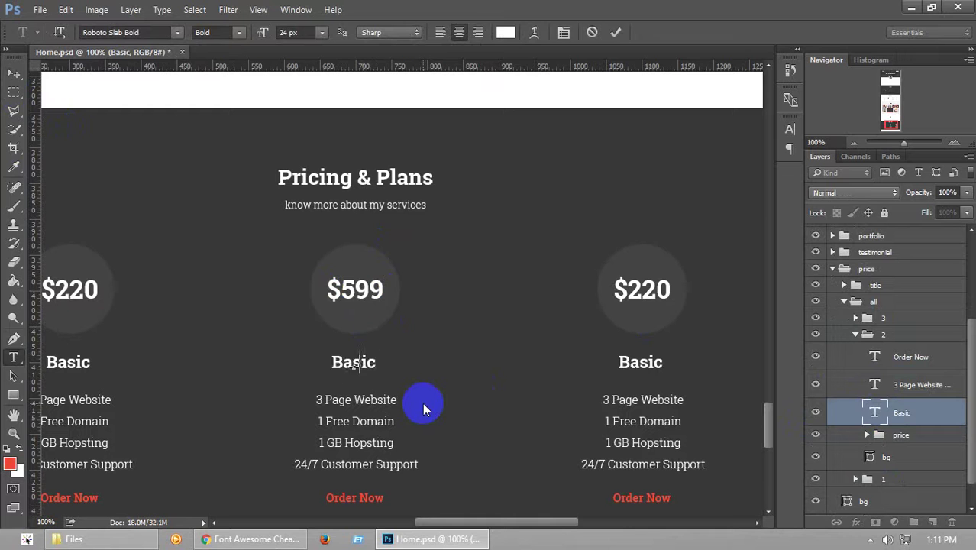
type("Pre mi")
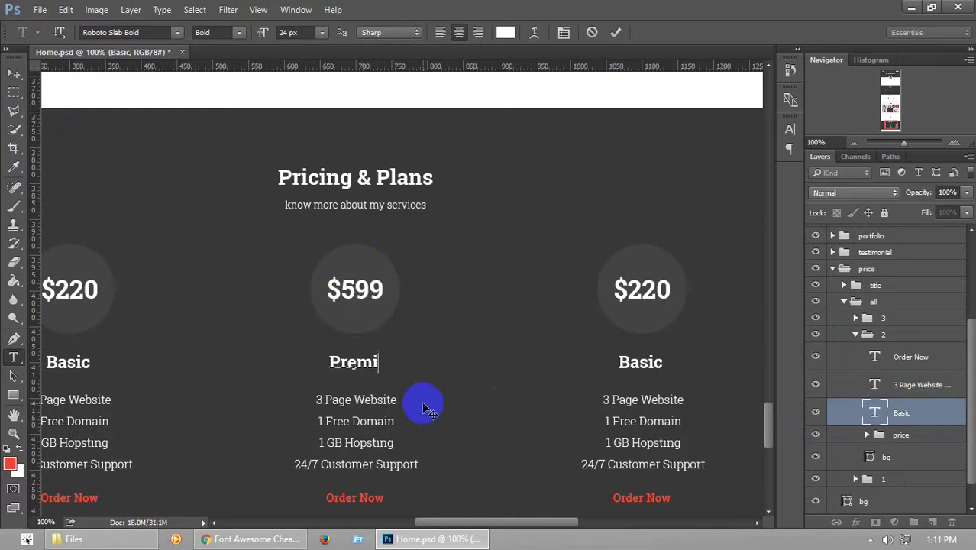
type("um")
left_click(14, 74)
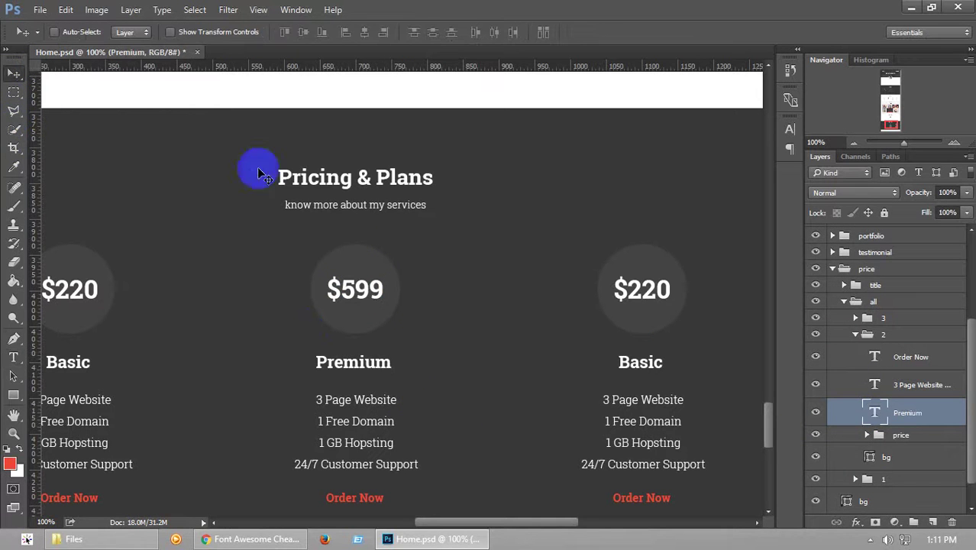
Change the Premium feature list to "5 Page Website" and "Unlimited Hopsting" on its first and third lines, and save the document
double_click(875, 384)
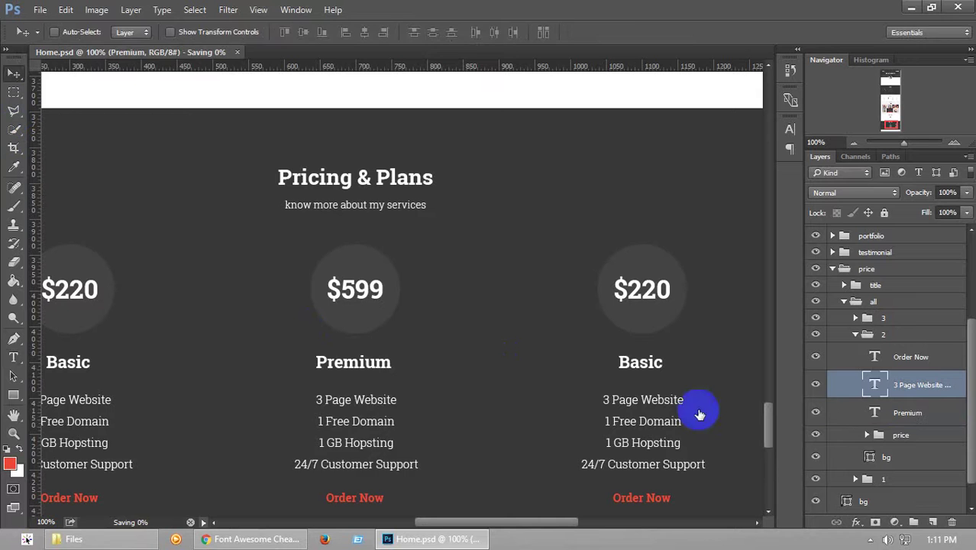
left_click(317, 401)
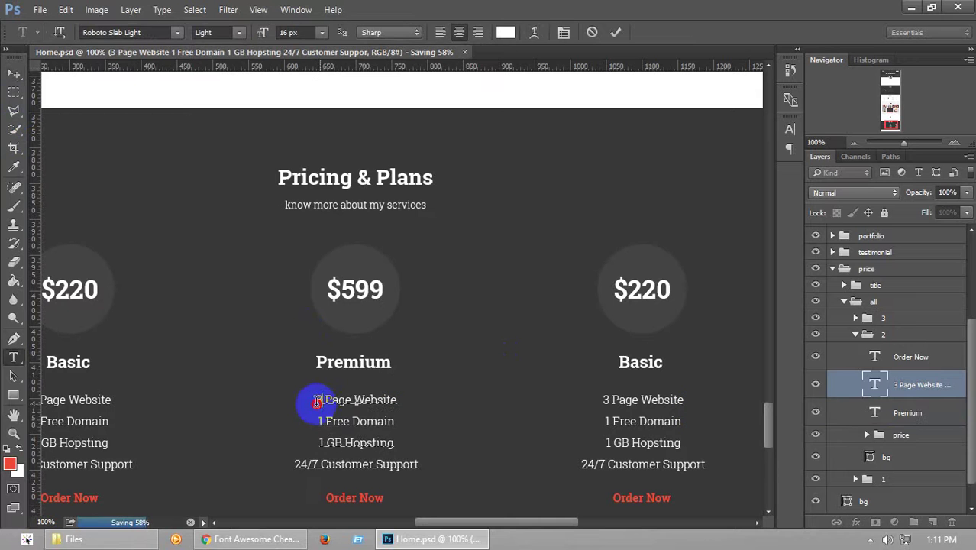
double_click(321, 443)
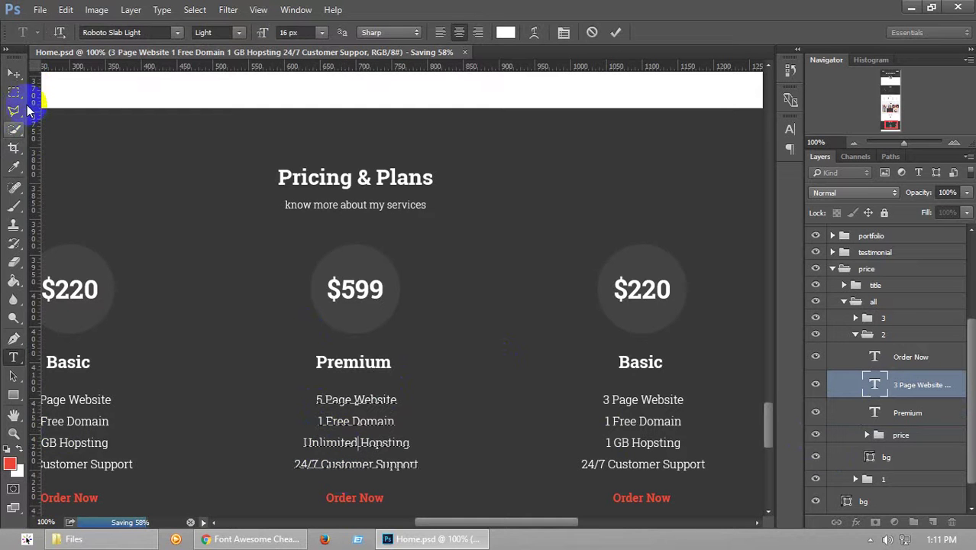
left_click(14, 74)
key("ctrl+s")
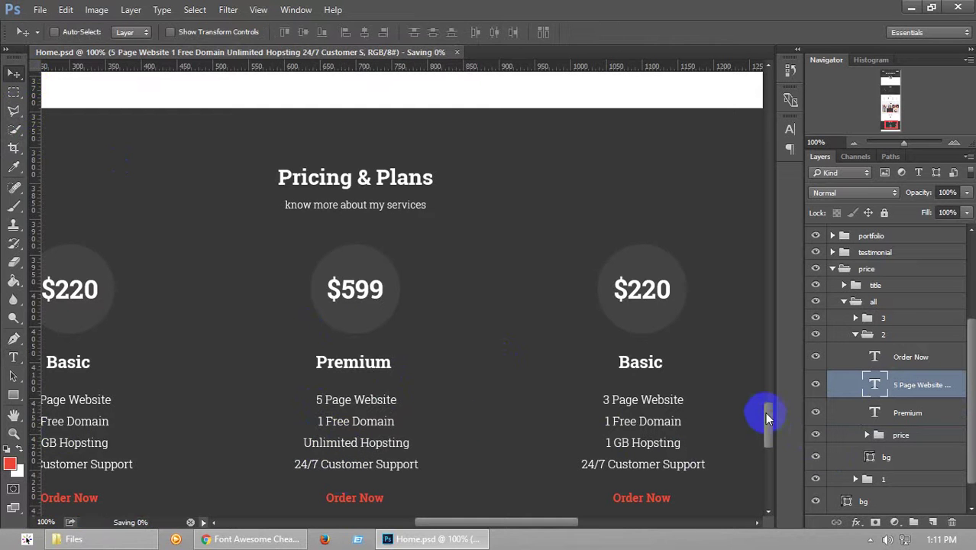
Collapse group 2 and change the price text in group 3's circle to $1199
left_click_drag(767, 408, 773, 426)
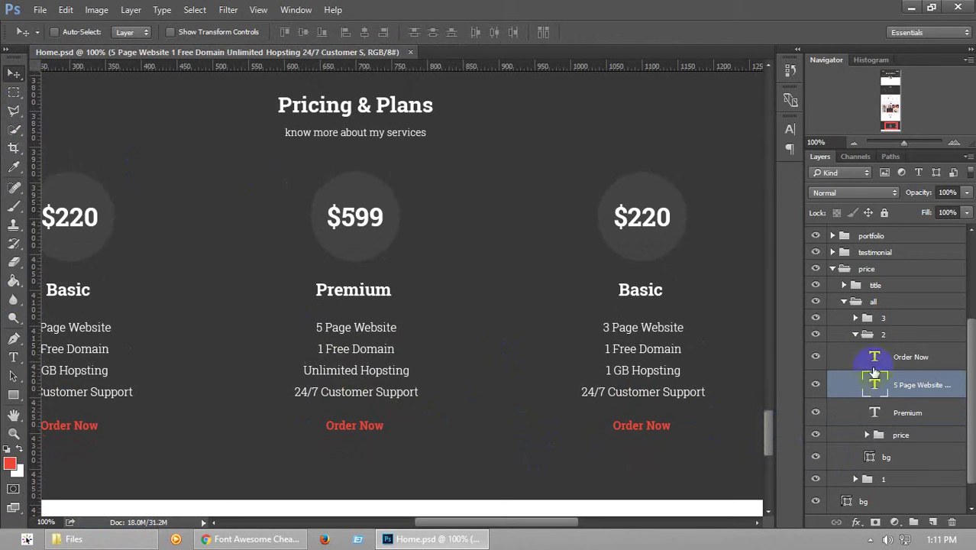
left_click(855, 334)
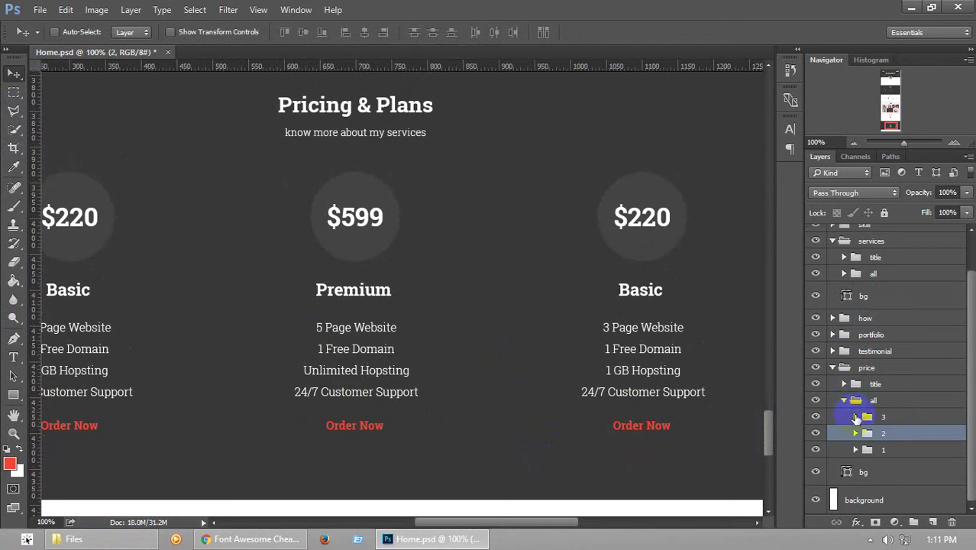
left_click(856, 416)
scroll(877, 493, "down", 2)
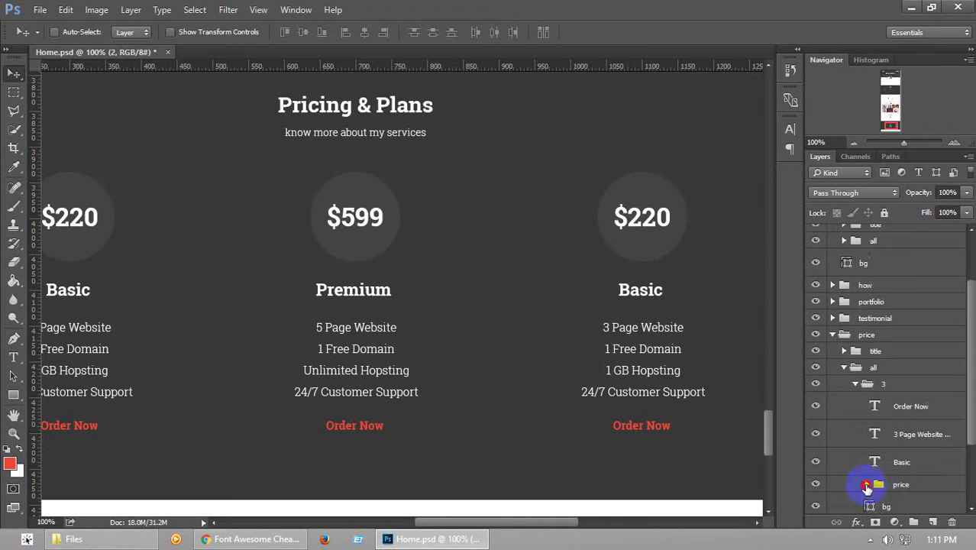
left_click(866, 484)
scroll(882, 483, "down", 2)
double_click(886, 474)
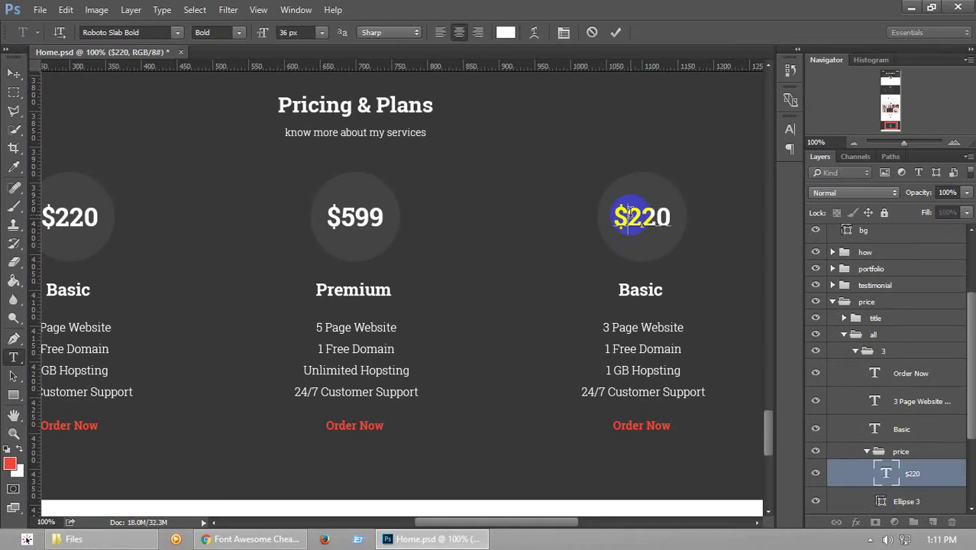
left_click(628, 217)
type("1")
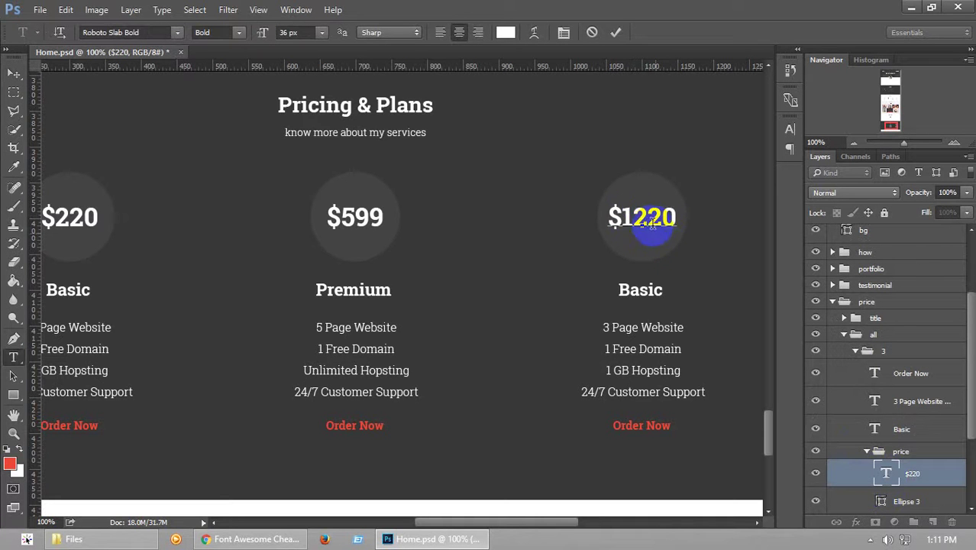
left_click_drag(639, 216, 672, 217)
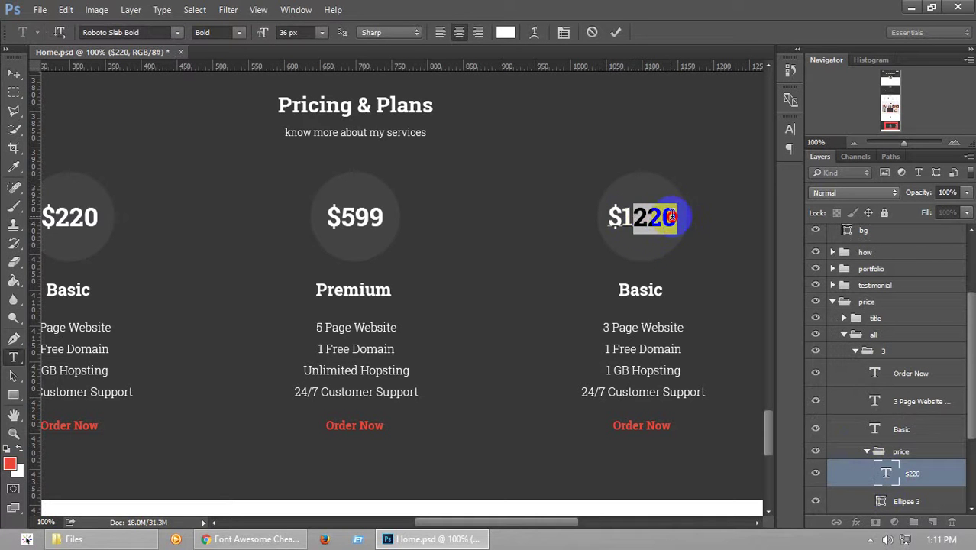
type("11")
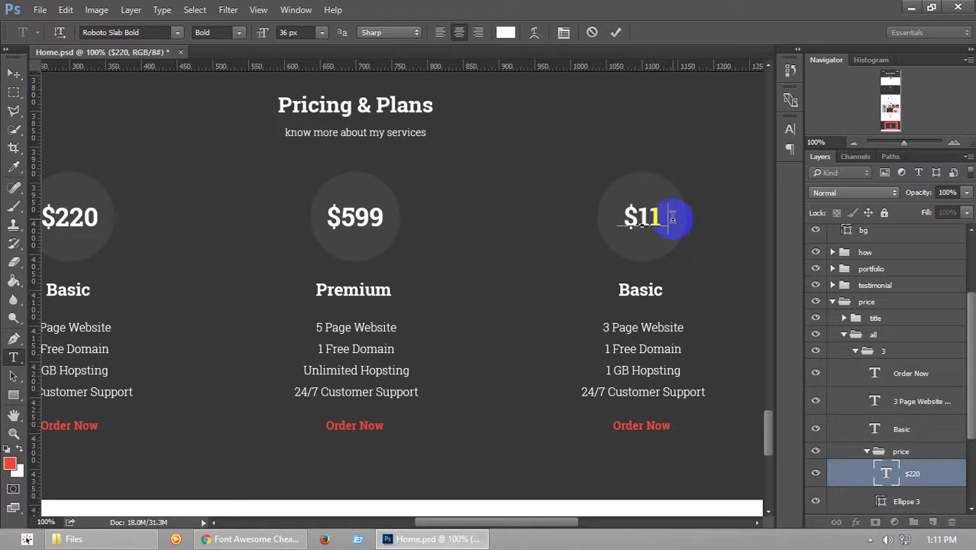
type("199")
left_click(14, 73)
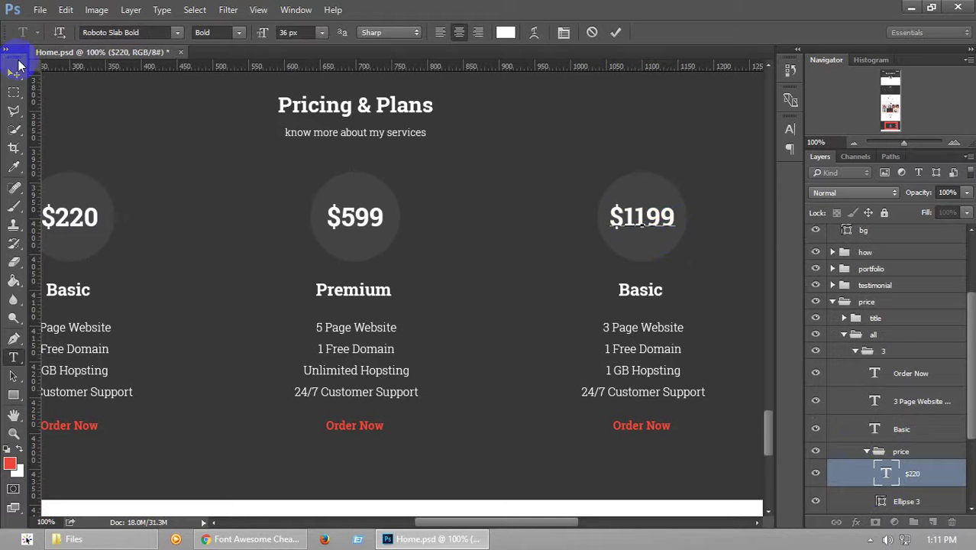
Collapse group 3's price group and change that column's plan title to "Golden"
left_click(869, 449)
double_click(875, 430)
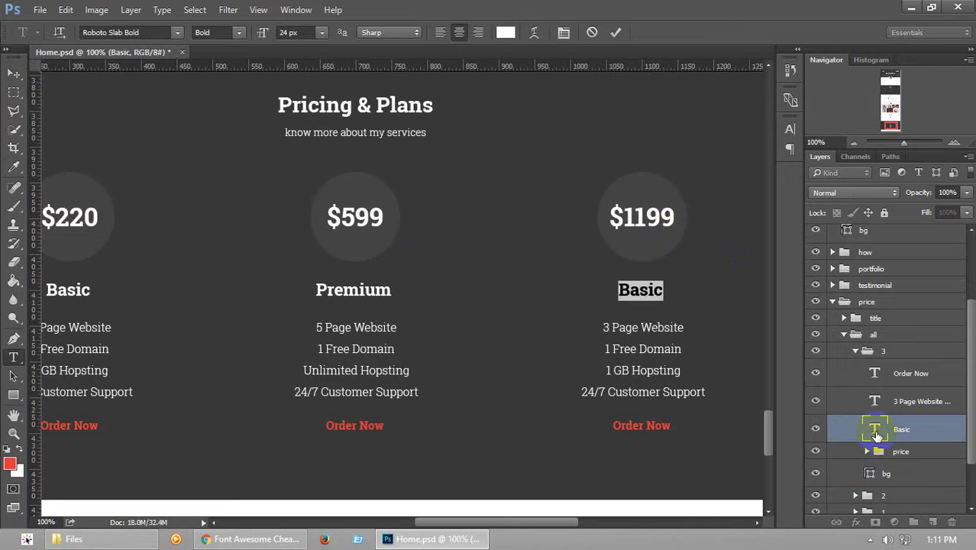
type("Basic")
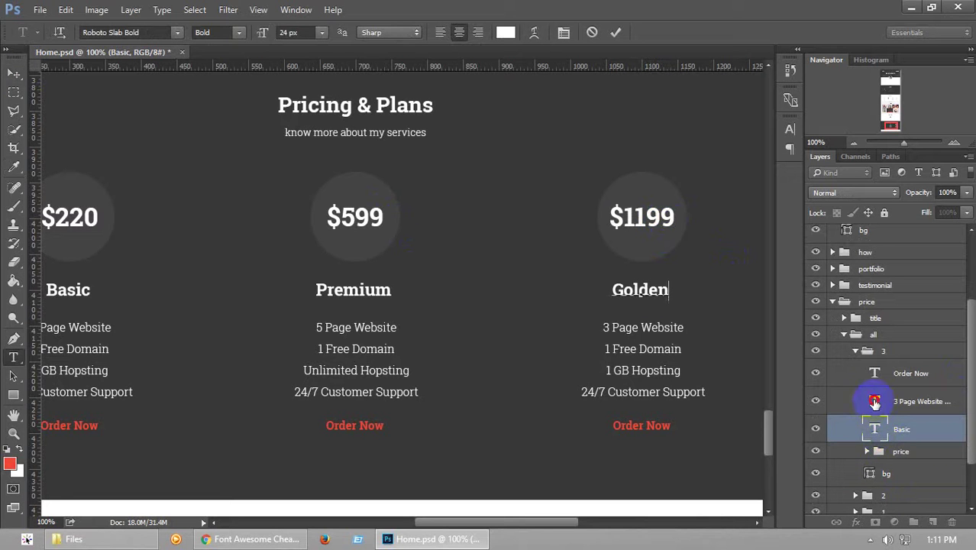
Change the first two lines of the Golden feature list to "10 Page Website" and "Unlimited Free Domain"
double_click(874, 400)
left_click(604, 327)
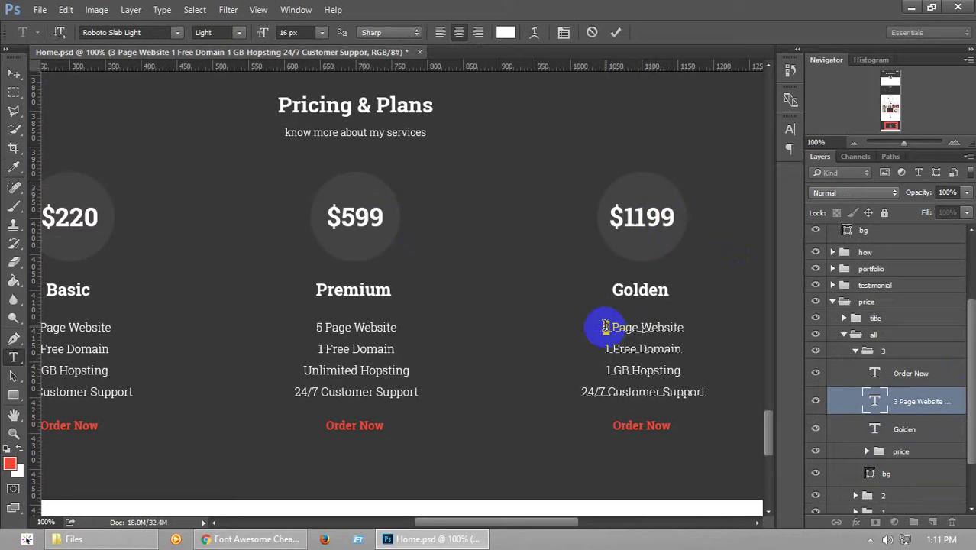
key("Delete")
type("10")
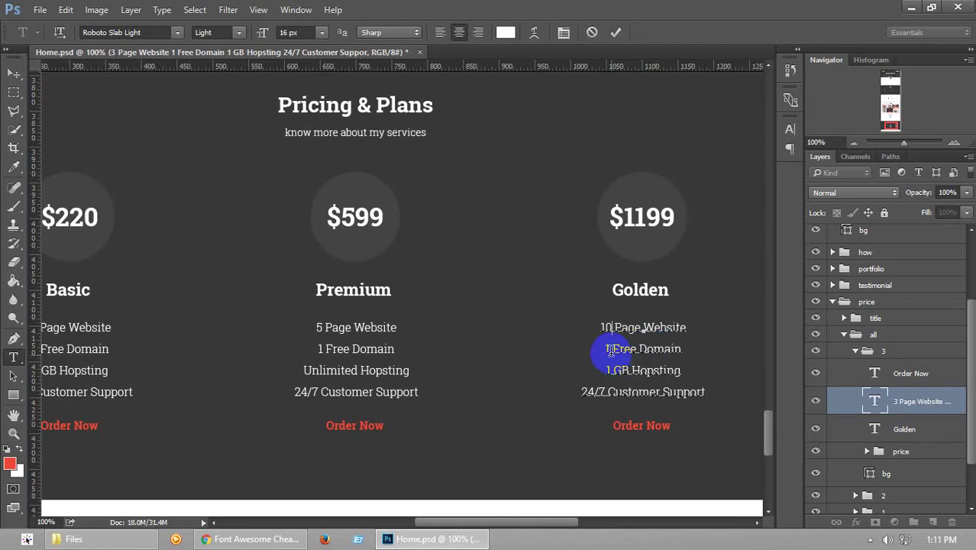
double_click(605, 350)
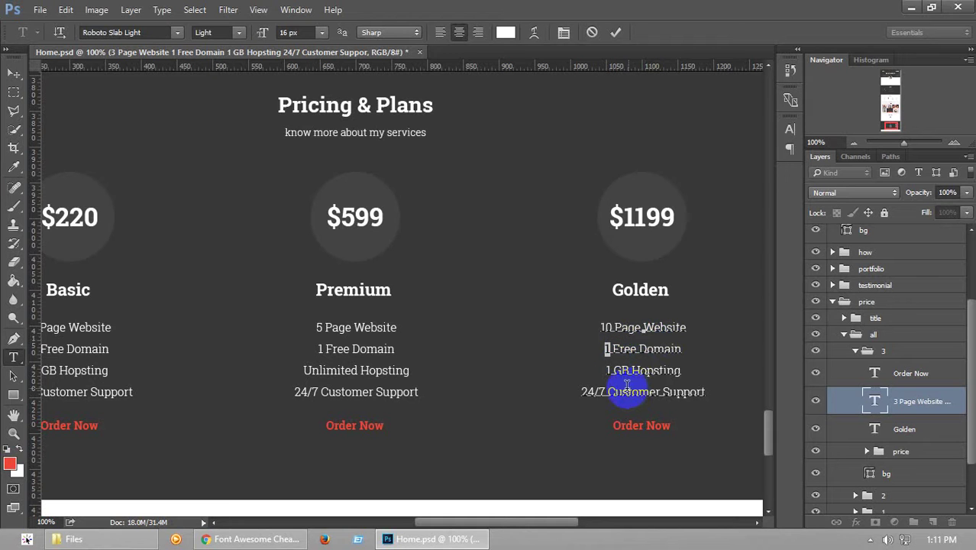
double_click(609, 370)
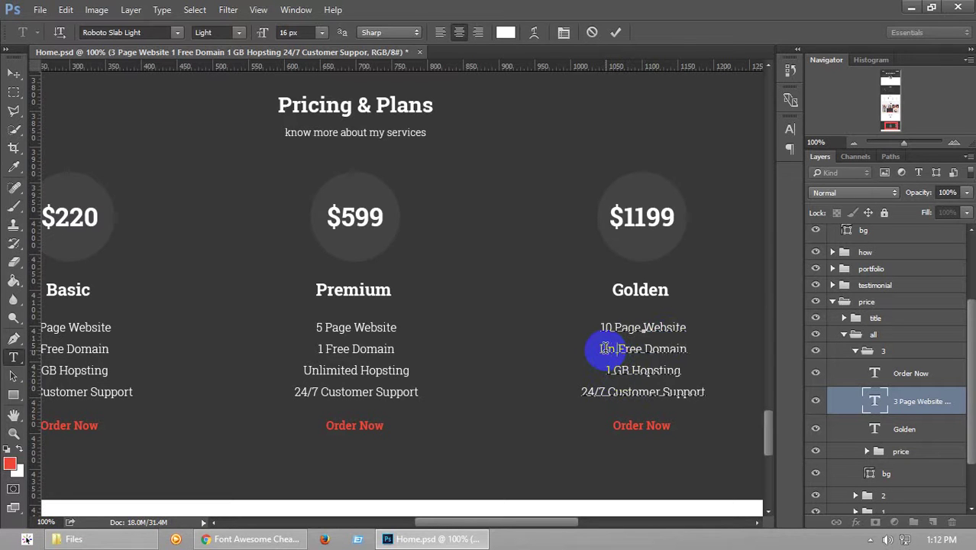
type("limte")
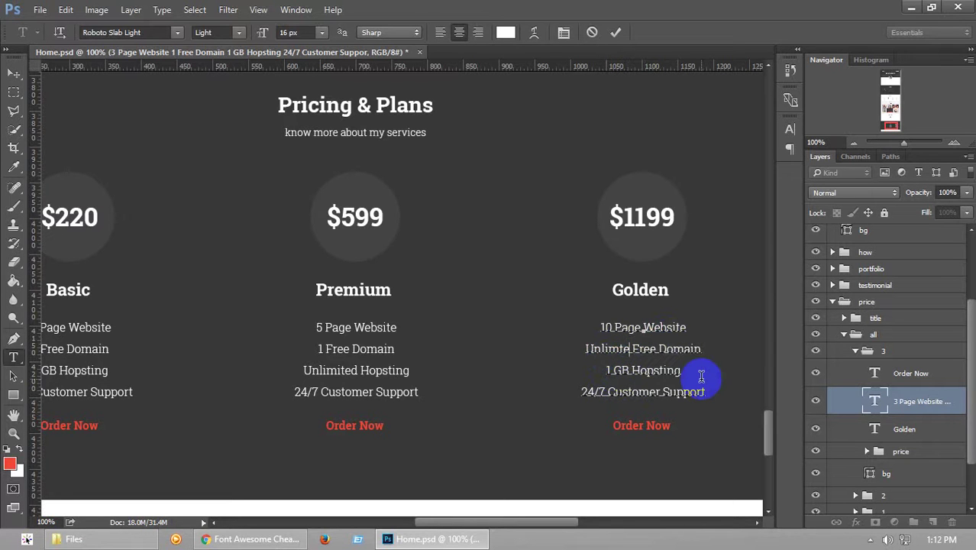
key("BackSpace")
key("BackSpace")
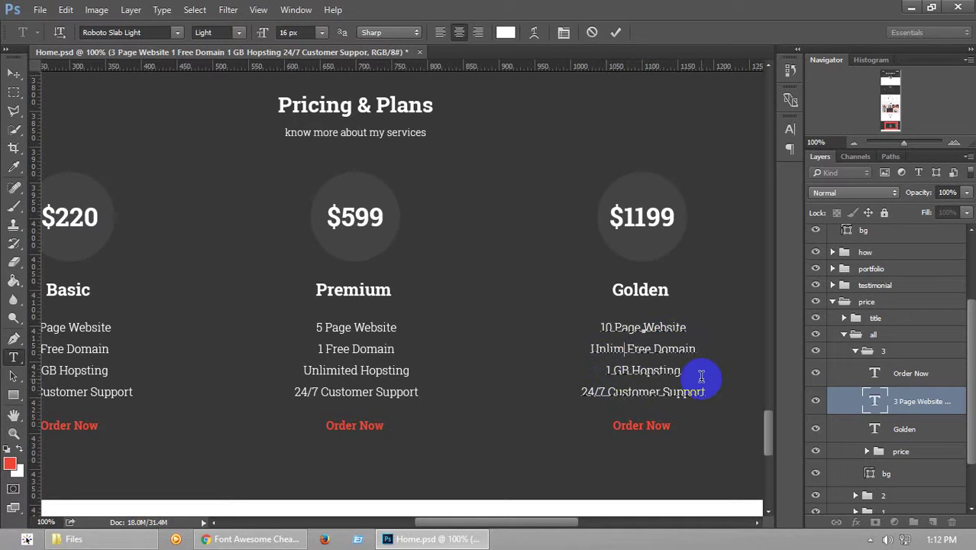
type("ited")
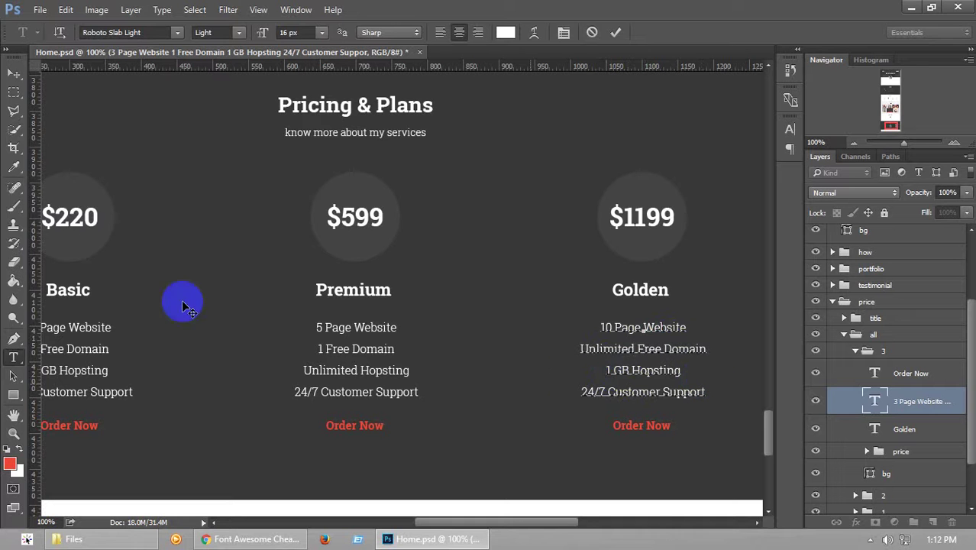
left_click(13, 74)
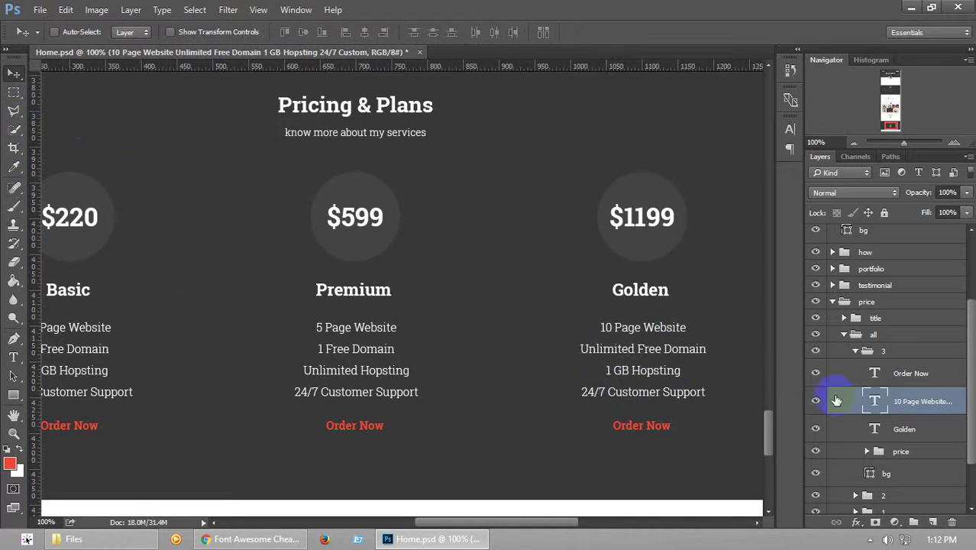
Change the third line of the Golden feature list to "Unlimited Hopsting"
left_click_drag(874, 398, 876, 433)
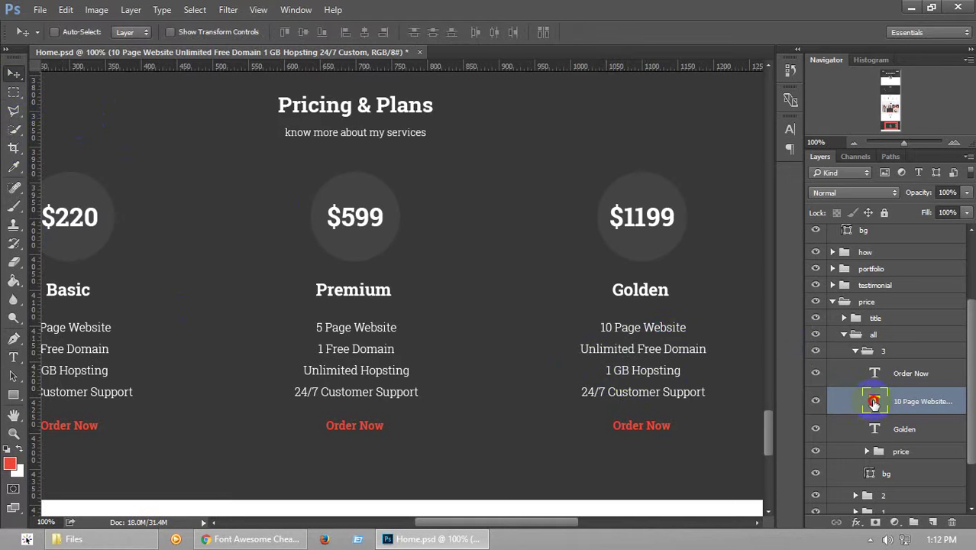
double_click(874, 402)
left_click_drag(605, 371, 626, 372)
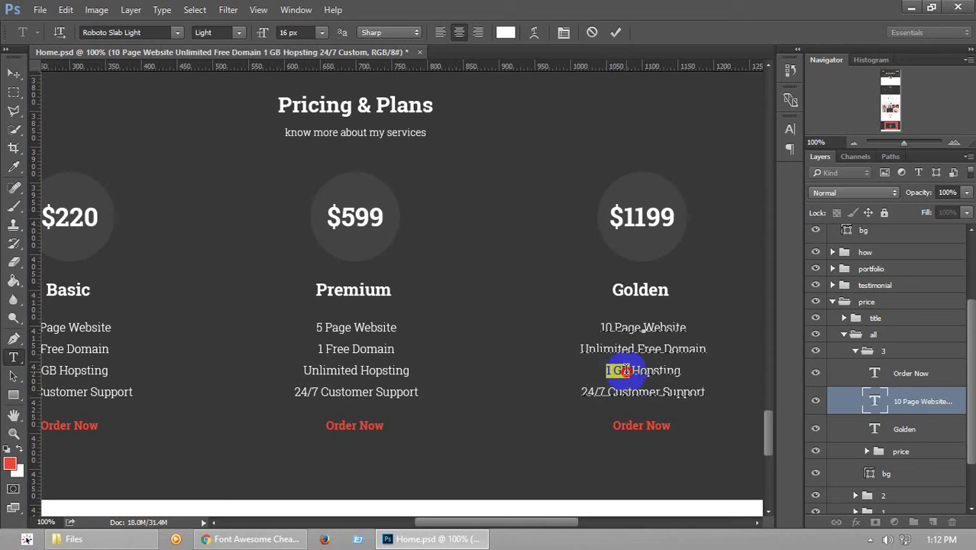
type("Unlim")
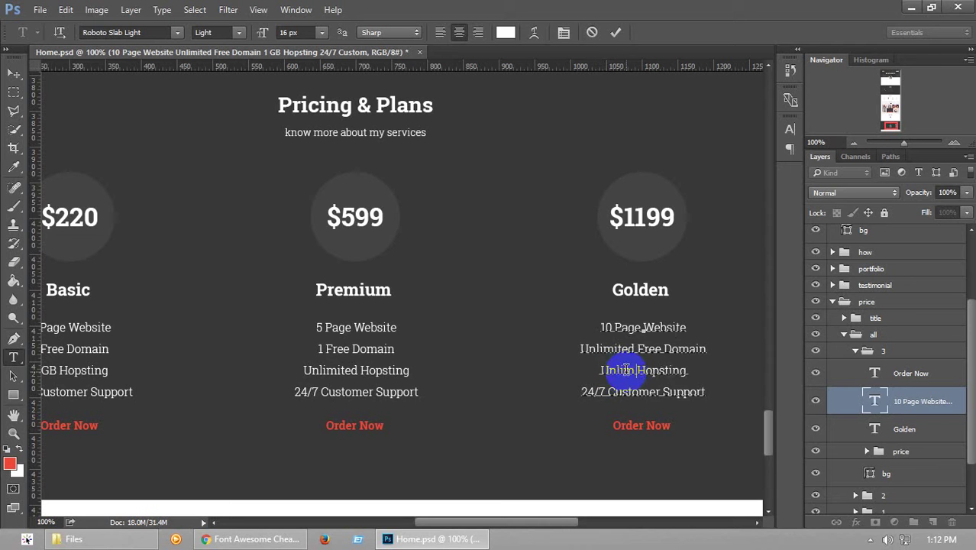
type("ited")
left_click(13, 74)
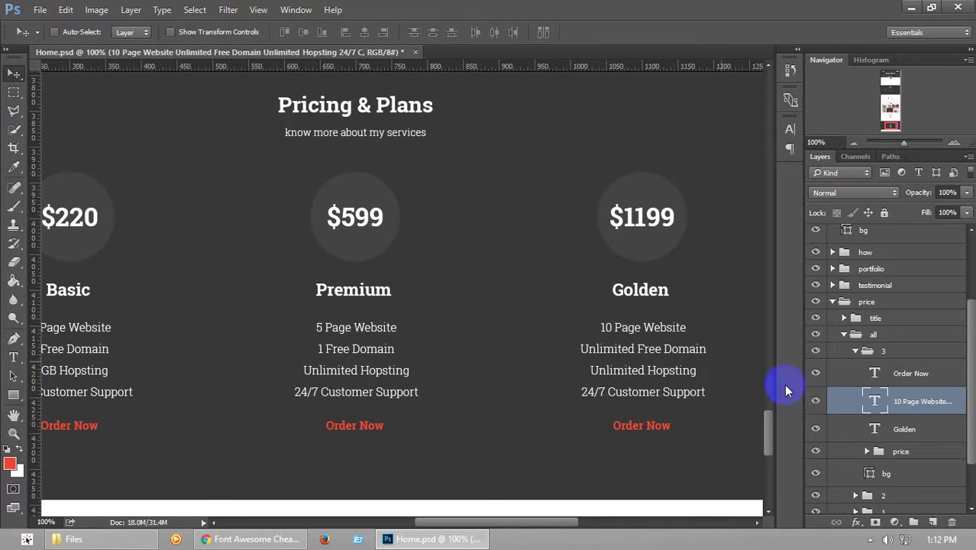
Correct the third Golden feature line to "Unlimited Hosting" and save the document
double_click(875, 401)
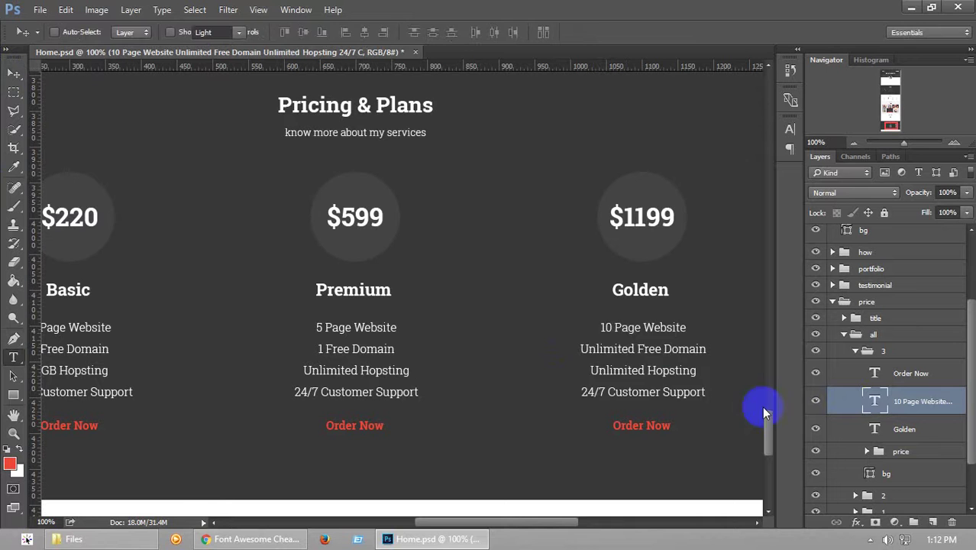
left_click(659, 373)
key("BackSpace")
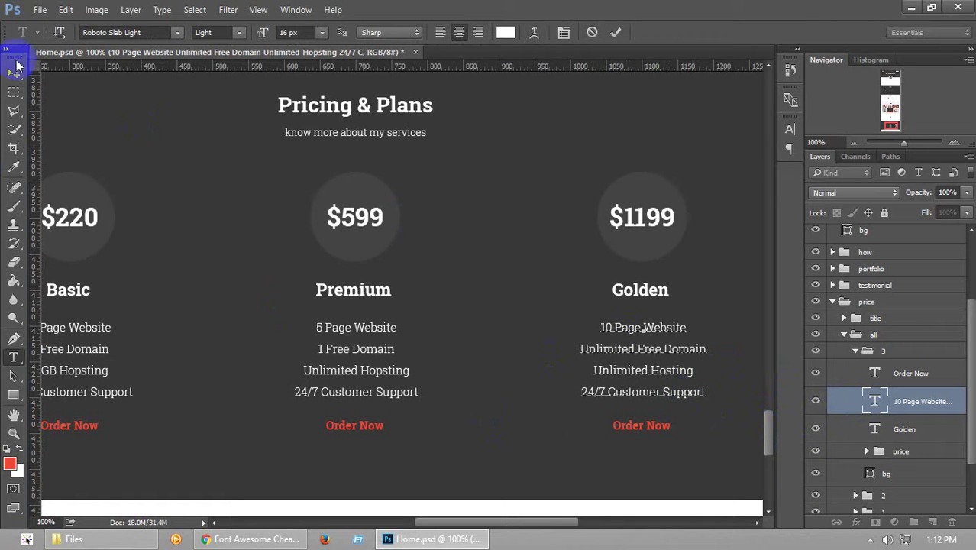
left_click(14, 73)
key("ctrl+s")
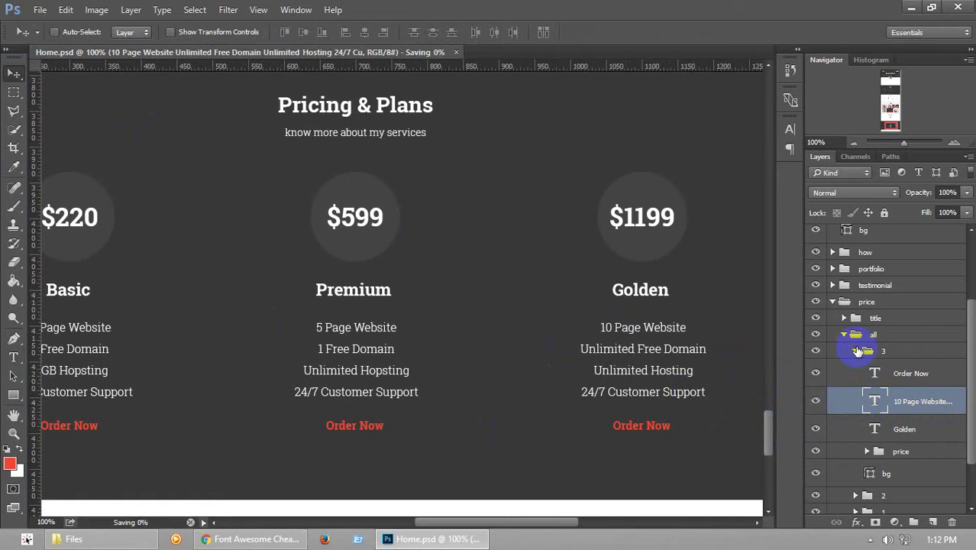
Collapse group 3, correct the third Premium feature line to "Unlimited Hosting", and save the document
left_click(856, 350)
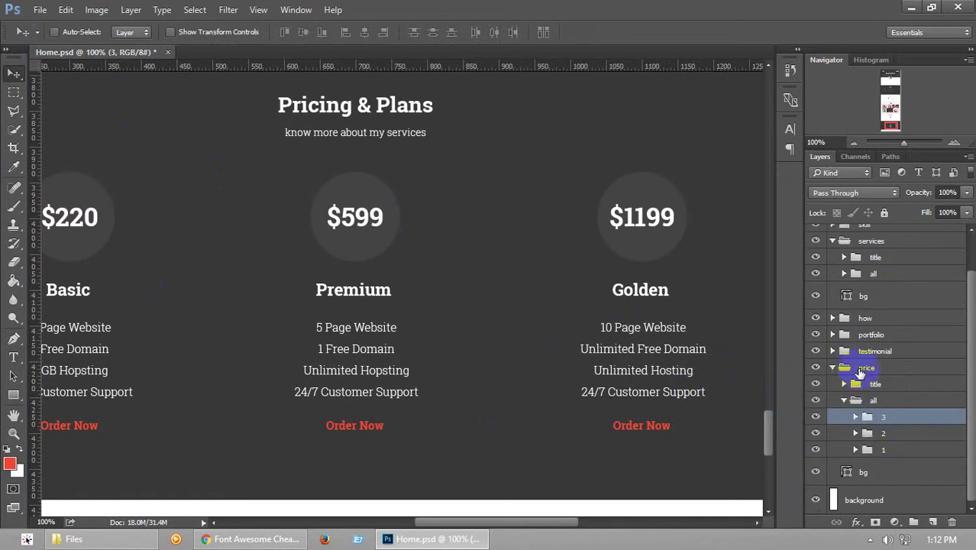
left_click(857, 432)
scroll(871, 467, "down", 2)
double_click(874, 434)
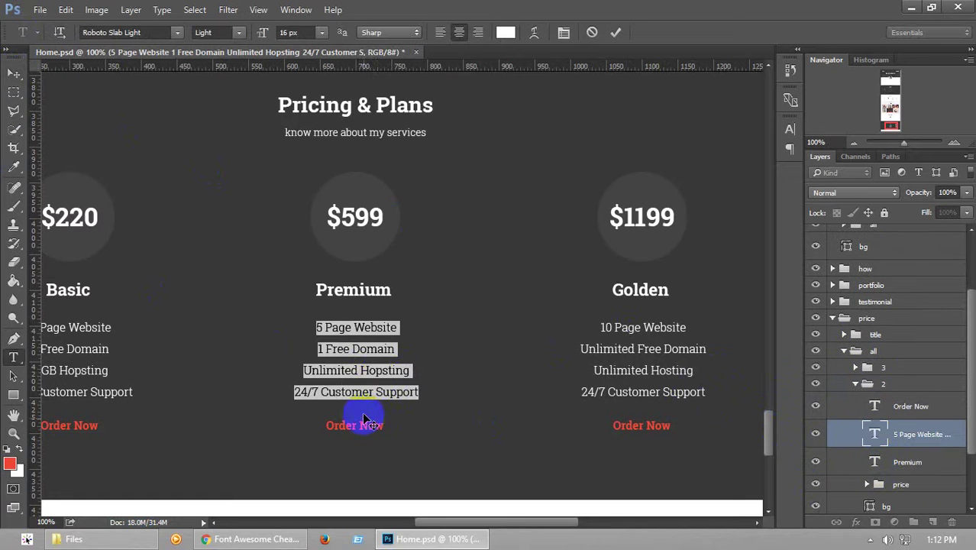
left_click(381, 370)
key("BackSpace")
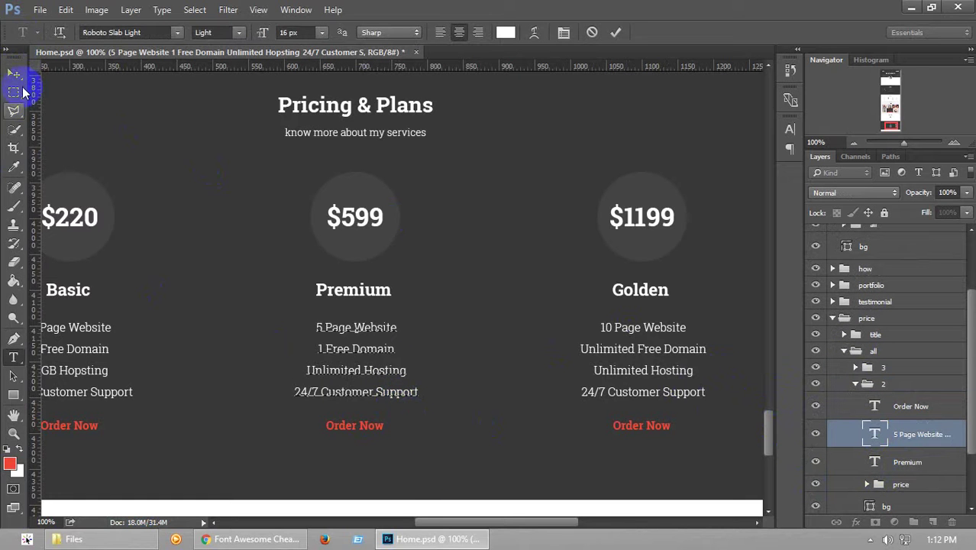
left_click(13, 74)
key("ctrl+s")
Copy the layer style from the bg shape in group 2 of the services section, then collapse the services groups
left_click_drag(767, 437, 781, 454)
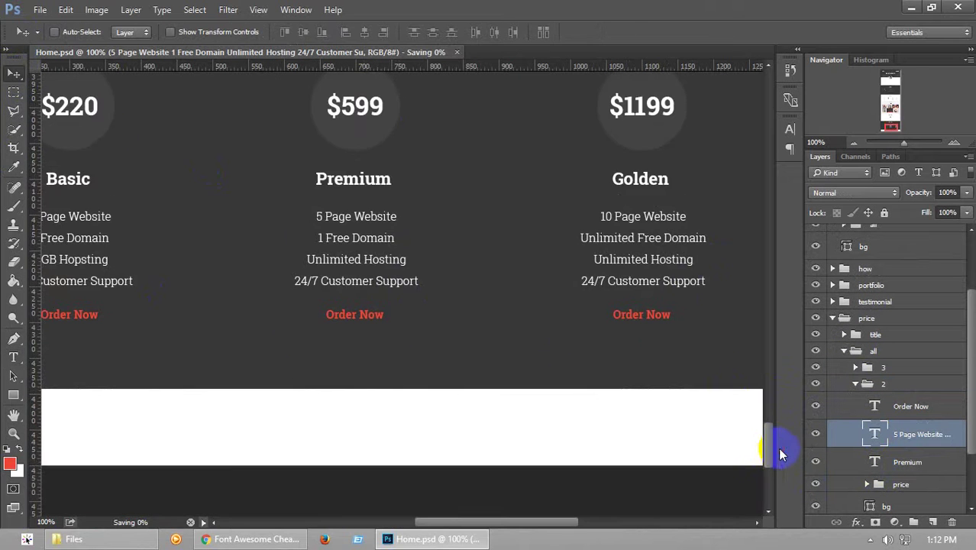
scroll(905, 476, "down", 1)
scroll(879, 367, "up", 1)
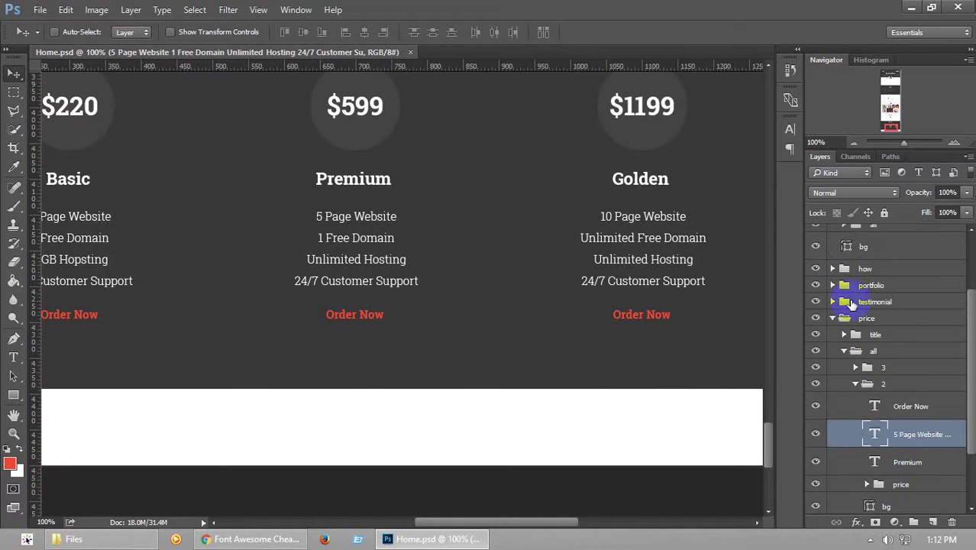
scroll(886, 309, "up", 3)
left_click(844, 272)
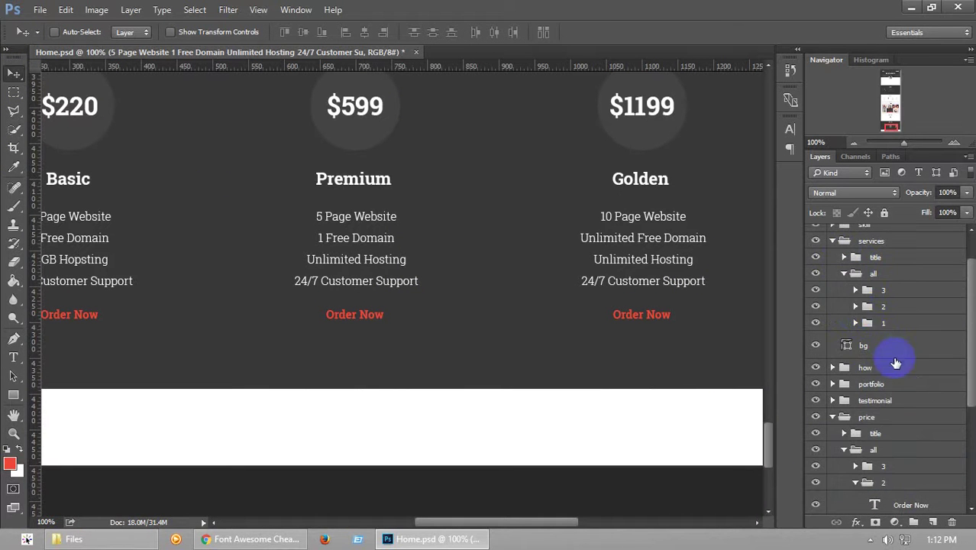
left_click(849, 307)
right_click(905, 411)
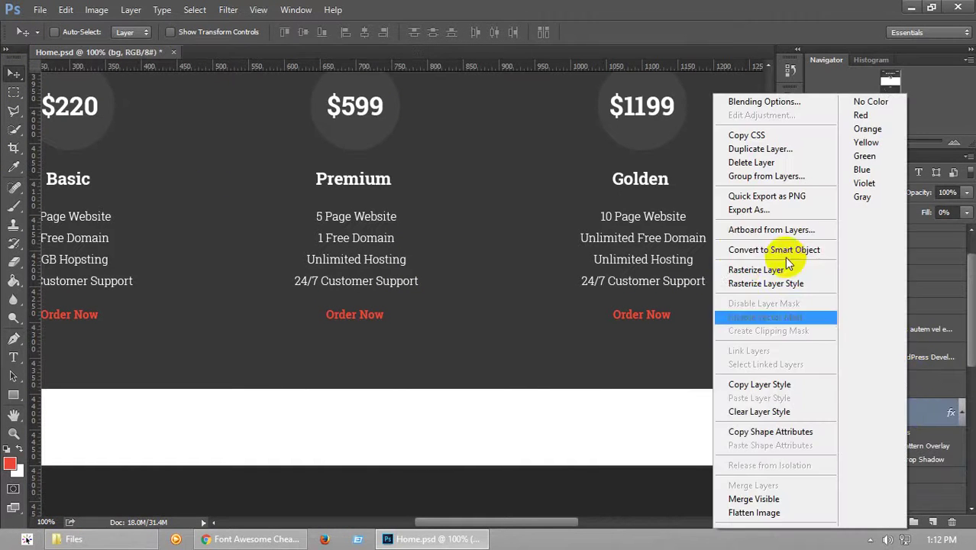
left_click(844, 308)
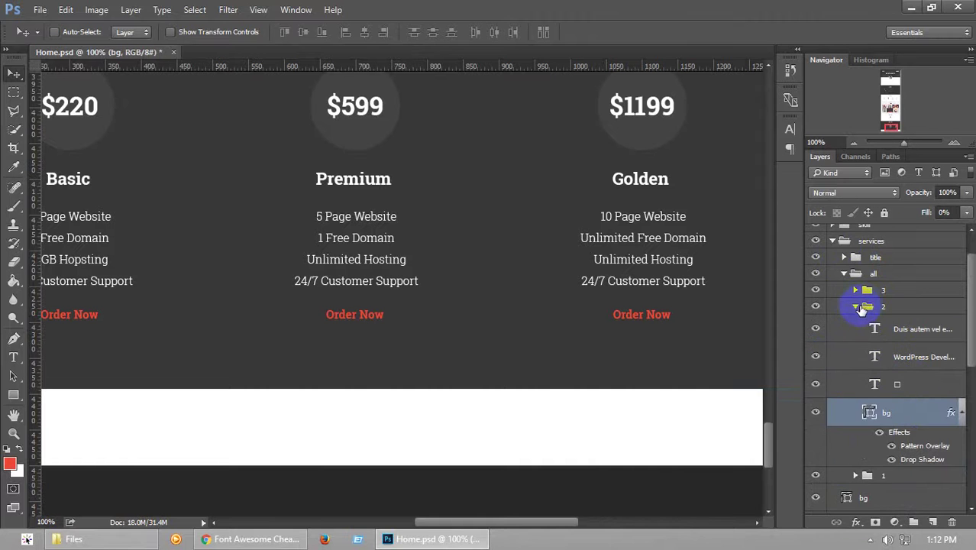
left_click(861, 308)
left_click(855, 307)
left_click(844, 274)
left_click(832, 240)
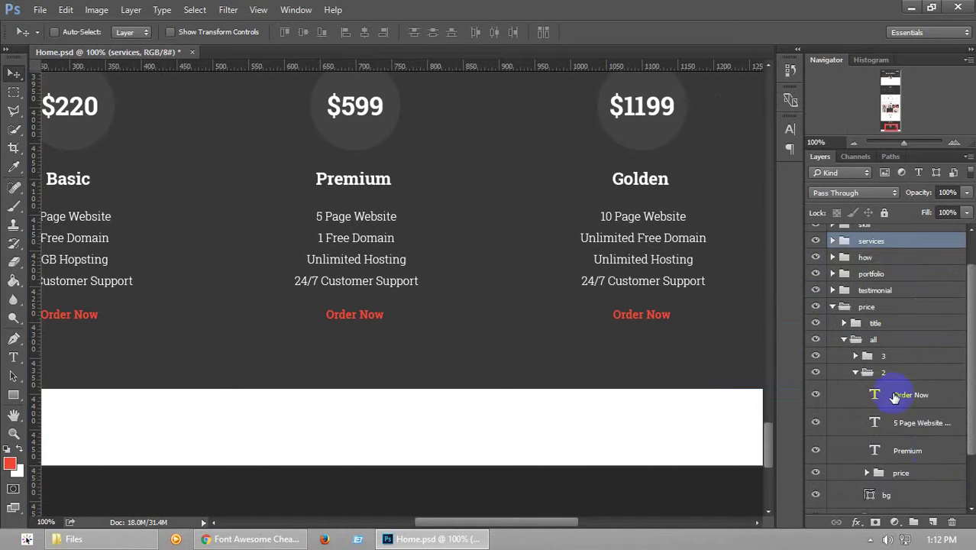
Paste the copied layer style onto the bg shape in group 2 of the price section
scroll(901, 473, "down", 1)
right_click(884, 455)
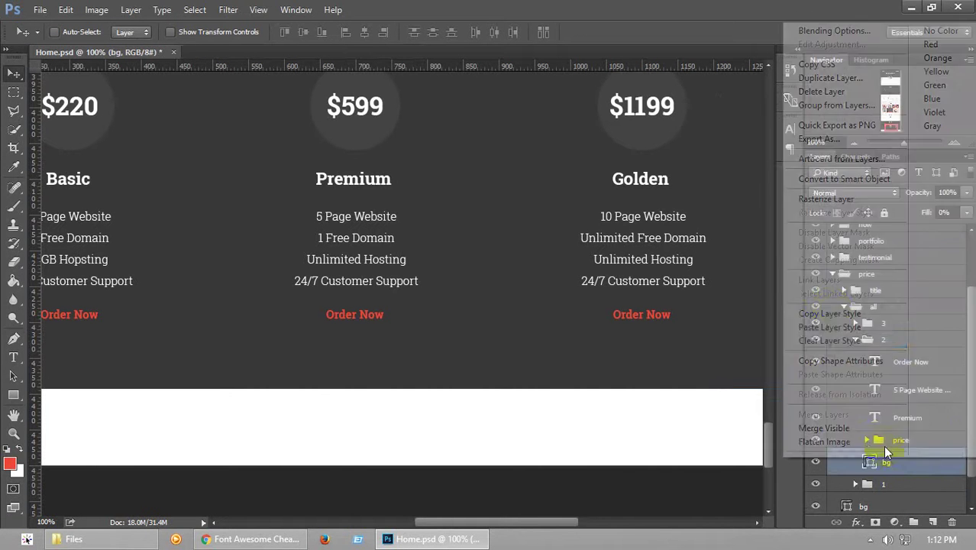
left_click(830, 327)
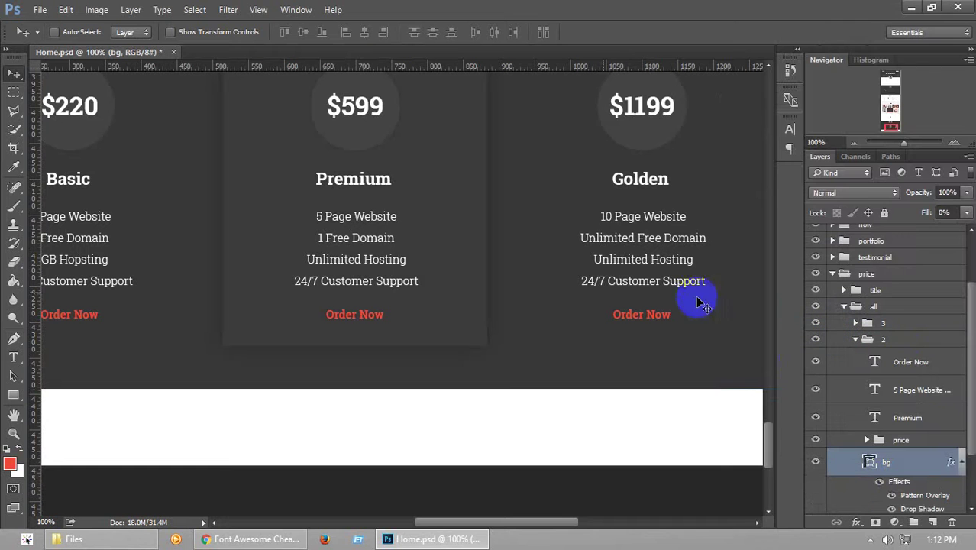
Draw a red rectangle about 129 by 40 px over the Premium column's Order Now text, layered just above the feature list
left_click(916, 442)
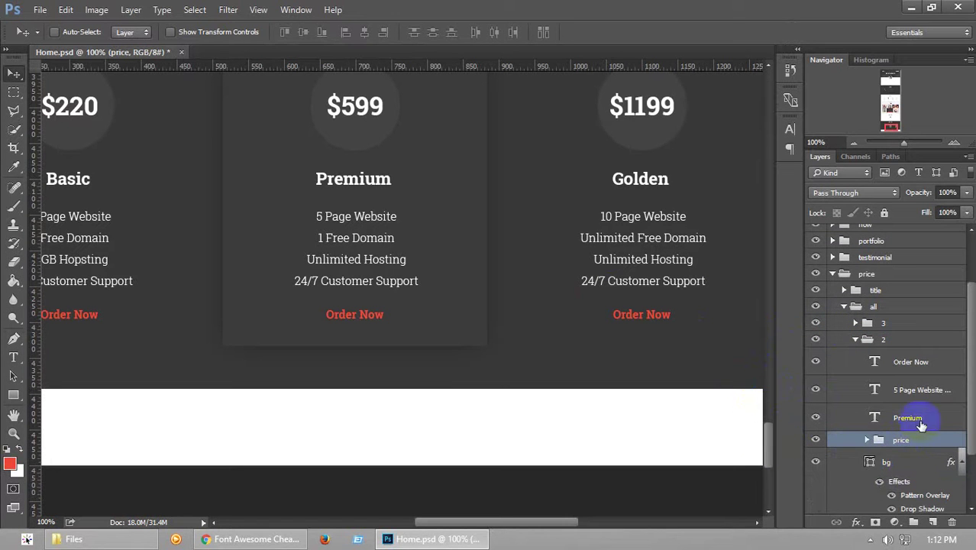
left_click(14, 395)
left_click(925, 365)
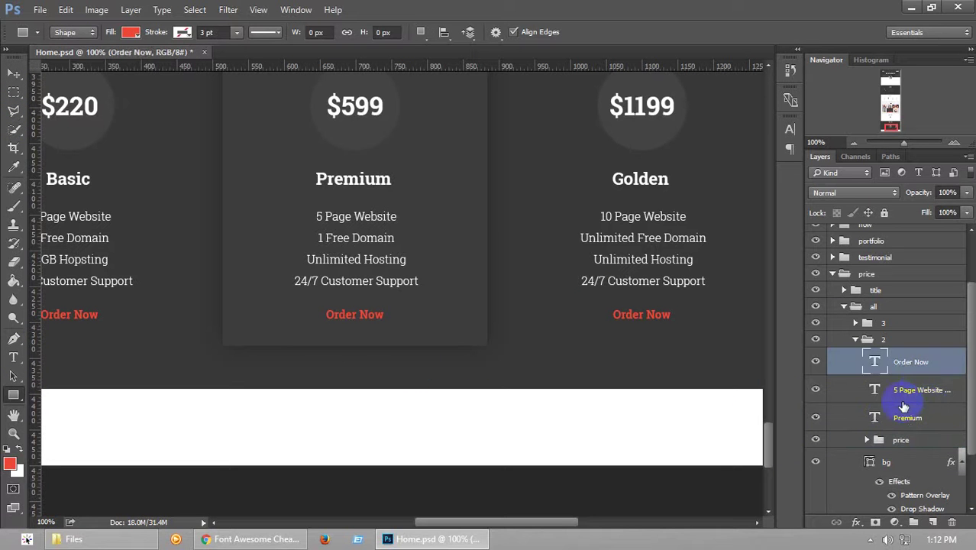
left_click(909, 390)
left_click_drag(312, 302, 405, 330)
left_click(680, 178)
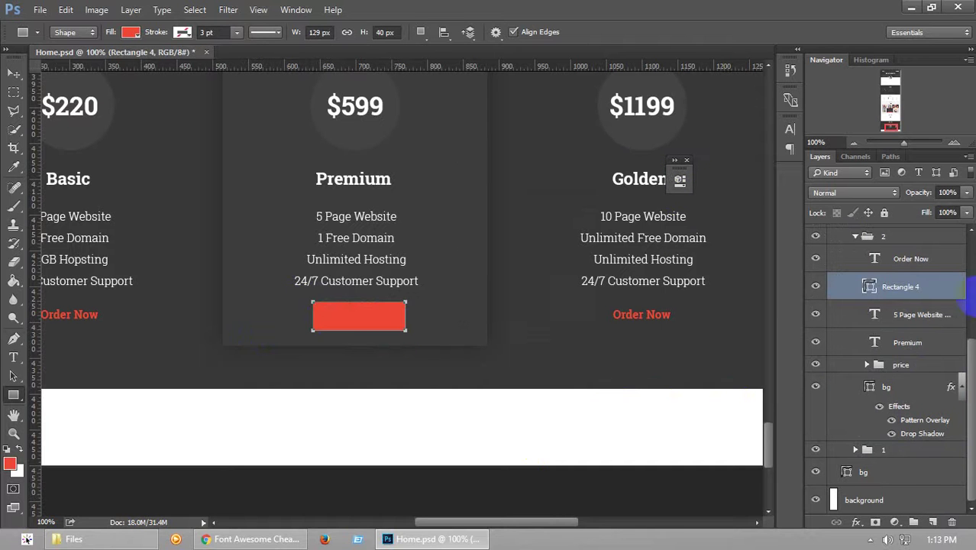
Rename the new rectangle layer to "bg" and group it with the Order Now text as "button"
double_click(905, 287)
type("bg")
key("Return")
left_click(922, 260, "ctrl")
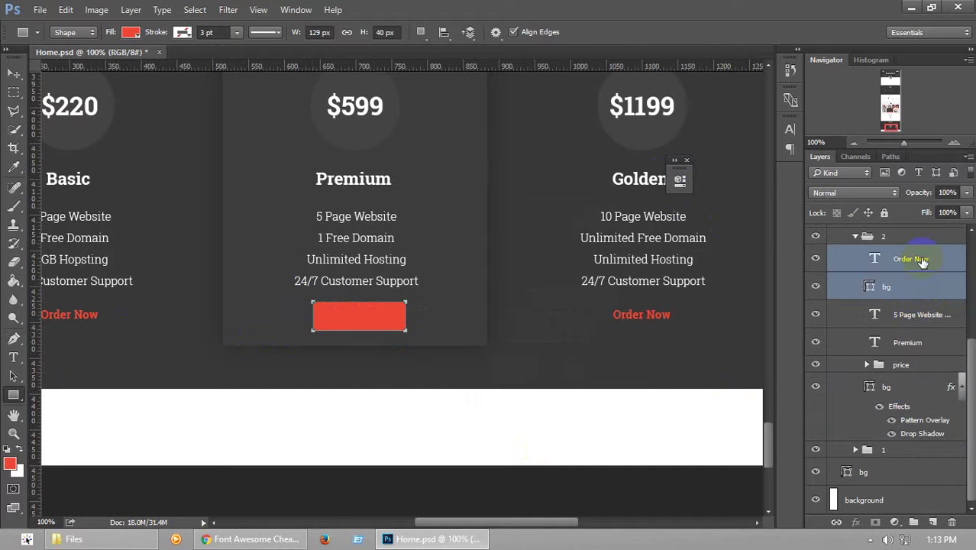
key("ctrl+g")
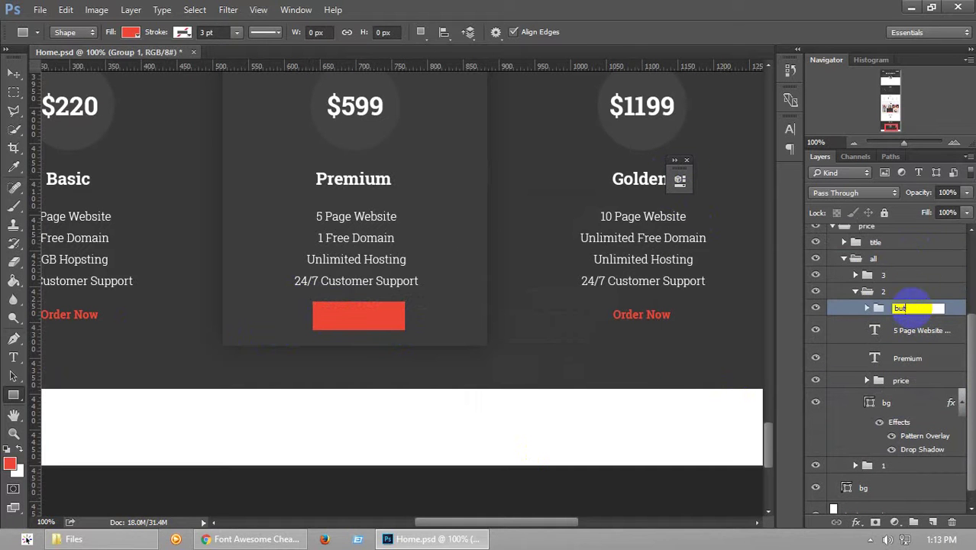
left_click(870, 318)
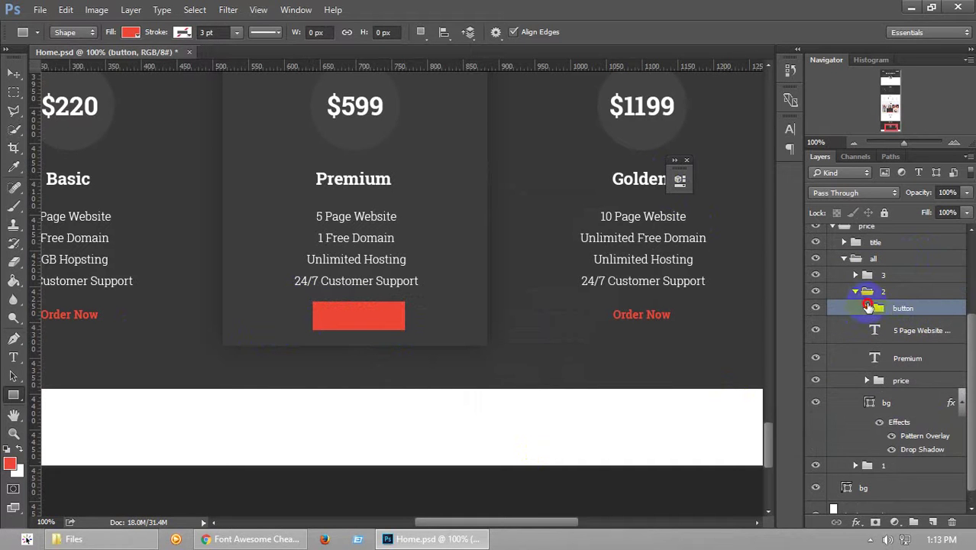
Set the Order Now text color inside the button group to white, ffffff
left_click(866, 307)
left_click(923, 358)
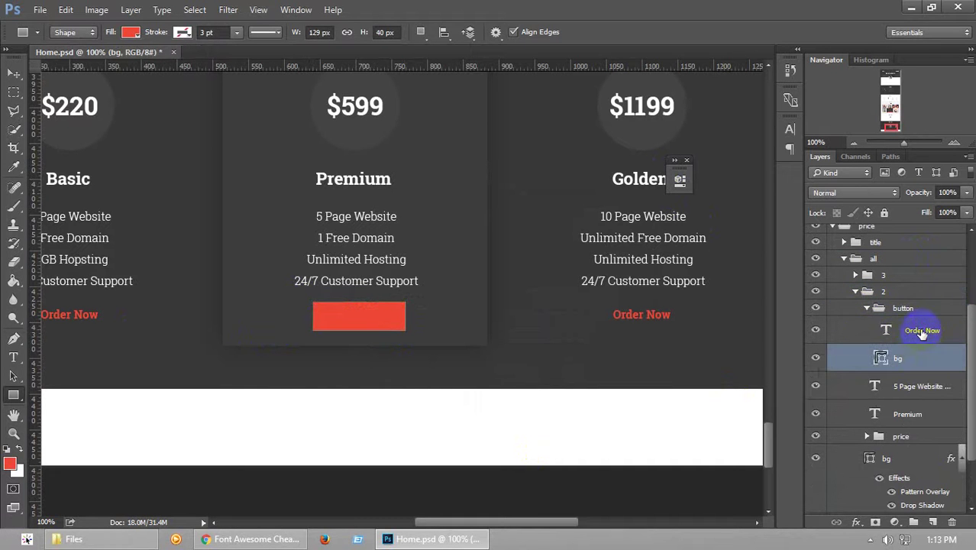
left_click(922, 330, "ctrl")
left_click(11, 74)
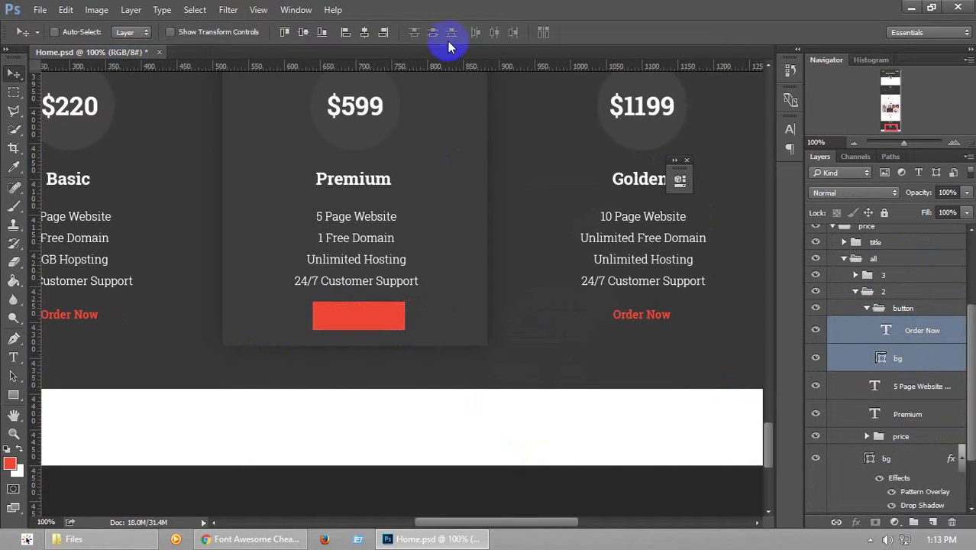
double_click(886, 330)
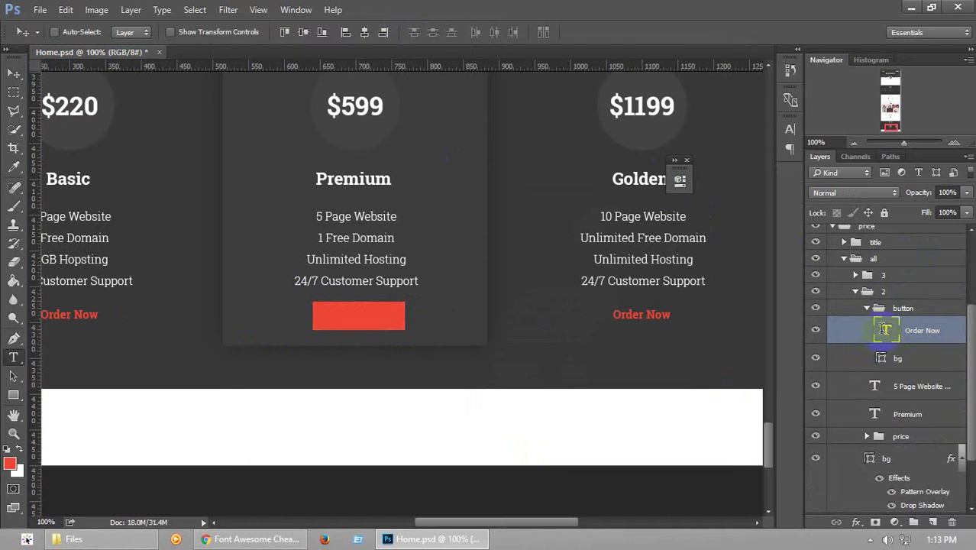
left_click(509, 31)
left_click(342, 443)
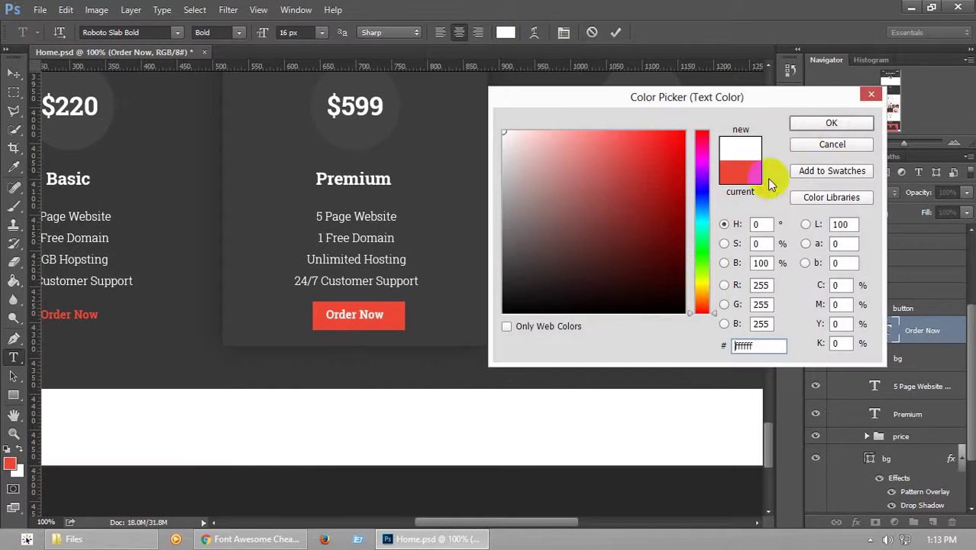
left_click(832, 123)
Center the Order Now text vertically and horizontally on its red rectangle, fine-tune the text's position, and save the document
left_click(915, 359, "shift")
key("v")
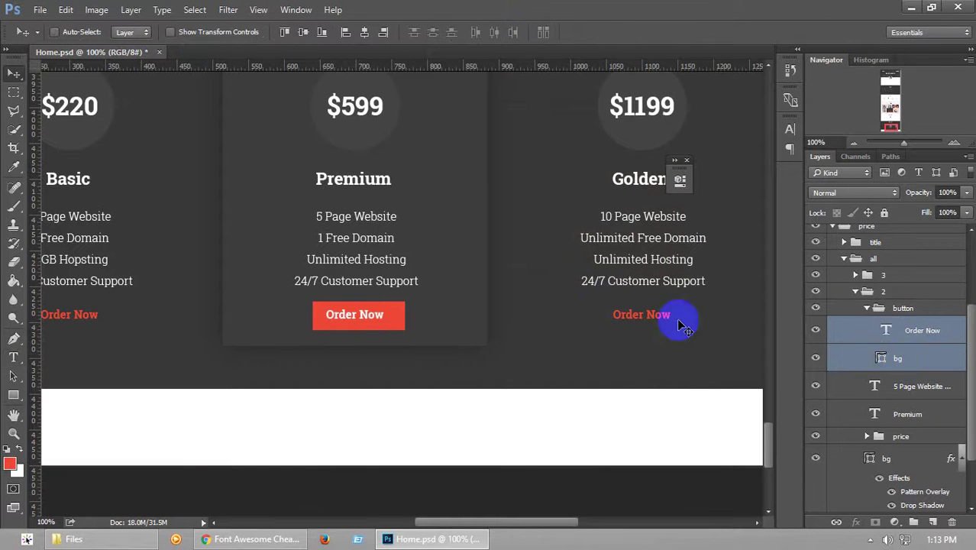
left_click(305, 34)
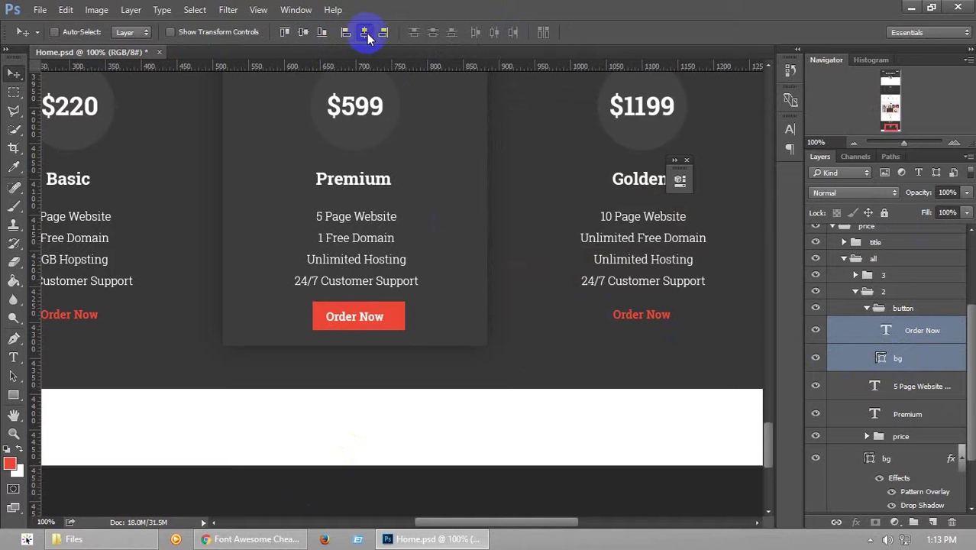
left_click(365, 35)
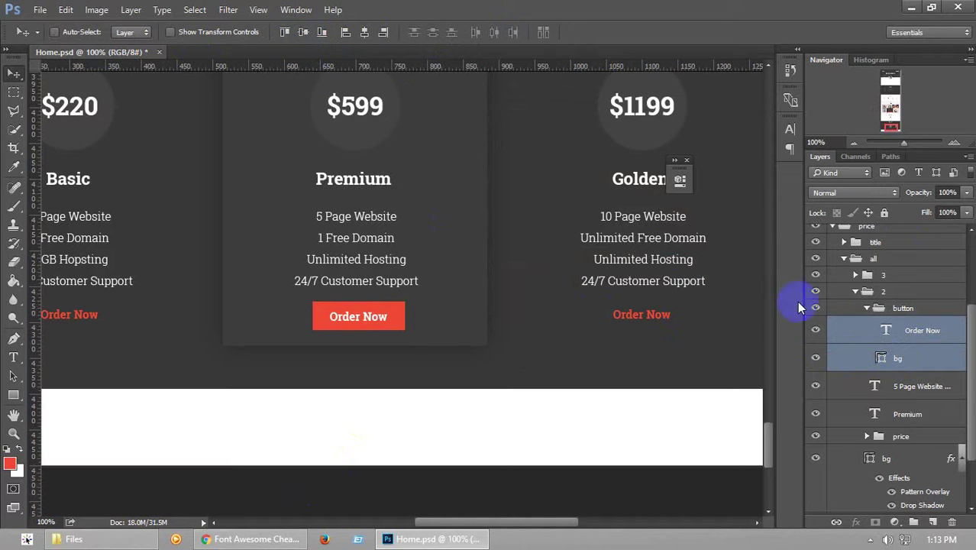
left_click(922, 330)
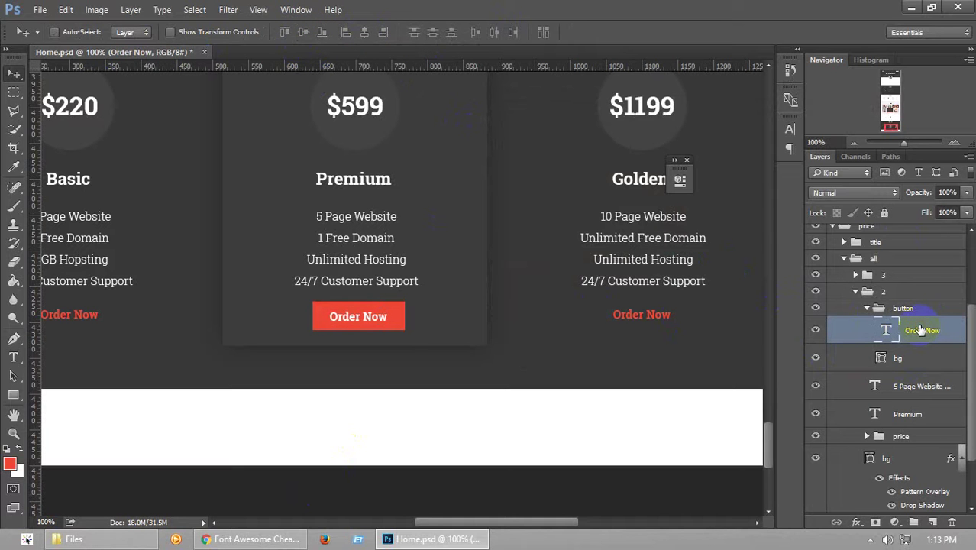
key("ctrl+s")
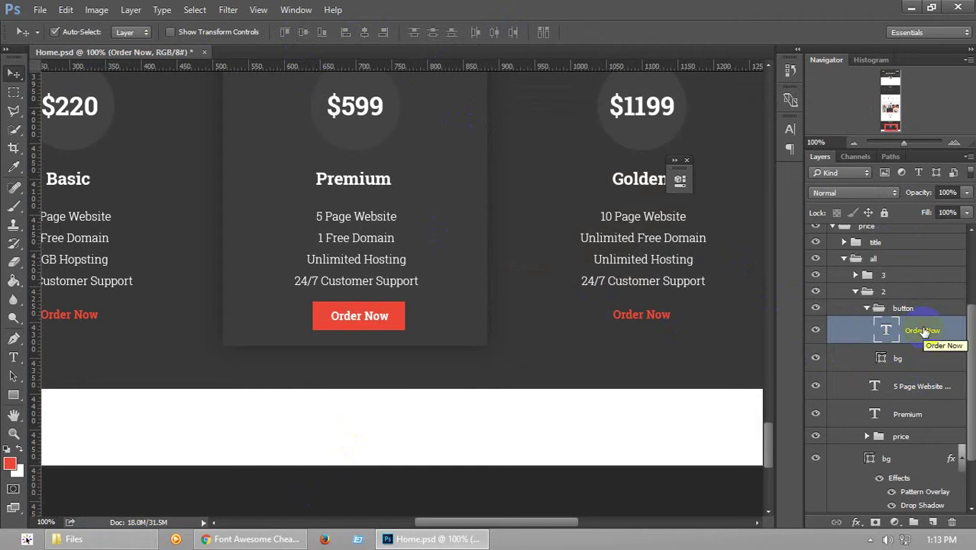
key("ctrl+s")
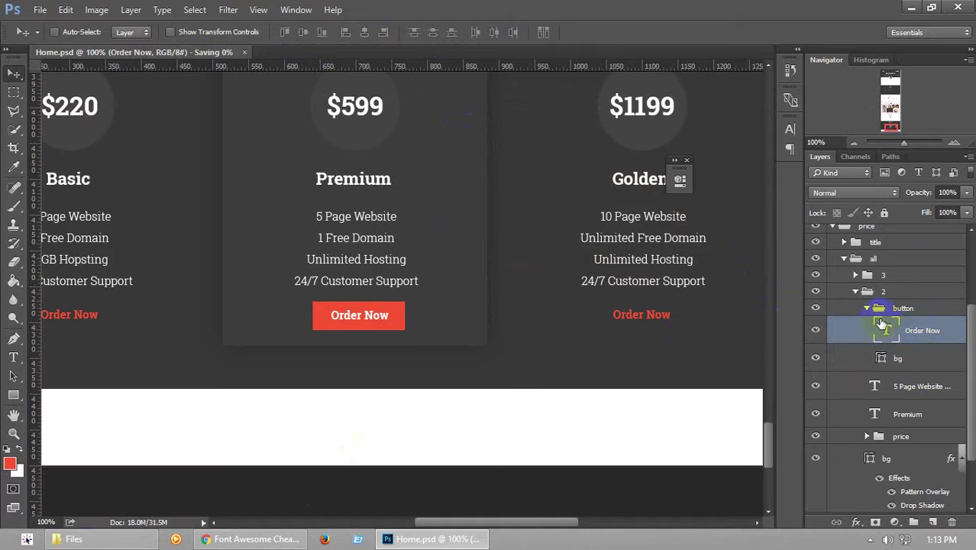
Nudge the Premium column's button group slightly down, save the document, and expand the column's price group
left_click(867, 308)
left_click_drag(503, 528, 493, 527)
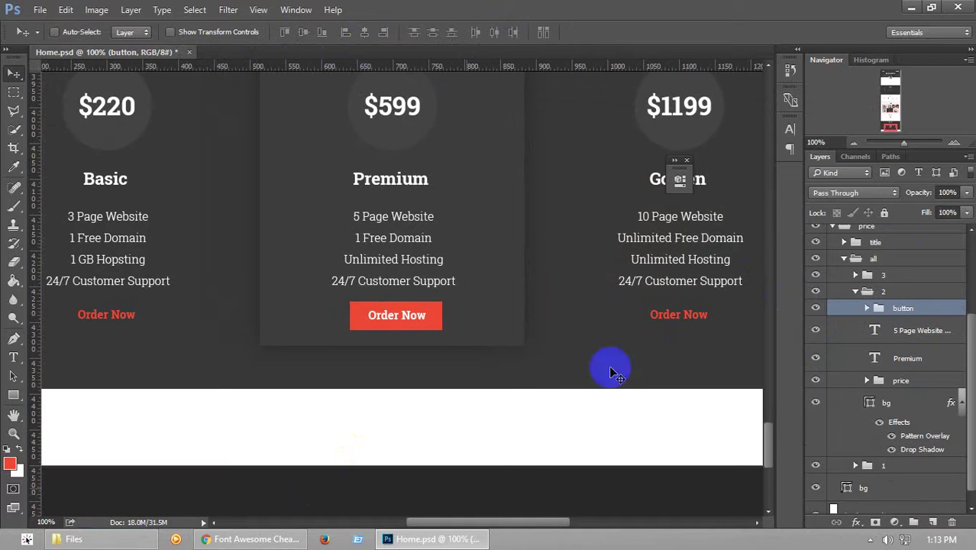
key("Down")
key("Down")
key("Down")
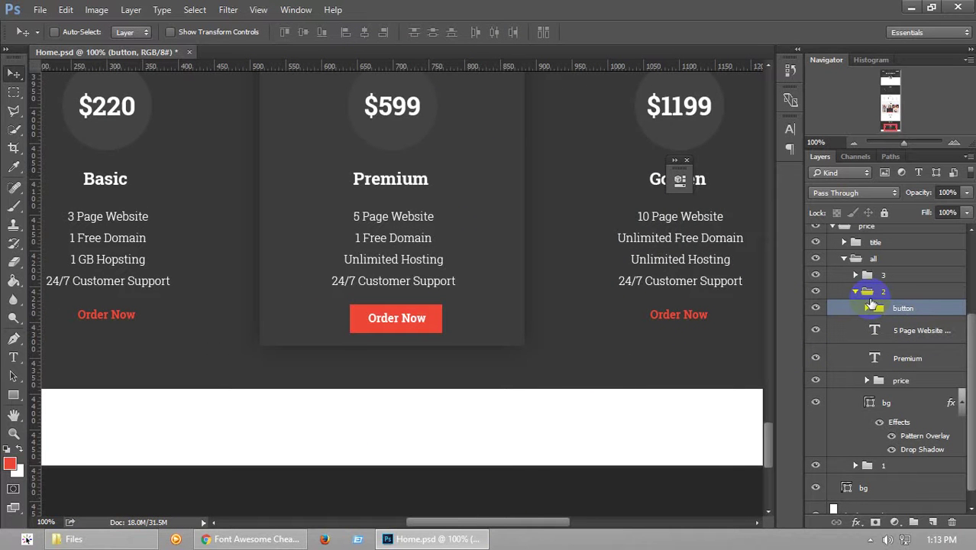
key("Up")
key("Up")
key("Up")
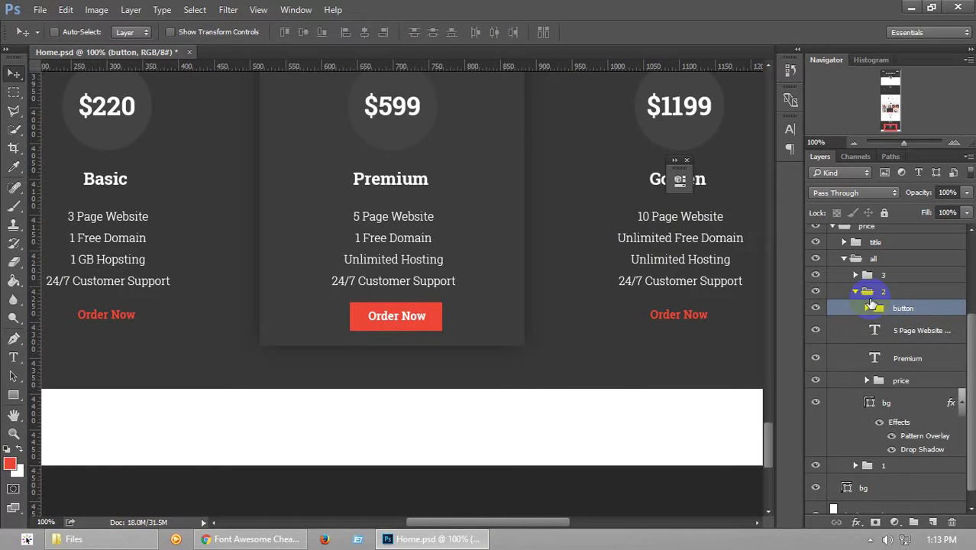
key("ctrl+s")
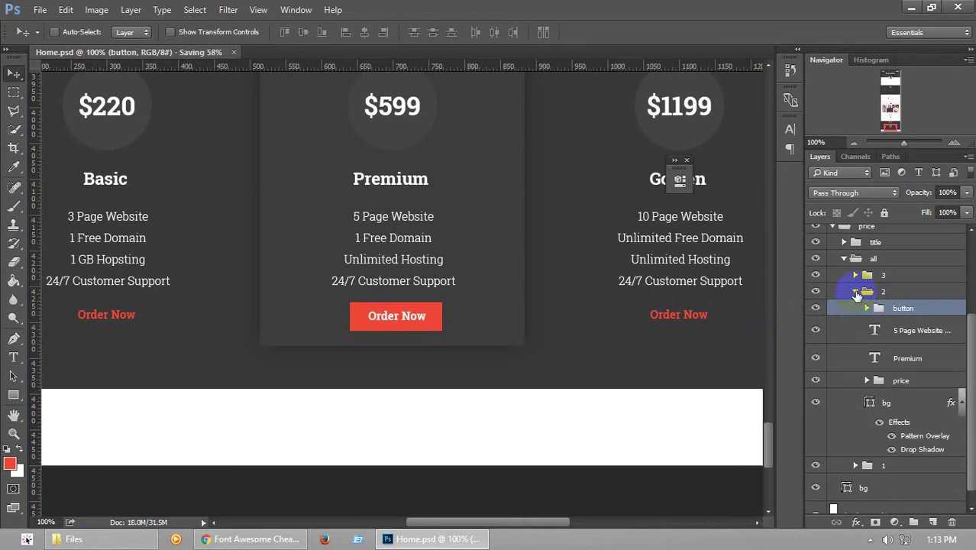
left_click(869, 380)
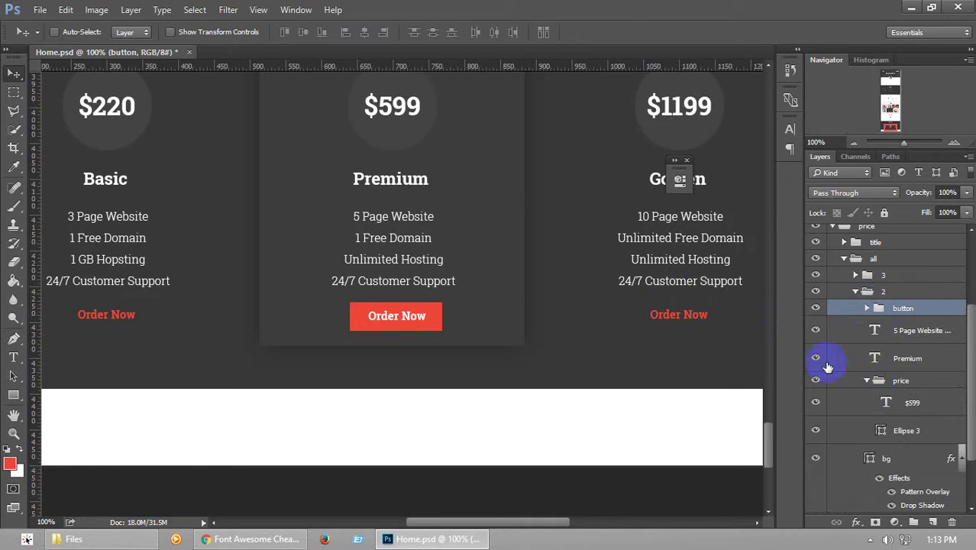
scroll(860, 307, "up", 2)
scroll(855, 306, "up", 2)
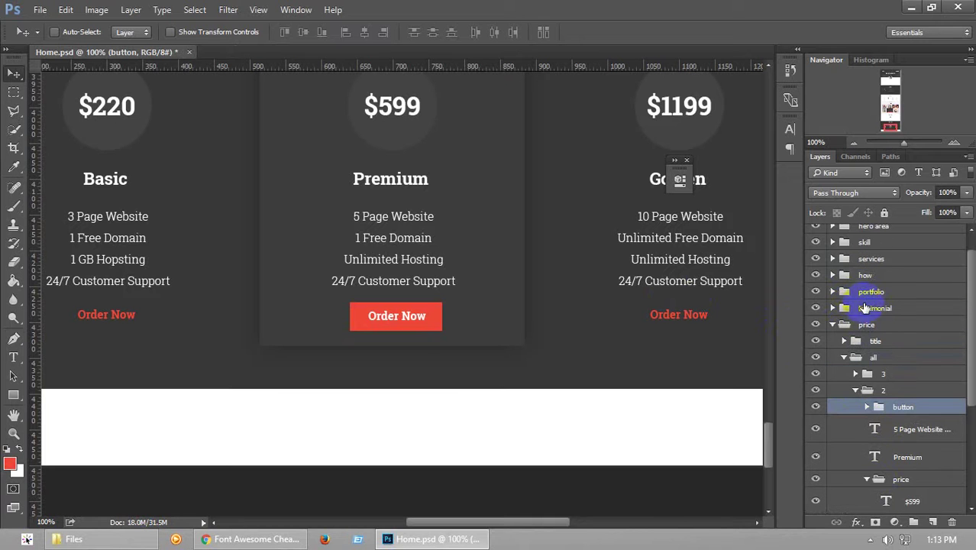
left_click(834, 258)
left_click(844, 291)
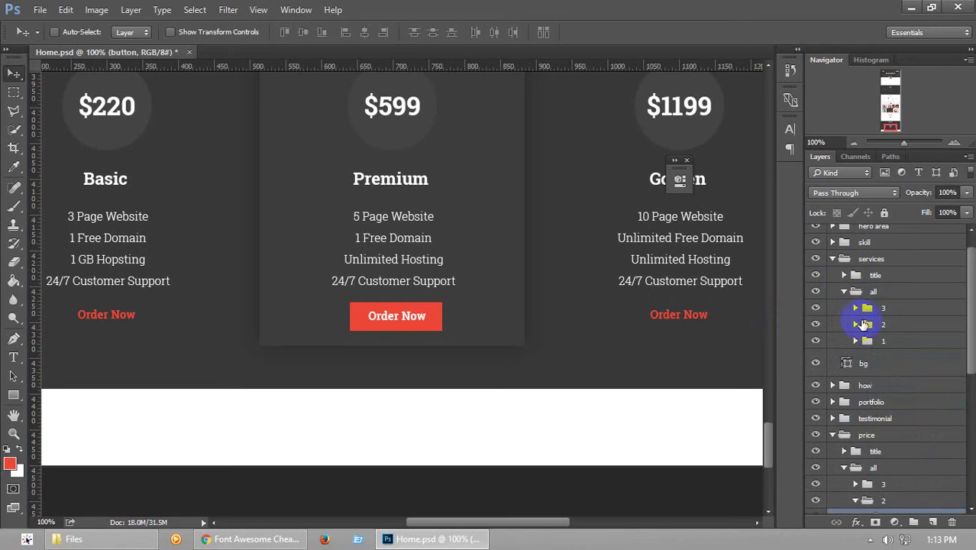
left_click(856, 325)
left_click(871, 400)
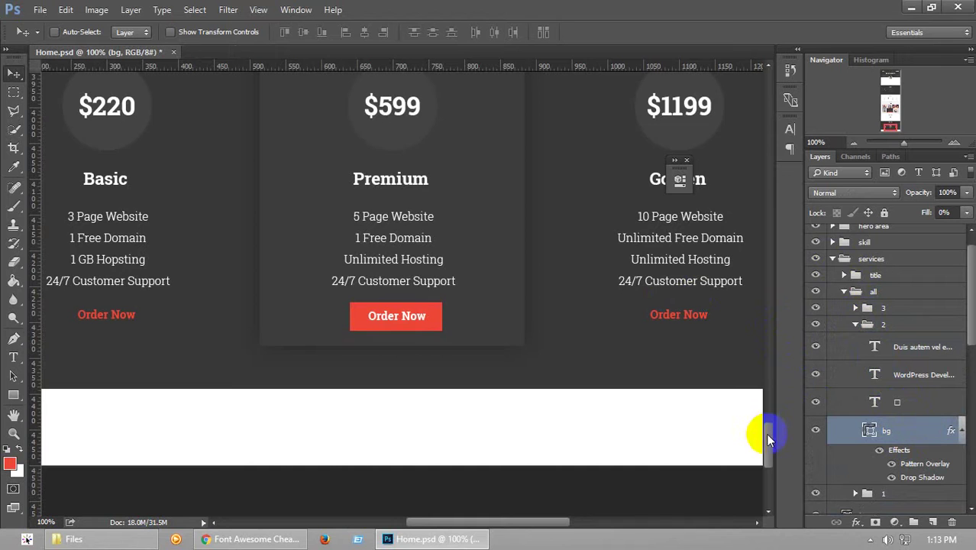
mouse_move(767, 439)
left_mouse_down()
mouse_move(783, 221)
mouse_move(789, 382)
mouse_move(774, 265)
mouse_move(776, 430)
left_mouse_up()
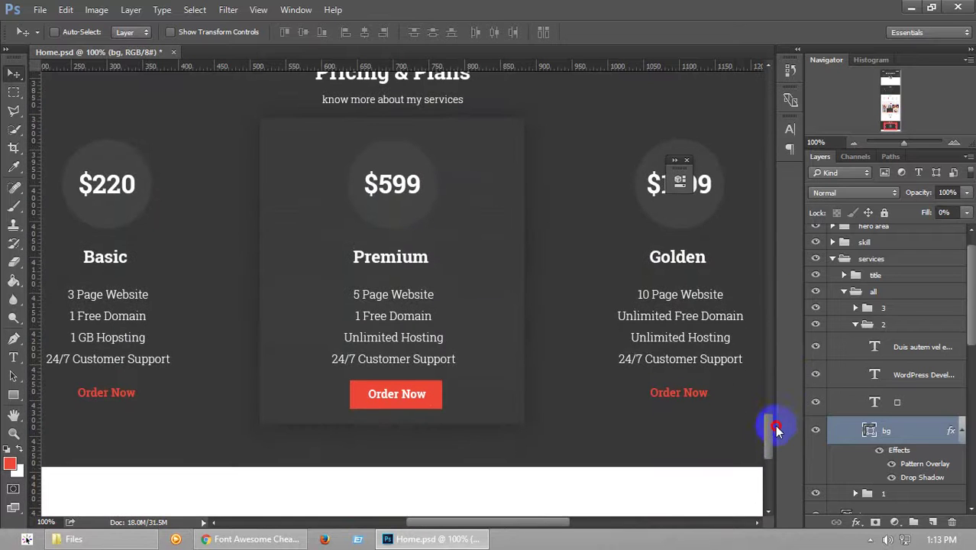
left_click(856, 324)
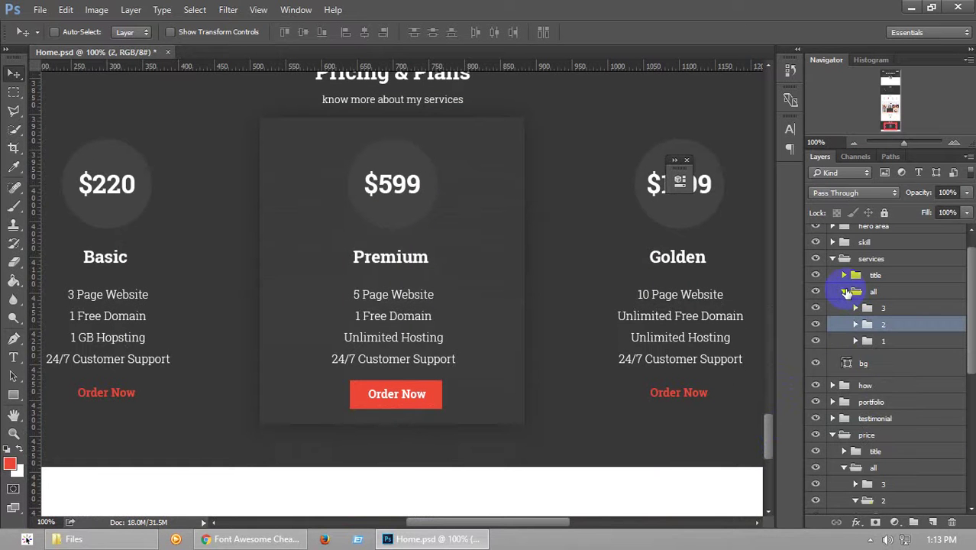
left_click(845, 293)
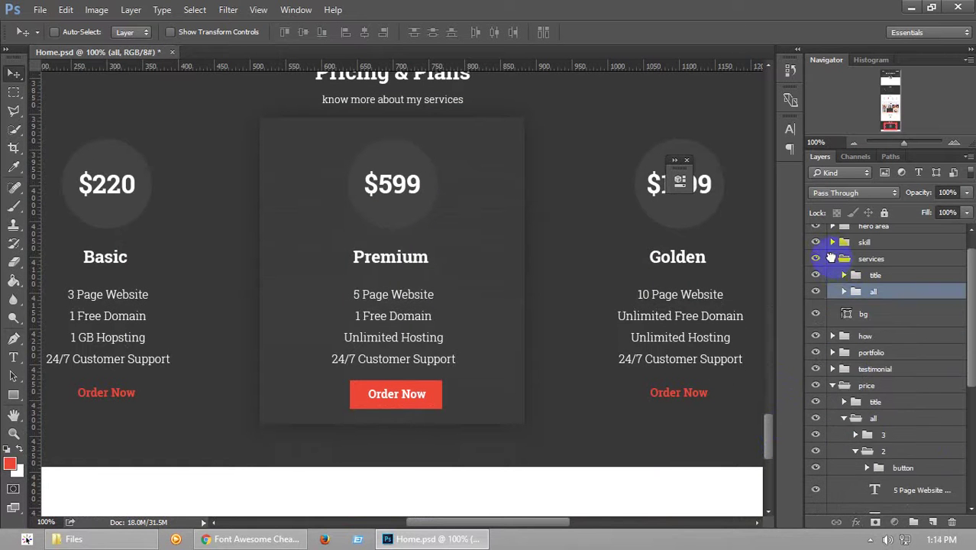
left_click(832, 258)
Copy the layer style from the round shape in group 2 of the how section, then collapse the how groups
left_click(833, 275)
left_click(844, 325)
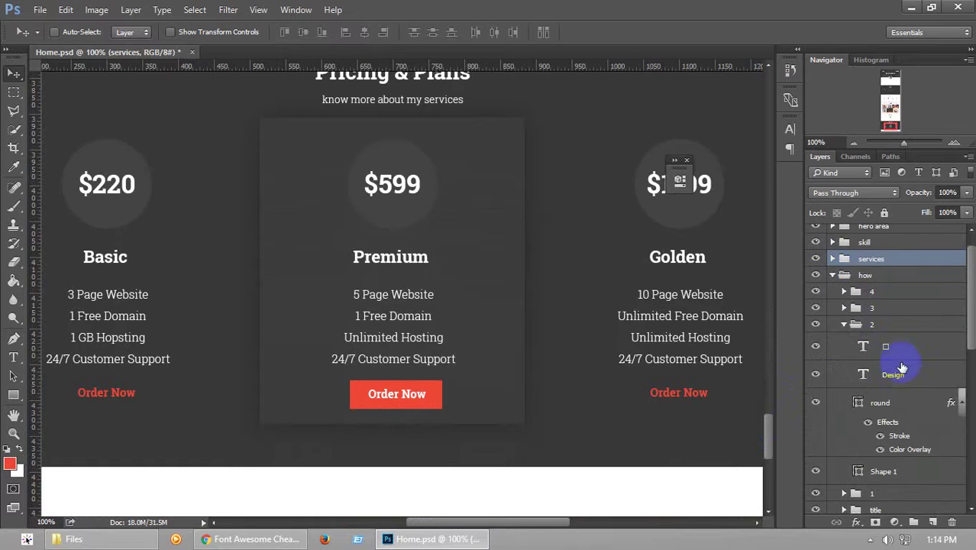
right_click(913, 403)
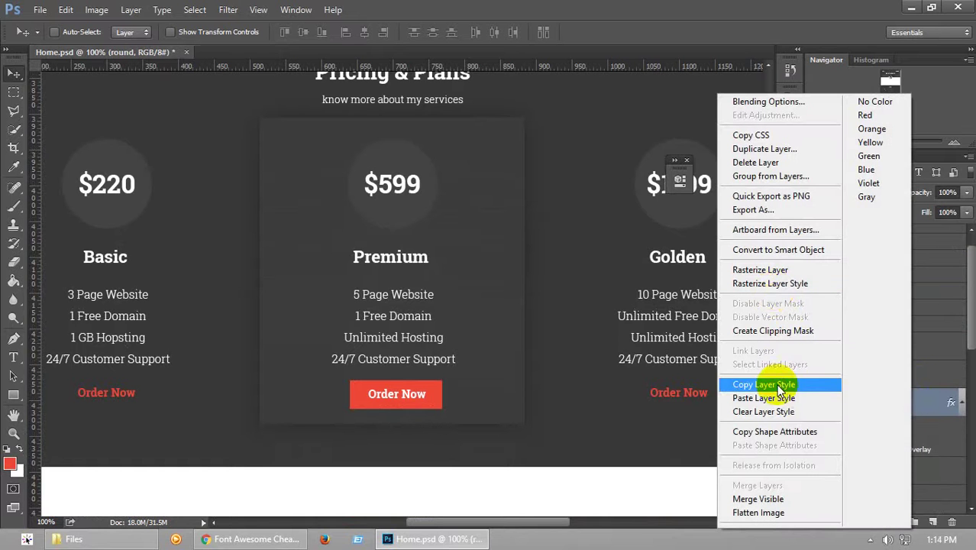
left_click(785, 383)
left_click(844, 325)
left_click(840, 275)
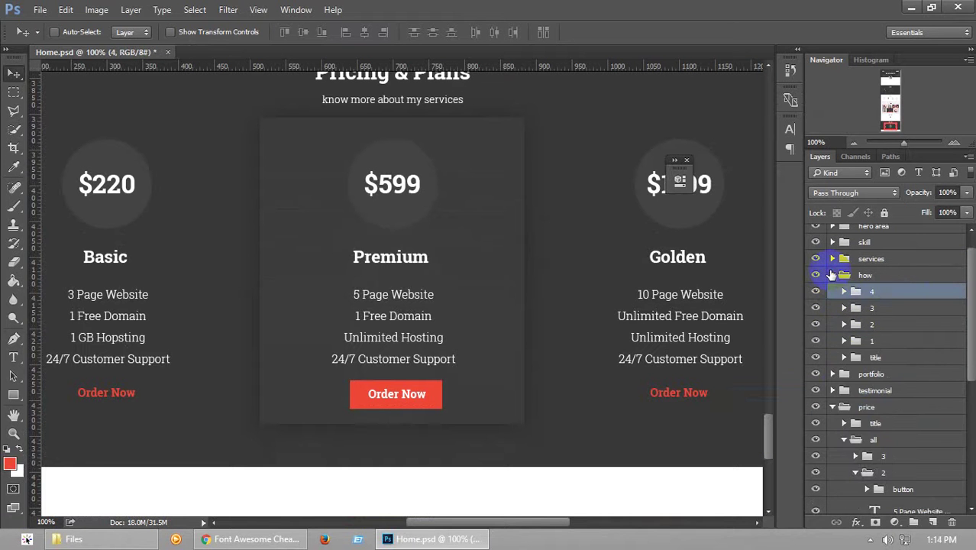
left_click(833, 275)
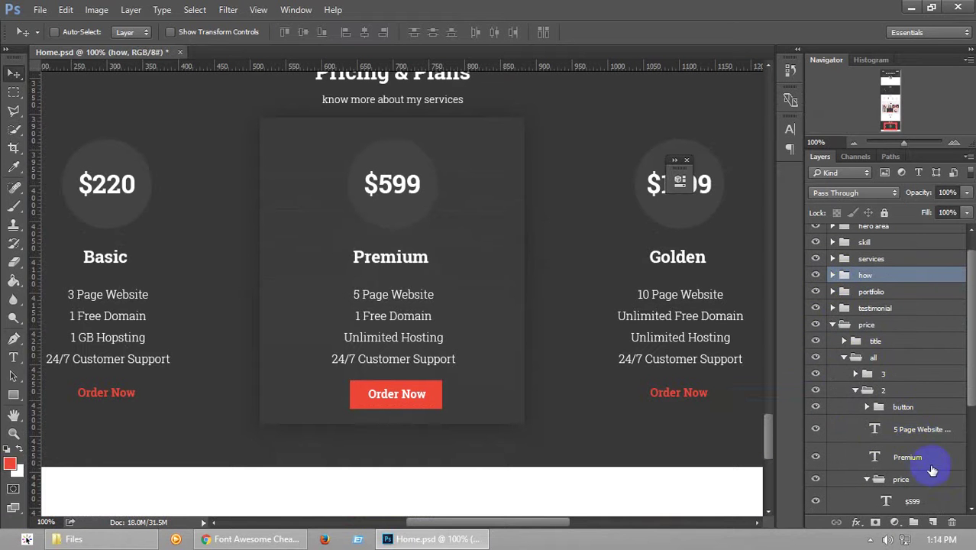
Paste the copied layer style onto Ellipse 3 behind the $599 price and save the document
scroll(930, 484, "down", 2)
left_click(933, 495)
right_click(933, 495)
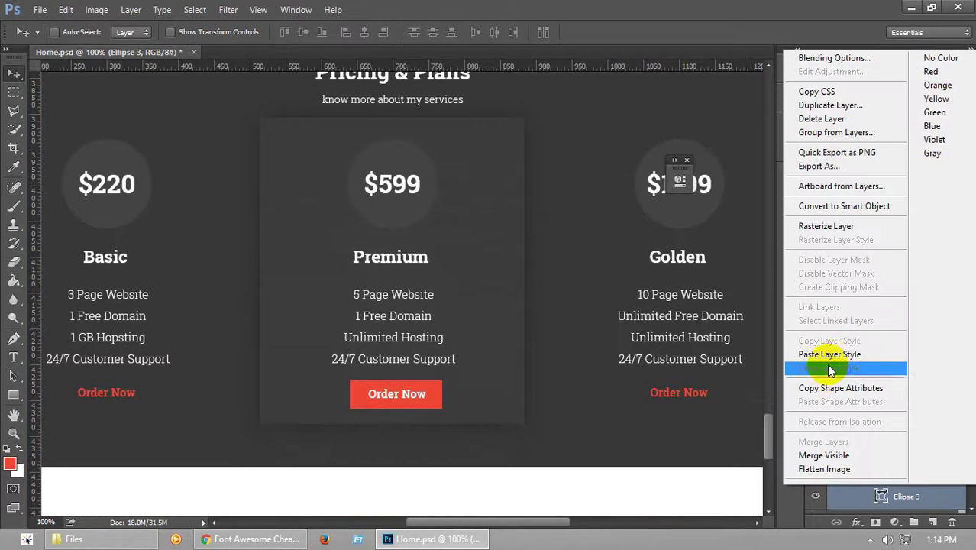
left_click(833, 359)
key("ctrl+s")
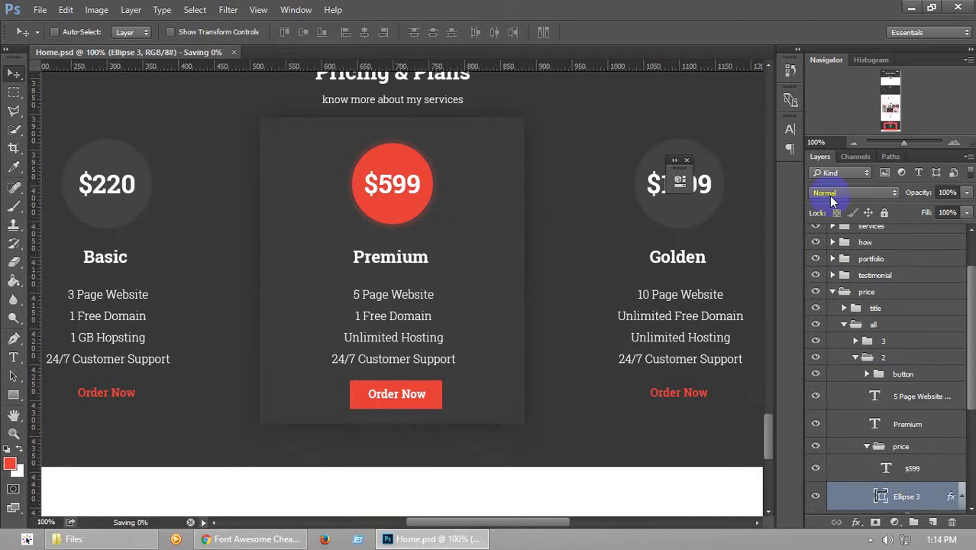
Close the floating panel over the canvas and collapse the Premium column's price group, group 2 and the all group
key("ctrl+minus")
key("ctrl+minus")
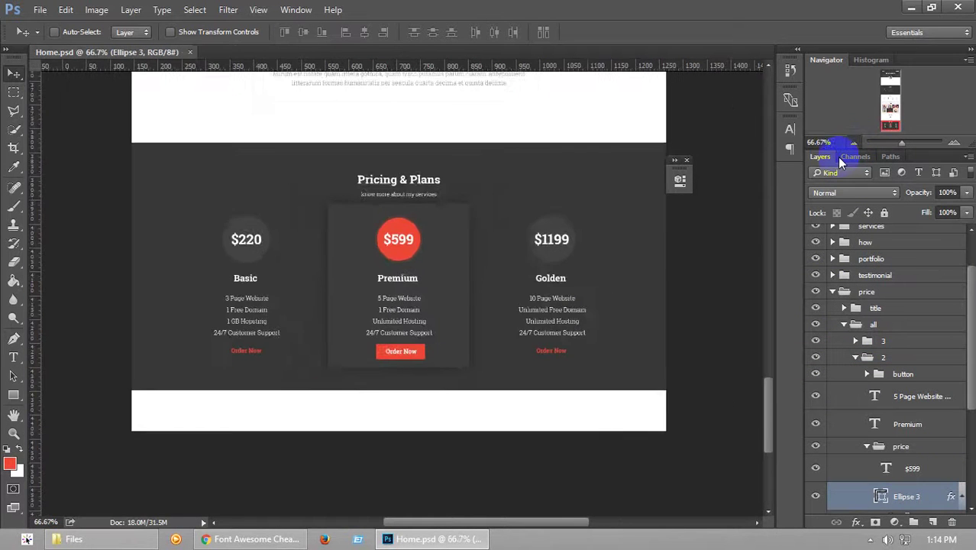
left_click(955, 144)
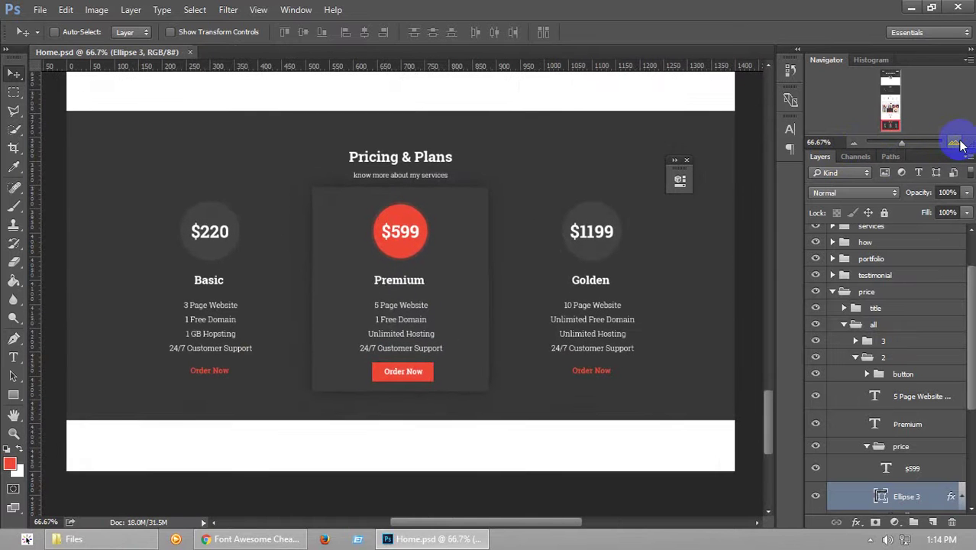
left_click(687, 161)
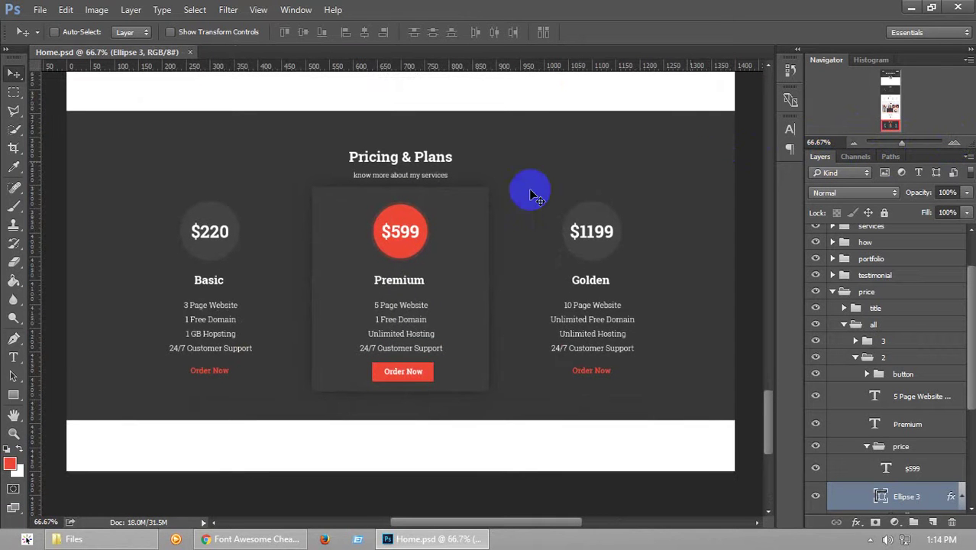
left_click(867, 446)
left_click(857, 357)
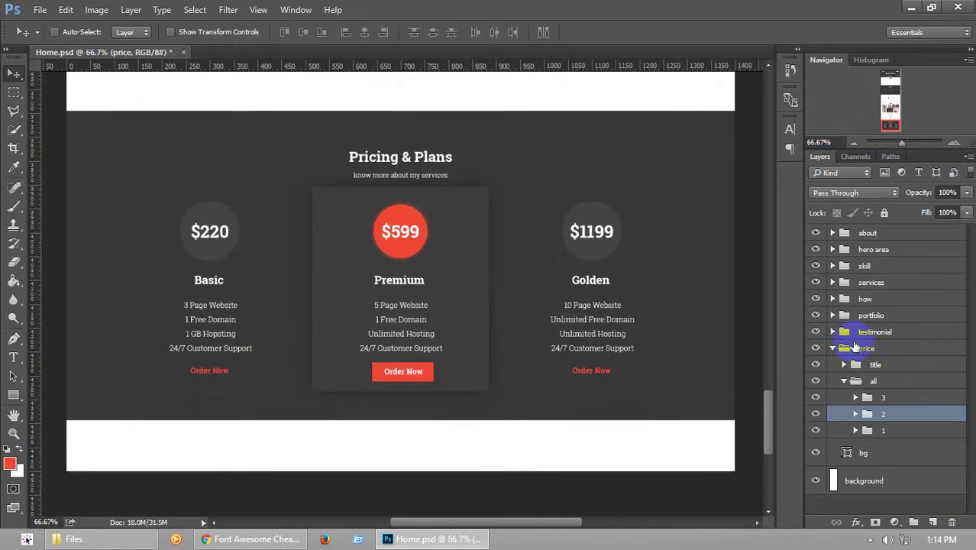
left_click(844, 381)
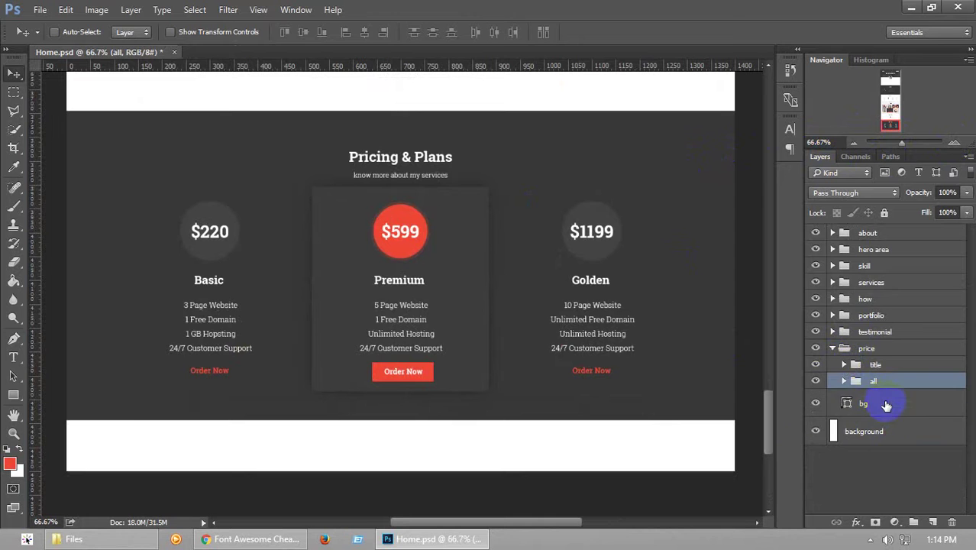
Stretch the price section's bg shape downward with Free Transform to a height of about 686 px
left_click(886, 405)
key("ctrl+t")
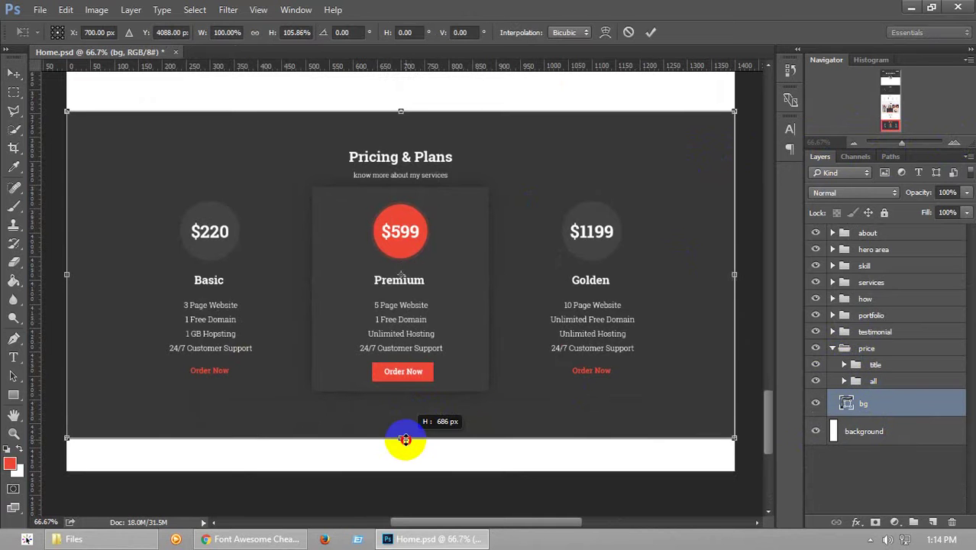